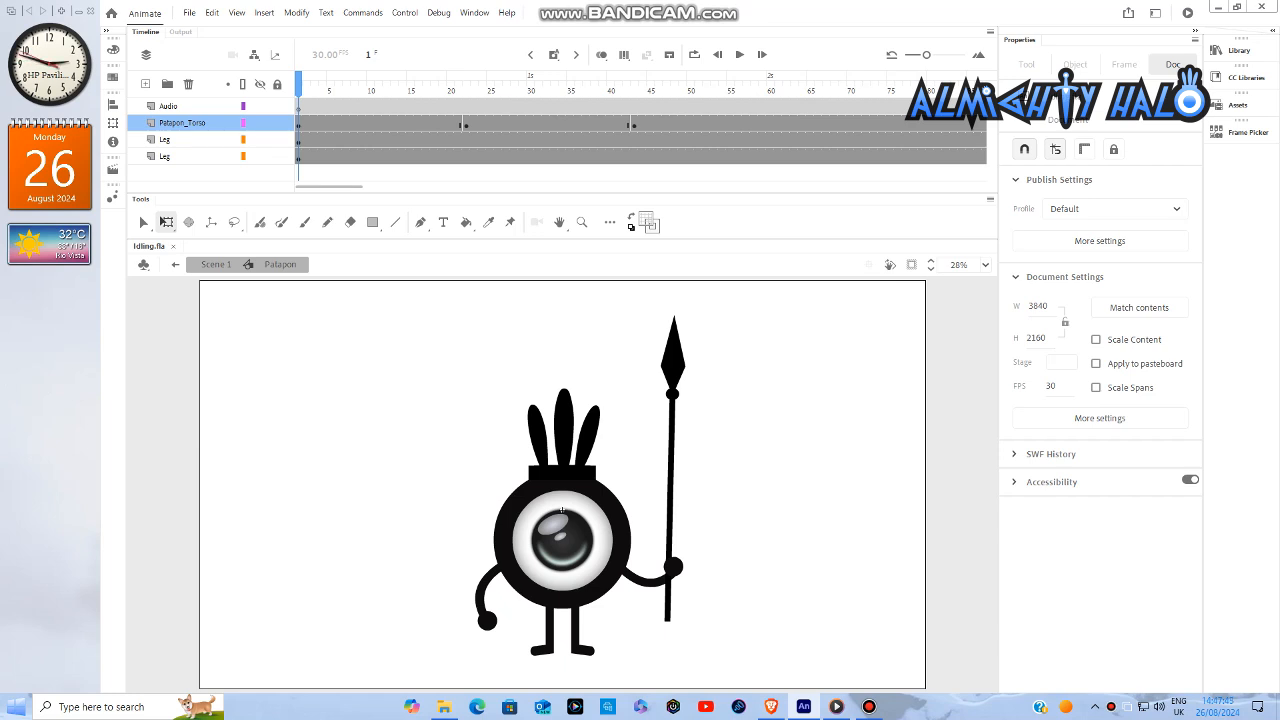
# - Play the animation and check the Patapon_Torso keyframe at frame 22
pyautogui.press('Return')
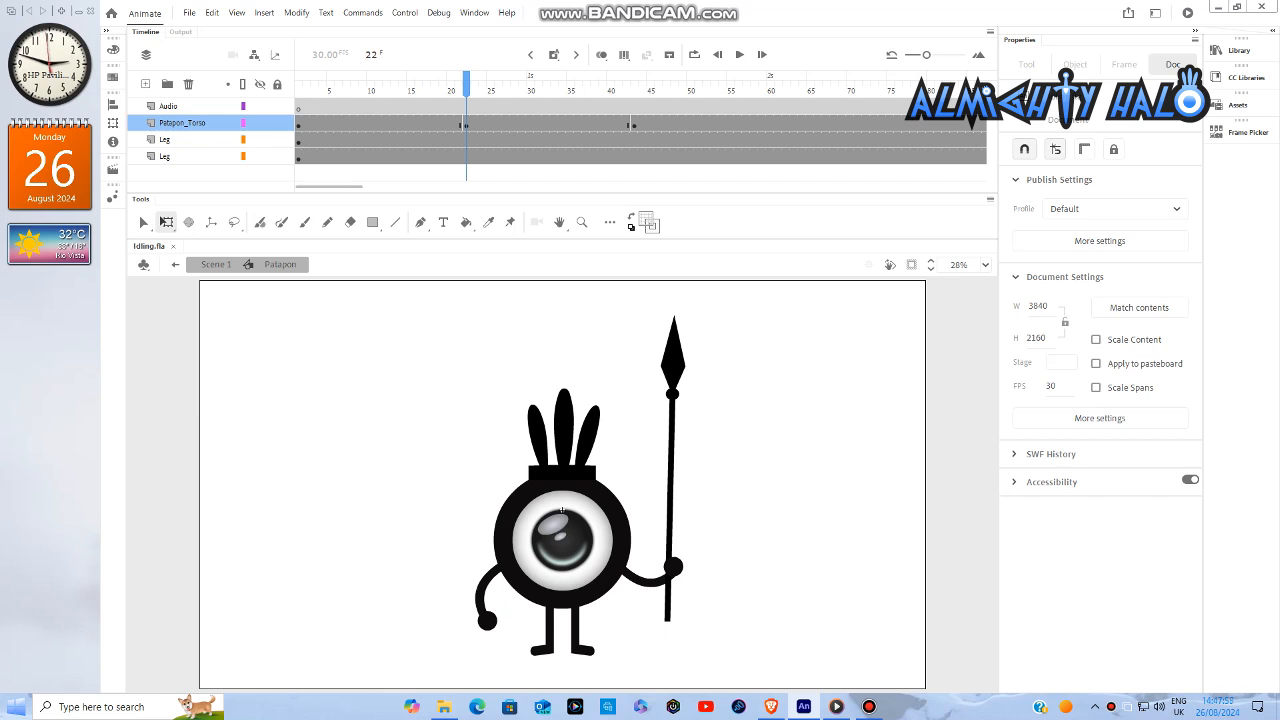
pyautogui.rightClick(465, 125)
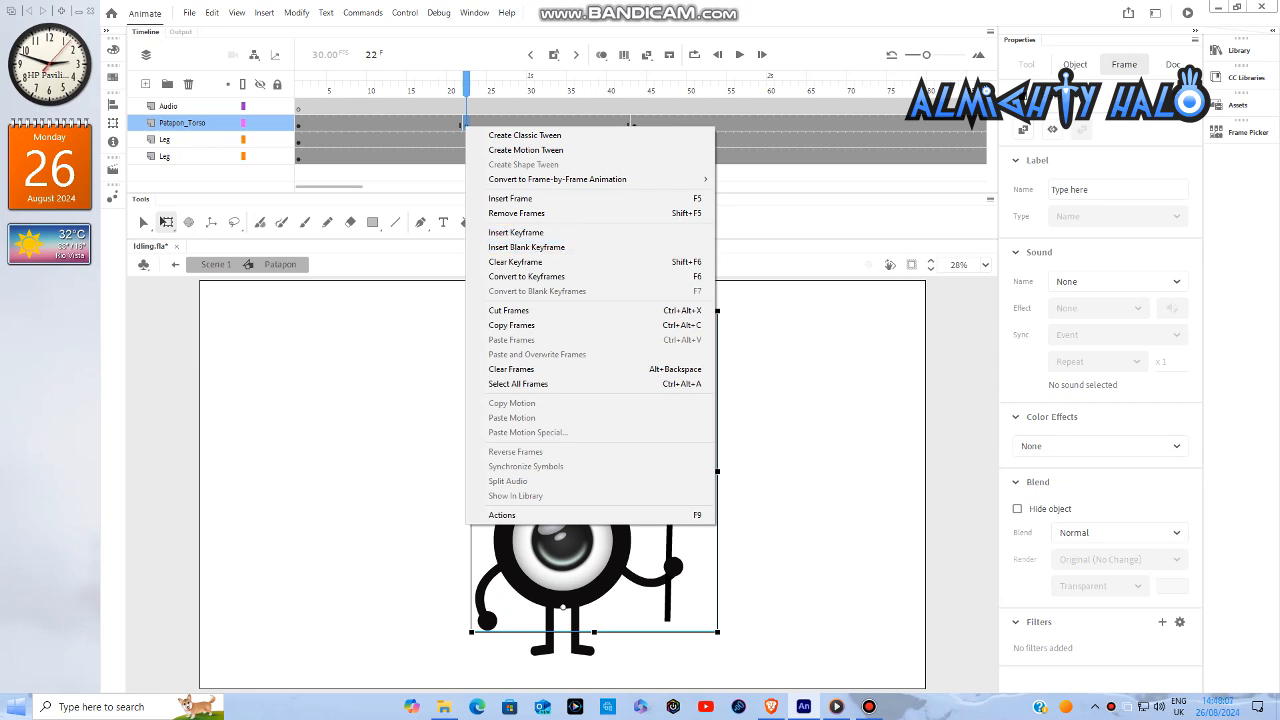
pyautogui.click(162, 220)
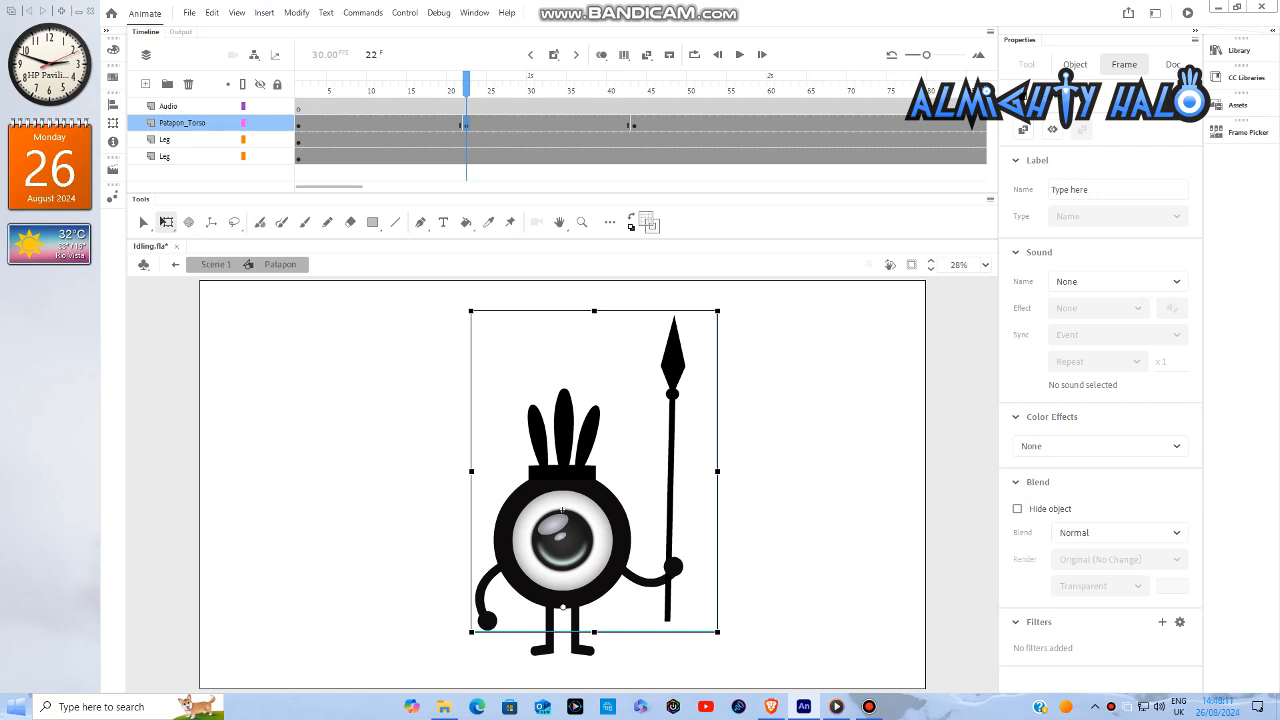
# - Insert keyframes on the Patapon_Torso layer at frames 43 and 64
pyautogui.press('Return')
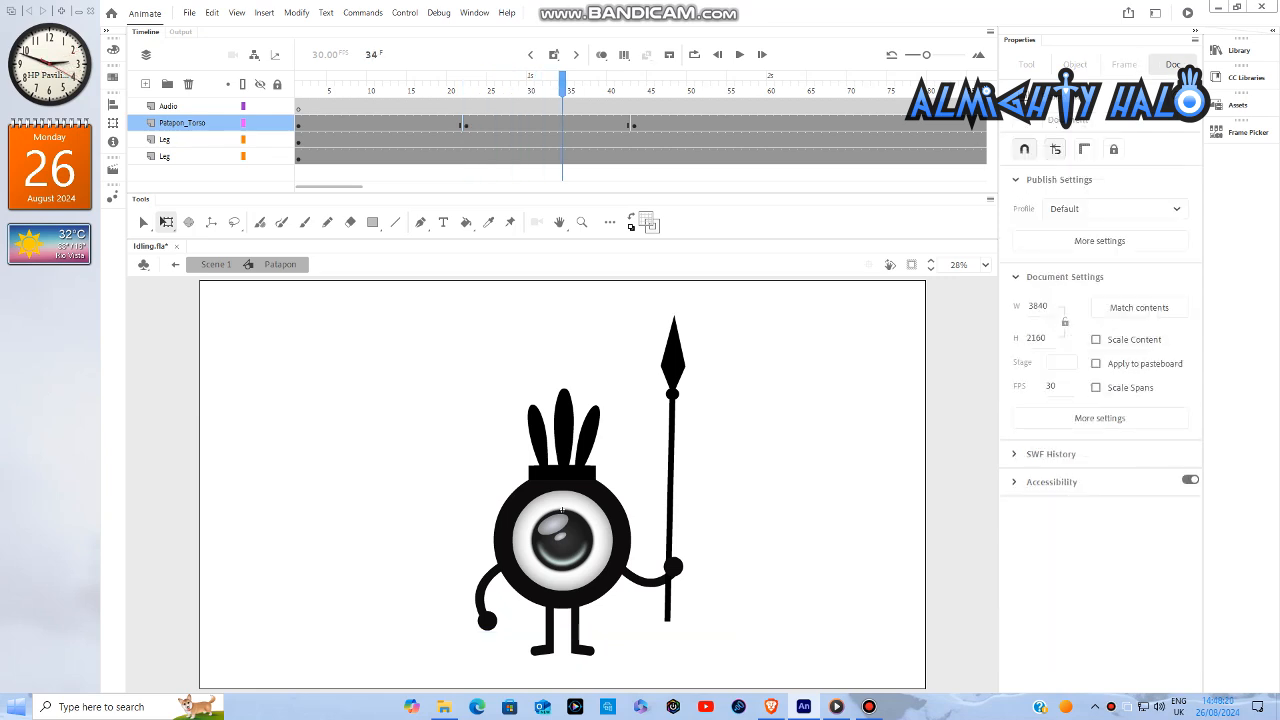
pyautogui.rightClick(634, 124)
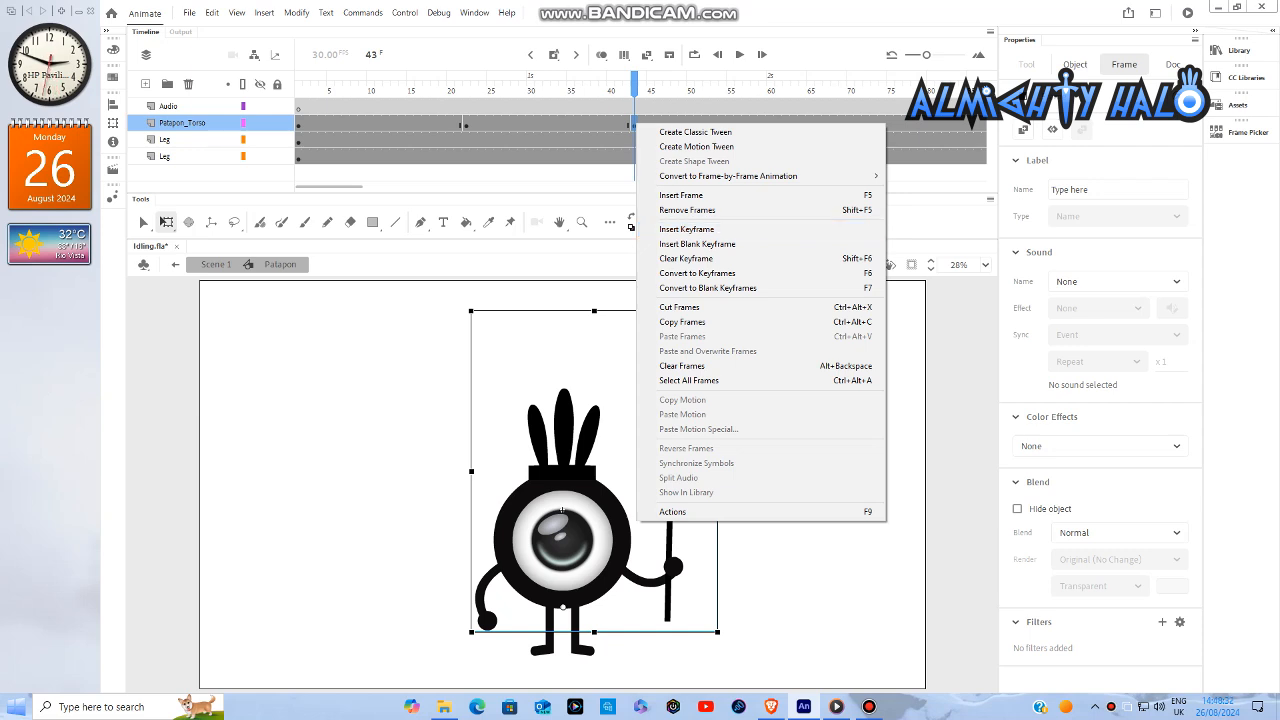
pyautogui.click(687, 229)
pyautogui.press('Return')
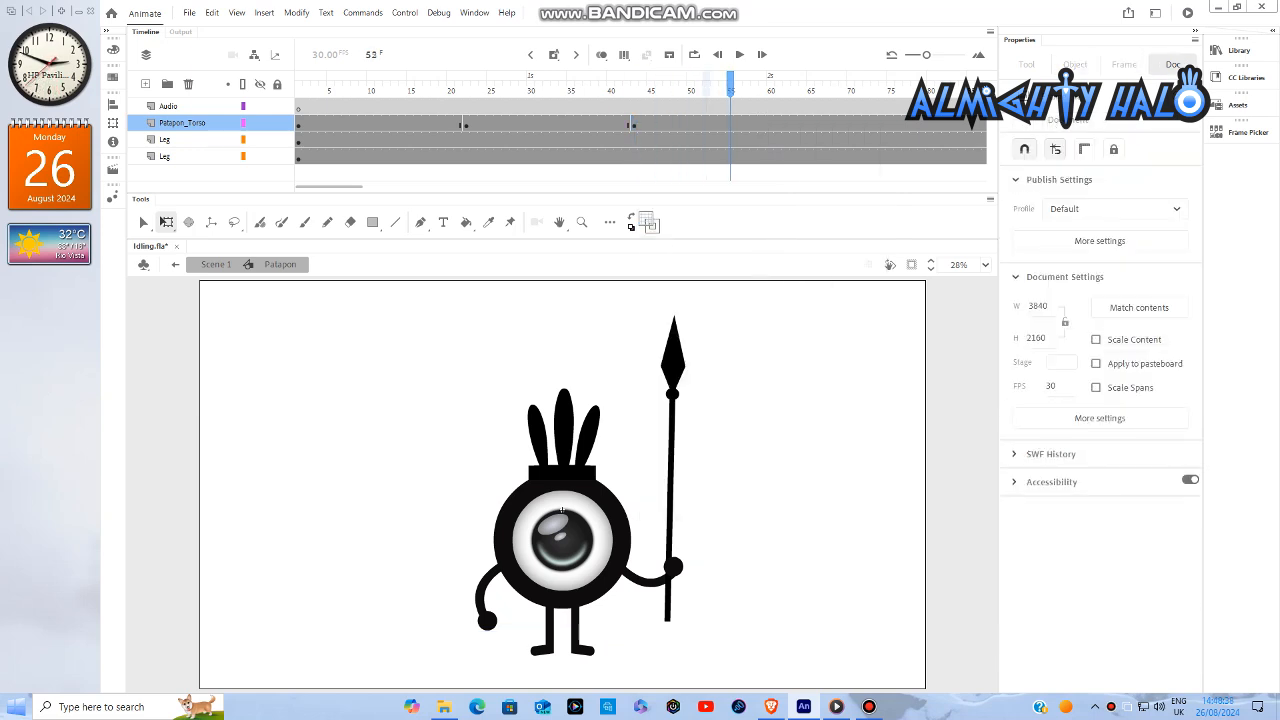
pyautogui.rightClick(798, 122)
pyautogui.click(852, 229)
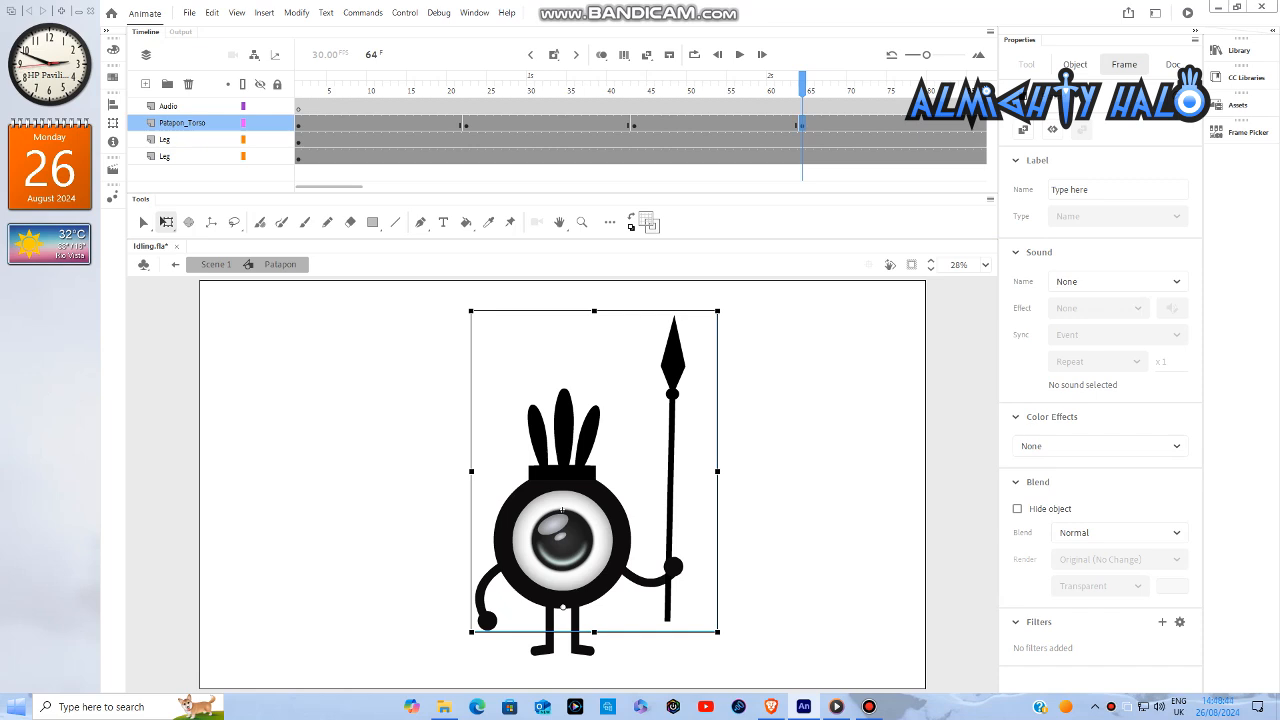
# - Insert keyframes on the Patapon_Torso layer at frames 85 and 106
pyautogui.press('Return')
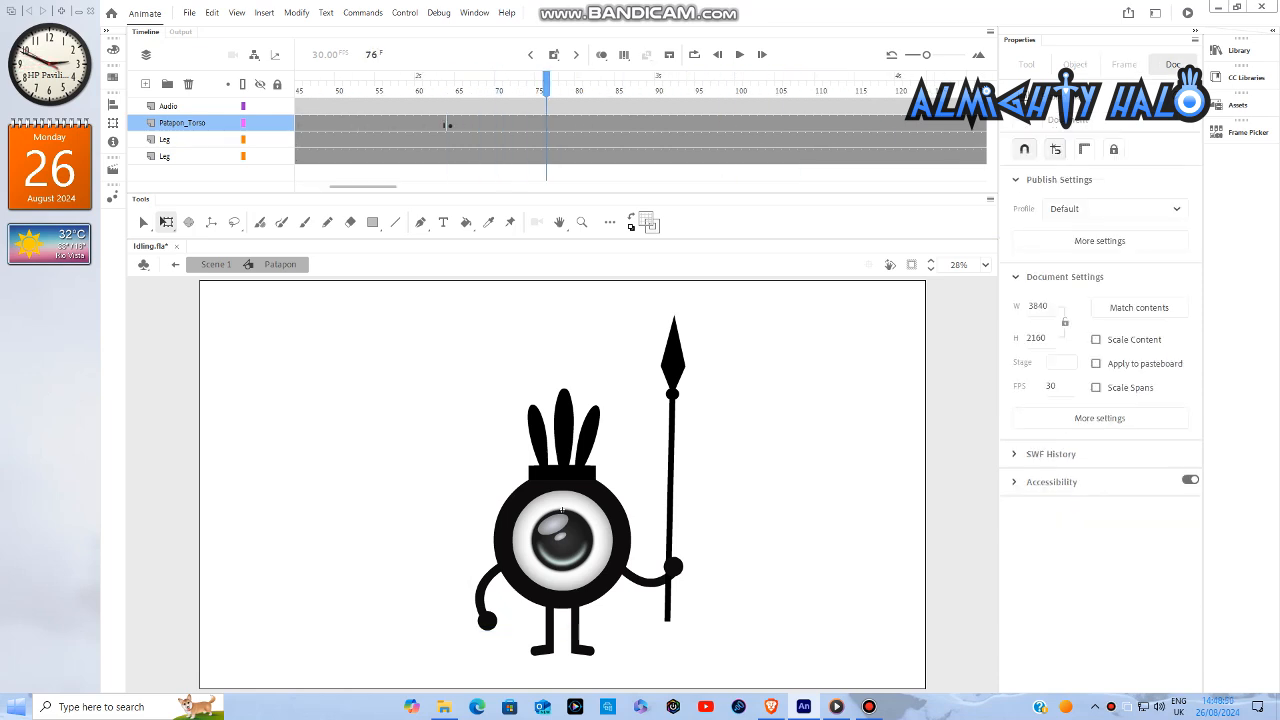
pyautogui.rightClick(618, 123)
pyautogui.click(674, 231)
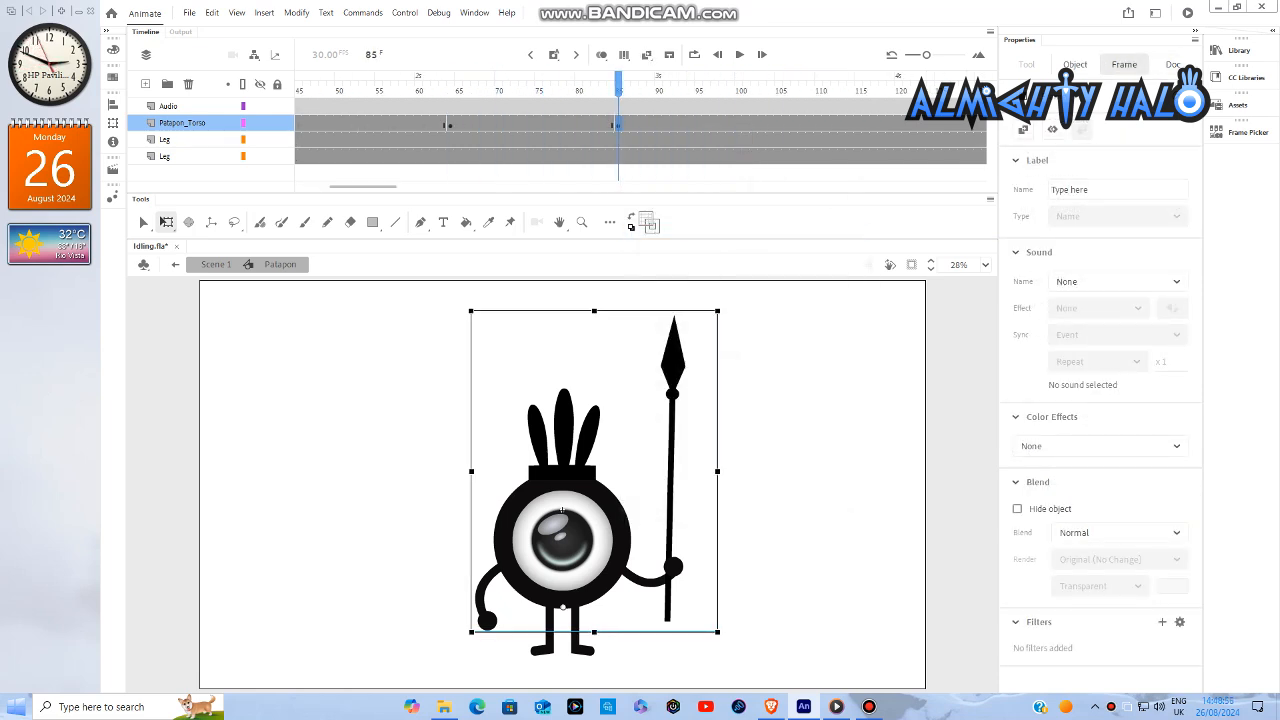
pyautogui.press('Return')
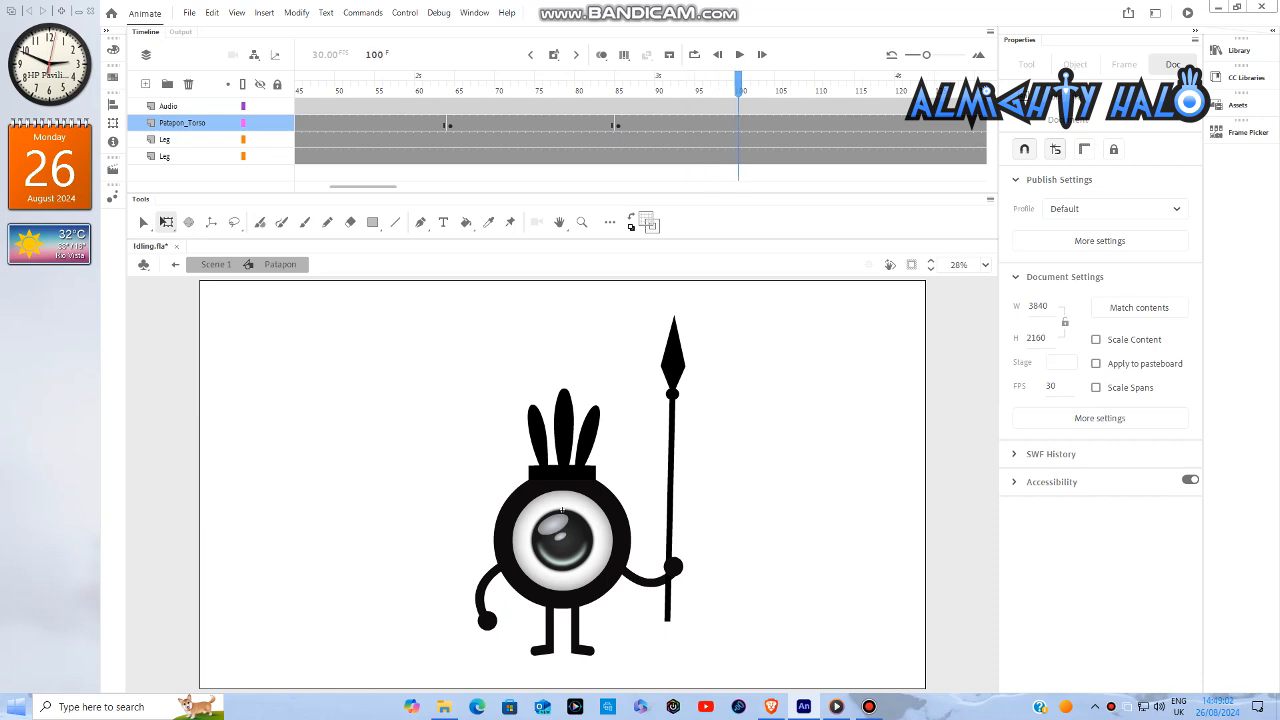
pyautogui.rightClick(786, 123)
pyautogui.click(842, 230)
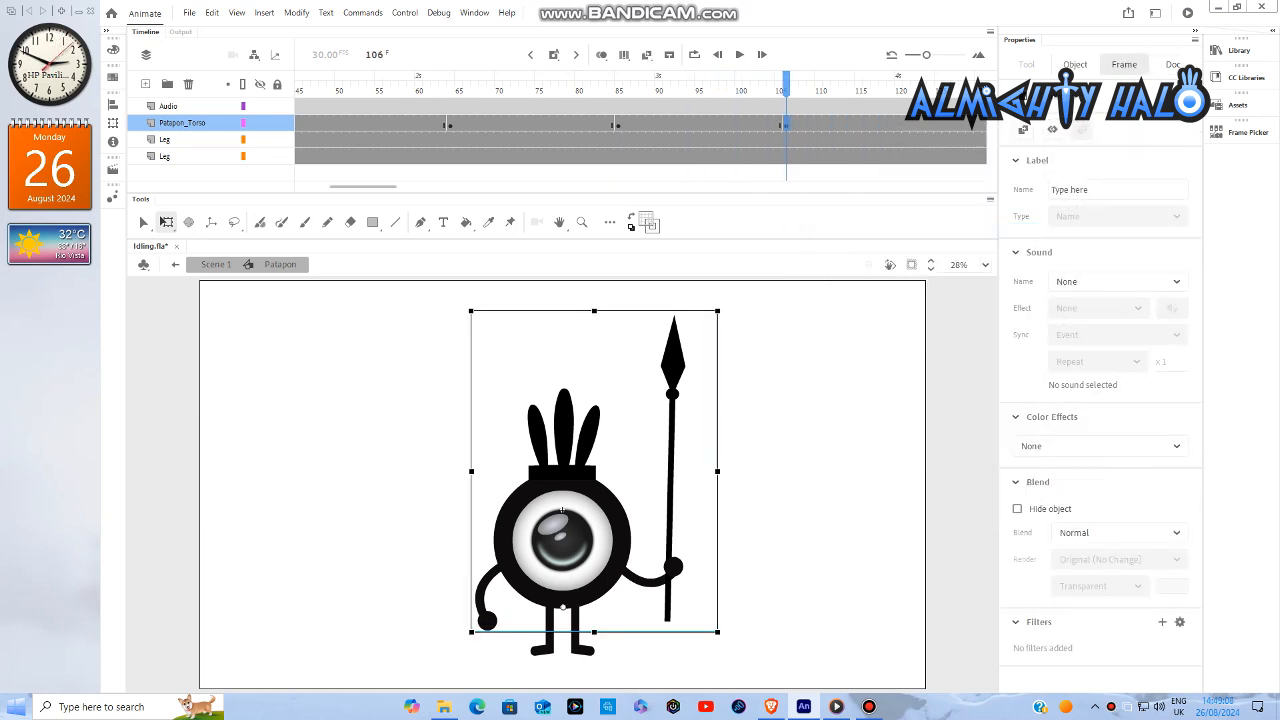
# - Insert keyframes on the Patapon_Torso layer at frames 127 and 148
pyautogui.press('Return')
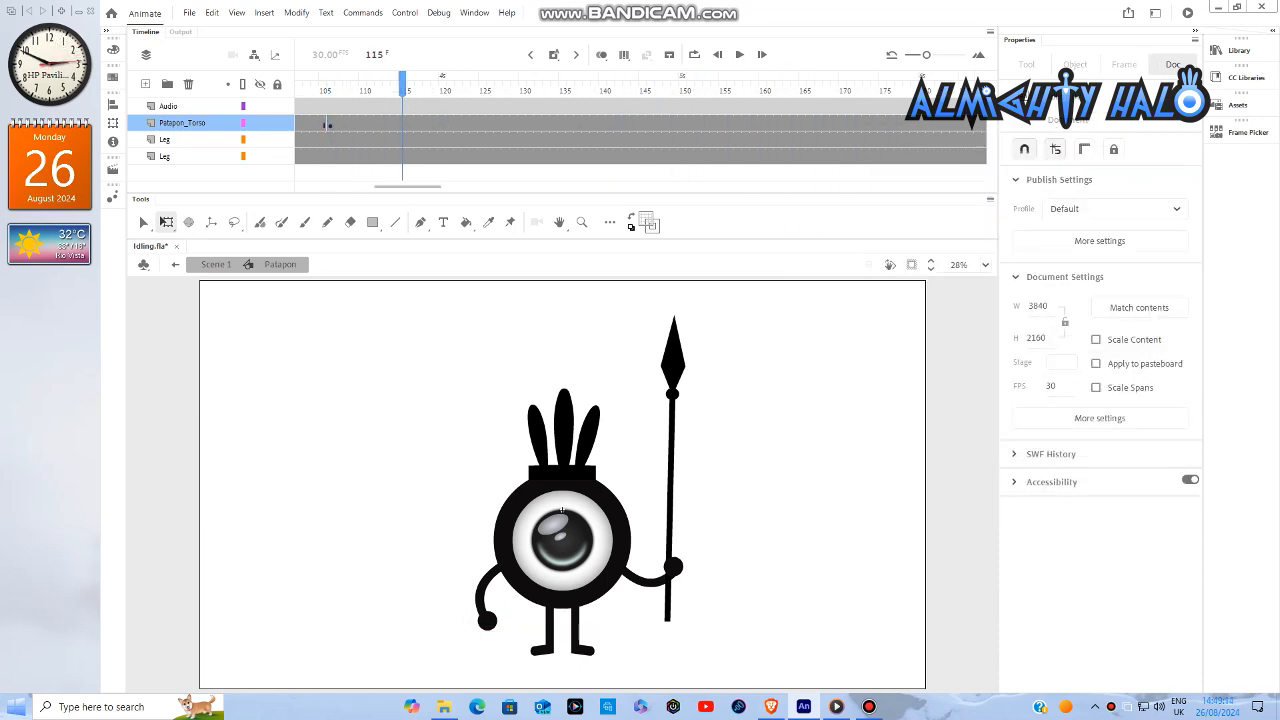
pyautogui.rightClick(498, 124)
pyautogui.click(545, 230)
pyautogui.press('Return')
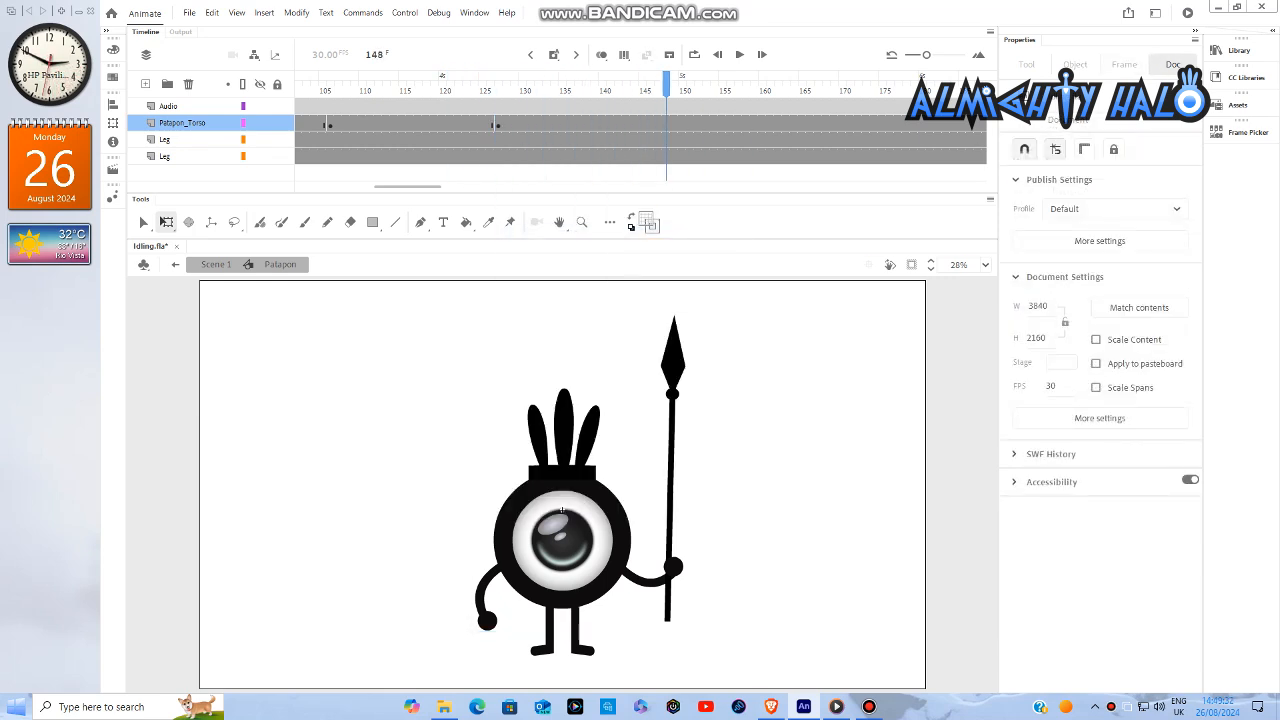
pyautogui.rightClick(671, 124)
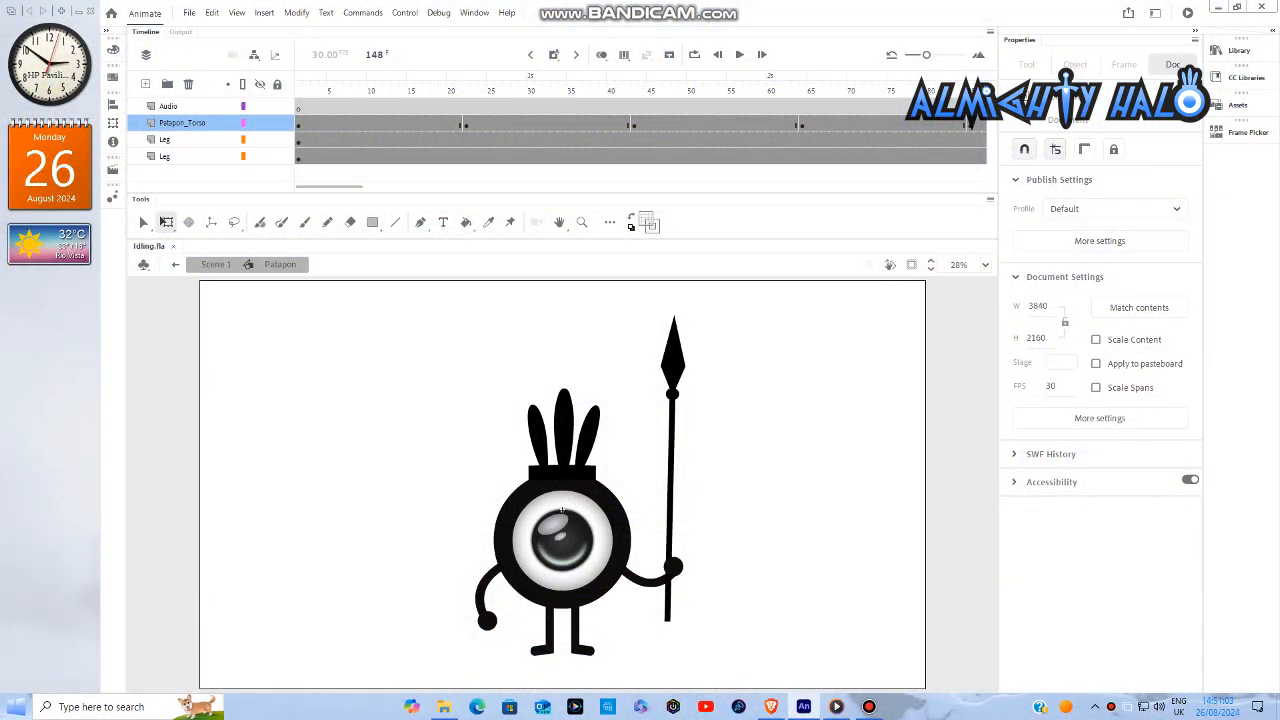
# - Nudge the Patapon torso slightly down over the legs at the frame 22 keyframe
pyautogui.click(466, 124)
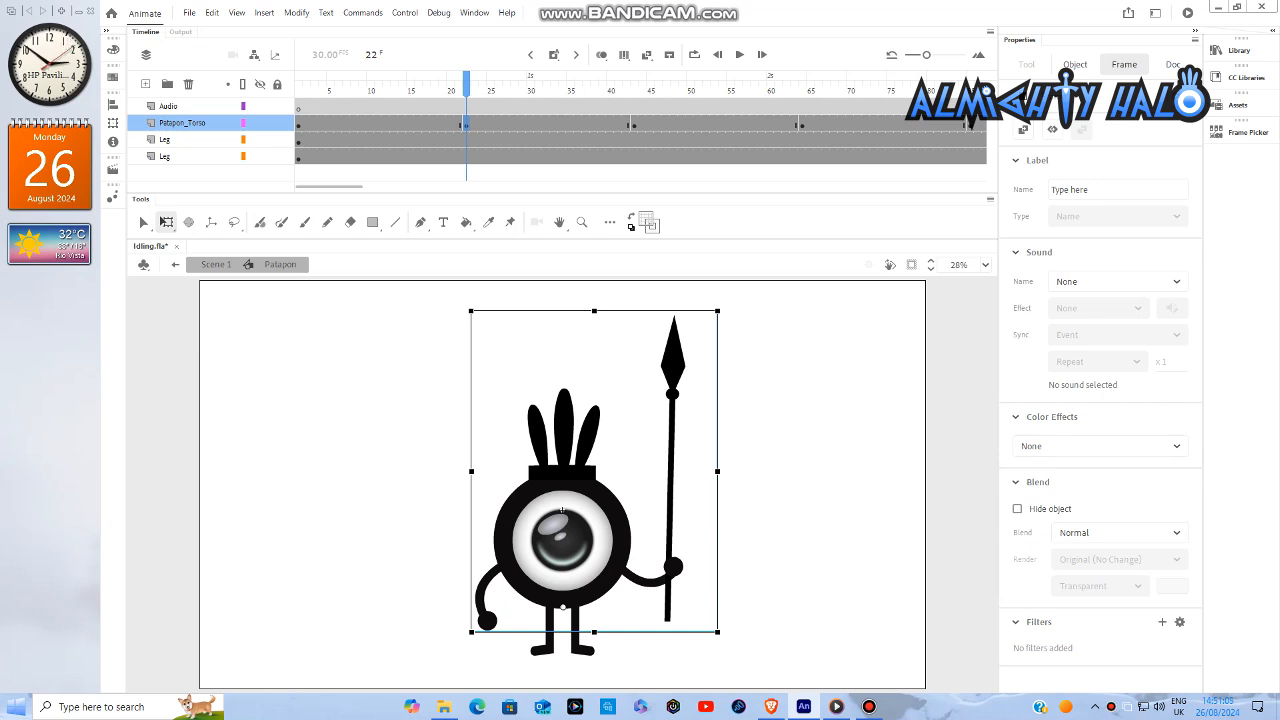
pyautogui.press('Down')
pyautogui.press('Down')
pyautogui.press('Down')
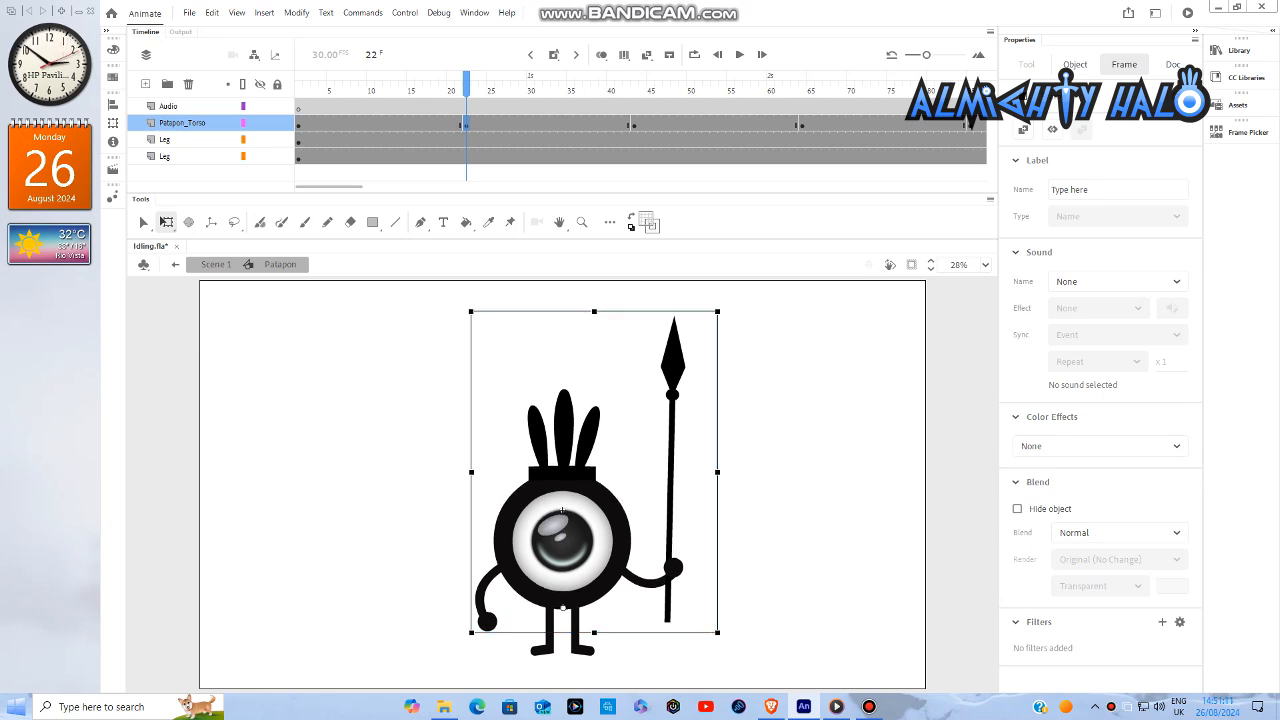
pyautogui.press('Down')
pyautogui.press('Down')
pyautogui.press('Down')
pyautogui.press('Down')
pyautogui.press('Down')
pyautogui.press('Down')
pyautogui.press('Down')
pyautogui.press('Down')
pyautogui.press('Down')
pyautogui.press('Down')
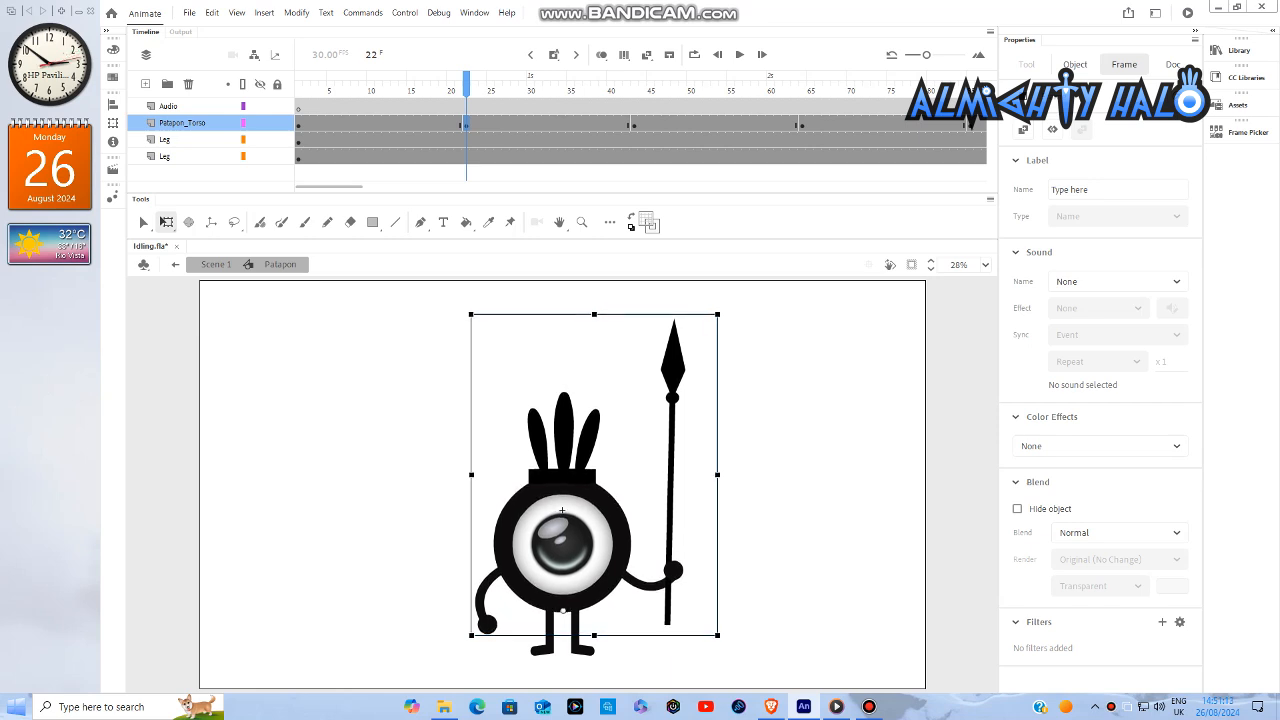
pyautogui.press('Down')
pyautogui.press('Down')
pyautogui.press('Down')
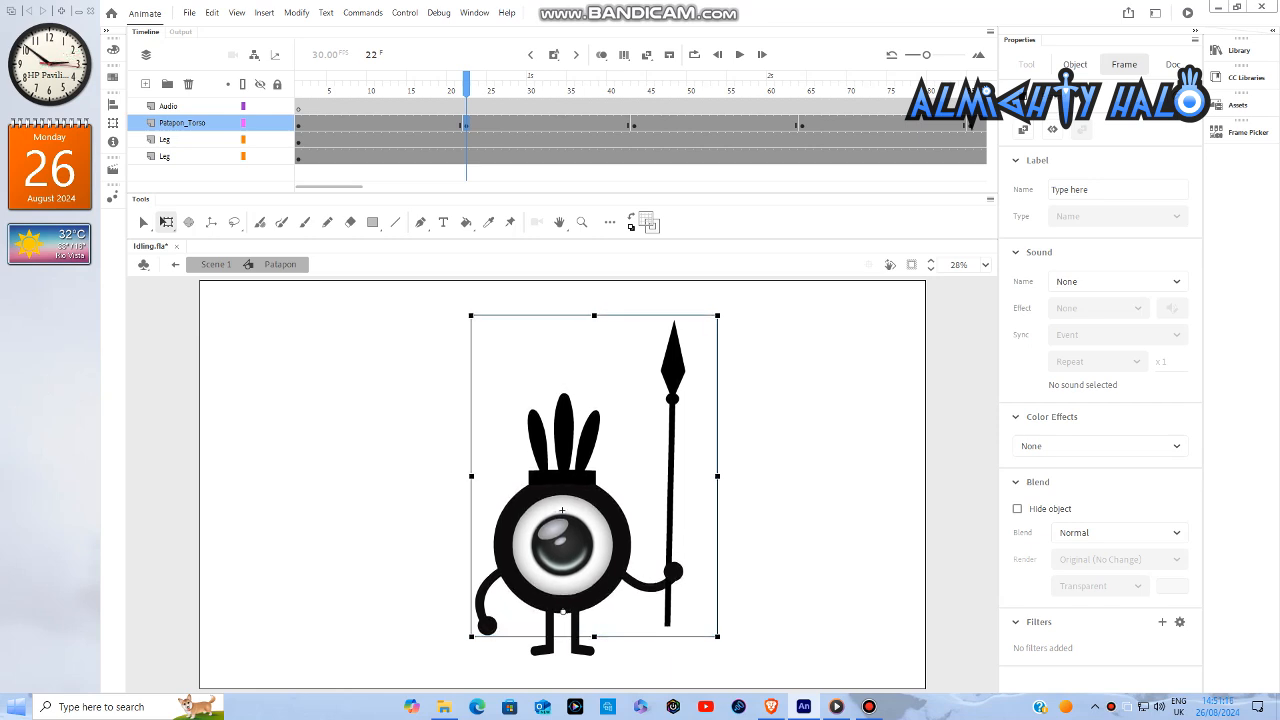
# - Nudge the Patapon torso down by the same small amount at the frame 64 keyframe
pyautogui.click(802, 124)
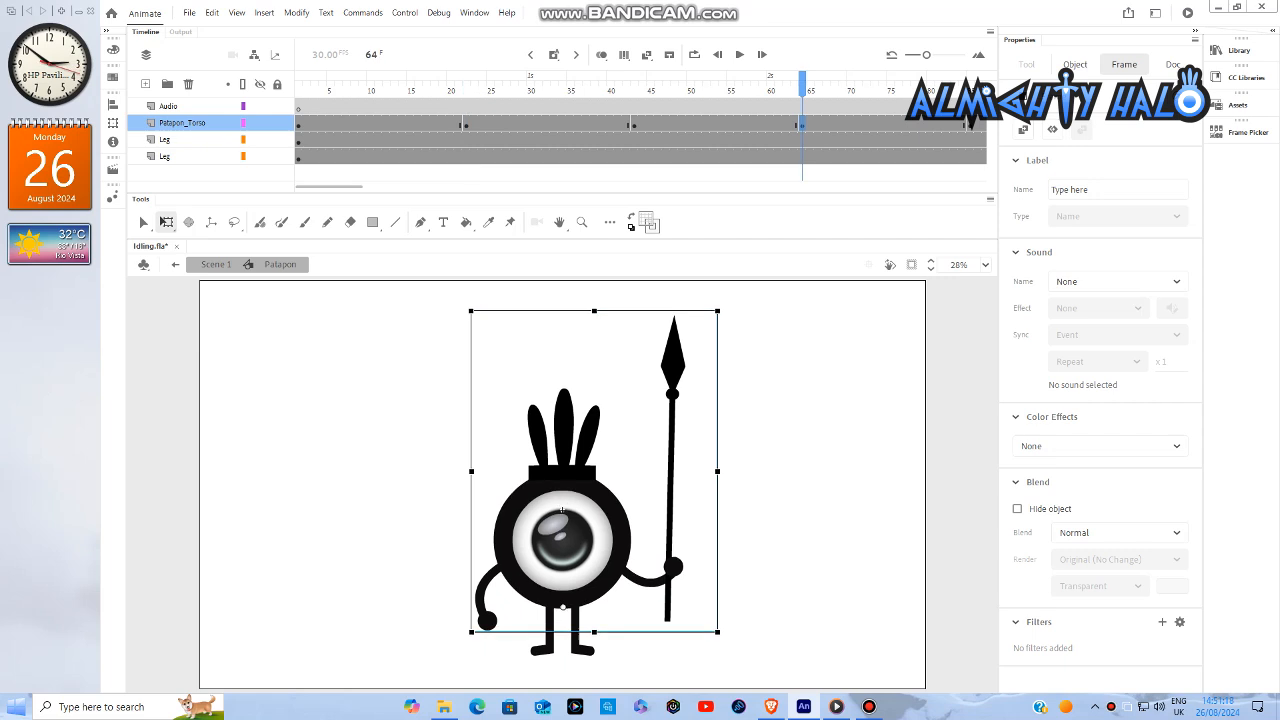
pyautogui.press('Down')
pyautogui.press('Down')
pyautogui.press('Down')
pyautogui.press('Down')
pyautogui.press('Down')
pyautogui.press('Down')
pyautogui.press('Down')
pyautogui.press('Down')
pyautogui.press('Down')
pyautogui.press('Down')
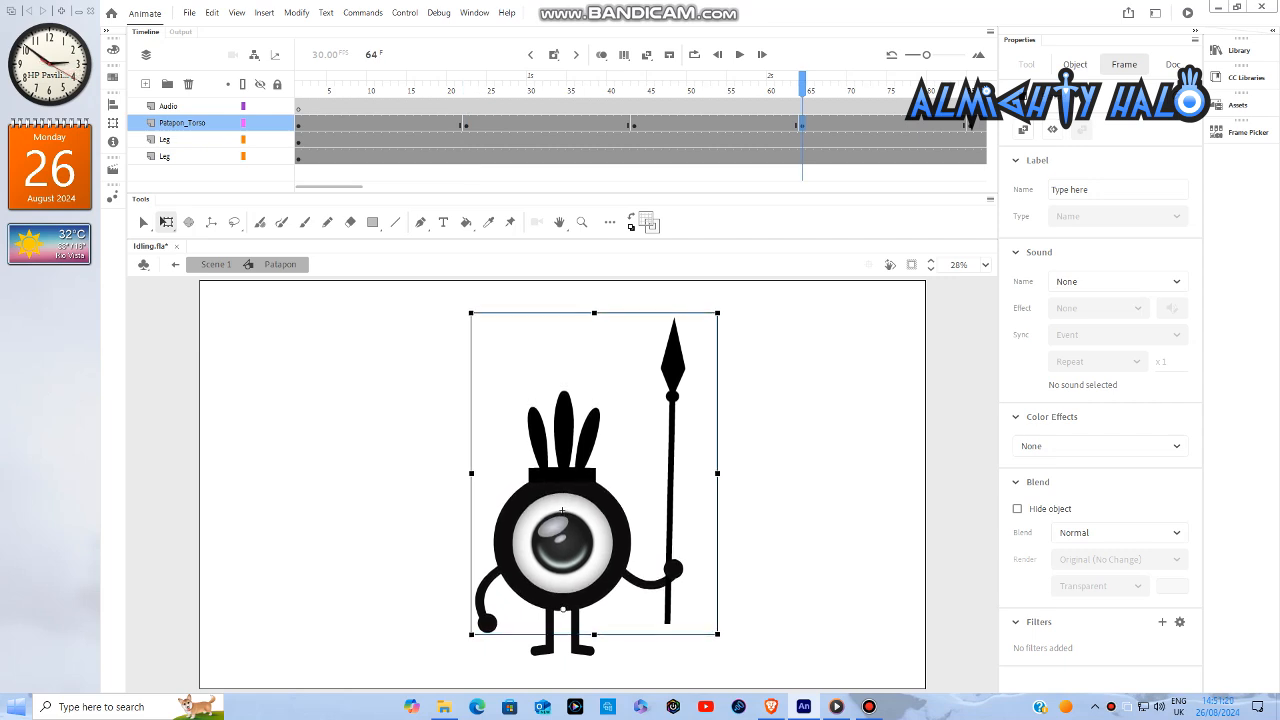
pyautogui.press('Down')
pyautogui.press('Down')
pyautogui.press('Down')
pyautogui.press('Down')
pyautogui.press('Down')
pyautogui.press('Down')
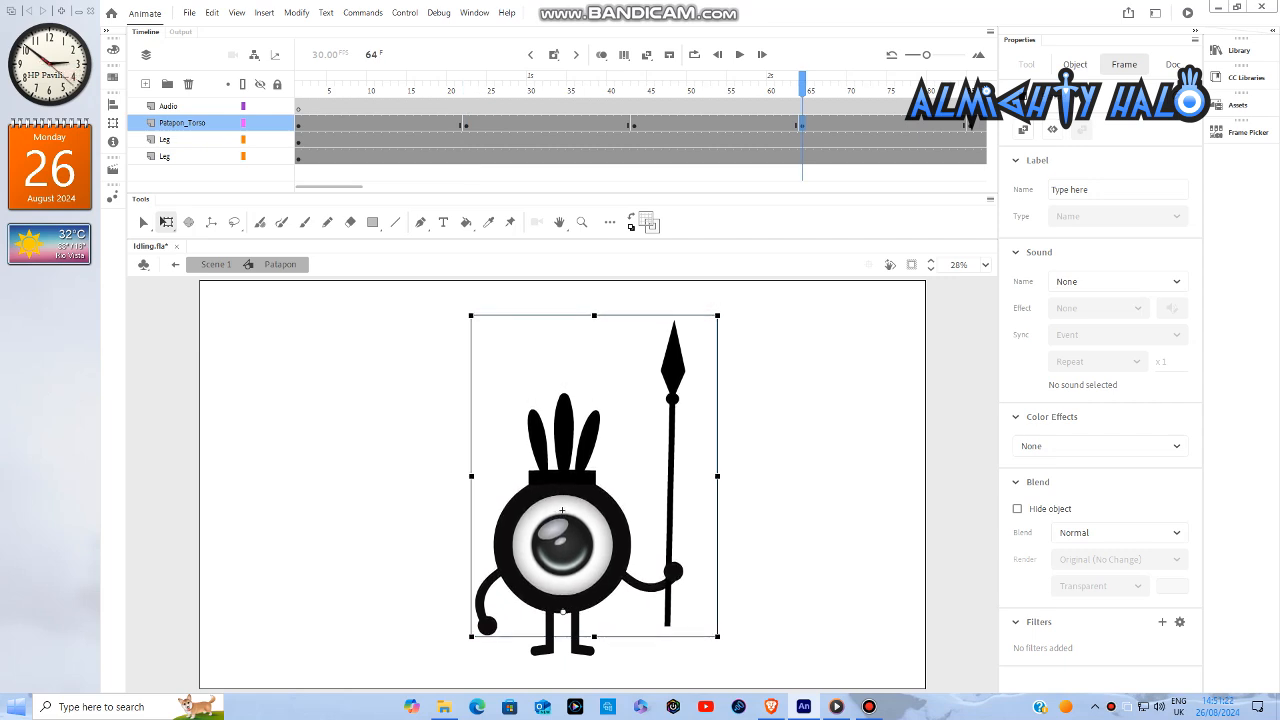
# - Nudge the Patapon torso down by the same small amount at the frame 106 keyframe
pyautogui.moveTo(330, 187); pyautogui.dragTo(367, 187)
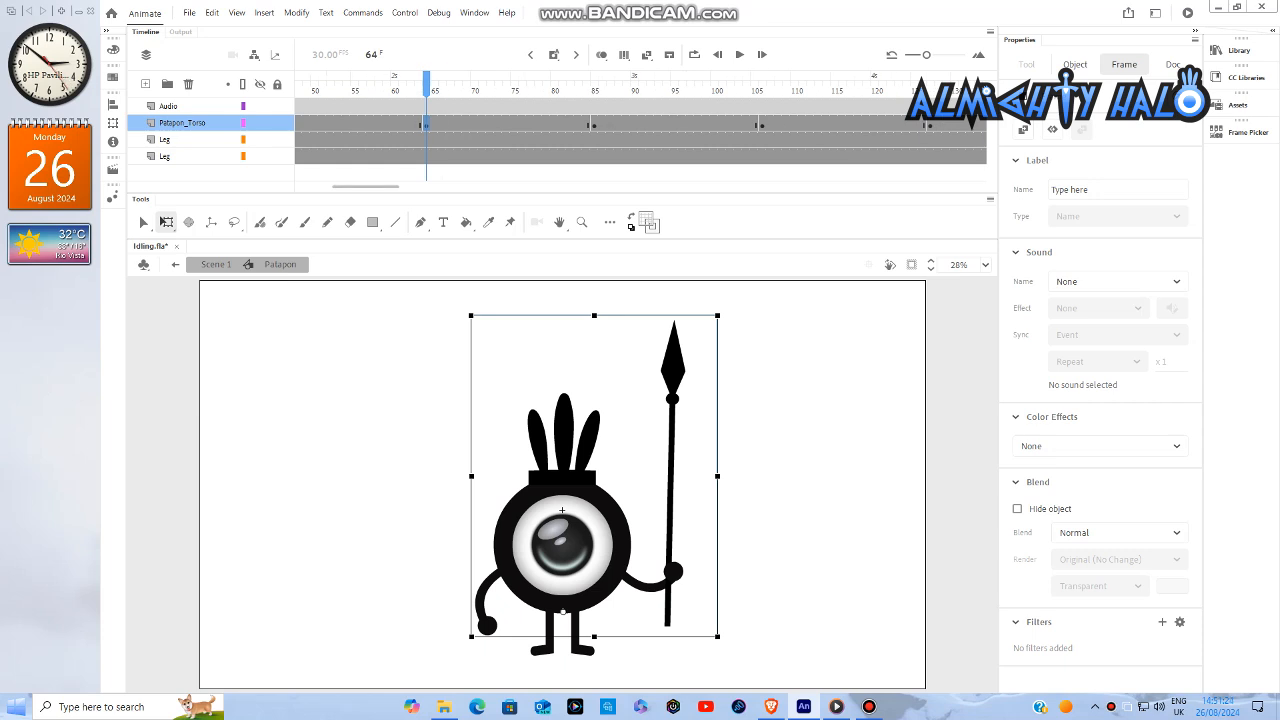
pyautogui.click(762, 124)
pyautogui.press('Down')
pyautogui.press('Down')
pyautogui.press('Down')
pyautogui.press('Down')
pyautogui.press('Down')
pyautogui.press('Down')
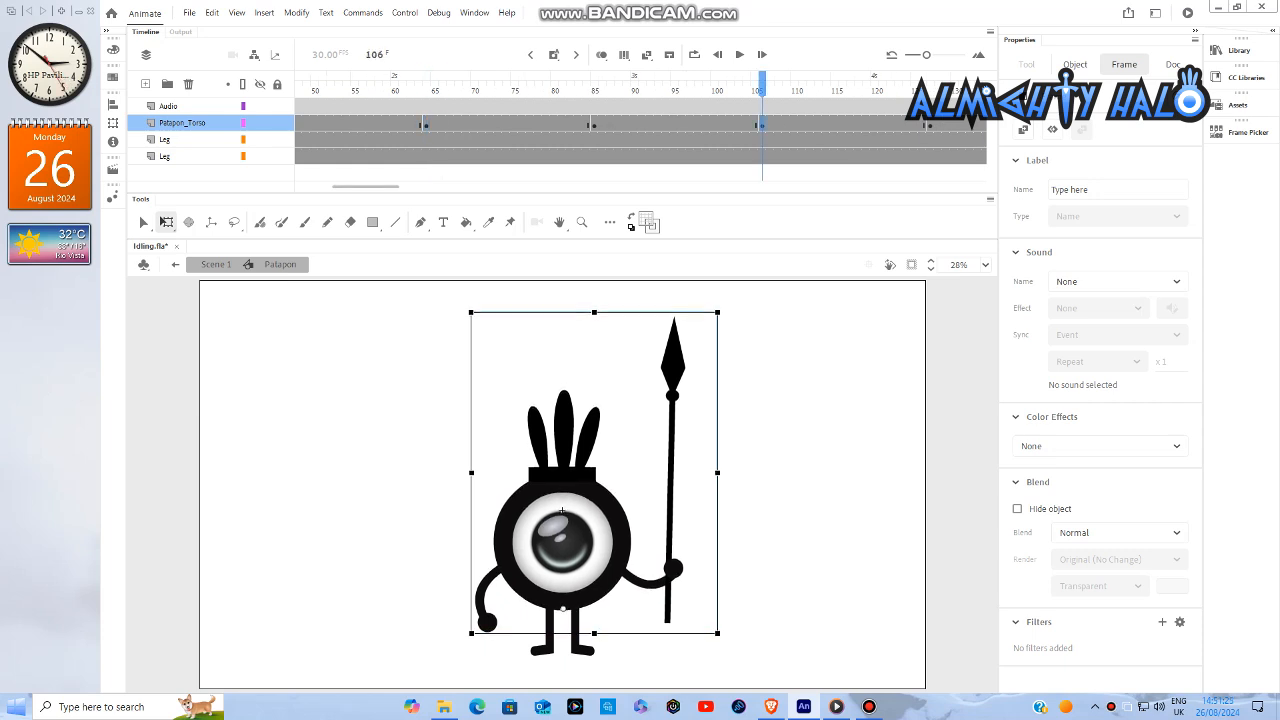
pyautogui.press('Down')
pyautogui.press('Down')
pyautogui.press('Down')
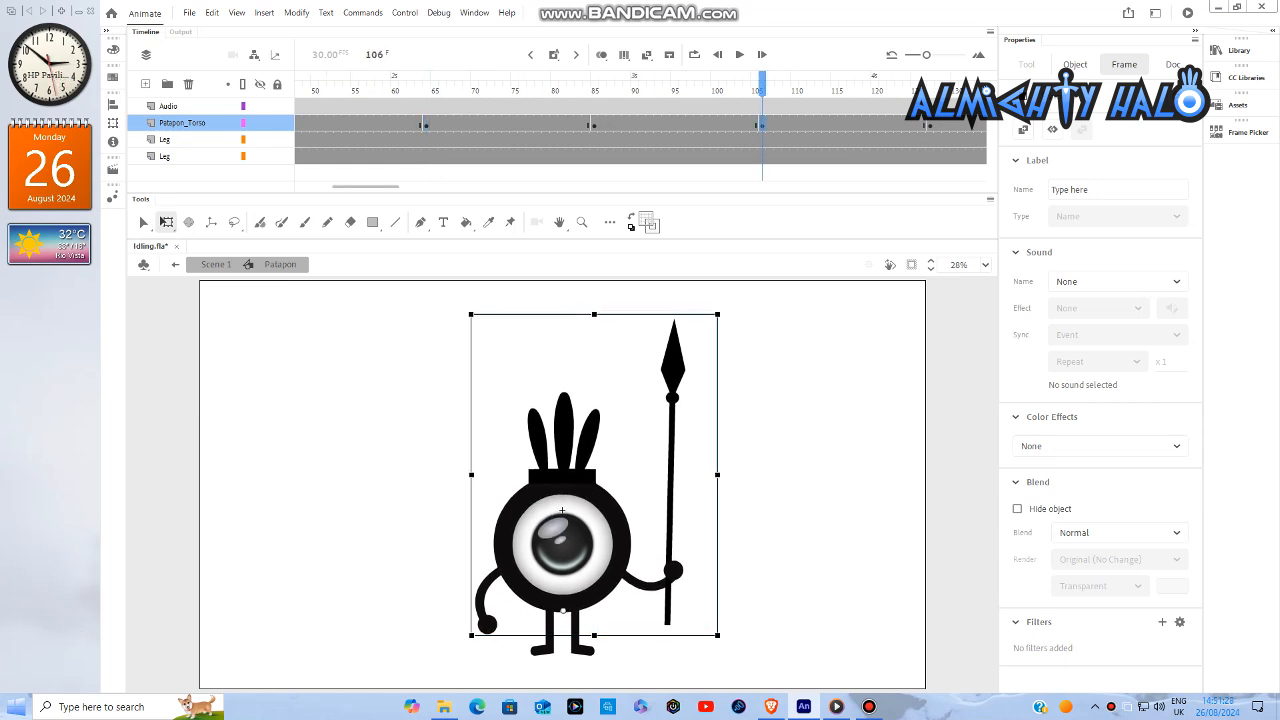
# - Nudge the Patapon torso down by the same small amount at the frame 148 keyframe
pyautogui.moveTo(366, 187); pyautogui.dragTo(411, 187)
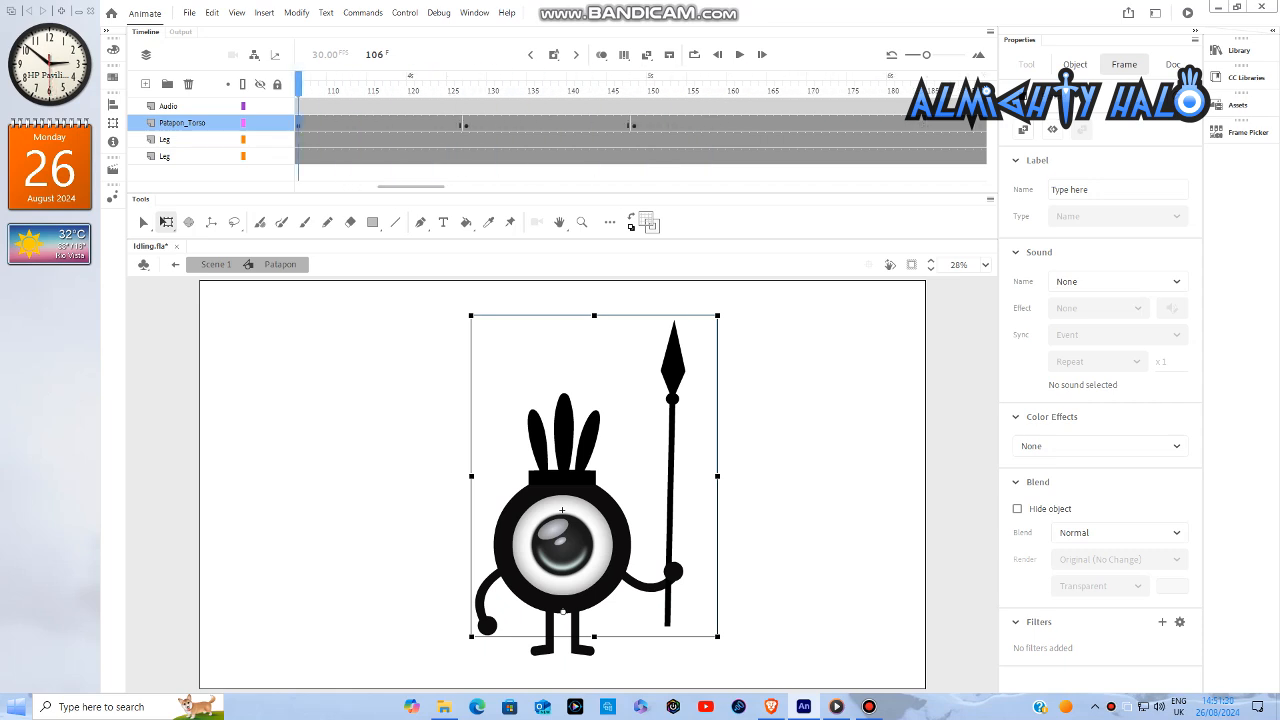
pyautogui.click(634, 123)
pyautogui.press('Down')
pyautogui.press('Down')
pyautogui.press('Down')
pyautogui.press('Down')
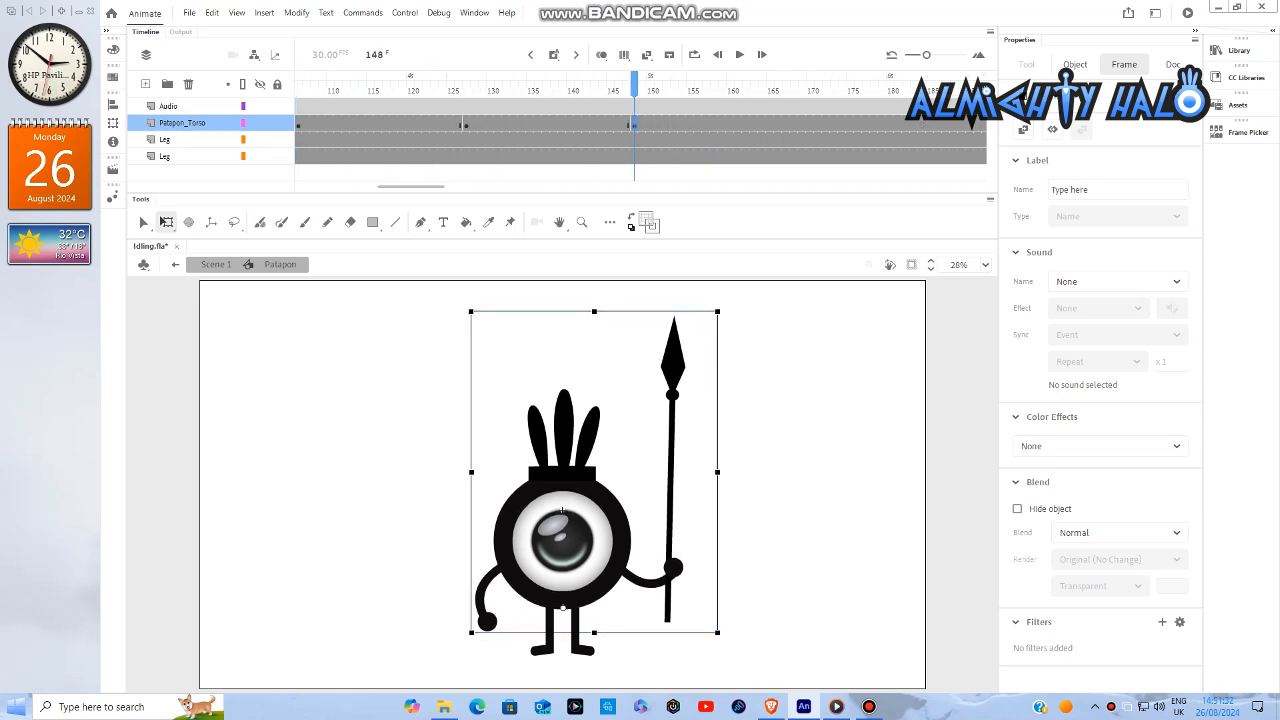
pyautogui.press('Down')
pyautogui.press('Down')
pyautogui.press('Down')
pyautogui.press('Down')
pyautogui.press('Down')
pyautogui.press('Down')
pyautogui.press('Down')
pyautogui.press('Down')
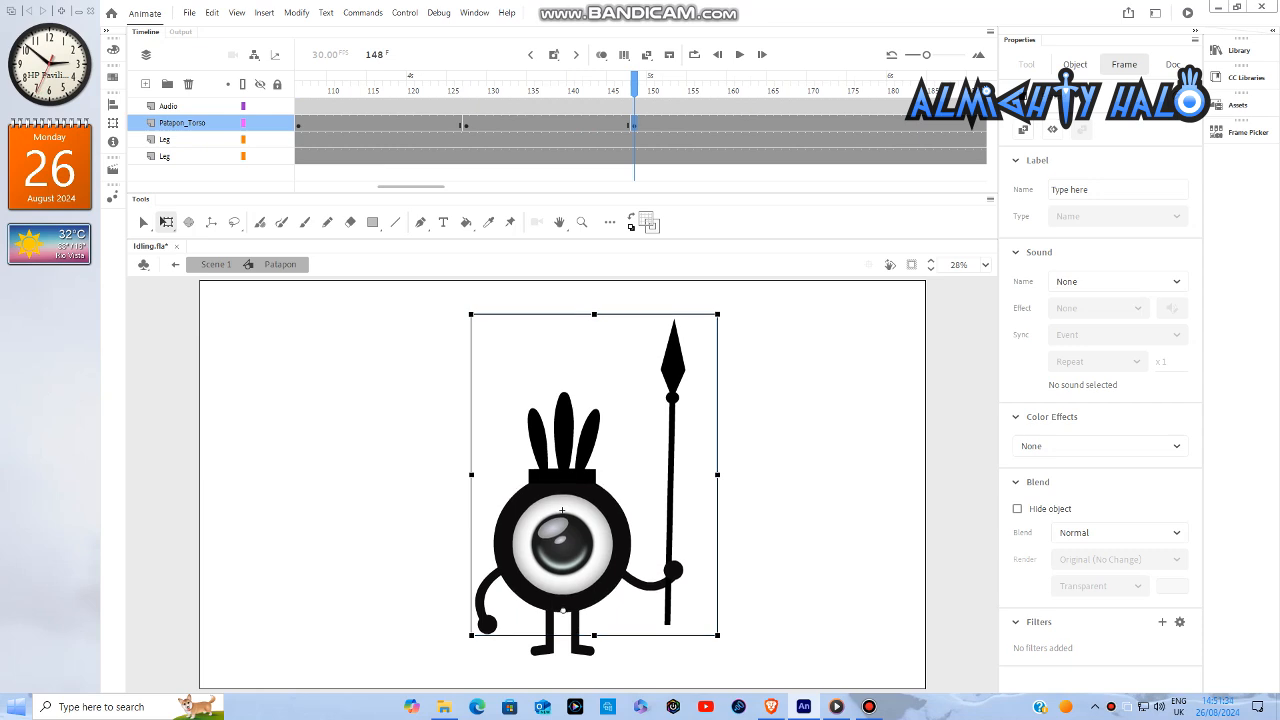
pyautogui.press('Down')
pyautogui.press('Down')
pyautogui.press('Down')
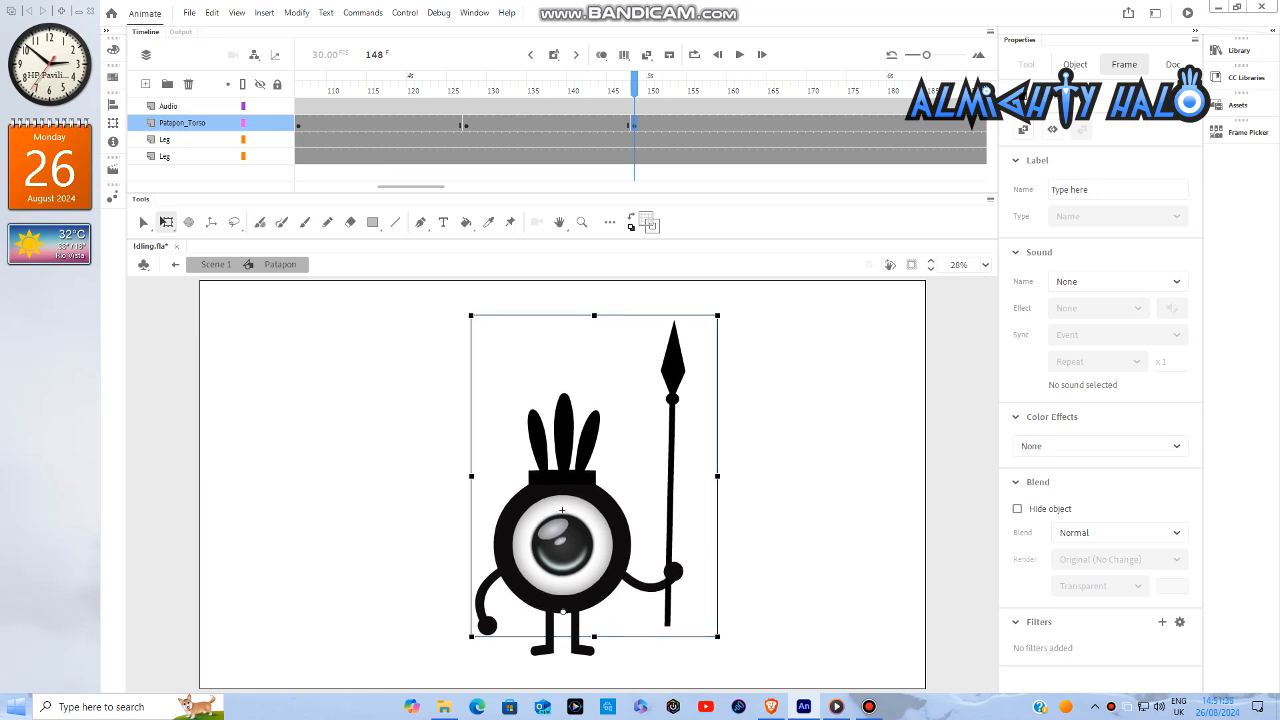
# - Return to frame 1 of the Patapon_Torso layer and nudge the torso slightly up
pyautogui.moveTo(410, 187); pyautogui.dragTo(326, 187)
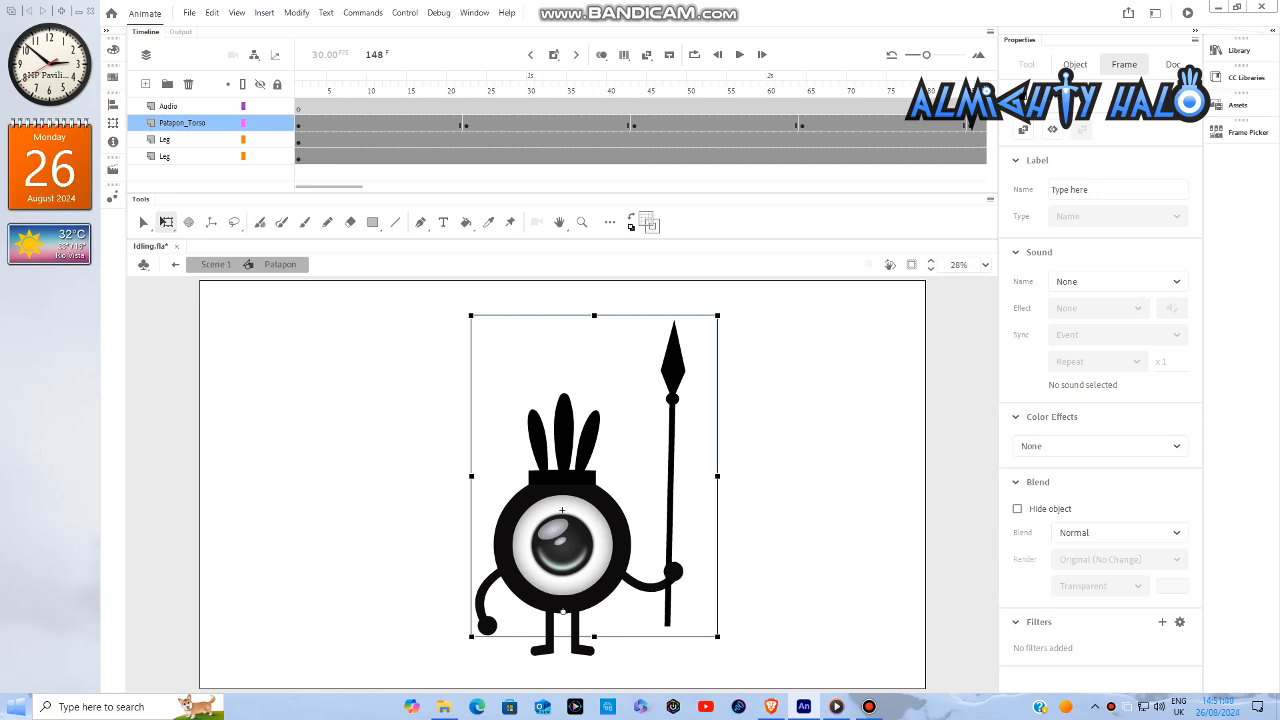
pyautogui.hotkey('shift', ',')
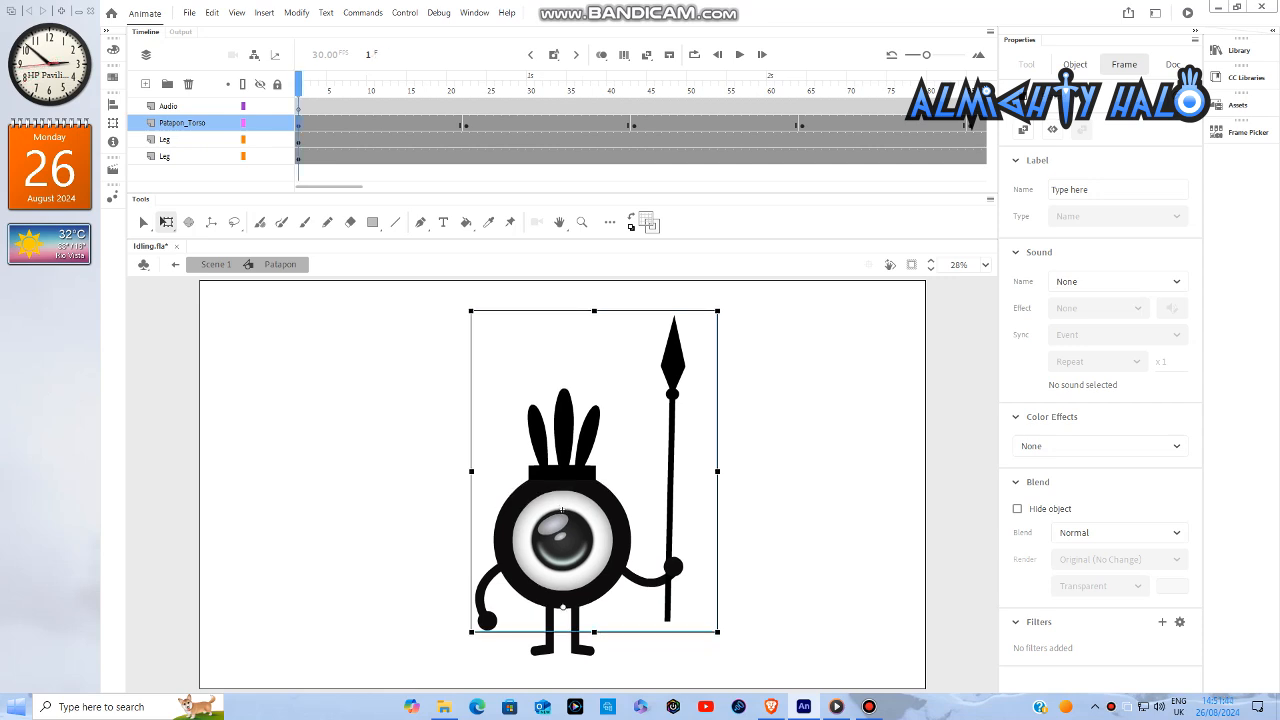
pyautogui.press('Up')
pyautogui.press('Up')
pyautogui.press('Up')
pyautogui.press('Up')
pyautogui.press('Up')
pyautogui.press('Up')
pyautogui.press('Up')
pyautogui.press('Up')
pyautogui.press('Up')
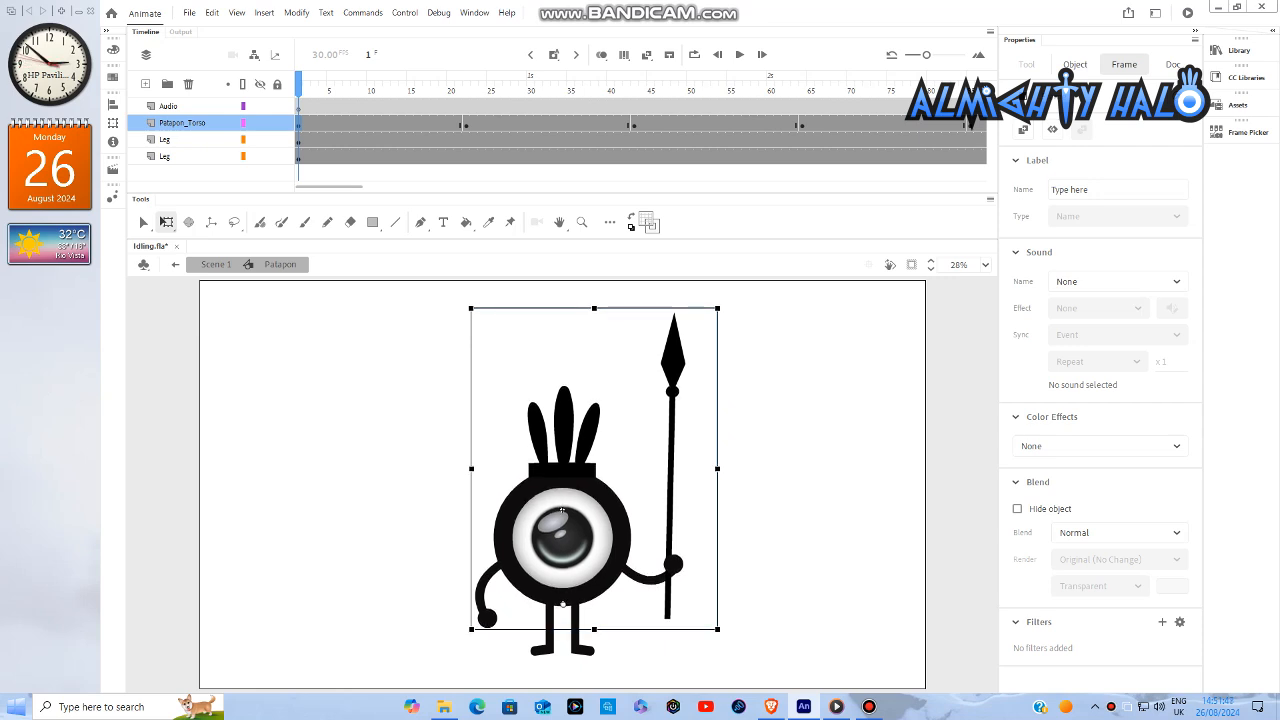
# - Nudge the Patapon torso slightly up at the frame 43 keyframe
pyautogui.click(634, 124)
pyautogui.press('Up')
pyautogui.press('Up')
pyautogui.press('Up')
pyautogui.press('Up')
pyautogui.press('Up')
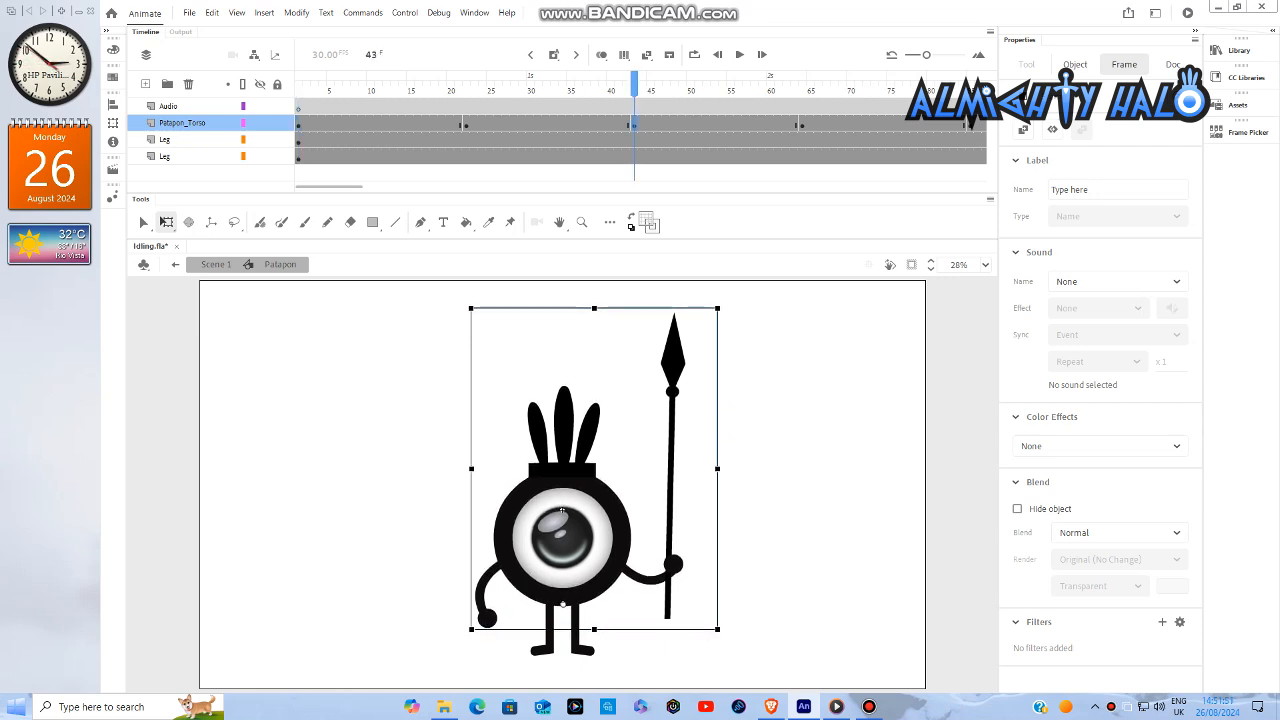
pyautogui.press('Up')
# - Nudge the Patapon torso slightly up at the frame 85 keyframe
pyautogui.click(770, 124)
pyautogui.press('Up')
pyautogui.press('Up')
pyautogui.press('Up')
pyautogui.press('Up')
pyautogui.press('Up')
pyautogui.press('Up')
# - Nudge the Patapon torso slightly up at the frame 127 keyframe
pyautogui.moveTo(349, 187); pyautogui.dragTo(390, 187)
pyautogui.click(682, 124)
pyautogui.press('Up')
pyautogui.press('Up')
pyautogui.press('Up')
pyautogui.press('Up')
pyautogui.press('Up')
pyautogui.press('Up')
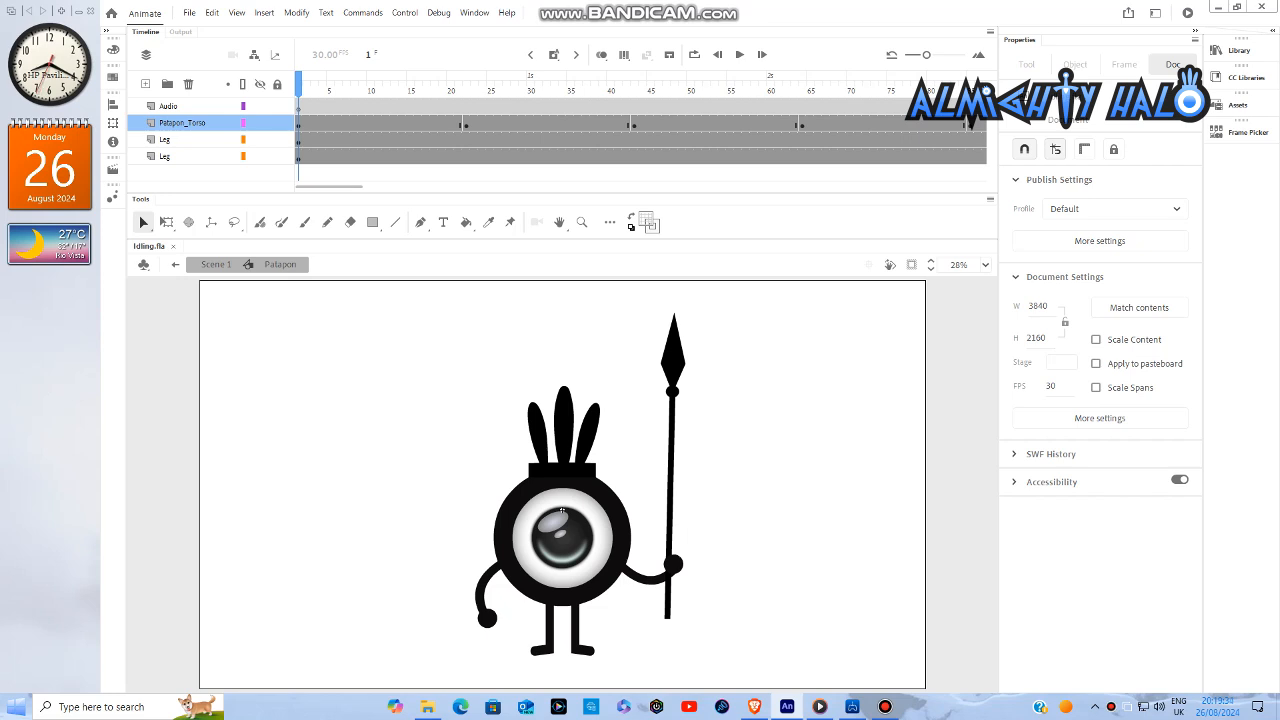
# - Open the Patapon torso symbol for editing and insert keyframes at frame 7 on both Arm layers
pyautogui.doubleClick(562, 511)
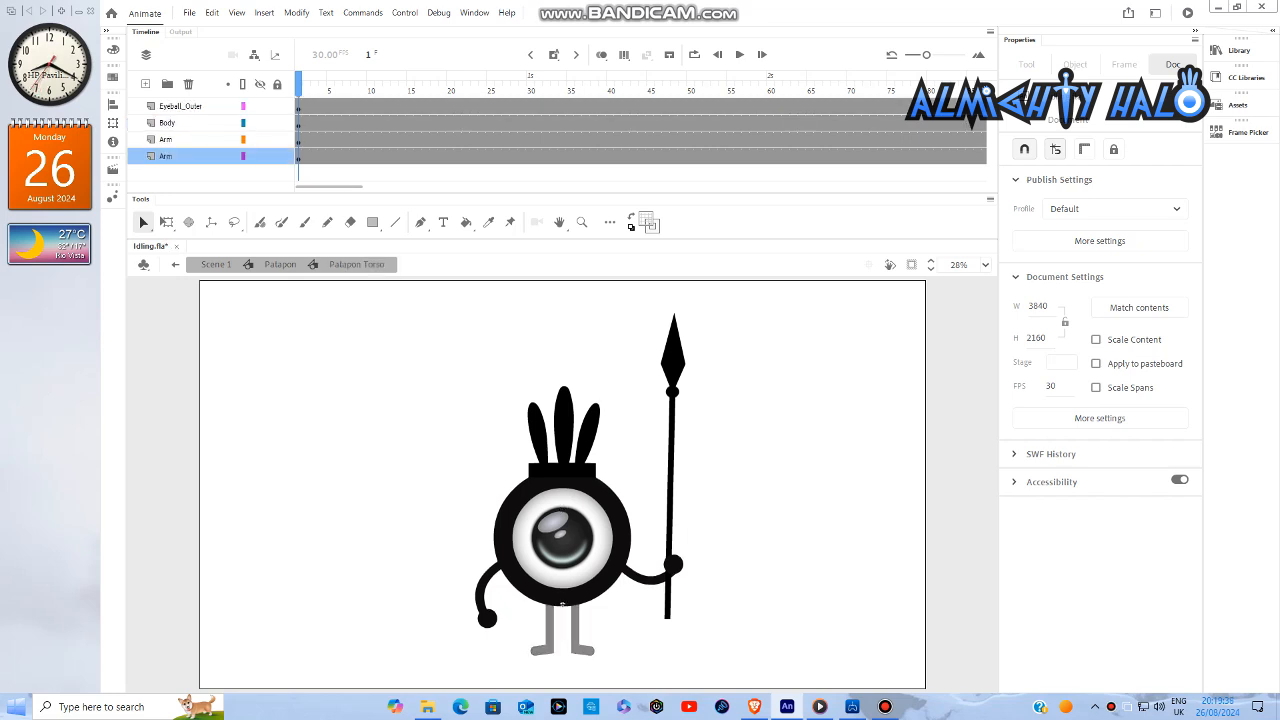
pyautogui.click(322, 89)
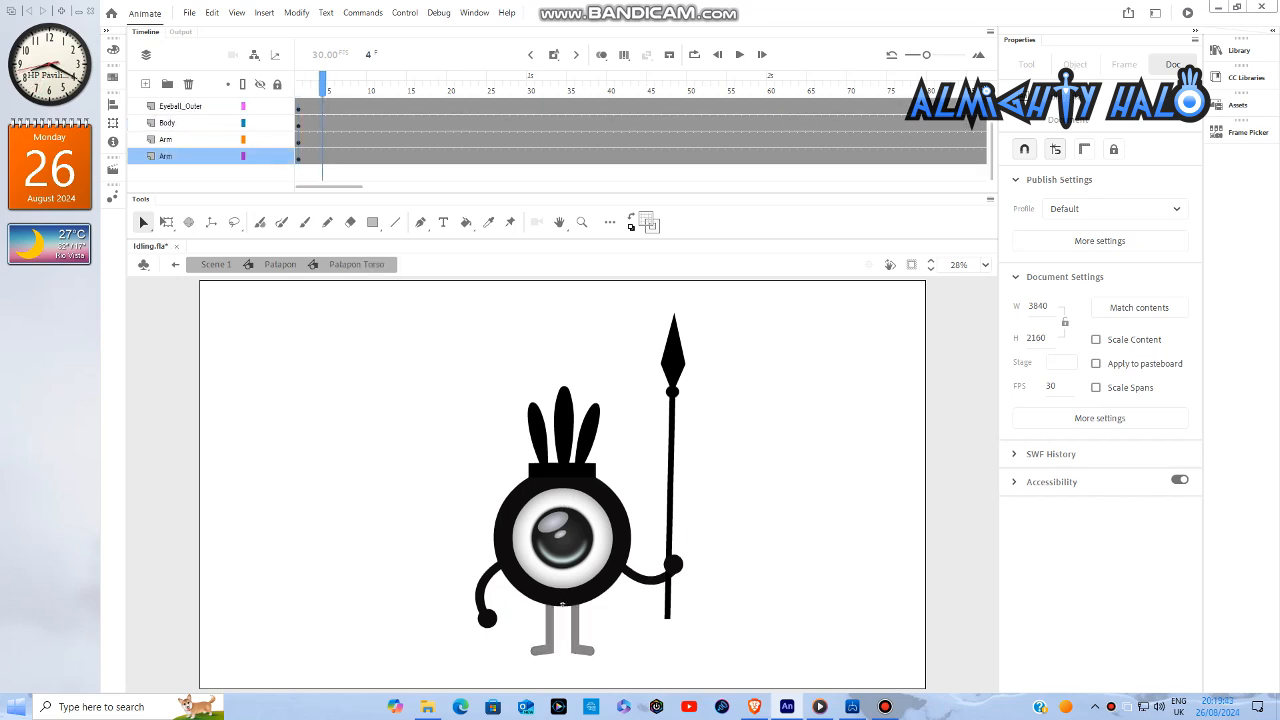
pyautogui.click(346, 89)
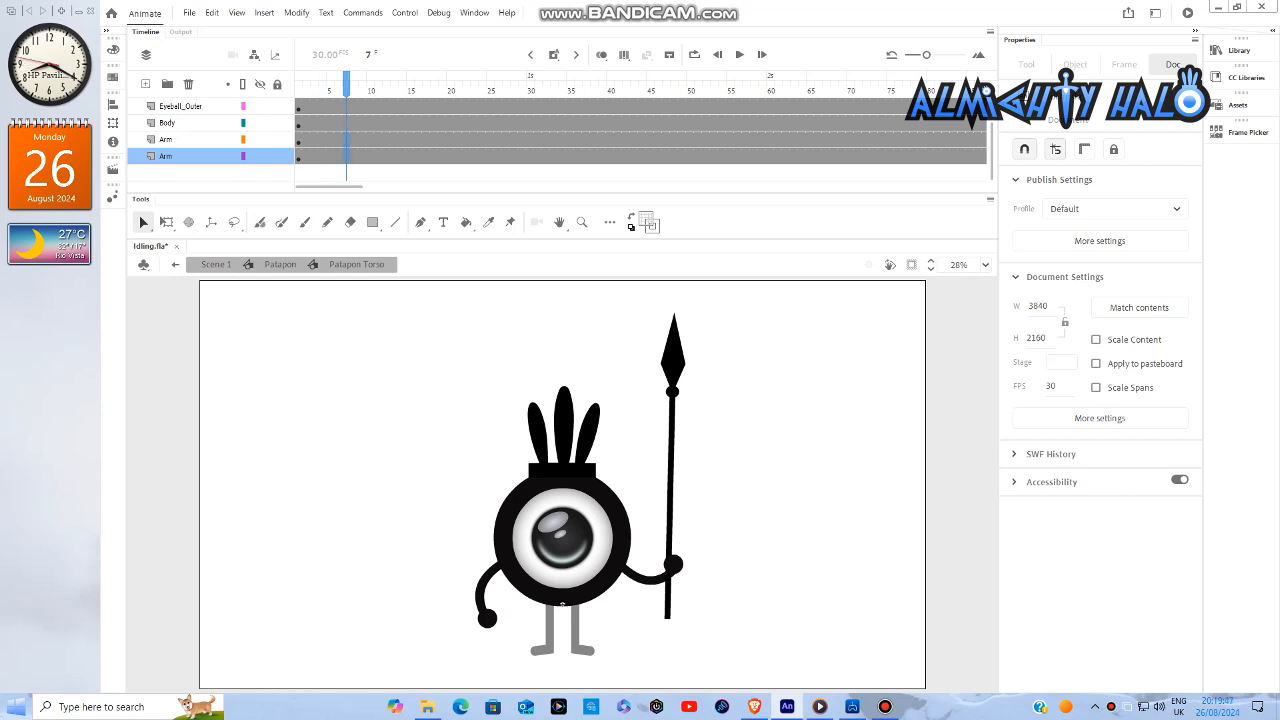
pyautogui.rightClick(346, 156)
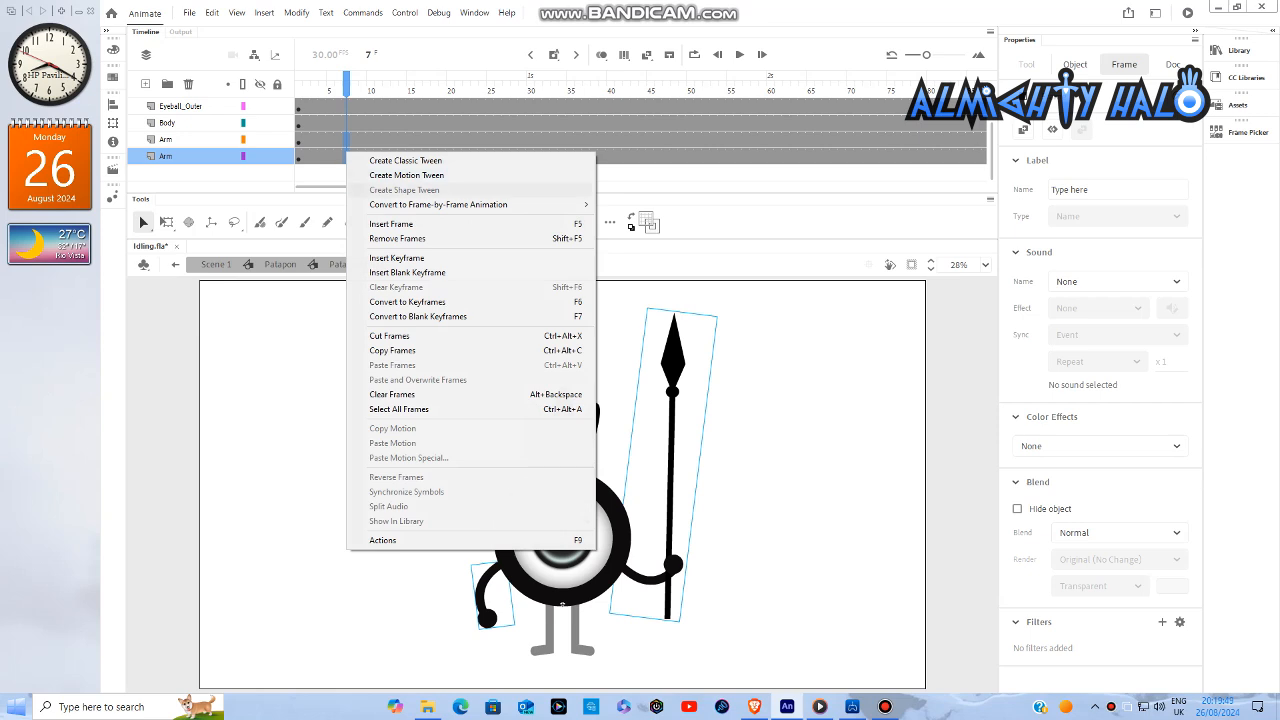
pyautogui.click(397, 258)
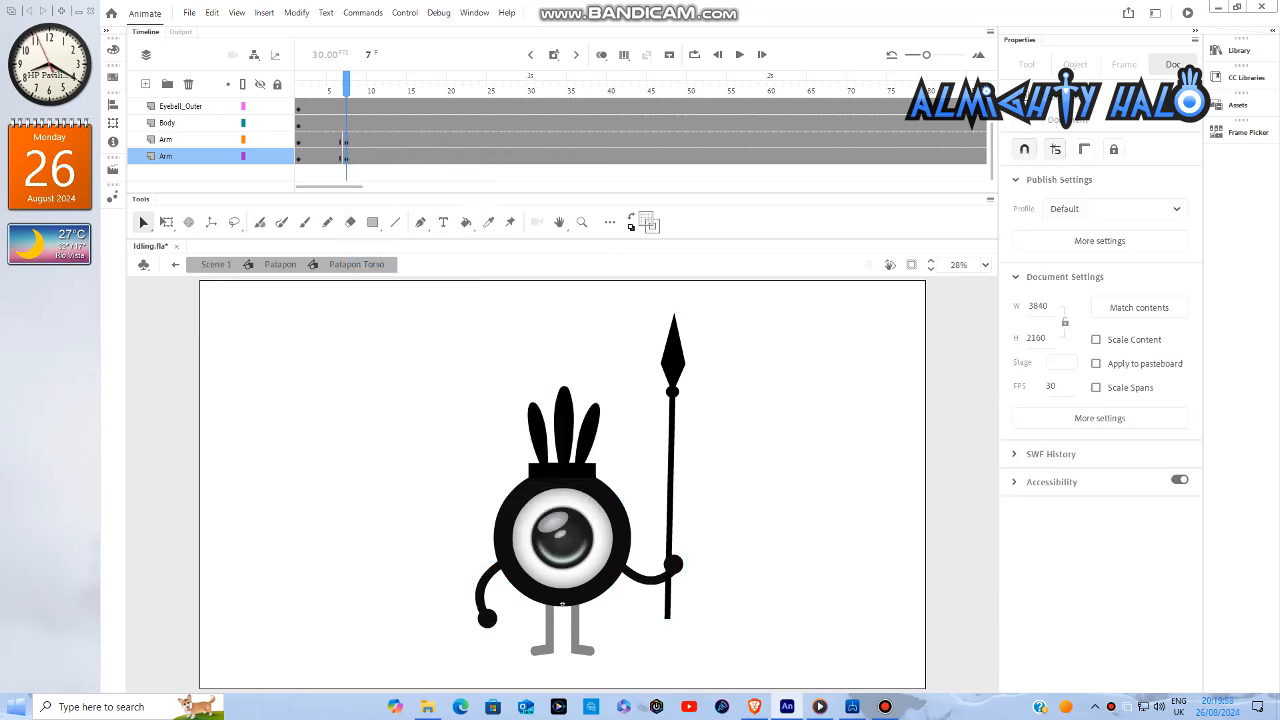
# - Insert keyframes at frame 28 on both Arm layers
pyautogui.click(371, 88)
pyautogui.click(395, 88)
pyautogui.click(419, 88)
pyautogui.click(443, 88)
pyautogui.click(467, 88)
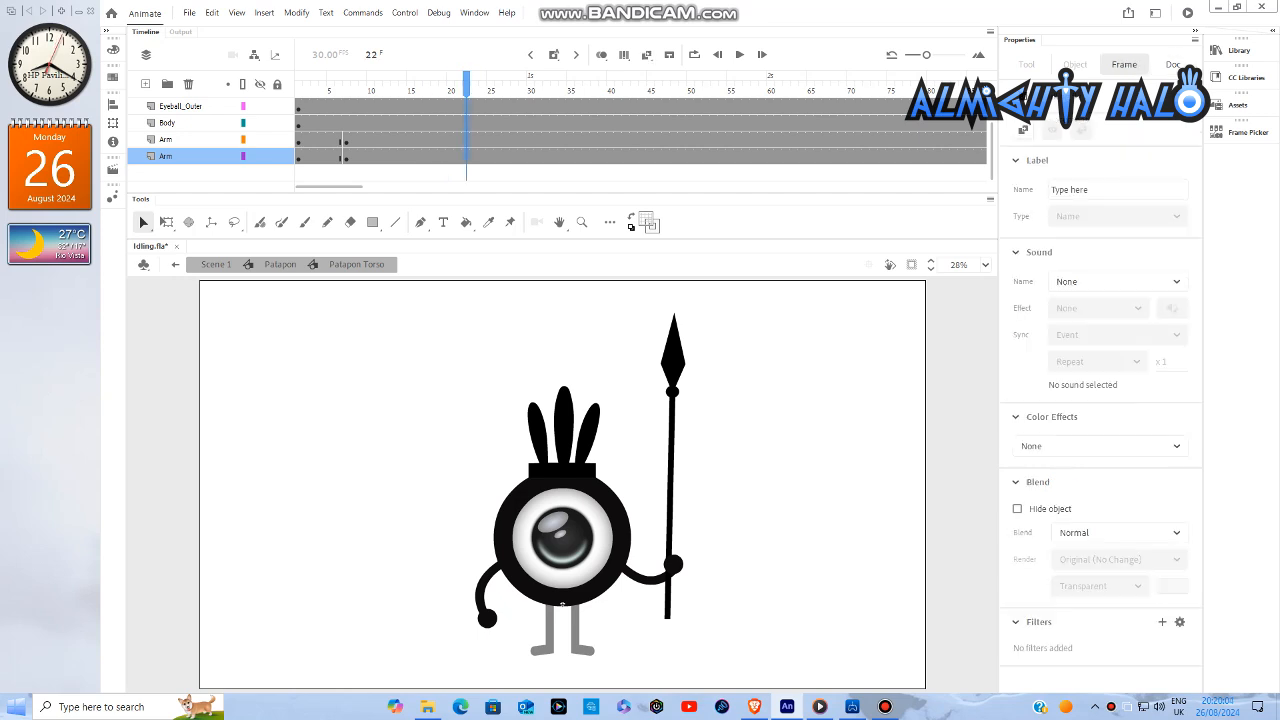
pyautogui.click(491, 88)
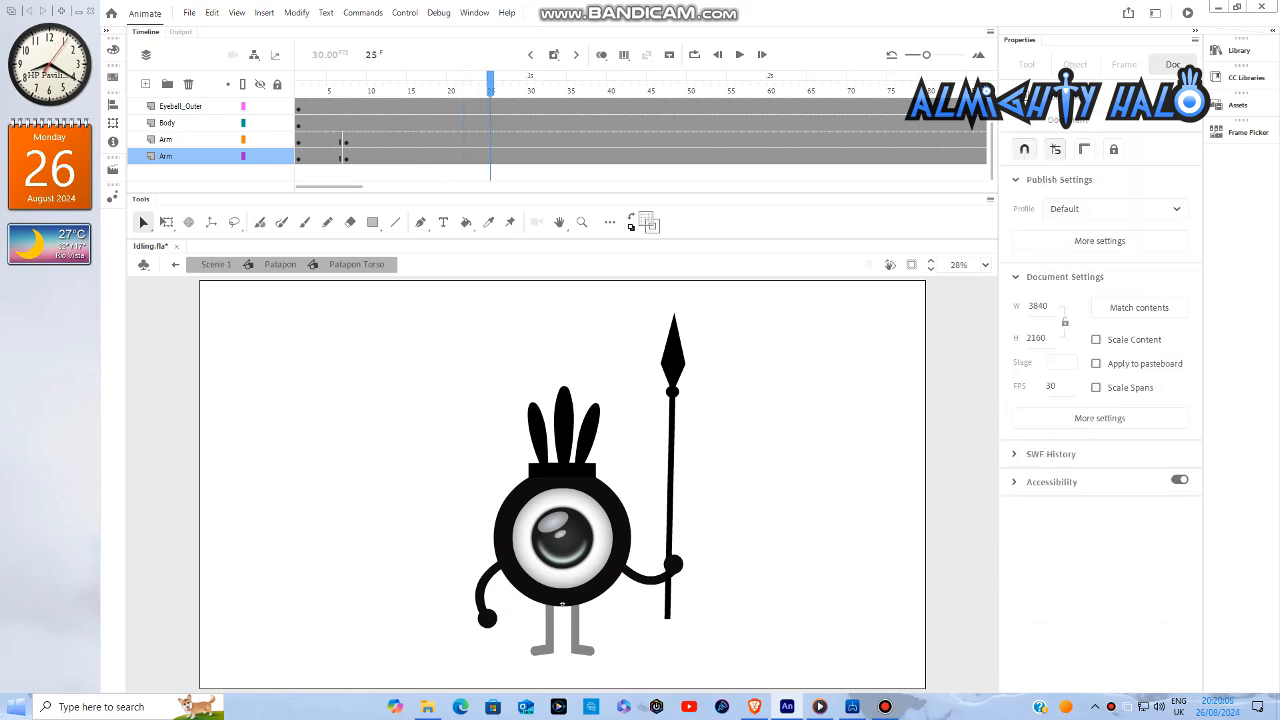
pyautogui.click(515, 88)
pyautogui.click(515, 156)
pyautogui.rightClick(515, 155)
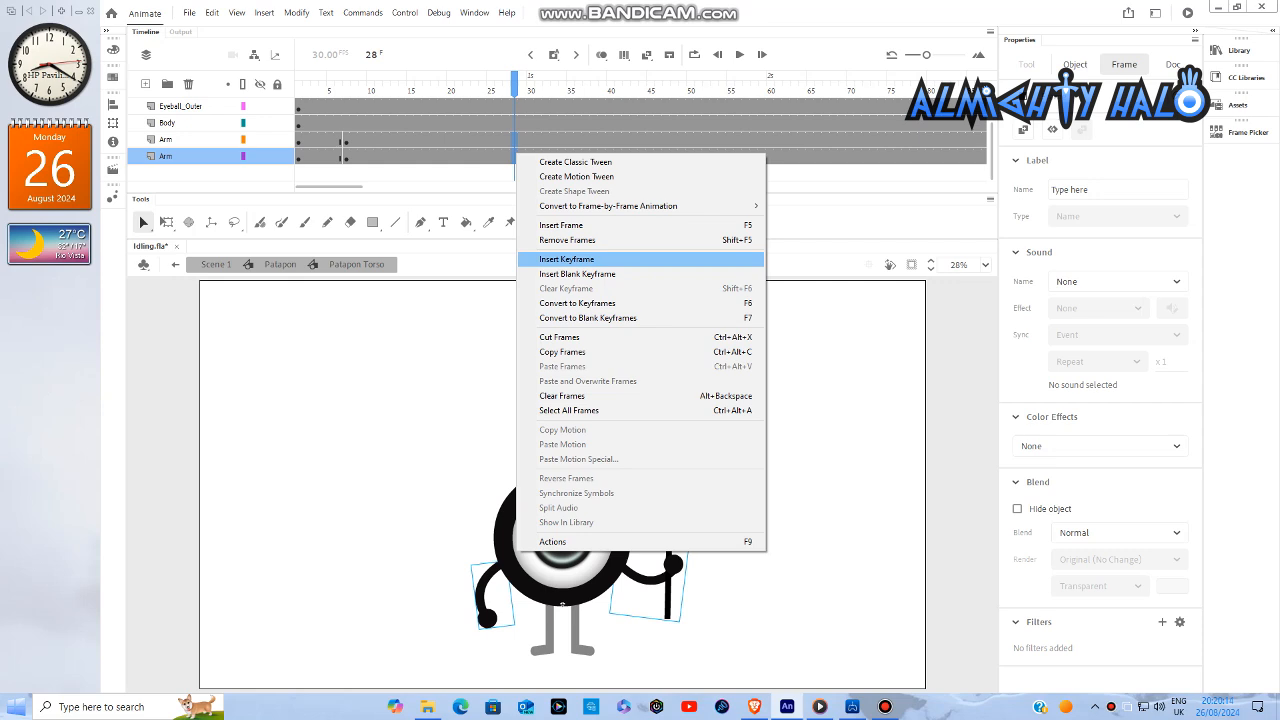
pyautogui.click(566, 259)
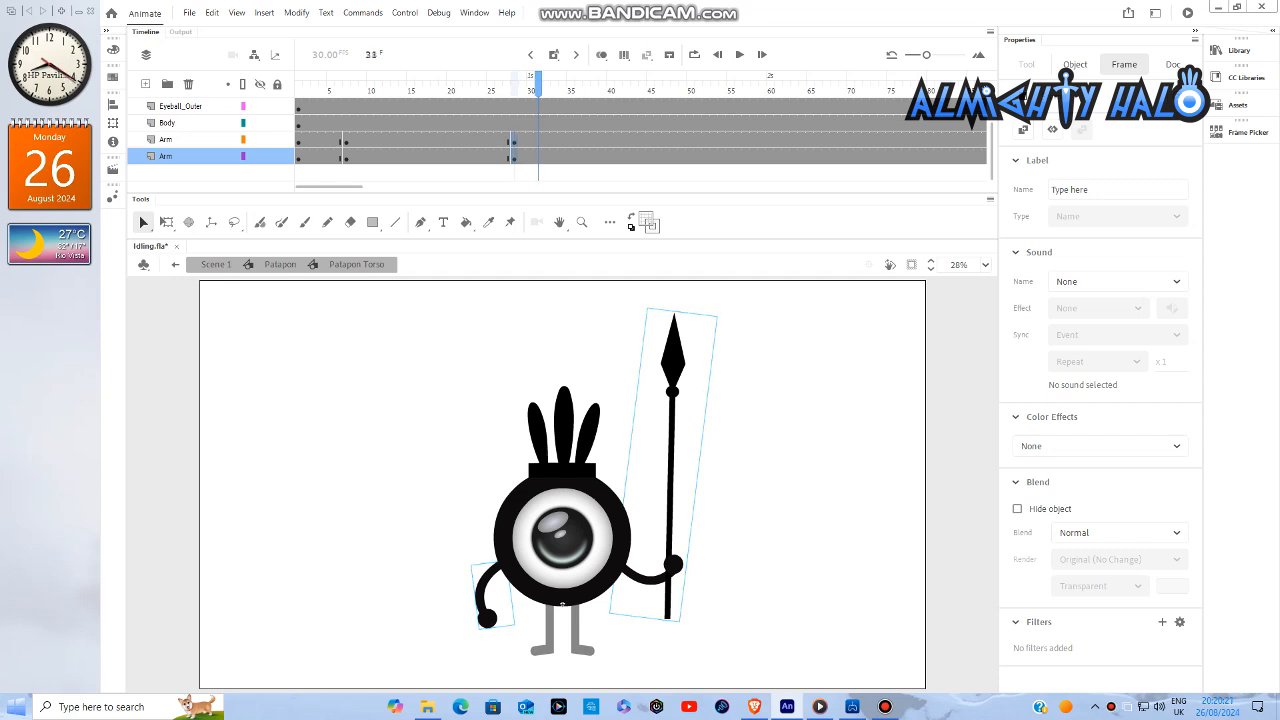
# - Insert keyframes on both Arm layers at frame 49 and at frame 70
pyautogui.press('Return')
pyautogui.press('Return')
pyautogui.rightClick(682, 148)
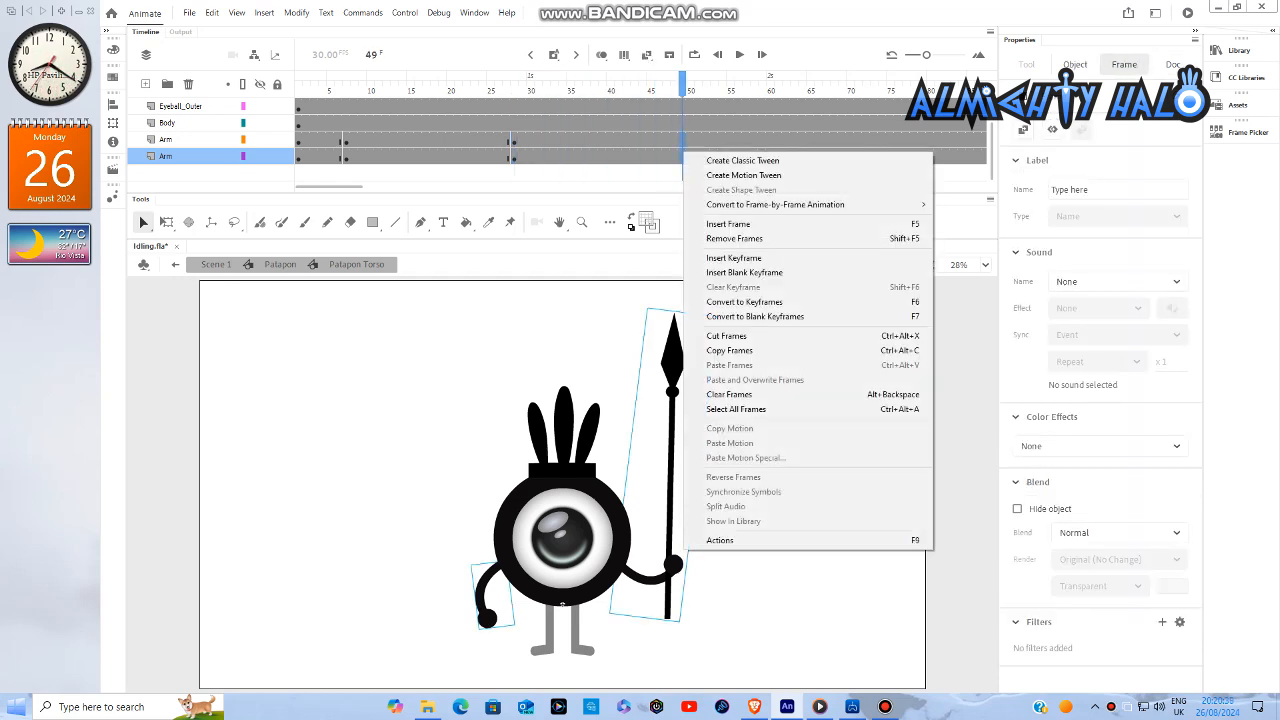
pyautogui.click(720, 258)
pyautogui.press('Return')
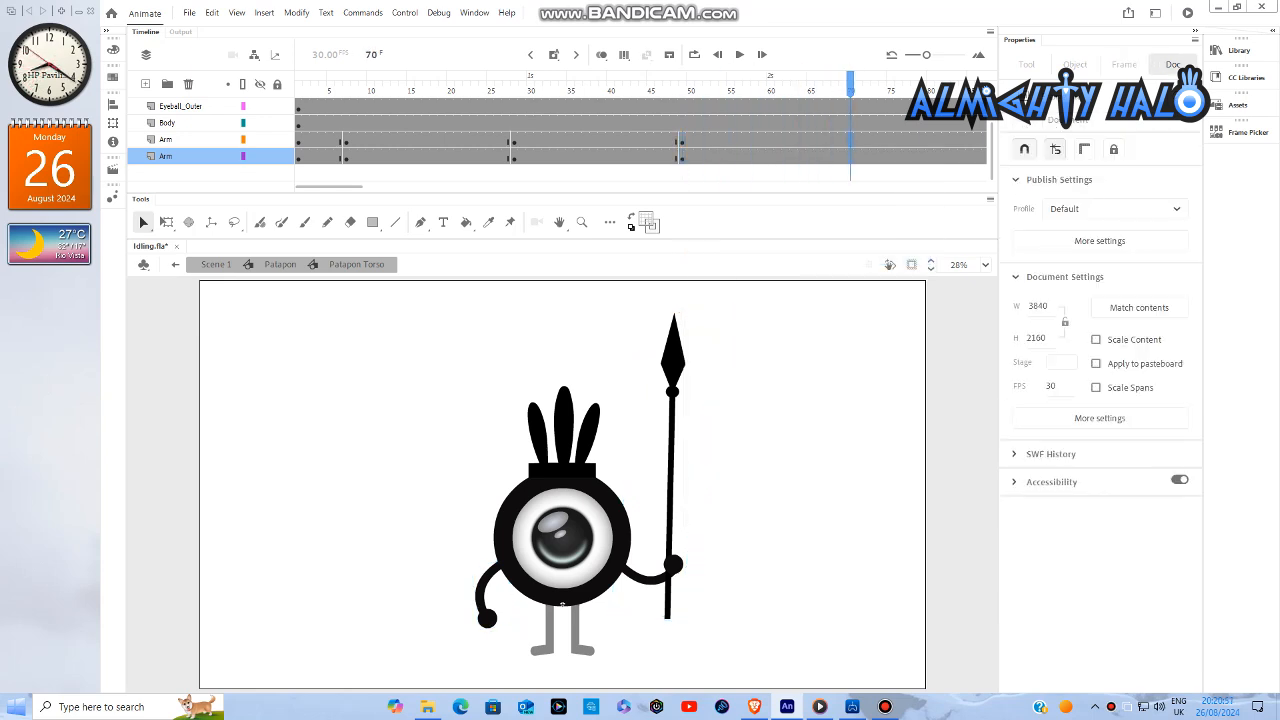
pyautogui.rightClick(850, 148)
pyautogui.click(888, 258)
# - Insert keyframes on both Arm layers at frame 91 and at frame 112
pyautogui.press('Return')
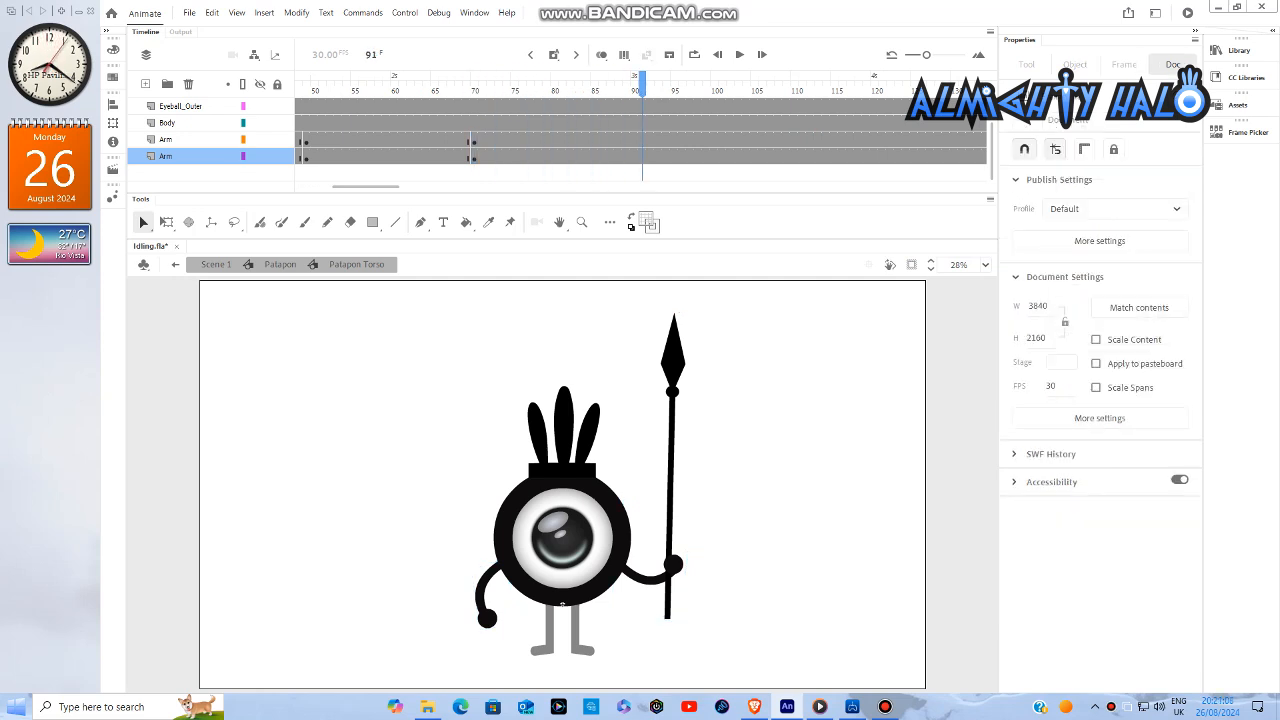
pyautogui.rightClick(640, 148)
pyautogui.click(680, 258)
pyautogui.press('Return')
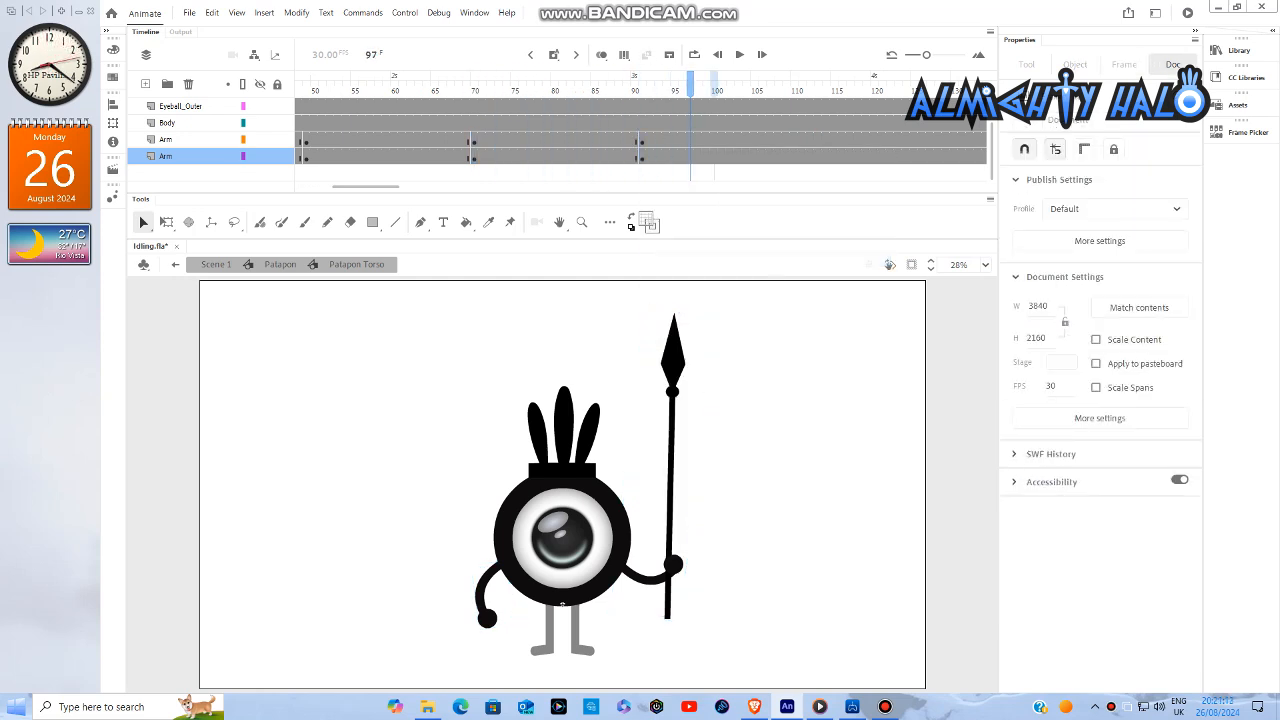
pyautogui.rightClick(811, 146)
pyautogui.click(850, 258)
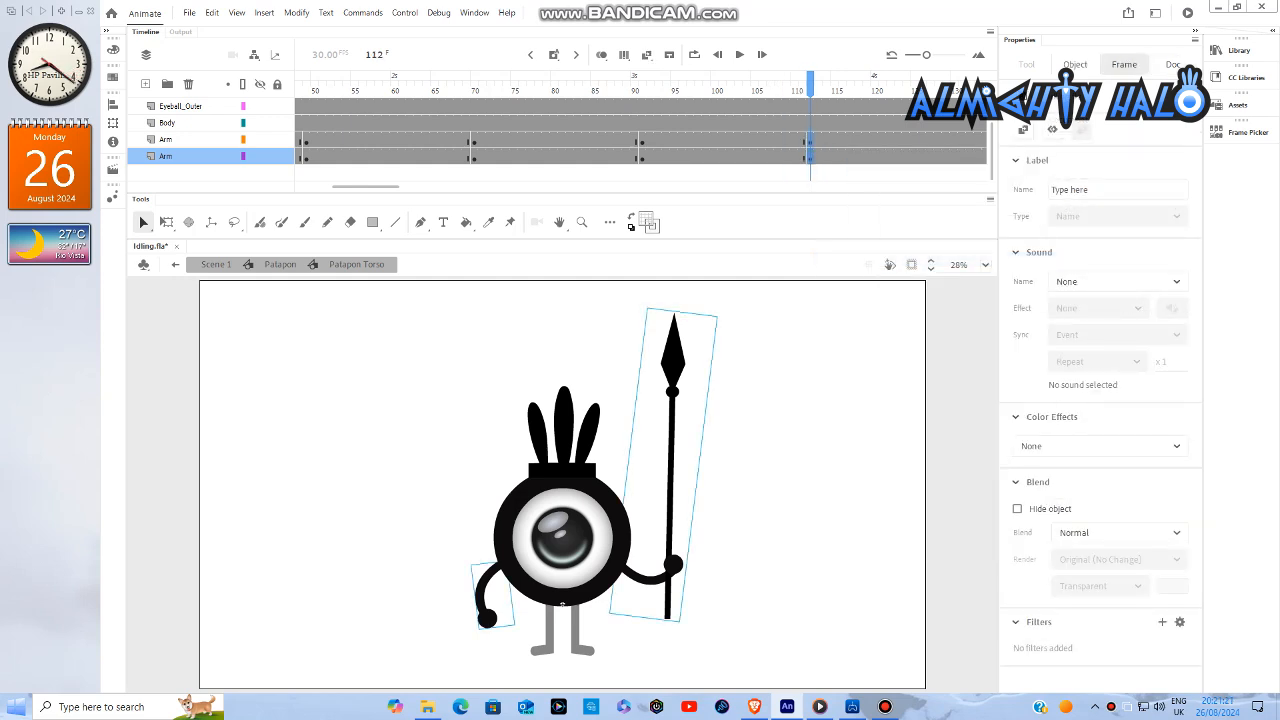
# - Insert keyframes at frame 133 on both Arm layers
pyautogui.moveTo(368, 187); pyautogui.dragTo(389, 187)
pyautogui.press('Return')
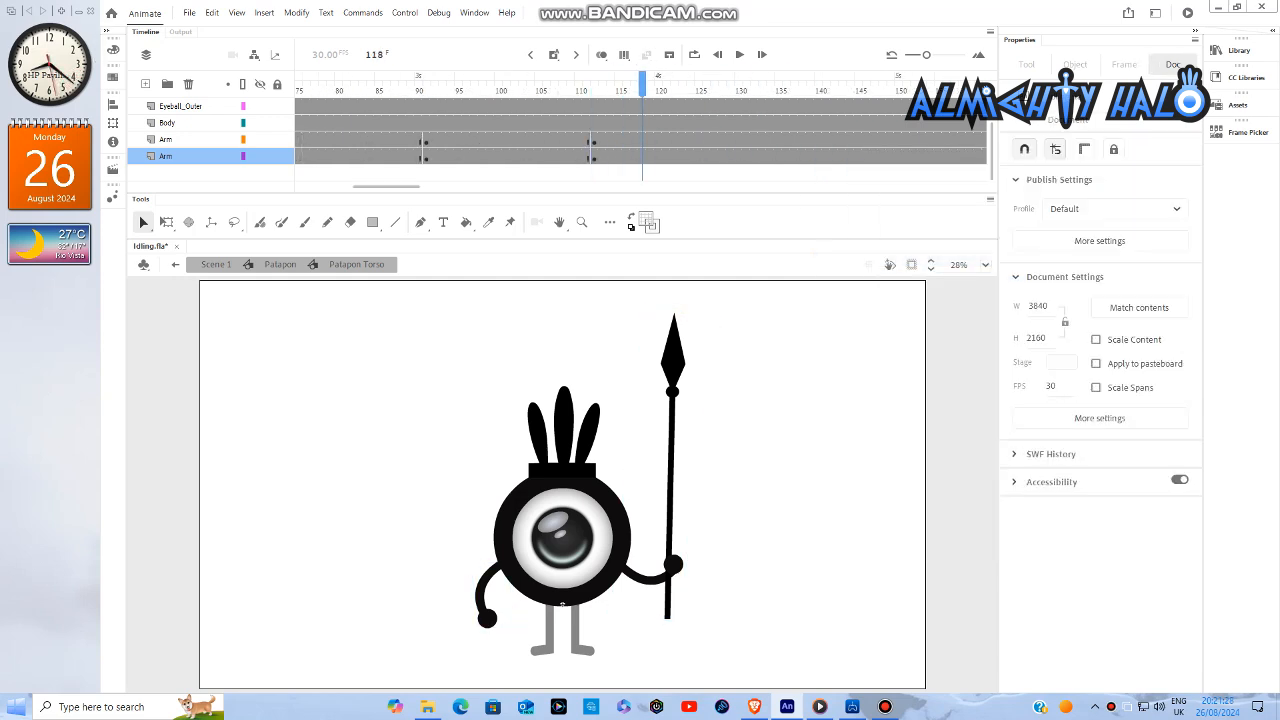
pyautogui.moveTo(763, 140); pyautogui.dragTo(763, 156)
pyautogui.rightClick(765, 146)
pyautogui.click(806, 258)
# - Insert keyframes at frame 154 on both Arm layers
pyautogui.moveTo(388, 187); pyautogui.dragTo(427, 187)
pyautogui.press('Return')
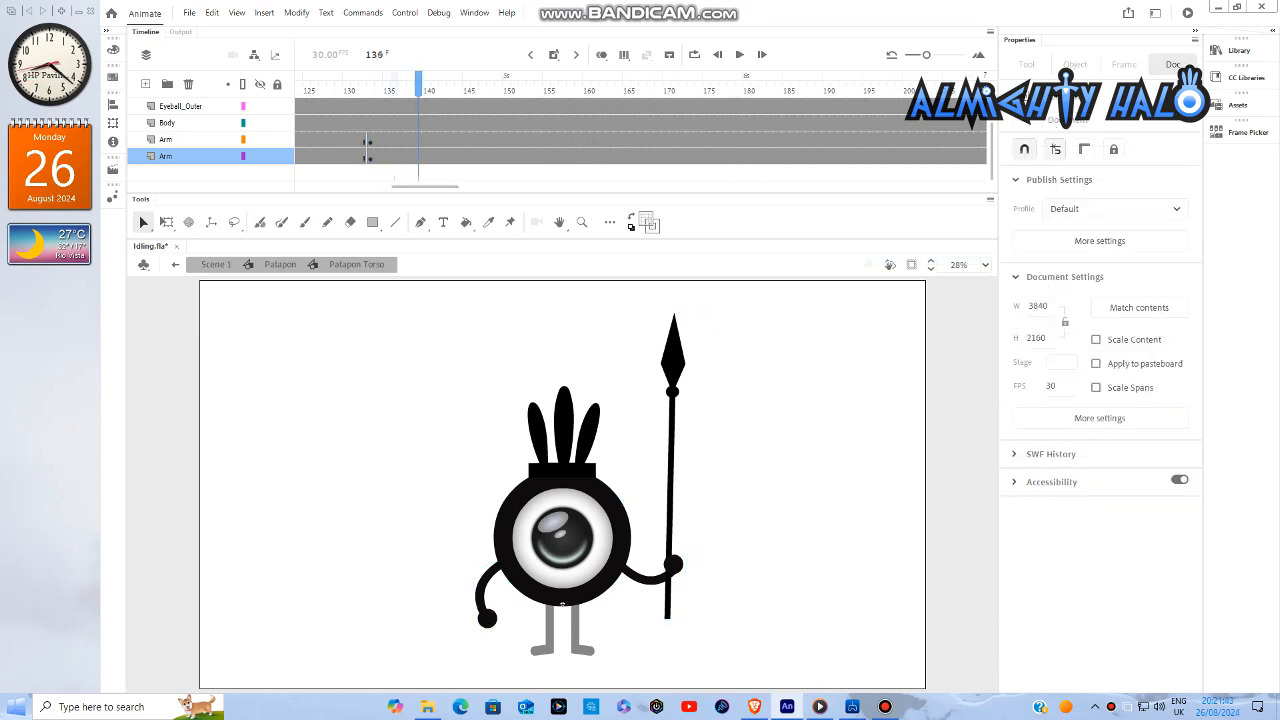
pyautogui.moveTo(538, 140); pyautogui.dragTo(538, 156)
pyautogui.rightClick(538, 150)
pyautogui.click(600, 262)
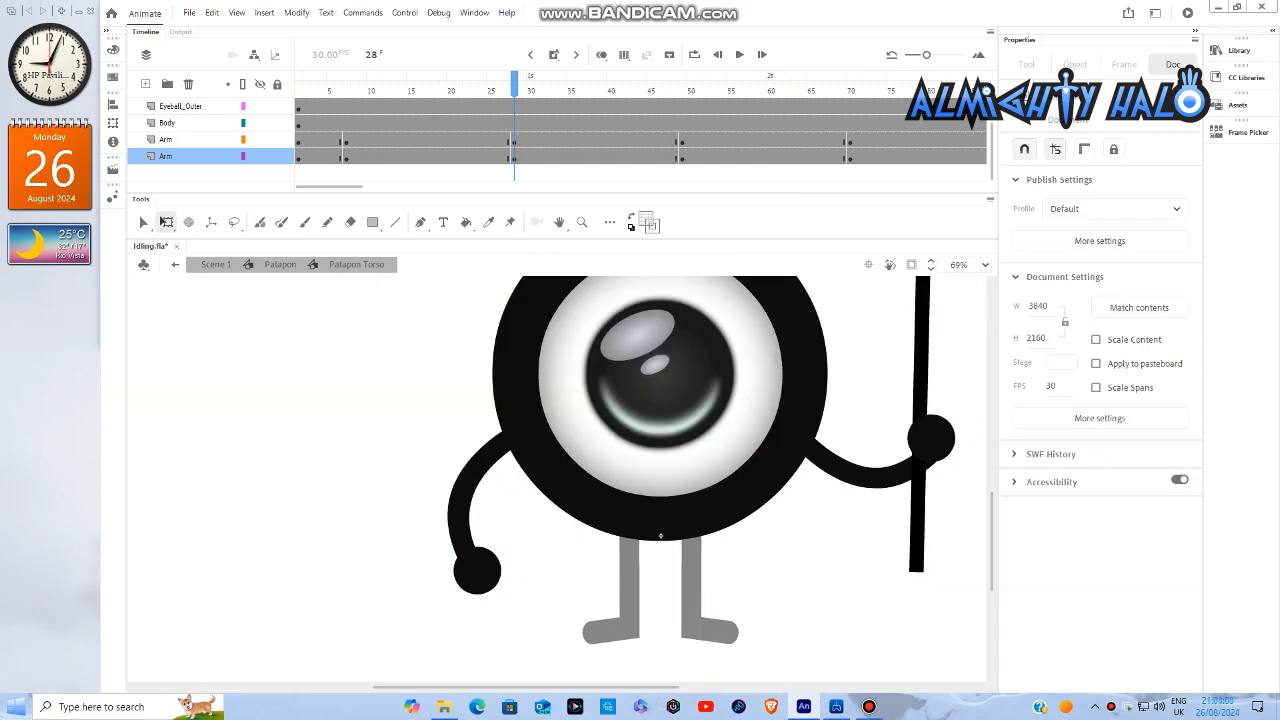
# - At frame 28, rotate the left arm slightly inward and the spear arm slightly clockwise about their shoulders with Free Transform
pyautogui.click(477, 570)
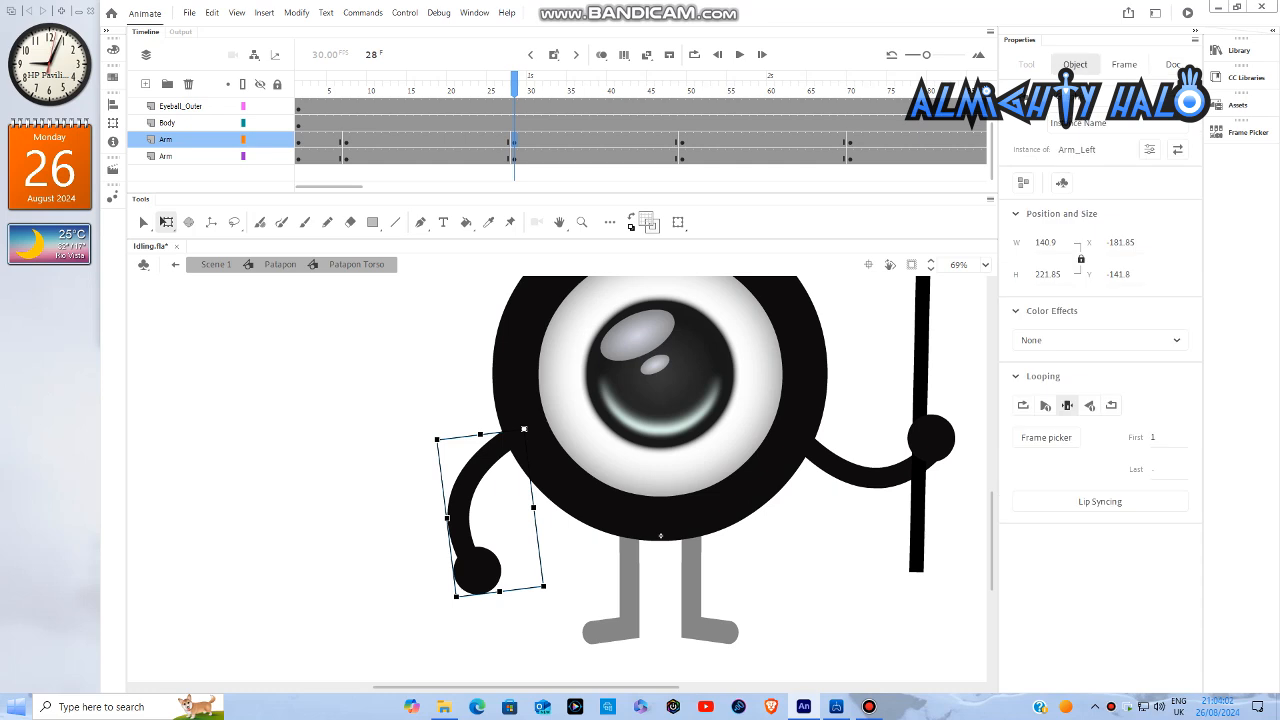
pyautogui.moveTo(454, 601); pyautogui.dragTo(474, 606)
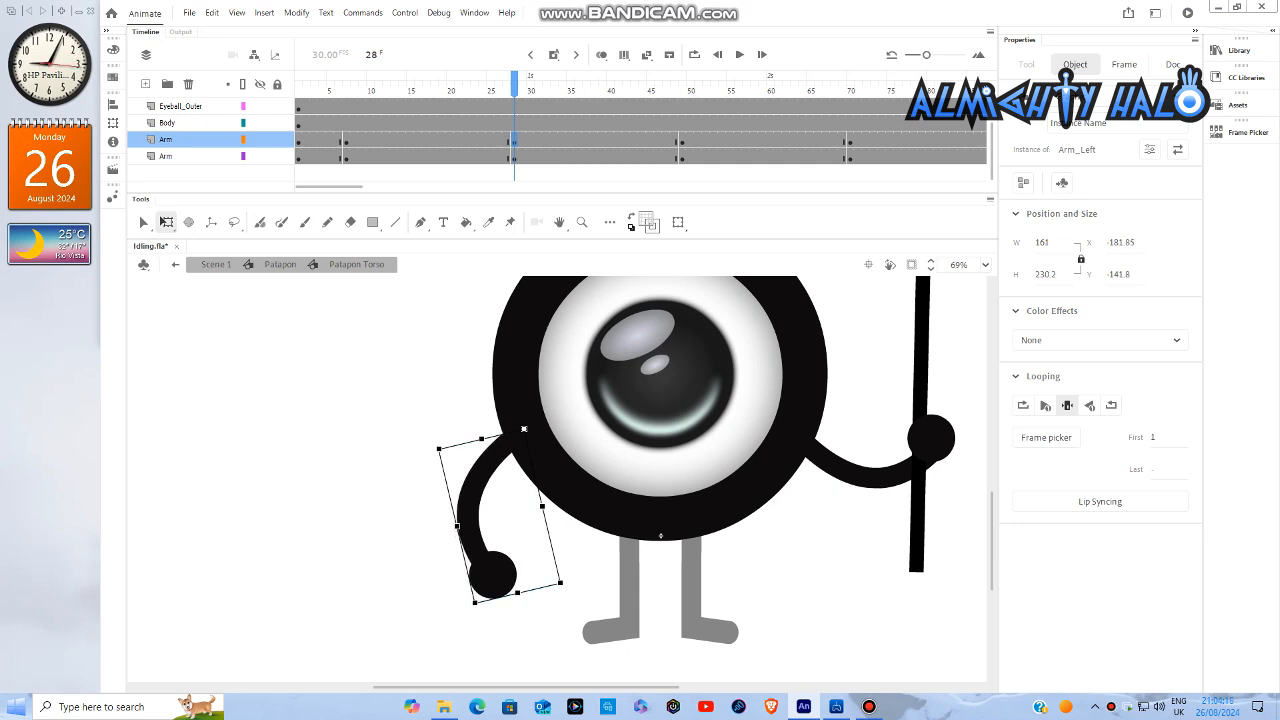
pyautogui.moveTo(526, 687); pyautogui.dragTo(621, 687)
pyautogui.click(664, 440)
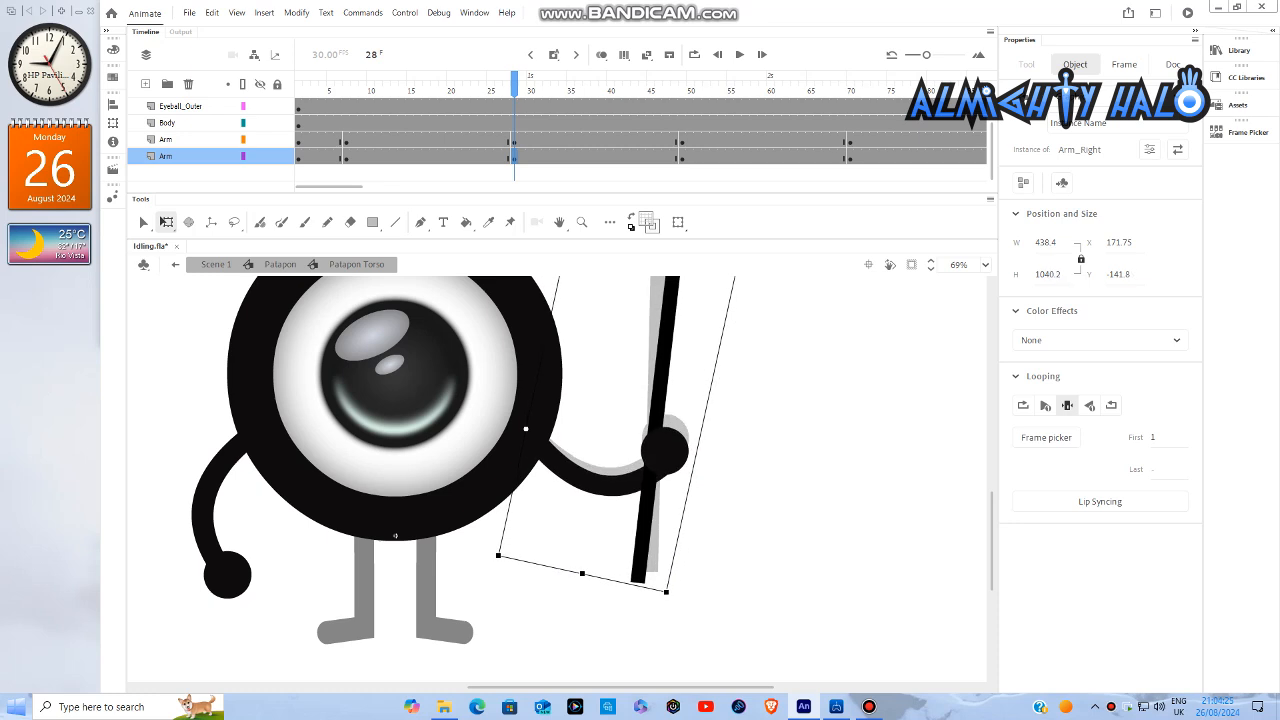
pyautogui.moveTo(670, 597); pyautogui.dragTo(669, 597)
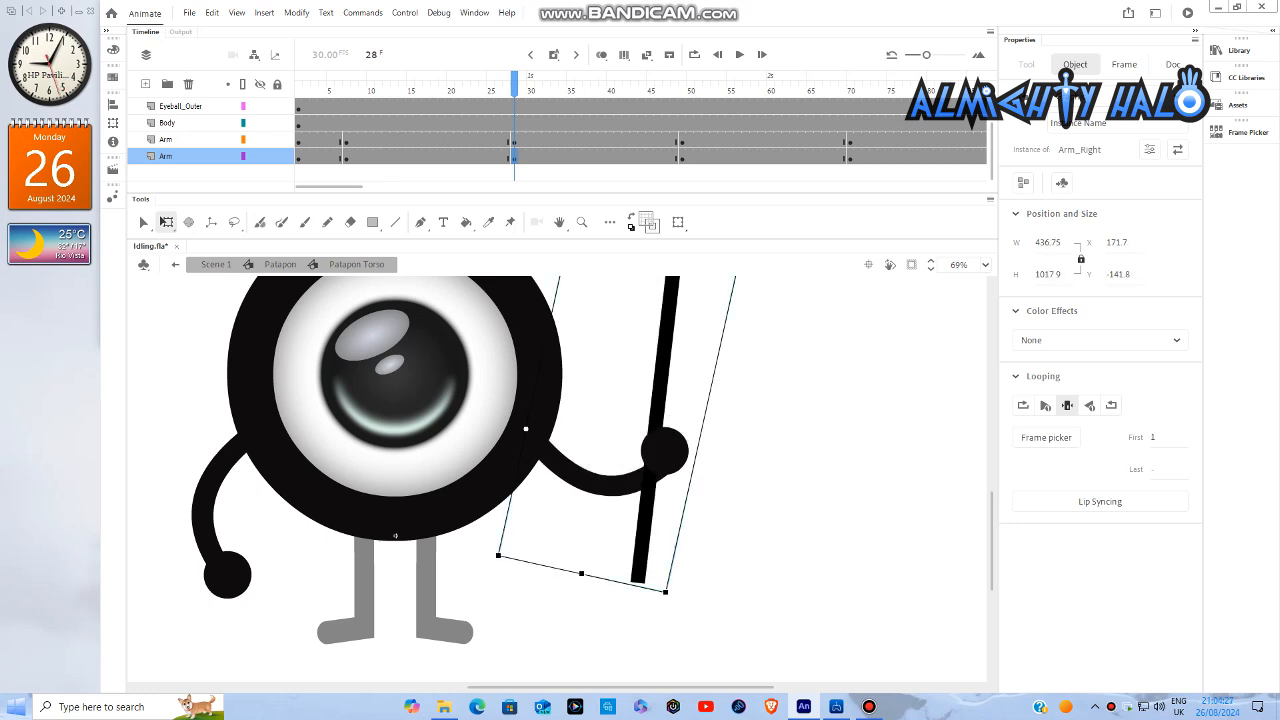
# - Select both arms together at frame 28 and nudge them slightly down
pyautogui.hotkey('ctrl', 'a')
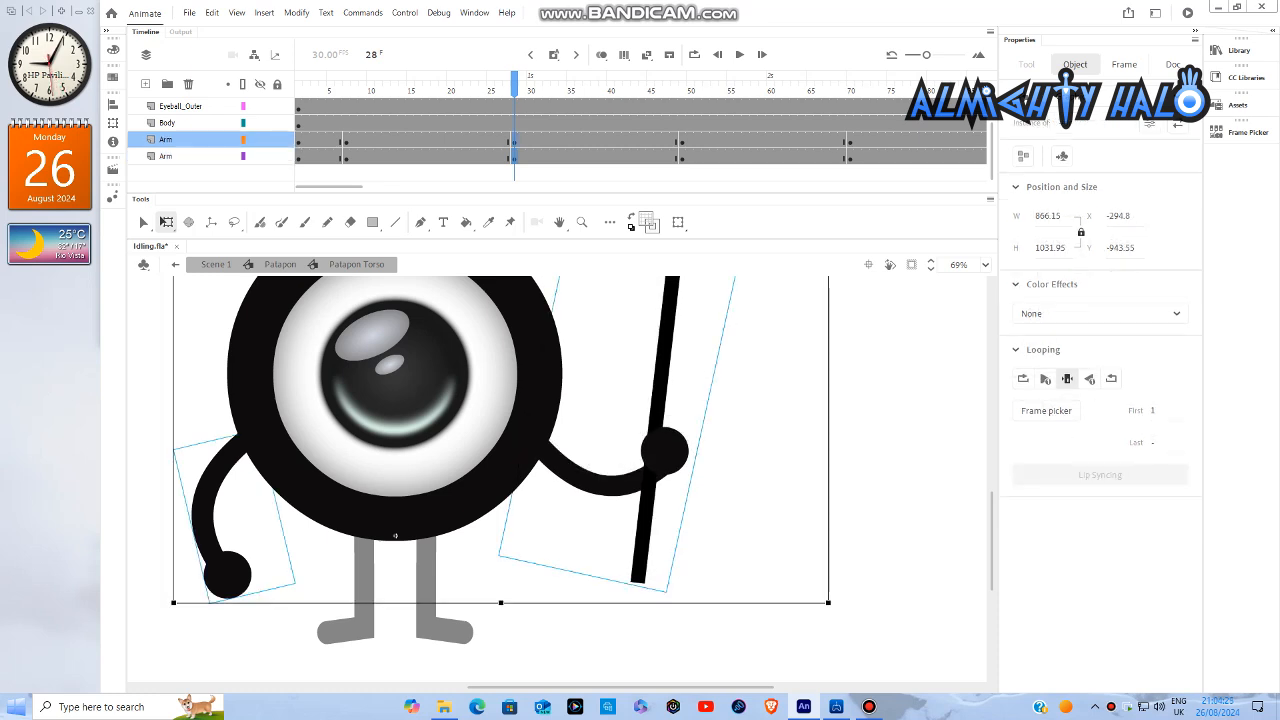
pyautogui.hotkey('ctrl', '2')
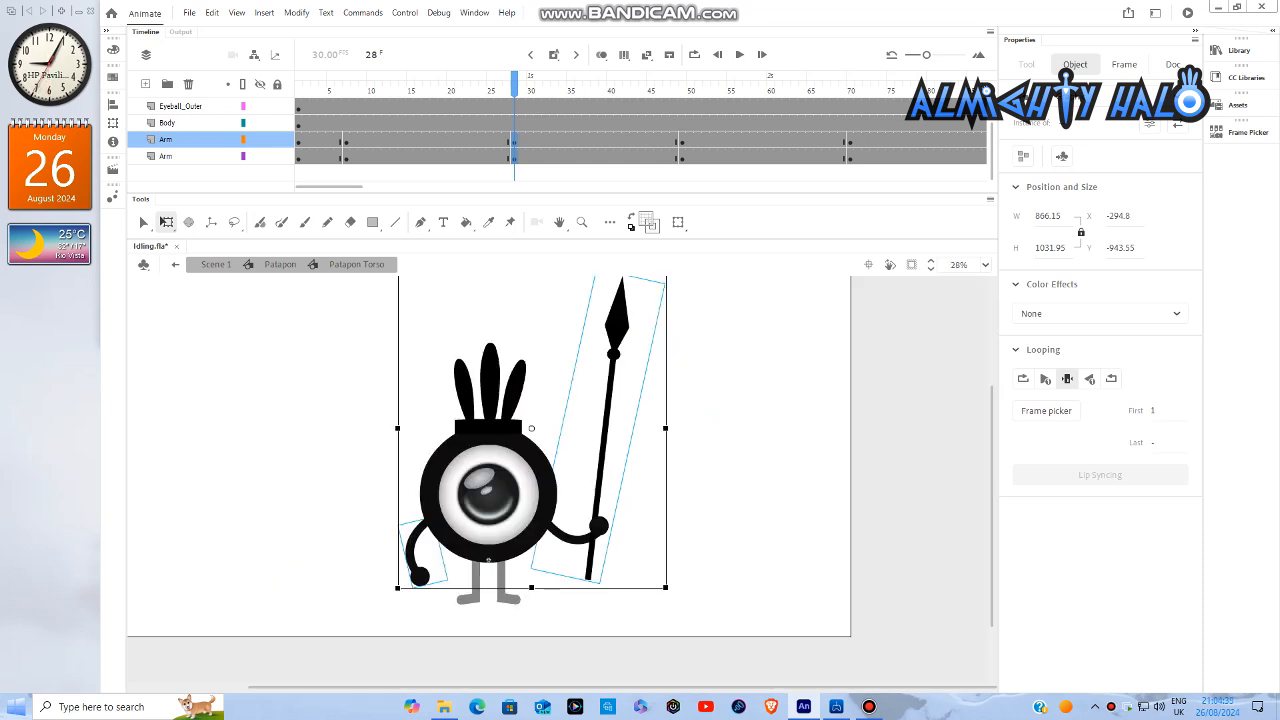
pyautogui.press('Down')
pyautogui.press('Down')
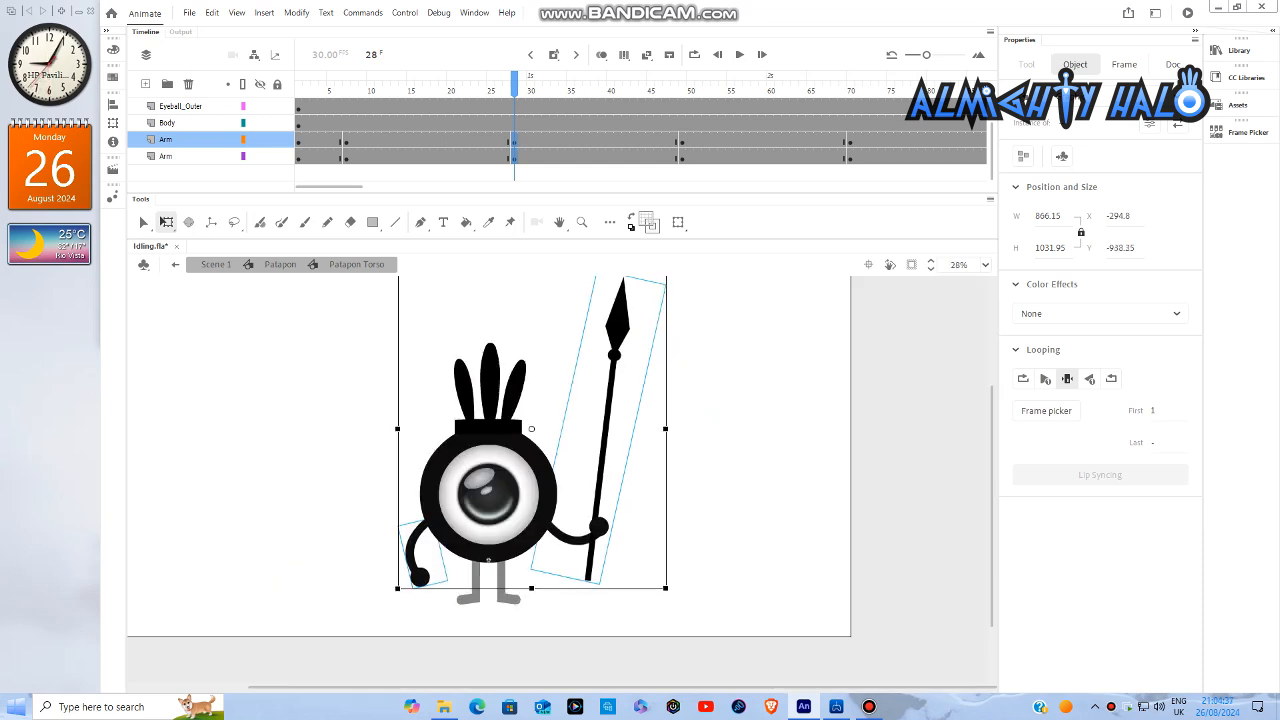
pyautogui.press('Down')
# - At frame 70, rotate the left arm slightly inward and the spear arm slightly clockwise, and select both arms together
pyautogui.click(850, 140)
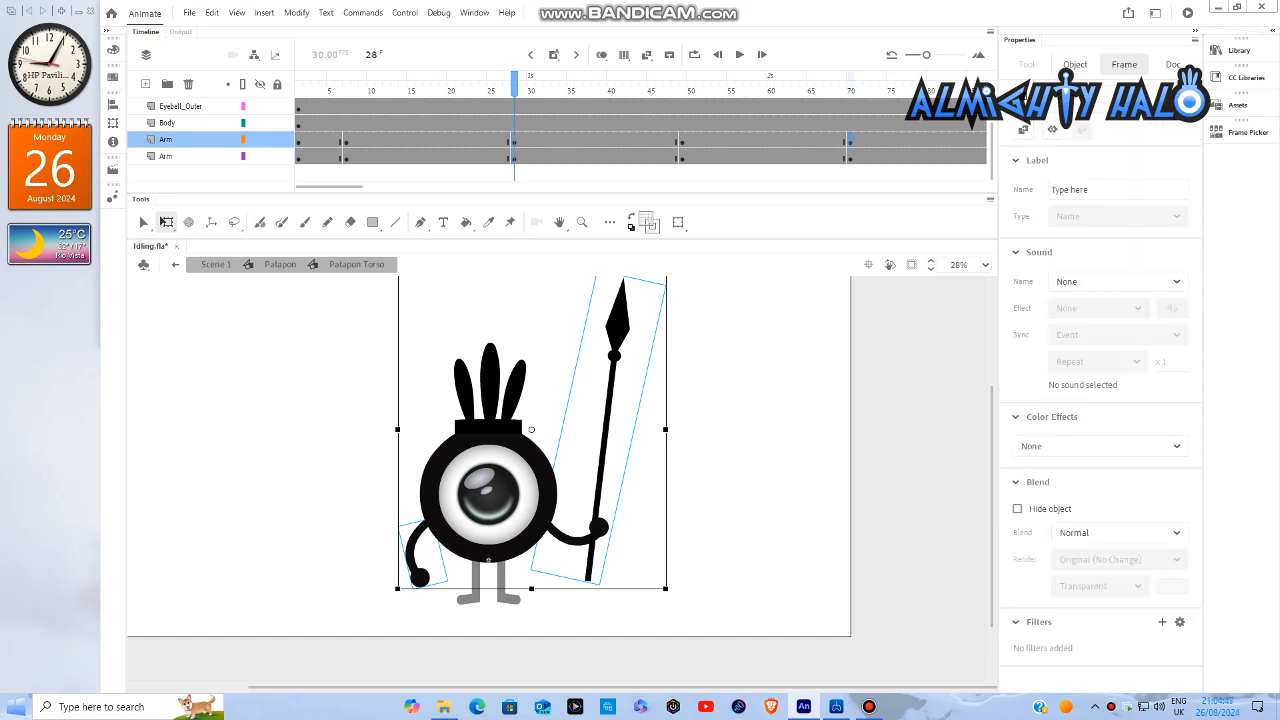
pyautogui.scroll(5, 401, 583)
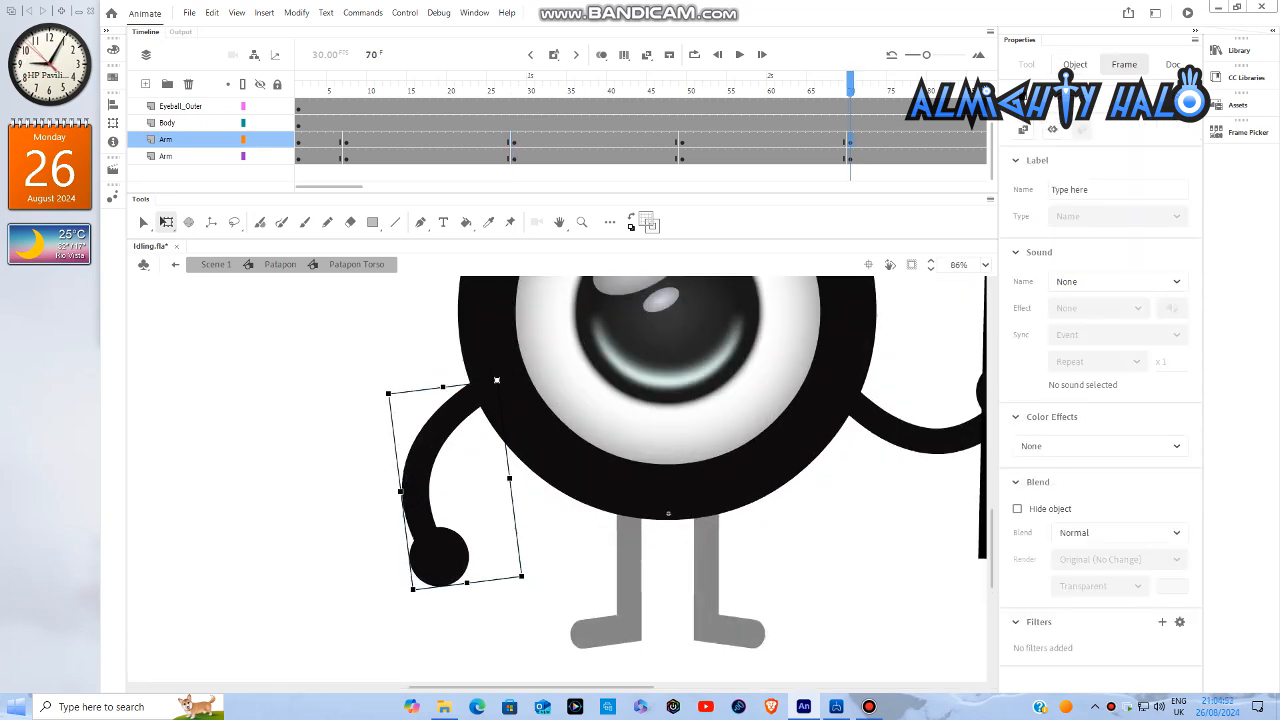
pyautogui.moveTo(410, 593); pyautogui.dragTo(425, 599)
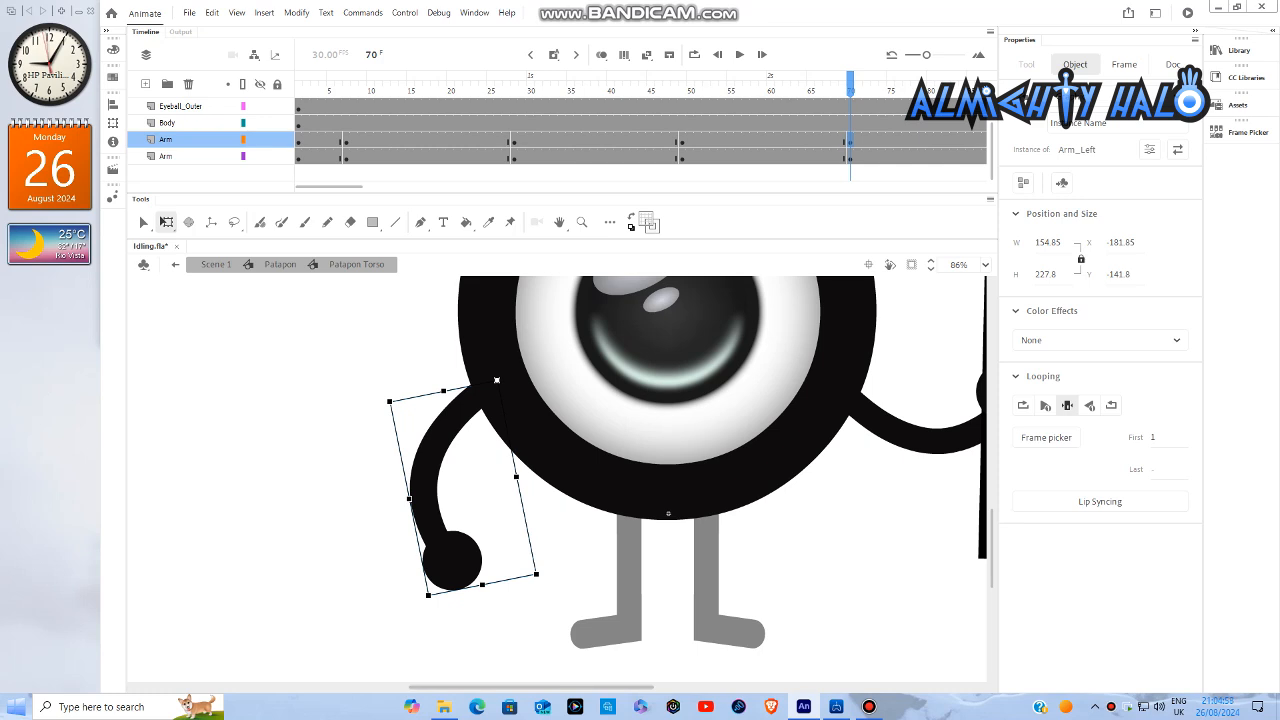
pyautogui.hscroll(5, 556, 470)
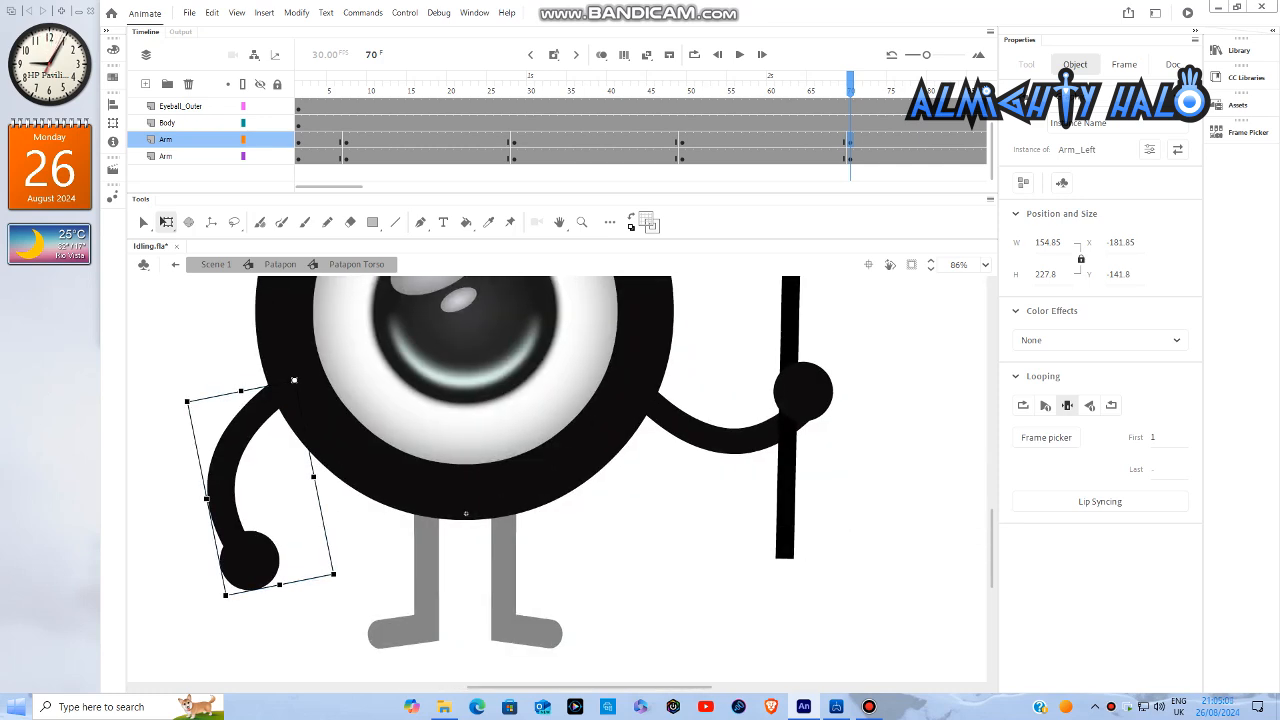
pyautogui.click(800, 396)
pyautogui.moveTo(825, 571); pyautogui.dragTo(810, 586)
pyautogui.keyDown('shift'); pyautogui.click(262, 565); pyautogui.keyUp('shift')
pyautogui.scroll(-4, 295, 574)
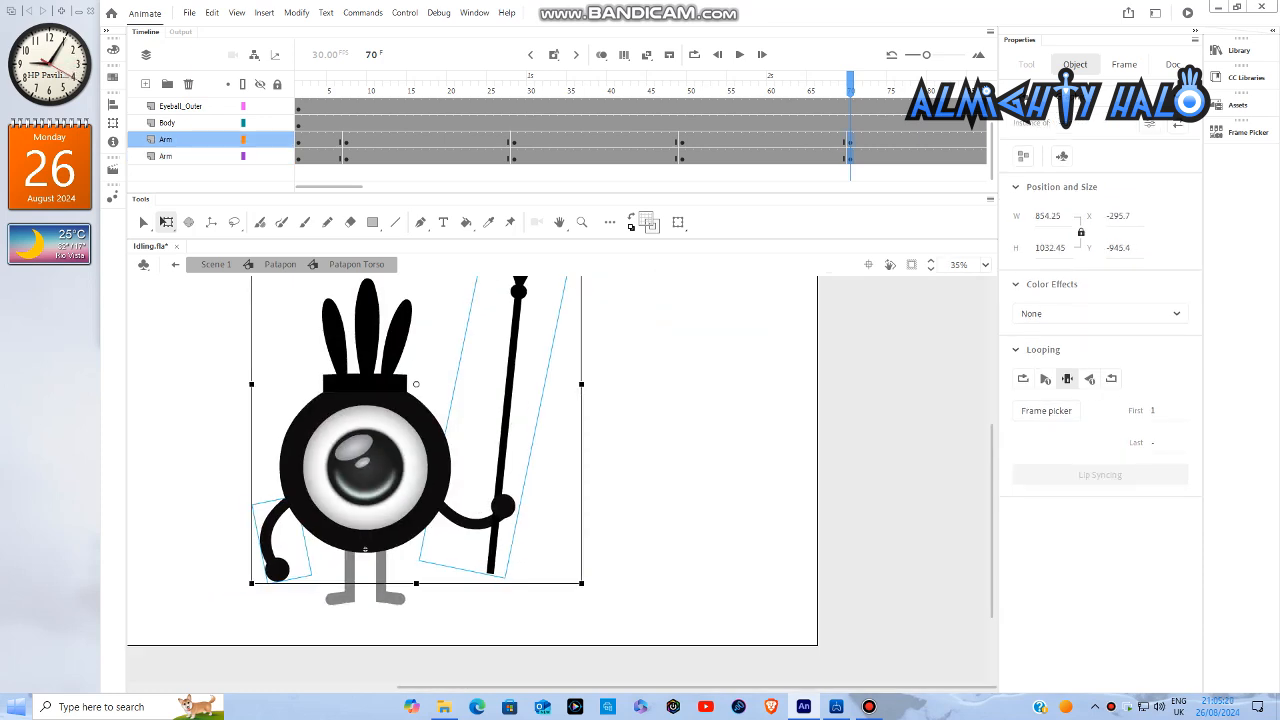
# - At frame 112, rotate the left arm slightly inward and the spear arm slightly clockwise, and select both arms together
pyautogui.moveTo(330, 187); pyautogui.dragTo(371, 187)
pyautogui.click(754, 141)
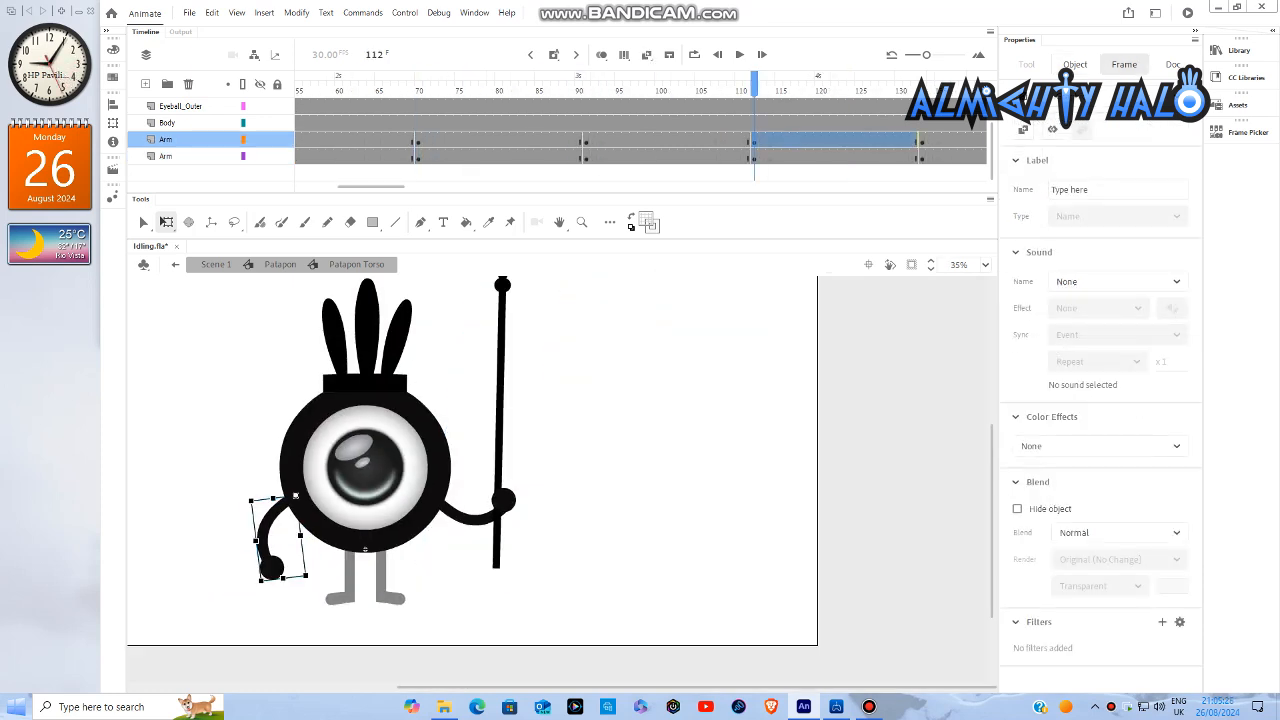
pyautogui.scroll(5, 267, 575)
pyautogui.moveTo(249, 592); pyautogui.dragTo(273, 597)
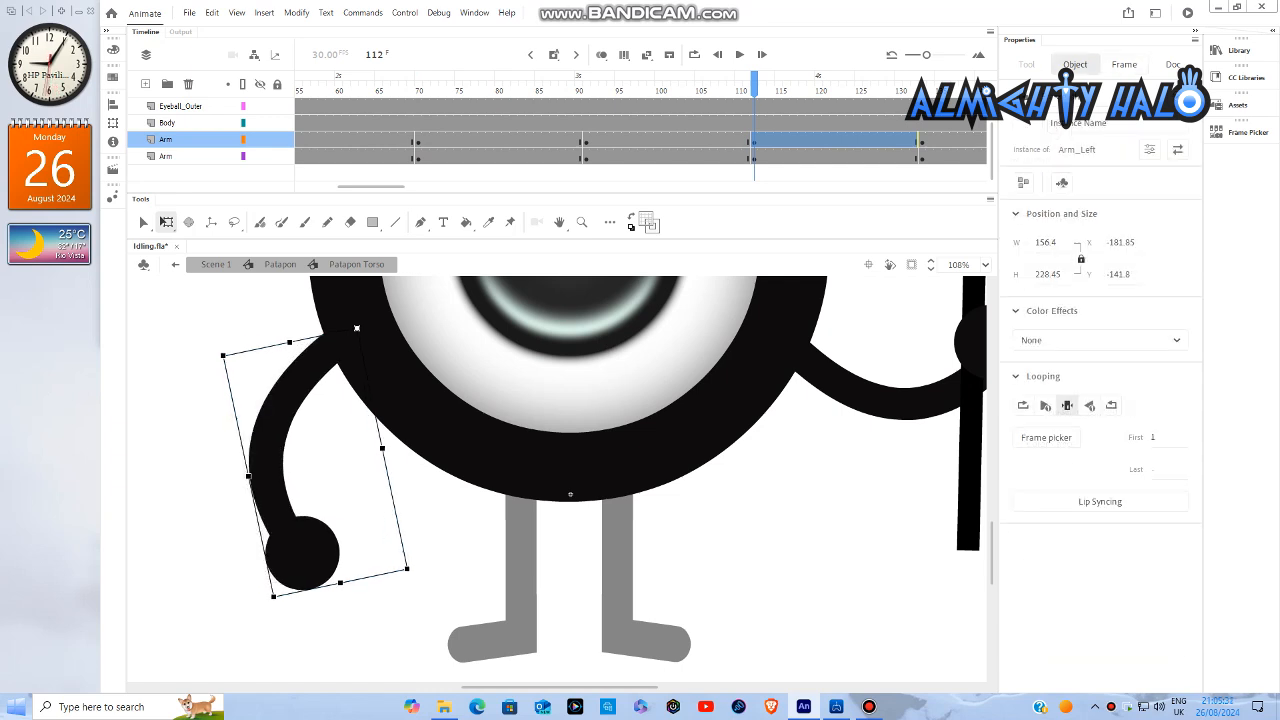
pyautogui.click(968, 450)
pyautogui.moveTo(610, 687); pyautogui.dragTo(651, 687)
pyautogui.moveTo(839, 562); pyautogui.dragTo(820, 587)
pyautogui.scroll(-3, 657, 597)
pyautogui.keyDown('shift'); pyautogui.click(386, 577); pyautogui.keyUp('shift')
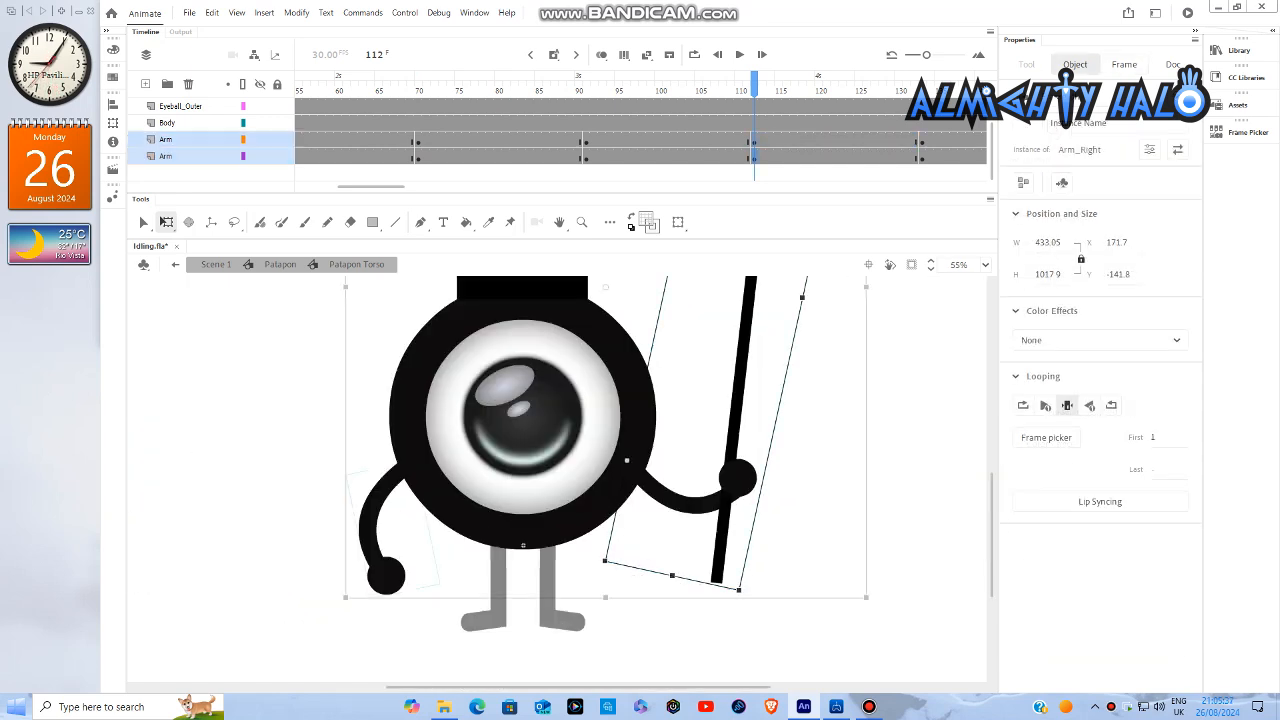
pyautogui.moveTo(610, 687); pyautogui.dragTo(650, 687)
# - At frame 154, rotate the left arm slightly inward and the spear arm slightly clockwise about their shoulders
pyautogui.moveTo(371, 187); pyautogui.dragTo(412, 187)
pyautogui.click(666, 141)
pyautogui.scroll(3, 259, 611)
pyautogui.moveTo(275, 592); pyautogui.dragTo(302, 602)
pyautogui.moveTo(556, 687); pyautogui.dragTo(590, 687)
pyautogui.click(864, 440)
pyautogui.moveTo(914, 552); pyautogui.dragTo(898, 568)
# - Select both arms together at frame 154 and nudge them slightly left and down
pyautogui.scroll(-3, 694, 597)
pyautogui.keyDown('shift'); pyautogui.click(441, 567); pyautogui.keyUp('shift')
pyautogui.press('Left')
pyautogui.press('Down')
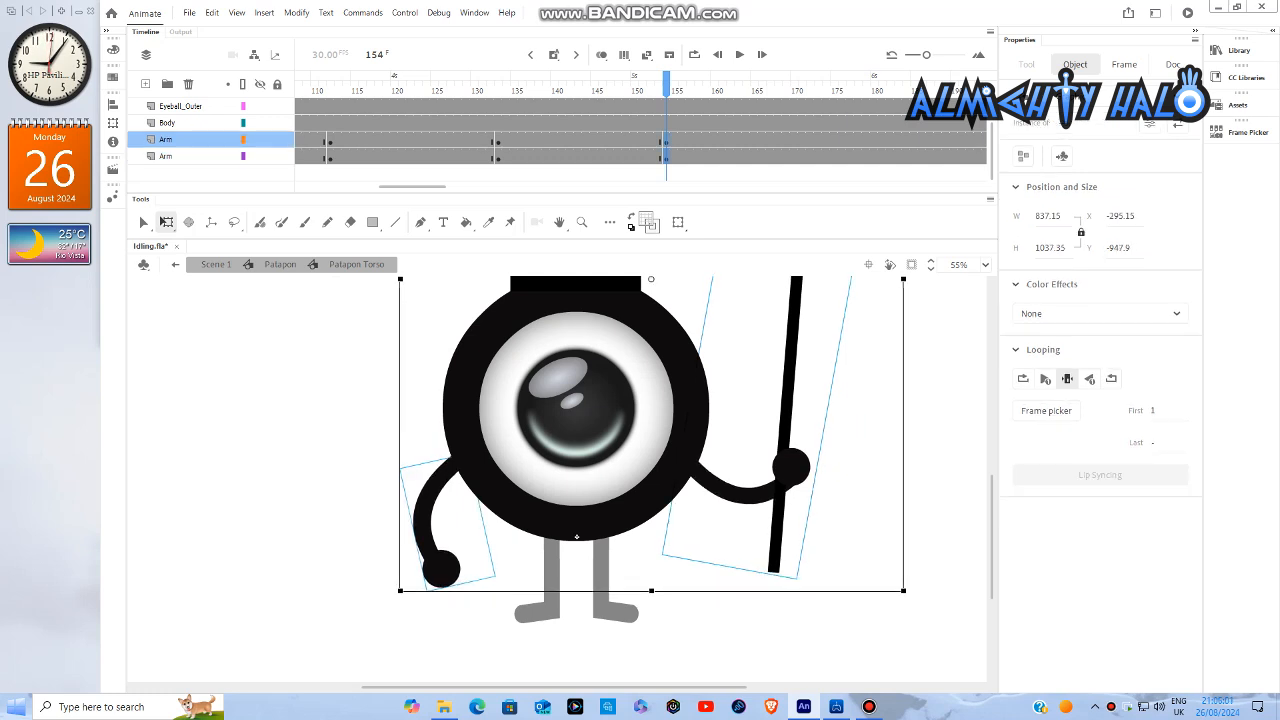
# - At frame 7, rotate the left arm slightly outward and the spear arm slightly counter-clockwise about their shoulders, and select both arms together
pyautogui.moveTo(560, 687)
pyautogui.mouseDown()
pyautogui.moveTo(329, 687)
pyautogui.moveTo(553, 687)
pyautogui.mouseUp()
pyautogui.moveTo(418, 187); pyautogui.dragTo(332, 187)
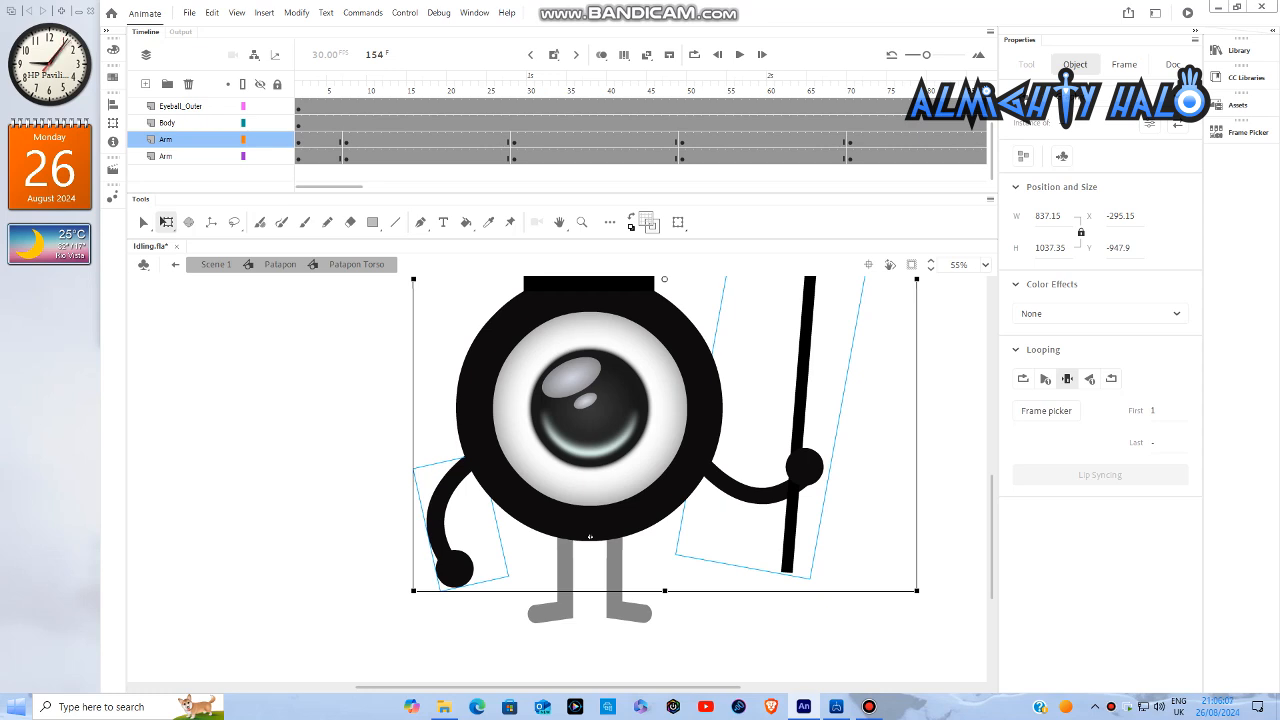
pyautogui.click(346, 157)
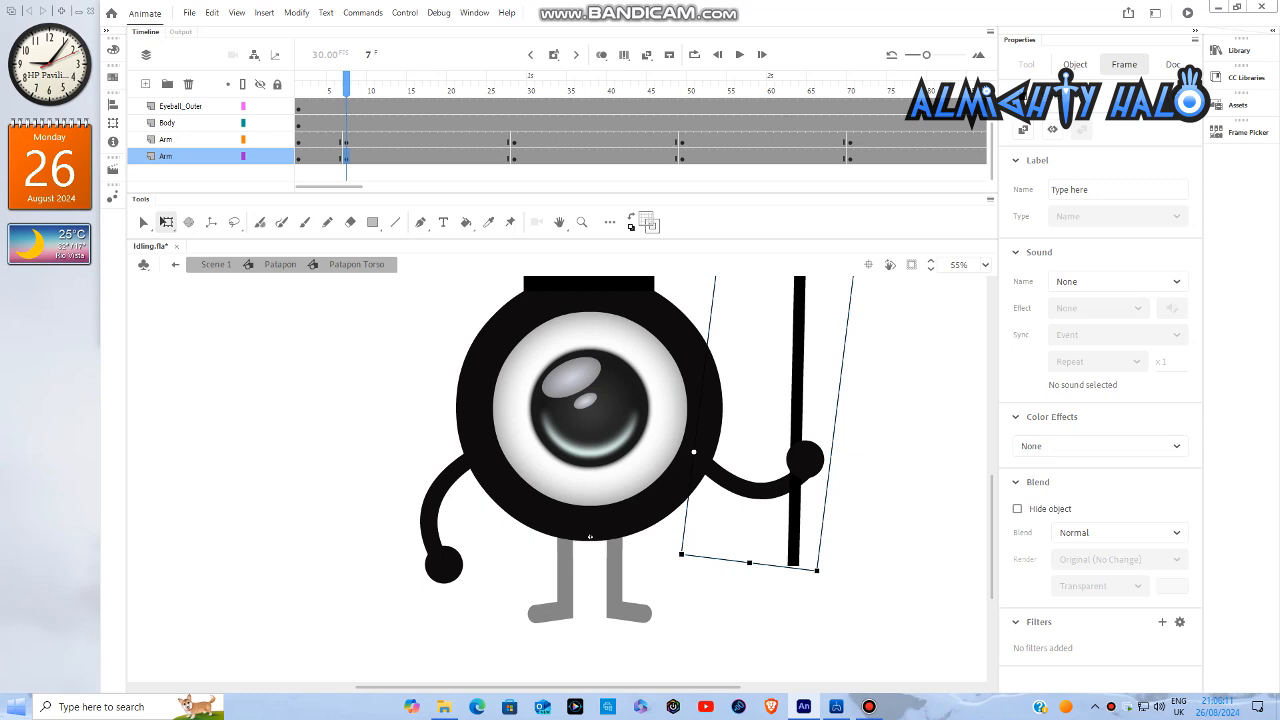
pyautogui.click(345, 450)
pyautogui.click(440, 562)
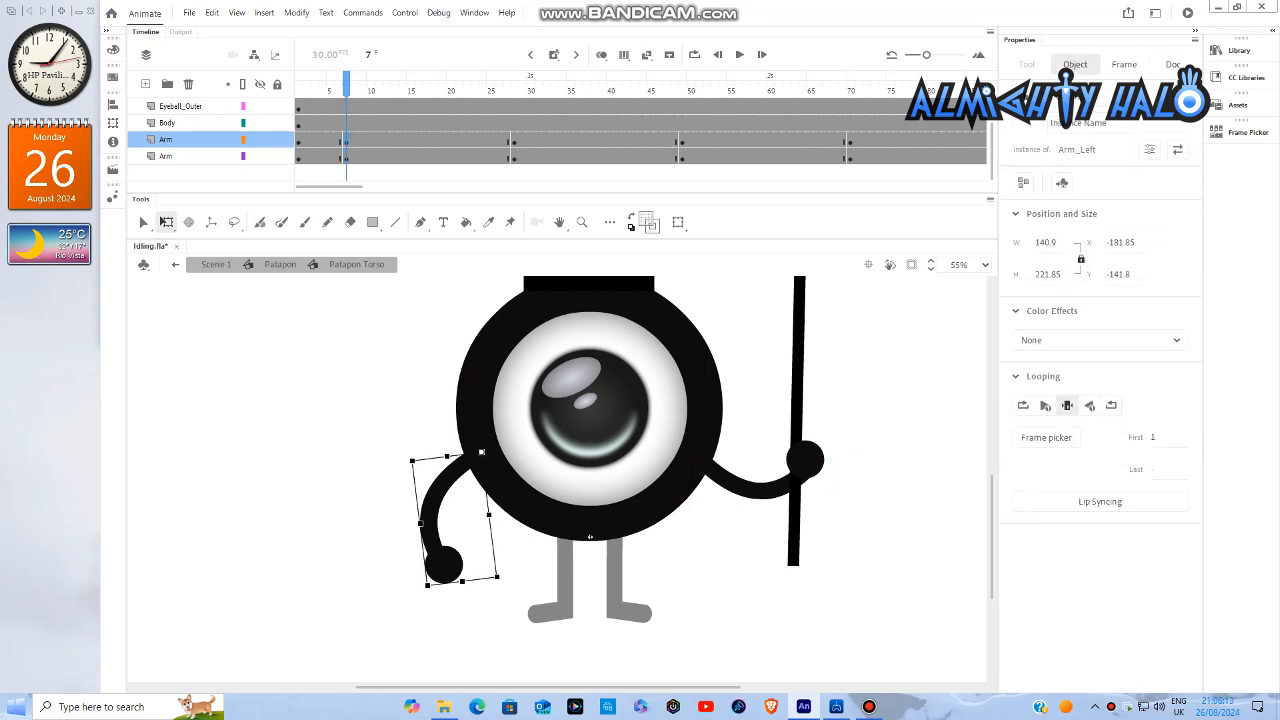
pyautogui.scroll(4, 440, 590)
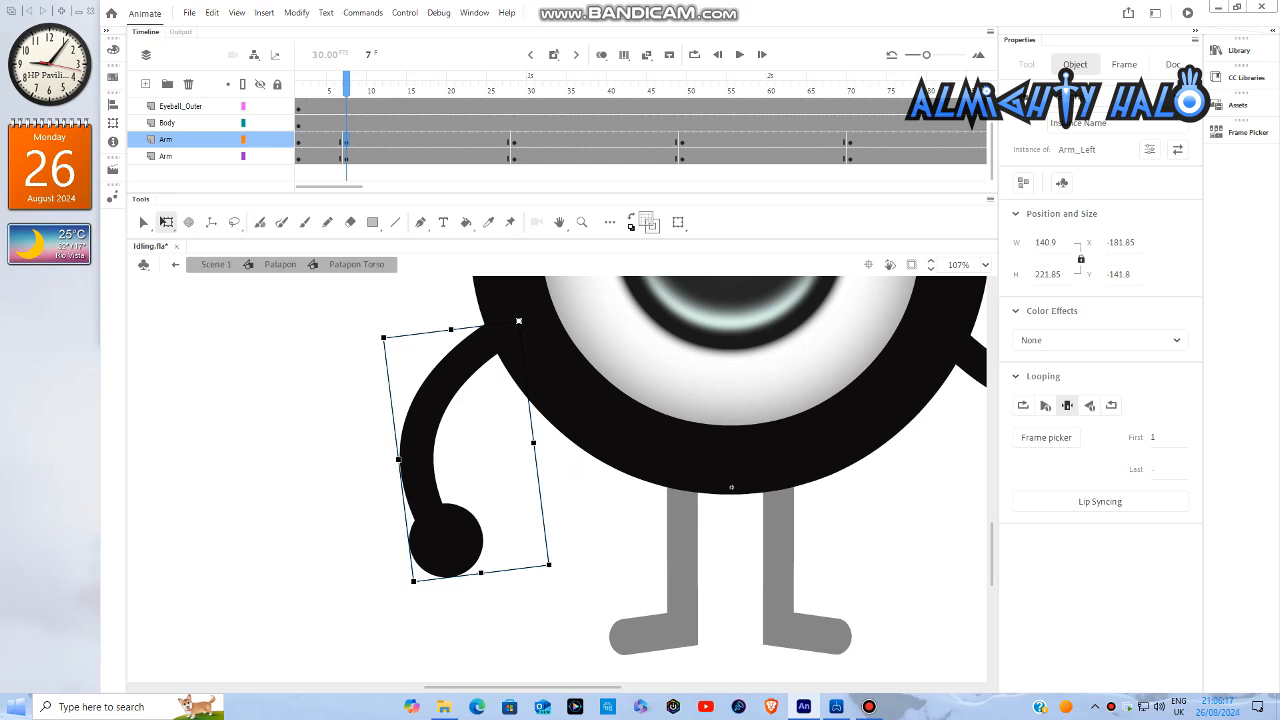
pyautogui.moveTo(411, 585); pyautogui.dragTo(403, 581)
pyautogui.moveTo(522, 687); pyautogui.dragTo(585, 687)
pyautogui.click(859, 440)
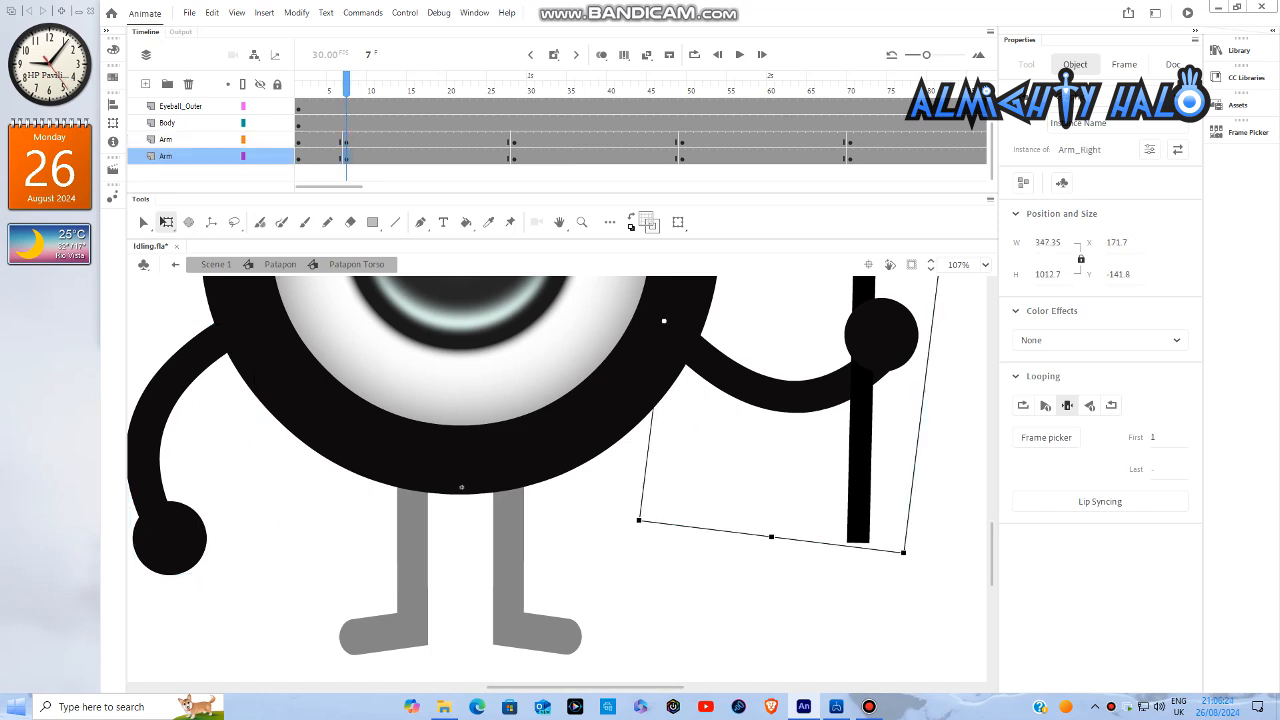
pyautogui.moveTo(907, 557); pyautogui.dragTo(915, 542)
pyautogui.keyDown('shift'); pyautogui.click(178, 534); pyautogui.keyUp('shift')
pyautogui.scroll(-4, 300, 511)
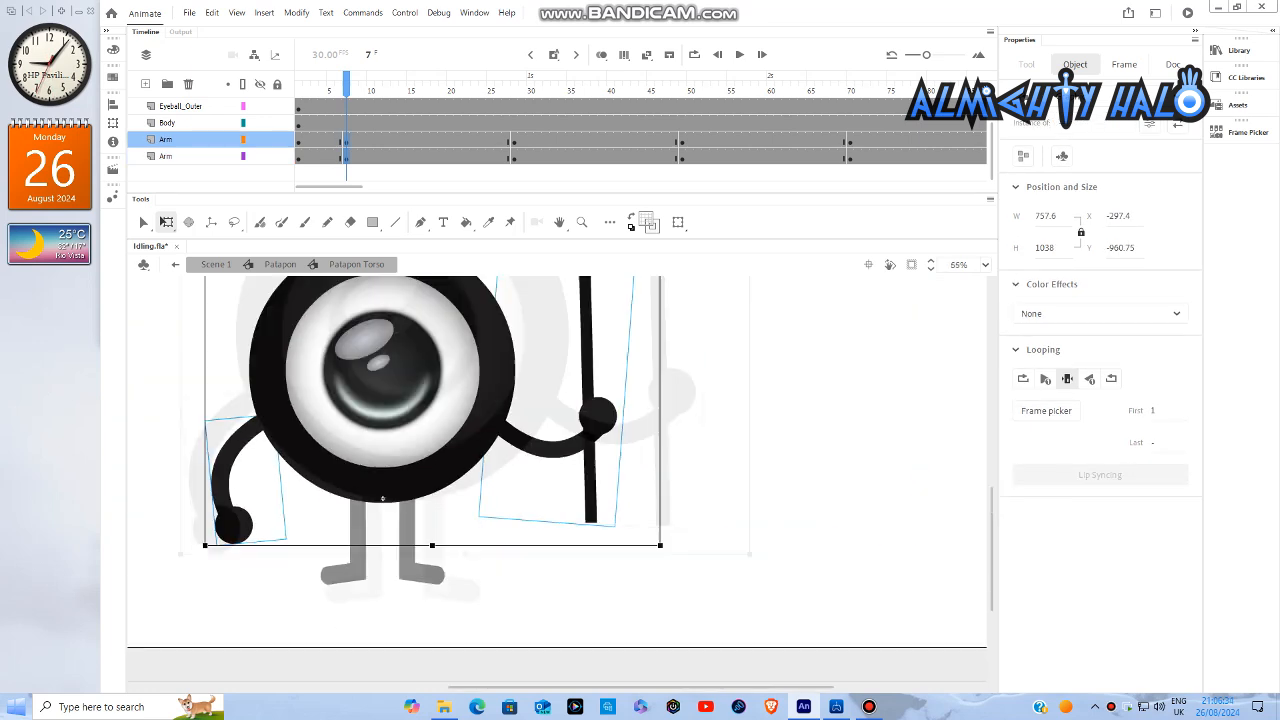
# - At frame 49, rotate the left arm slightly outward and the spear arm slightly counter-clockwise, and select both arms together
pyautogui.click(682, 140)
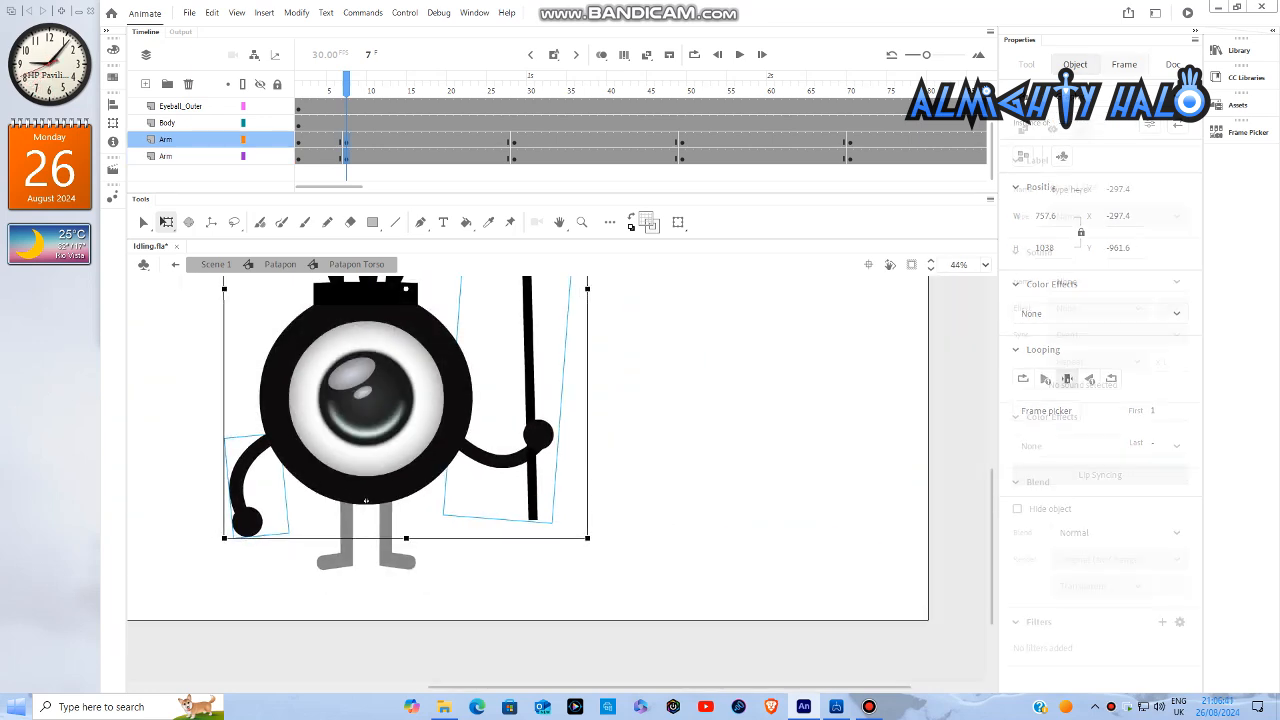
pyautogui.scroll(6, 226, 525)
pyautogui.moveTo(265, 581); pyautogui.dragTo(249, 574)
pyautogui.moveTo(533, 687); pyautogui.dragTo(620, 687)
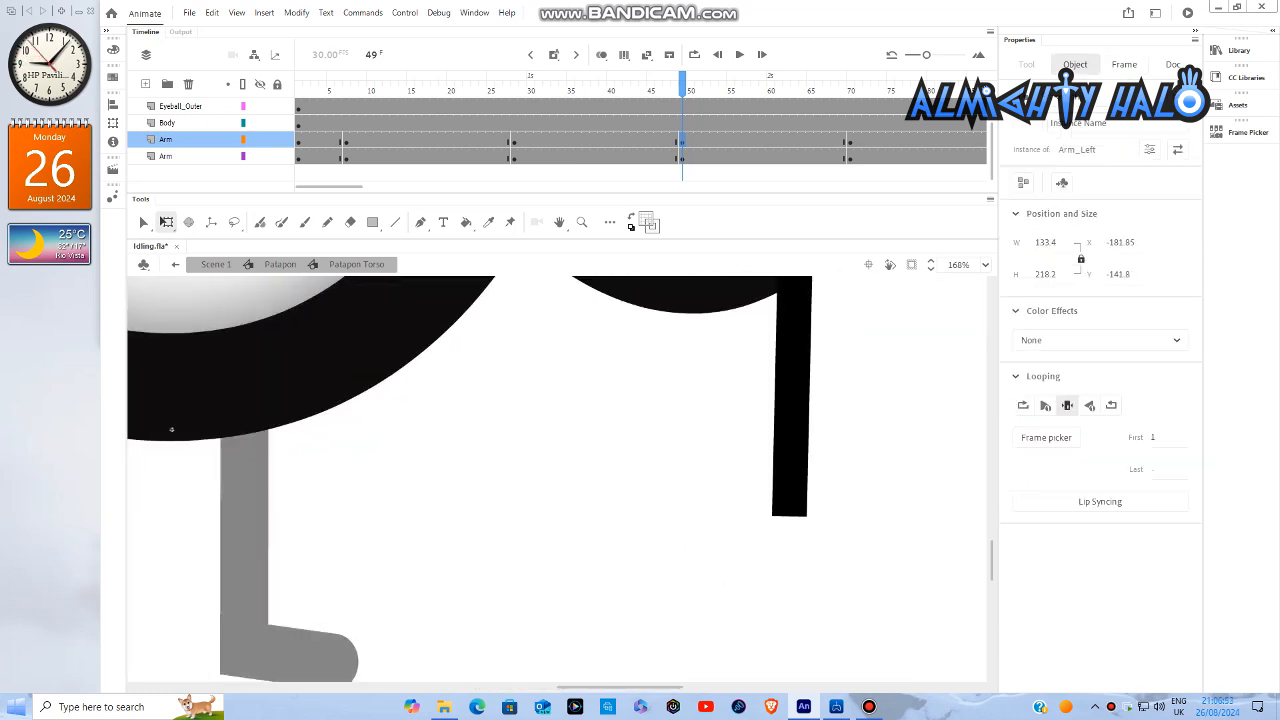
pyautogui.click(790, 467)
pyautogui.moveTo(864, 539); pyautogui.dragTo(876, 529)
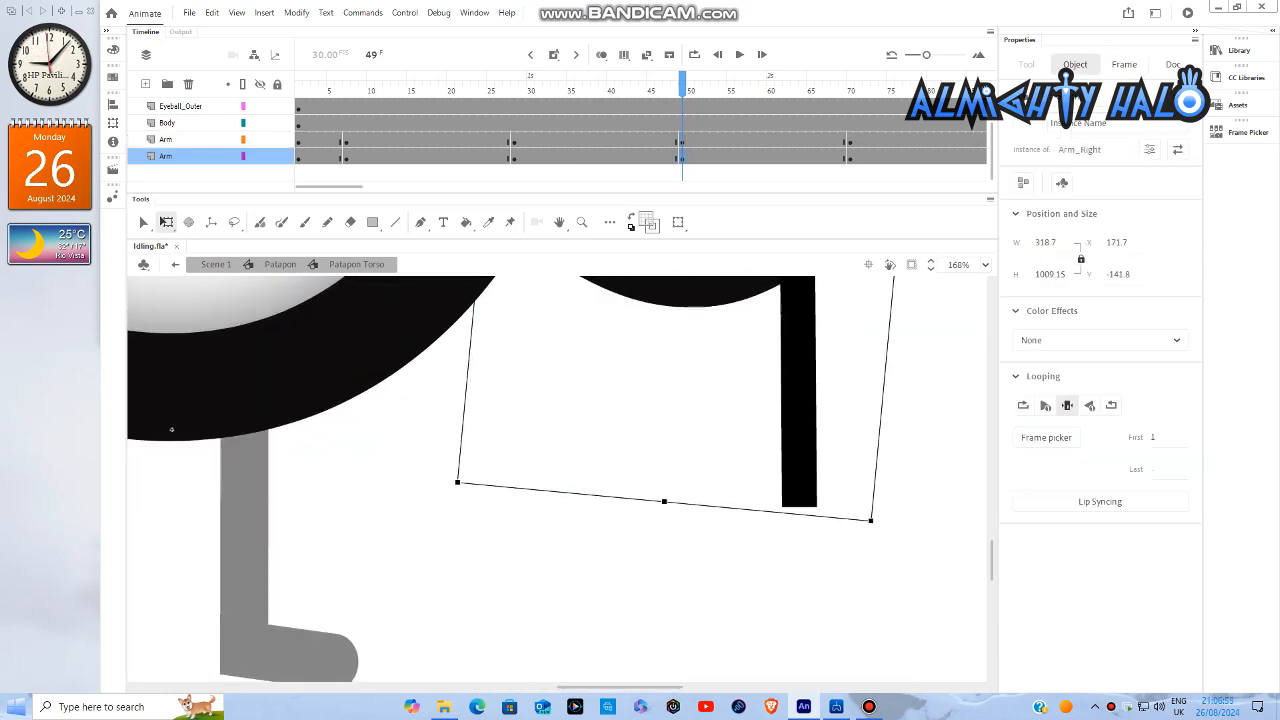
pyautogui.scroll(-6, 775, 524)
pyautogui.keyDown('shift'); pyautogui.click(497, 518); pyautogui.keyUp('shift')
# - At frame 91, rotate the left arm slightly outward and the spear arm slightly counter-clockwise, and select both arms together
pyautogui.moveTo(330, 187); pyautogui.dragTo(380, 187)
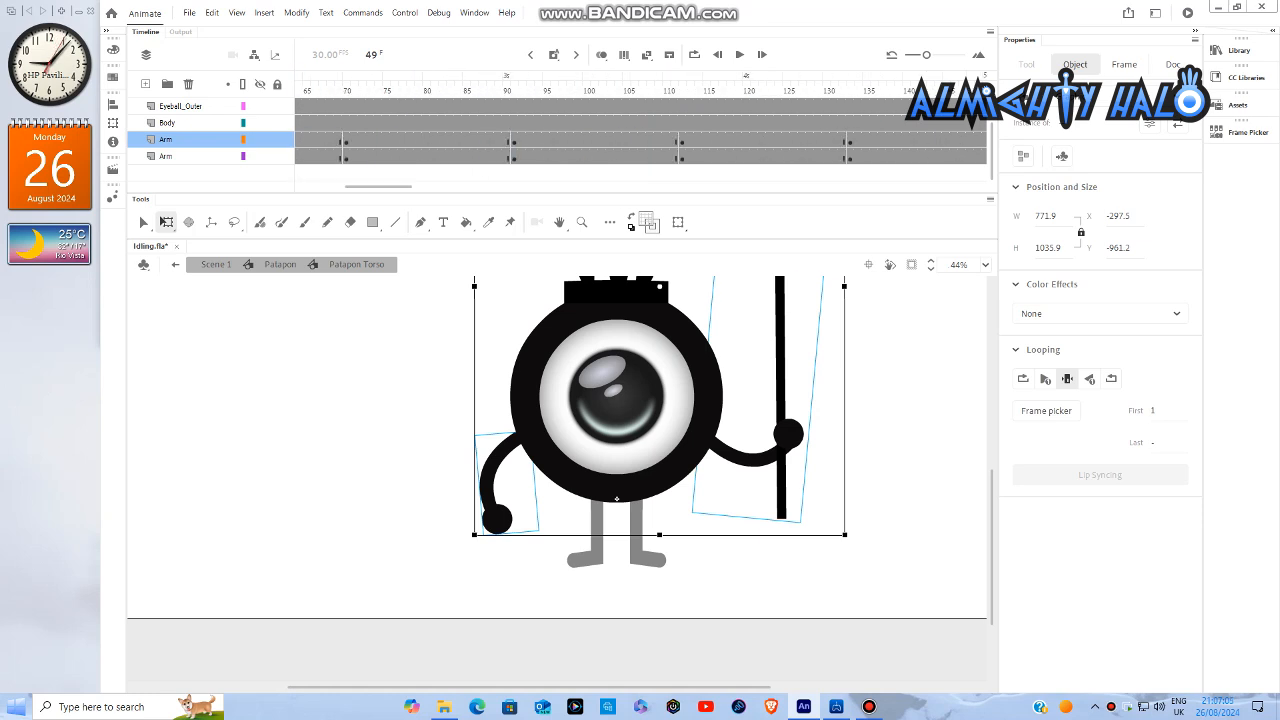
pyautogui.click(514, 141)
pyautogui.scroll(4, 542, 531)
pyautogui.moveTo(542, 535); pyautogui.dragTo(533, 537)
pyautogui.moveTo(535, 687); pyautogui.dragTo(598, 687)
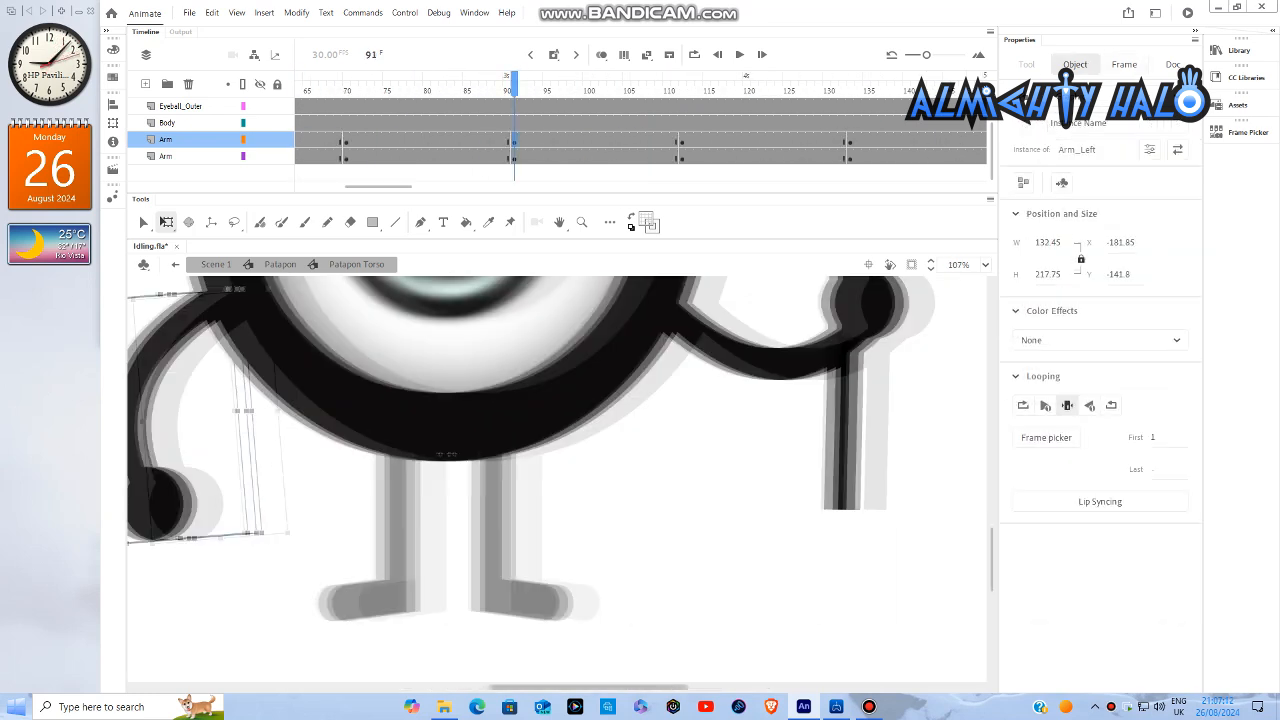
pyautogui.click(833, 478)
pyautogui.moveTo(880, 524); pyautogui.dragTo(891, 512)
pyautogui.scroll(-2, 681, 576)
pyautogui.keyDown('shift'); pyautogui.click(337, 528); pyautogui.keyUp('shift')
# - At frame 133, rotate the left arm slightly outward and the spear arm slightly counter-clockwise, and nudge both arms up together
pyautogui.moveTo(378, 187); pyautogui.dragTo(412, 187)
pyautogui.click(498, 141)
pyautogui.scroll(6, 315, 568)
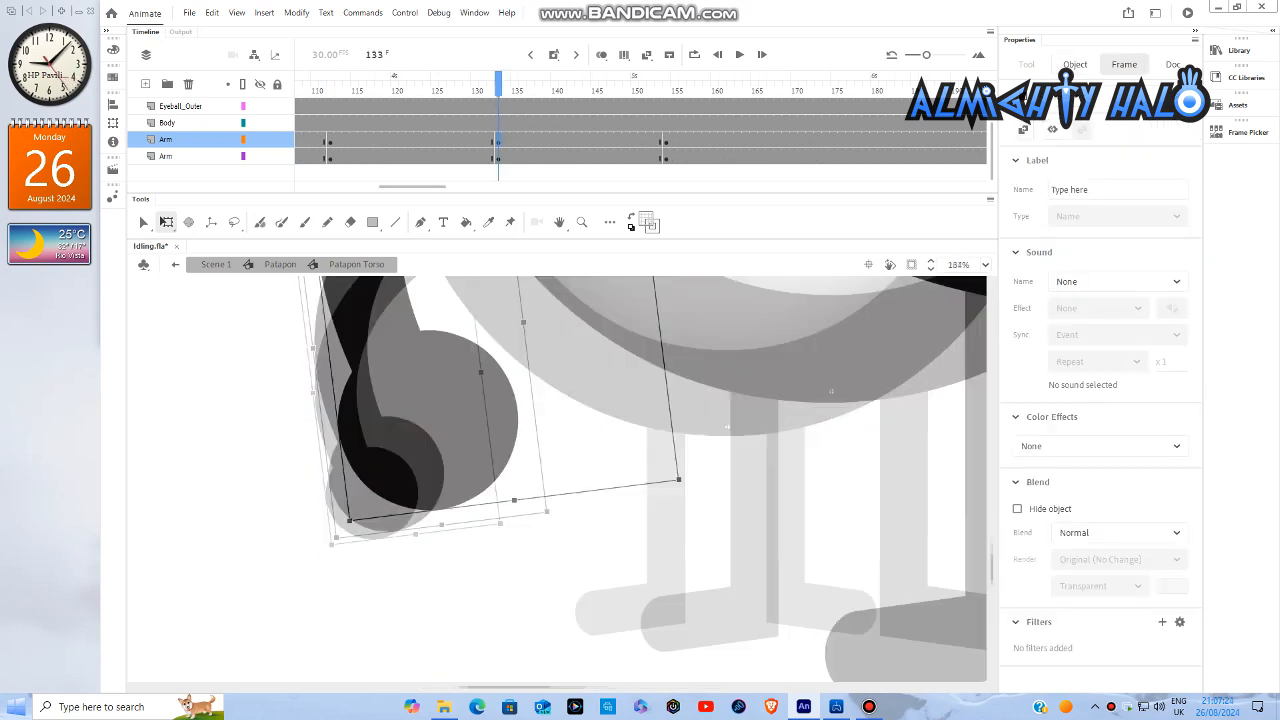
pyautogui.scroll(1, 312, 566)
pyautogui.moveTo(353, 516); pyautogui.dragTo(333, 508)
pyautogui.moveTo(500, 687); pyautogui.dragTo(639, 687)
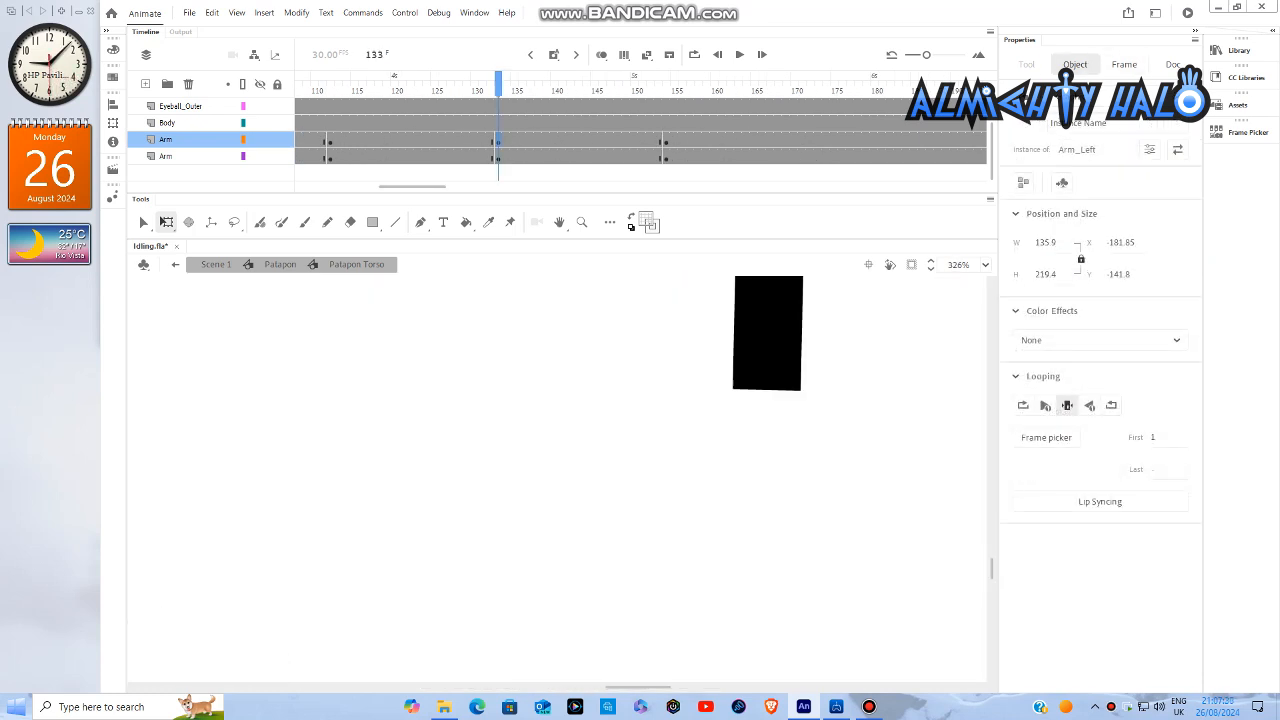
pyautogui.click(772, 366)
pyautogui.moveTo(911, 427); pyautogui.dragTo(928, 406)
pyautogui.scroll(-8, 825, 476)
pyautogui.keyDown('shift'); pyautogui.click(464, 457); pyautogui.keyUp('shift')
pyautogui.press('Up')
pyautogui.press('Escape')
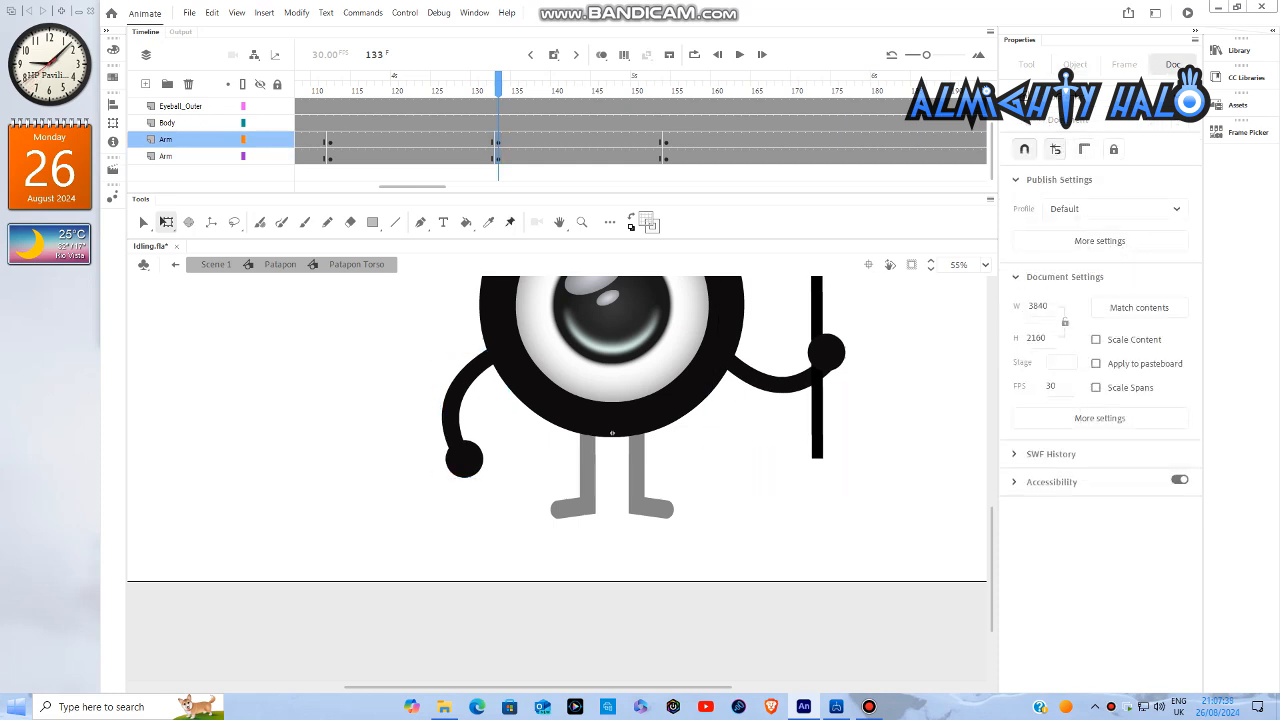
# - Create classic tweens on both Arm layers across the frames from 1 to 147 and play back the arm motion
pyautogui.moveTo(412, 187); pyautogui.dragTo(329, 187)
pyautogui.click(298, 157)
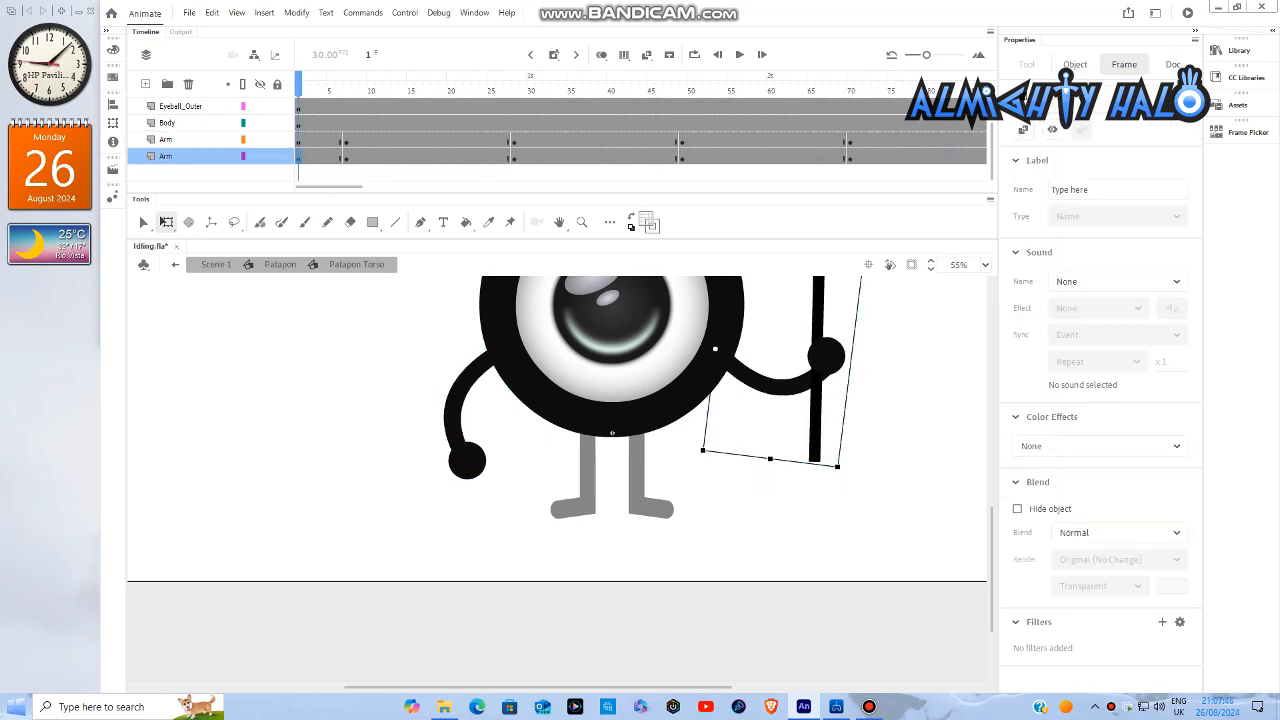
pyautogui.moveTo(298, 157); pyautogui.dragTo(486, 142)
pyautogui.press('Return')
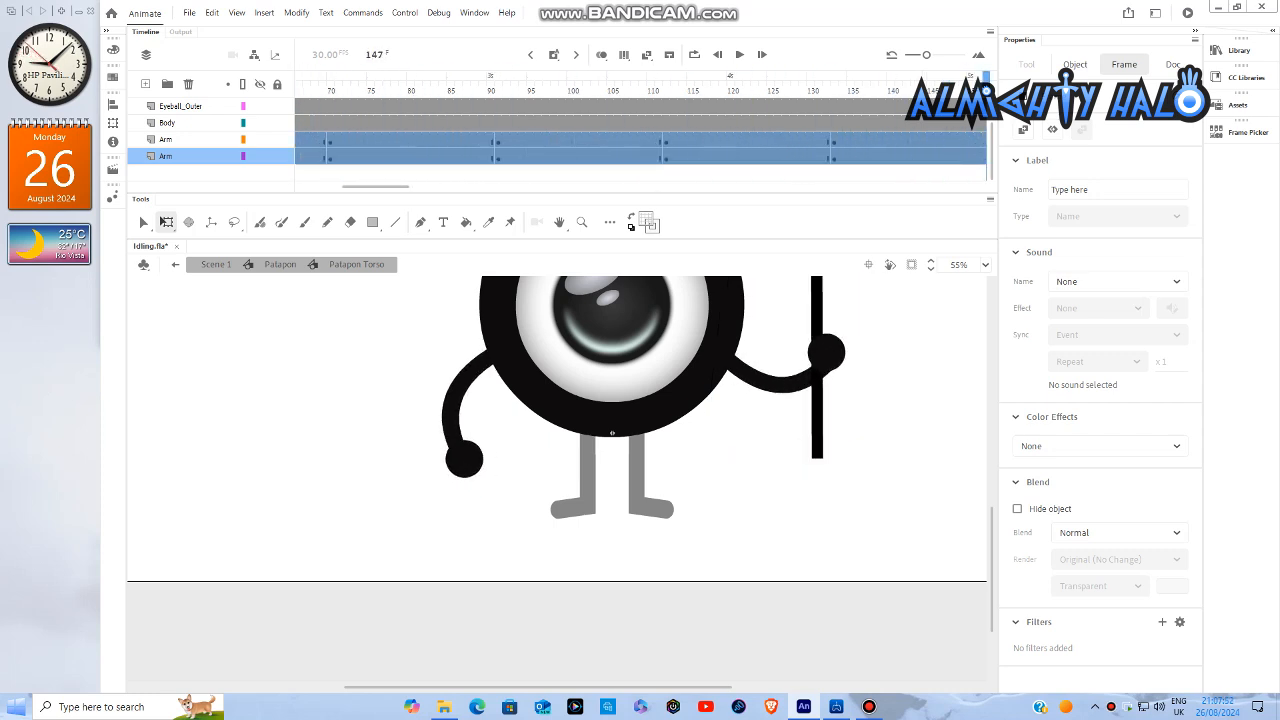
pyautogui.press('Return')
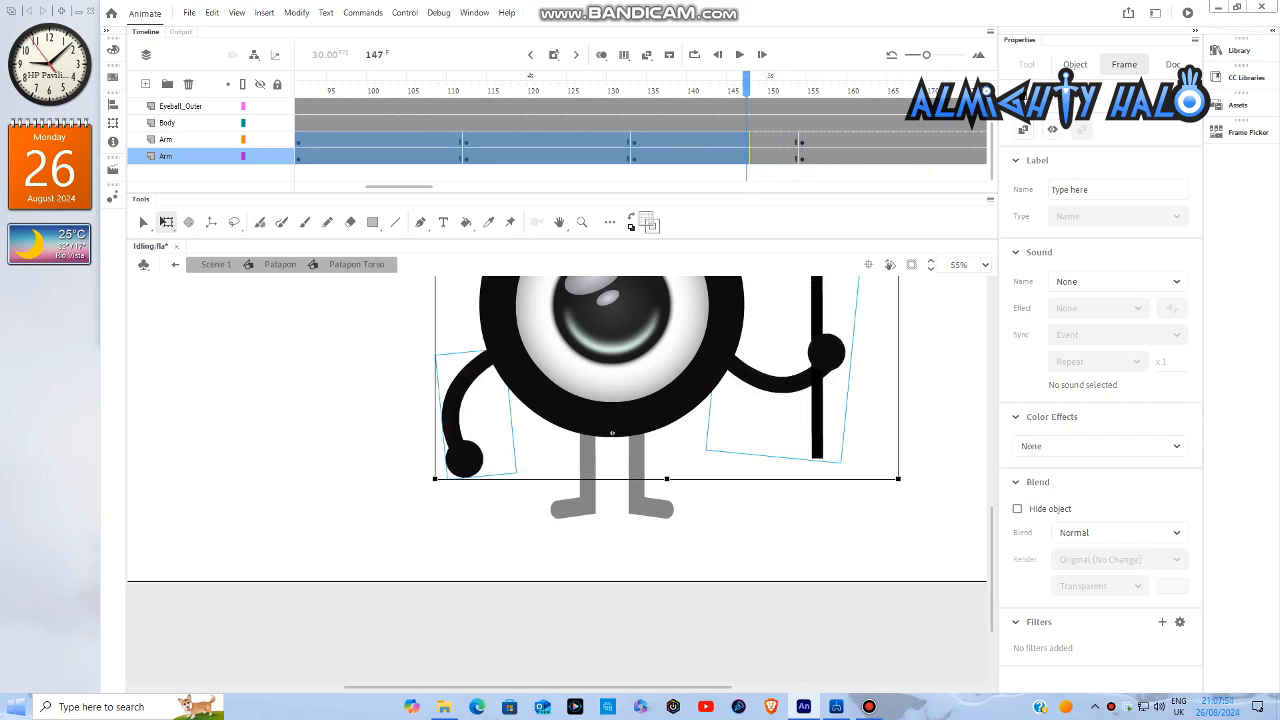
pyautogui.rightClick(705, 155)
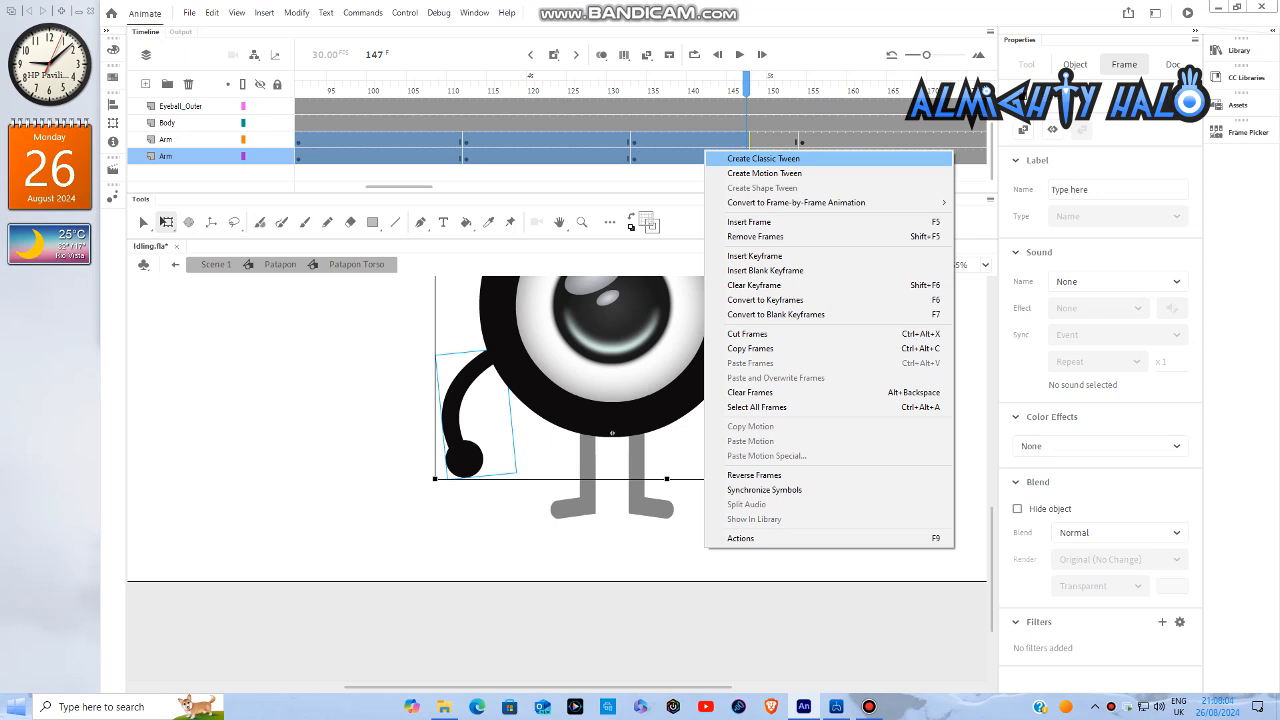
pyautogui.click(763, 159)
pyautogui.moveTo(399, 187); pyautogui.dragTo(328, 187)
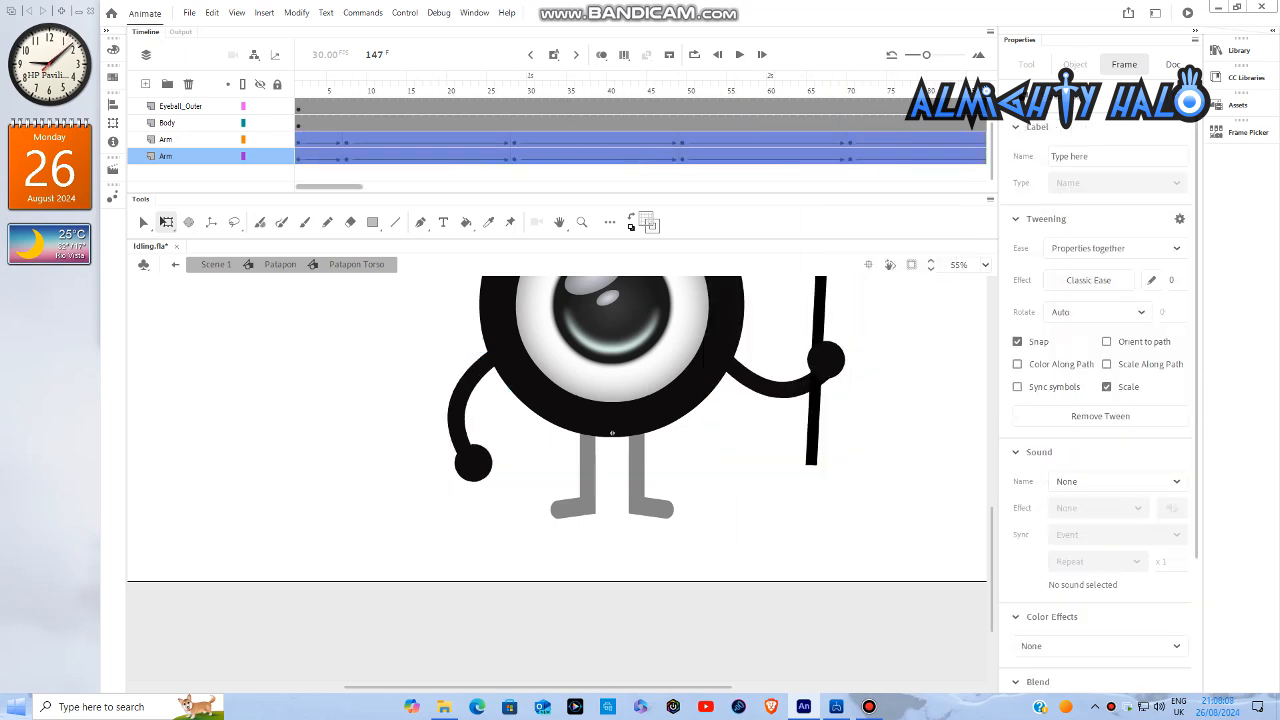
pyautogui.press('Return')
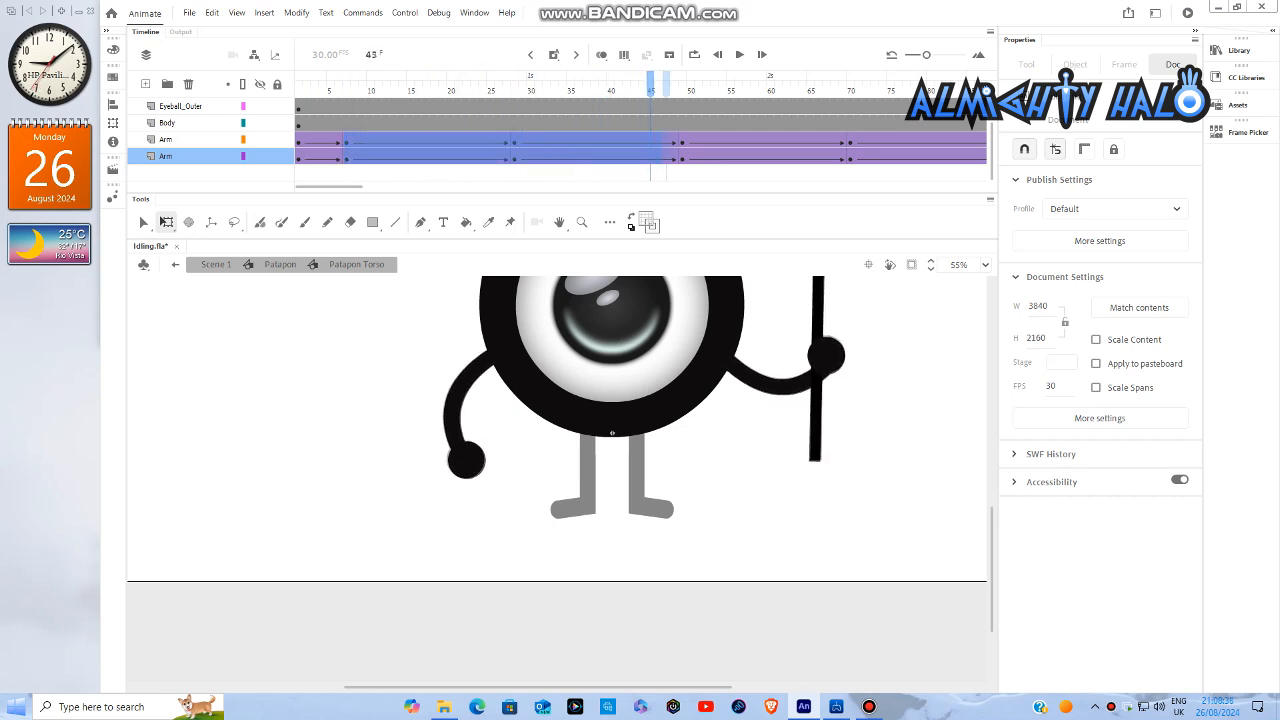
# - Apply the Sine Ease-In-Out effect to the classic tweens on both Arm layers
pyautogui.moveTo(947, 148); pyautogui.dragTo(636, 148)
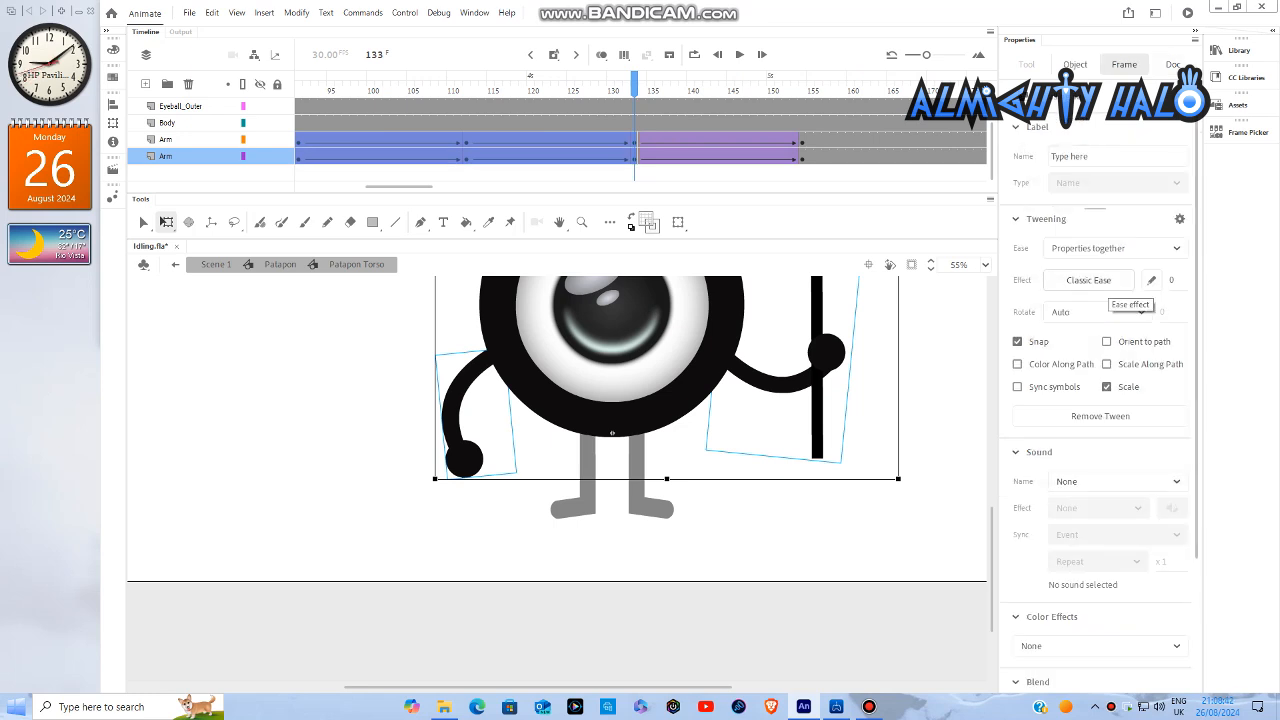
pyautogui.click(1151, 280)
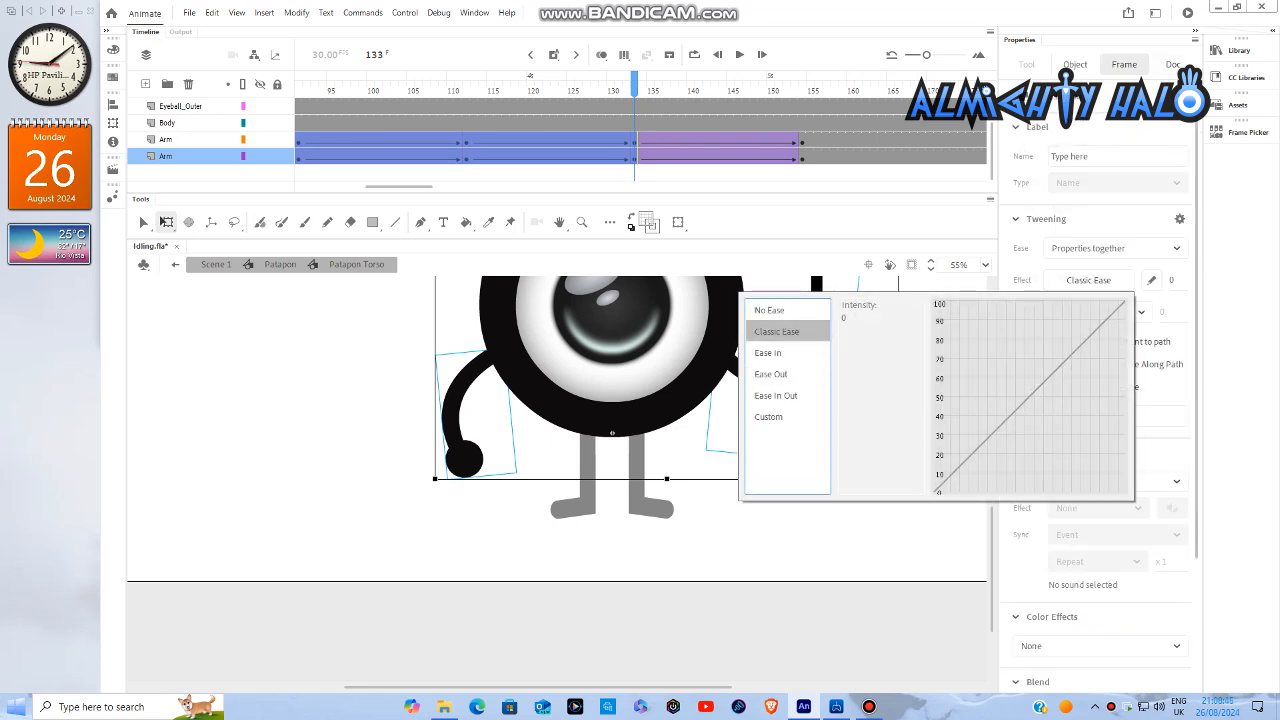
pyautogui.click(777, 396)
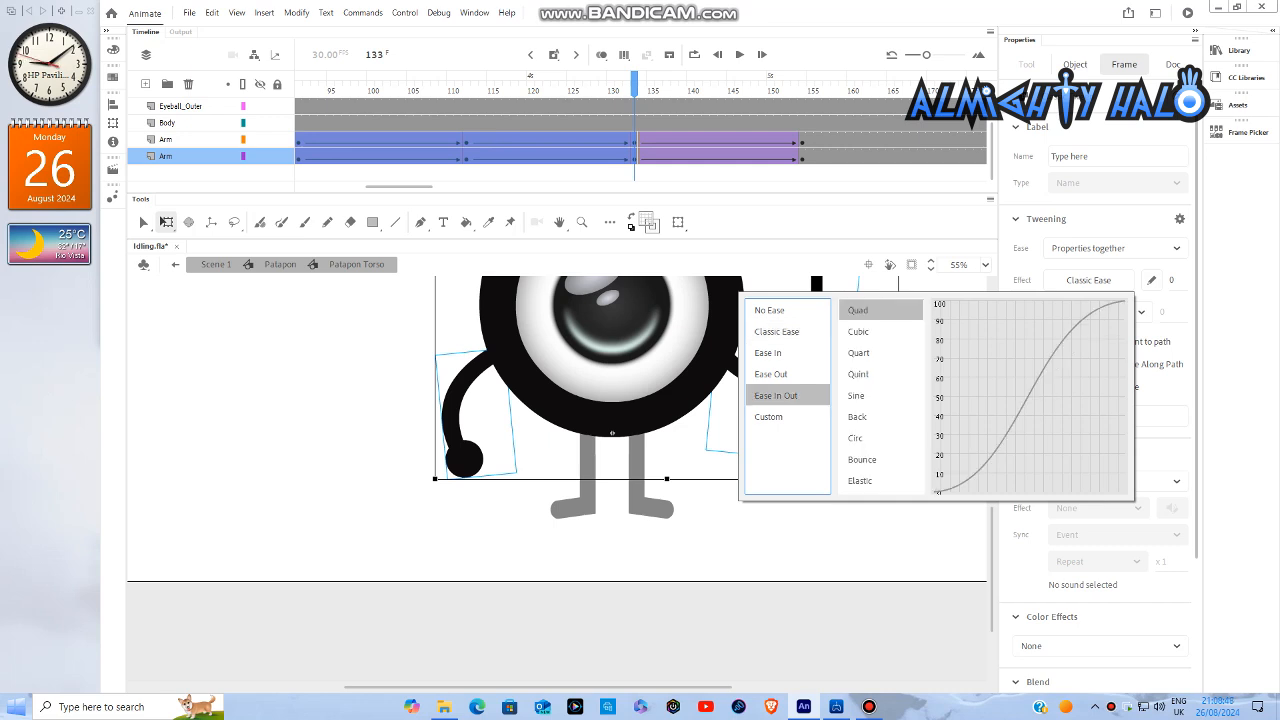
pyautogui.doubleClick(857, 396)
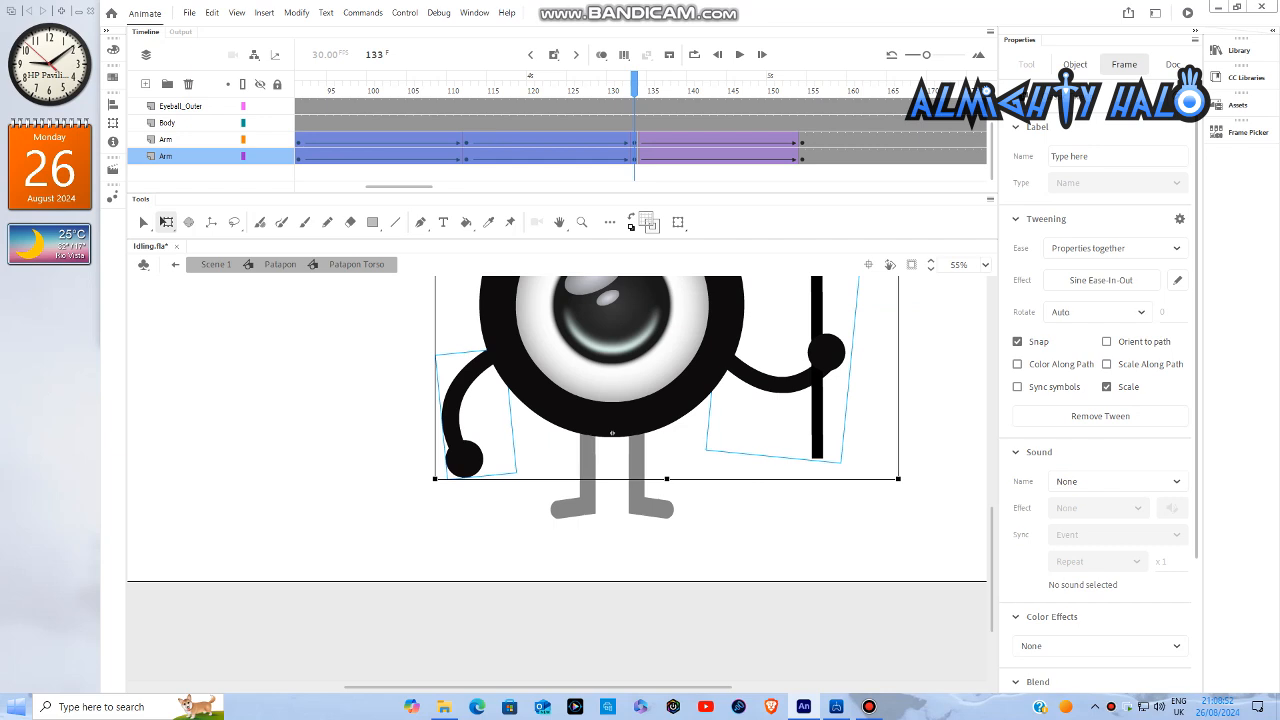
pyautogui.press('Escape')
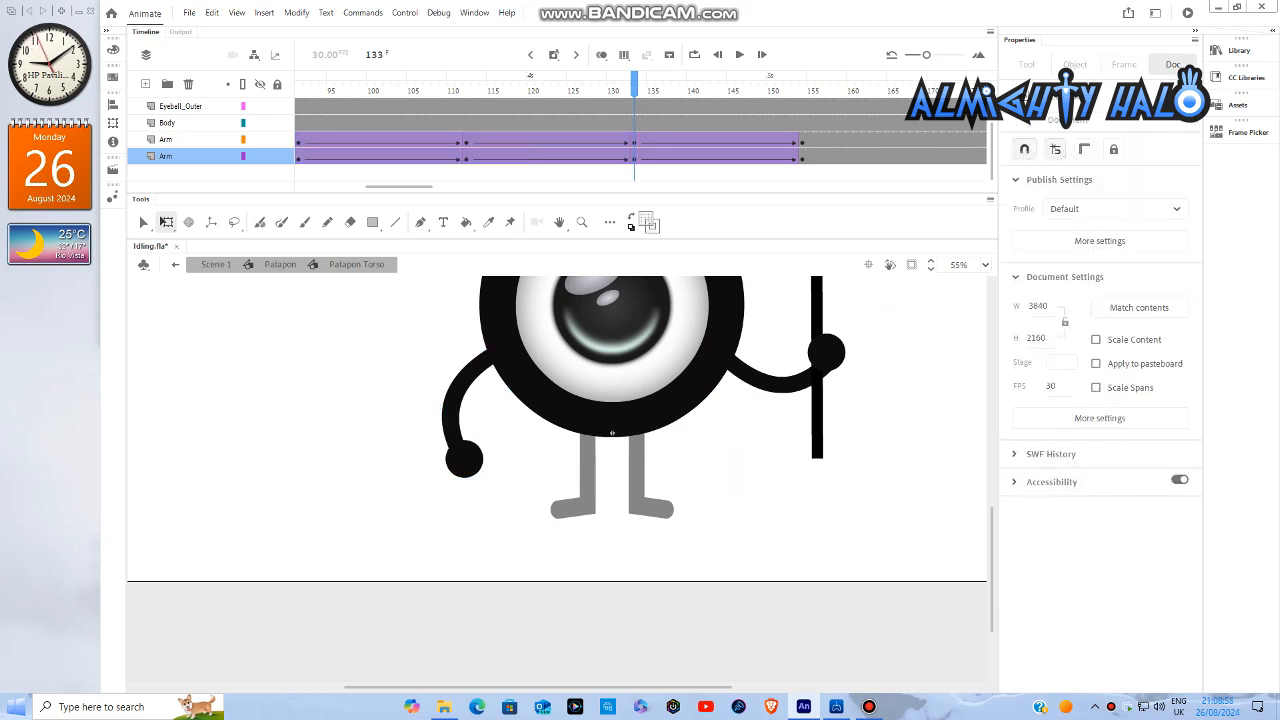
# - Return to the Patapon symbol and create classic tweens between the keyframes of the Patapon_Torso layer
pyautogui.doubleClick(740, 490)
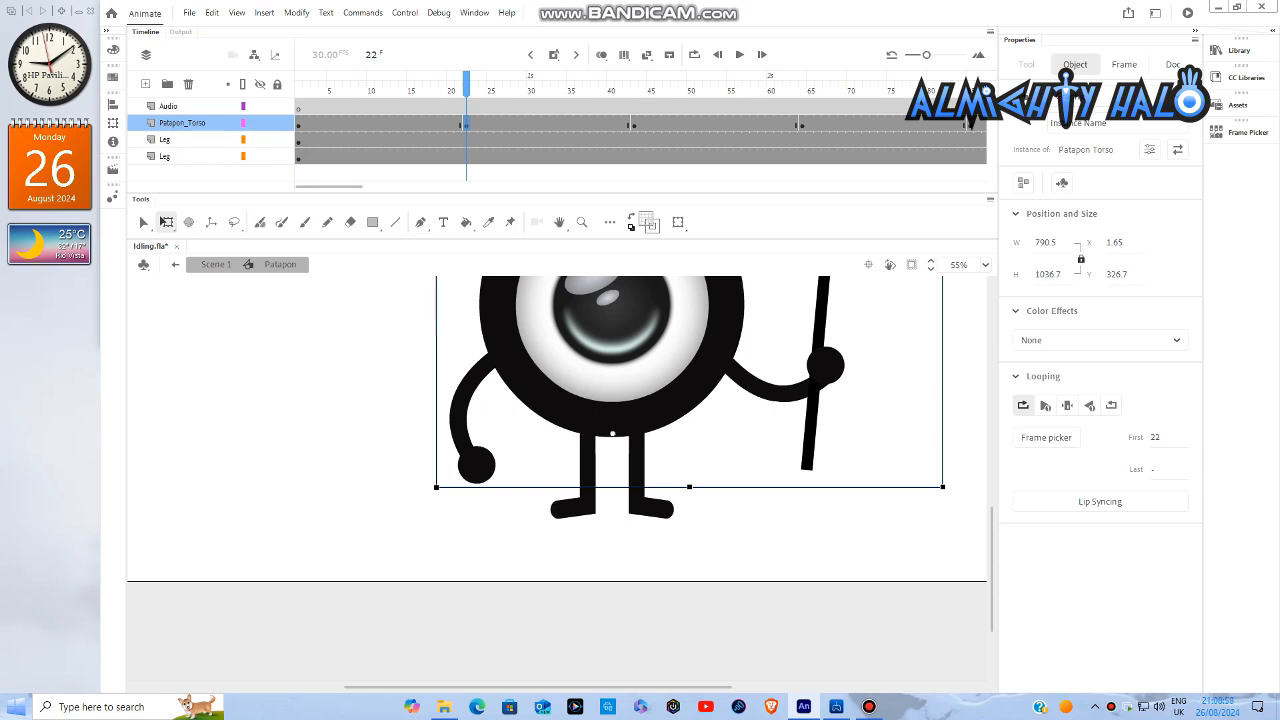
pyautogui.press('Return')
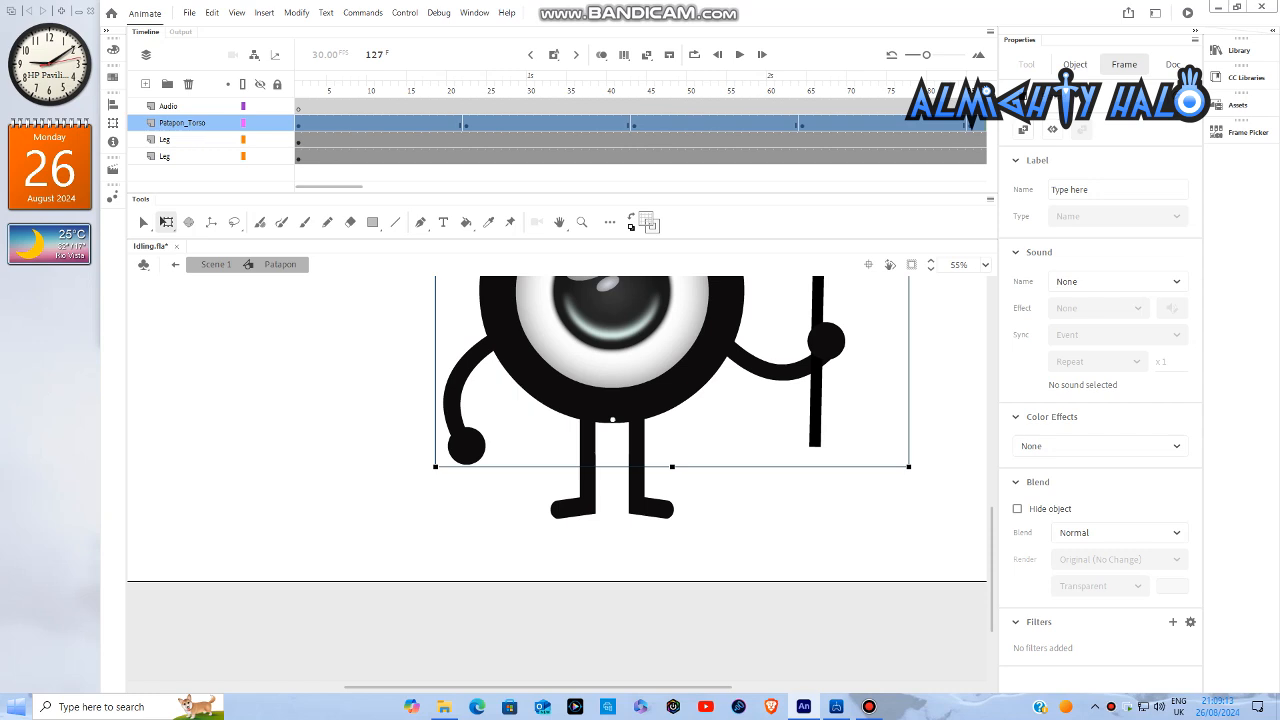
pyautogui.rightClick(384, 122)
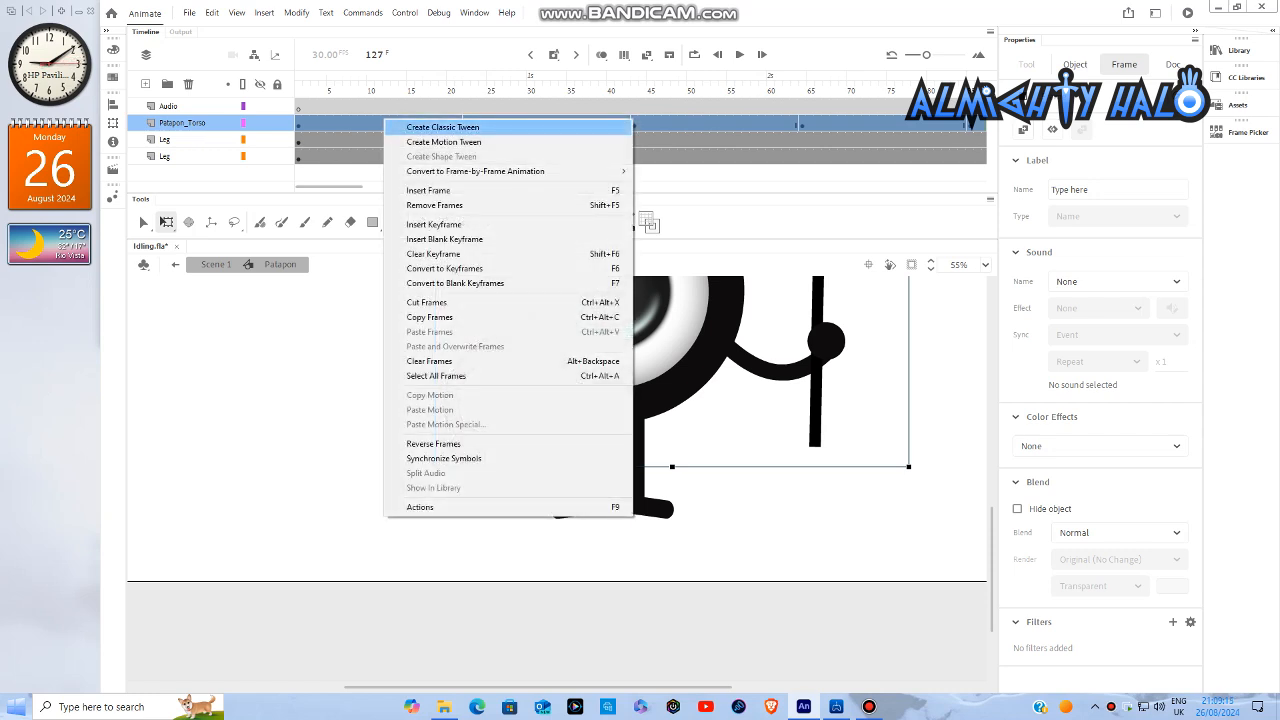
pyautogui.press('Return')
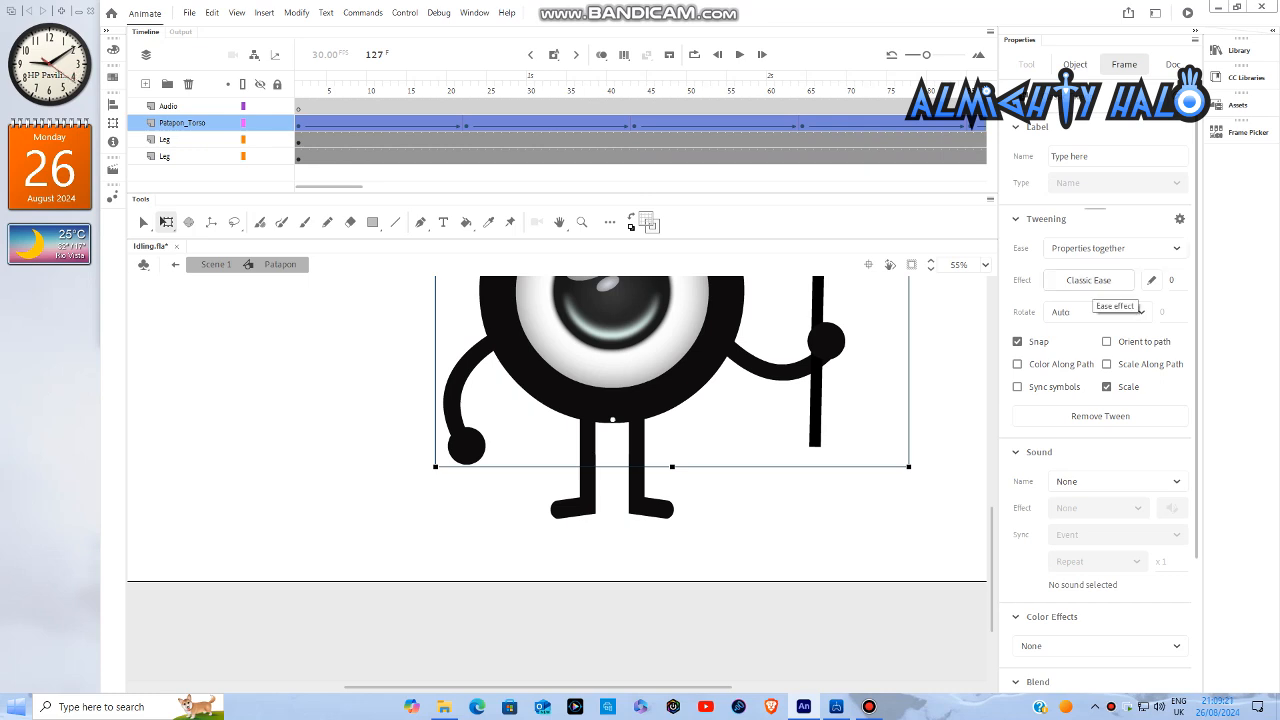
# - Apply the Quad Ease-In-Out effect to the torso layer's classic tweens and clear the selection
pyautogui.click(1095, 284)
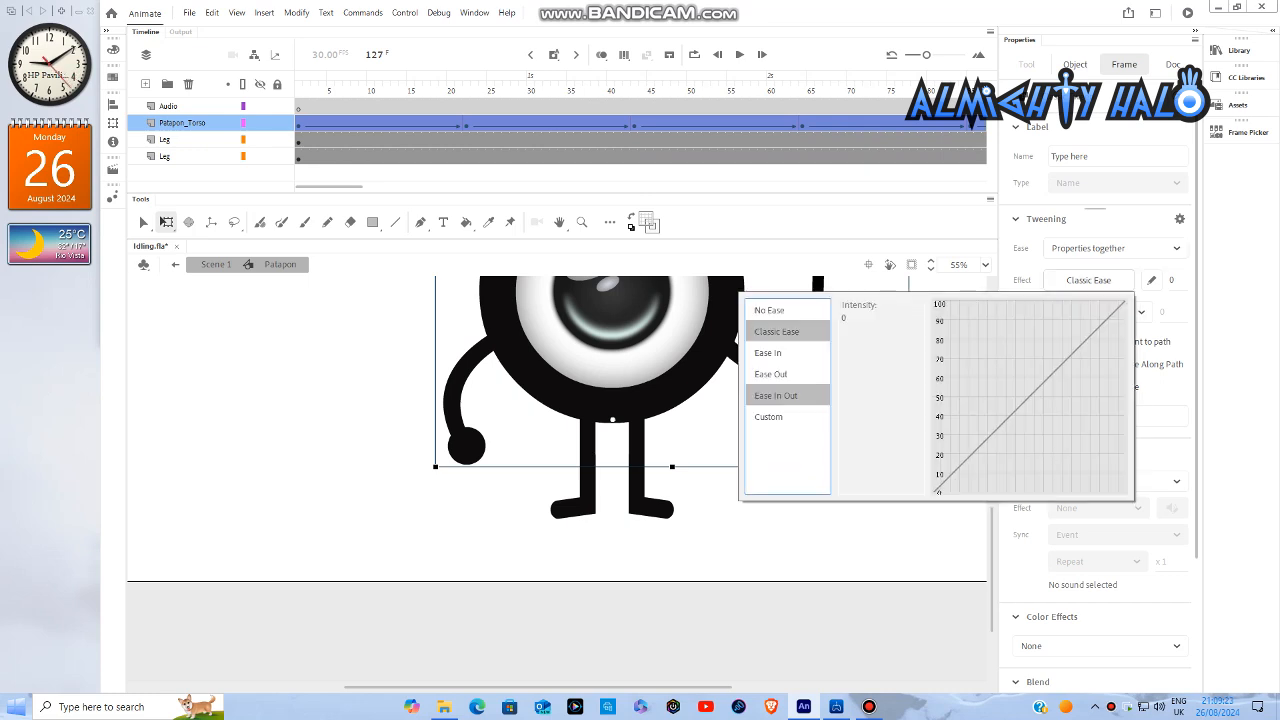
pyautogui.click(787, 396)
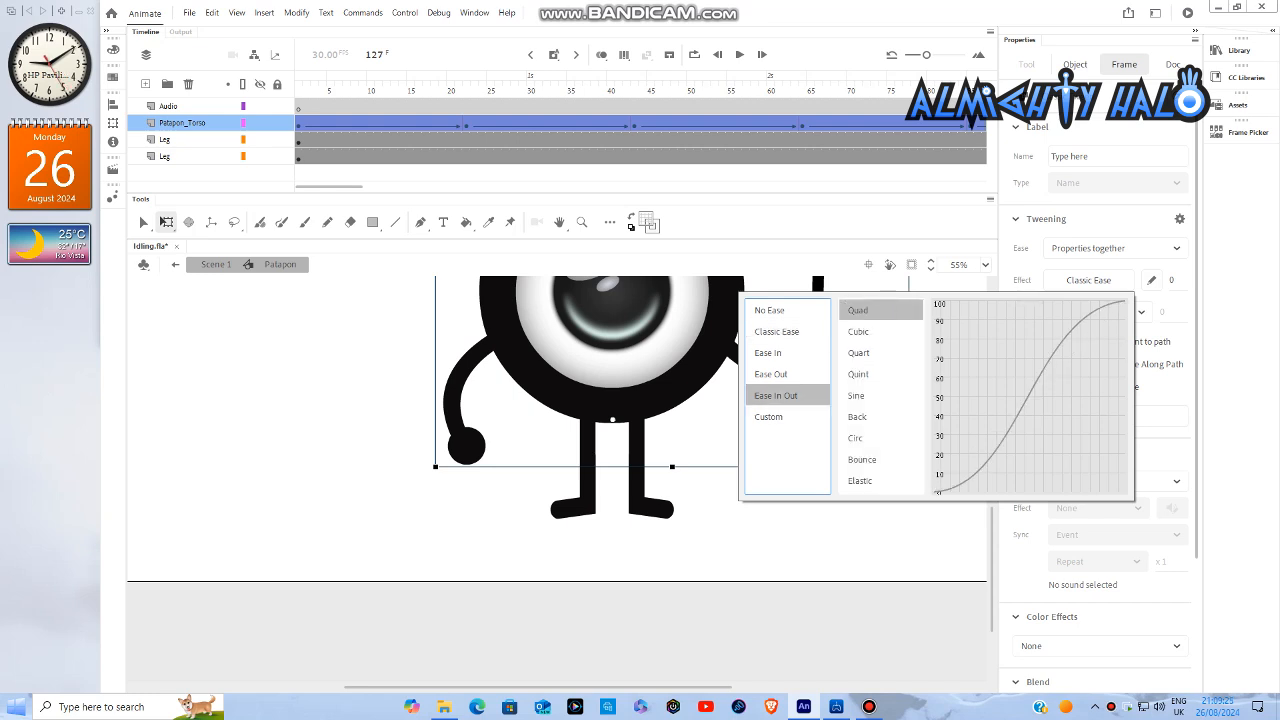
pyautogui.doubleClick(859, 310)
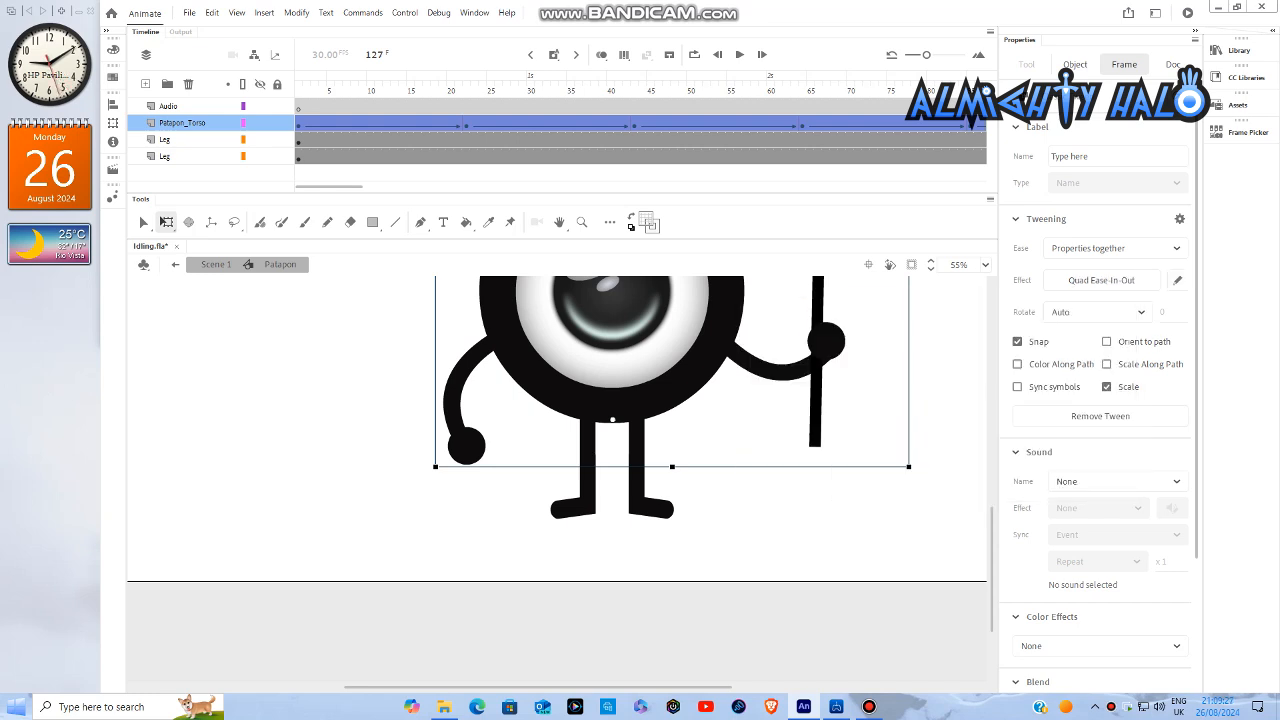
pyautogui.click(832, 520)
# - Fit the whole stage in view and play the character's idle animation from frame 1
pyautogui.click(985, 265)
pyautogui.click(985, 285)
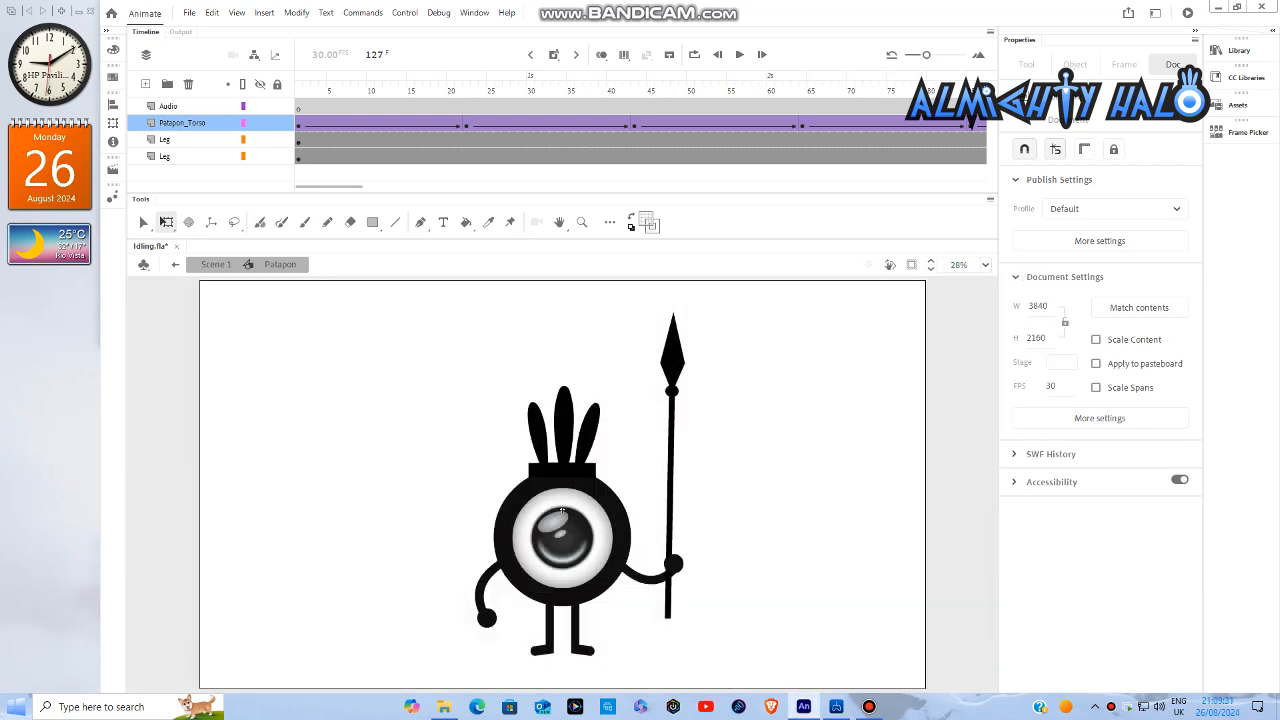
pyautogui.press('Return')
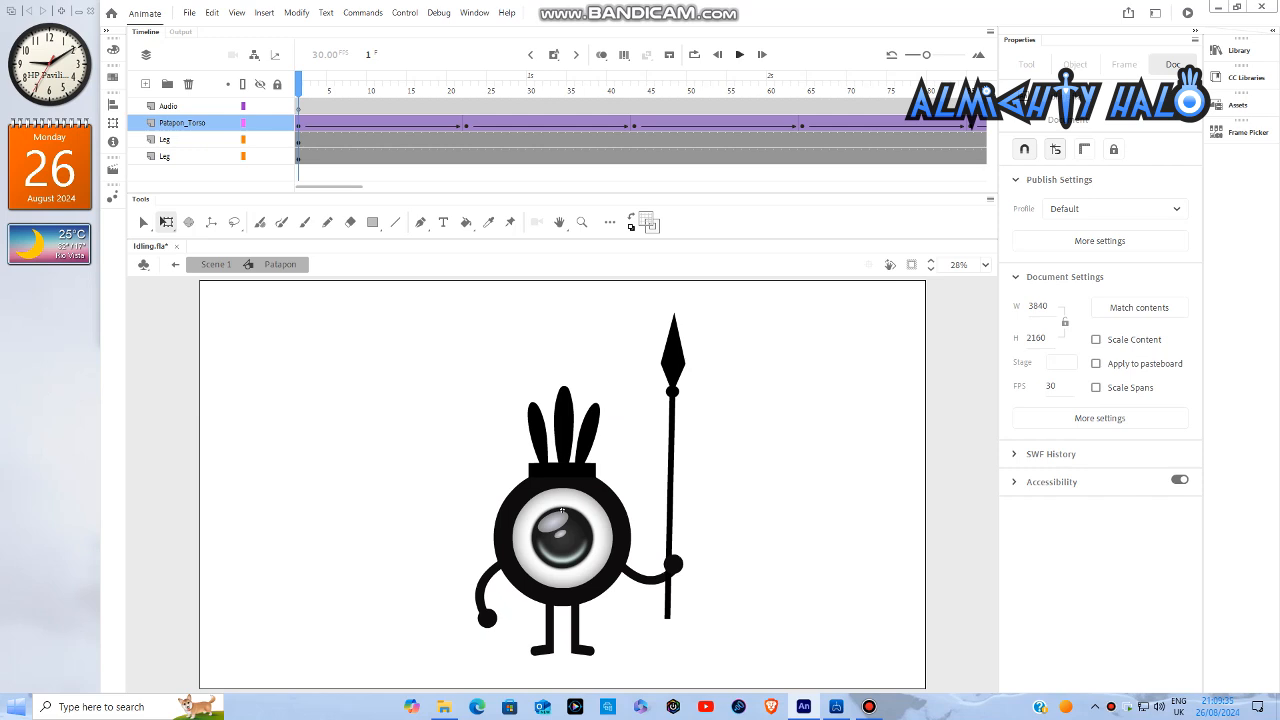
pyautogui.click(739, 54)
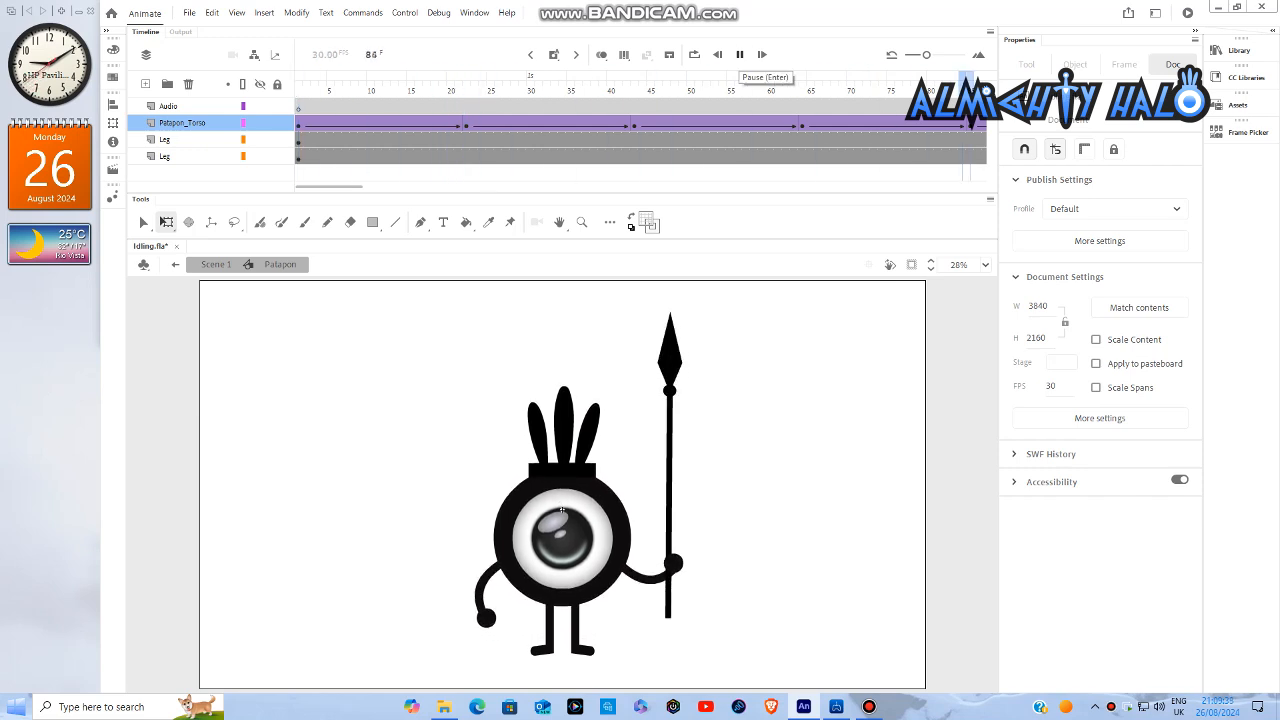
# - Stop the playback and open the Patapon Torso symbol with the playhead at frame 19
pyautogui.click(739, 54)
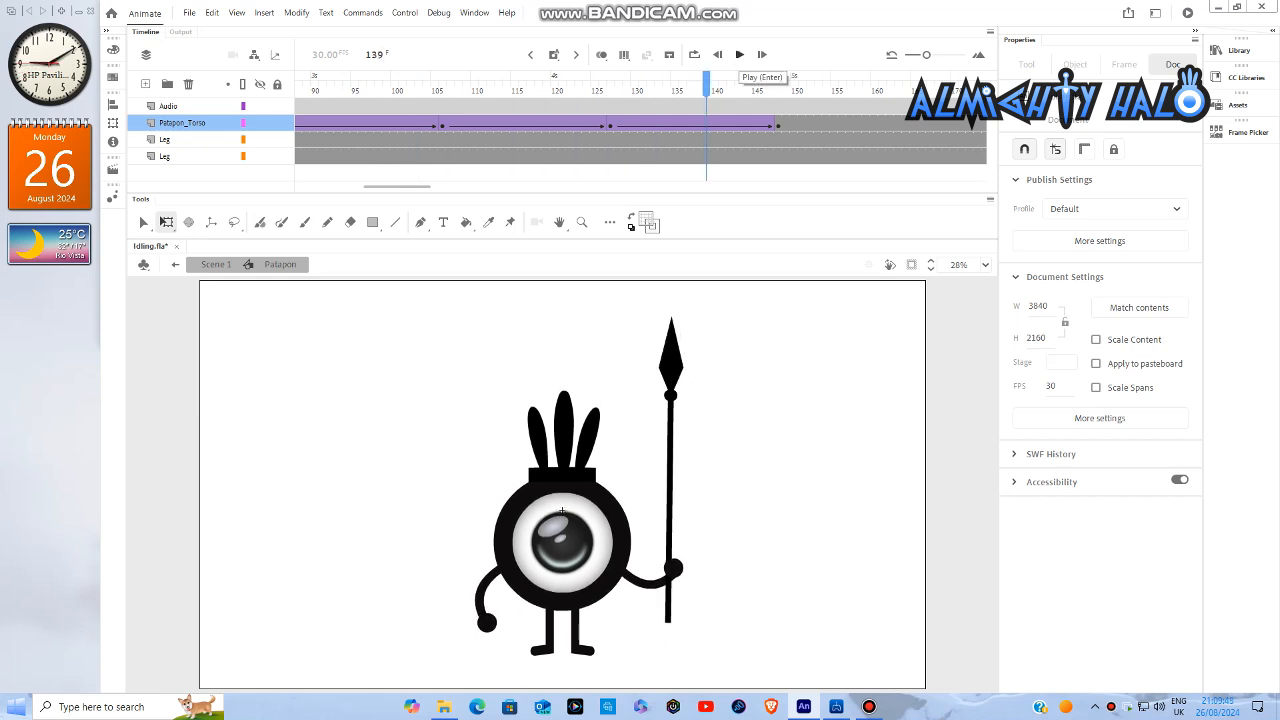
pyautogui.moveTo(397, 187); pyautogui.dragTo(336, 187)
pyautogui.click(371, 79)
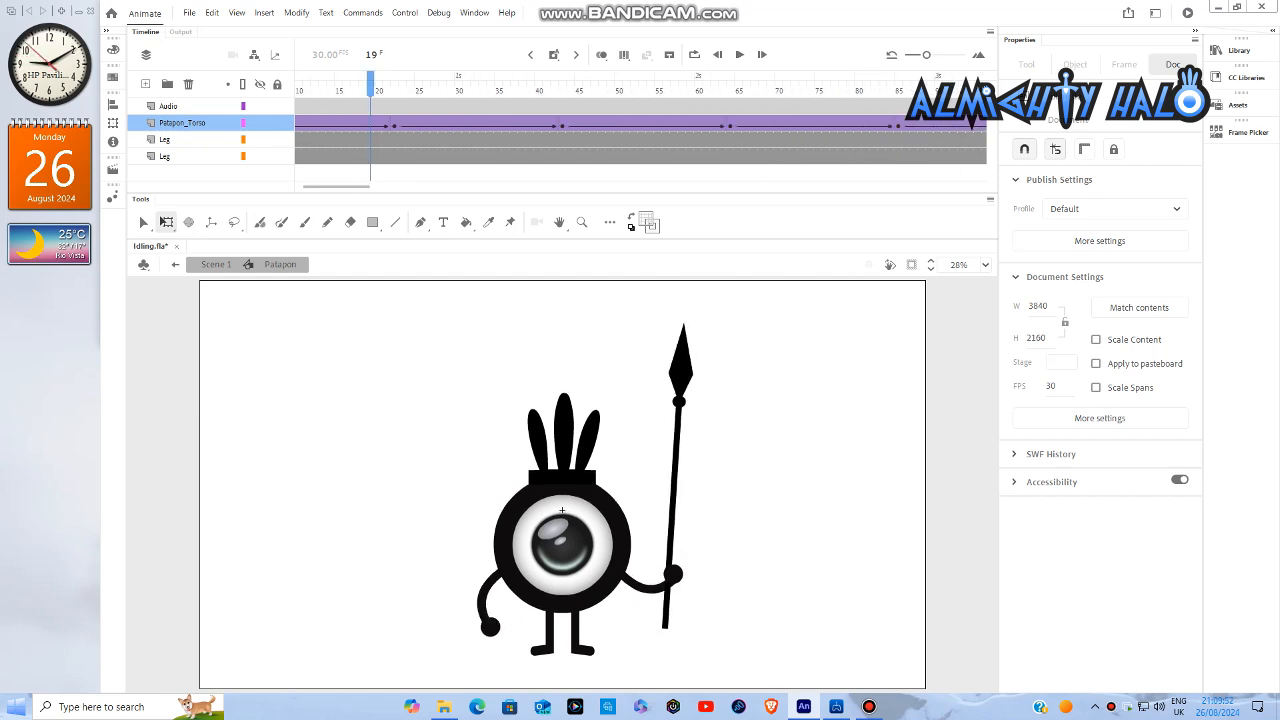
pyautogui.doubleClick(562, 511)
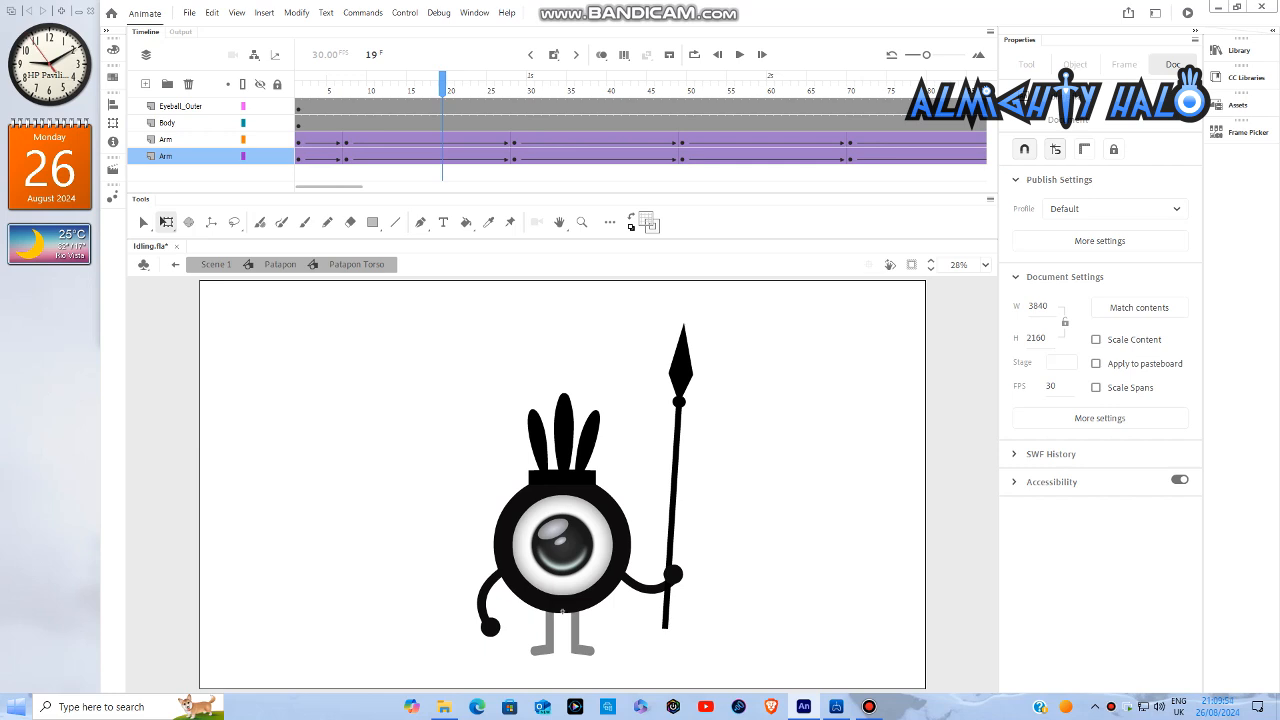
# - Convert the classic tweens on both Arm layers to frame-by-frame animation with a keyframe every third frame
pyautogui.moveTo(322, 80); pyautogui.dragTo(578, 80)
pyautogui.moveTo(578, 157); pyautogui.dragTo(708, 157)
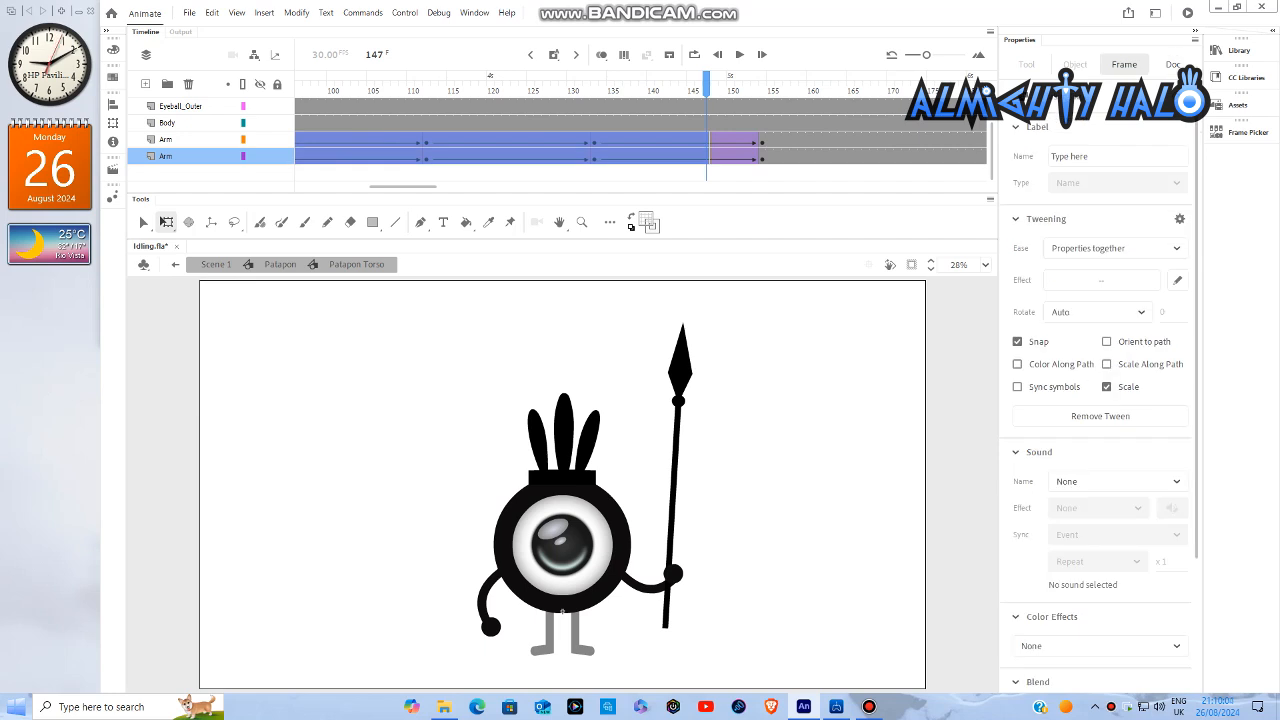
pyautogui.rightClick(650, 158)
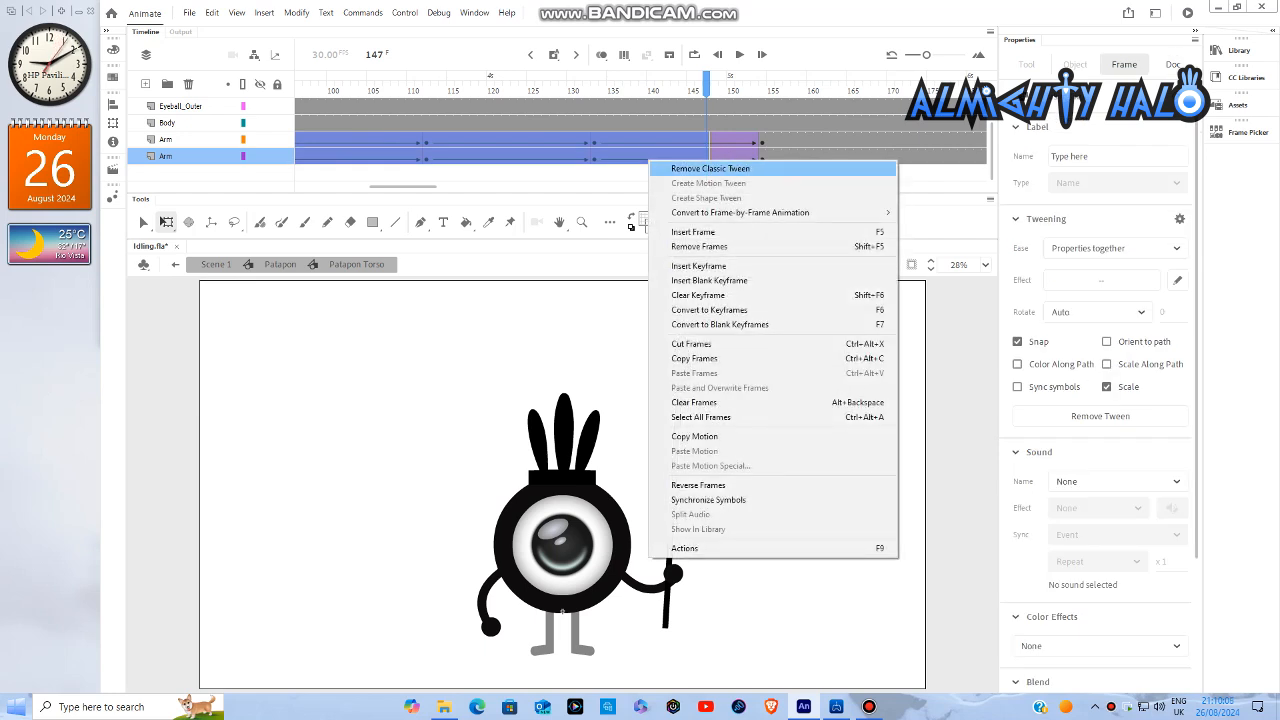
pyautogui.moveTo(760, 212)
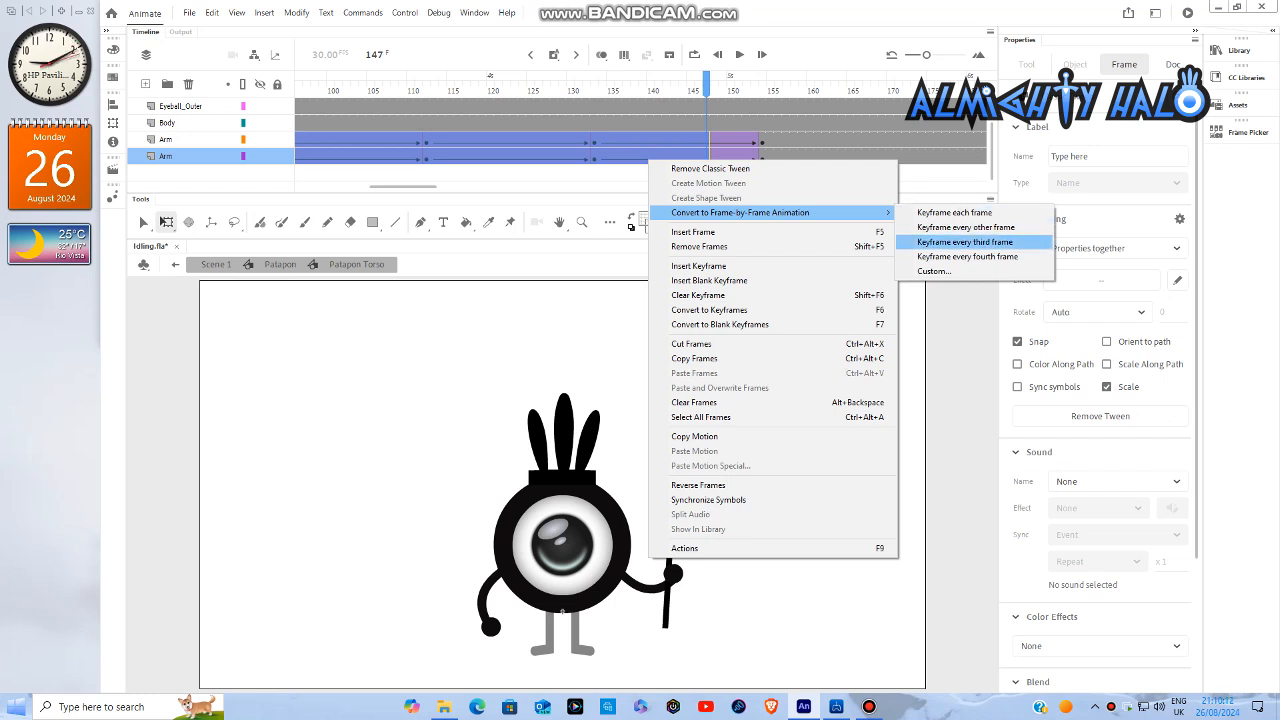
pyautogui.click(965, 242)
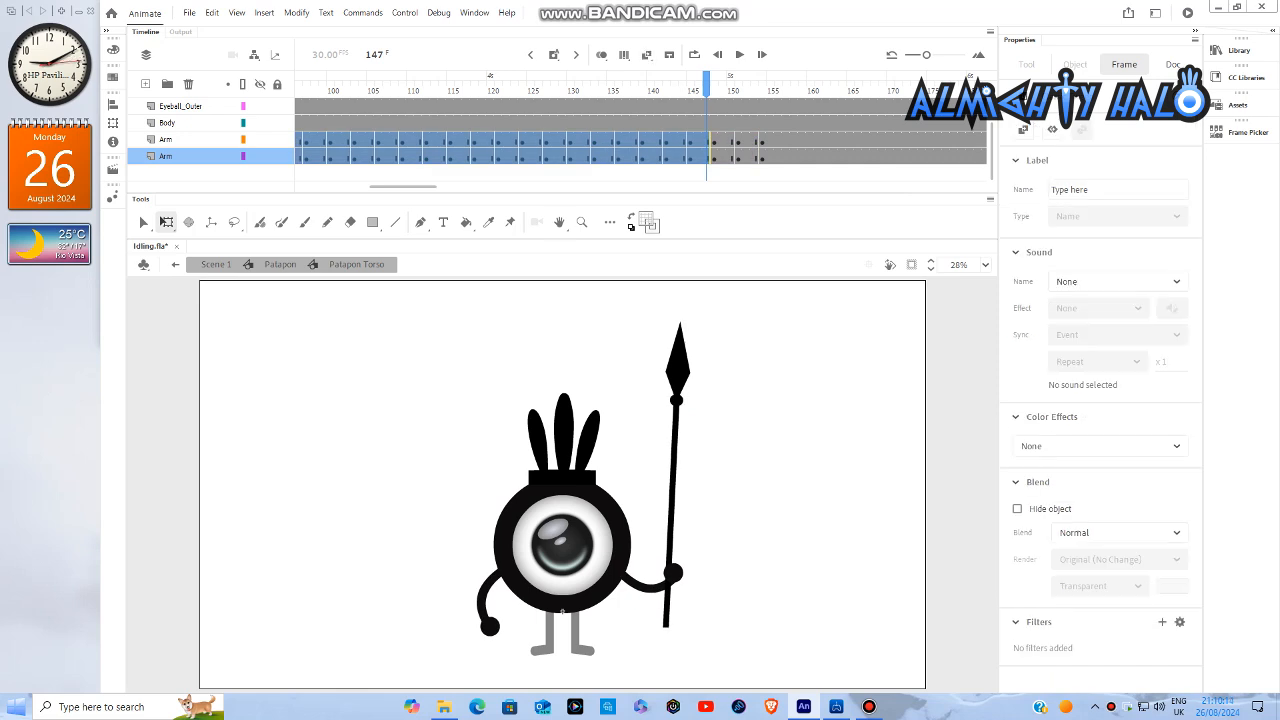
pyautogui.moveTo(403, 187); pyautogui.dragTo(328, 187)
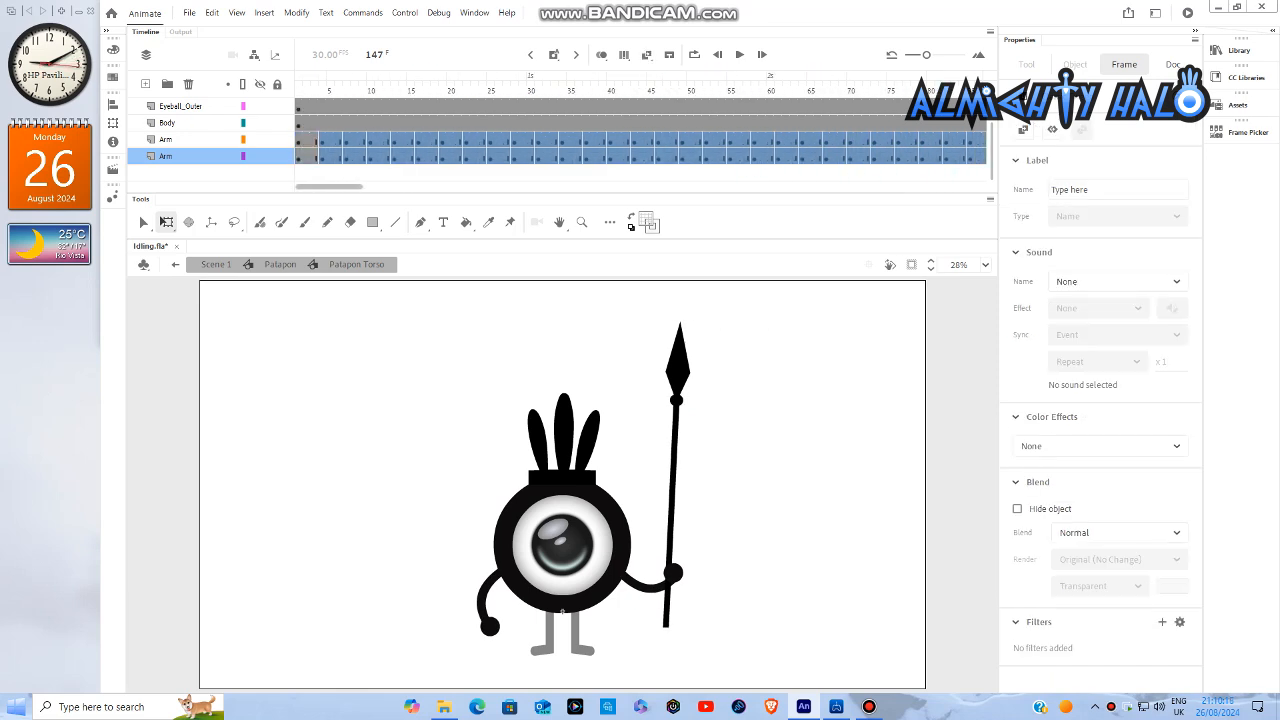
pyautogui.click(345, 400)
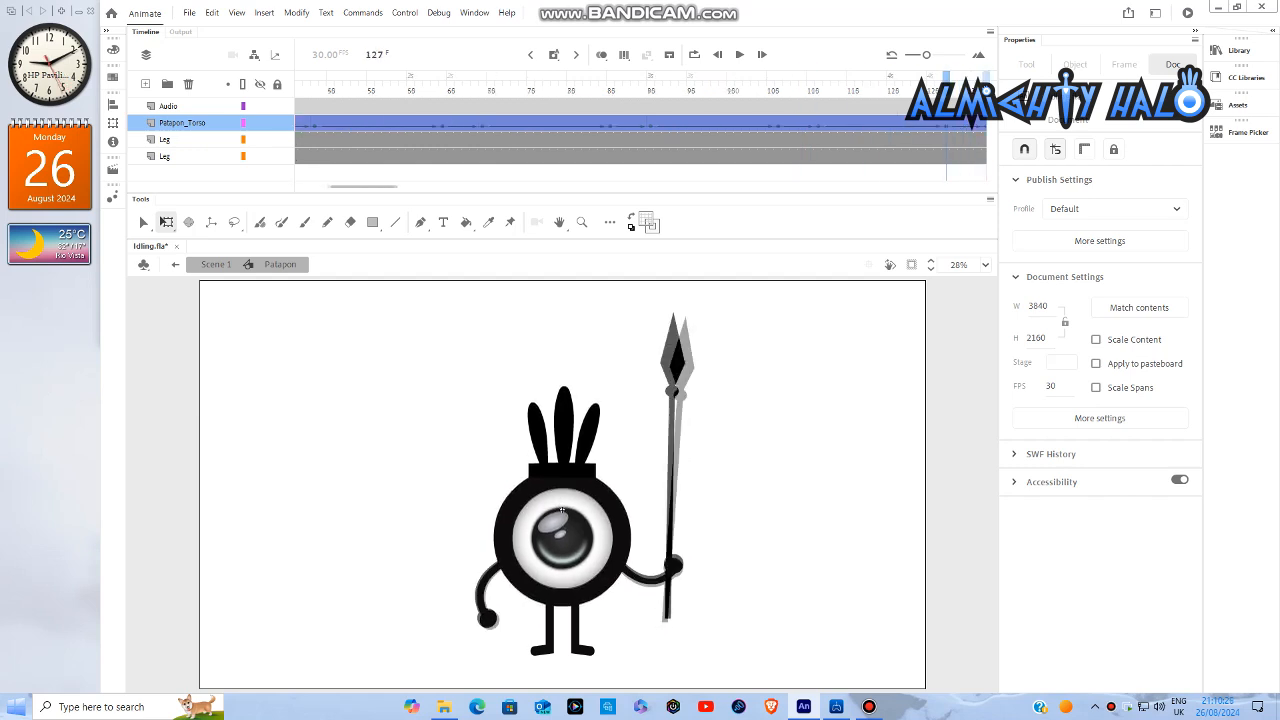
# - Convert the Patapon_Torso layer's classic tweens to frame-by-frame animation with a keyframe every third frame, and play the result from frame 1
pyautogui.press('Return')
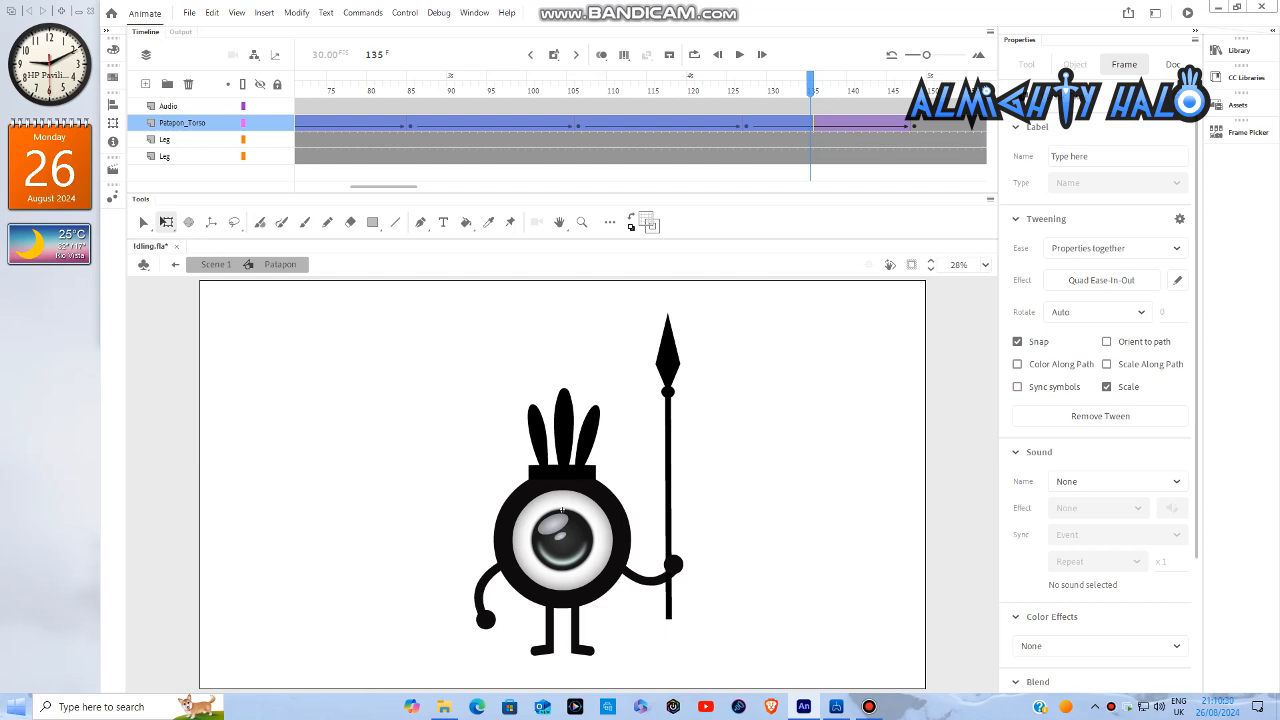
pyautogui.rightClick(810, 124)
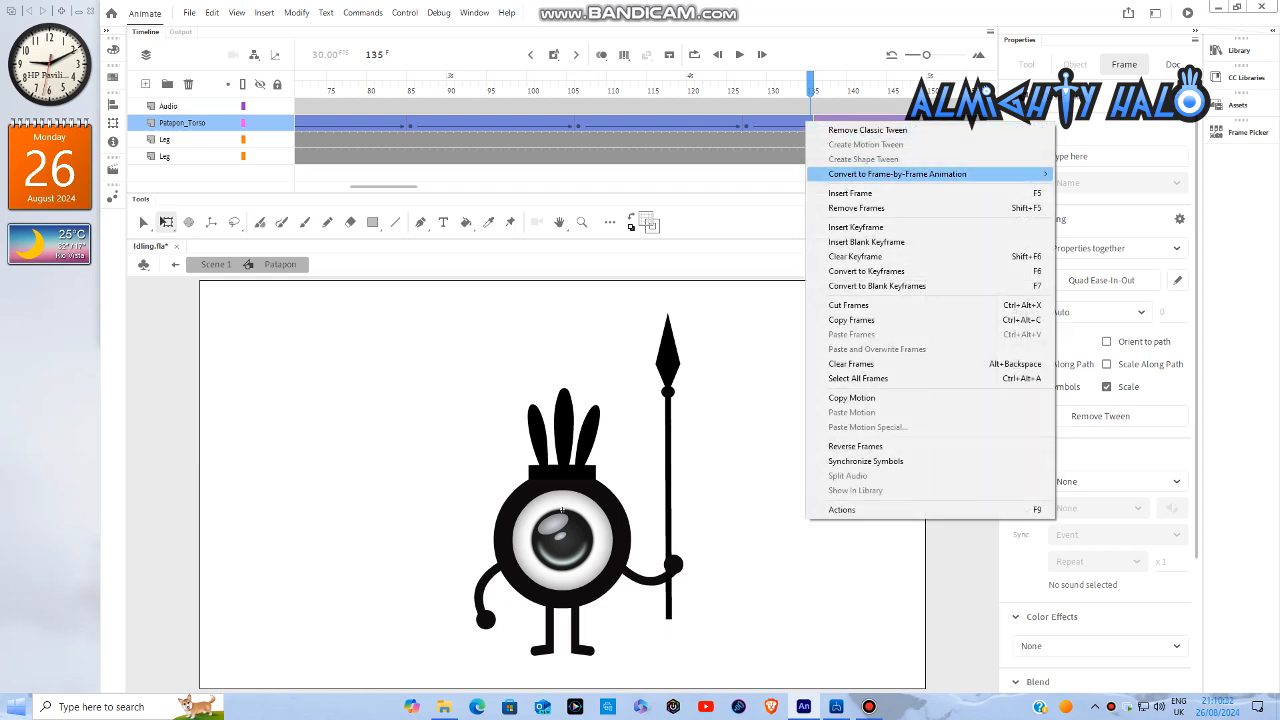
pyautogui.moveTo(900, 174)
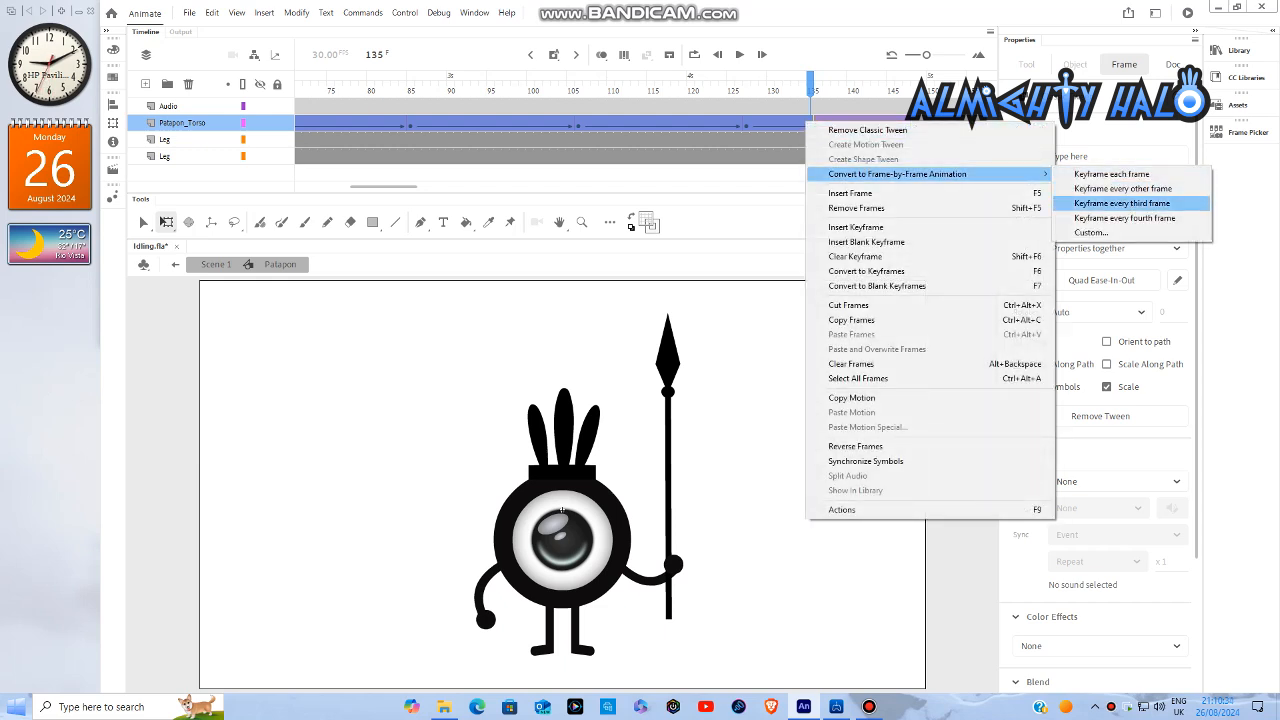
pyautogui.click(1121, 203)
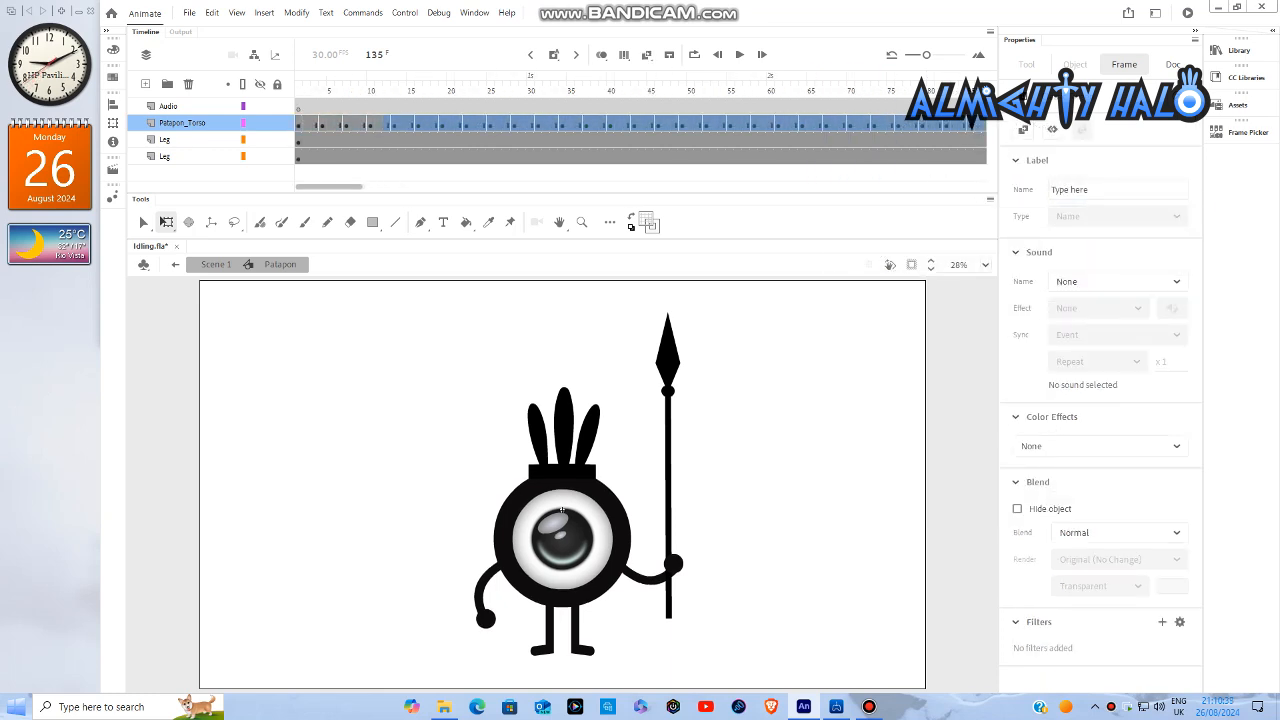
pyautogui.hotkey('shift', ',')
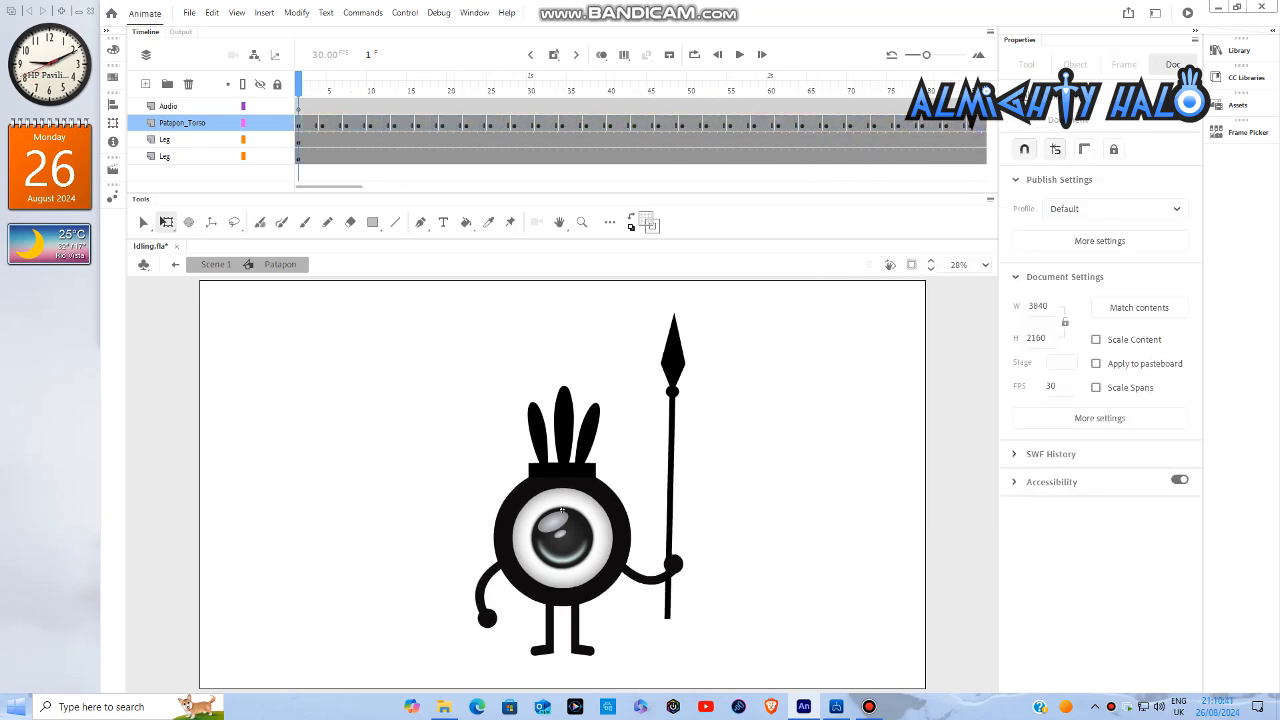
pyautogui.press('Return')
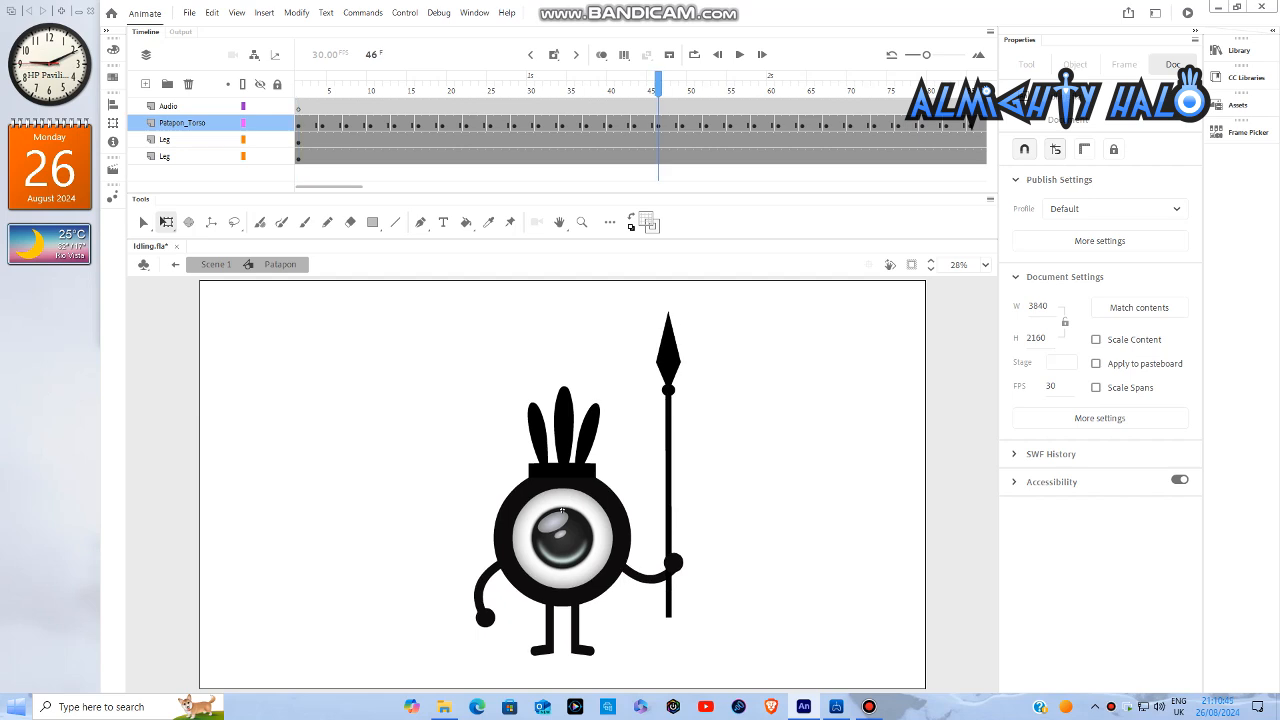
# - Open the Eyeball_Outer symbol inside the torso and insert keyframes at frames 46 and 49 of the Eye layer
pyautogui.doubleClick(562, 510)
pyautogui.doubleClick(561, 535)
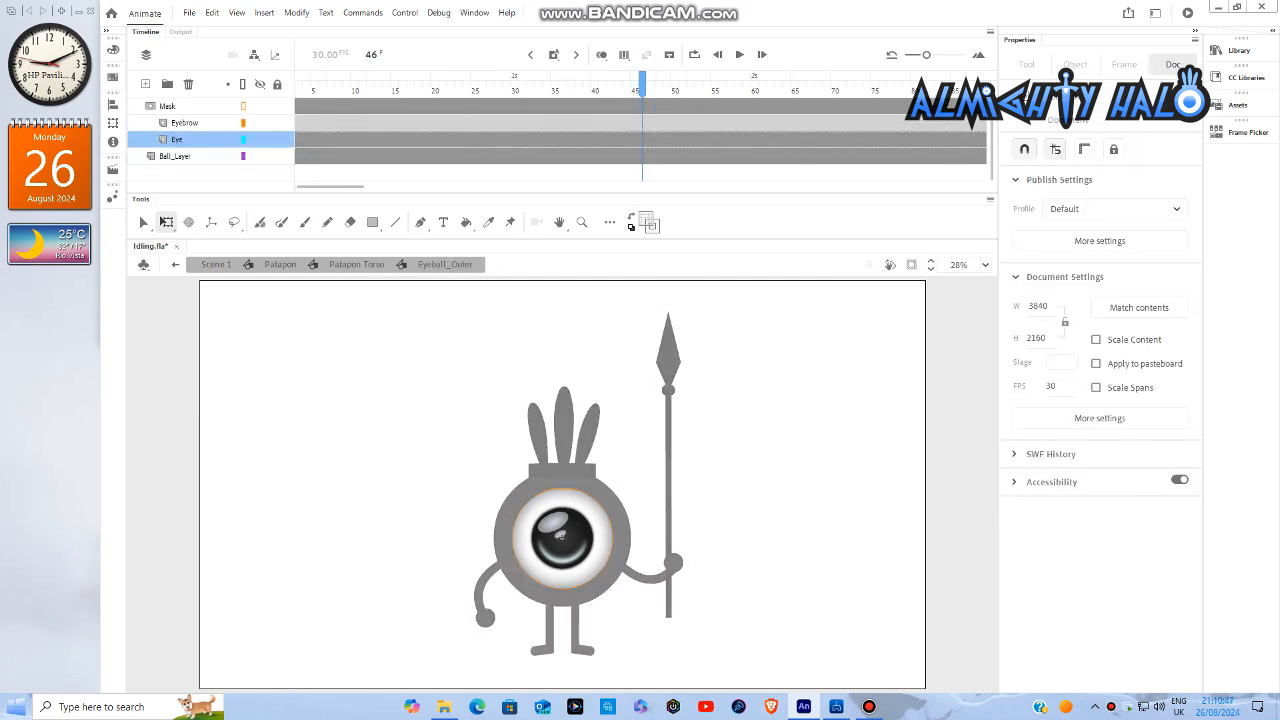
pyautogui.click(561, 537)
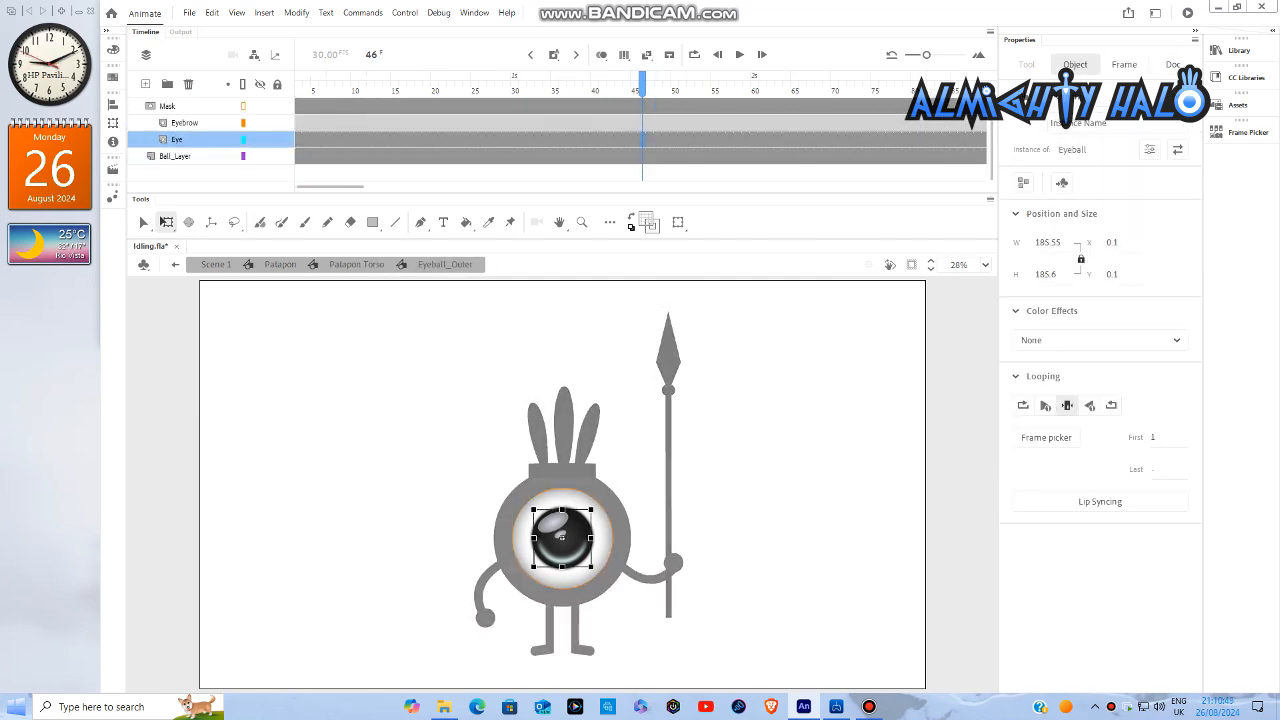
pyautogui.rightClick(641, 140)
pyautogui.click(660, 249)
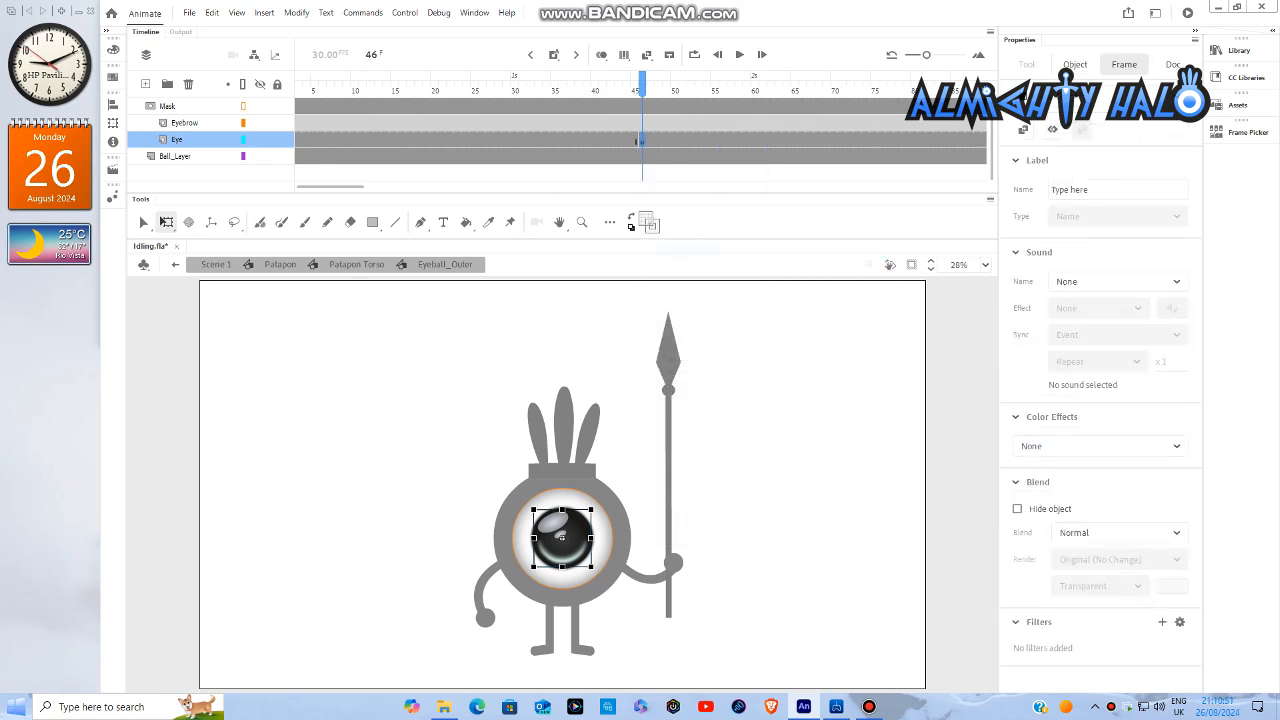
pyautogui.click(666, 140)
pyautogui.rightClick(666, 140)
pyautogui.click(700, 244)
# - Switch the eyeball at frame 46 to the closed-eye line, pose 2 of the Eyeball symbol
pyautogui.click(642, 140)
pyautogui.click(1245, 132)
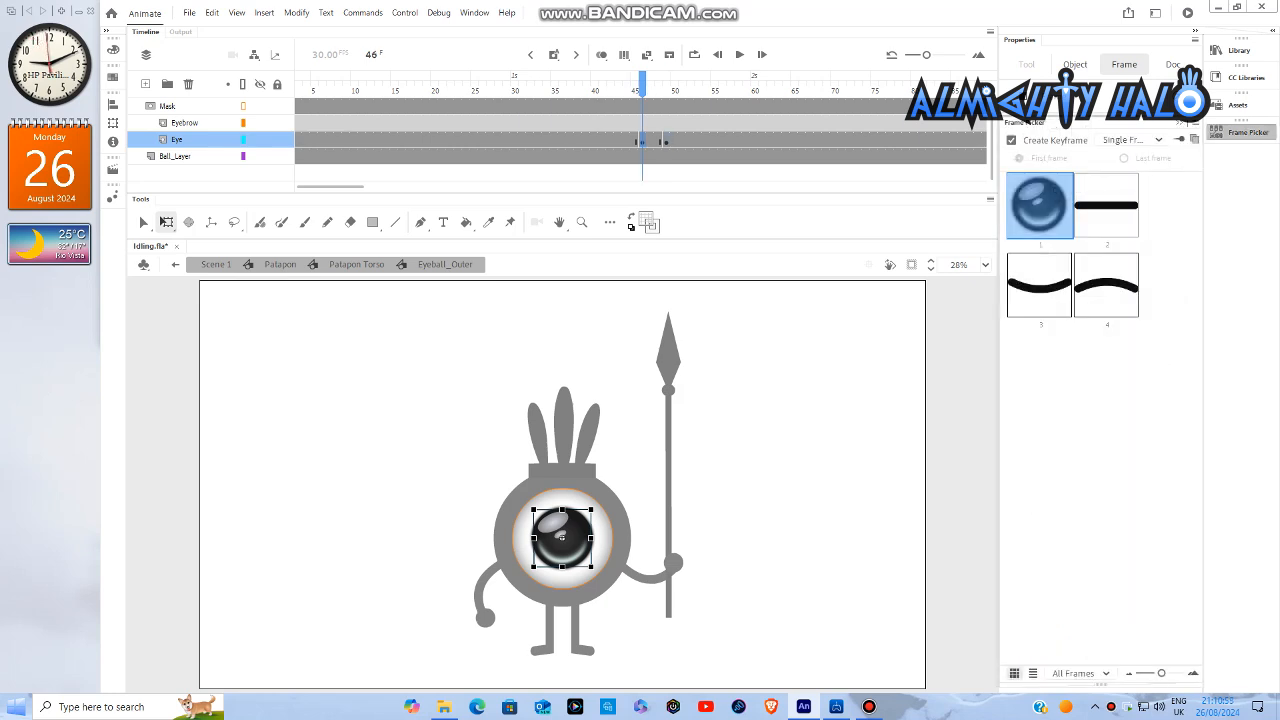
pyautogui.click(1106, 230)
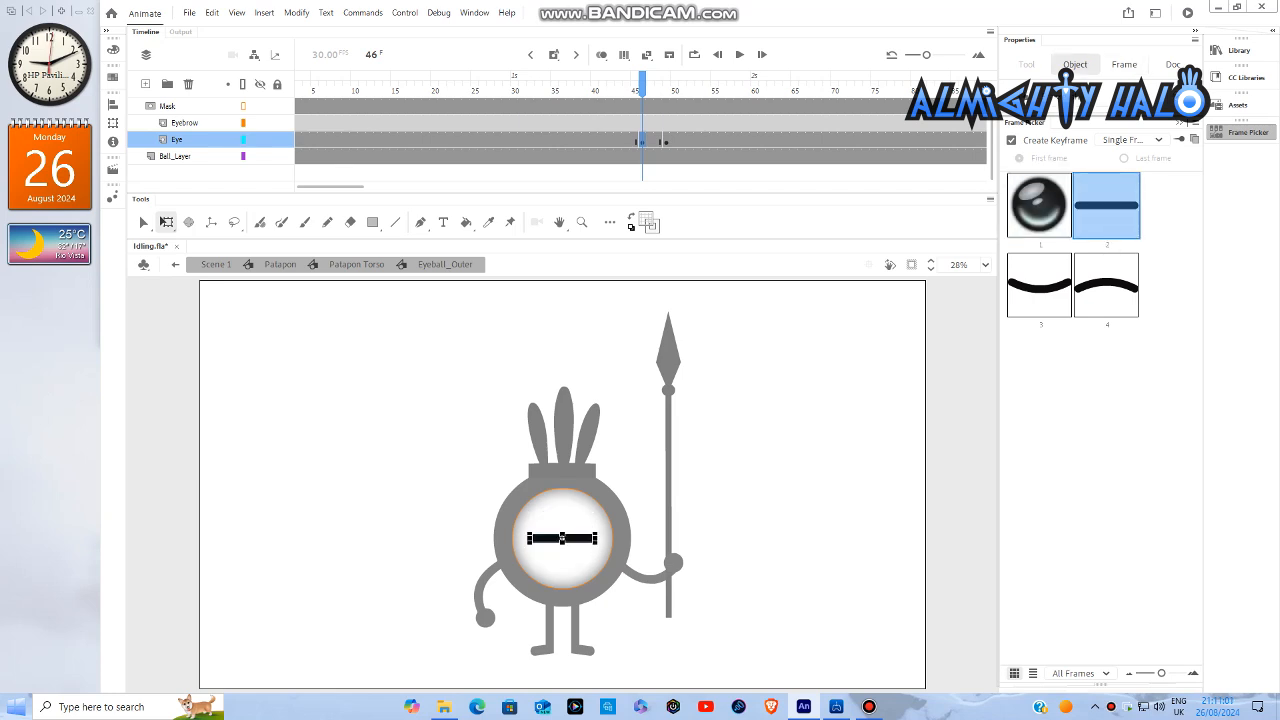
# - Insert keyframes at frames 52 and 55 of the Eye layer for a second blink
pyautogui.click(690, 140)
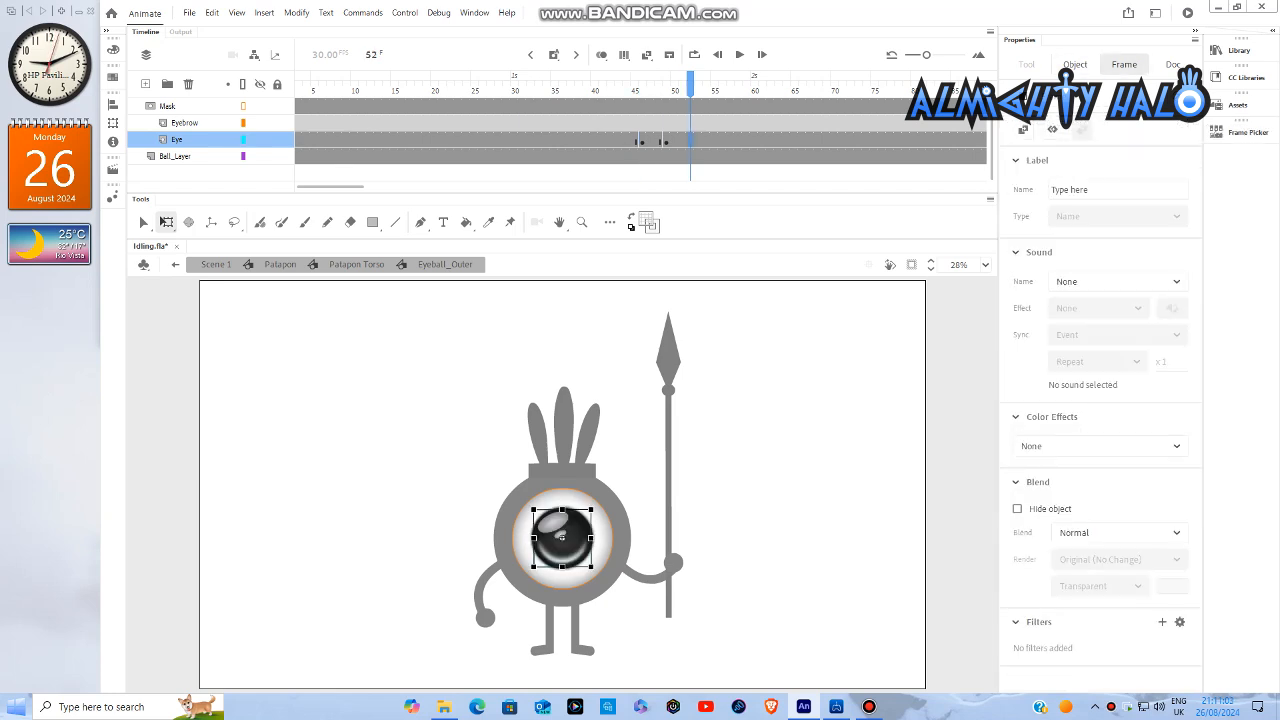
pyautogui.rightClick(690, 140)
pyautogui.click(740, 246)
pyautogui.click(714, 140)
pyautogui.rightClick(714, 140)
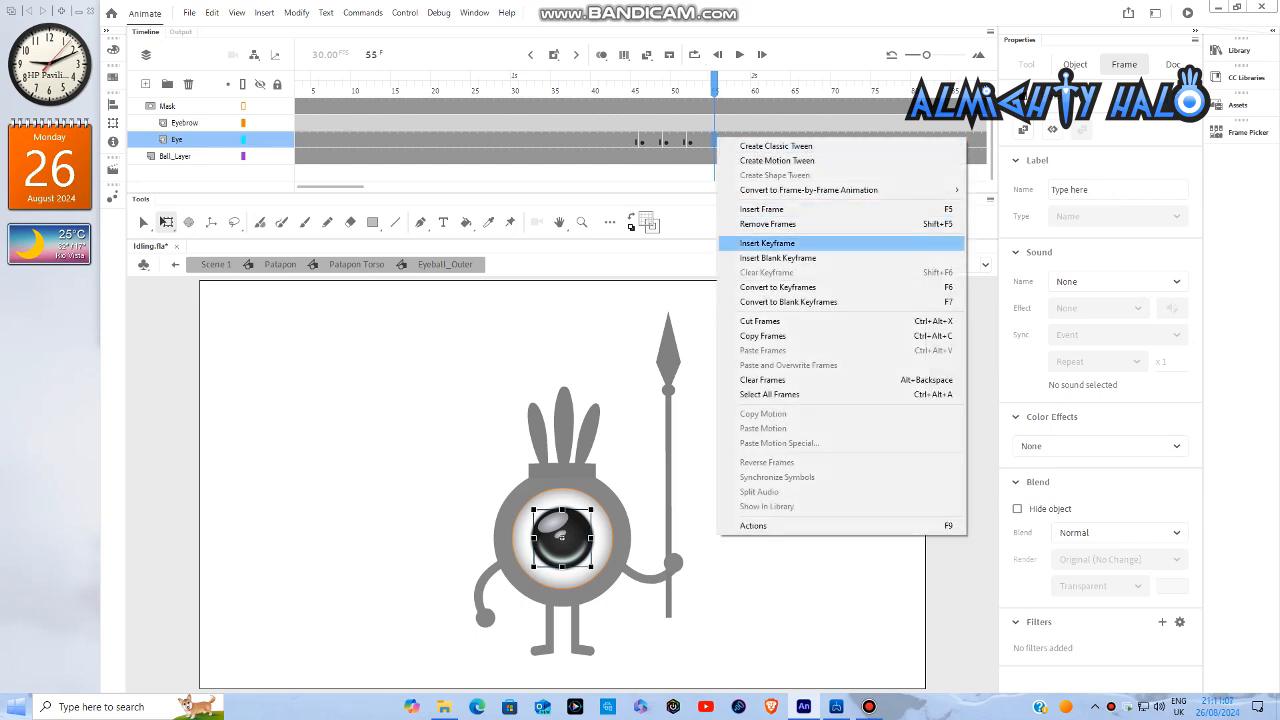
pyautogui.click(740, 244)
# - Switch the eyeball at frame 52 to closed-eye pose 2
pyautogui.click(690, 140)
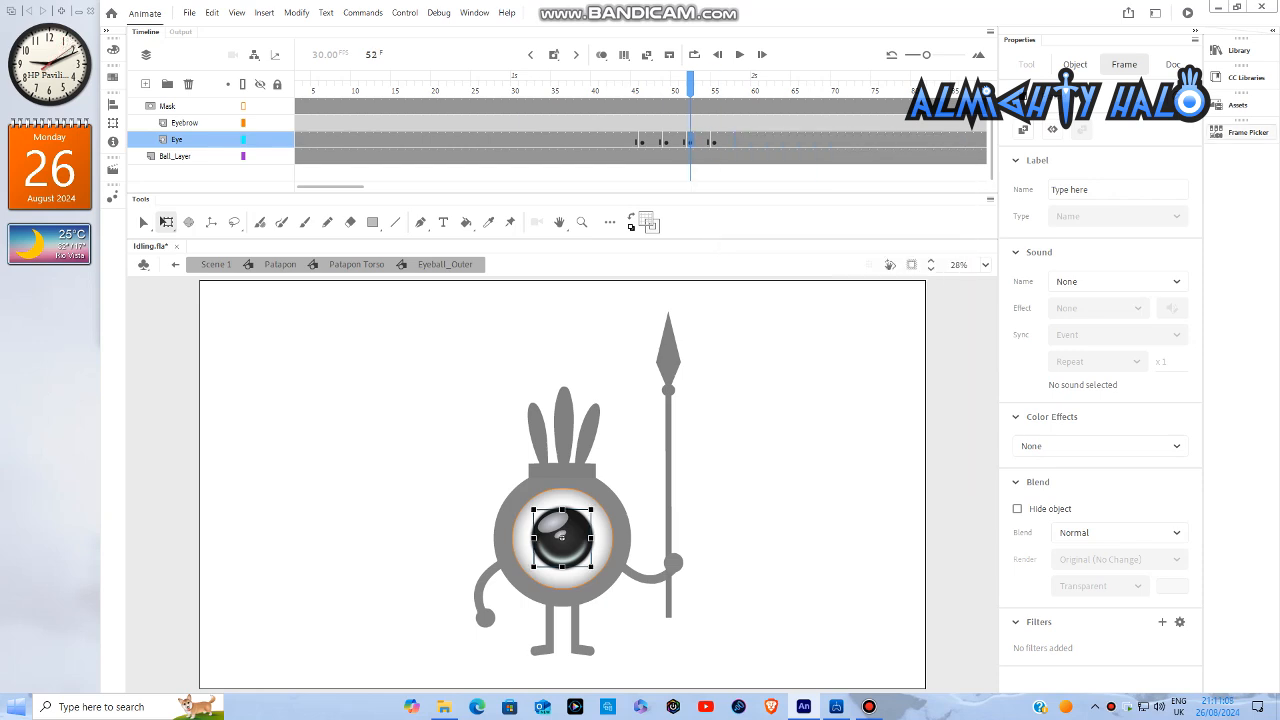
pyautogui.click(1245, 132)
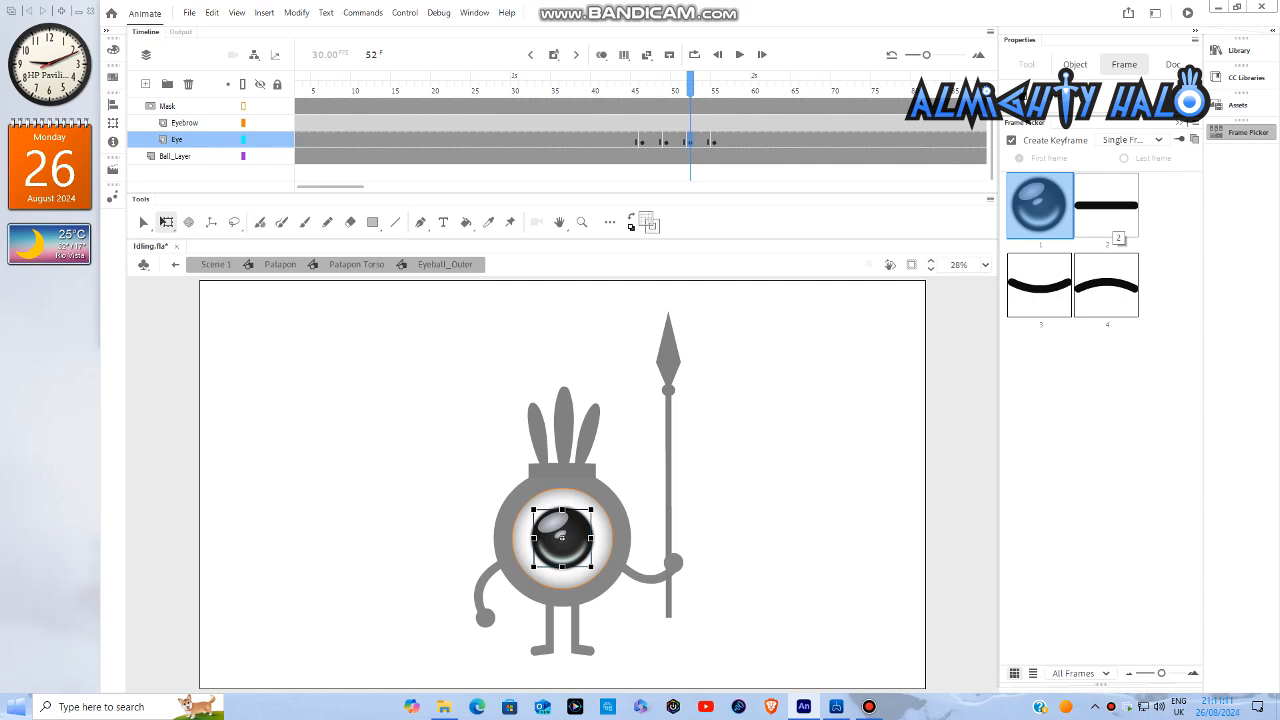
pyautogui.click(1105, 207)
pyautogui.click(1245, 132)
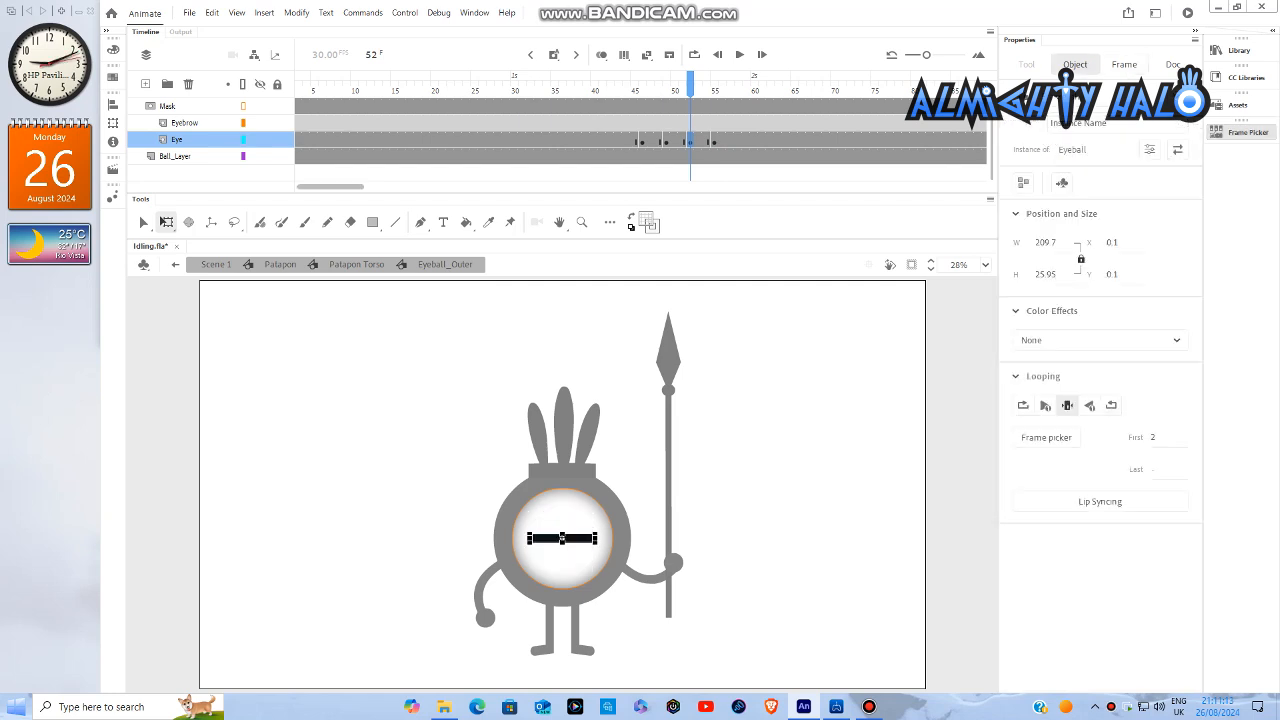
# - Go back through Patapon Torso to reopen Eyeball_Outer at frame 124, and insert Eye layer keyframes at frames 124 and 127
pyautogui.click(356, 265)
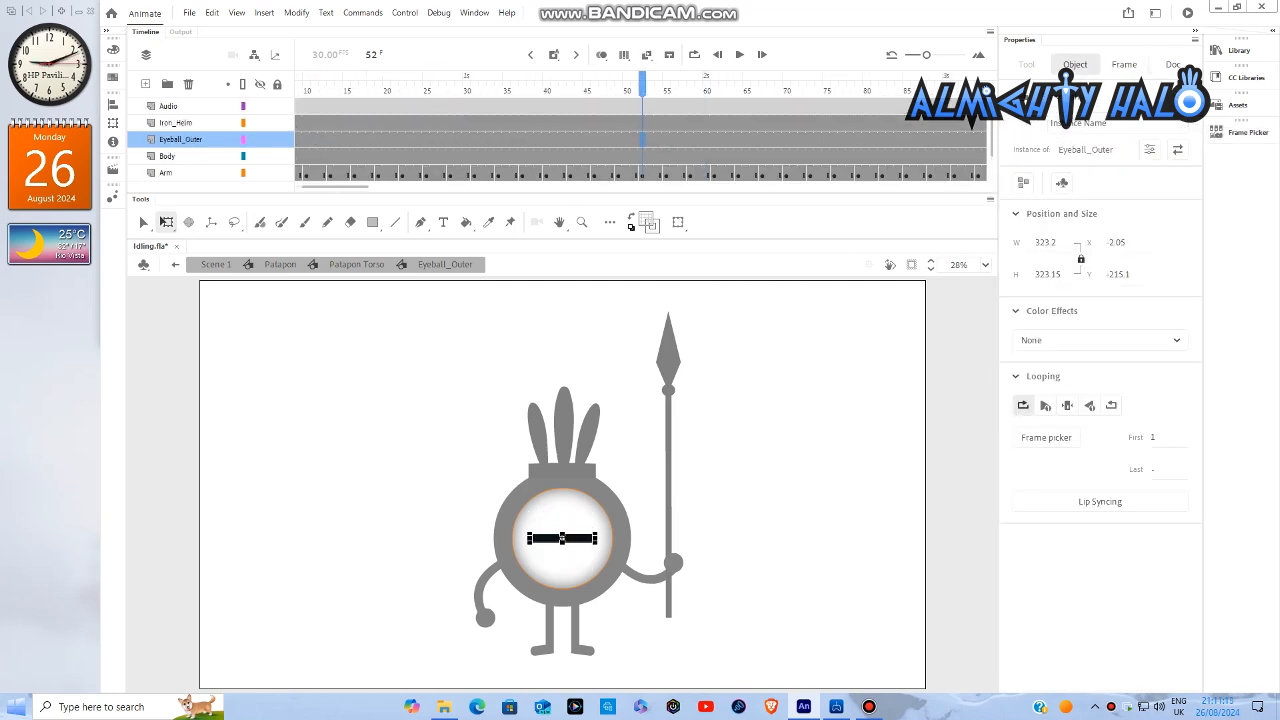
pyautogui.moveTo(335, 187); pyautogui.dragTo(385, 187)
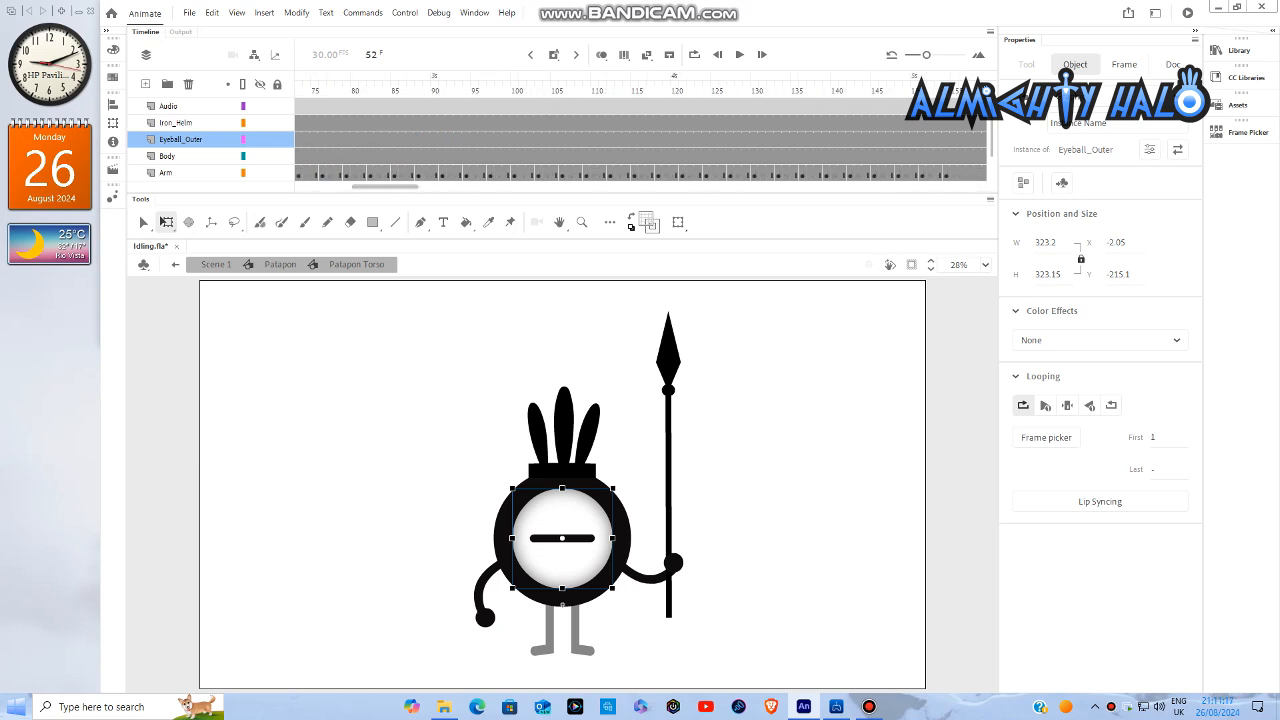
pyautogui.moveTo(714, 86); pyautogui.dragTo(706, 86)
pyautogui.doubleClick(562, 540)
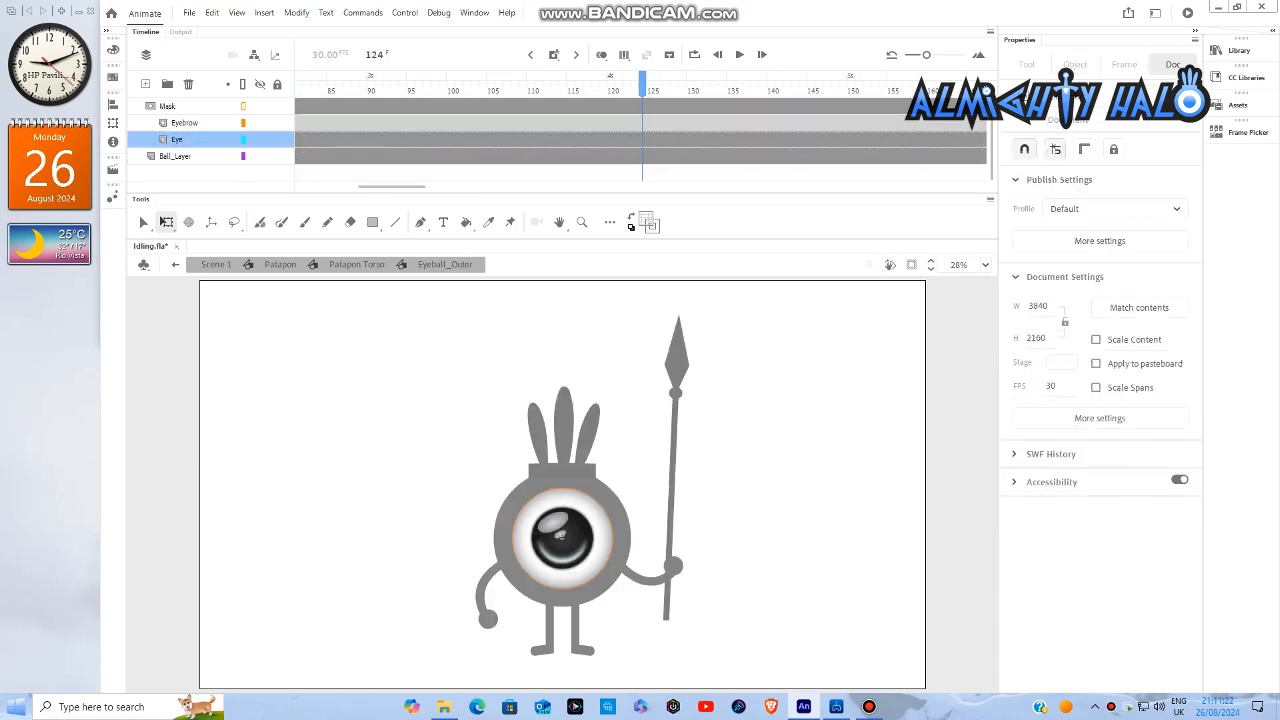
pyautogui.rightClick(642, 140)
pyautogui.click(680, 246)
pyautogui.rightClick(666, 136)
pyautogui.click(666, 92)
pyautogui.rightClick(666, 141)
pyautogui.click(700, 248)
# - Switch the eyeball at frame 124 to closed-eye pose 2
pyautogui.click(642, 140)
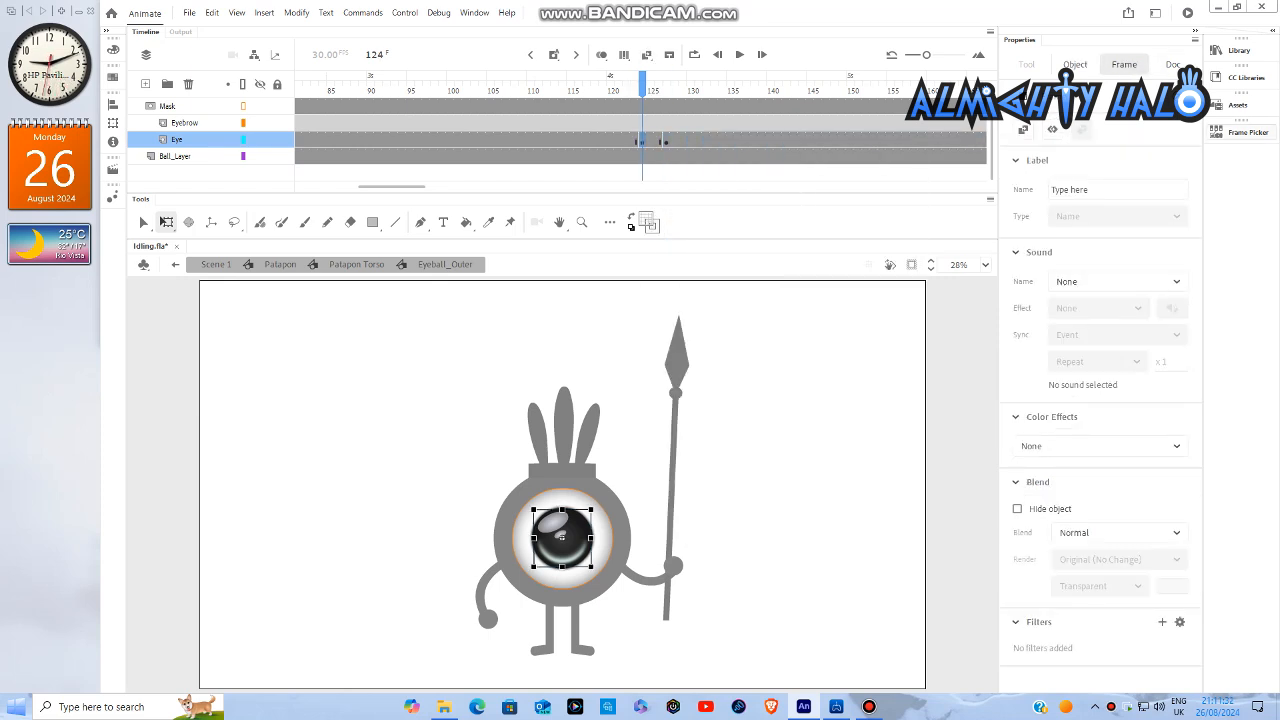
pyautogui.click(1248, 132)
pyautogui.click(1107, 205)
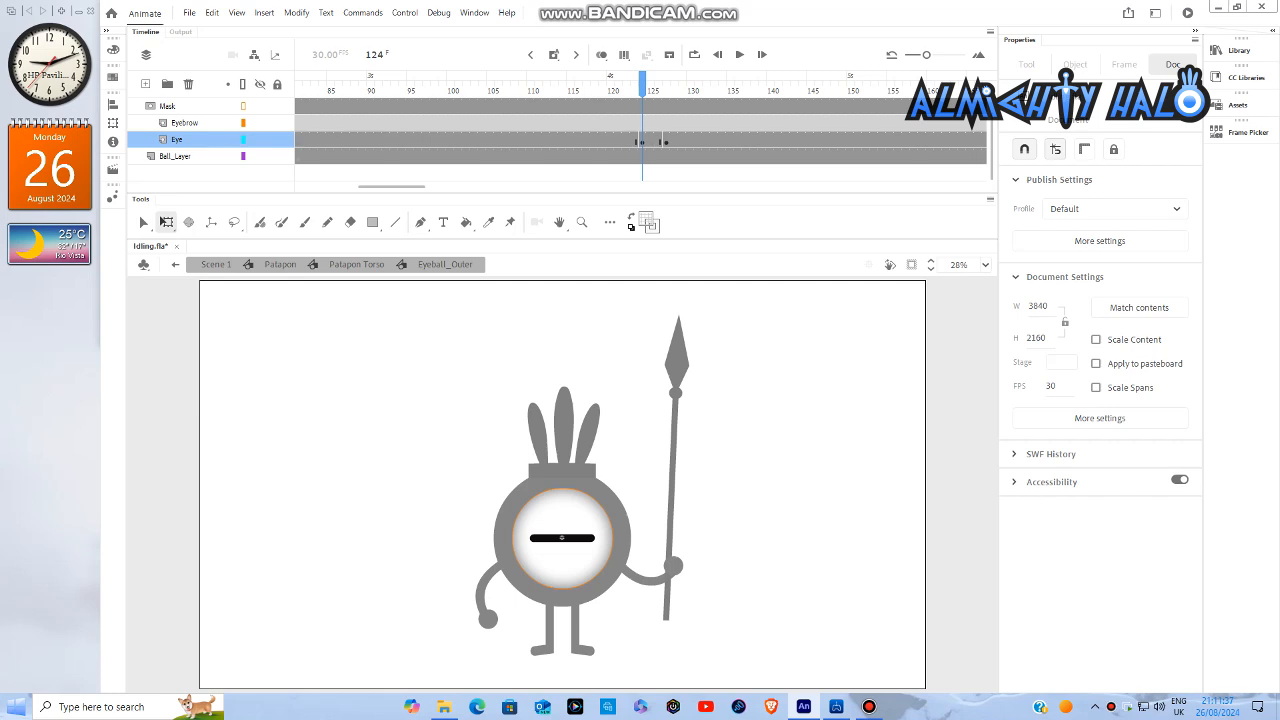
# - Return to Scene 1 and play the idle animation with its blinks from frame 1
pyautogui.doubleClick(800, 440)
pyautogui.doubleClick(800, 440)
pyautogui.doubleClick(800, 440)
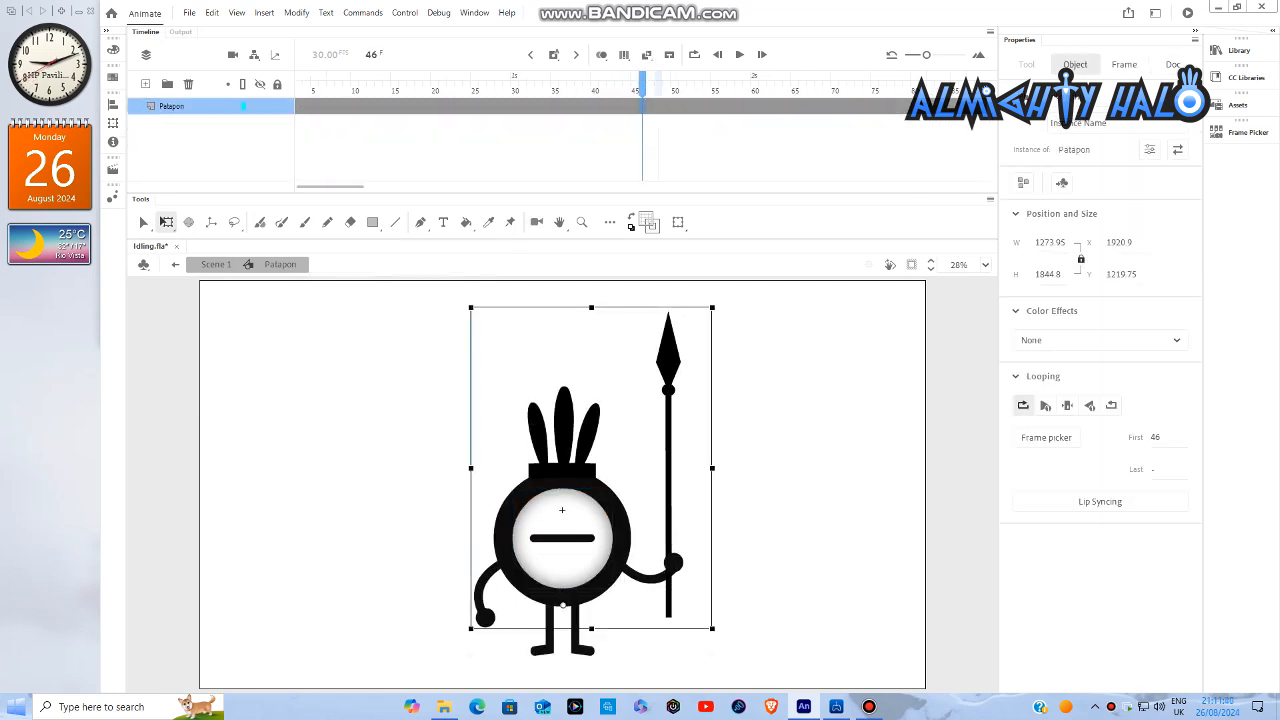
pyautogui.click(800, 440)
pyautogui.moveTo(330, 187); pyautogui.dragTo(326, 187)
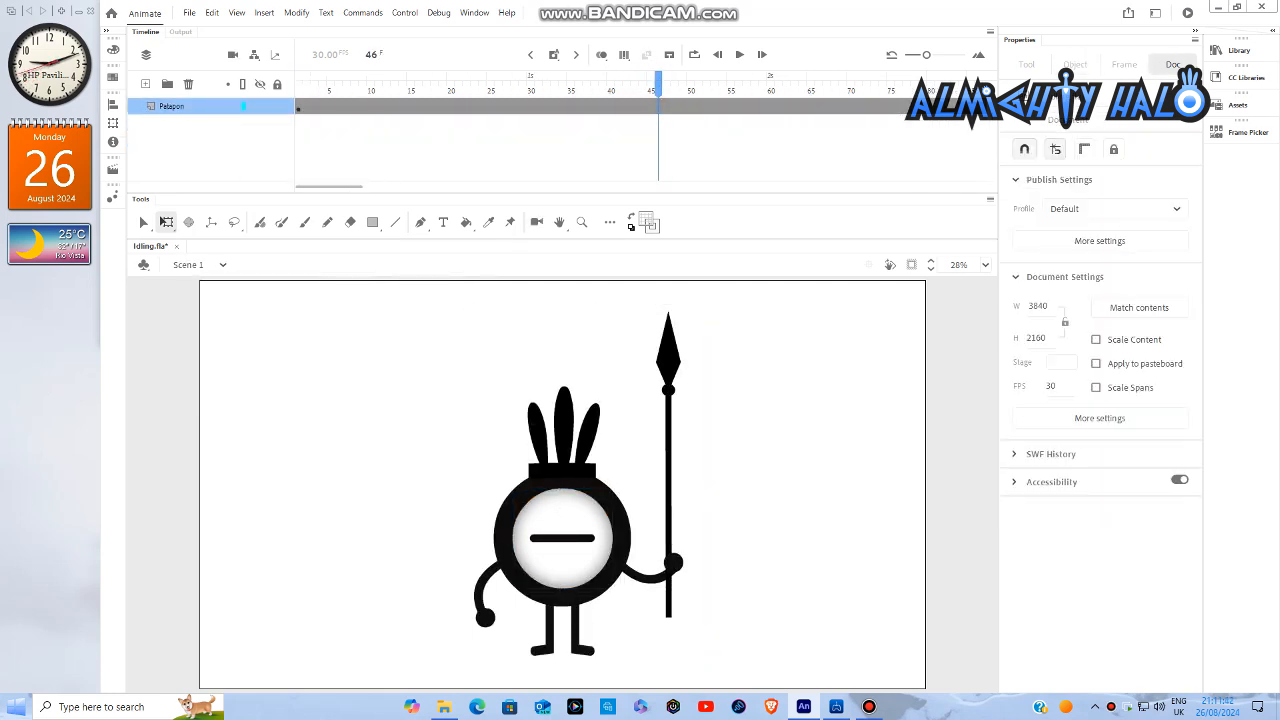
pyautogui.click(298, 86)
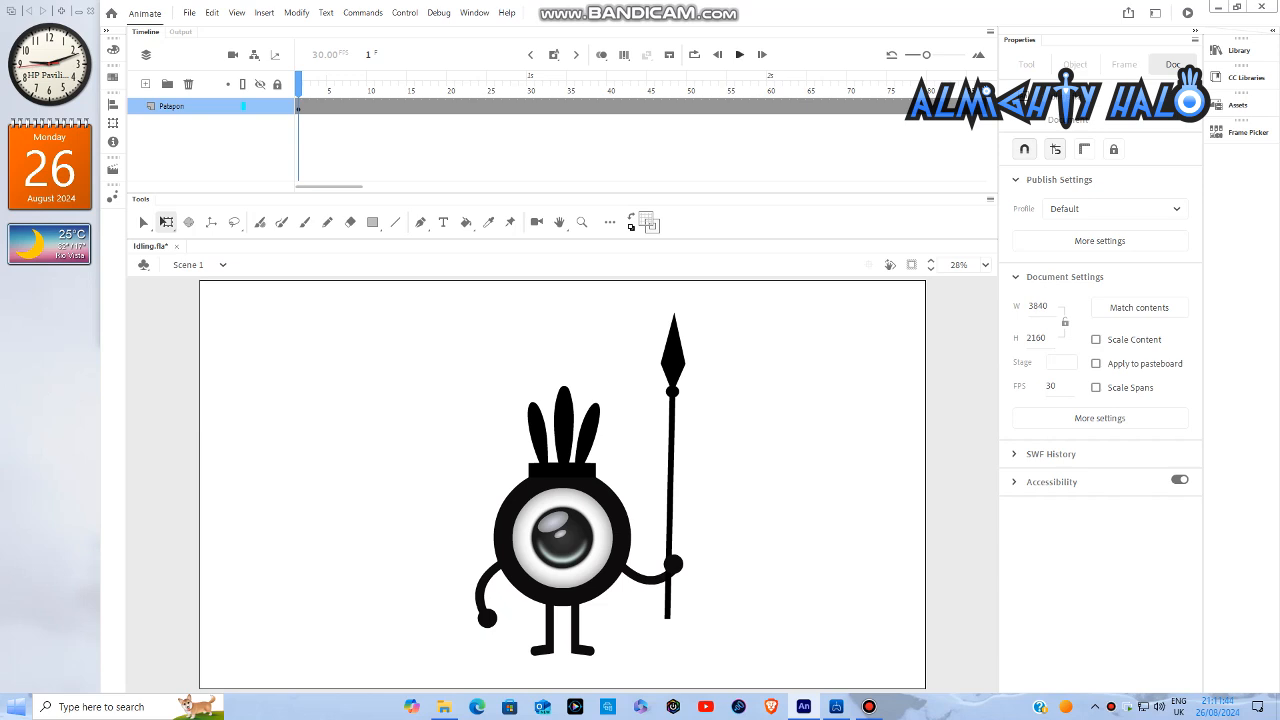
pyautogui.click(740, 55)
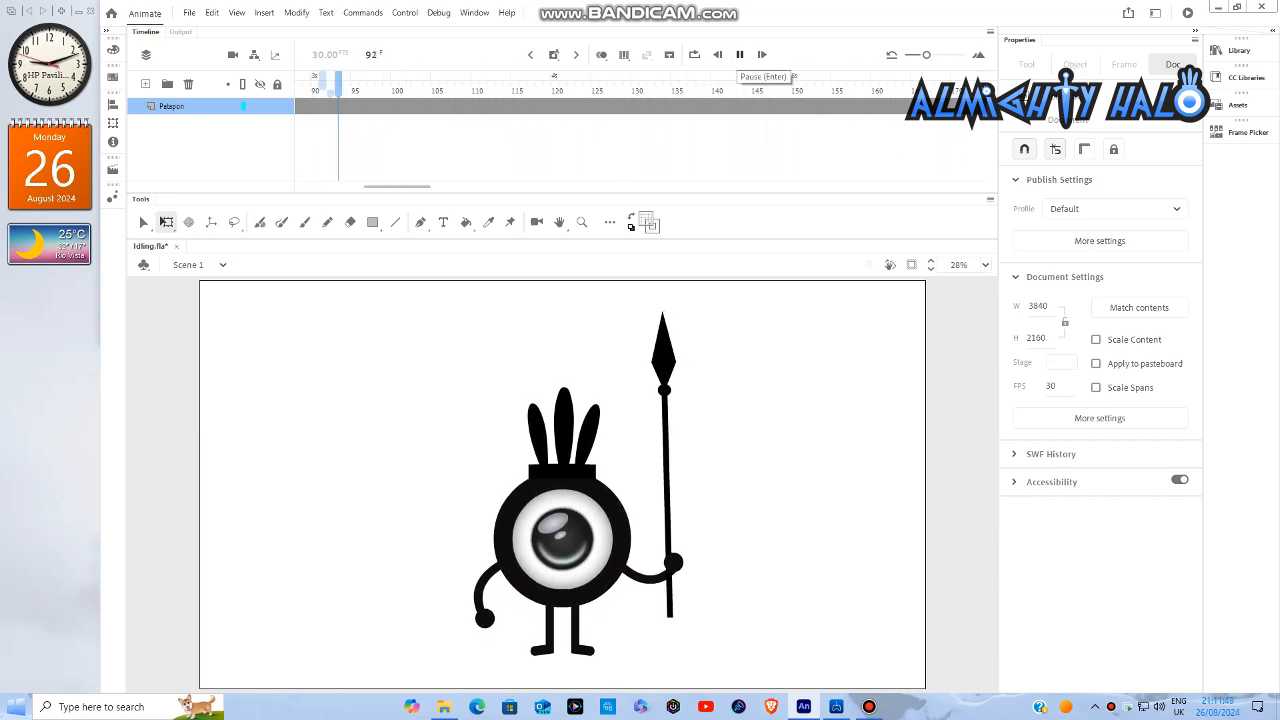
pyautogui.click(740, 55)
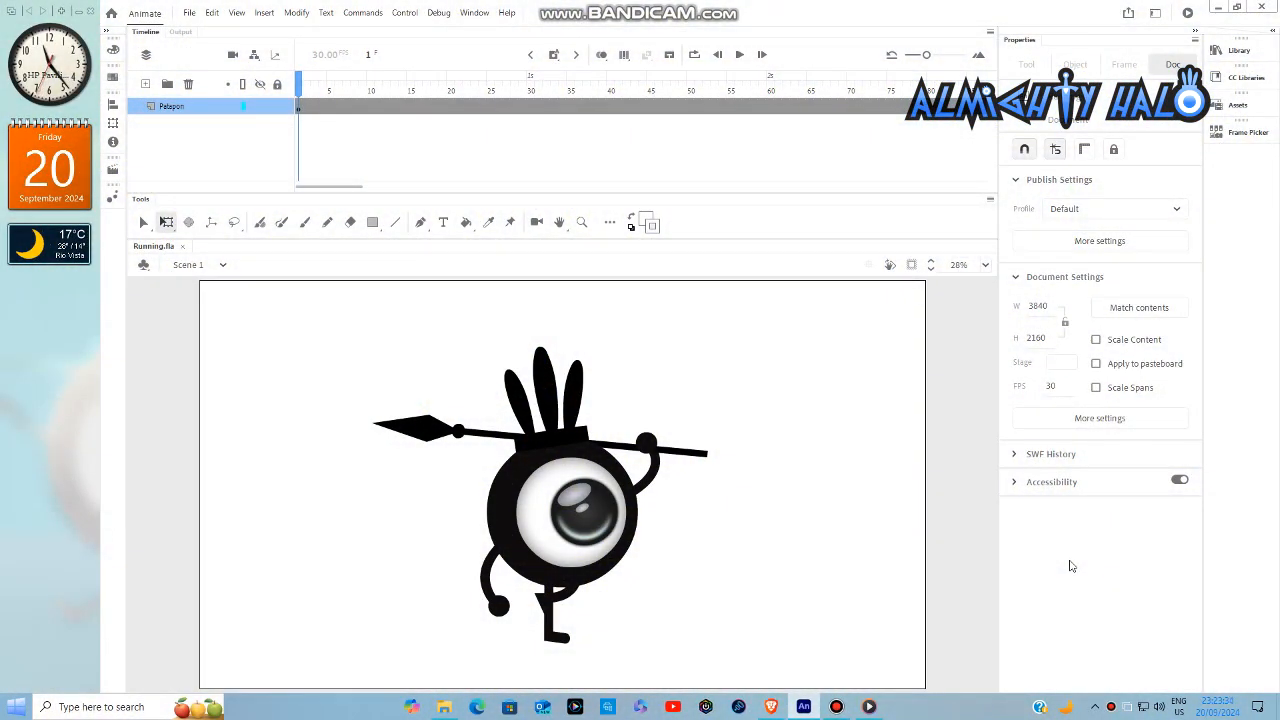
# - Open the Patapon symbol and set the standing leg's run-cycle graphic to Loop, starting from frame 1
pyautogui.click(608, 568)
pyautogui.doubleClick(610, 566)
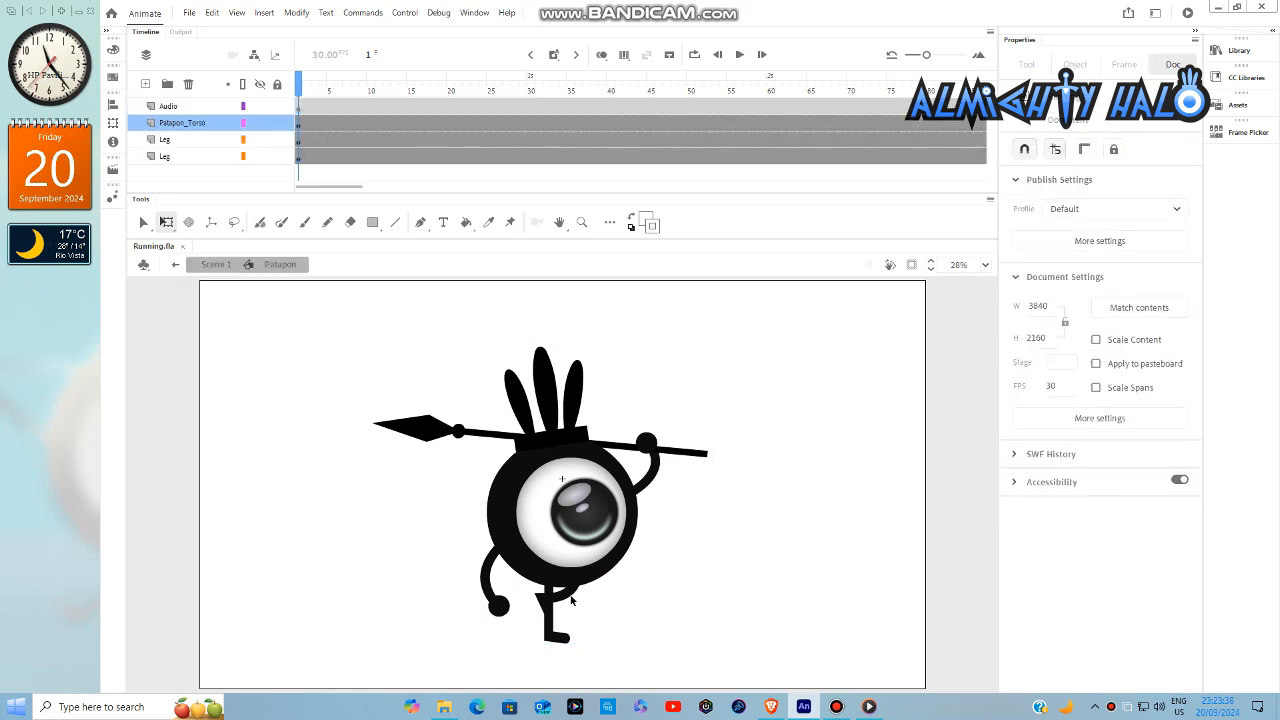
pyautogui.click(557, 643)
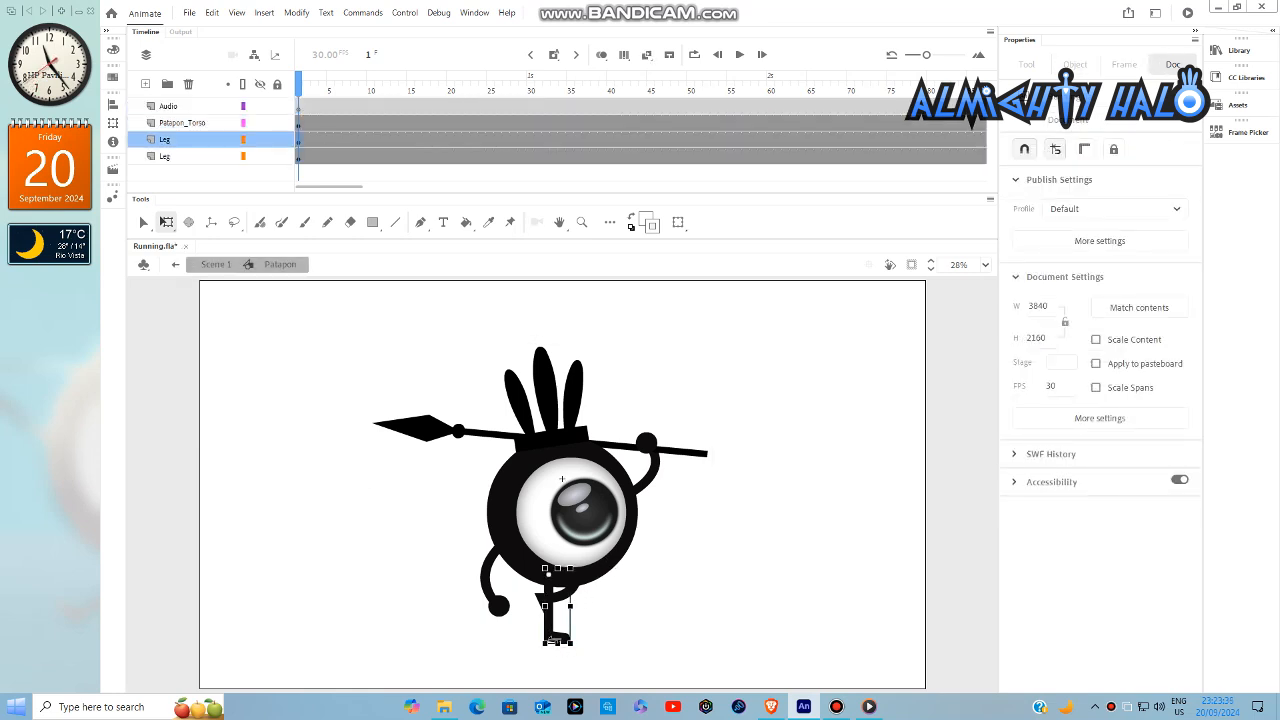
pyautogui.click(1246, 136)
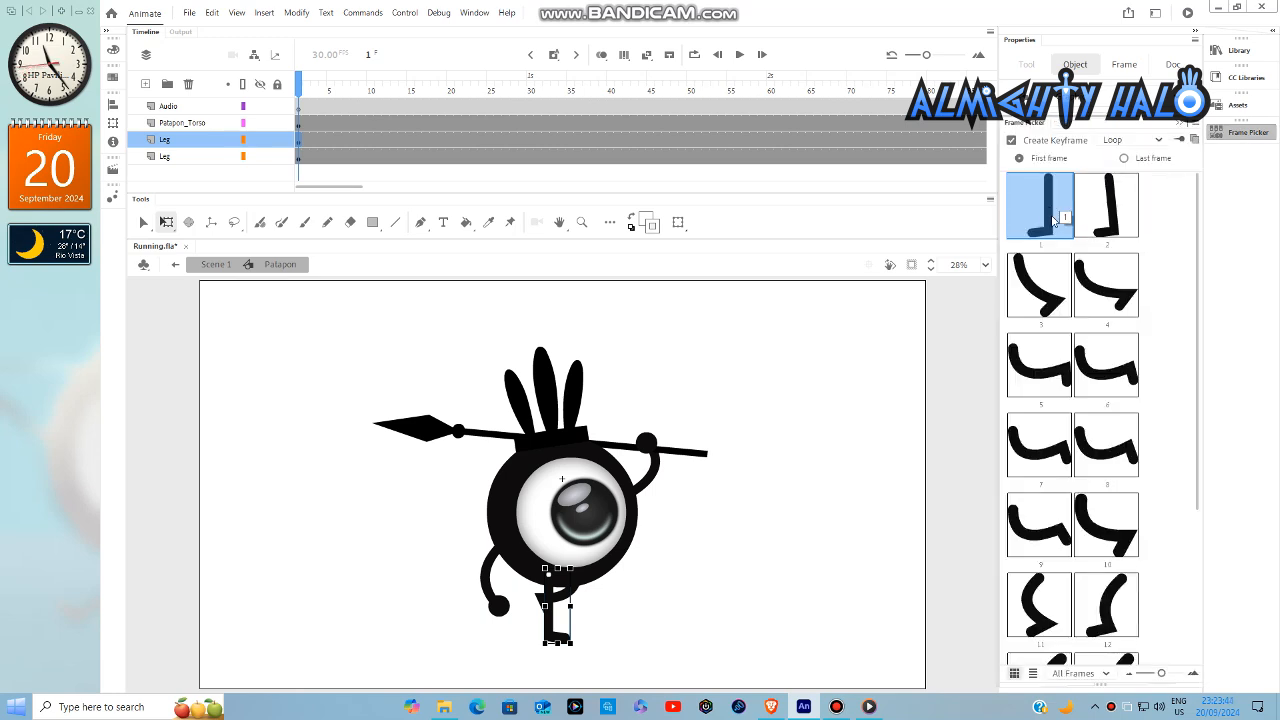
pyautogui.click(1137, 142)
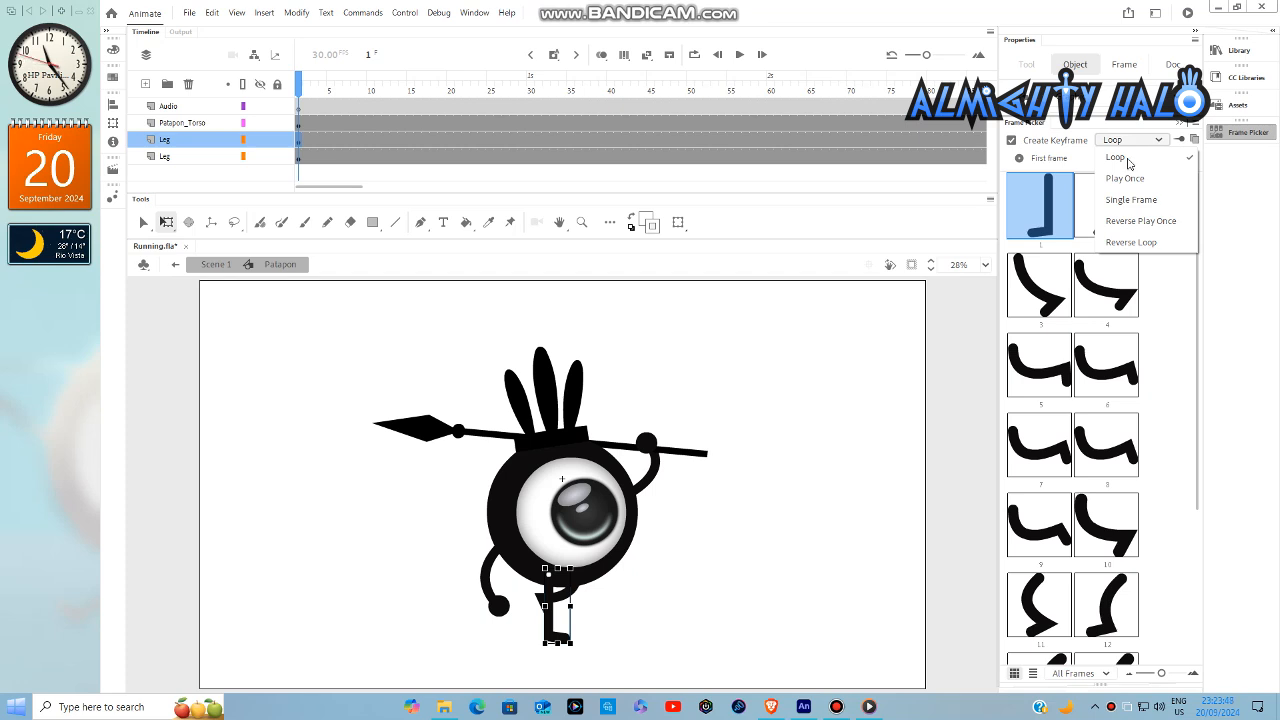
pyautogui.click(1128, 163)
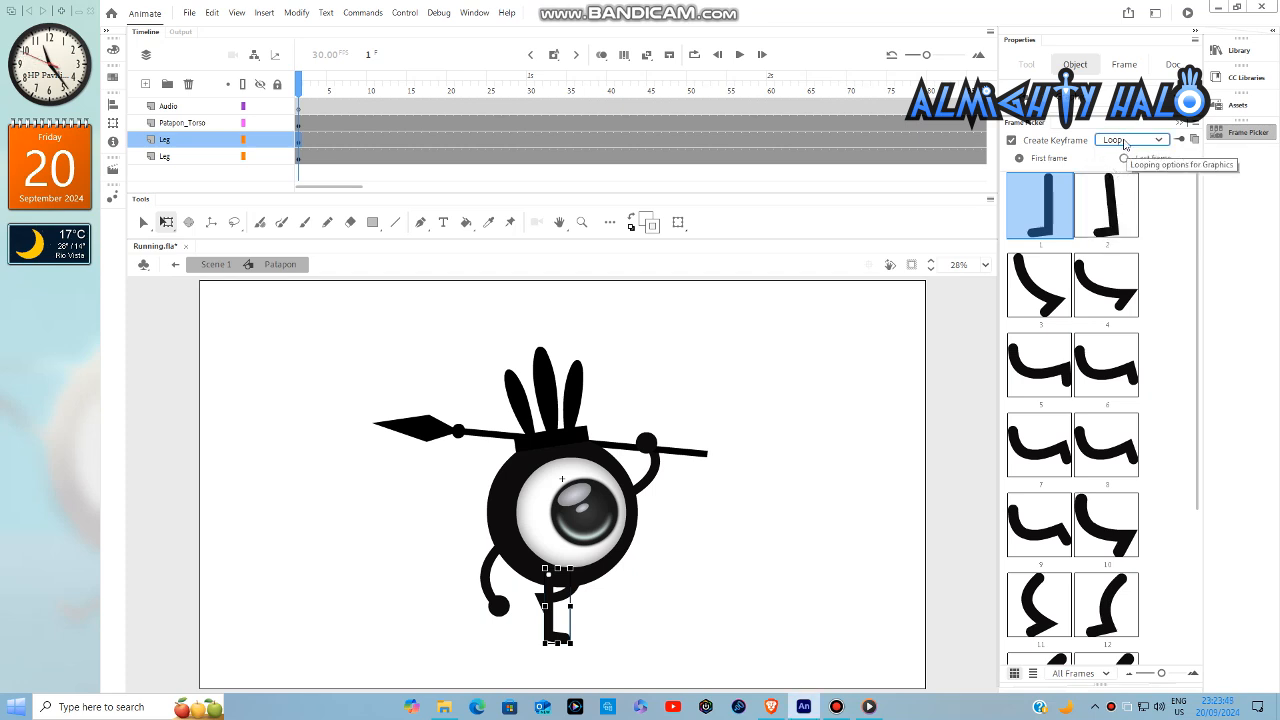
pyautogui.click(1236, 135)
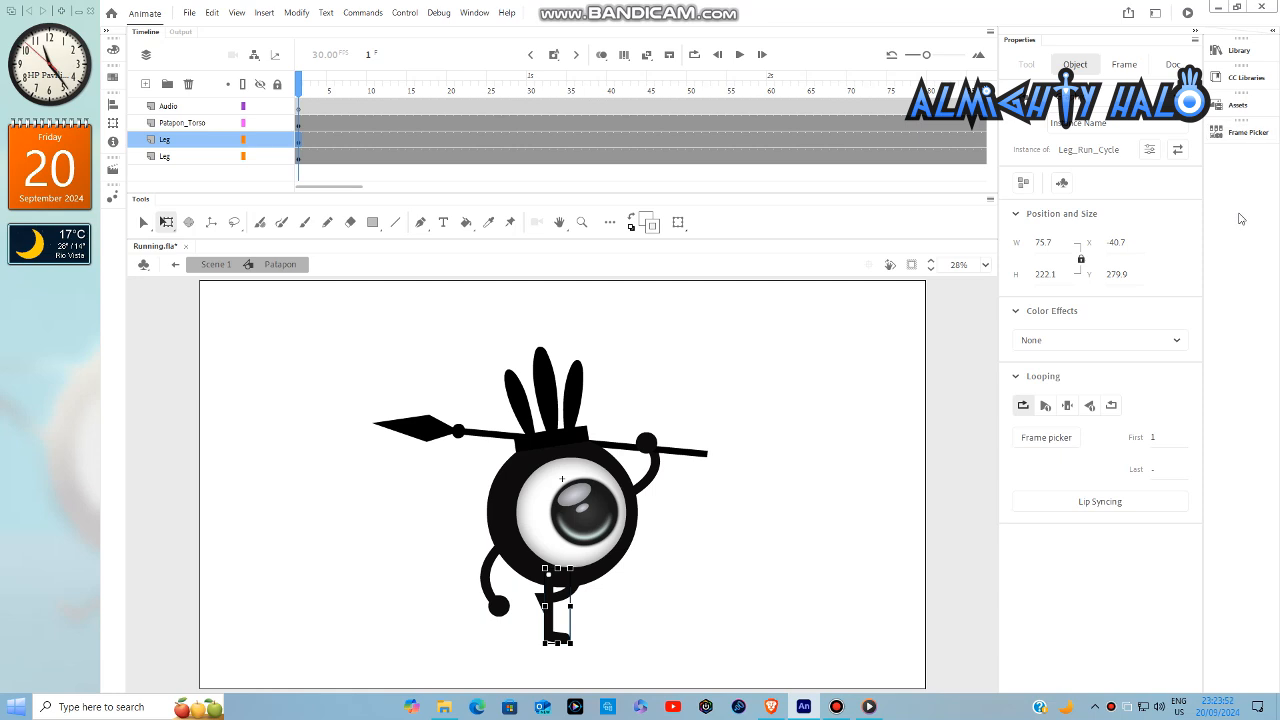
pyautogui.click(601, 605)
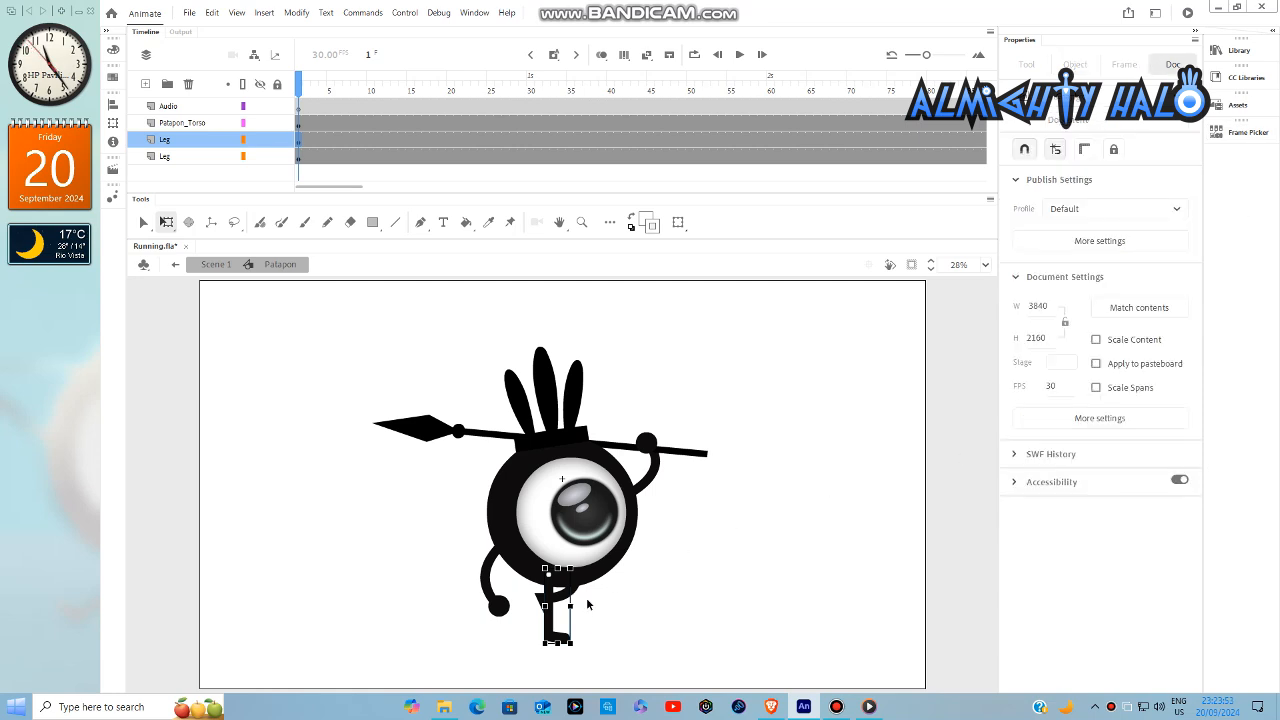
# - Set the raised leg's run-cycle graphic on the lower Leg layer to Loop, starting from frame 10
pyautogui.click(574, 597)
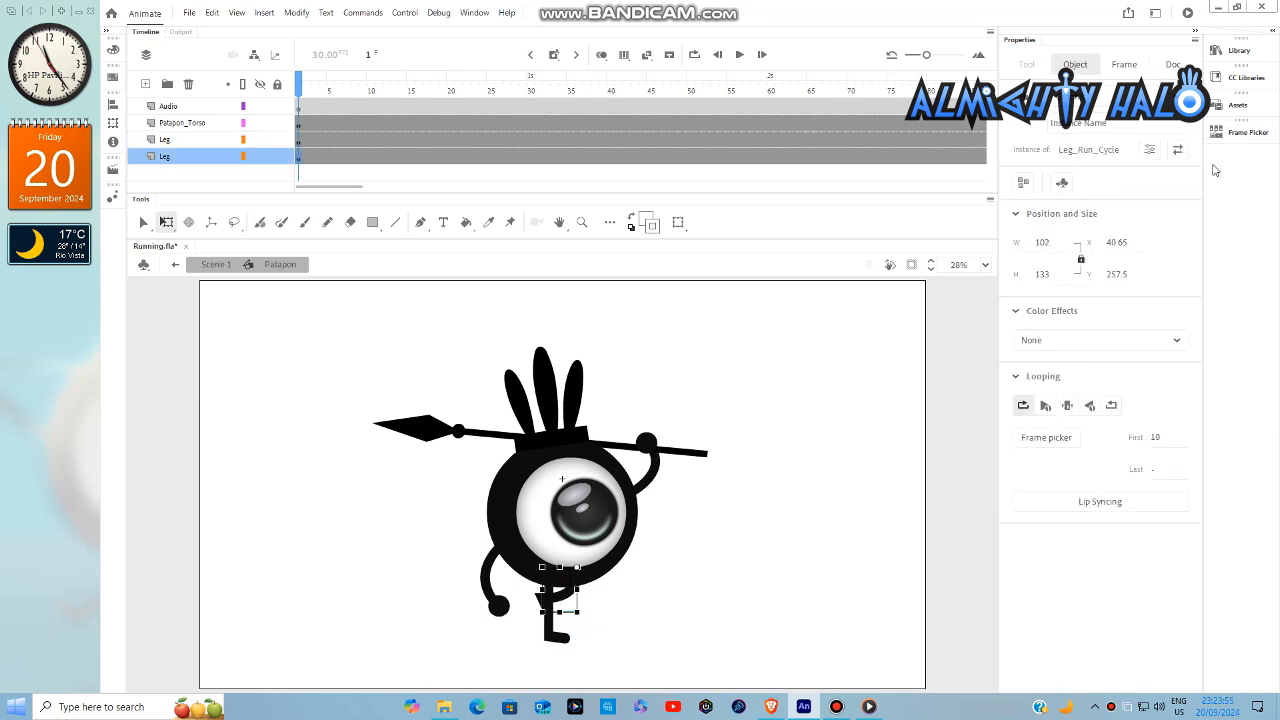
pyautogui.click(1245, 135)
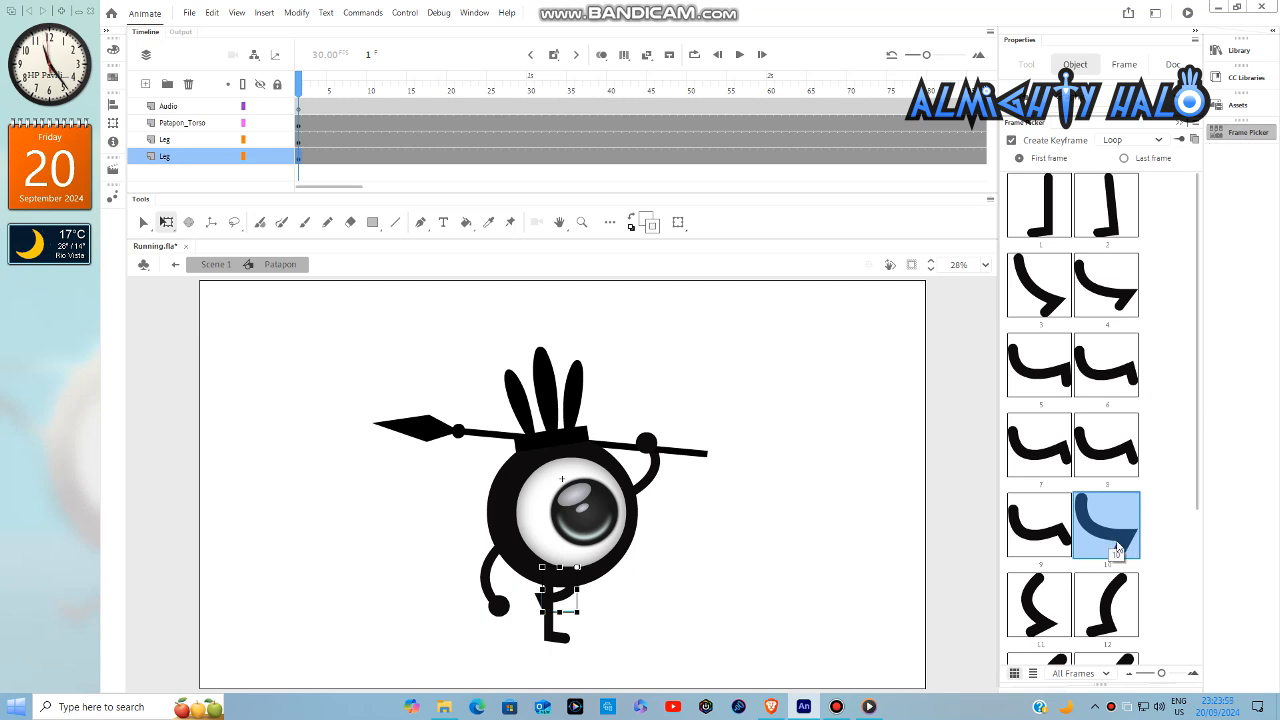
pyautogui.click(1158, 142)
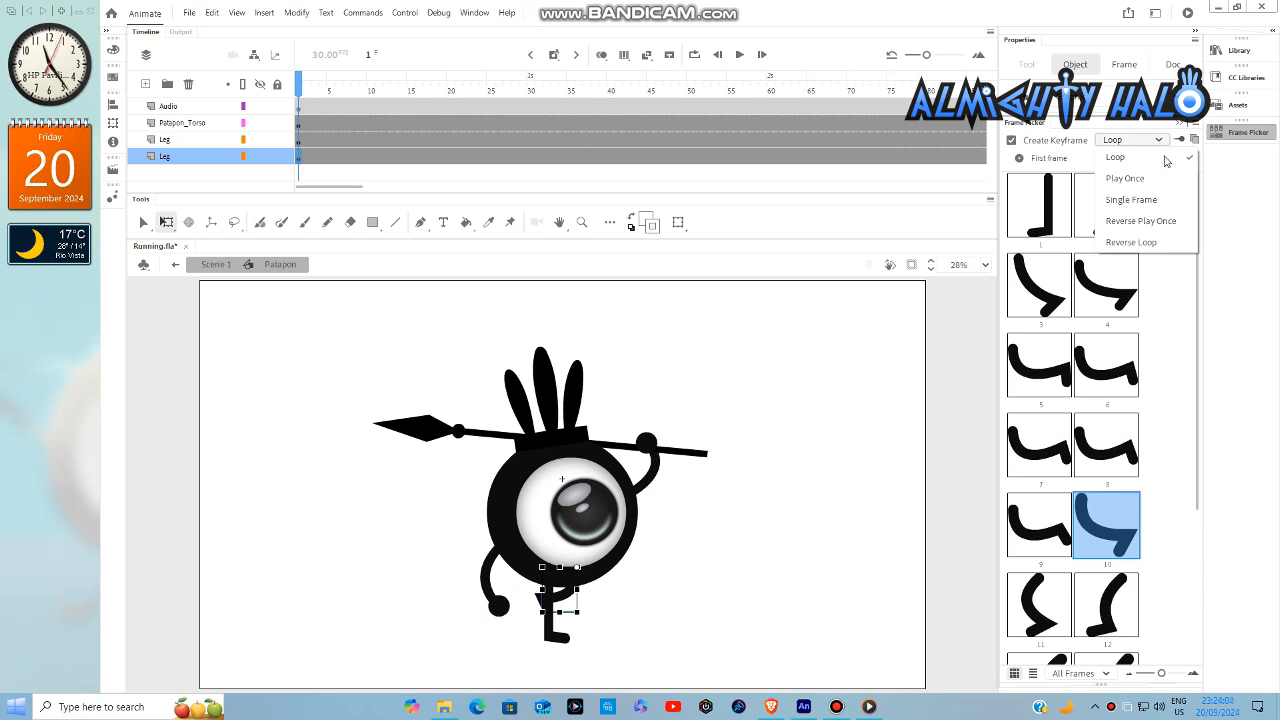
pyautogui.click(1165, 162)
pyautogui.click(806, 470)
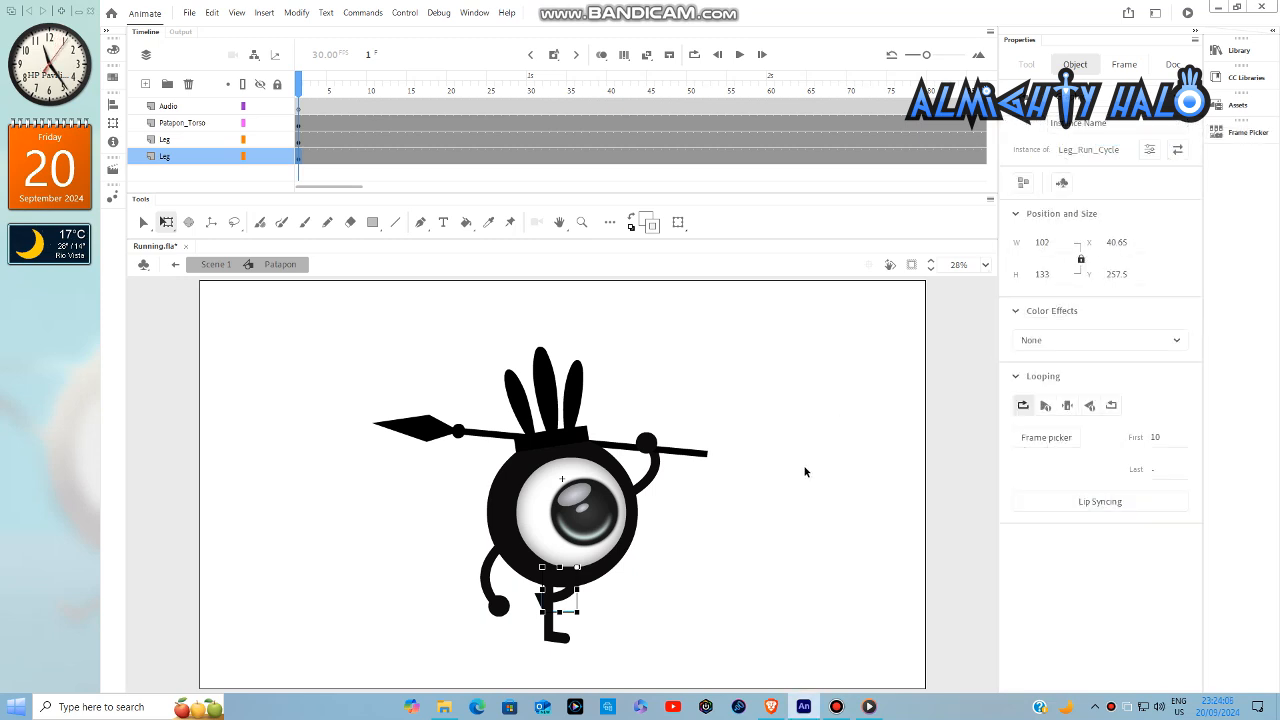
# - Play the leg run cycle inside the Patapon symbol from frame 1 and pause it
pyautogui.click(741, 56)
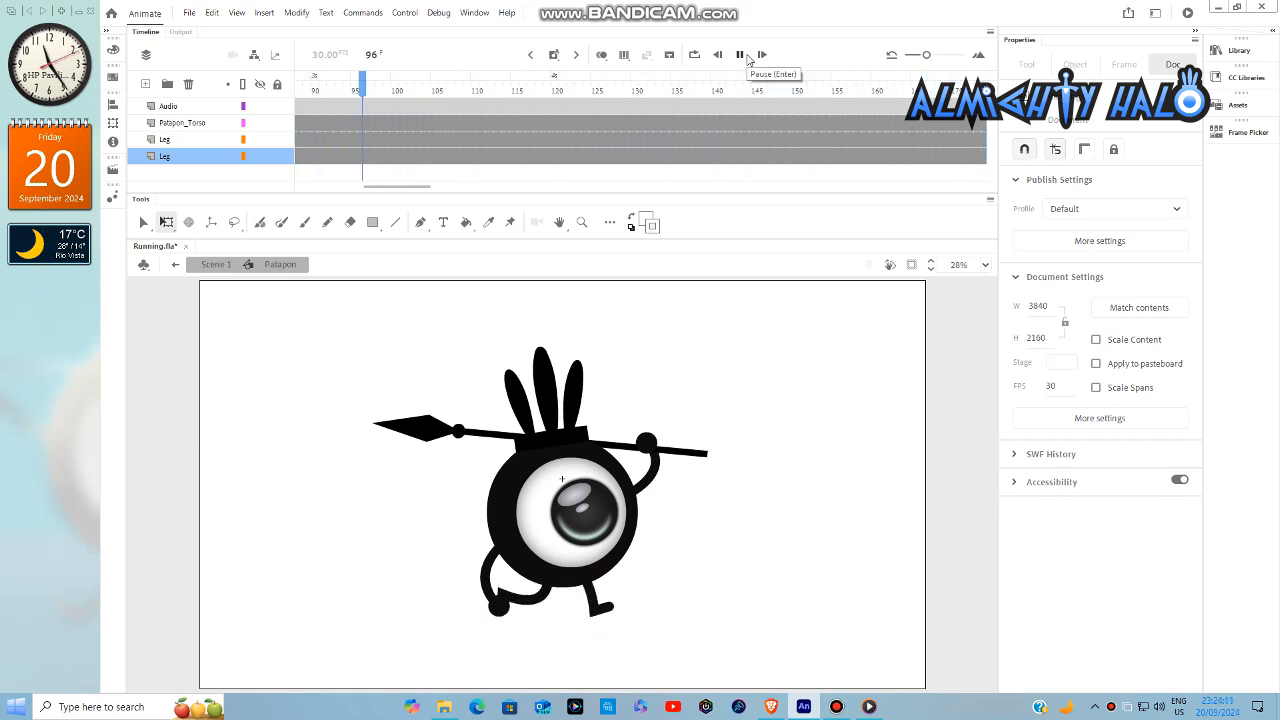
pyautogui.click(741, 56)
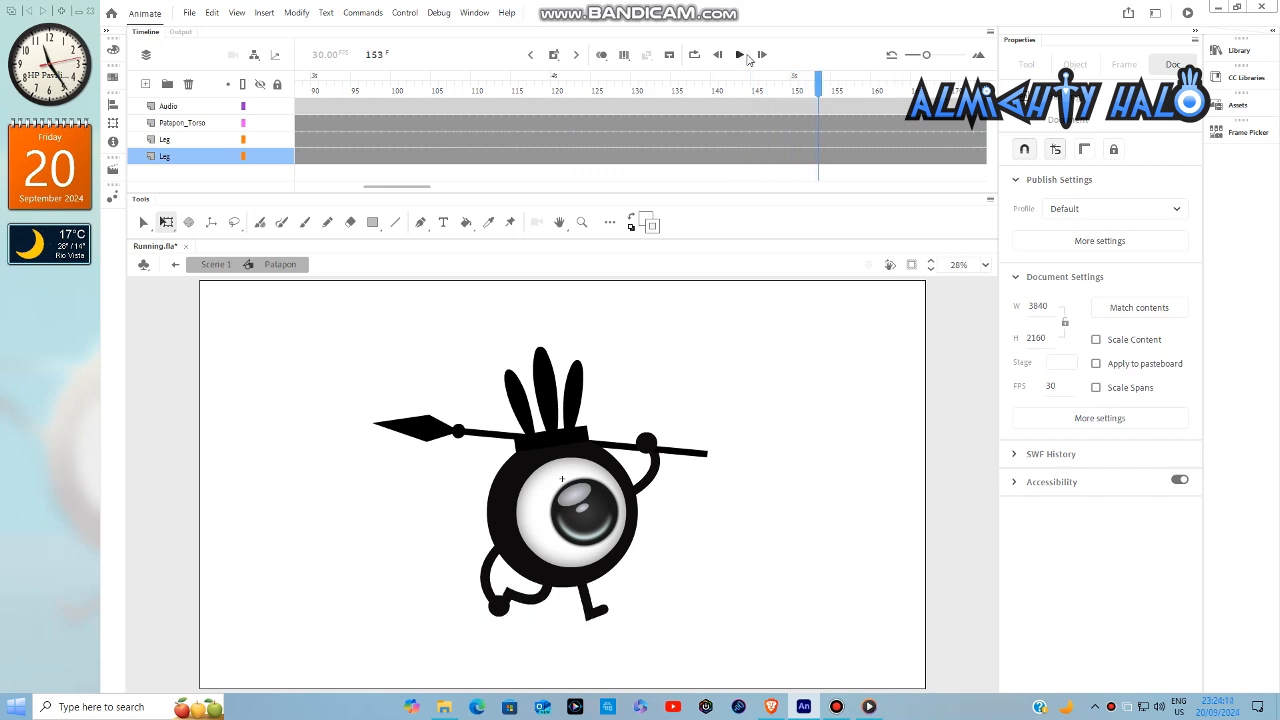
pyautogui.click(292, 184)
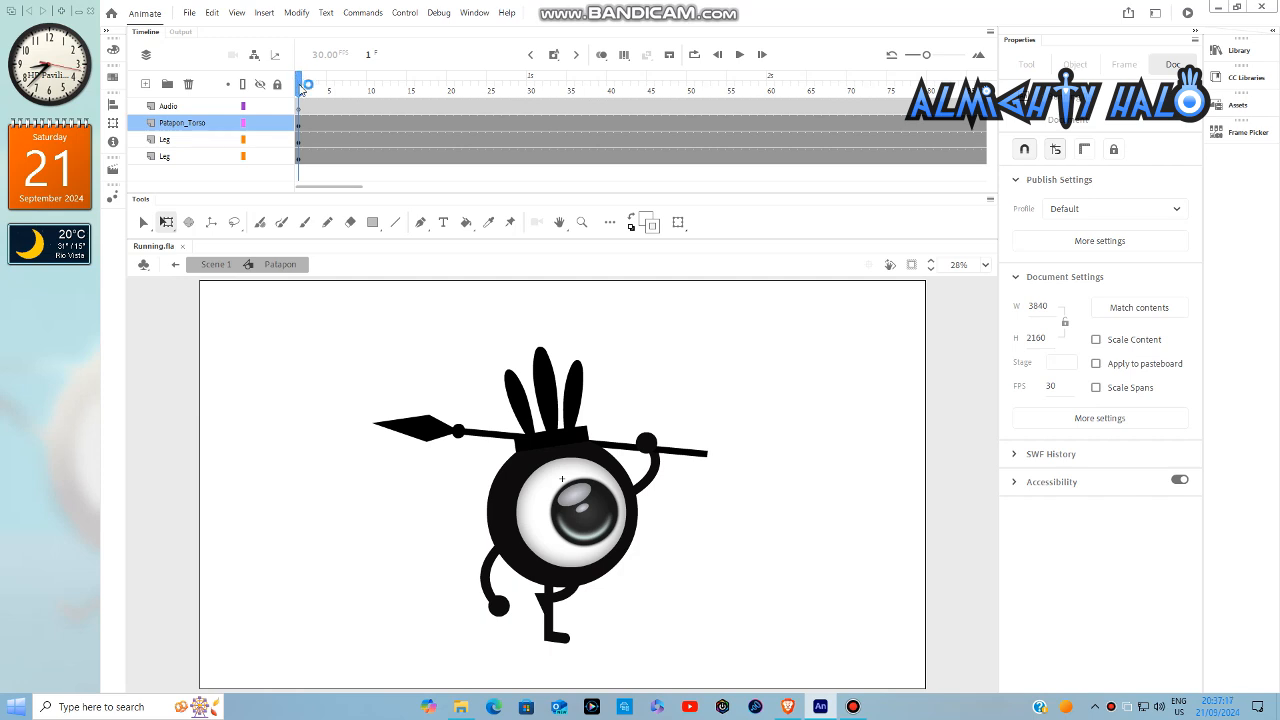
# - Keyframe the torso rotated slightly counterclockwise at frame 8 and slightly clockwise at frame 16
pyautogui.moveTo(298, 88); pyautogui.dragTo(355, 90)
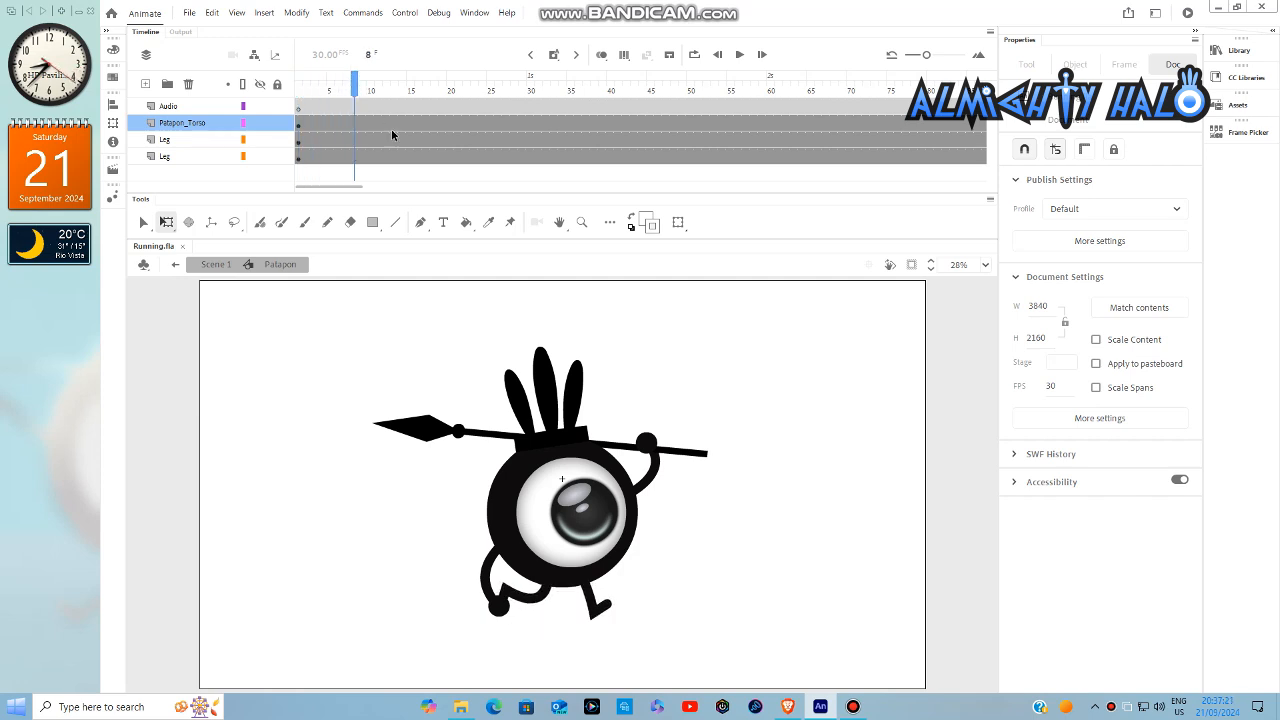
pyautogui.click(570, 450)
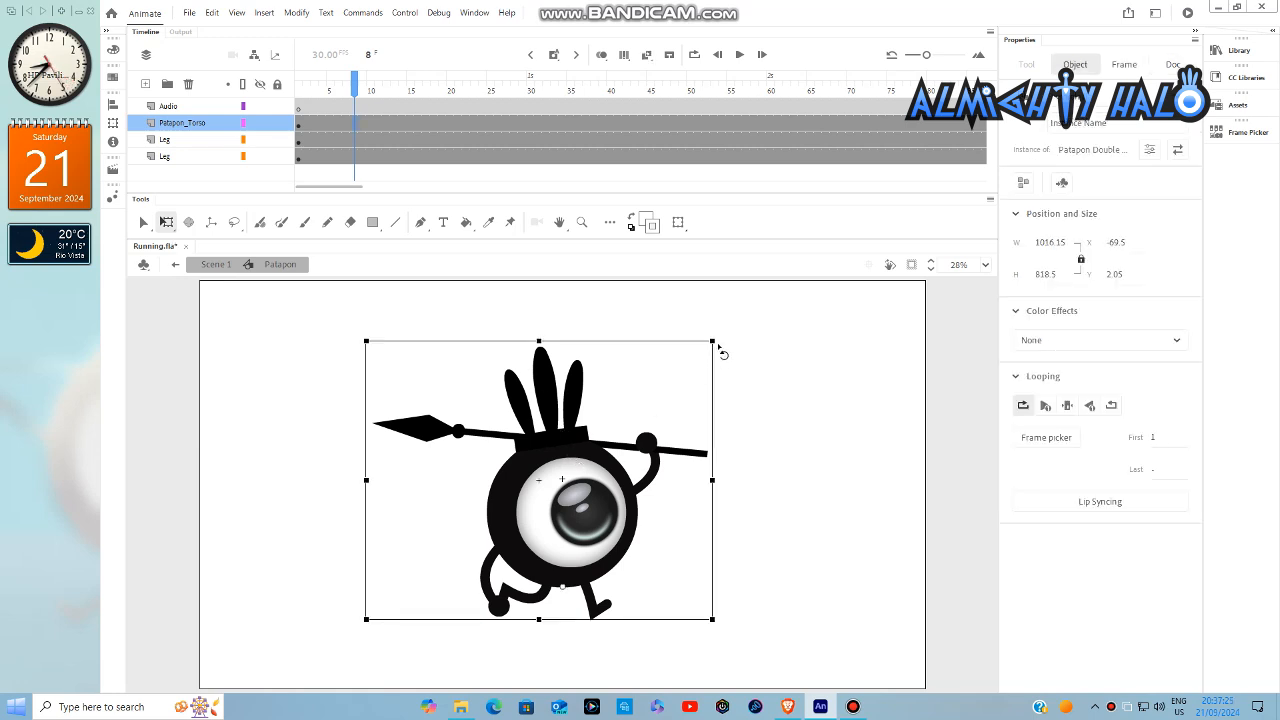
pyautogui.moveTo(723, 353); pyautogui.dragTo(708, 348)
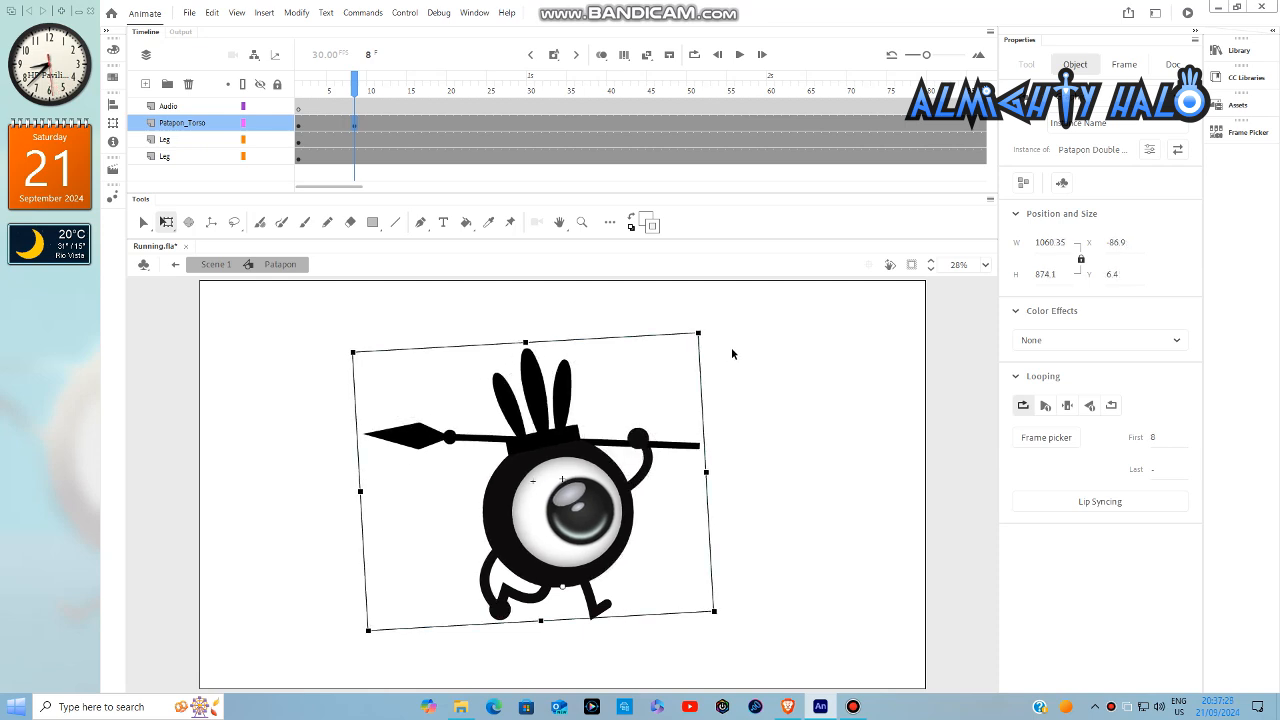
pyautogui.moveTo(367, 90); pyautogui.dragTo(418, 90)
pyautogui.click(600, 465)
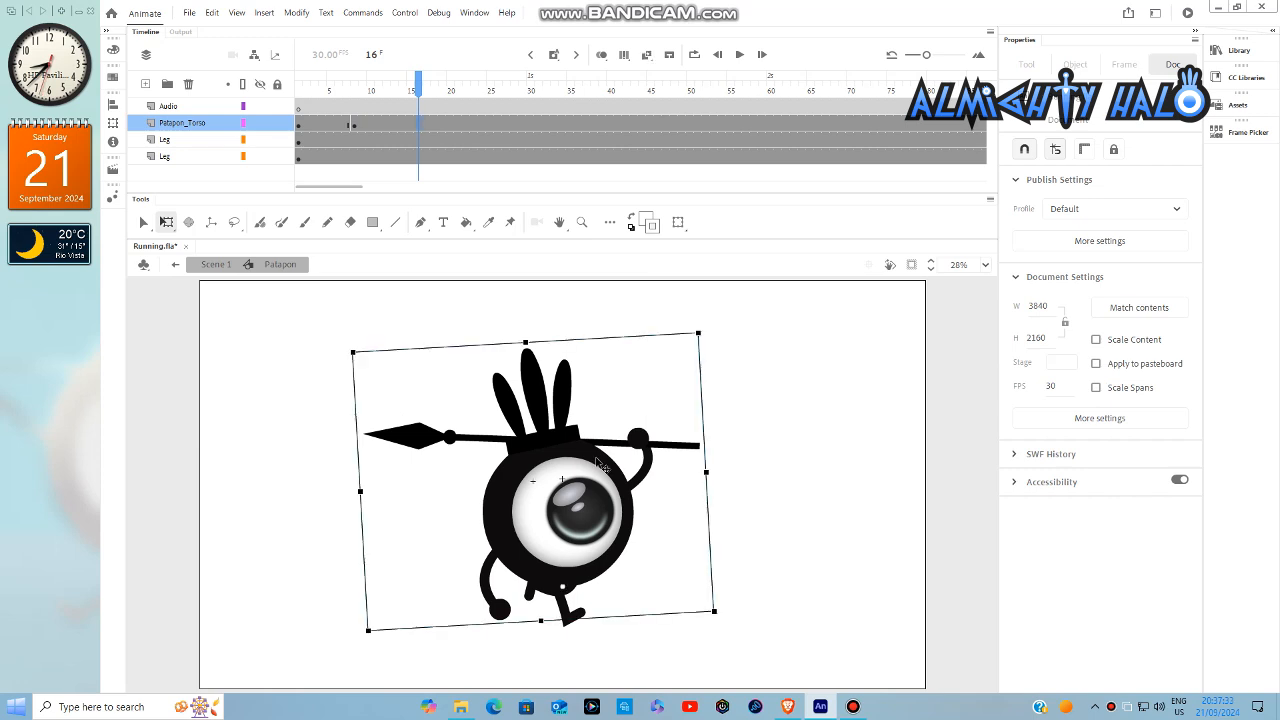
pyautogui.moveTo(718, 337); pyautogui.dragTo(736, 343)
# - Keyframe the torso rotated slightly counterclockwise at frame 25 and slightly clockwise at frame 34
pyautogui.click(489, 90)
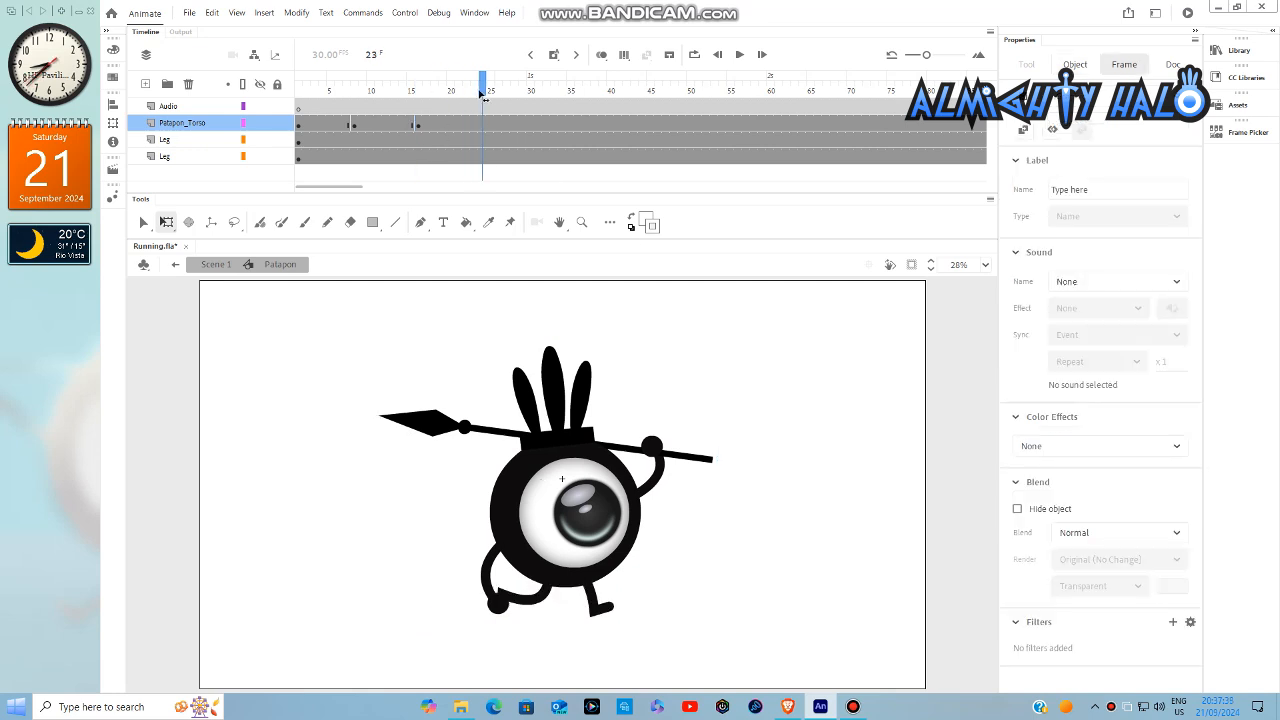
pyautogui.click(601, 398)
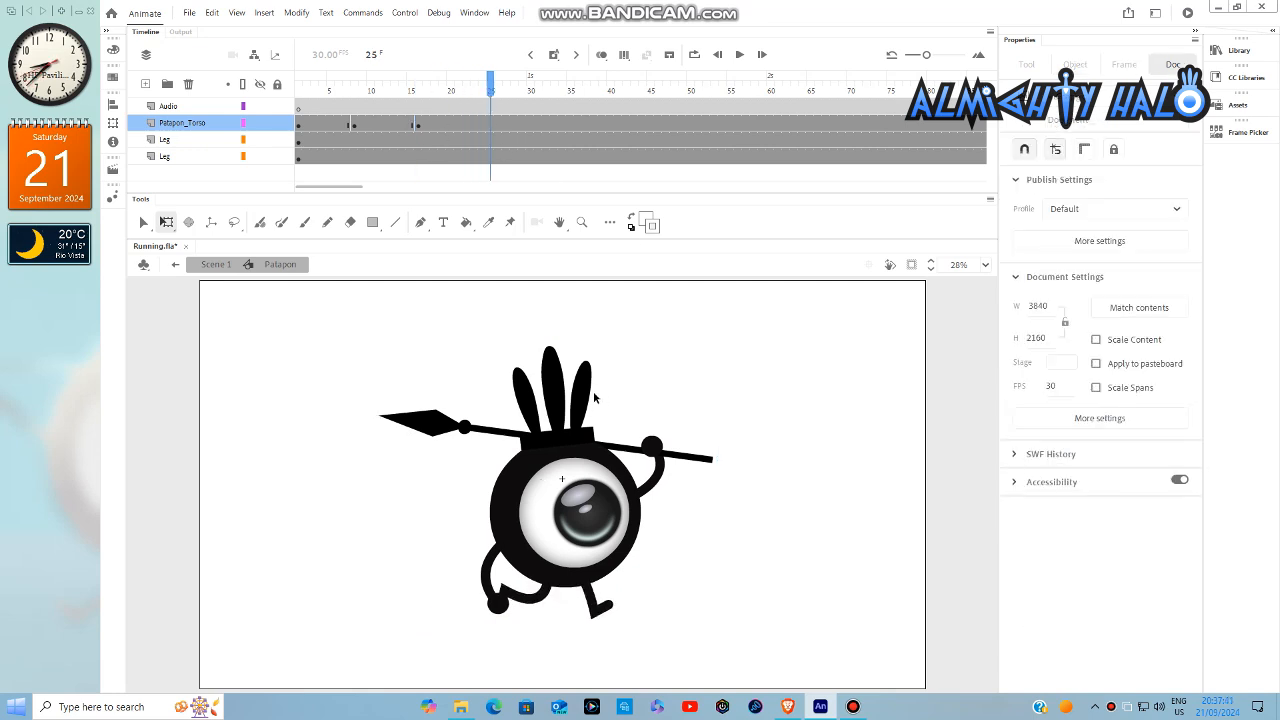
pyautogui.click(593, 398)
pyautogui.moveTo(723, 357); pyautogui.dragTo(706, 345)
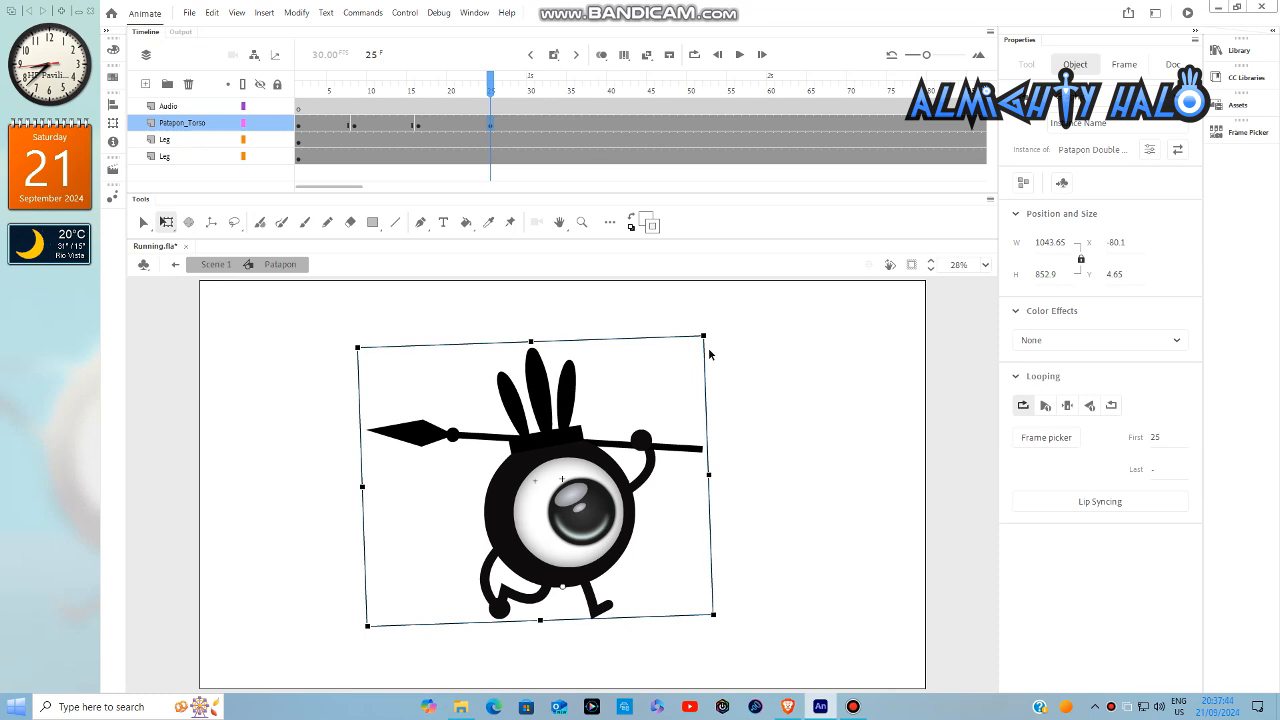
pyautogui.click(554, 90)
pyautogui.moveTo(553, 90); pyautogui.dragTo(561, 92)
pyautogui.press('F6')
pyautogui.click(574, 380)
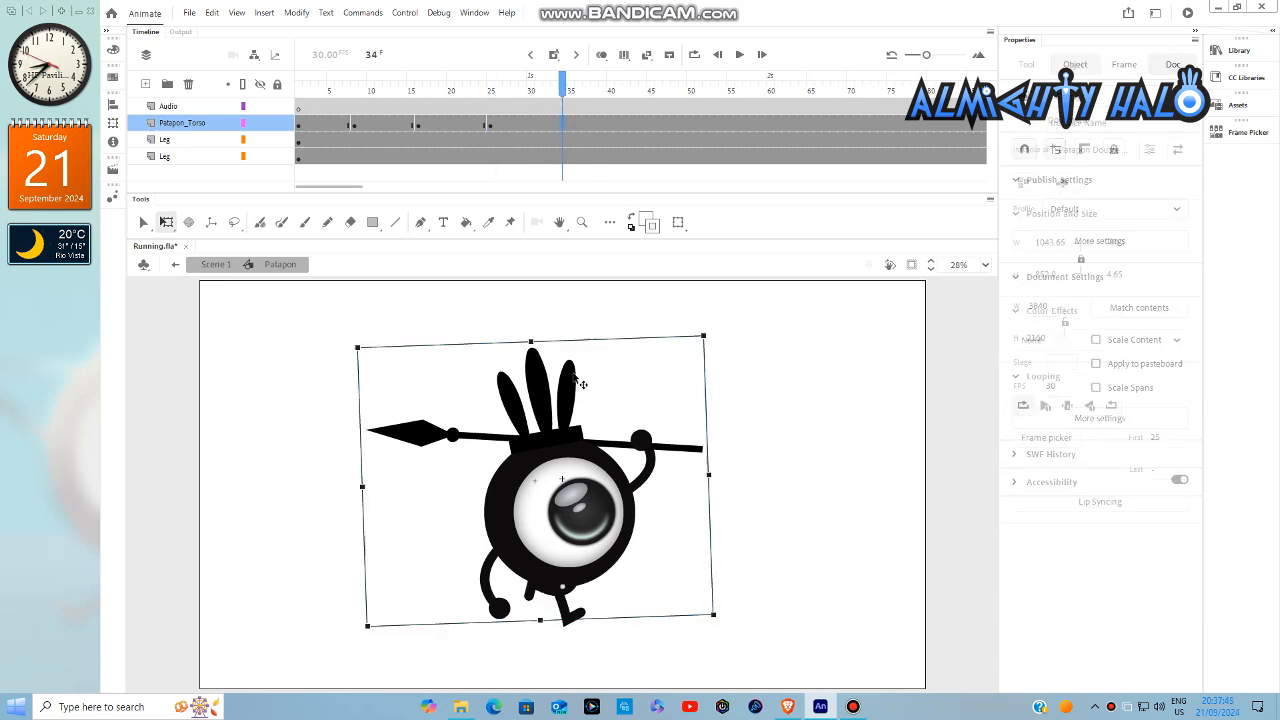
pyautogui.moveTo(724, 350); pyautogui.dragTo(736, 356)
# - Keyframe the torso rotated slightly counterclockwise at frame 42 and slightly clockwise at frame 51
pyautogui.moveTo(586, 91); pyautogui.dragTo(627, 99)
pyautogui.press('F6')
pyautogui.moveTo(712, 338)
pyautogui.mouseDown()
pyautogui.moveTo(723, 343)
pyautogui.moveTo(706, 340)
pyautogui.mouseUp()
pyautogui.moveTo(653, 89); pyautogui.dragTo(699, 103)
pyautogui.press('F6')
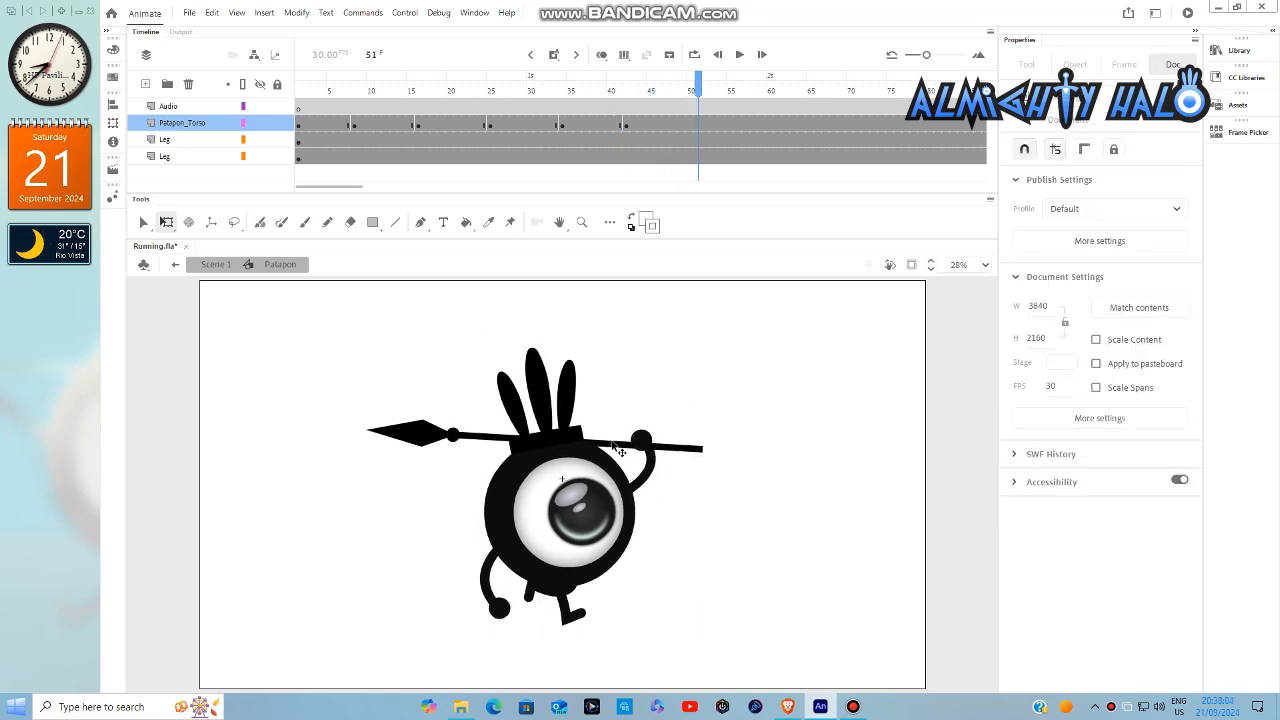
pyautogui.click(643, 436)
pyautogui.moveTo(715, 349); pyautogui.dragTo(729, 349)
# - Keyframe the torso rotated slightly counterclockwise at frame 60 and slightly clockwise at frame 69
pyautogui.moveTo(725, 90); pyautogui.dragTo(770, 95)
pyautogui.press('F6')
pyautogui.click(584, 419)
pyautogui.moveTo(721, 355); pyautogui.dragTo(709, 348)
pyautogui.moveTo(771, 86); pyautogui.dragTo(846, 101)
pyautogui.click(510, 478)
pyautogui.moveTo(717, 343); pyautogui.dragTo(740, 352)
# - Keyframe the torso rotated slightly counterclockwise at frame 79 and slightly clockwise at frame 88
pyautogui.moveTo(350, 187); pyautogui.dragTo(397, 190)
pyautogui.moveTo(473, 93); pyautogui.dragTo(500, 96)
pyautogui.click(622, 386)
pyautogui.moveTo(723, 346); pyautogui.dragTo(703, 336)
pyautogui.moveTo(548, 93); pyautogui.dragTo(571, 93)
pyautogui.click(700, 350)
pyautogui.moveTo(700, 350); pyautogui.dragTo(726, 354)
# - Keyframe the torso rotated slightly counterclockwise at frame 97 and slightly clockwise at frame 106
pyautogui.moveTo(622, 93); pyautogui.dragTo(645, 92)
pyautogui.press('F6')
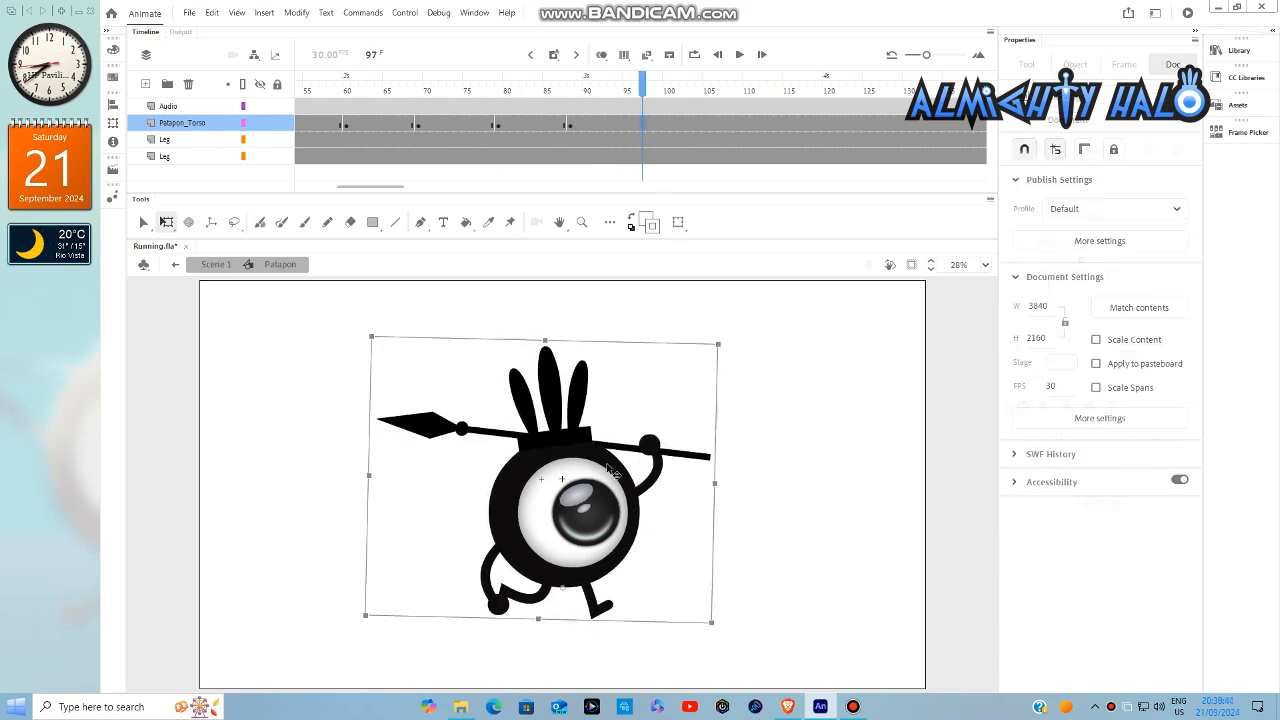
pyautogui.moveTo(719, 354); pyautogui.dragTo(711, 349)
pyautogui.click(707, 352)
pyautogui.moveTo(662, 84); pyautogui.dragTo(714, 86)
pyautogui.click(712, 352)
# - Keyframe the torso rotated slightly counterclockwise at frame 115 and slightly clockwise at frame 124
pyautogui.moveTo(766, 76); pyautogui.dragTo(789, 76)
pyautogui.click(586, 442)
pyautogui.moveTo(737, 356); pyautogui.dragTo(713, 347)
pyautogui.moveTo(387, 187); pyautogui.dragTo(416, 190)
pyautogui.moveTo(579, 89); pyautogui.dragTo(602, 89)
pyautogui.click(588, 493)
pyautogui.moveTo(717, 345); pyautogui.dragTo(738, 350)
# - Keyframe the torso rotated slightly counterclockwise at frame 133 and slightly clockwise at frame 142
pyautogui.moveTo(626, 89); pyautogui.dragTo(674, 95)
pyautogui.click(598, 450)
pyautogui.moveTo(733, 357); pyautogui.dragTo(717, 346)
pyautogui.moveTo(728, 90); pyautogui.dragTo(746, 93)
pyautogui.click(600, 462)
pyautogui.moveTo(713, 344); pyautogui.dragTo(737, 349)
# - Keyframe the torso rotated slightly counterclockwise at frame 151 and deselect it
pyautogui.moveTo(746, 90); pyautogui.dragTo(818, 92)
pyautogui.click(645, 391)
pyautogui.moveTo(720, 346); pyautogui.dragTo(791, 383)
pyautogui.click(788, 394)
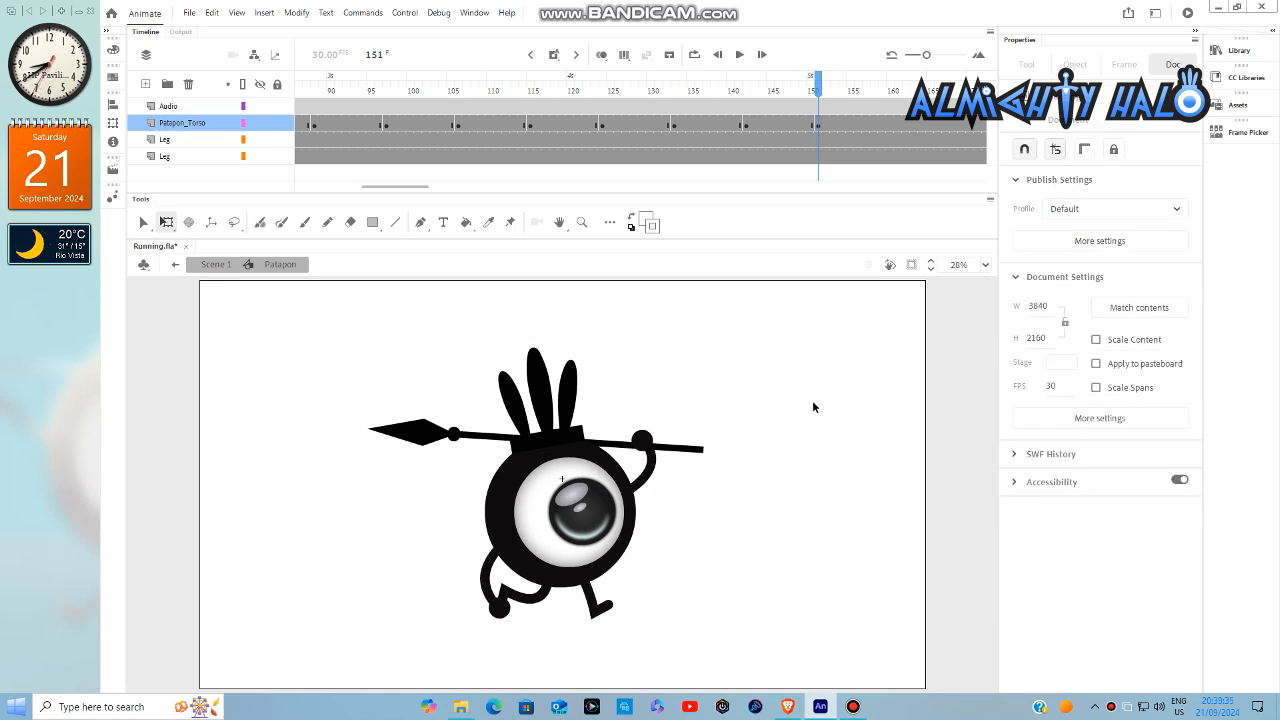
# - Create classic tweens between all the Patapon_Torso keyframes up to frame 151
pyautogui.moveTo(405, 187); pyautogui.dragTo(335, 180)
pyautogui.moveTo(339, 121); pyautogui.dragTo(895, 122)
pyautogui.rightClick(895, 122)
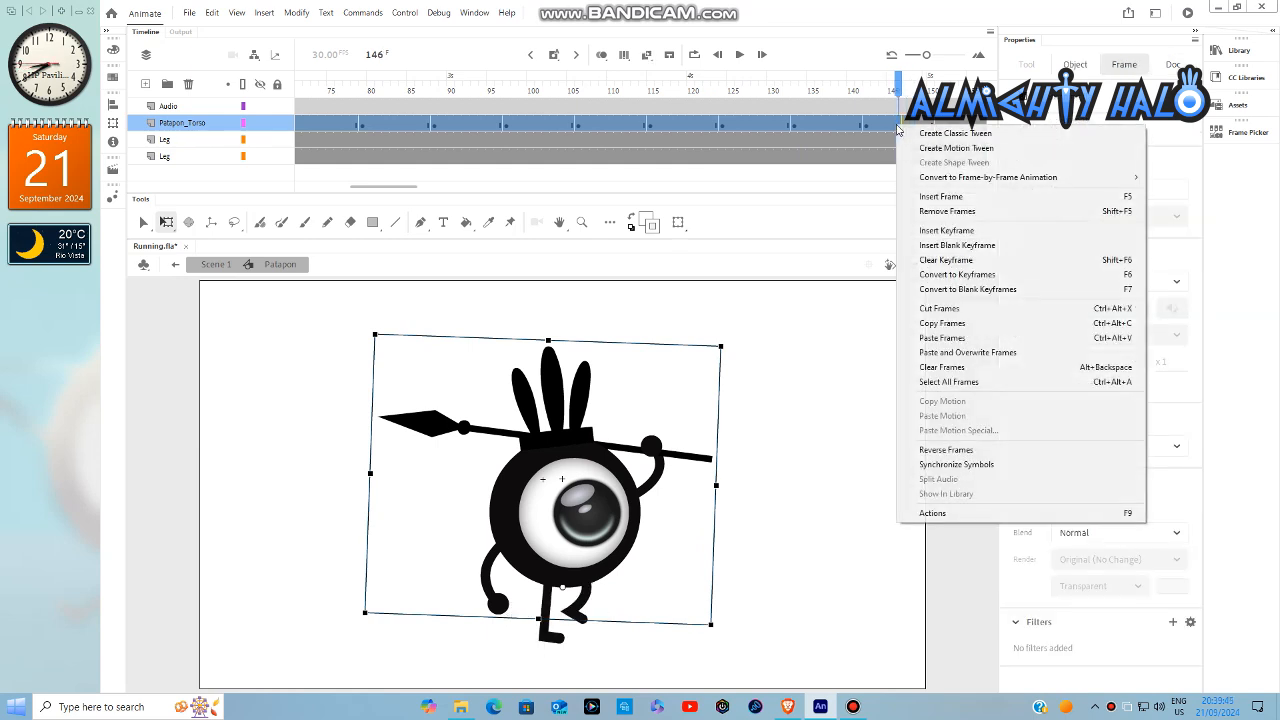
pyautogui.click(955, 133)
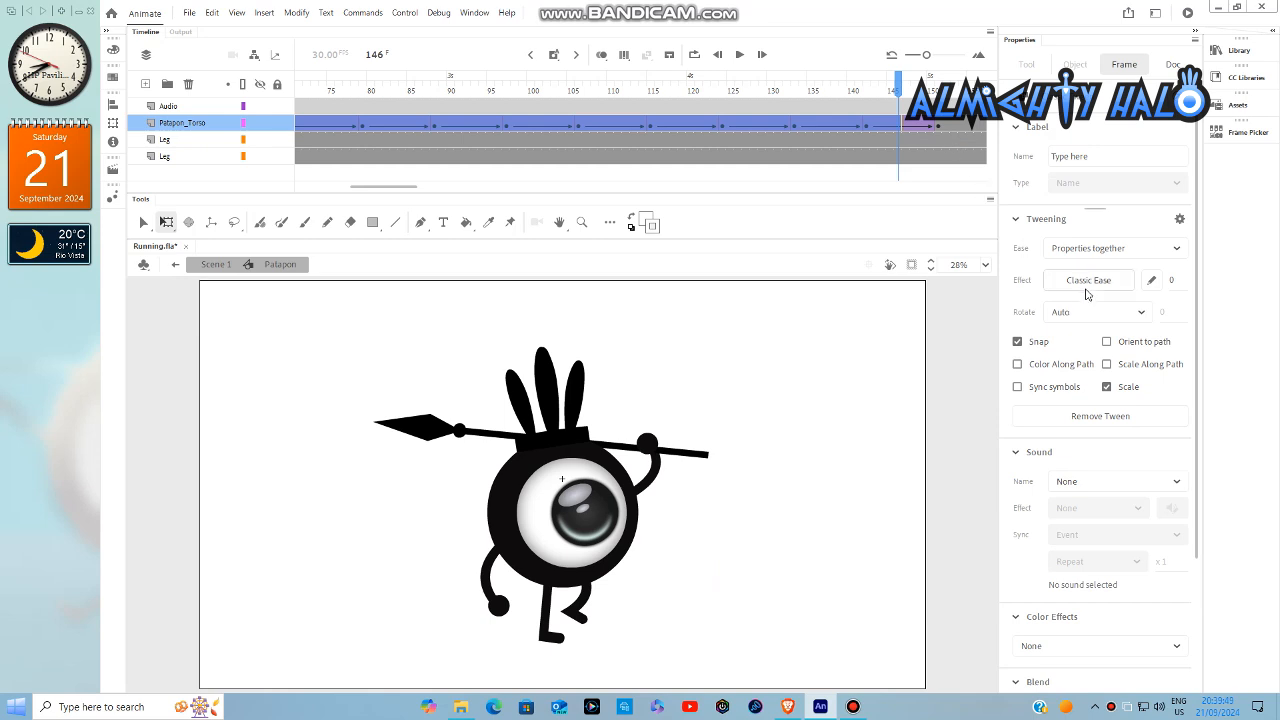
# - Apply the Quad Ease-In-Out effect to all the selected Patapon_Torso tweens
pyautogui.click(1087, 281)
pyautogui.click(803, 400)
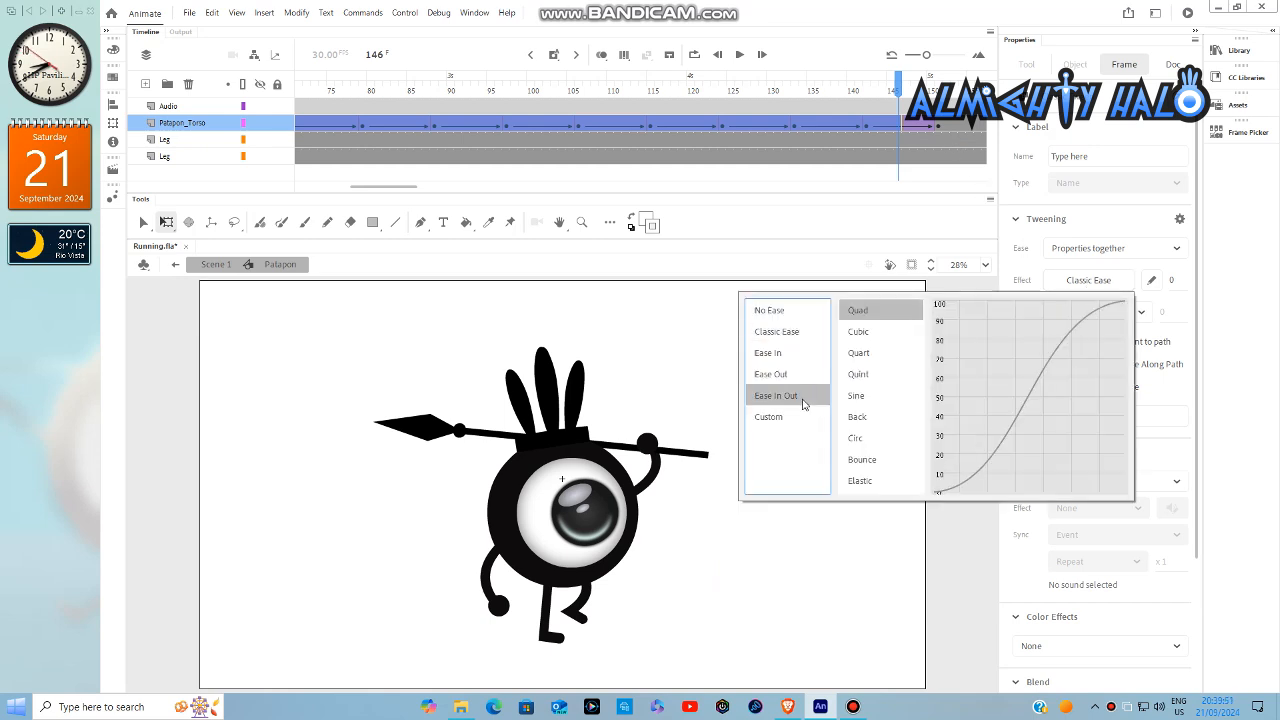
pyautogui.click(867, 313)
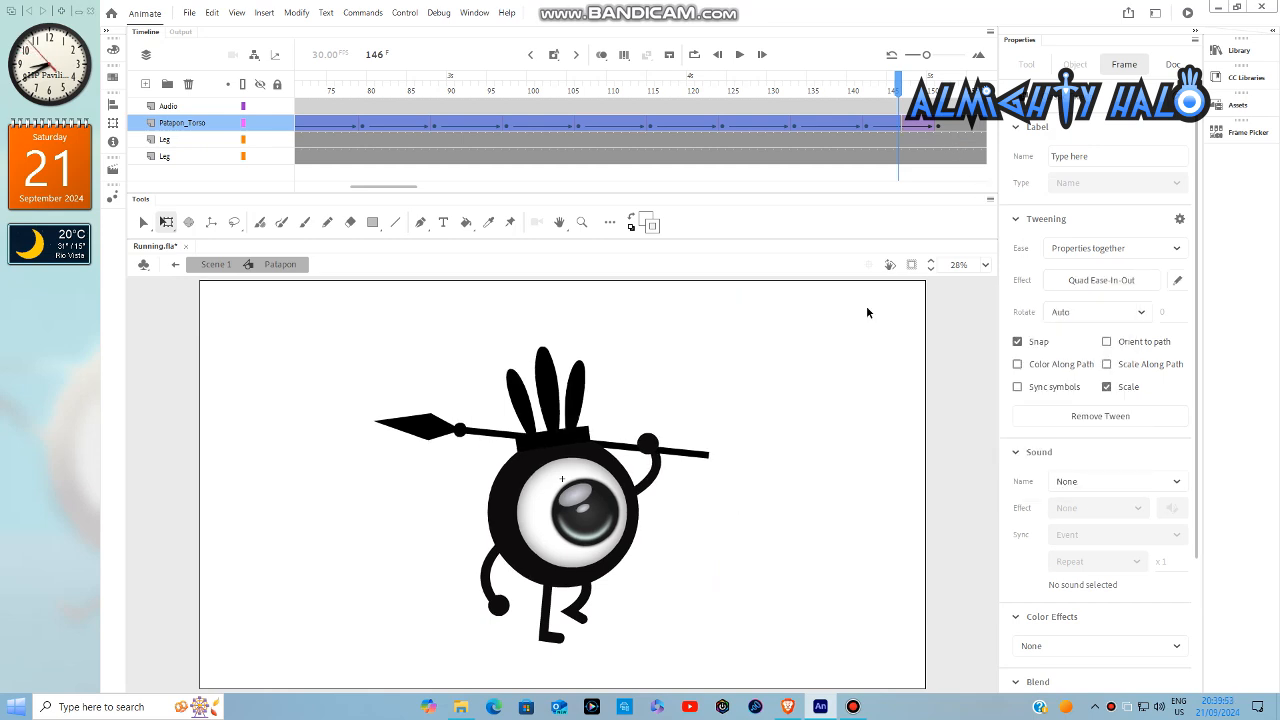
pyautogui.moveTo(411, 196); pyautogui.dragTo(293, 158)
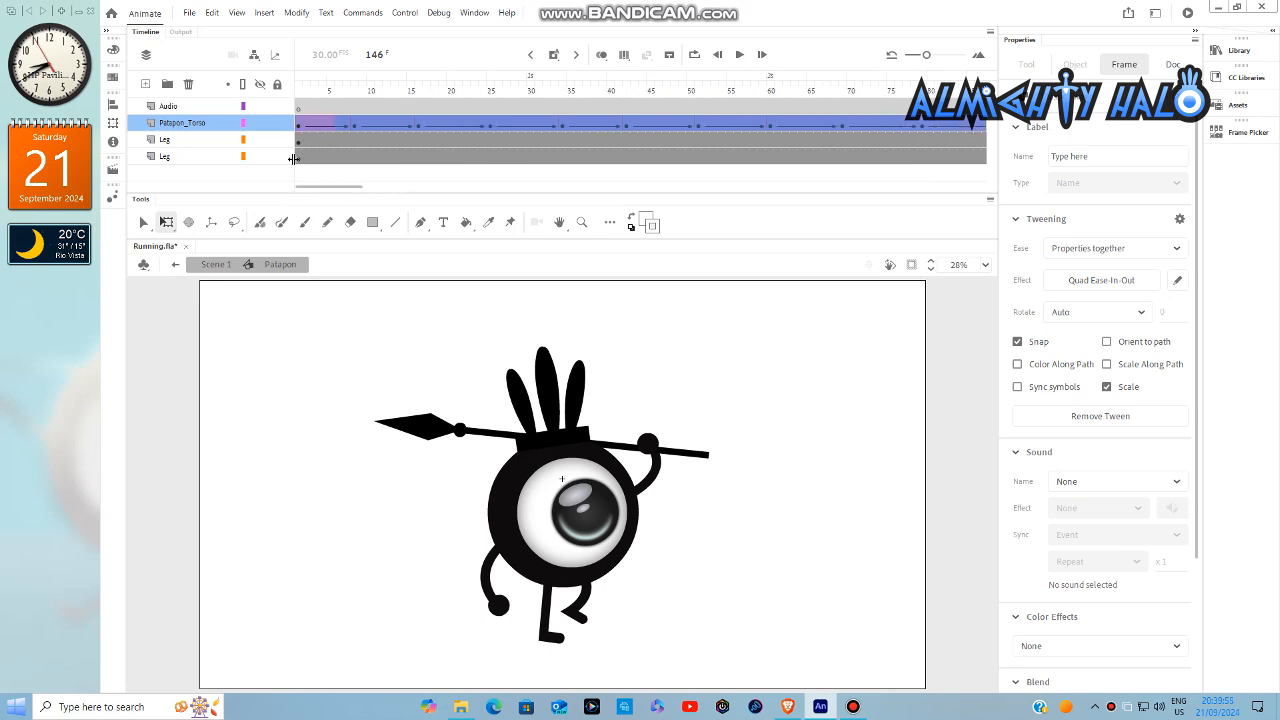
pyautogui.click(304, 319)
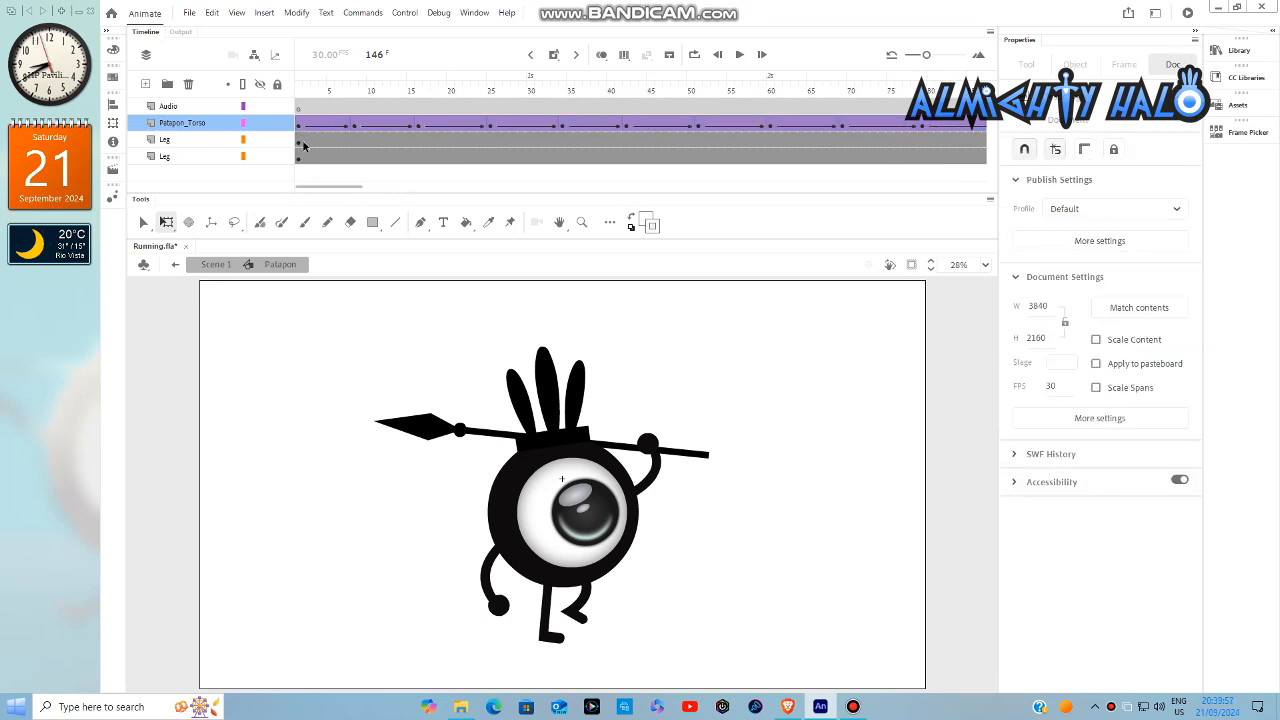
# - Play the running animation with its rocking torso from frame 1, pause it, and return to frame 1
pyautogui.click(301, 88)
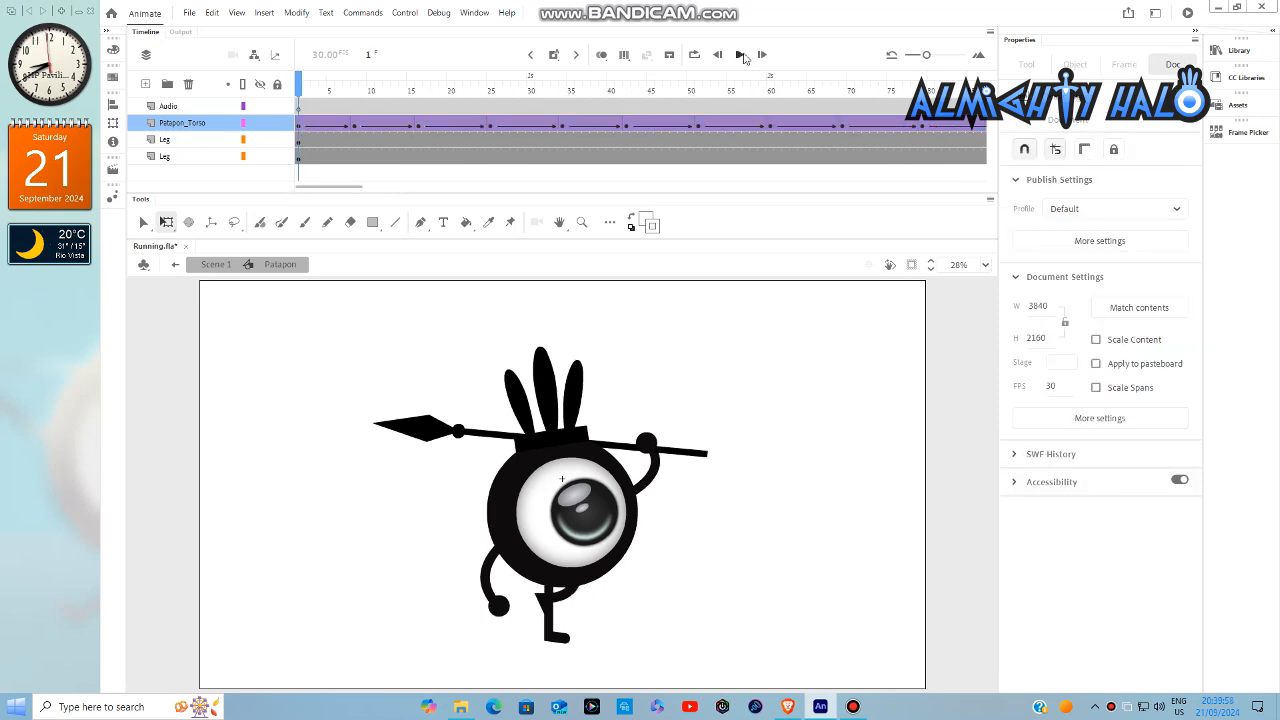
pyautogui.click(741, 55)
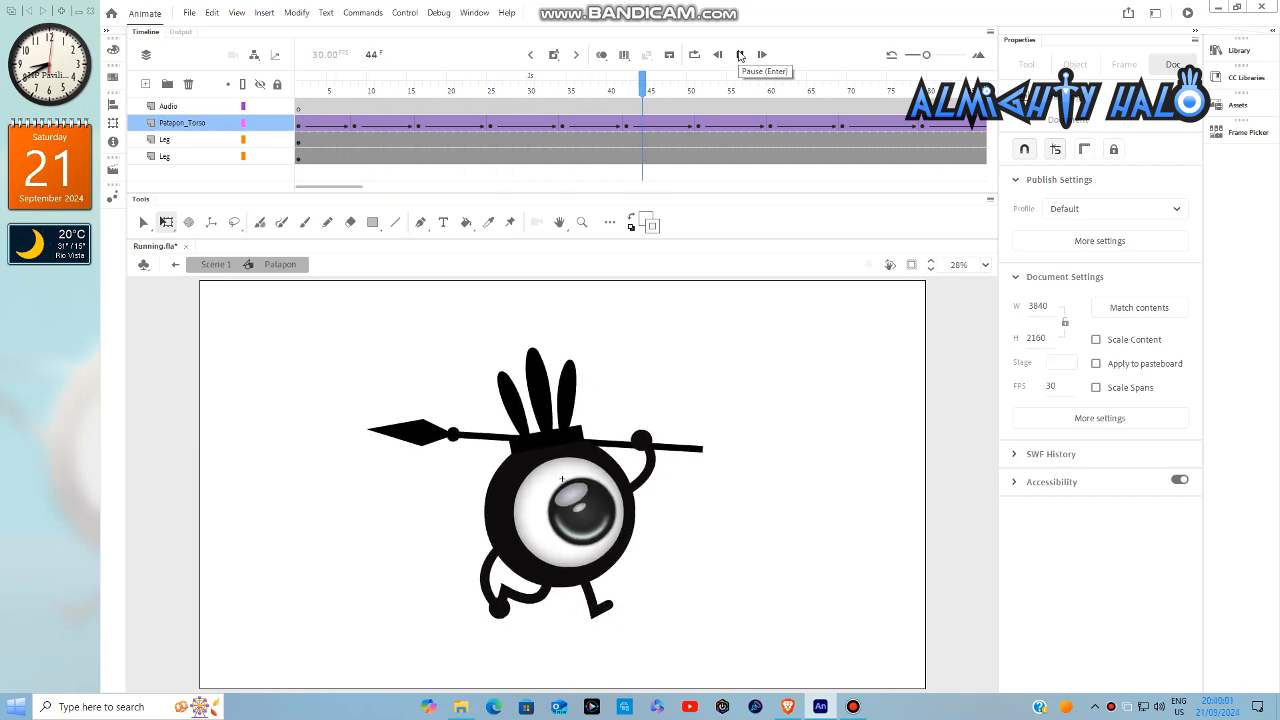
pyautogui.click(740, 55)
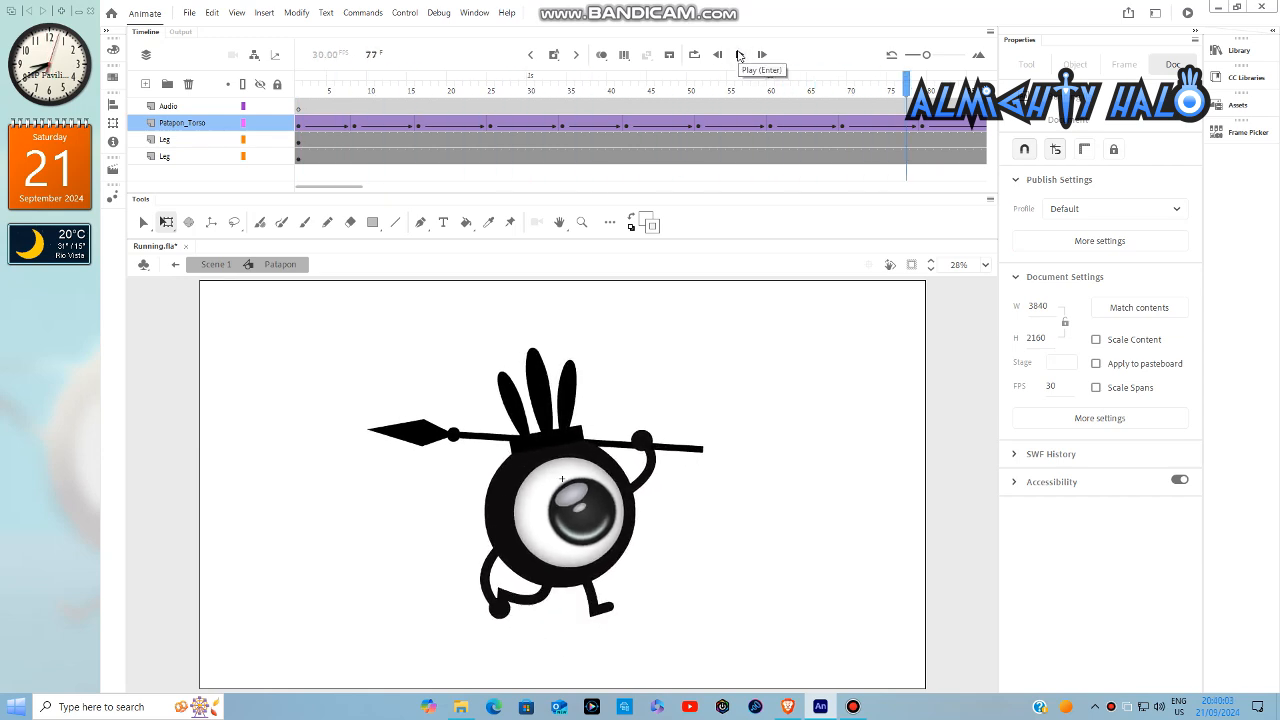
pyautogui.click(300, 88)
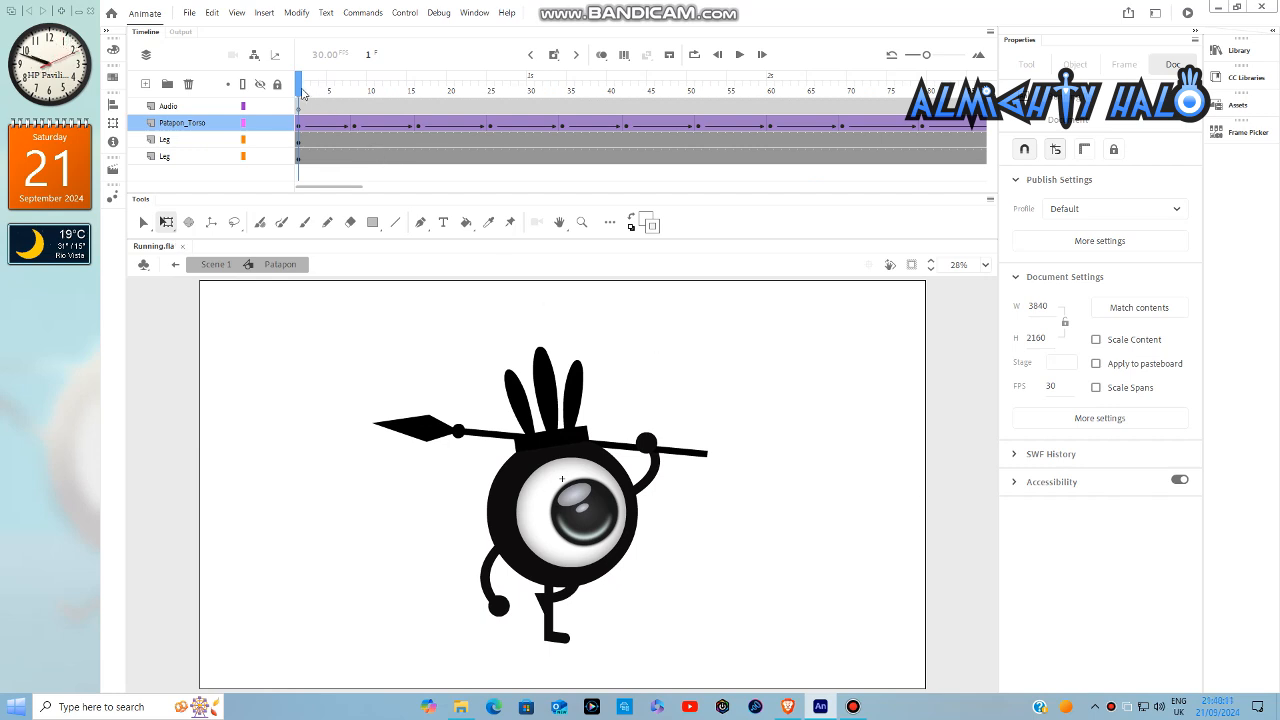
# - Insert keyframes at frames 10 and 19 on the Patapon_Torso layer inside the Patapon Double Torso symbol
pyautogui.moveTo(300, 91); pyautogui.dragTo(373, 103)
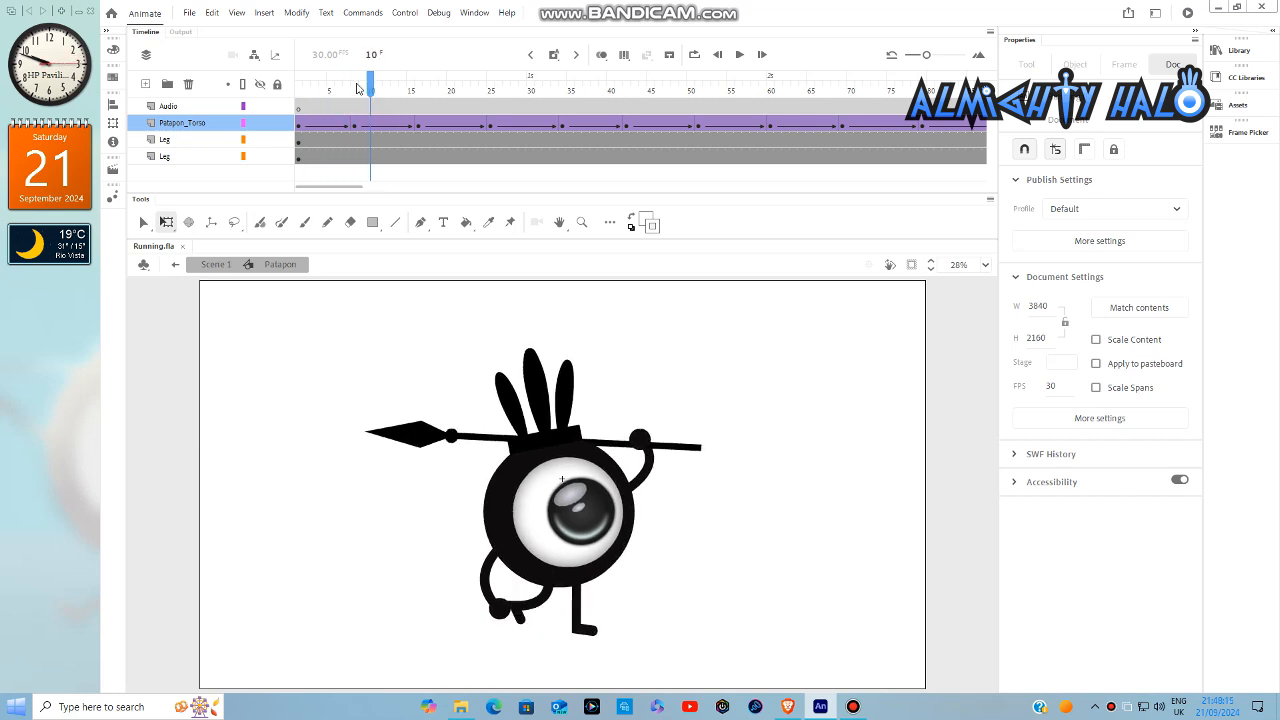
pyautogui.doubleClick(619, 478)
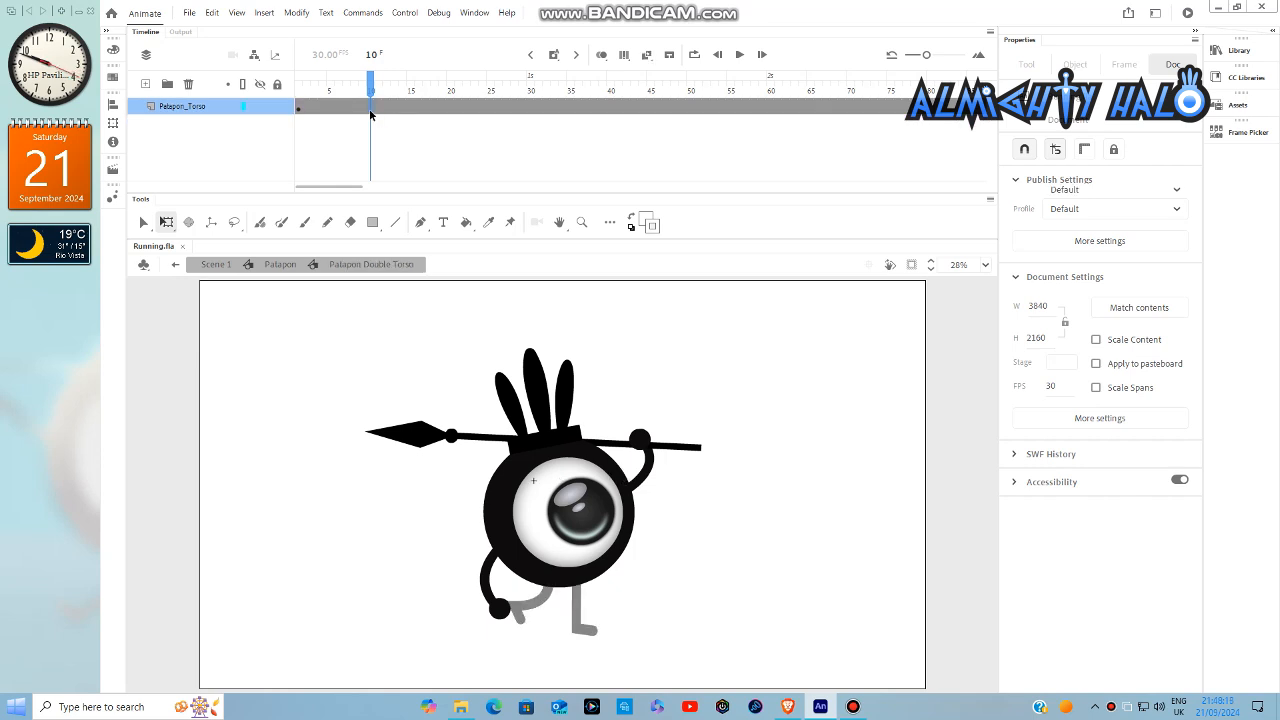
pyautogui.rightClick(370, 115)
pyautogui.click(421, 222)
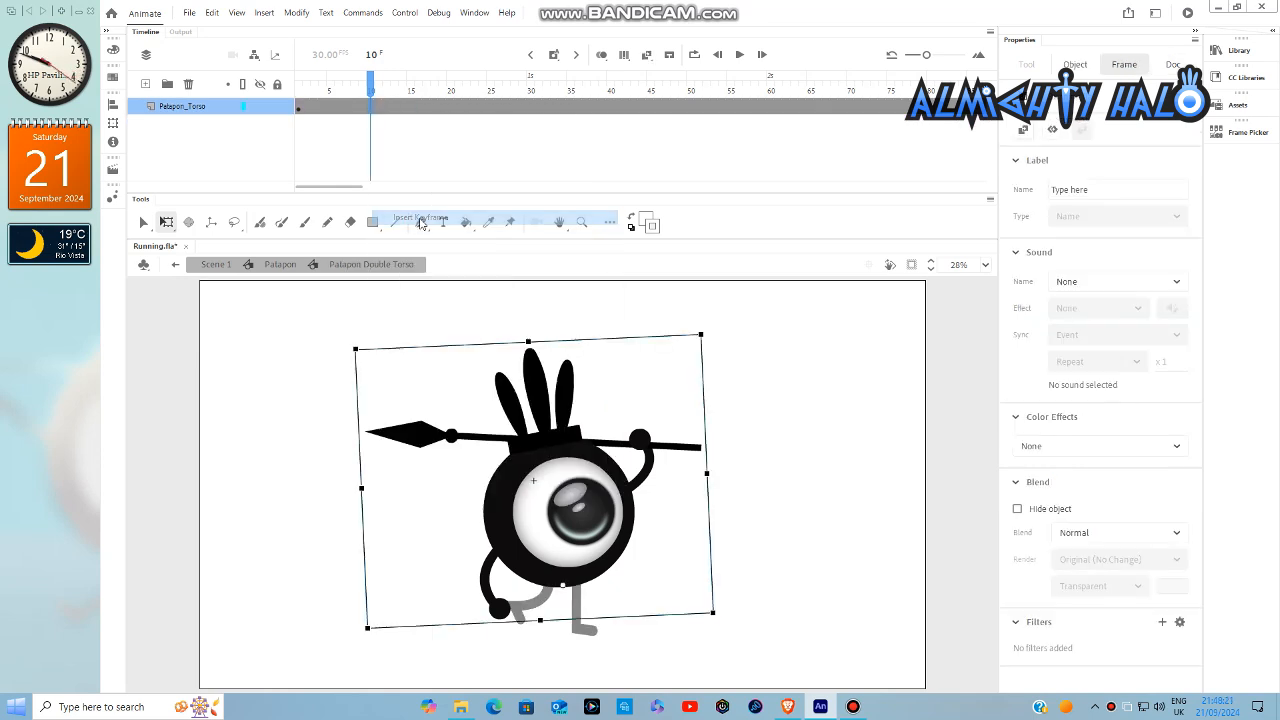
pyautogui.doubleClick(827, 361)
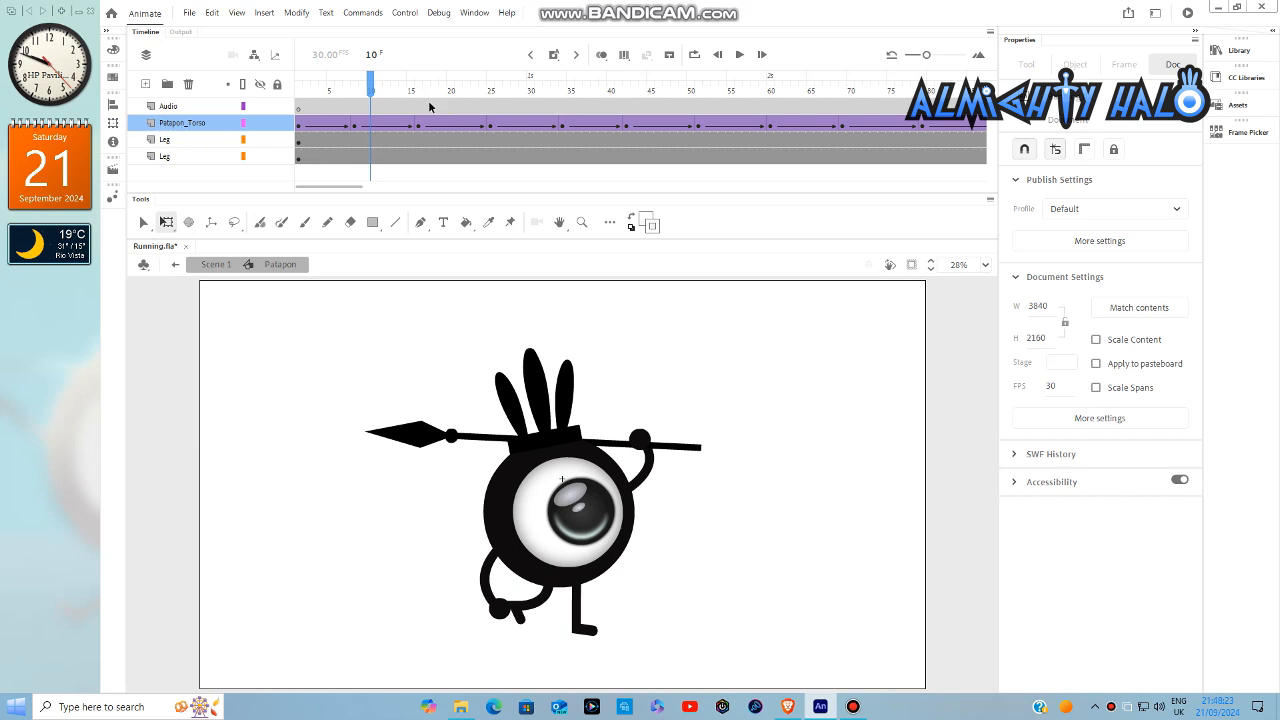
pyautogui.moveTo(370, 90); pyautogui.dragTo(447, 108)
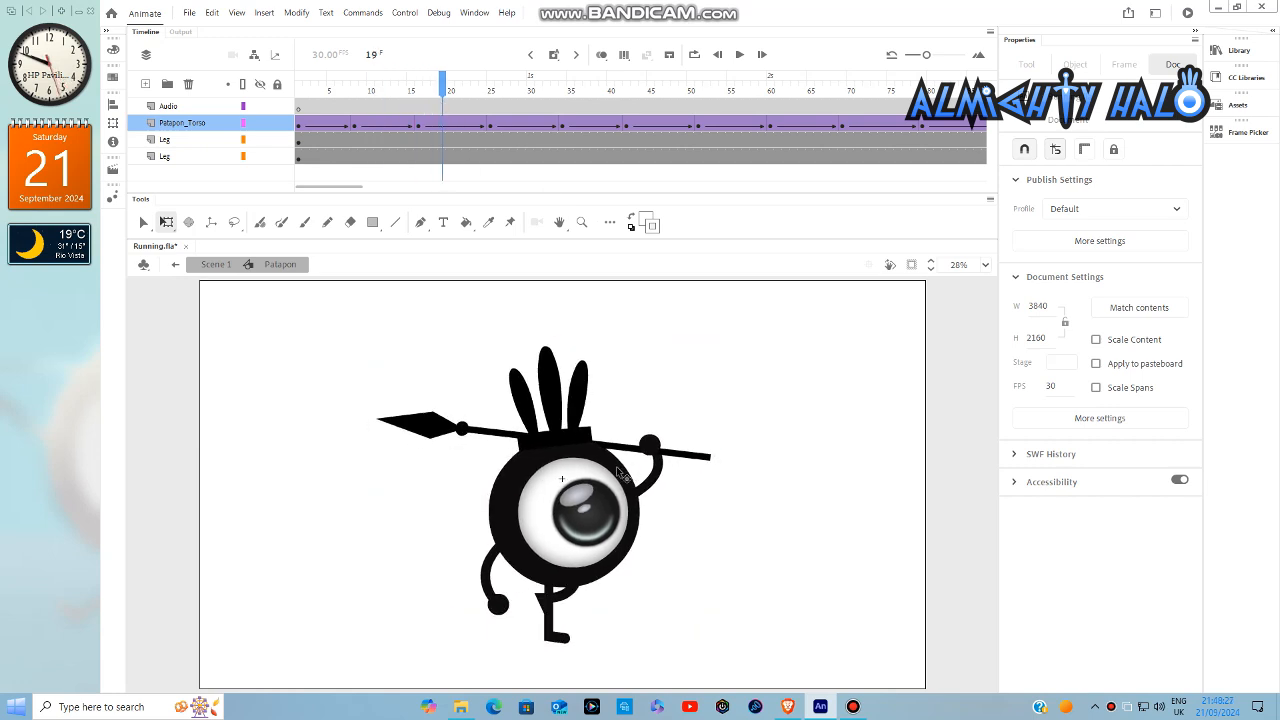
pyautogui.doubleClick(620, 474)
pyautogui.rightClick(444, 116)
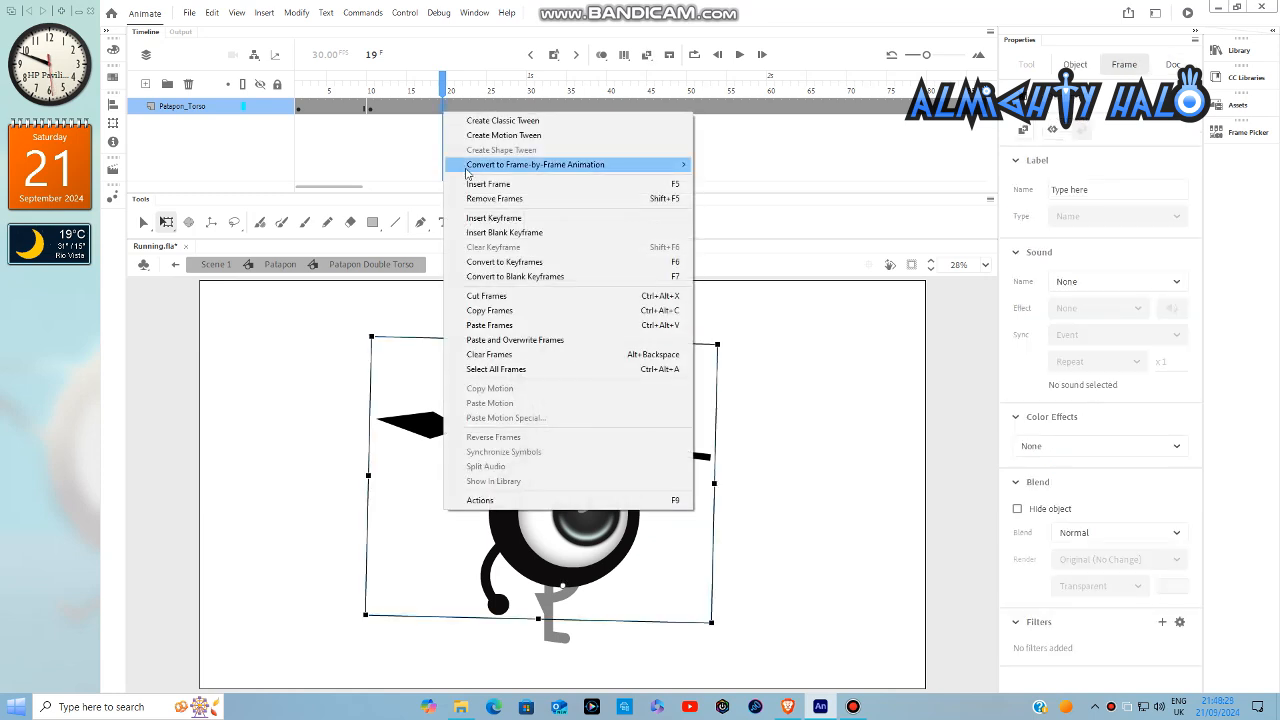
pyautogui.click(512, 215)
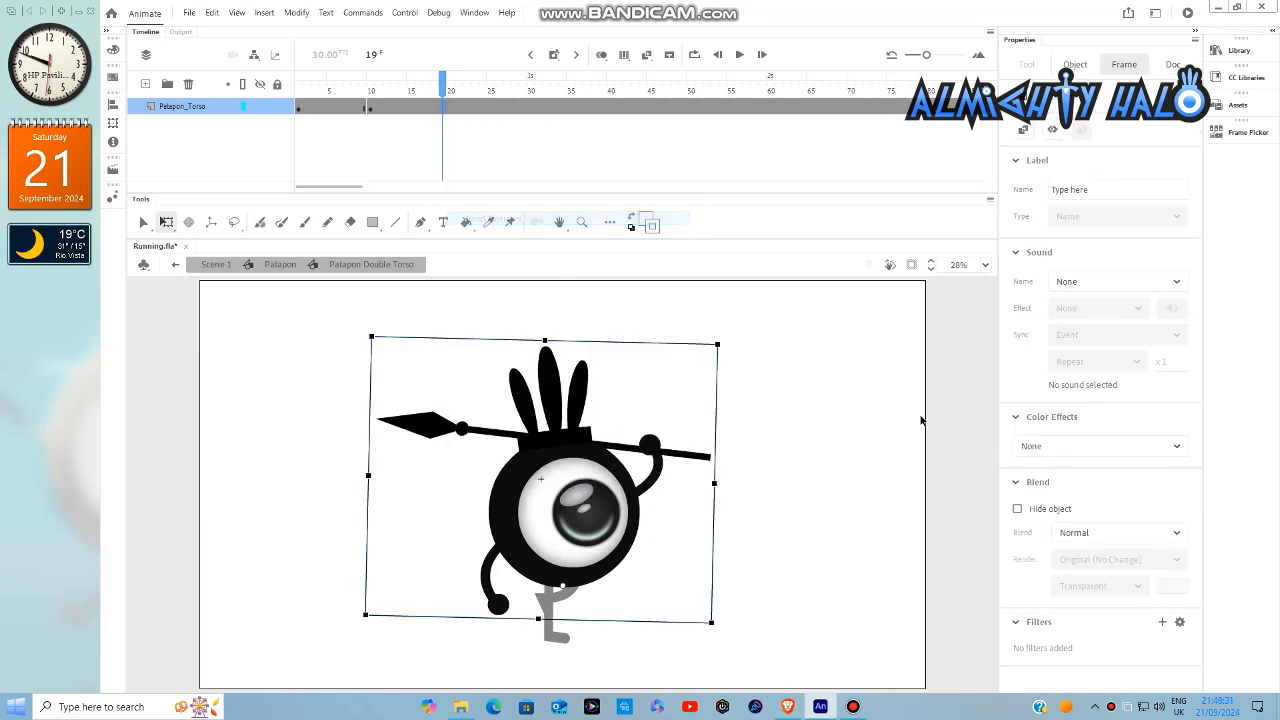
pyautogui.doubleClick(852, 414)
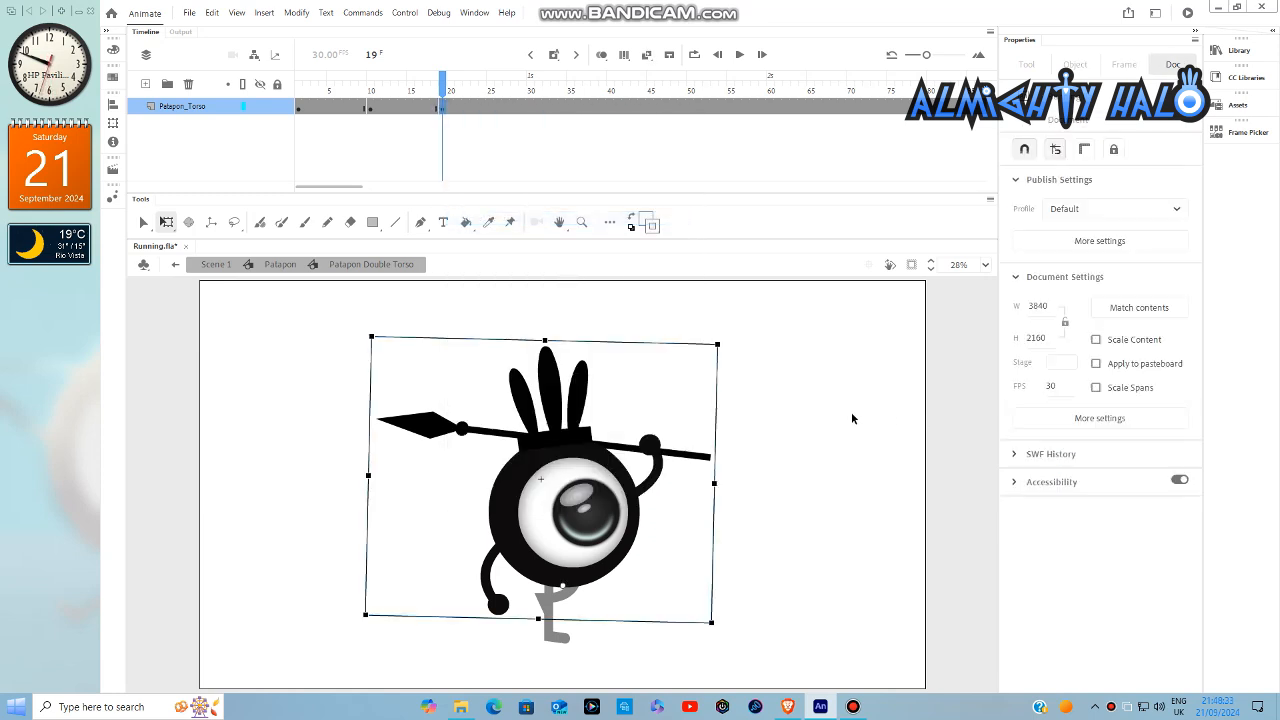
# - Insert keyframes at frames 28 and 37 on the layer inside the Patapon Double Torso symbol
pyautogui.moveTo(448, 95); pyautogui.dragTo(516, 106)
pyautogui.doubleClick(573, 440)
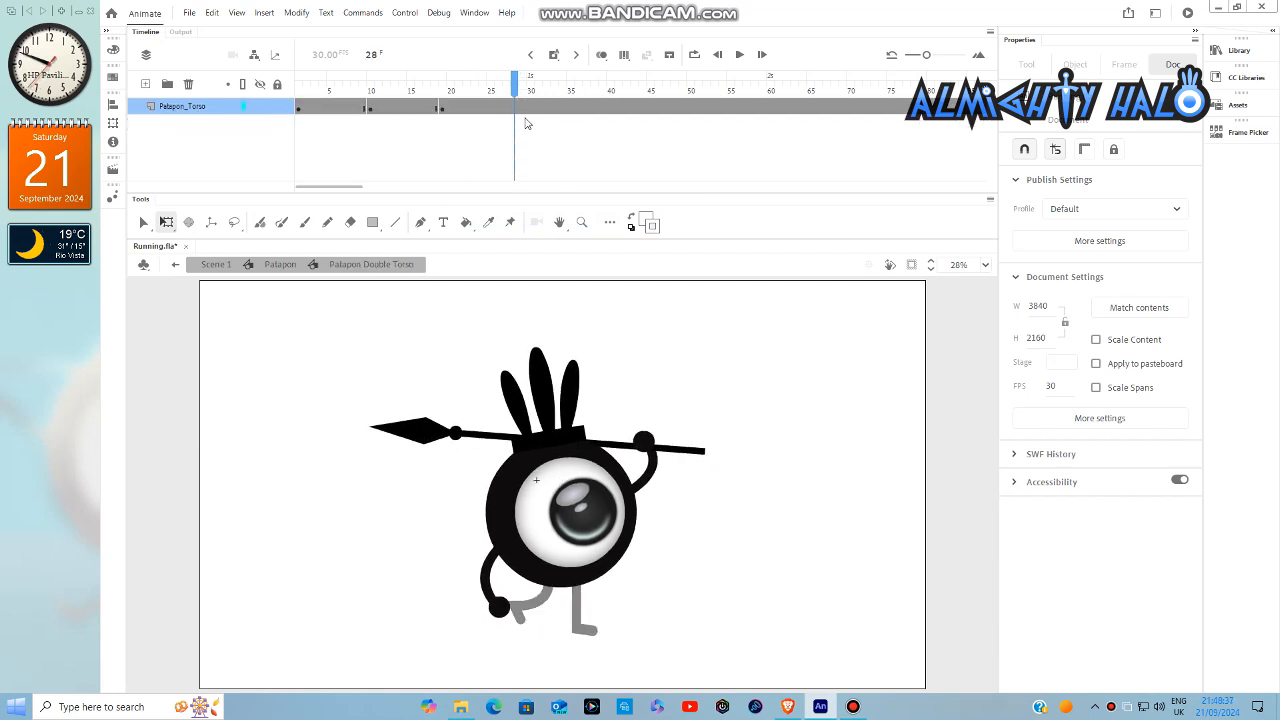
pyautogui.rightClick(516, 116)
pyautogui.click(545, 214)
pyautogui.click(586, 76)
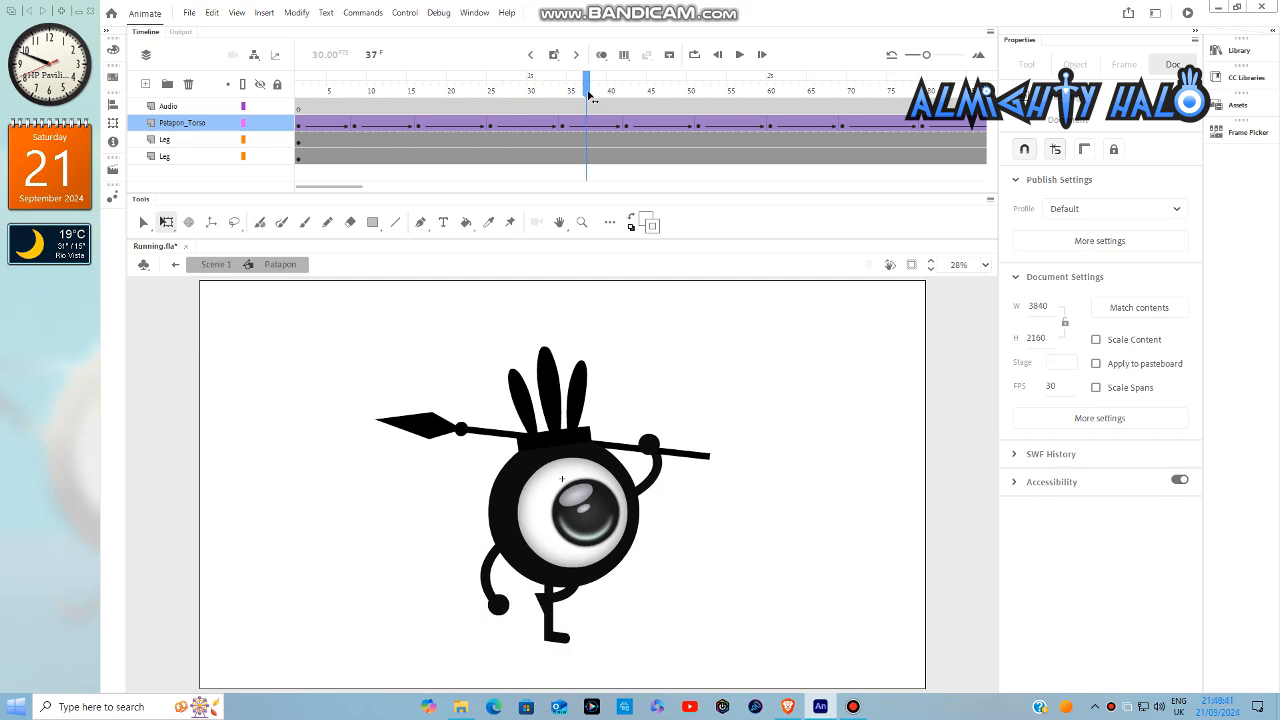
pyautogui.rightClick(588, 110)
pyautogui.click(614, 217)
pyautogui.doubleClick(776, 338)
# - Insert keyframes at frames 46 and 55 on the layer inside the Patapon Double Torso symbol
pyautogui.click(658, 95)
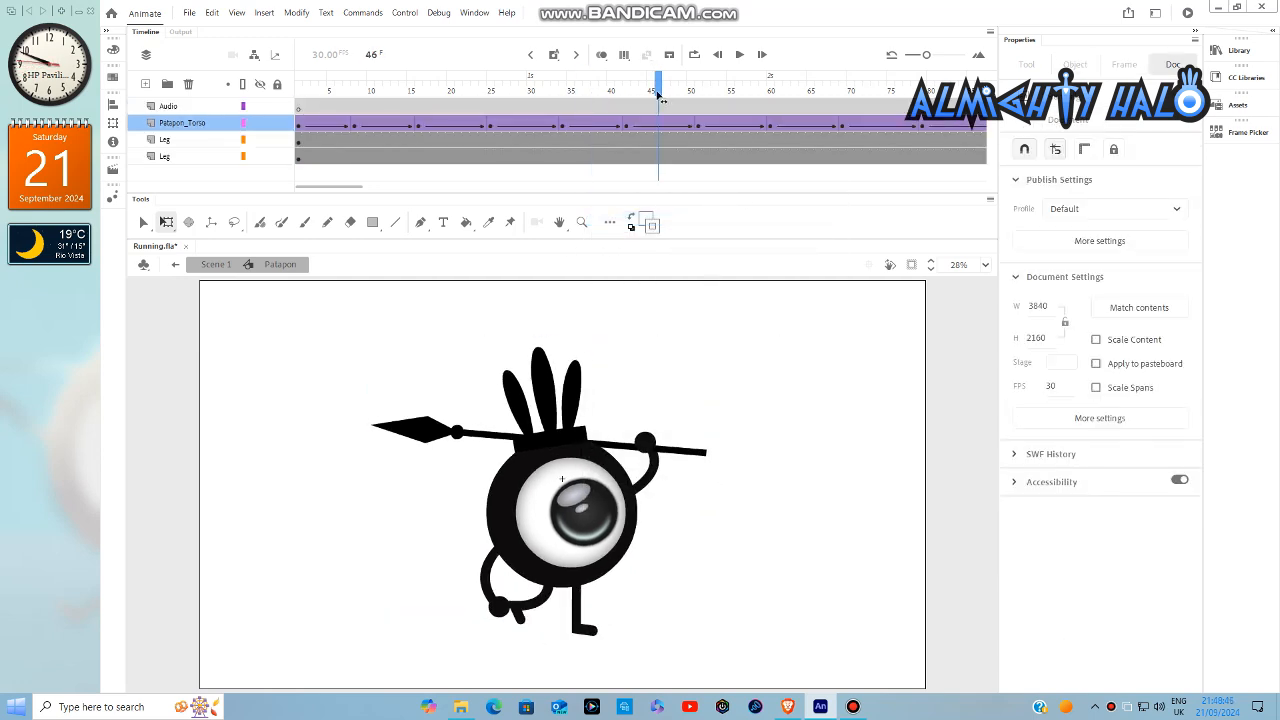
pyautogui.doubleClick(578, 458)
pyautogui.press('F6')
pyautogui.doubleClick(794, 337)
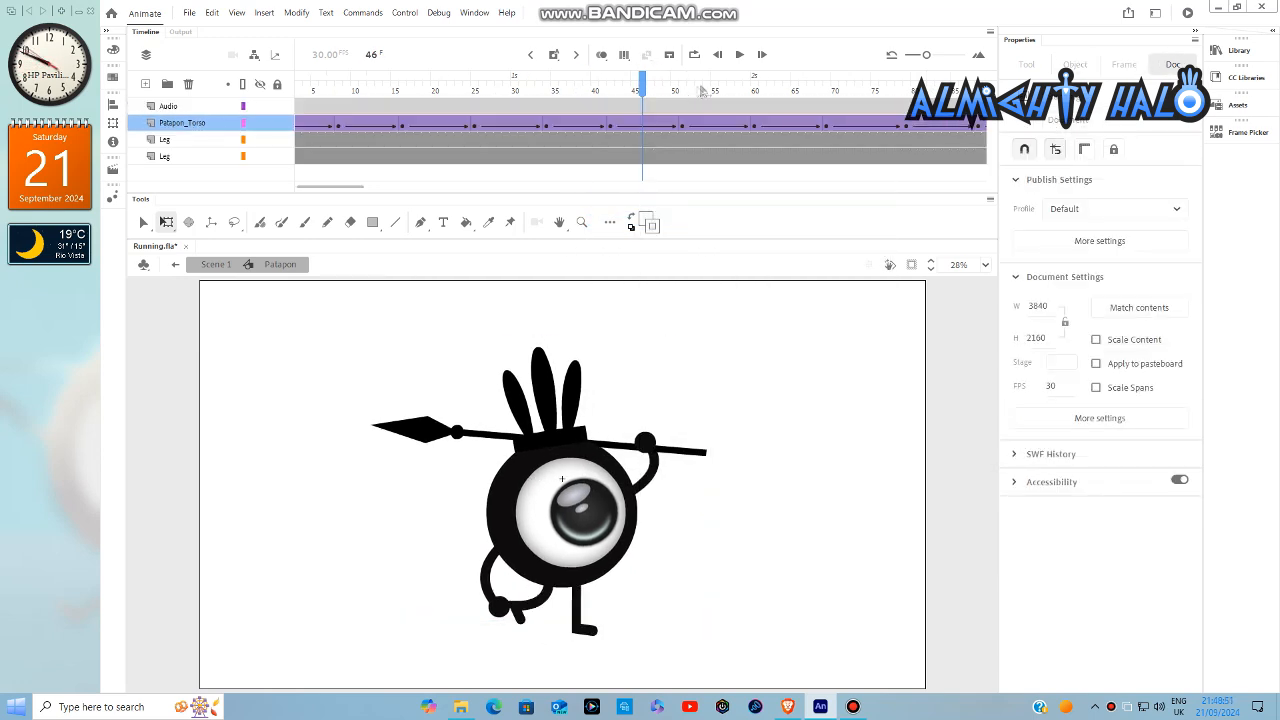
pyautogui.click(716, 90)
pyautogui.doubleClick(560, 455)
pyautogui.press('F6')
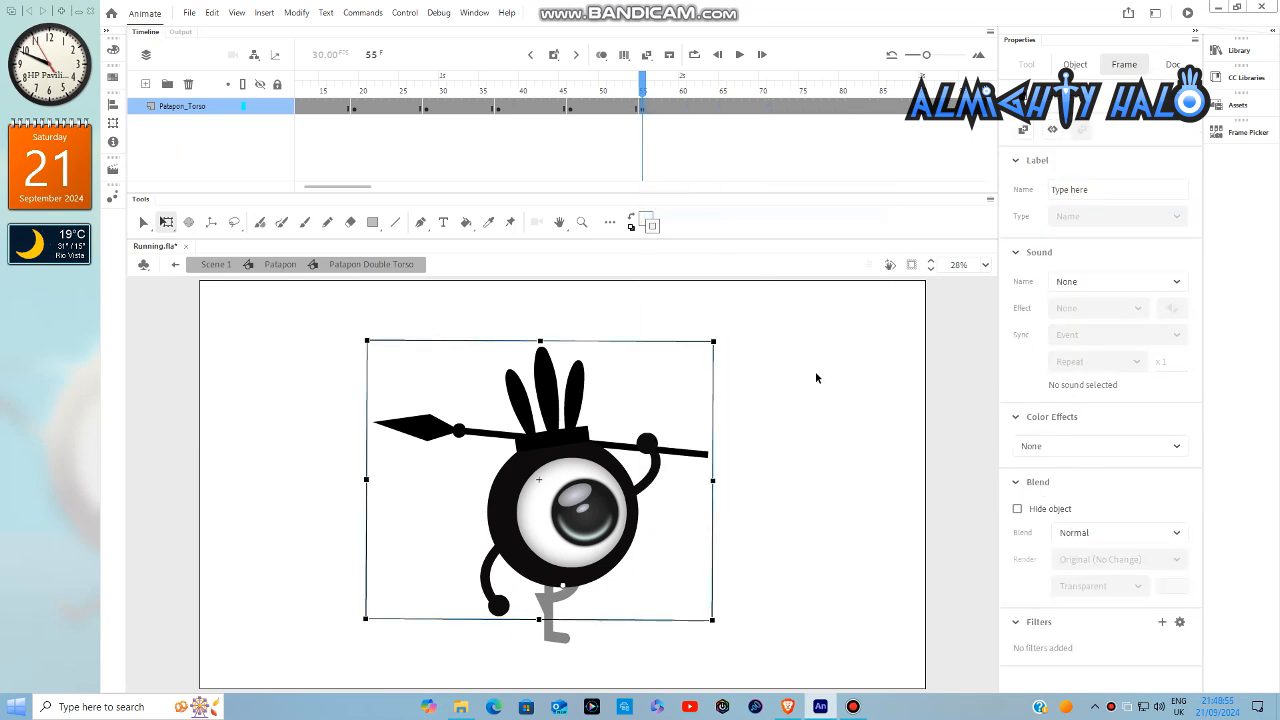
pyautogui.doubleClick(815, 371)
# - Insert keyframes at frames 64 and 73 on the layer inside the Patapon Double Torso symbol
pyautogui.click(714, 84)
pyautogui.doubleClick(602, 349)
pyautogui.rightClick(642, 106)
pyautogui.click(680, 212)
pyautogui.doubleClick(803, 380)
pyautogui.moveTo(700, 84); pyautogui.dragTo(715, 94)
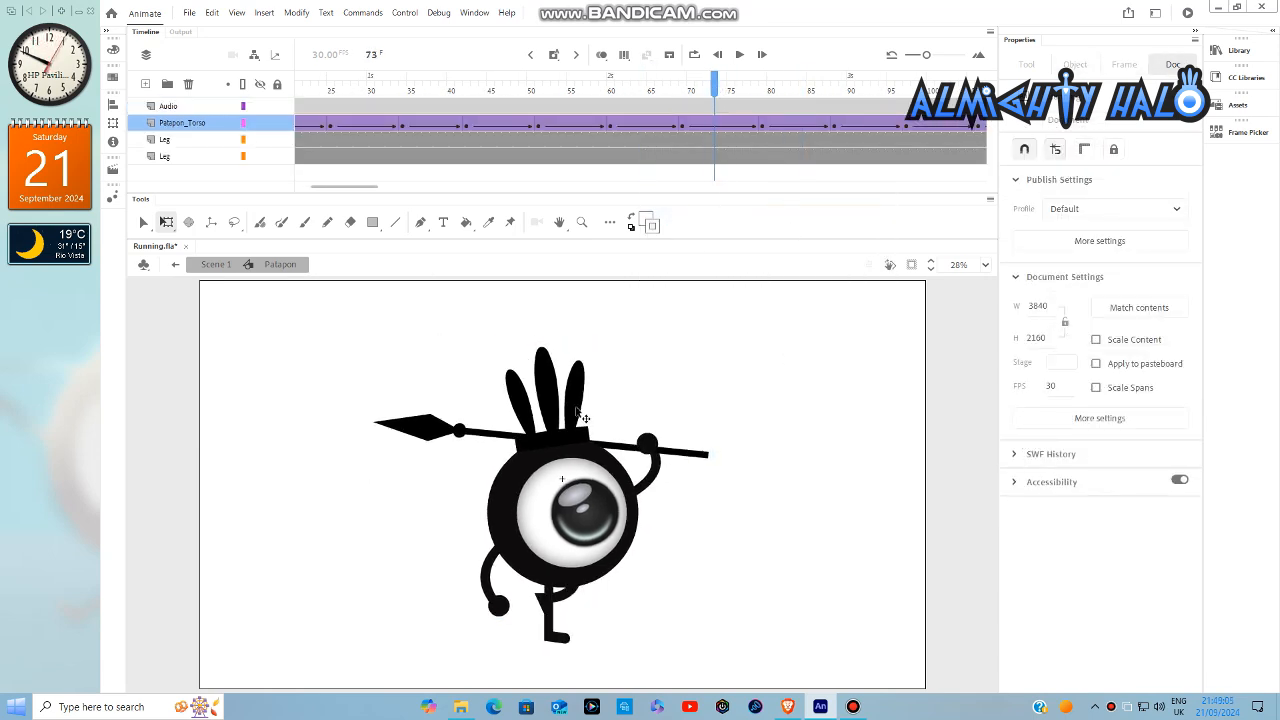
pyautogui.doubleClick(581, 411)
pyautogui.rightClick(642, 110)
pyautogui.click(682, 217)
pyautogui.doubleClick(785, 365)
# - Insert keyframes at frames 82 and 91 on the layer inside the Patapon Double Torso symbol
pyautogui.moveTo(372, 188); pyautogui.dragTo(399, 188)
pyautogui.moveTo(364, 87); pyautogui.dragTo(438, 93)
pyautogui.doubleClick(554, 420)
pyautogui.rightClick(642, 111)
pyautogui.click(682, 218)
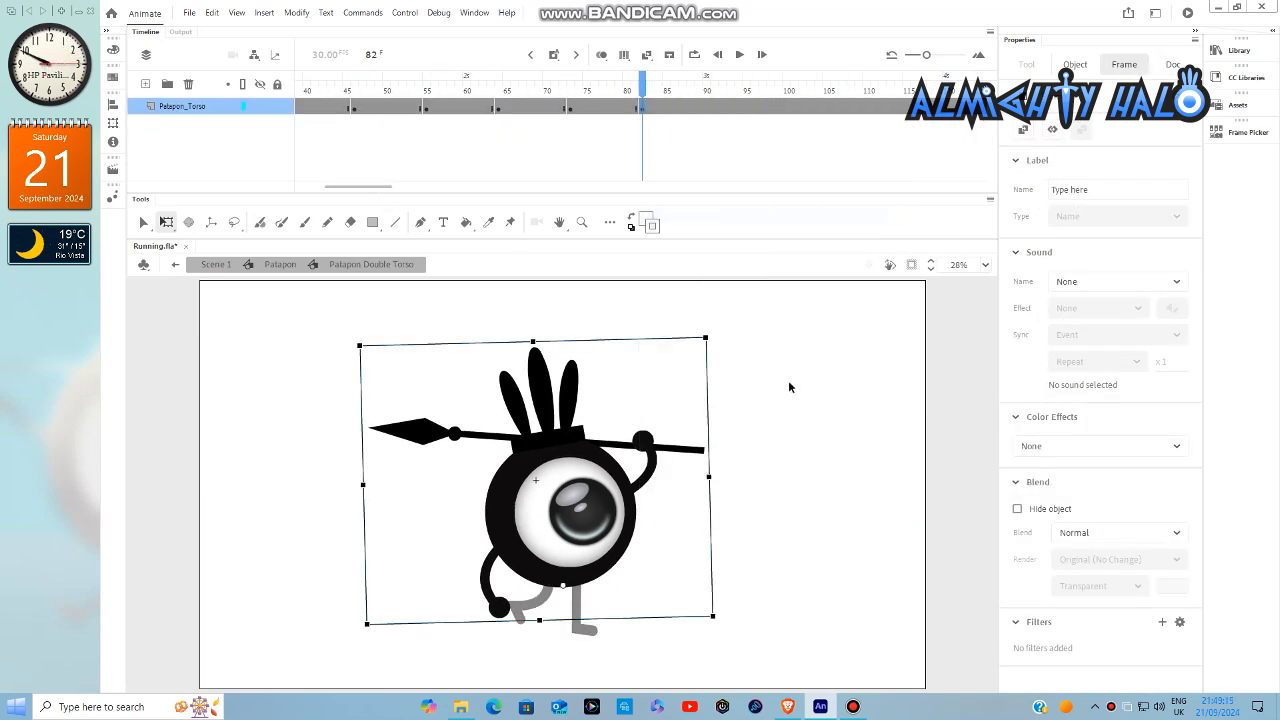
pyautogui.doubleClick(788, 380)
pyautogui.moveTo(697, 88); pyautogui.dragTo(719, 90)
pyautogui.doubleClick(553, 375)
pyautogui.rightClick(643, 111)
pyautogui.click(702, 218)
pyautogui.doubleClick(788, 380)
# - Insert keyframes at frames 100 and 109 on the layer inside the Patapon Double Torso symbol
pyautogui.doubleClick(553, 400)
pyautogui.rightClick(643, 110)
pyautogui.click(668, 216)
pyautogui.doubleClick(757, 314)
pyautogui.doubleClick(571, 367)
pyautogui.rightClick(643, 105)
pyautogui.click(668, 216)
pyautogui.doubleClick(848, 380)
# - Insert keyframes at frames 118 and 127 on the layer inside the Patapon Double Torso symbol
pyautogui.doubleClick(604, 463)
pyautogui.rightClick(643, 107)
pyautogui.click(668, 216)
pyautogui.doubleClick(830, 380)
pyautogui.doubleClick(528, 467)
pyautogui.rightClick(643, 107)
pyautogui.click(668, 216)
pyautogui.doubleClick(785, 330)
# - Insert keyframes at frames 136 and 145 inside the Patapon Double Torso symbol and stay in that symbol
pyautogui.click(714, 90)
pyautogui.doubleClick(577, 430)
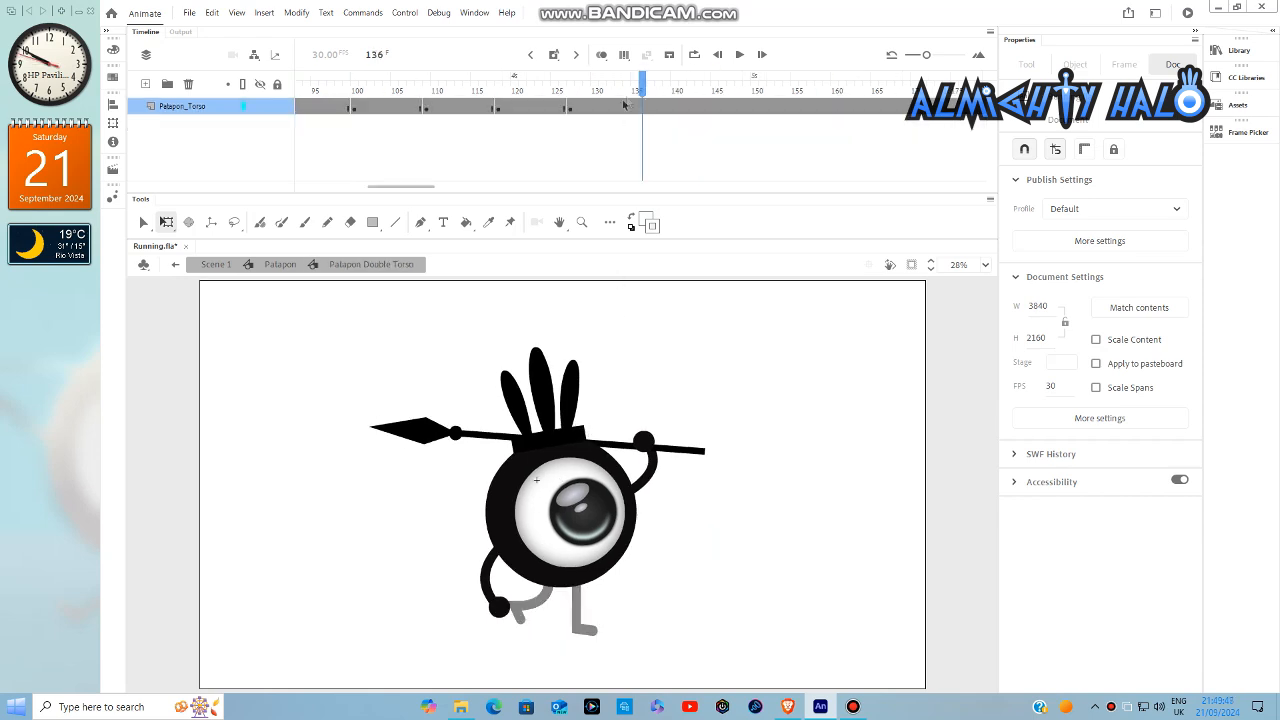
pyautogui.rightClick(624, 104)
pyautogui.click(668, 213)
pyautogui.doubleClick(783, 403)
pyautogui.click(714, 90)
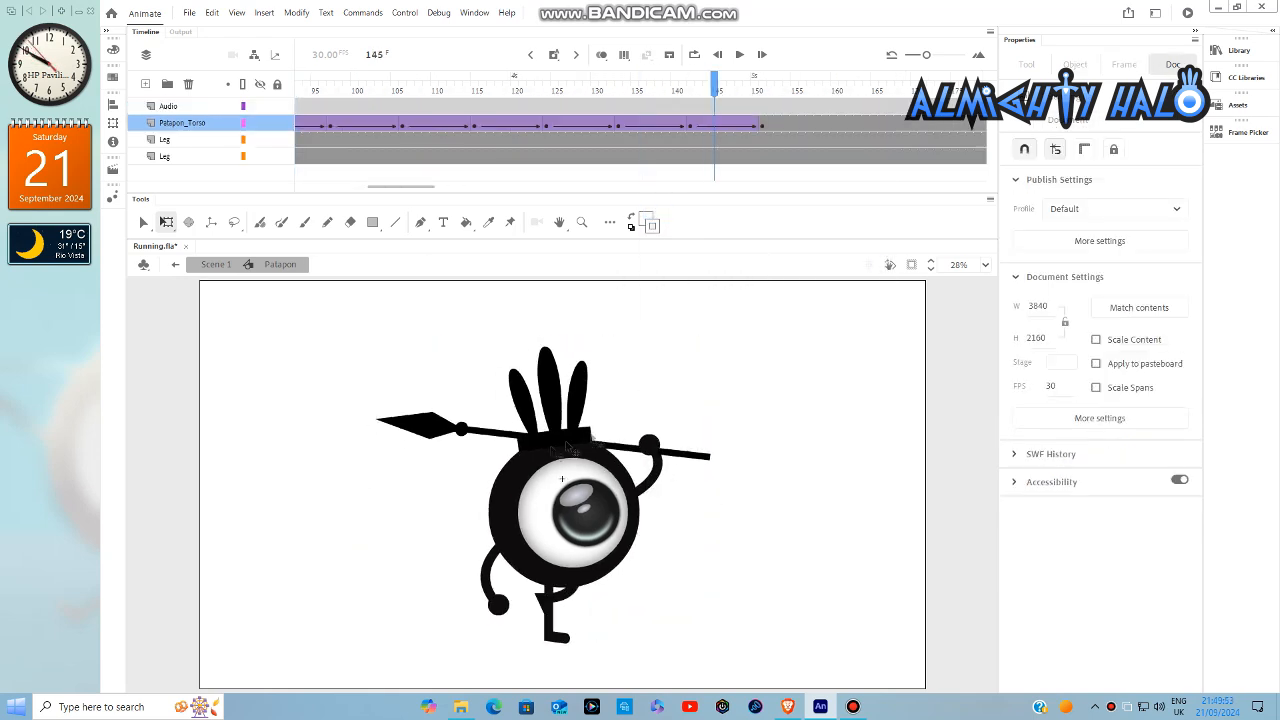
pyautogui.doubleClick(566, 446)
pyautogui.rightClick(644, 109)
pyautogui.click(668, 212)
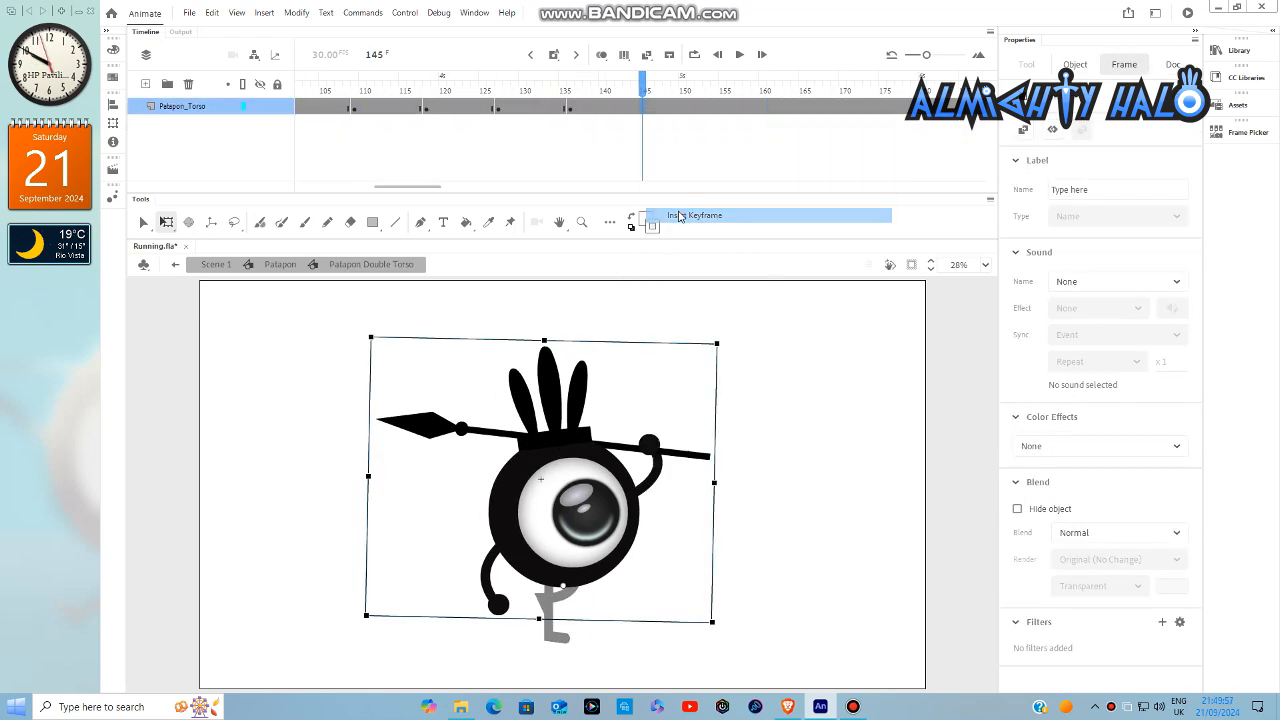
# - Add an in-between keyframe at frame 5 of the Patapon Double Torso symbol and nudge the torso slightly upward
pyautogui.moveTo(429, 192); pyautogui.dragTo(260, 199)
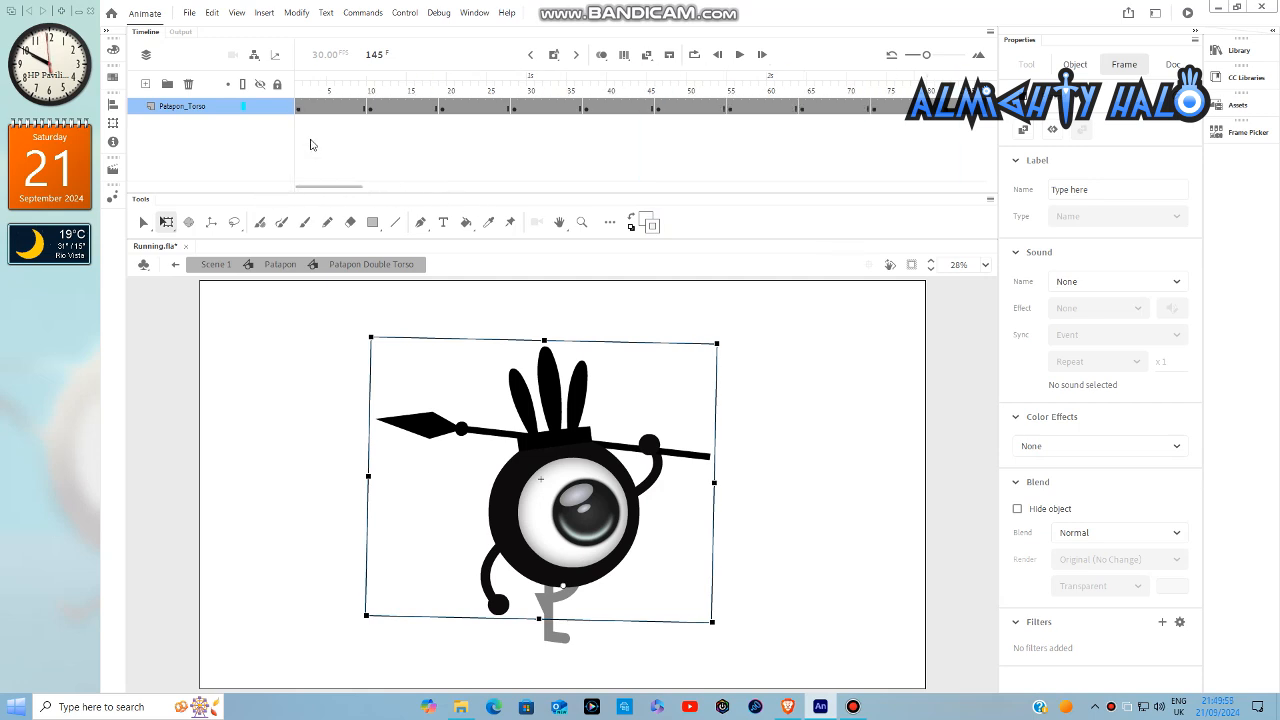
pyautogui.click(331, 92)
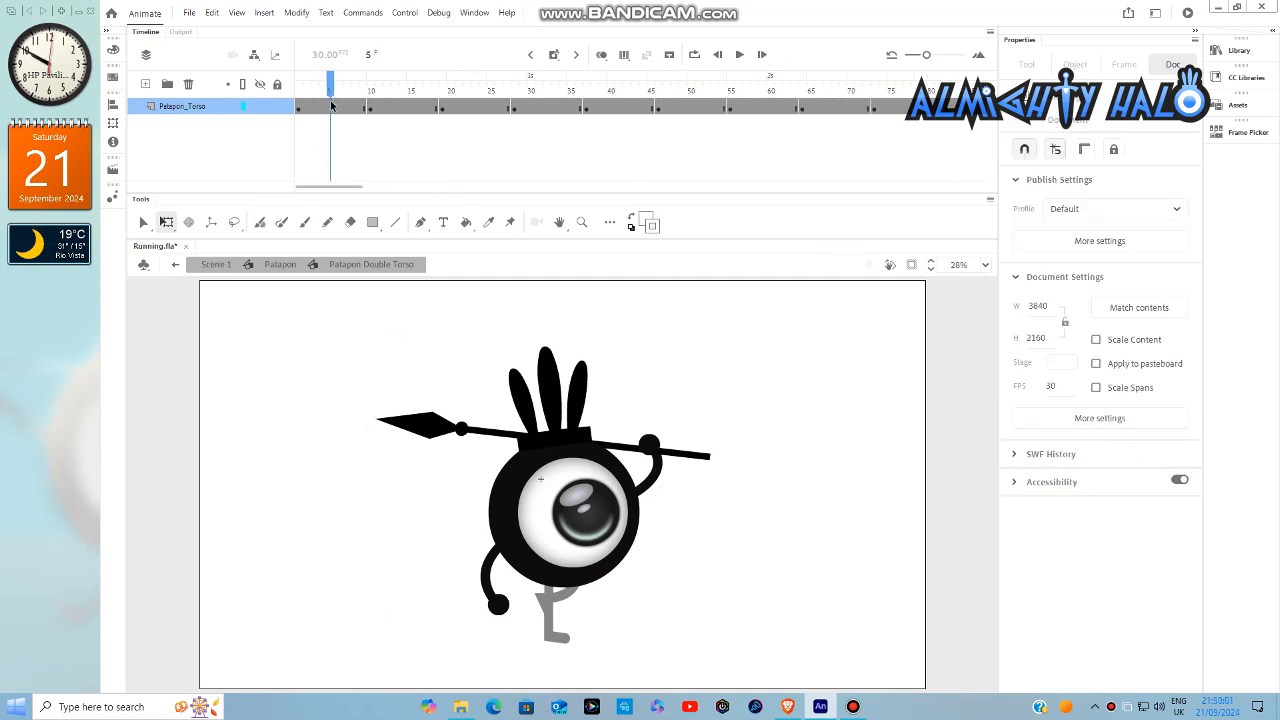
pyautogui.click(331, 110)
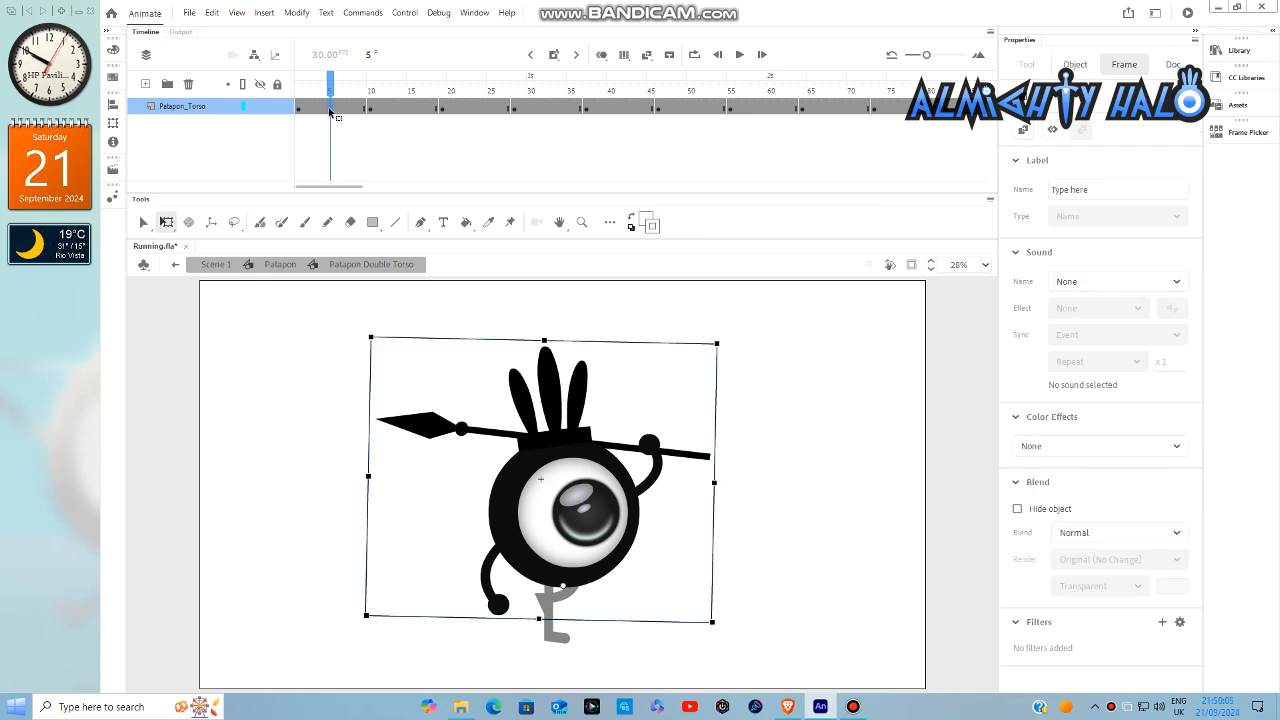
pyautogui.press('Up')
pyautogui.press('Up')
pyautogui.press('Up')
pyautogui.press('Up')
pyautogui.press('Up')
pyautogui.press('Up')
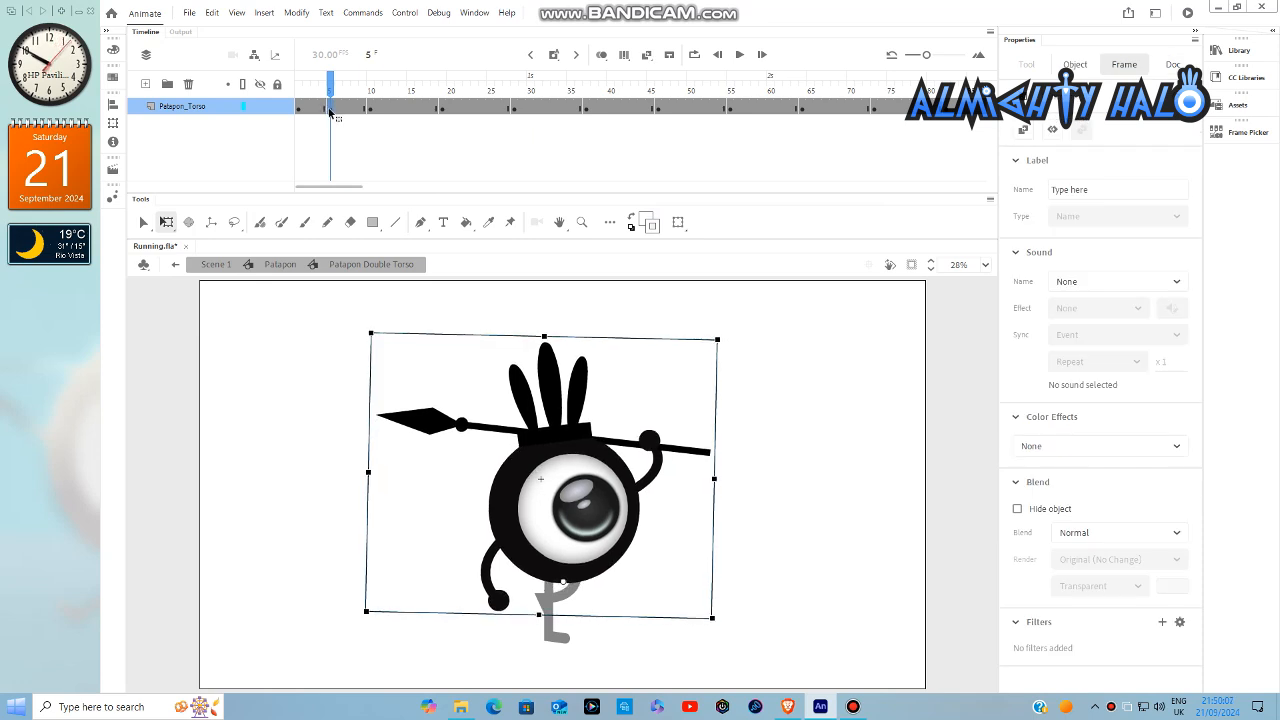
pyautogui.press('Up')
pyautogui.press('Up')
pyautogui.press('Up')
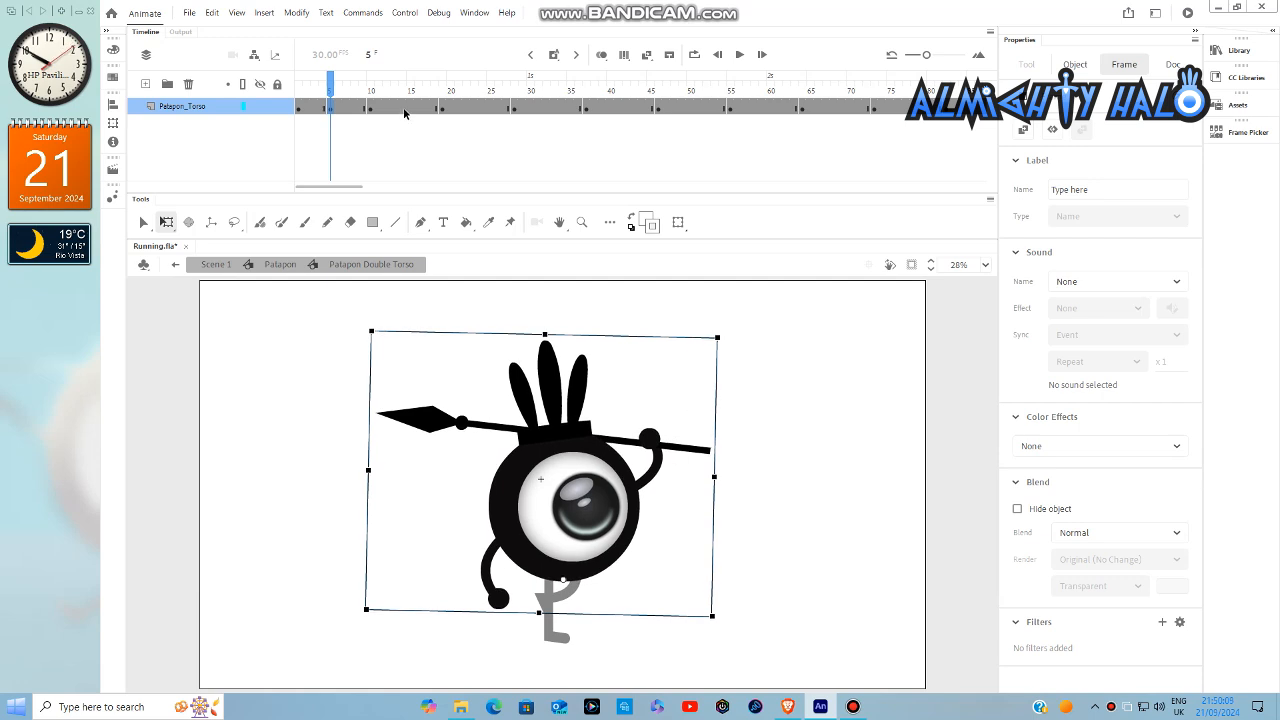
# - Add an in-between keyframe at frame 14 and nudge the torso slightly upward there
pyautogui.click(403, 107)
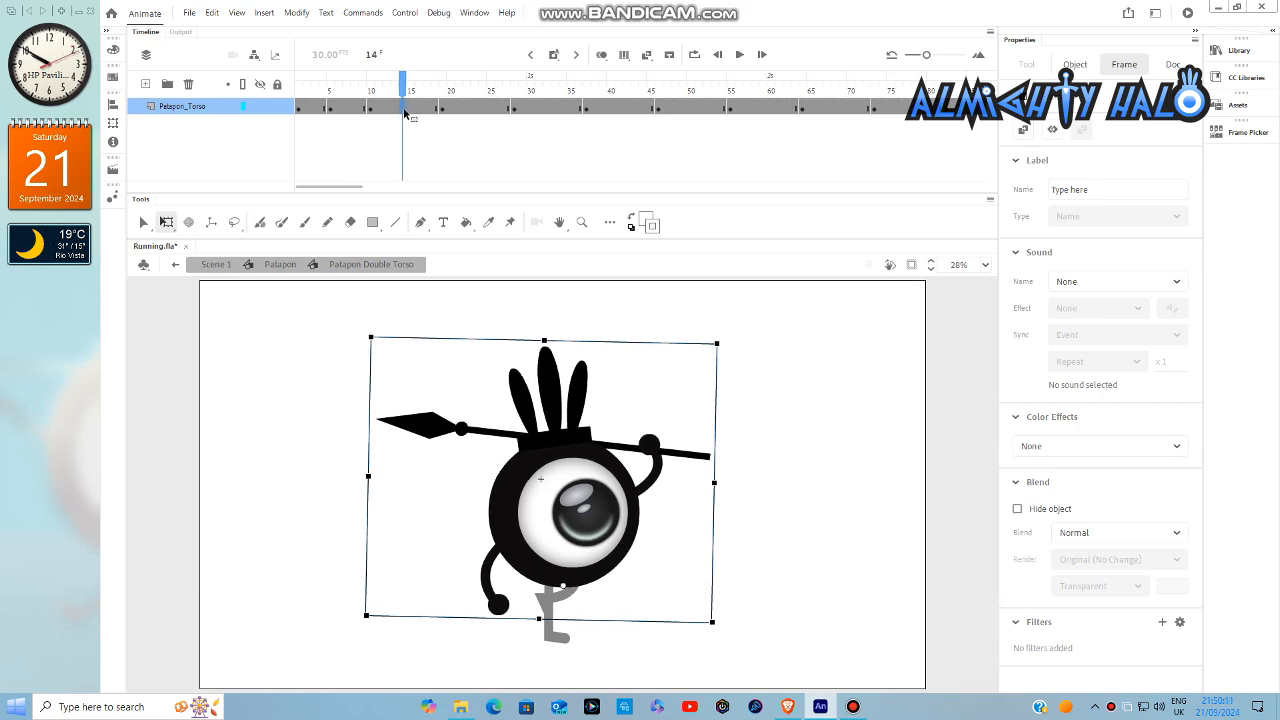
pyautogui.press('Up')
pyautogui.press('Up')
pyautogui.press('Up')
pyautogui.press('Up')
pyautogui.press('Up')
pyautogui.press('Up')
pyautogui.press('Up')
pyautogui.press('Up')
pyautogui.press('Up')
pyautogui.press('Up')
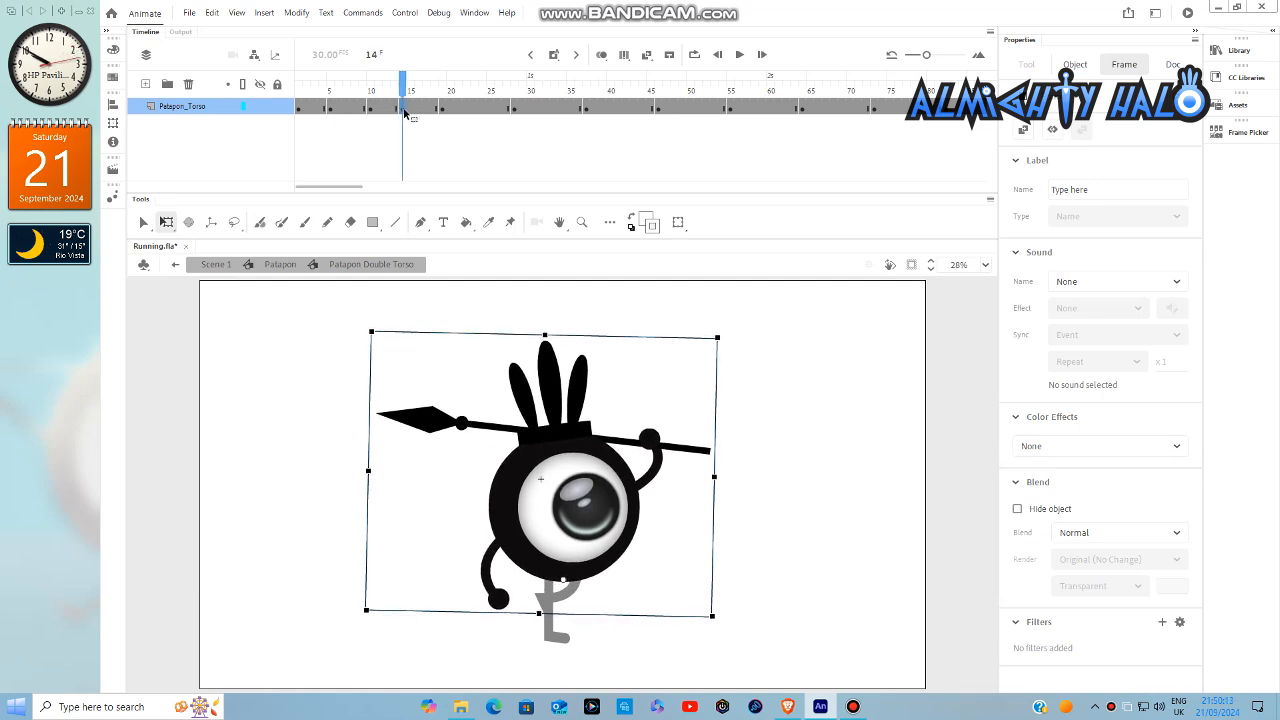
# - Add in-between keyframes at frames 24, 33, 42, 51 and 60, nudging the torso slightly upward on each
pyautogui.click(480, 108)
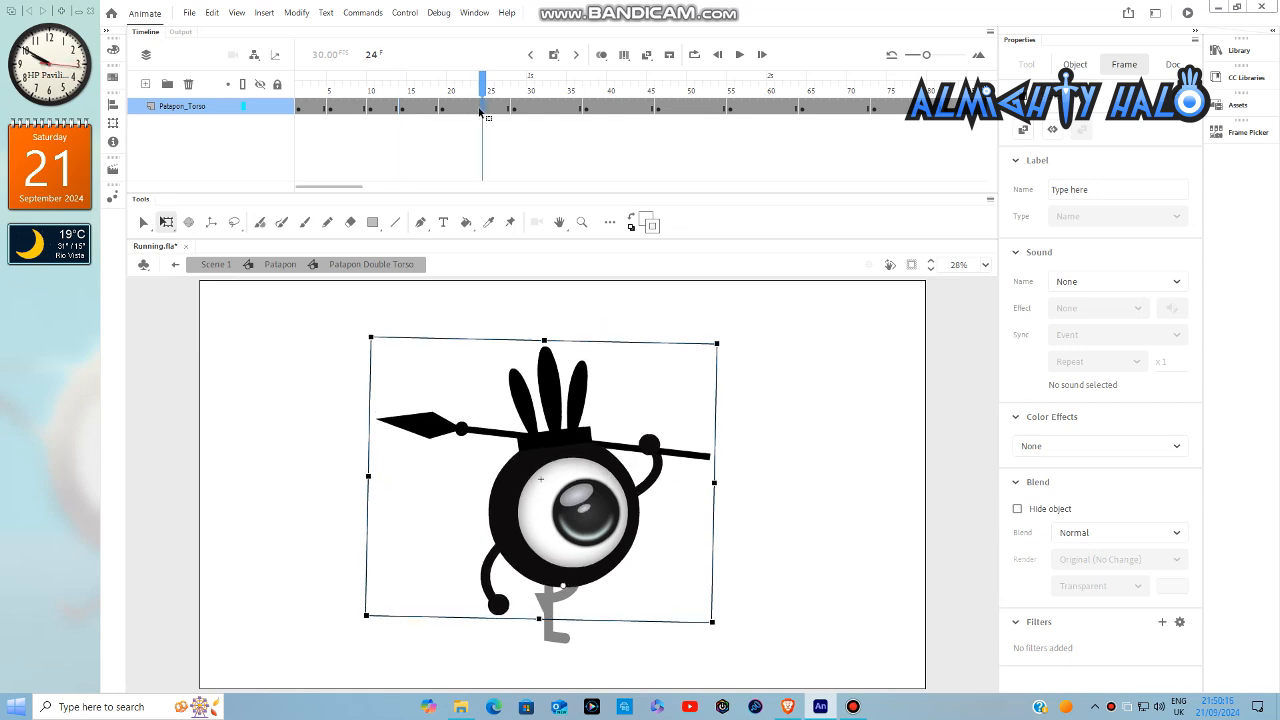
pyautogui.click(554, 112)
pyautogui.click(627, 112)
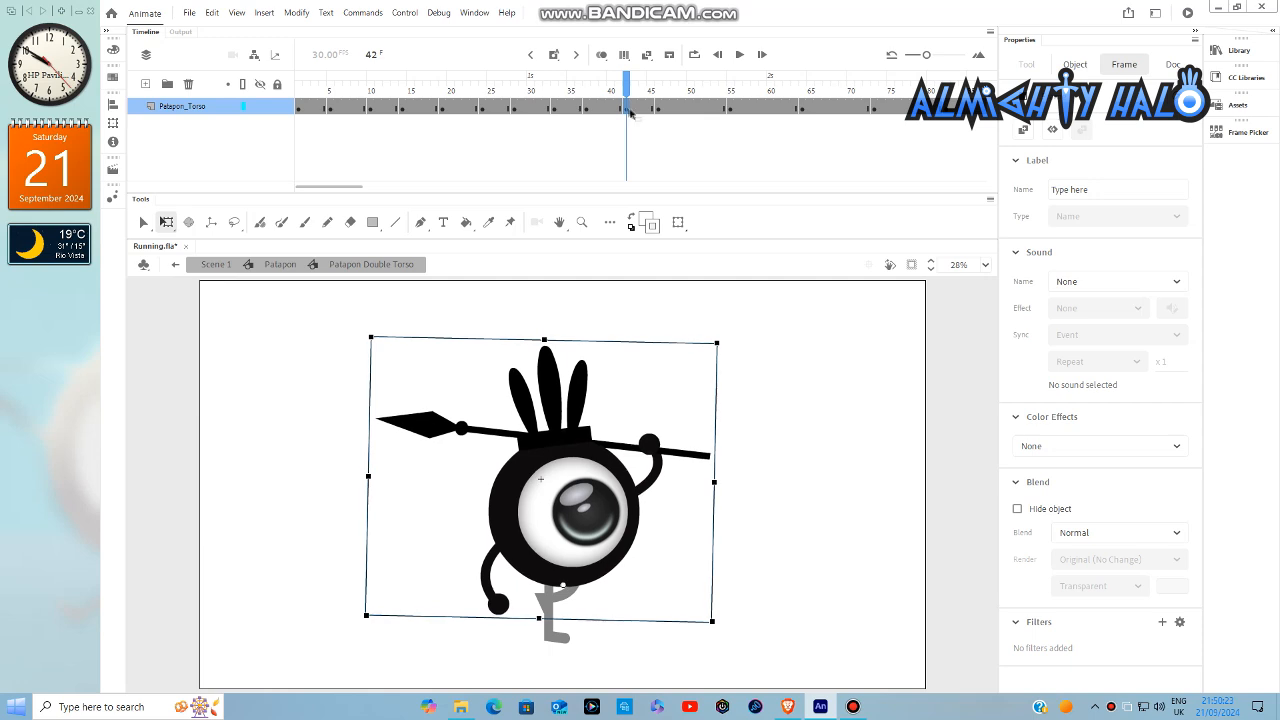
pyautogui.click(699, 110)
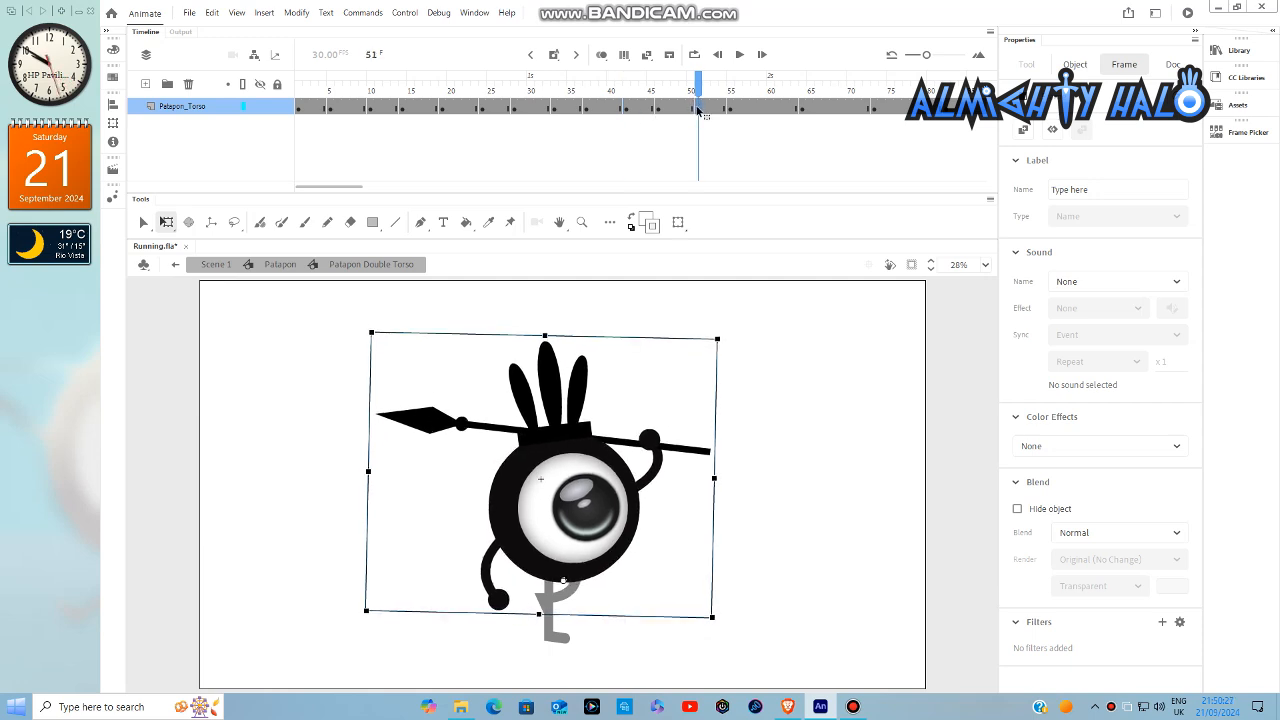
pyautogui.click(770, 109)
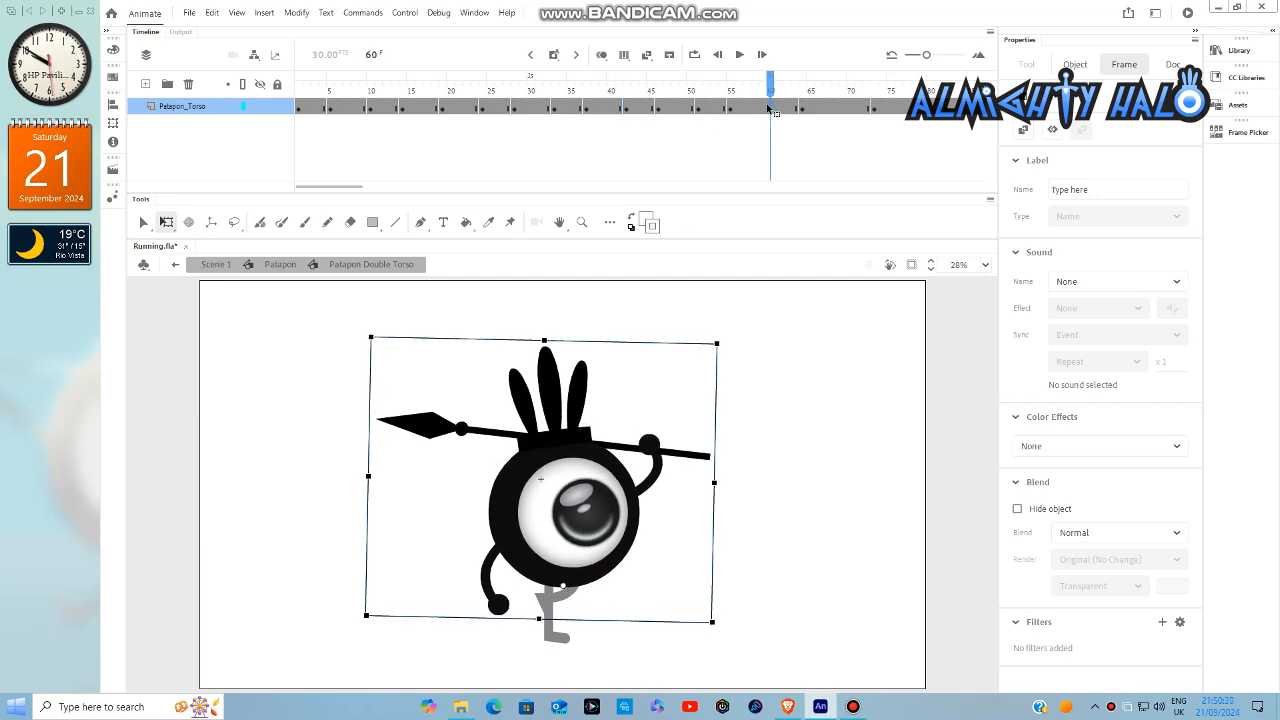
# - Add in-between keyframes at frames 69, 78, 87, 96 and 105, nudging the torso slightly upward on each
pyautogui.click(842, 110)
pyautogui.moveTo(343, 191); pyautogui.dragTo(380, 191)
pyautogui.click(530, 111)
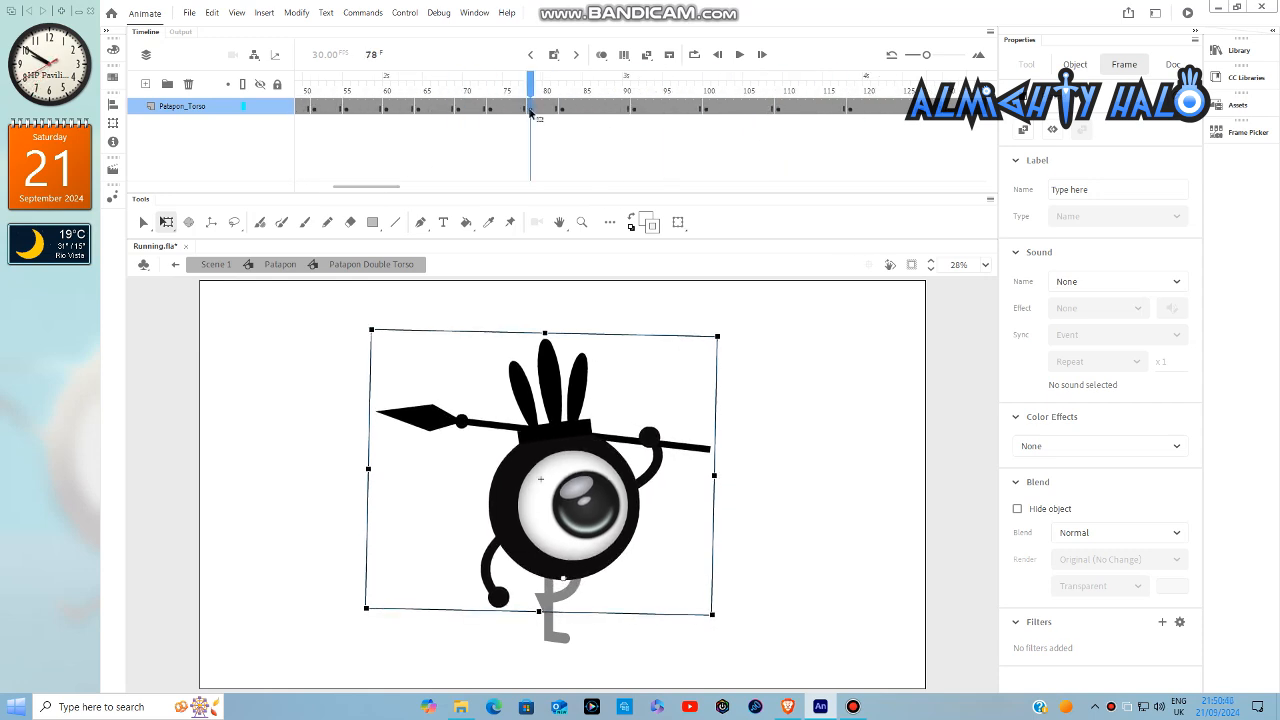
pyautogui.click(603, 110)
pyautogui.click(676, 111)
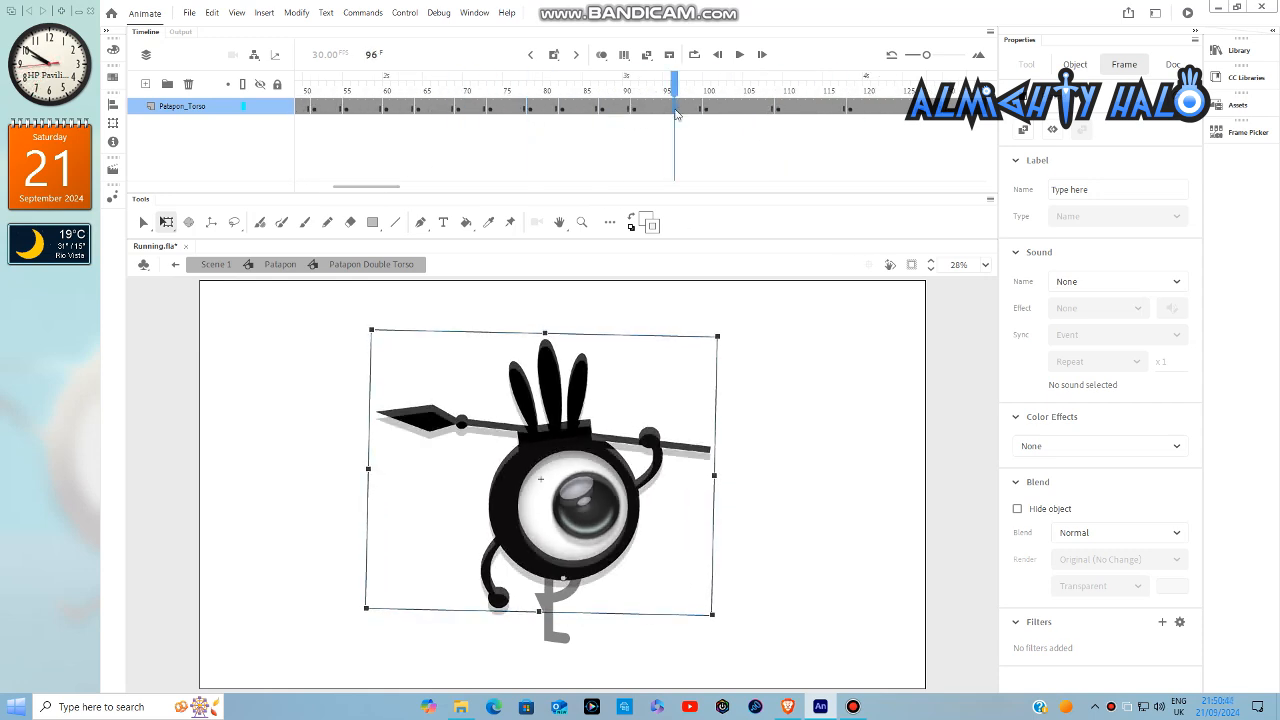
pyautogui.click(746, 111)
# - Add in-between keyframes at frames 114, 123, 132 and 141, nudging the torso slightly upward on each
pyautogui.hscroll(3, 746, 111)
pyautogui.click(538, 110)
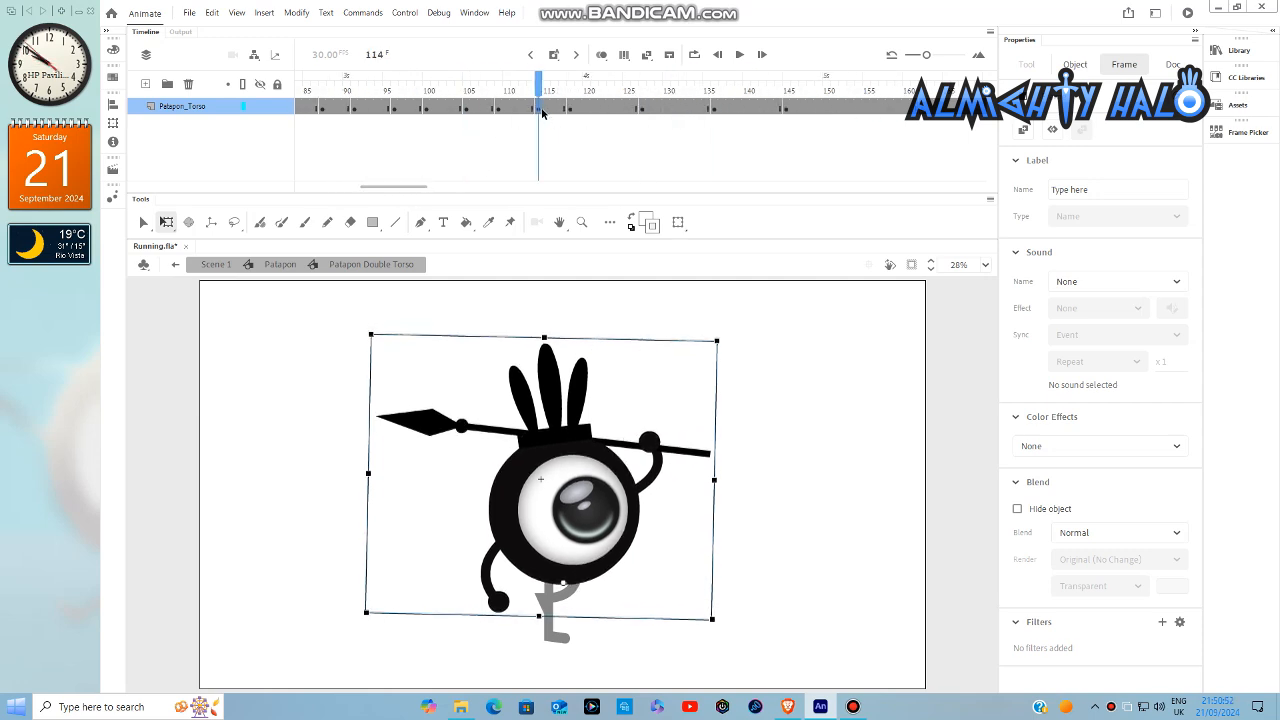
pyautogui.click(607, 111)
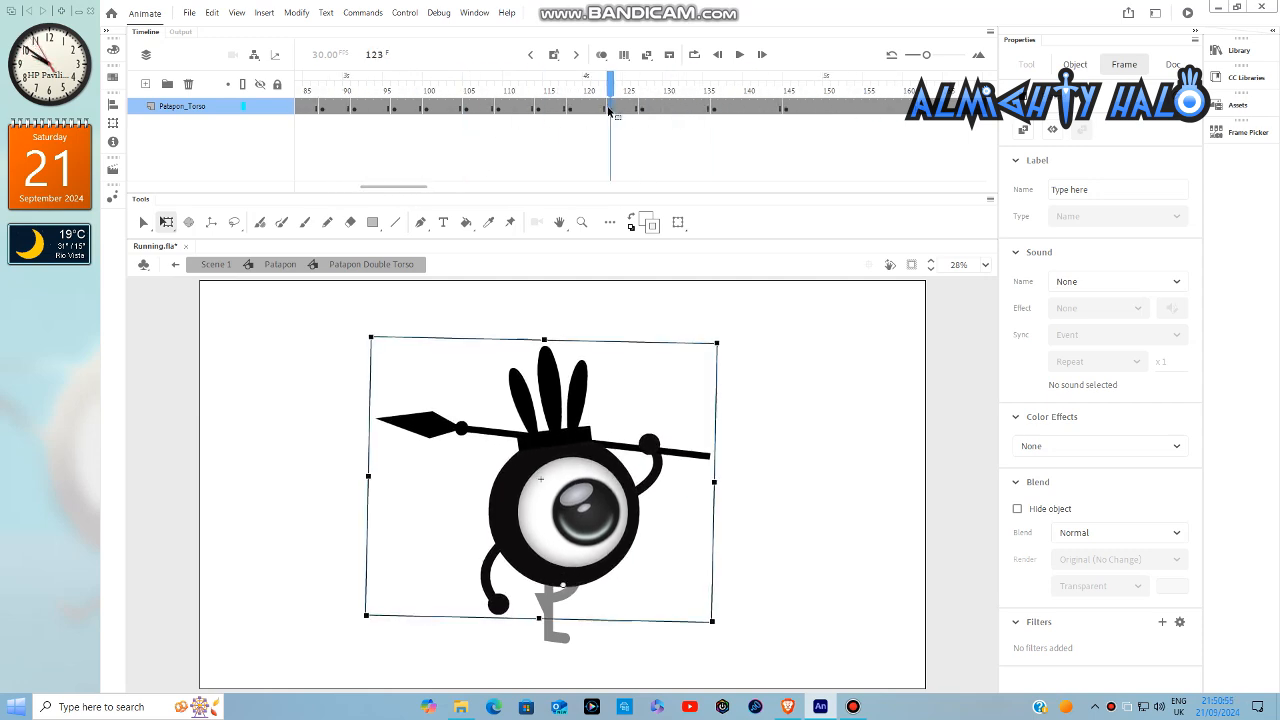
pyautogui.click(680, 114)
pyautogui.click(754, 111)
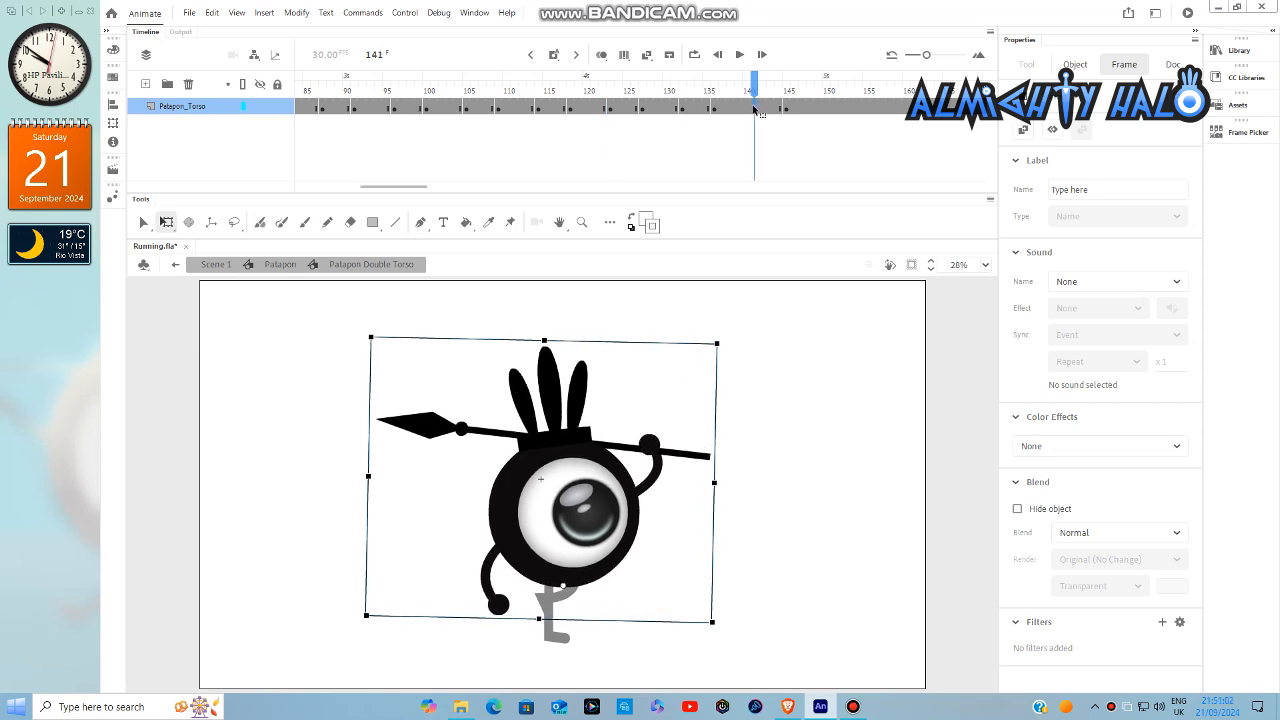
# - Deselect the torso and return the playhead to frame 1 of the Patapon Double Torso timeline
pyautogui.click(855, 321)
pyautogui.moveTo(420, 188); pyautogui.dragTo(254, 193)
pyautogui.hotkey('shift', ',')
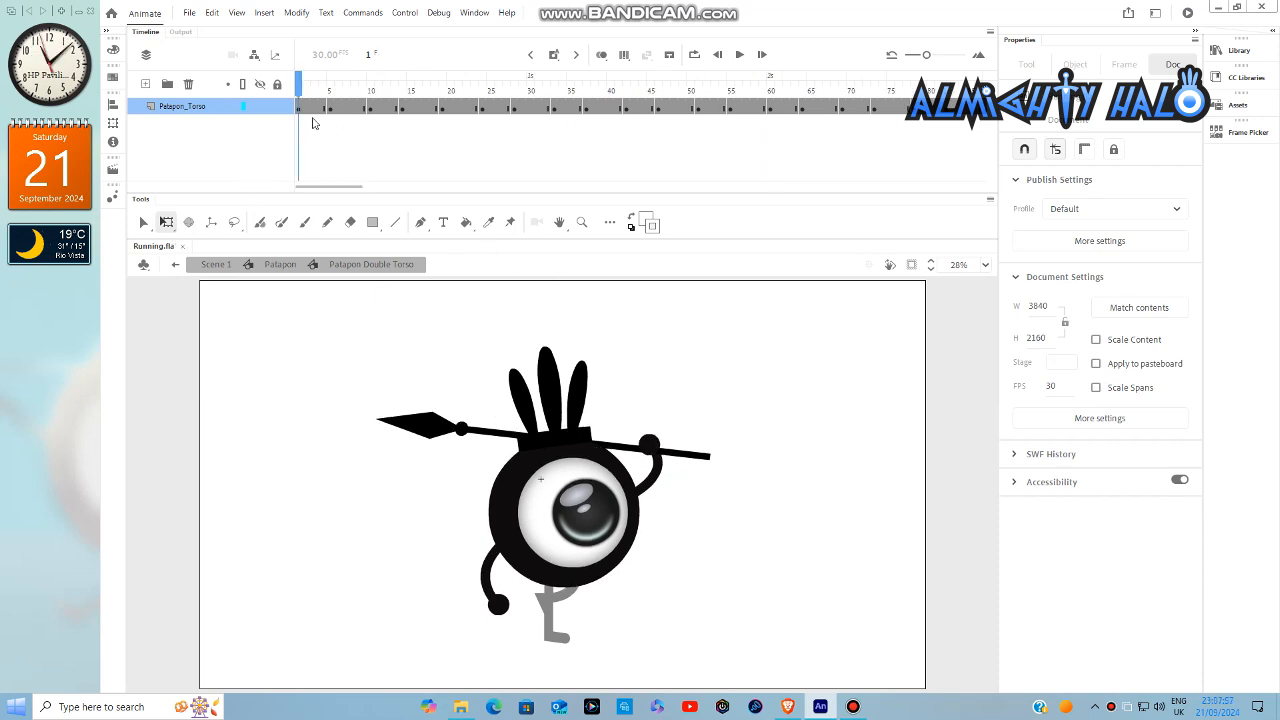
# - Create classic tweens across all Patapon_Torso frames from 1 to 144
pyautogui.moveTo(300, 110); pyautogui.dragTo(845, 120)
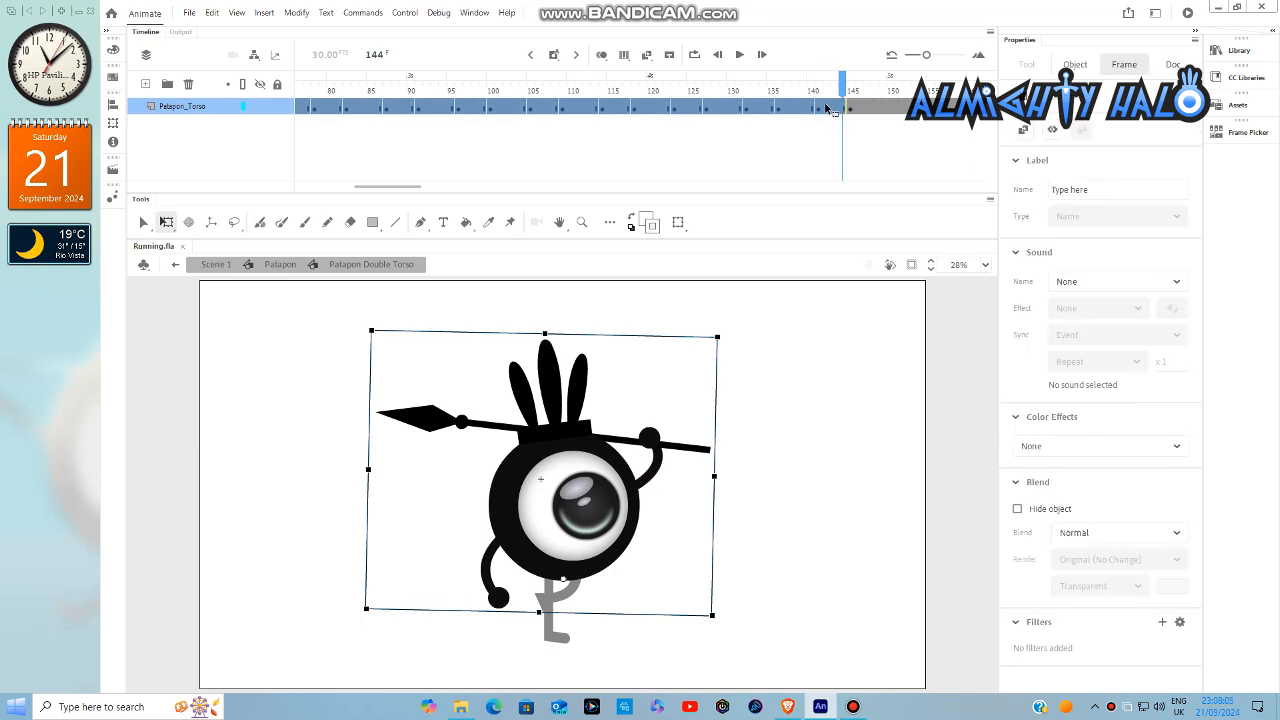
pyautogui.rightClick(830, 110)
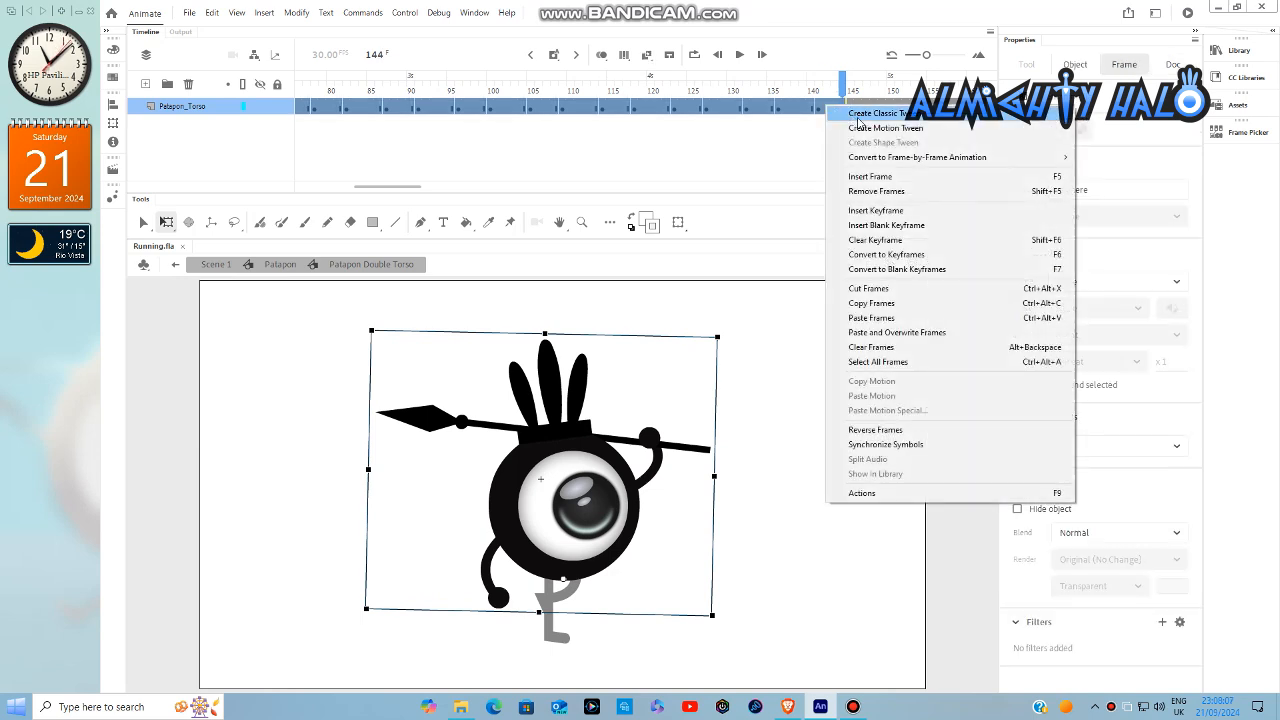
pyautogui.click(858, 115)
pyautogui.moveTo(402, 189); pyautogui.dragTo(293, 197)
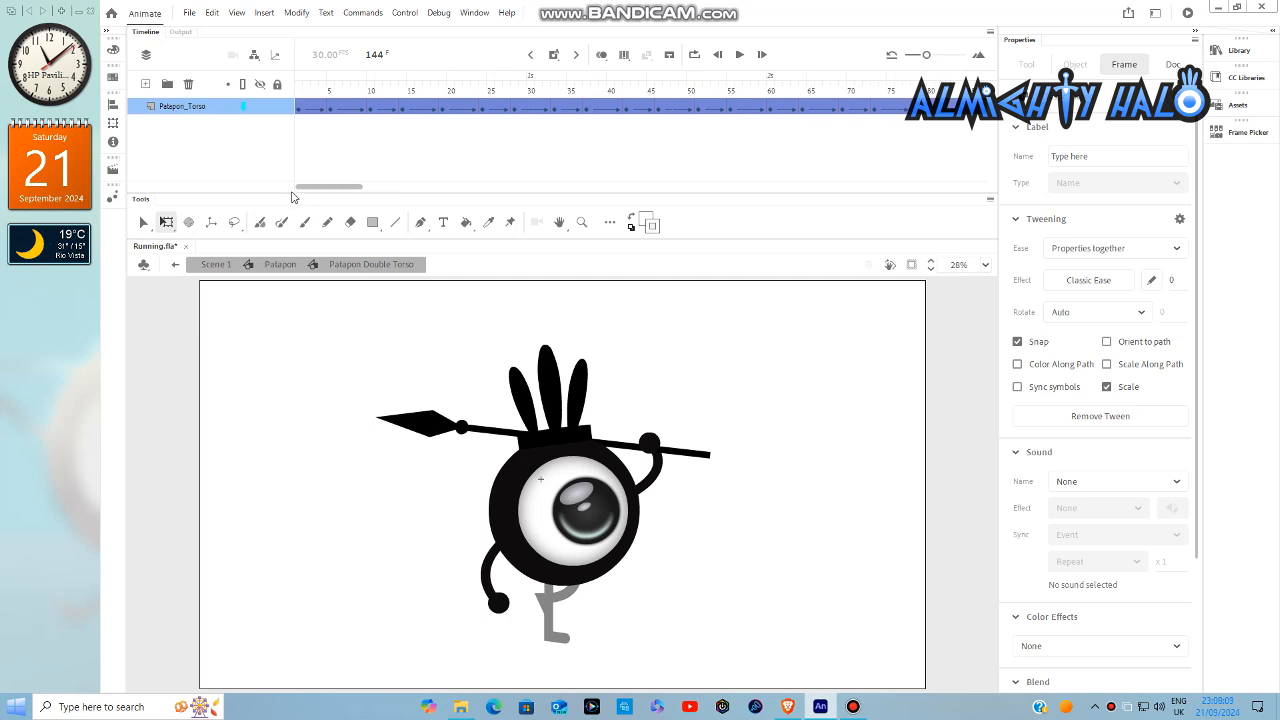
# - Apply a Quad Ease-Out to the tween span at frame 3 and a Quad Ease-In to the span at frame 9
pyautogui.click(298, 94)
pyautogui.moveTo(299, 94); pyautogui.dragTo(323, 100)
pyautogui.click(313, 108)
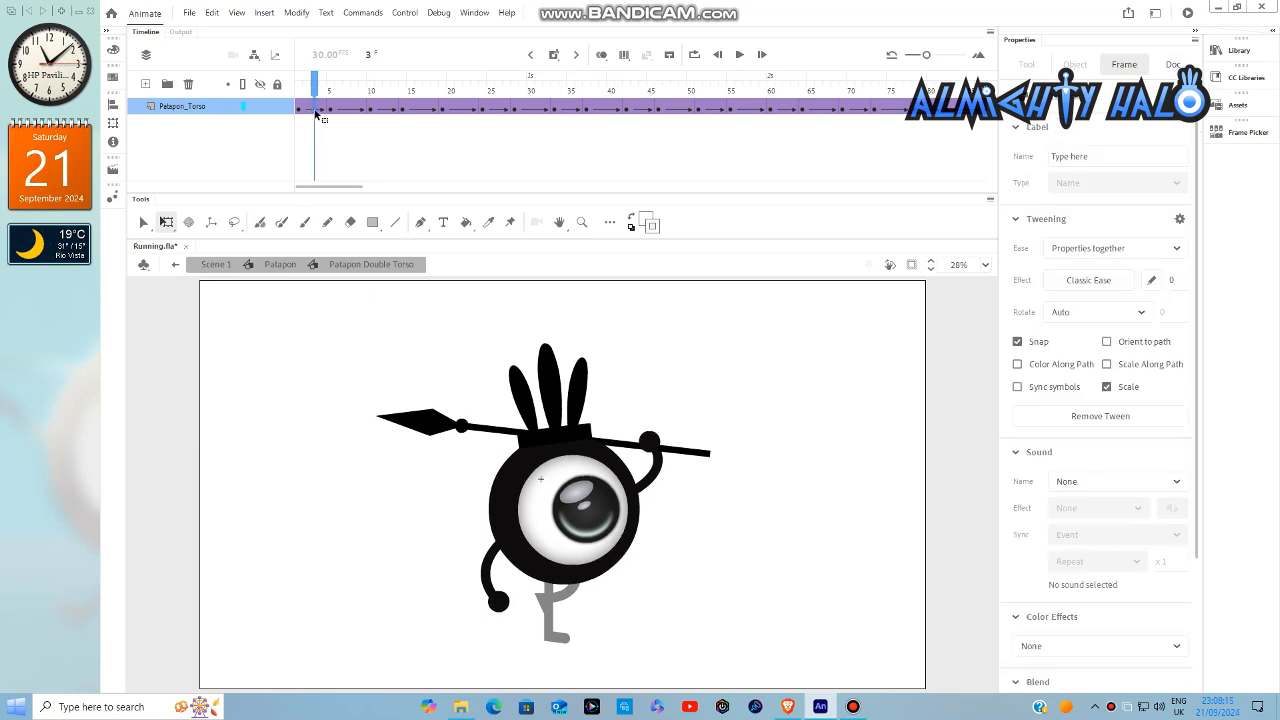
pyautogui.click(1087, 283)
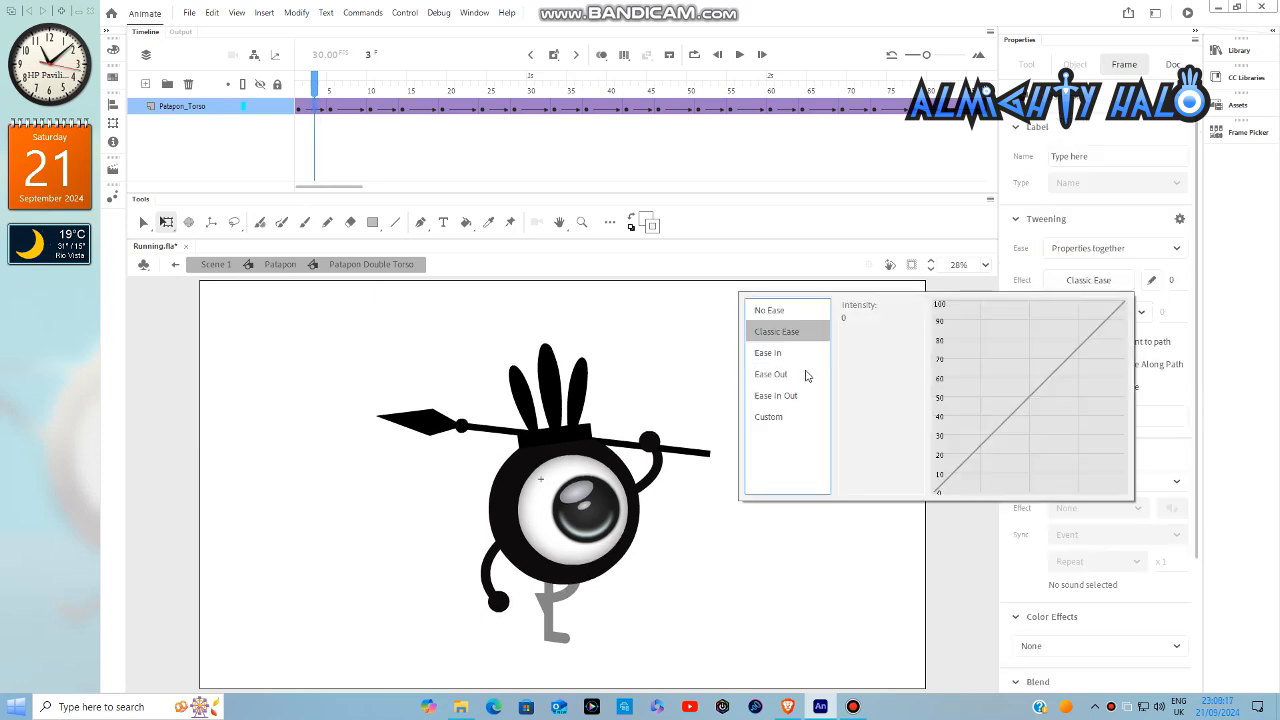
pyautogui.click(805, 374)
pyautogui.doubleClick(870, 318)
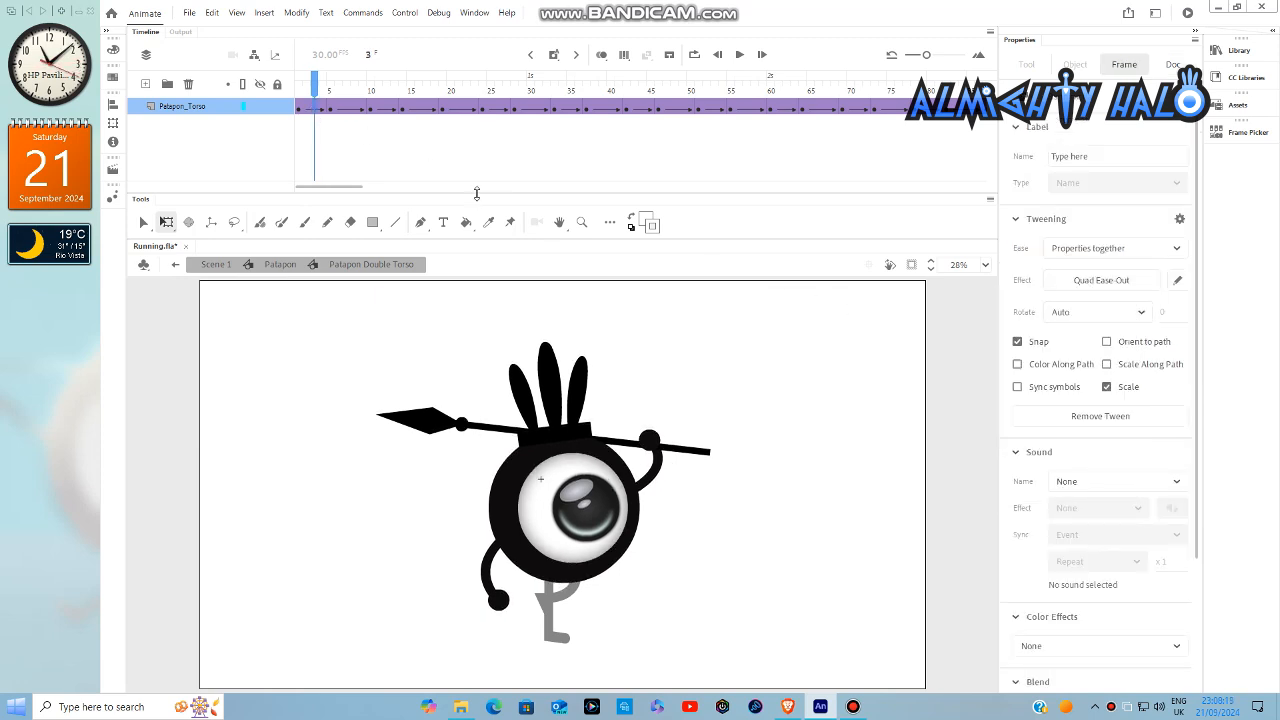
pyautogui.click(361, 108)
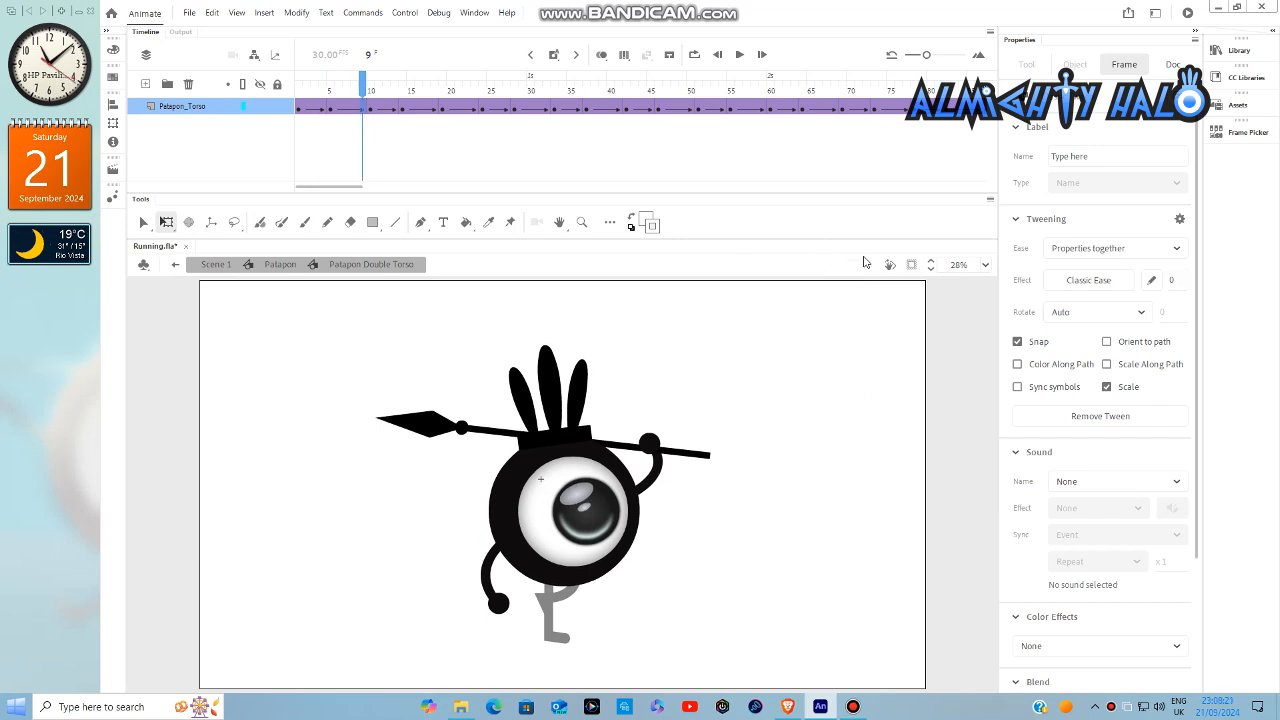
pyautogui.click(1054, 283)
pyautogui.click(792, 352)
pyautogui.doubleClick(877, 317)
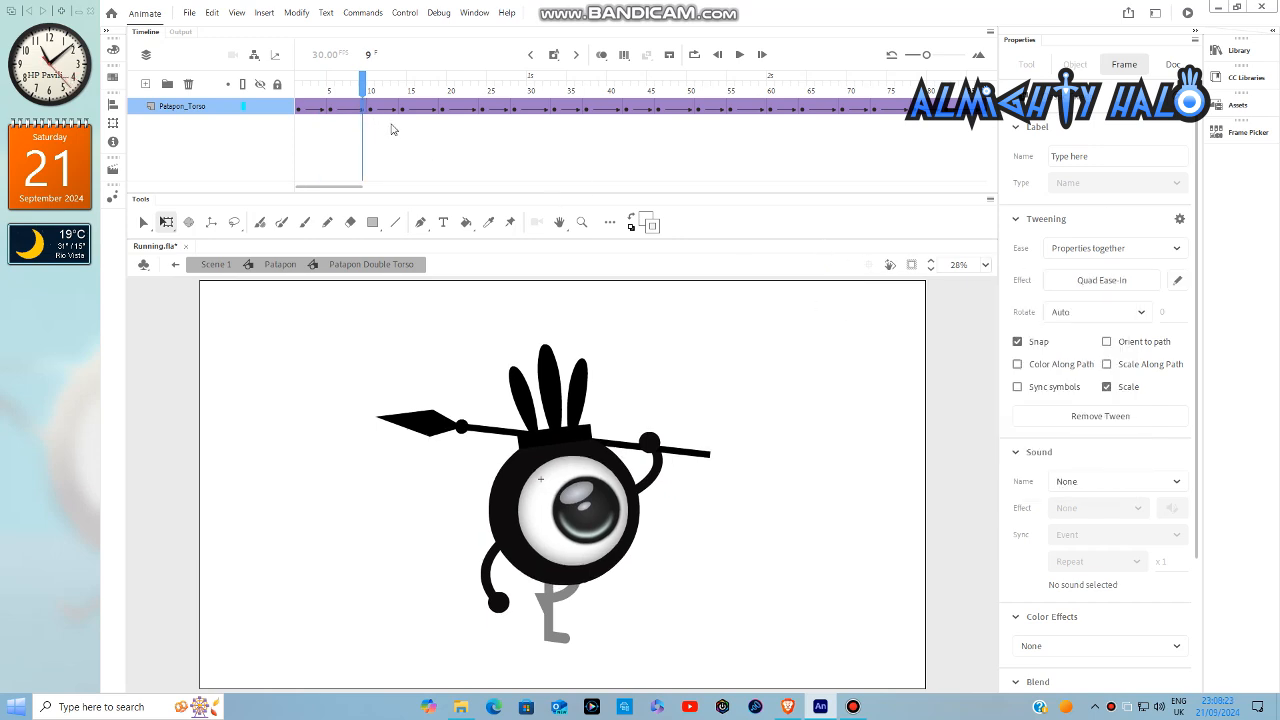
# - Apply a Quad Ease-Out to the tween span at frame 12 and a Quad Ease-In to the span at frame 17
pyautogui.click(389, 127)
pyautogui.click(1100, 282)
pyautogui.click(768, 352)
pyautogui.doubleClick(860, 311)
pyautogui.click(427, 108)
pyautogui.click(1088, 280)
pyautogui.click(768, 352)
pyautogui.doubleClick(868, 318)
# - Apply Quad easing to the tween spans between frames 19 and 28, Ease-Out on the rise and Ease-In on the fall
pyautogui.click(1100, 280)
pyautogui.click(771, 373)
pyautogui.doubleClick(858, 312)
pyautogui.click(436, 90)
pyautogui.moveTo(436, 90); pyautogui.dragTo(475, 90)
pyautogui.click(488, 109)
pyautogui.click(1088, 280)
pyautogui.click(771, 373)
pyautogui.doubleClick(858, 312)
pyautogui.click(467, 107)
# - Apply a Quad Ease-Out to the tween span at frame 30 and a Quad Ease-In to the span at frame 34
pyautogui.click(529, 109)
pyautogui.click(1088, 280)
pyautogui.click(771, 373)
pyautogui.doubleClick(860, 312)
pyautogui.click(562, 109)
pyautogui.click(1088, 280)
pyautogui.click(771, 373)
pyautogui.doubleClick(858, 312)
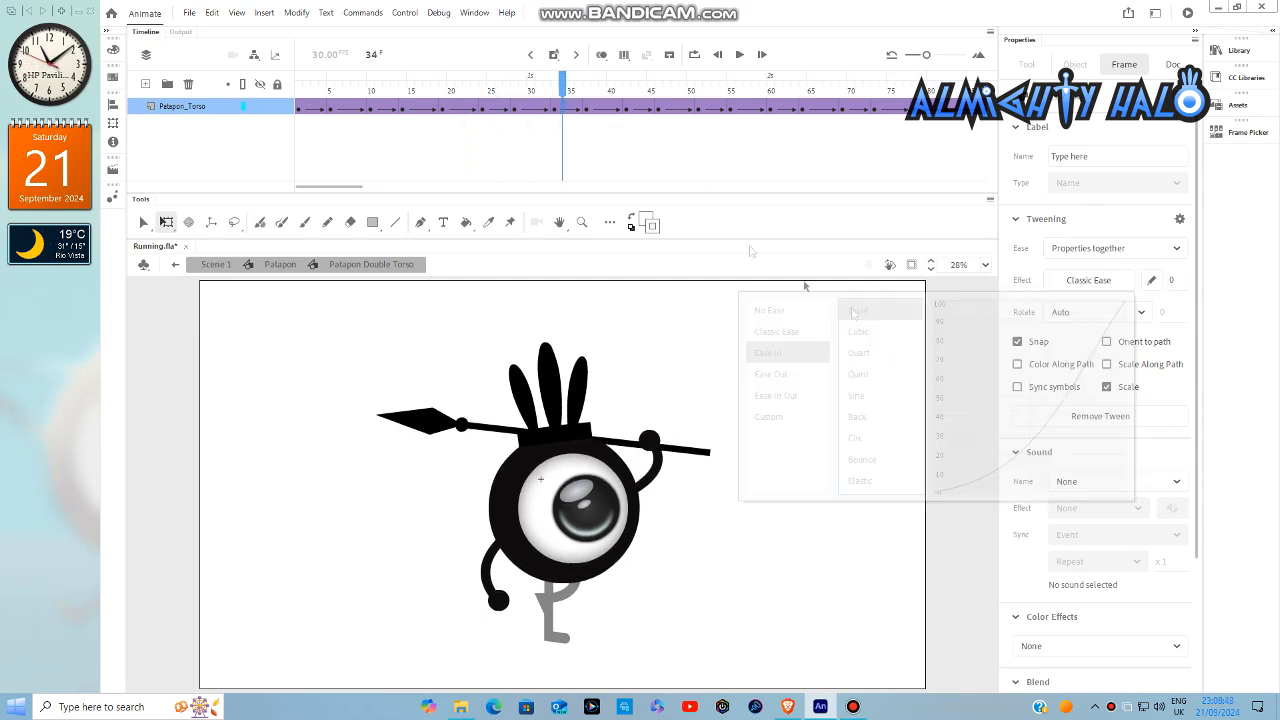
# - Apply a Quad Ease-Out to the tween spans at frames 41 and 49, and a Quad Ease-In to those at frames 44 and 54
pyautogui.click(618, 109)
pyautogui.click(1088, 280)
pyautogui.click(771, 373)
pyautogui.click(1089, 281)
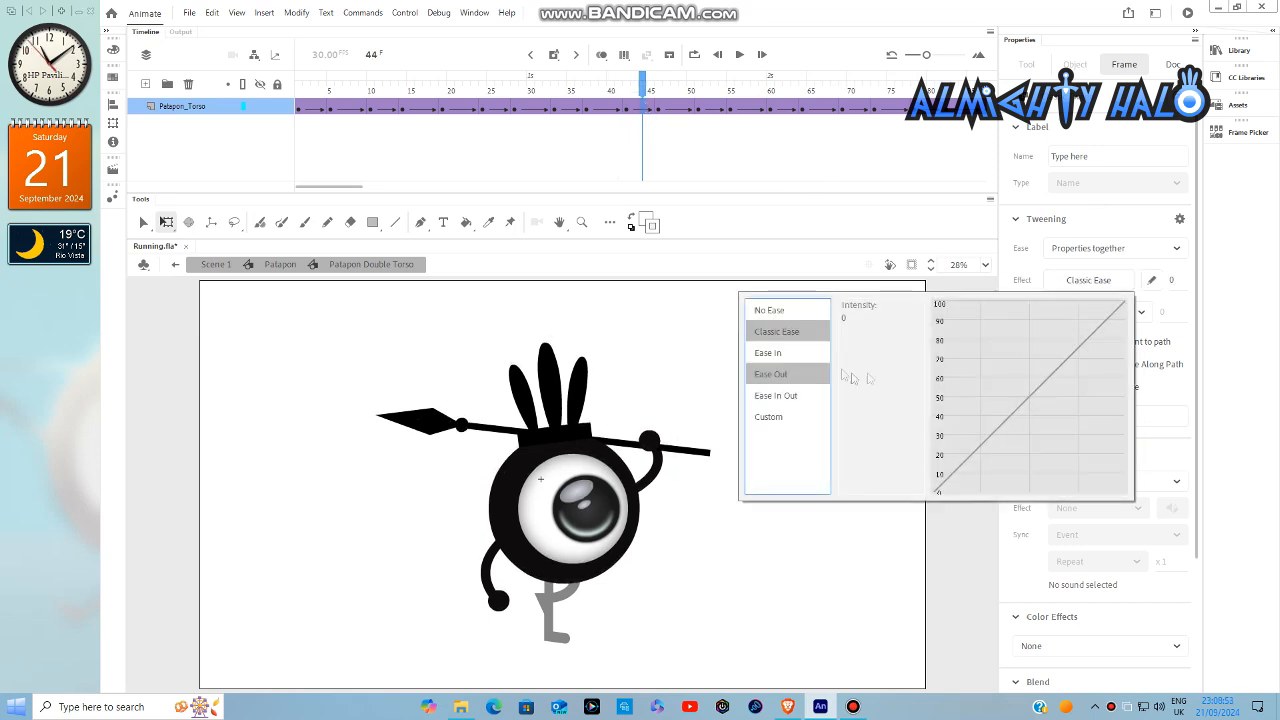
pyautogui.click(851, 316)
pyautogui.click(1089, 281)
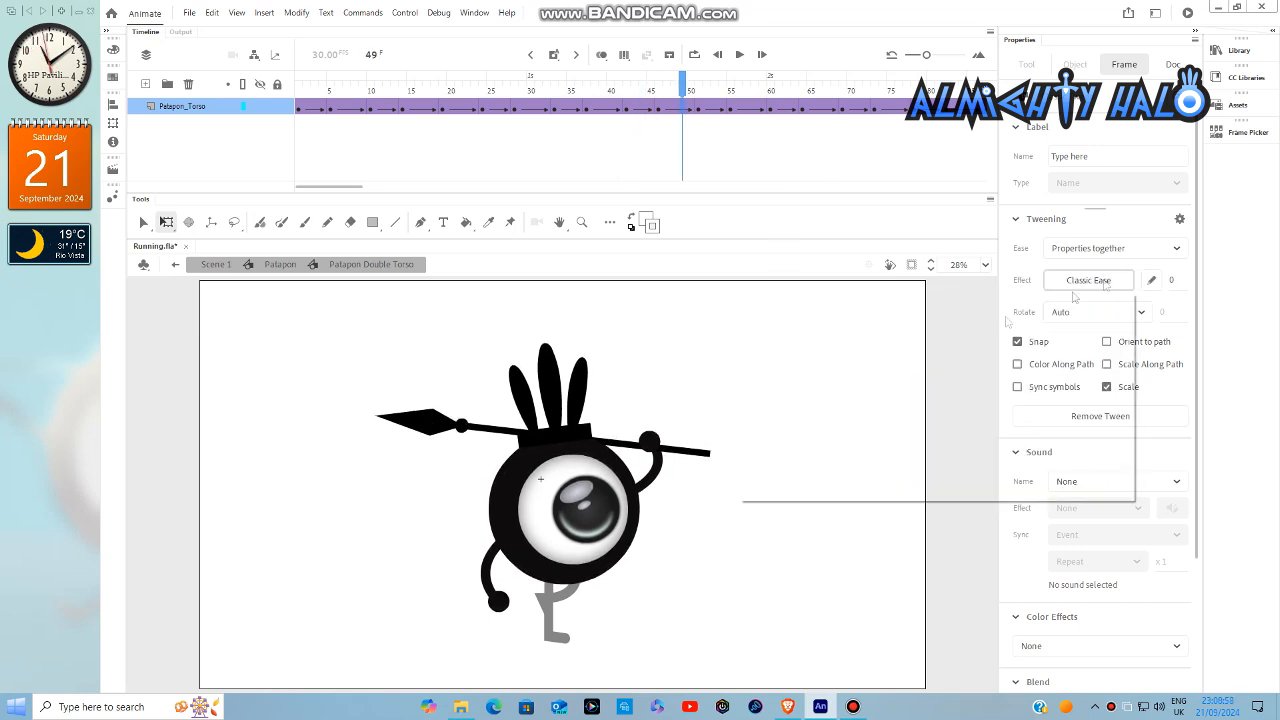
pyautogui.doubleClick(860, 318)
pyautogui.click(723, 108)
pyautogui.click(1089, 281)
pyautogui.doubleClick(856, 314)
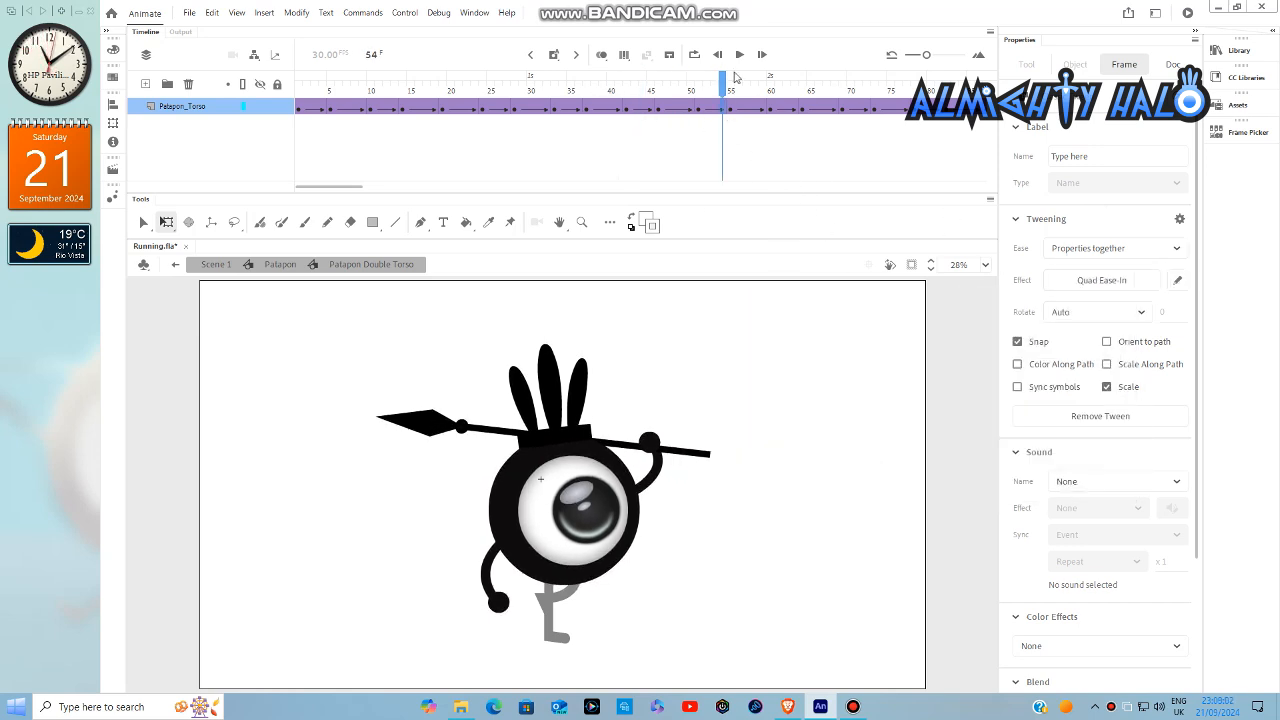
# - Apply a Quad Ease-Out to the tween span at frame 59 and a Quad Ease-In to the span at frame 61
pyautogui.click(762, 108)
pyautogui.click(1089, 281)
pyautogui.doubleClick(856, 314)
pyautogui.click(778, 108)
pyautogui.click(1089, 281)
pyautogui.doubleClick(873, 314)
# - Apply a Quad Ease-Out to the tween span at frame 68 and a Quad Ease-In to the span at frame 72
pyautogui.click(835, 109)
pyautogui.click(1087, 282)
pyautogui.click(788, 374)
pyautogui.doubleClick(860, 314)
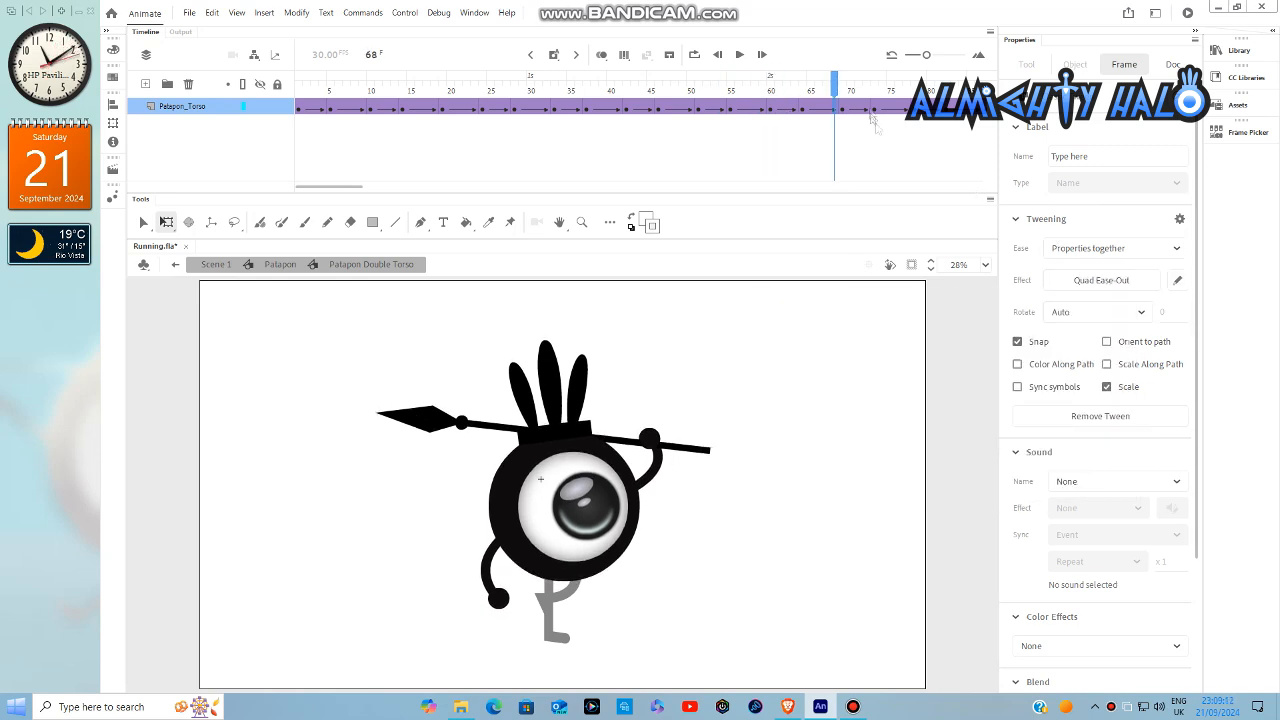
pyautogui.click(867, 109)
pyautogui.click(1084, 286)
pyautogui.doubleClick(868, 311)
# - Apply a Quad Ease-Out to the tween span at frame 76 and a Quad Ease-In to the span at frame 79
pyautogui.click(899, 108)
pyautogui.click(1087, 282)
pyautogui.click(812, 376)
pyautogui.doubleClick(862, 313)
pyautogui.click(922, 108)
pyautogui.click(1086, 283)
pyautogui.click(790, 354)
pyautogui.doubleClick(861, 312)
# - Apply a Quad Ease-Out to the tween span at frame 85 and a Quad Ease-In to the span at frame 88
pyautogui.moveTo(352, 187); pyautogui.dragTo(390, 187)
pyautogui.click(570, 108)
pyautogui.click(1098, 286)
pyautogui.doubleClick(860, 311)
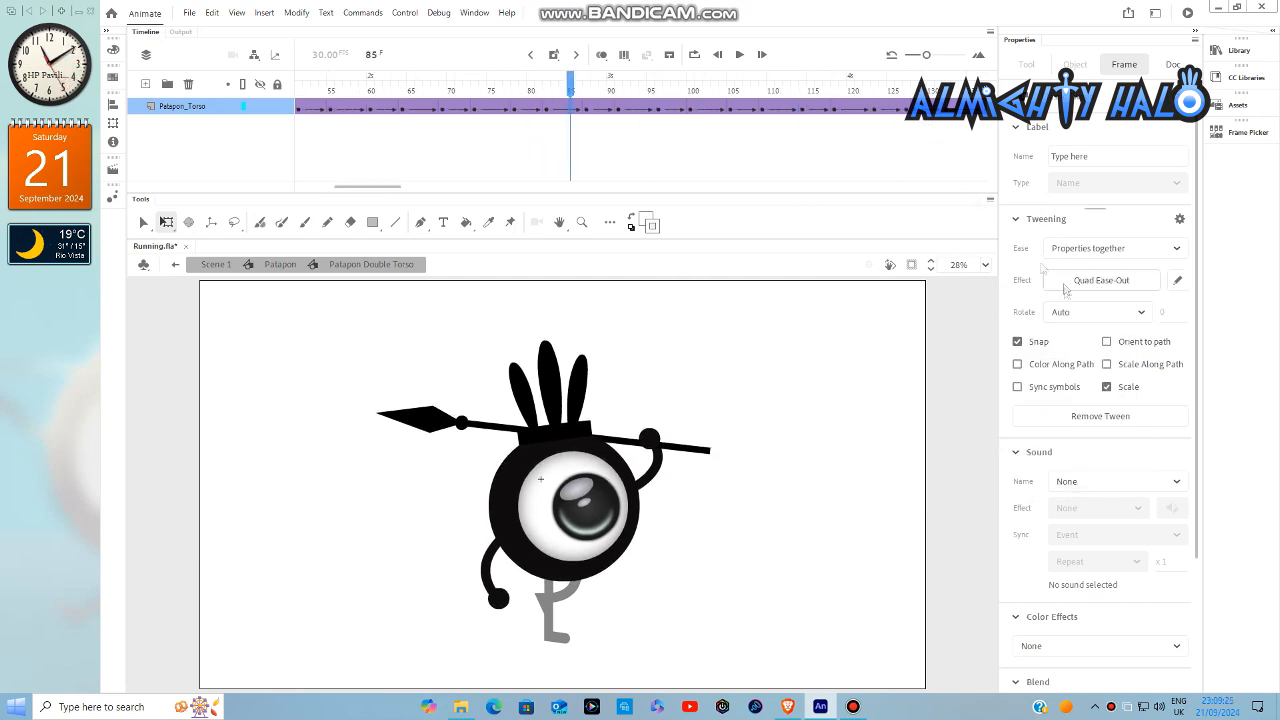
pyautogui.click(594, 108)
pyautogui.click(1088, 281)
pyautogui.doubleClick(860, 311)
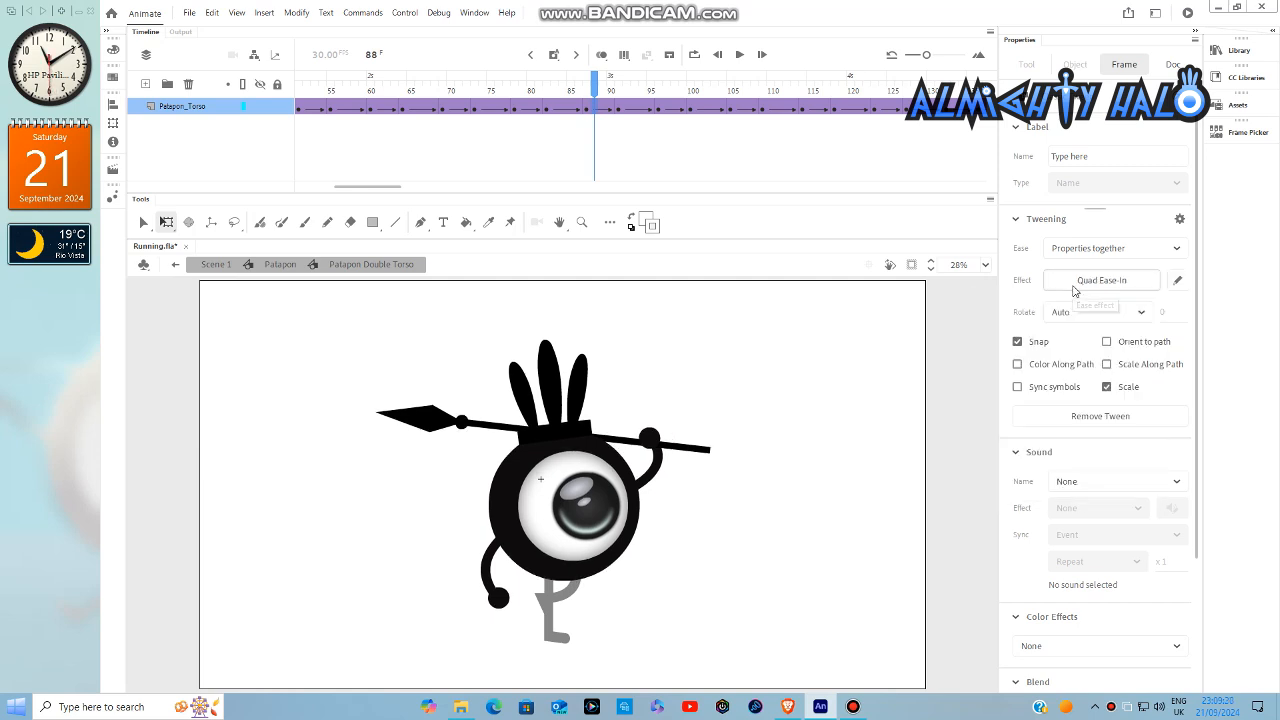
# - Apply a Quad Ease-Out to the tween span at frame 94 and a Quad Ease-In to the span at frame 96
pyautogui.click(642, 108)
pyautogui.click(1088, 281)
pyautogui.click(790, 375)
pyautogui.doubleClick(860, 311)
pyautogui.click(660, 109)
pyautogui.click(1088, 281)
pyautogui.click(812, 374)
pyautogui.doubleClick(860, 311)
# - Apply a Quad Ease-Out to the tween span at frame 102 and a Quad Ease-In to the span at frame 106
pyautogui.click(706, 110)
pyautogui.click(1088, 281)
pyautogui.click(817, 374)
pyautogui.doubleClick(860, 311)
pyautogui.click(740, 109)
pyautogui.click(1088, 281)
pyautogui.click(812, 374)
pyautogui.doubleClick(860, 311)
# - Apply a Quad Ease-Out to the tween span at frame 112 and a Quad Ease-In to the span at frame 116
pyautogui.click(786, 109)
pyautogui.click(1116, 281)
pyautogui.click(770, 374)
pyautogui.doubleClick(860, 311)
pyautogui.click(818, 109)
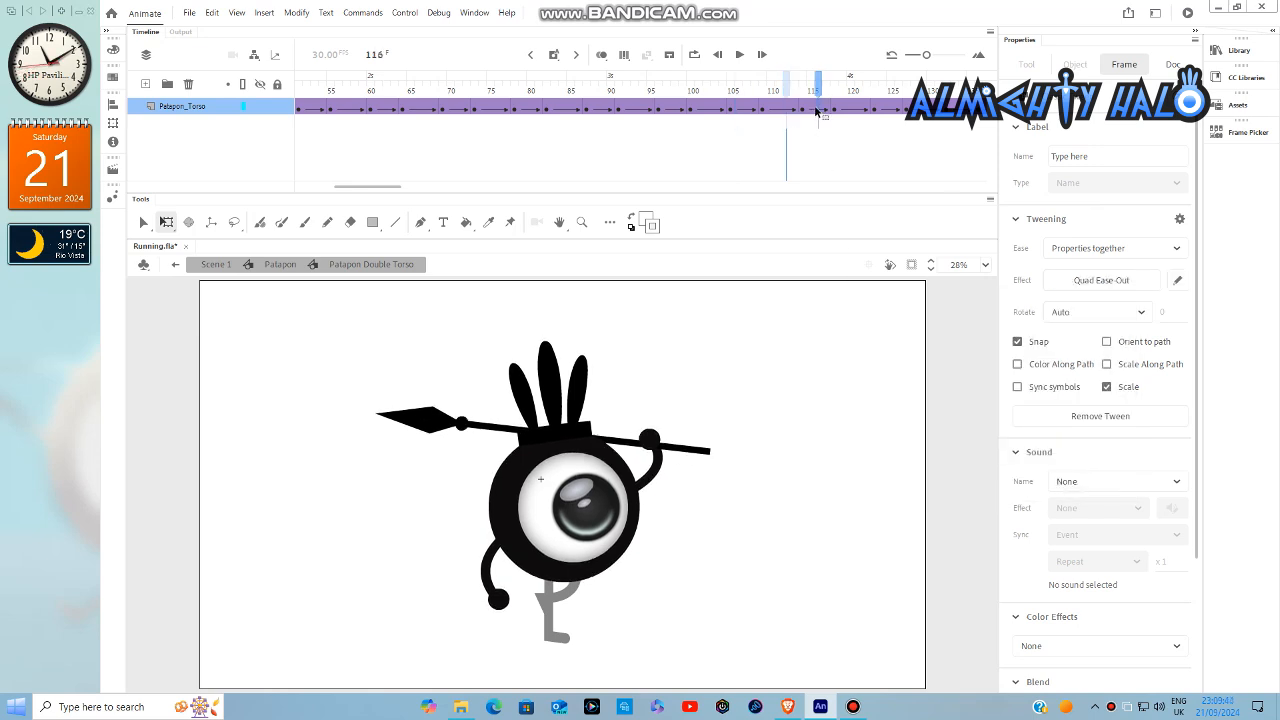
pyautogui.click(1088, 281)
pyautogui.click(768, 353)
pyautogui.doubleClick(879, 309)
# - Apply a Quad Ease-Out to the tween span at frame 122 and a Quad Ease-In to the span that follows it
pyautogui.click(866, 109)
pyautogui.click(1088, 281)
pyautogui.click(775, 374)
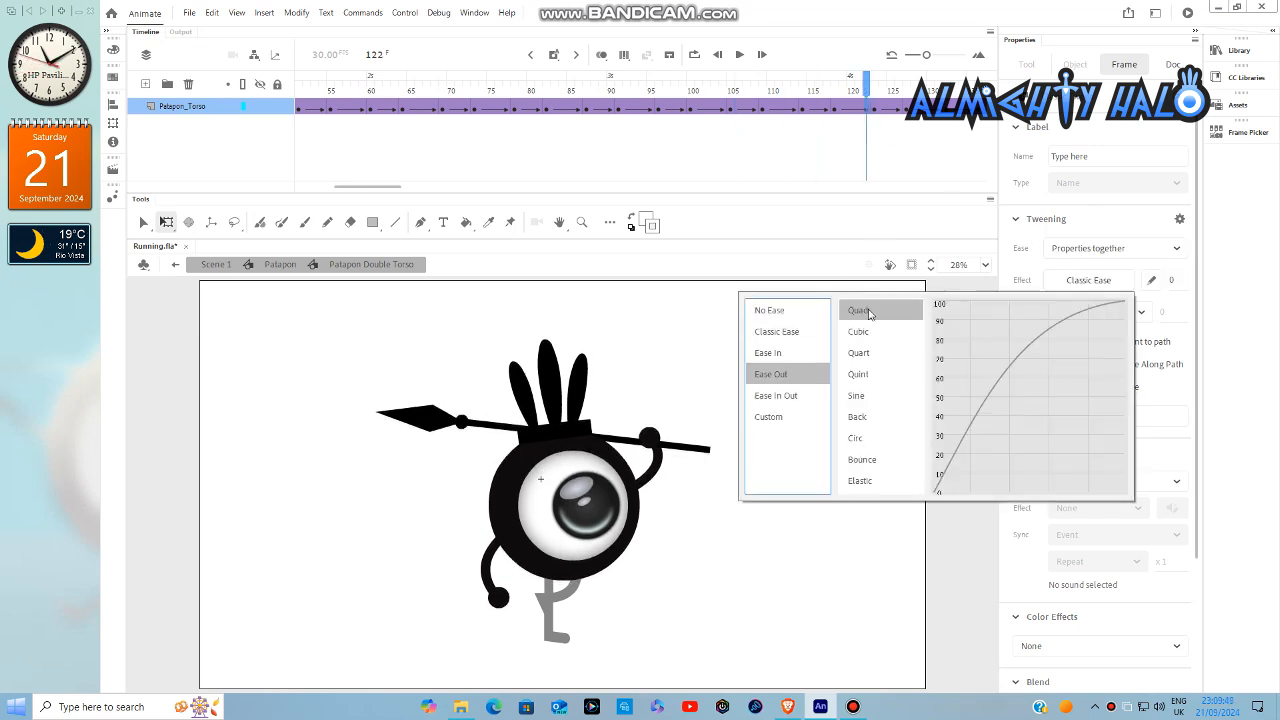
pyautogui.doubleClick(869, 311)
pyautogui.moveTo(396, 187); pyautogui.dragTo(426, 187)
pyautogui.click(1088, 281)
pyautogui.click(768, 353)
pyautogui.doubleClick(869, 311)
# - Apply a Quad Ease-Out to the tween span at frame 129 and a Quad Ease-In to the span at frame 133
pyautogui.click(618, 109)
pyautogui.click(1088, 281)
pyautogui.click(770, 374)
pyautogui.doubleClick(869, 311)
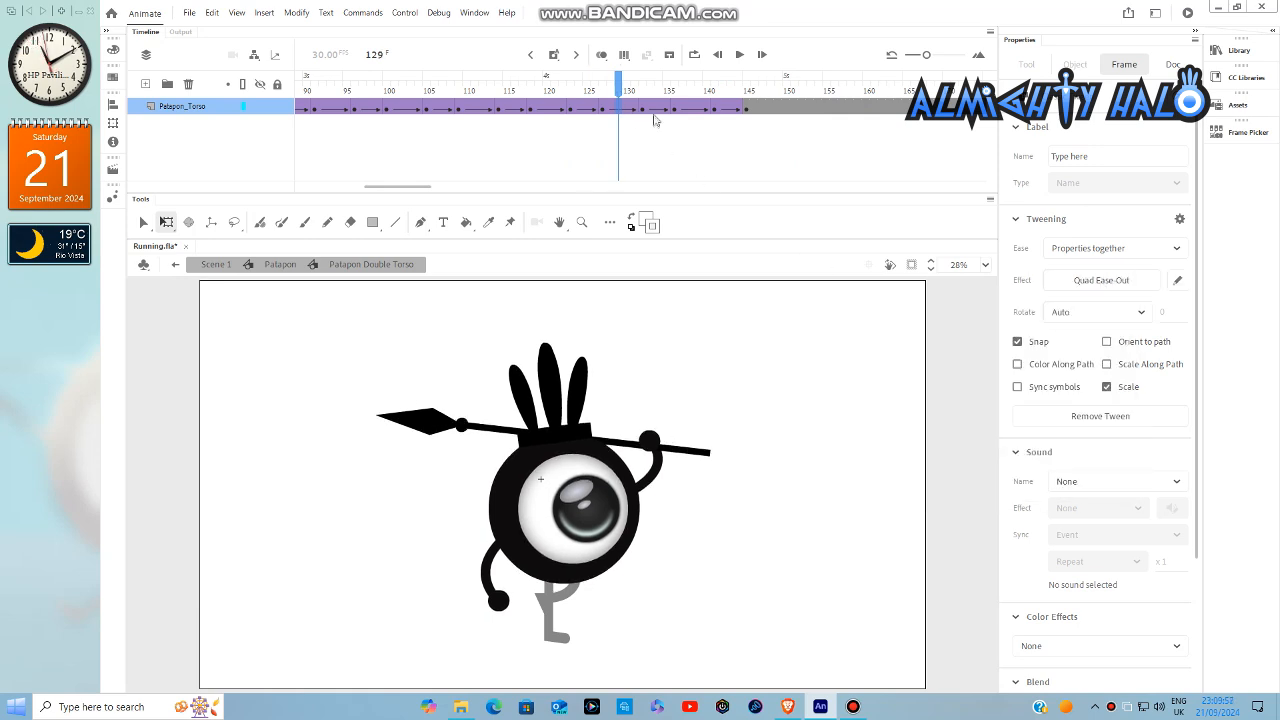
pyautogui.click(650, 109)
pyautogui.click(1088, 281)
pyautogui.click(775, 374)
pyautogui.doubleClick(869, 311)
# - Apply a Quad Ease-Out to the tween span at frame 138, move to frame 144 and deselect the frames
pyautogui.click(693, 110)
pyautogui.click(1088, 281)
pyautogui.click(775, 374)
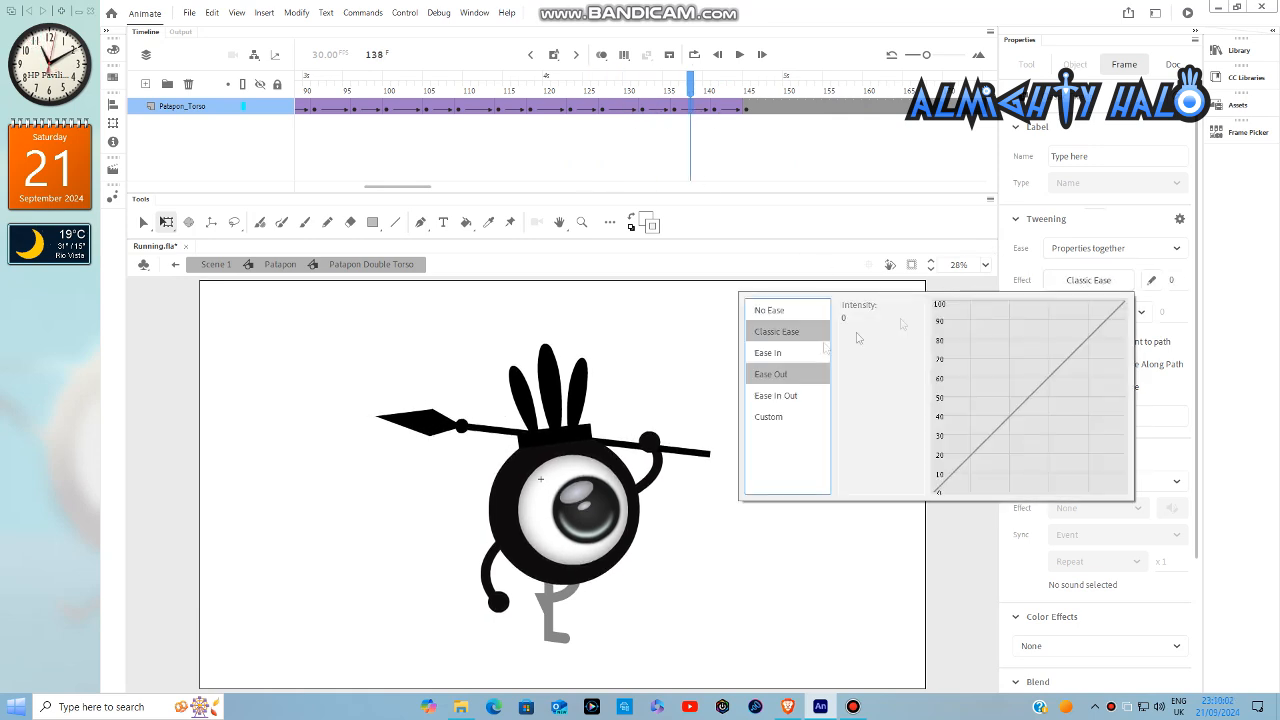
pyautogui.doubleClick(869, 311)
pyautogui.click(738, 109)
pyautogui.click(955, 453)
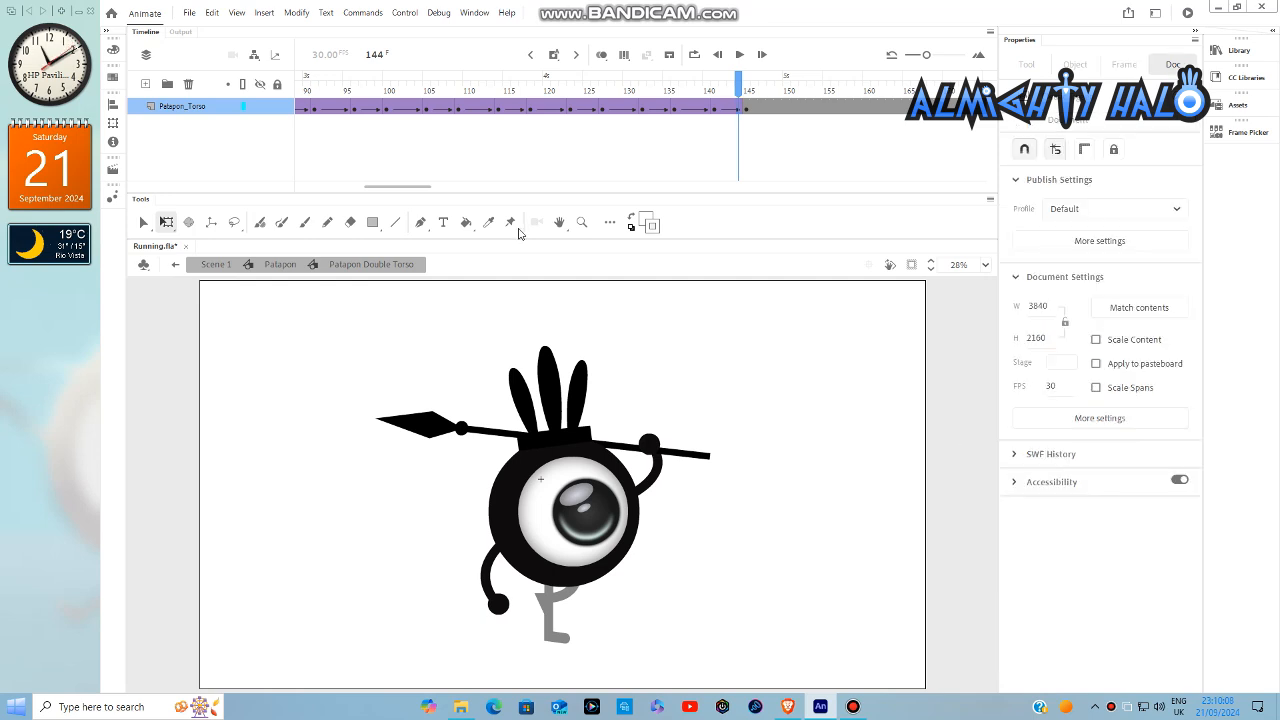
# - Play back the eased torso bounce from frame 1
pyautogui.moveTo(426, 190); pyautogui.dragTo(321, 205)
pyautogui.click(301, 92)
pyautogui.click(740, 55)
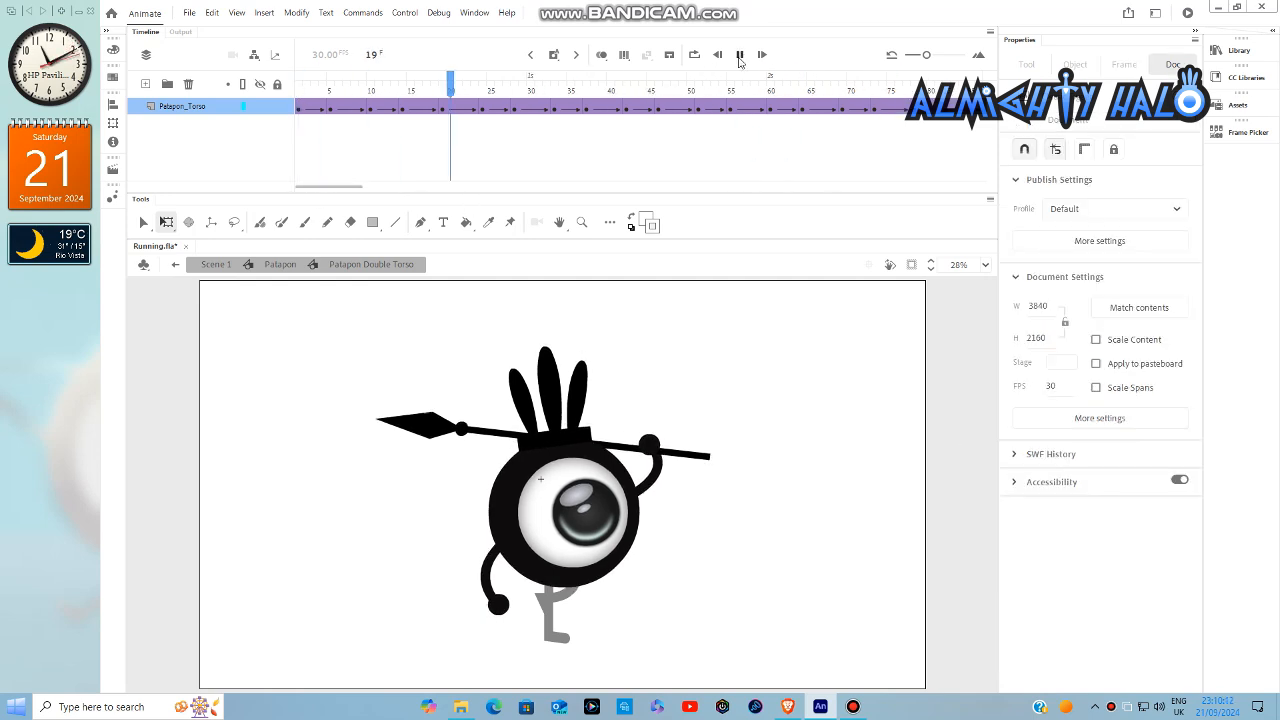
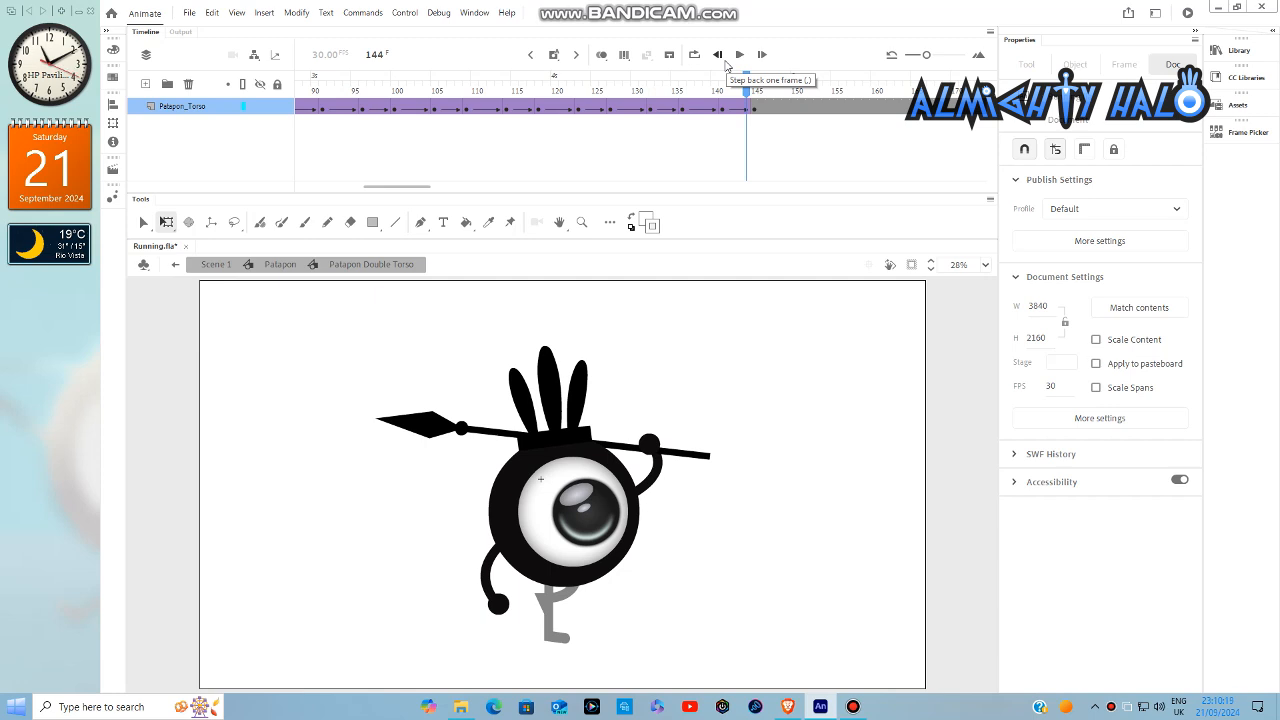
# - Apply a Quad Ease-In to the torso's tween span at frame 142
pyautogui.click(730, 108)
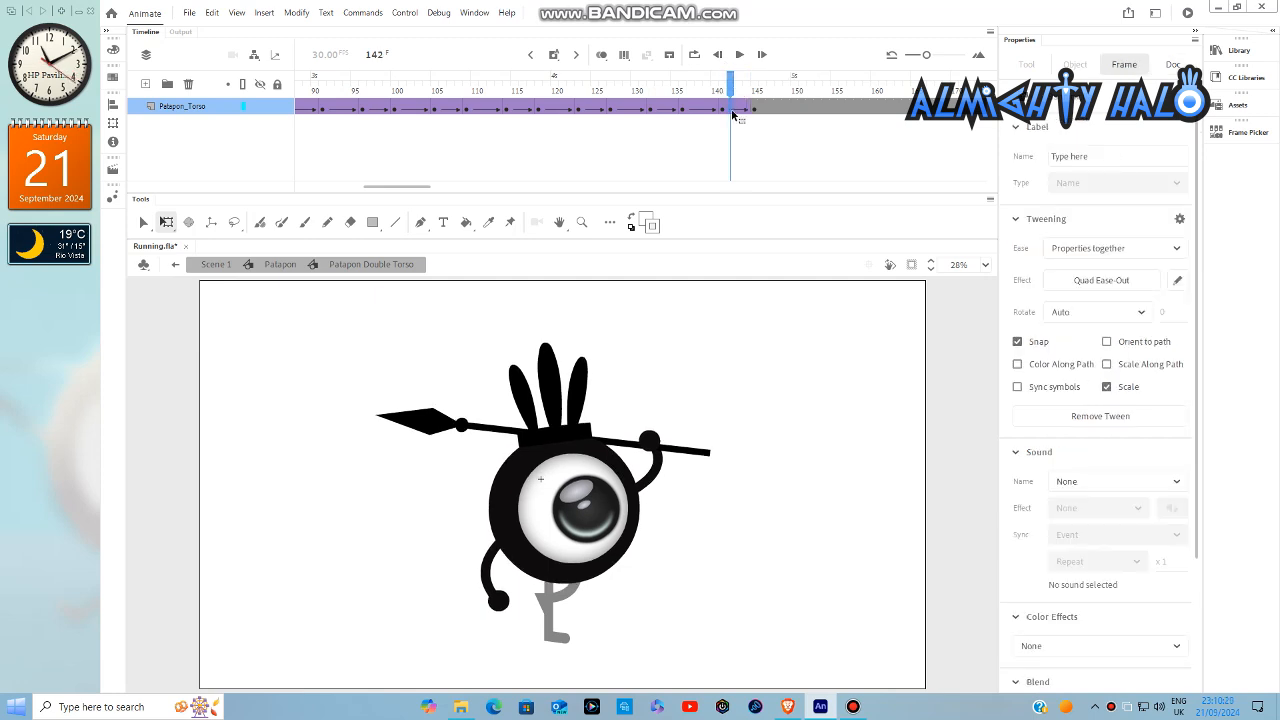
pyautogui.click(710, 108)
pyautogui.moveTo(708, 95); pyautogui.dragTo(748, 104)
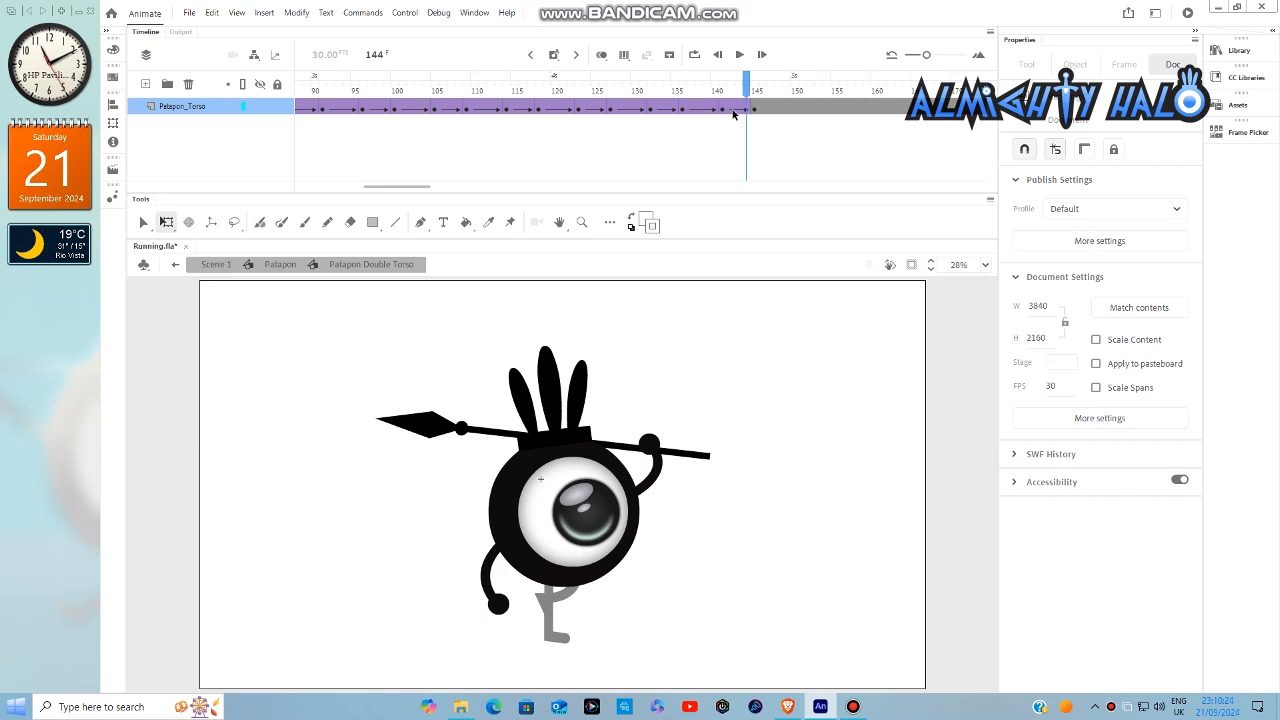
pyautogui.click(731, 108)
pyautogui.click(1070, 278)
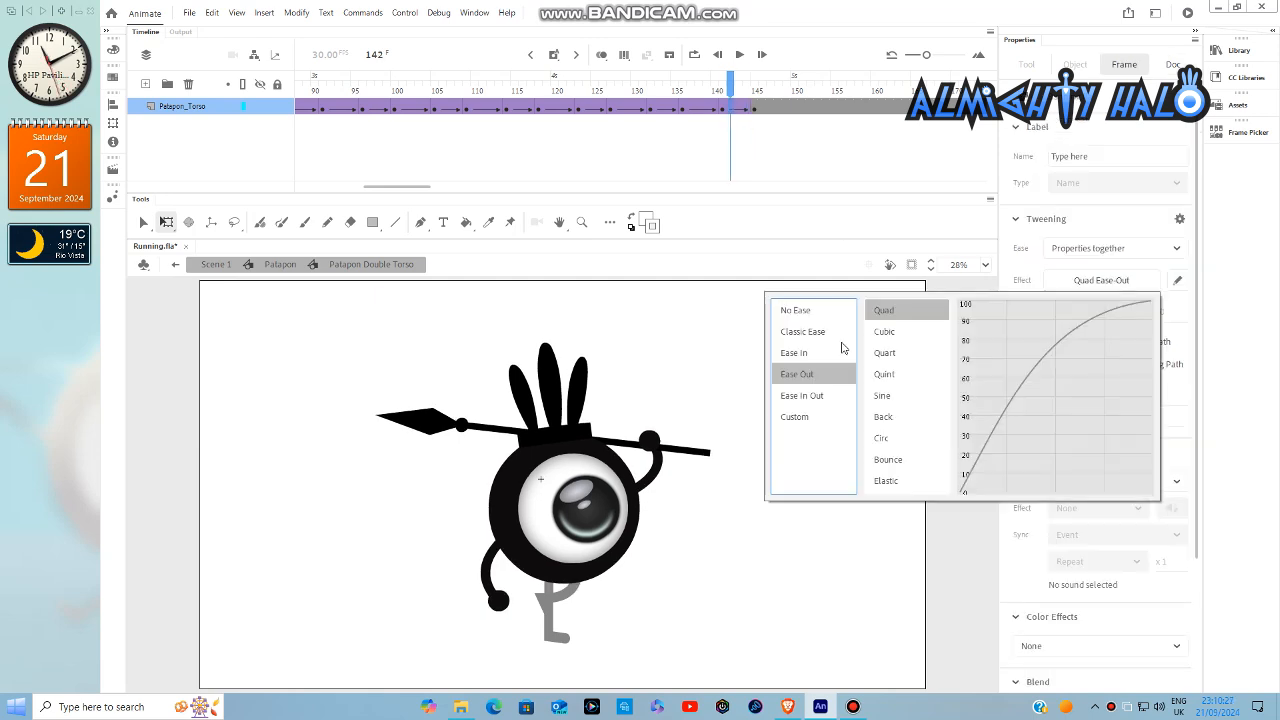
pyautogui.click(842, 350)
pyautogui.click(886, 312)
# - Apply a Quad Ease-Out to the tween span at frame 138 and a Quad Ease-In to the span at frame 135
pyautogui.click(699, 108)
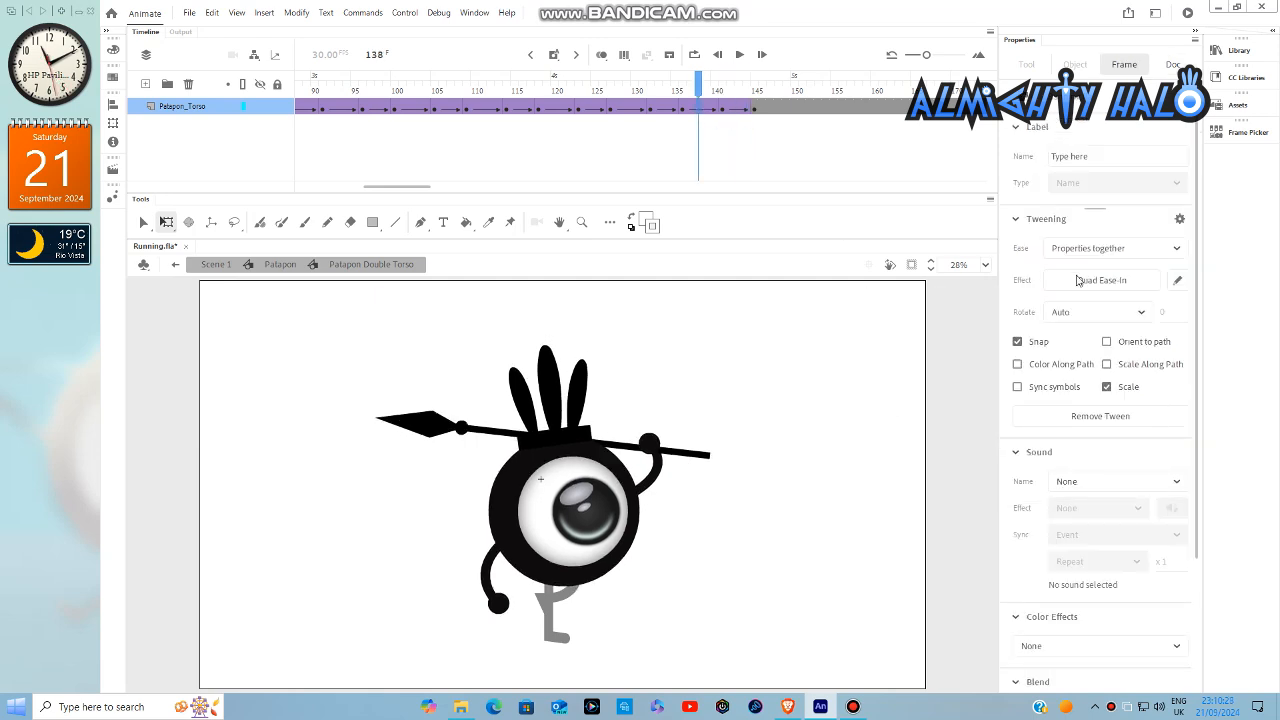
pyautogui.click(1080, 280)
pyautogui.click(815, 376)
pyautogui.click(908, 310)
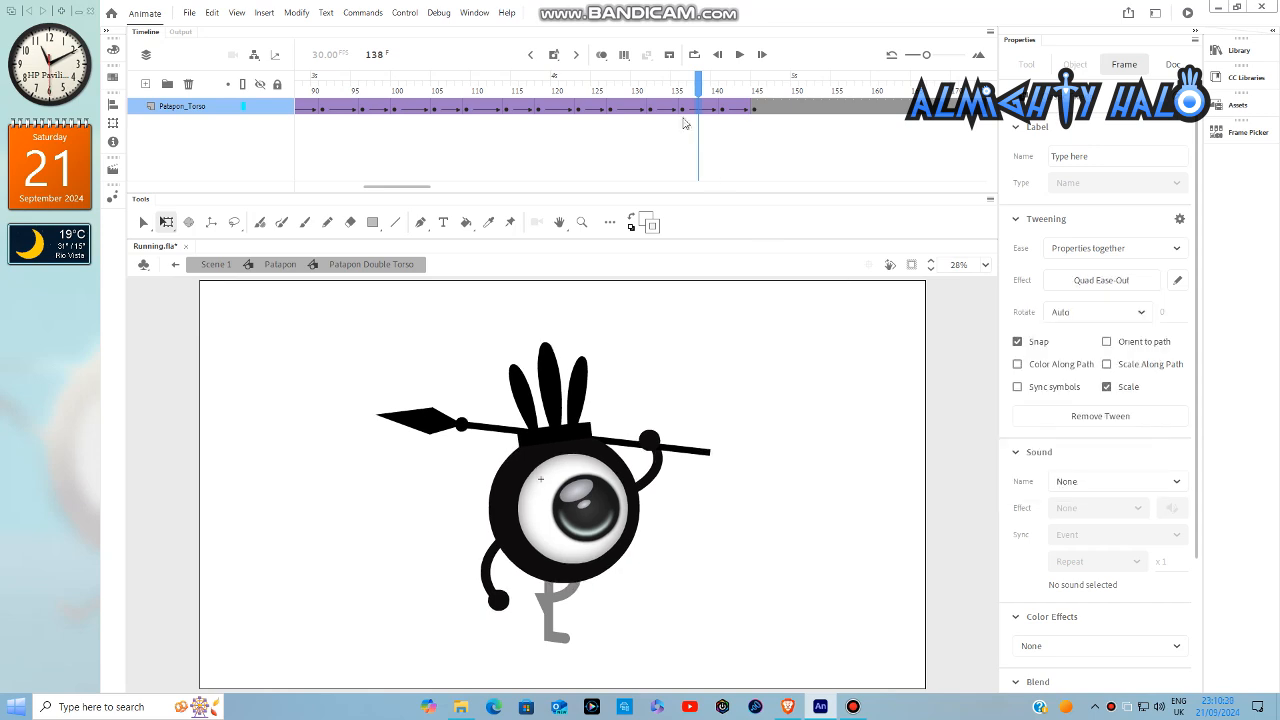
pyautogui.click(677, 108)
pyautogui.click(1095, 280)
pyautogui.click(823, 355)
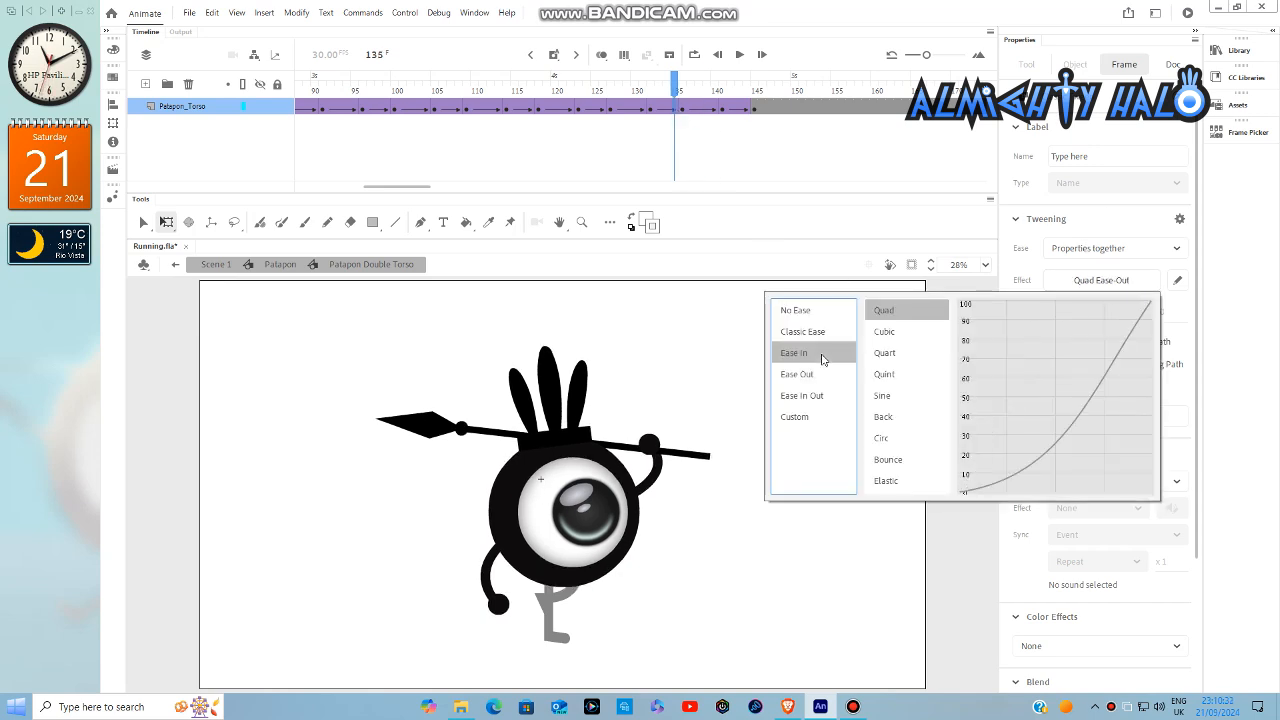
pyautogui.click(884, 313)
# - Return to the Patapon symbol and play back the running cycle with the eased torso bounce
pyautogui.click(619, 110)
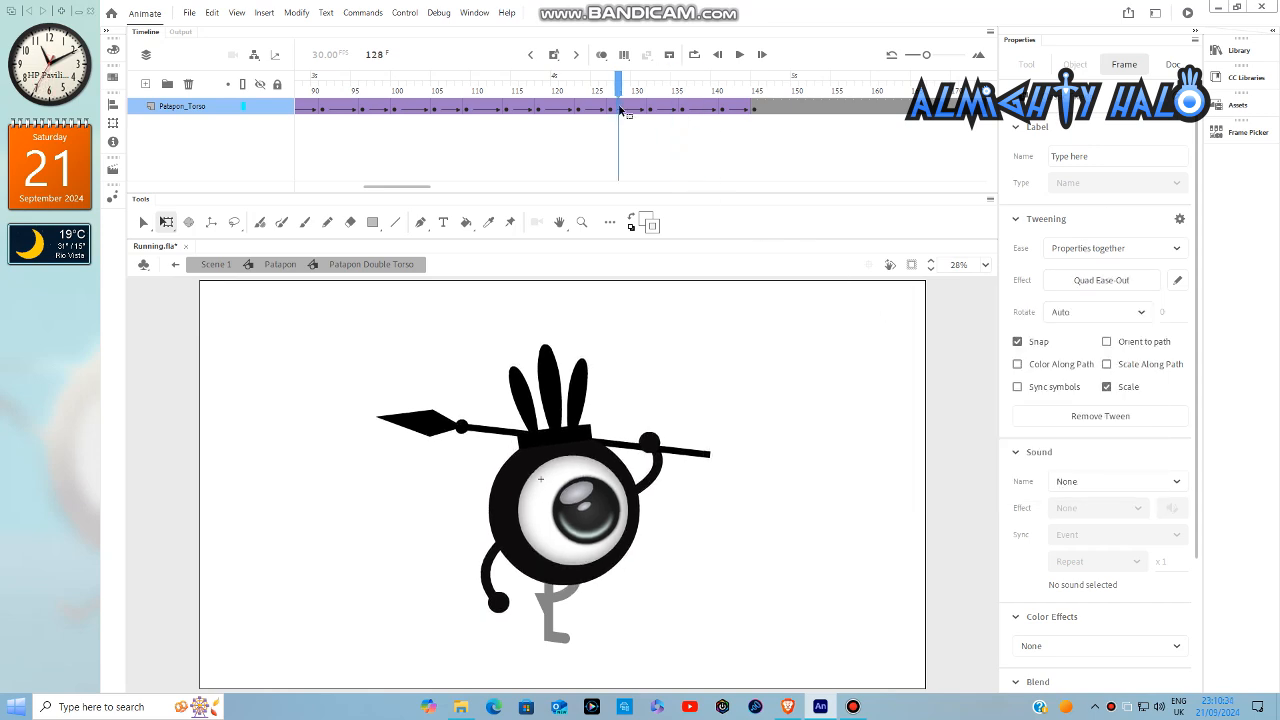
pyautogui.moveTo(617, 100); pyautogui.dragTo(756, 122)
pyautogui.click(848, 360)
pyautogui.click(850, 370)
pyautogui.doubleClick(908, 411)
pyautogui.moveTo(428, 187); pyautogui.dragTo(293, 196)
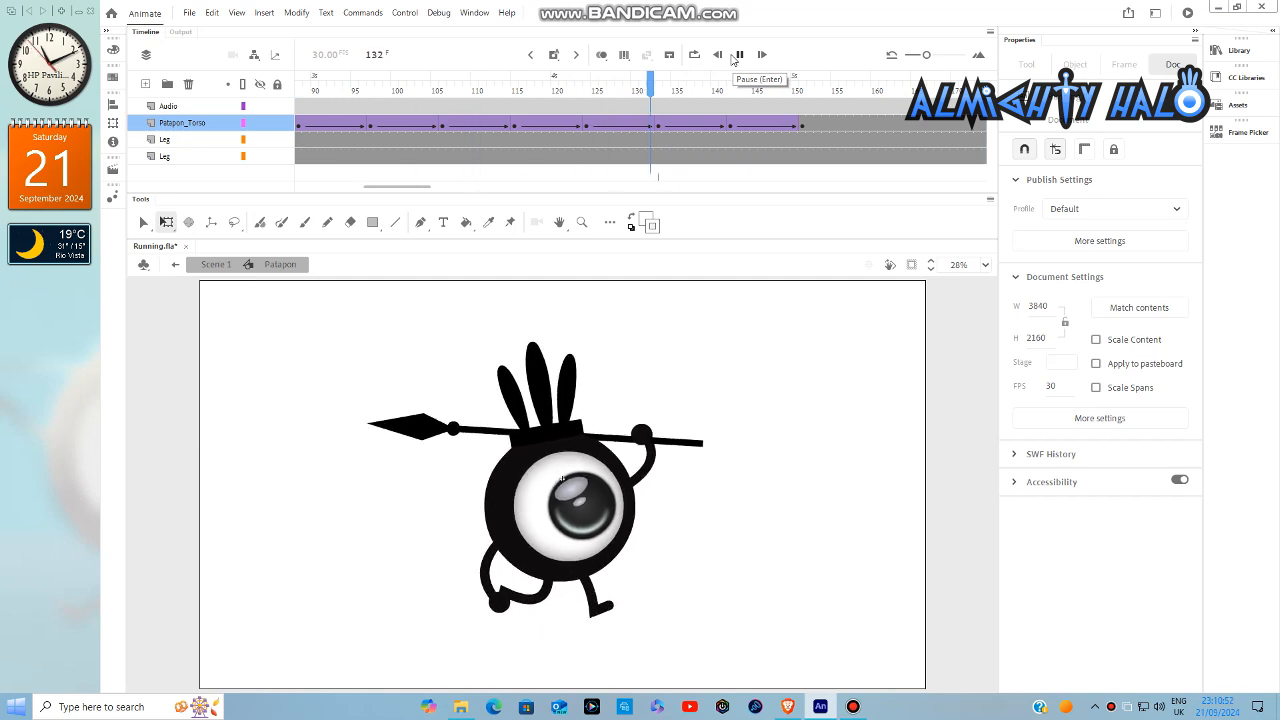
pyautogui.click(735, 56)
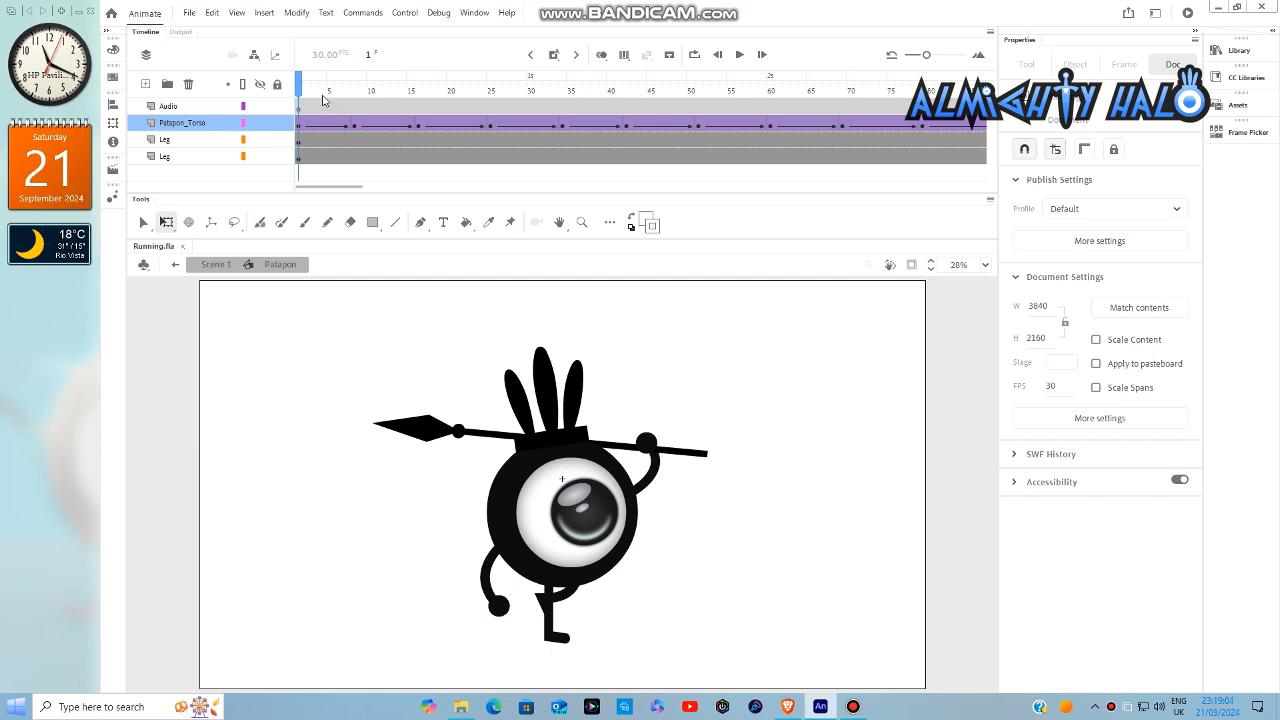
# - Keyframe the left arm inside the Patapon Torso symbol at frame 7, rotated slightly backward, and return to the Patapon symbol
pyautogui.moveTo(303, 90); pyautogui.dragTo(350, 106)
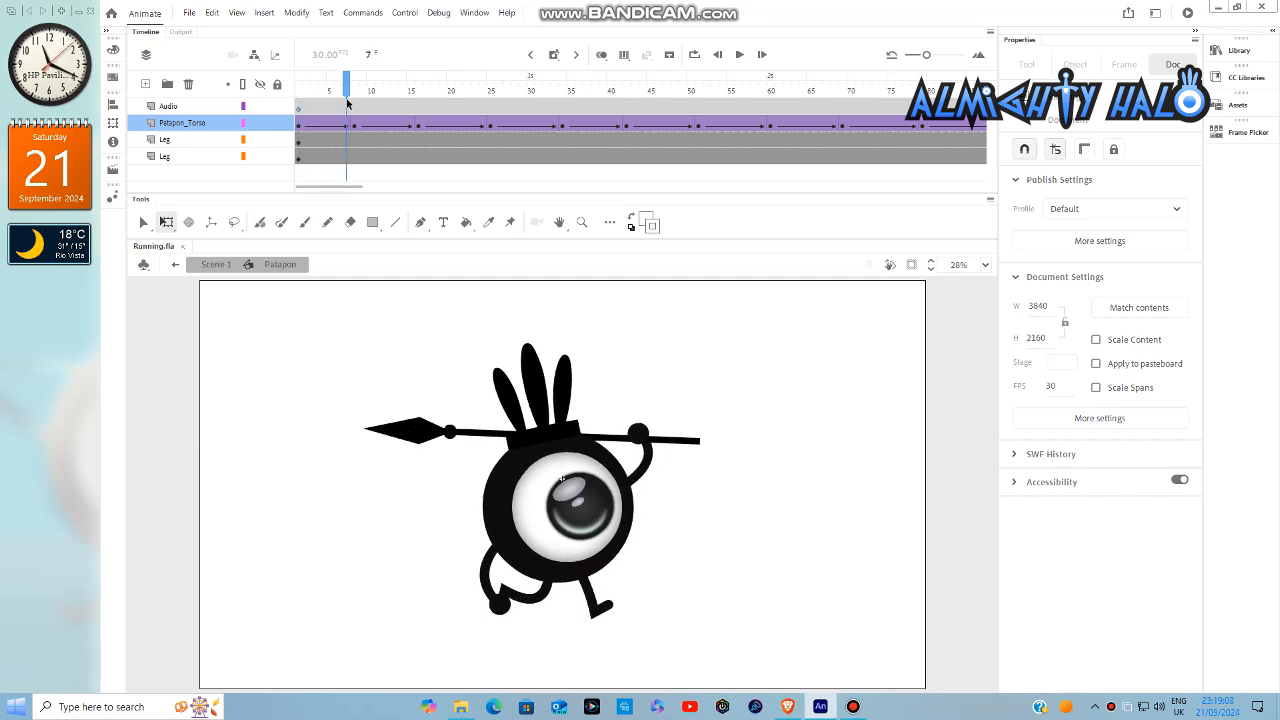
pyautogui.doubleClick(488, 586)
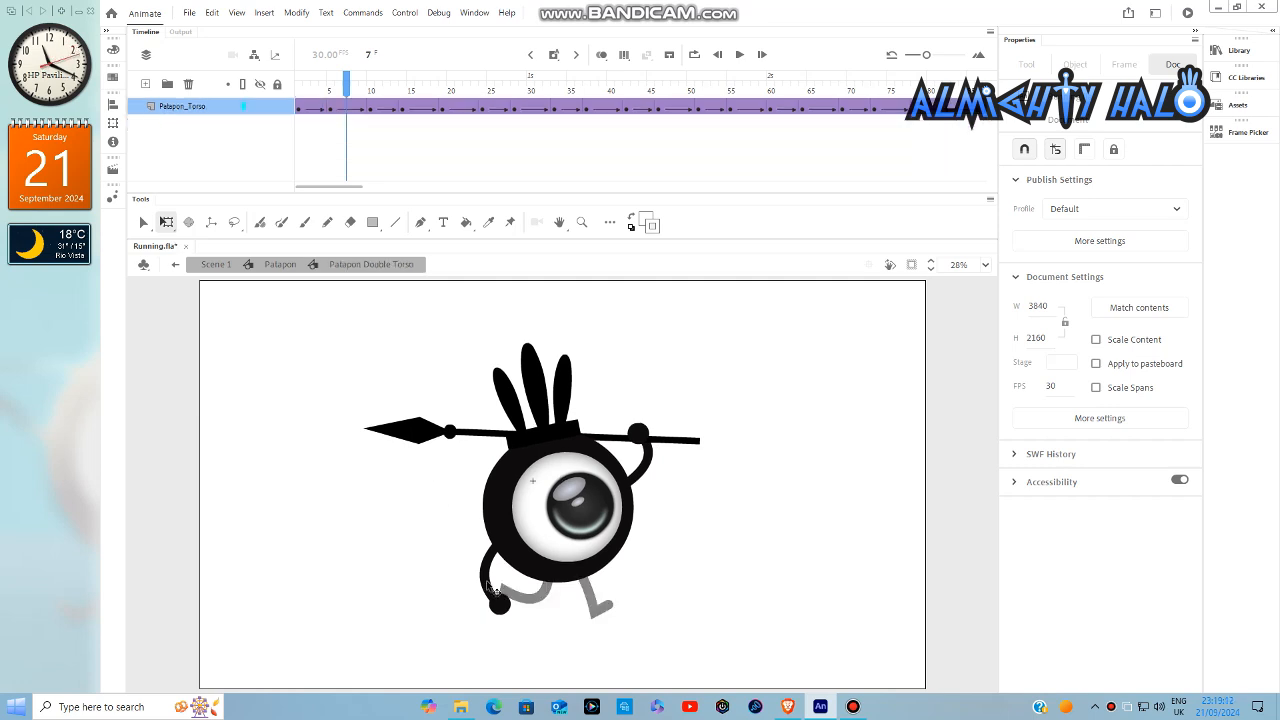
pyautogui.doubleClick(490, 588)
pyautogui.click(497, 594)
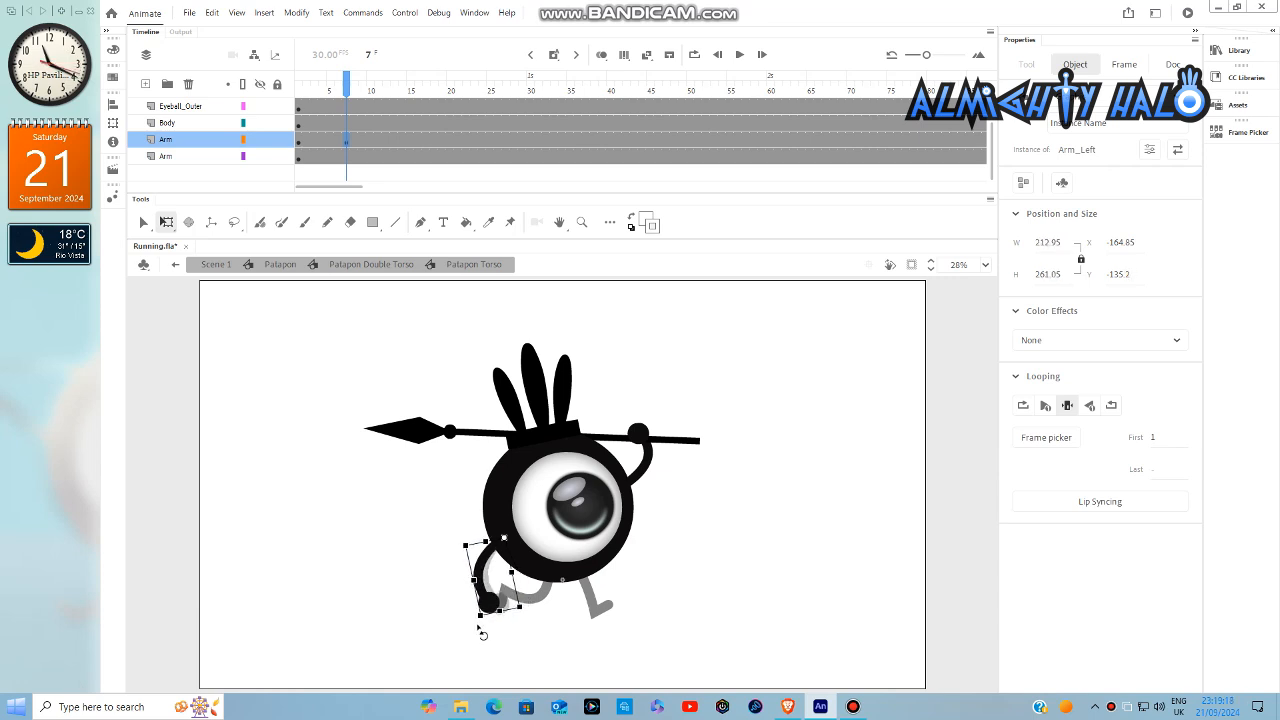
pyautogui.doubleClick(797, 589)
pyautogui.doubleClick(797, 589)
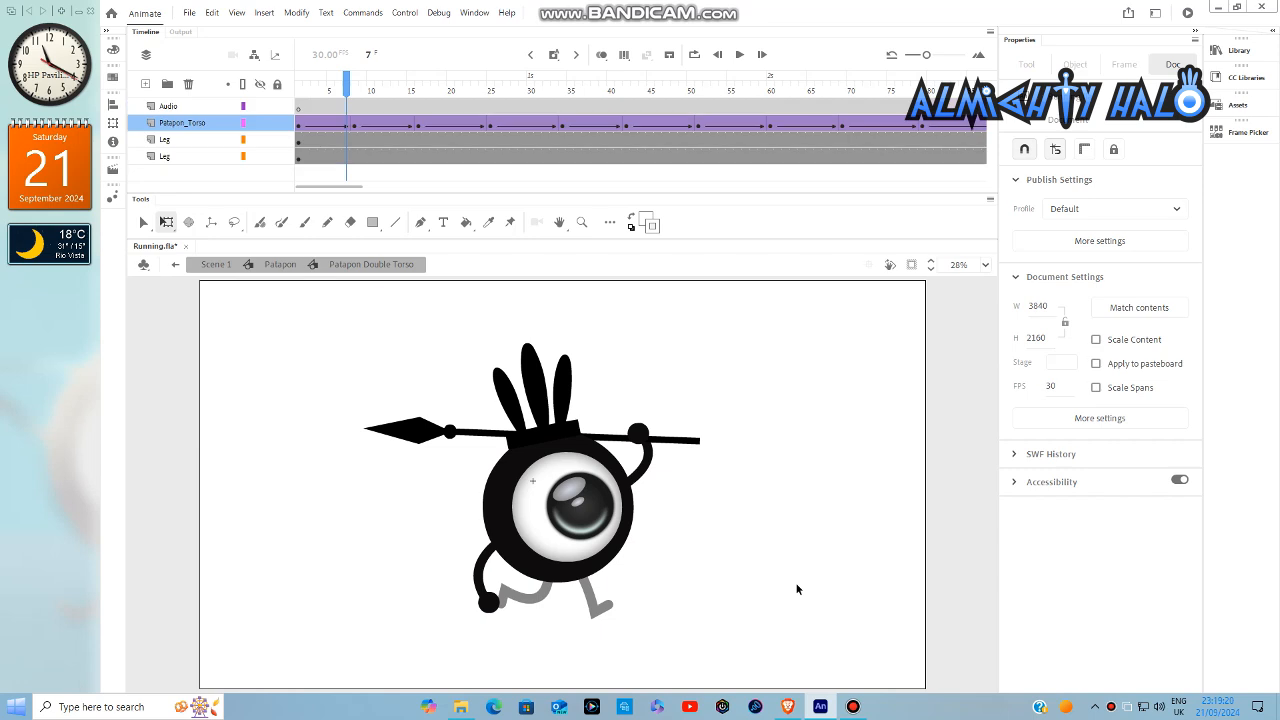
pyautogui.scroll(3, 549, 625)
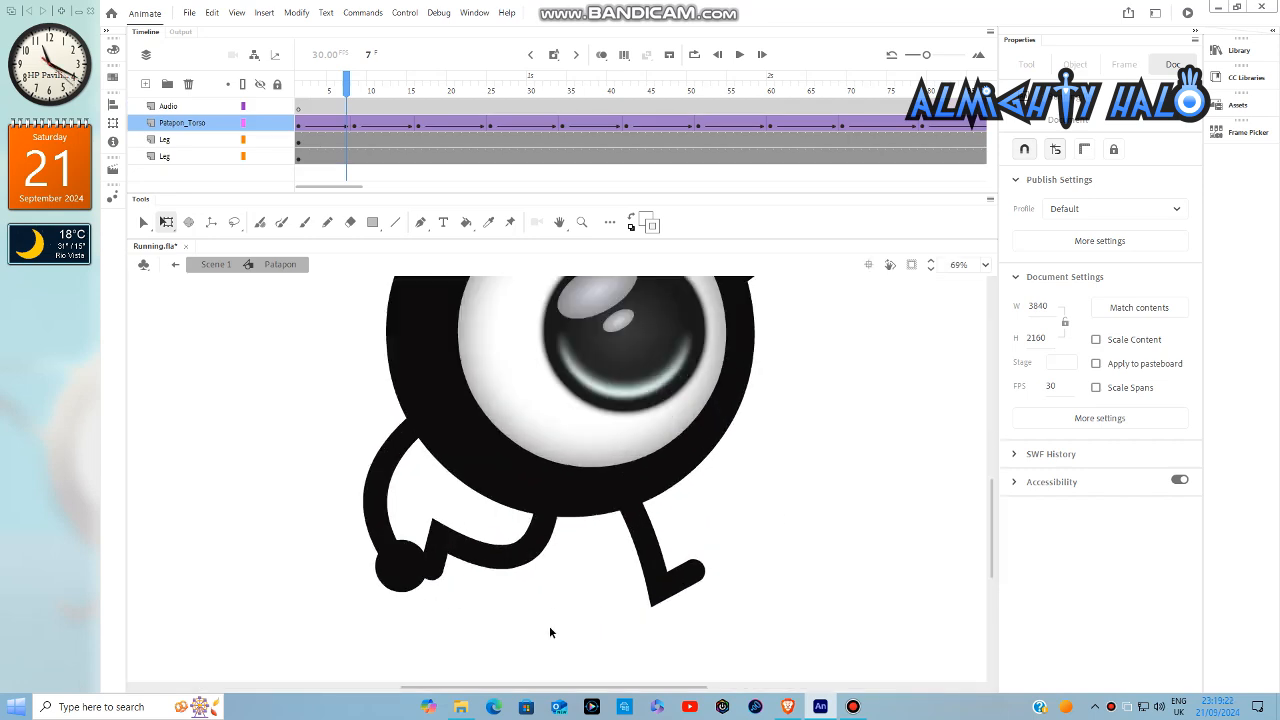
# - Keyframe the left arm at frame 15, swinging it forward toward the legs, and exit the Patapon Torso symbol
pyautogui.moveTo(356, 93); pyautogui.dragTo(416, 111)
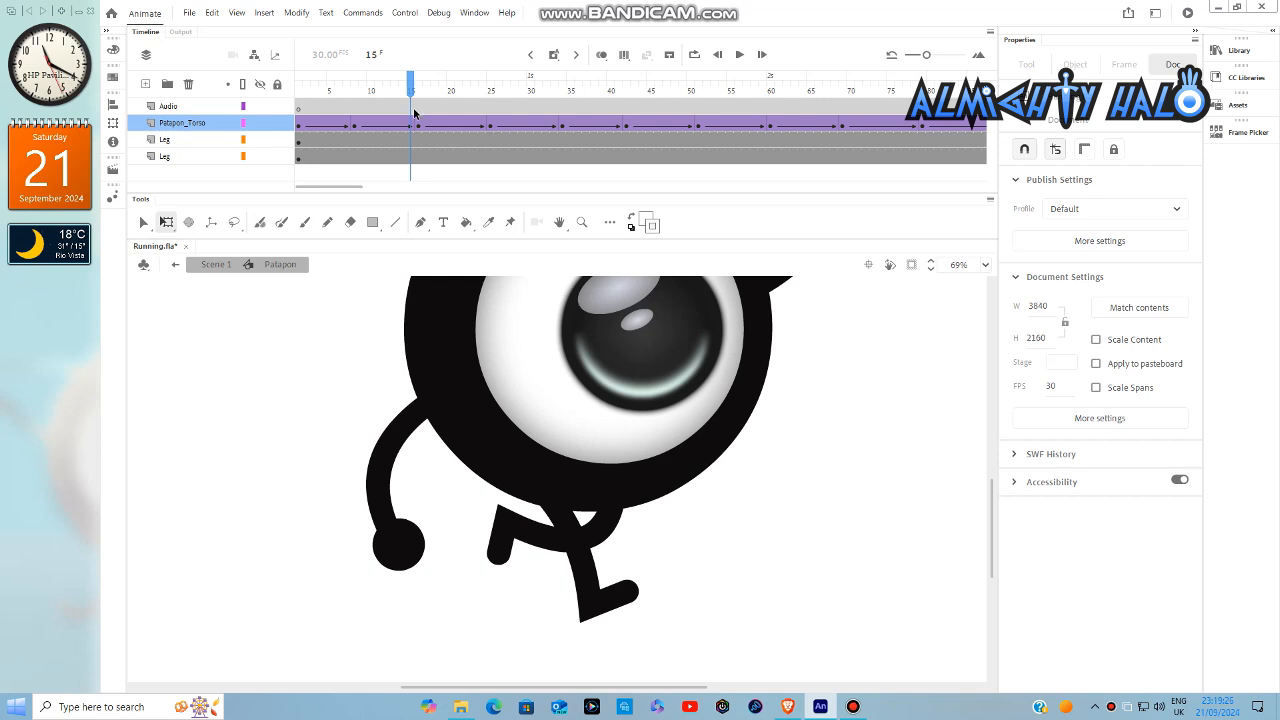
pyautogui.doubleClick(405, 548)
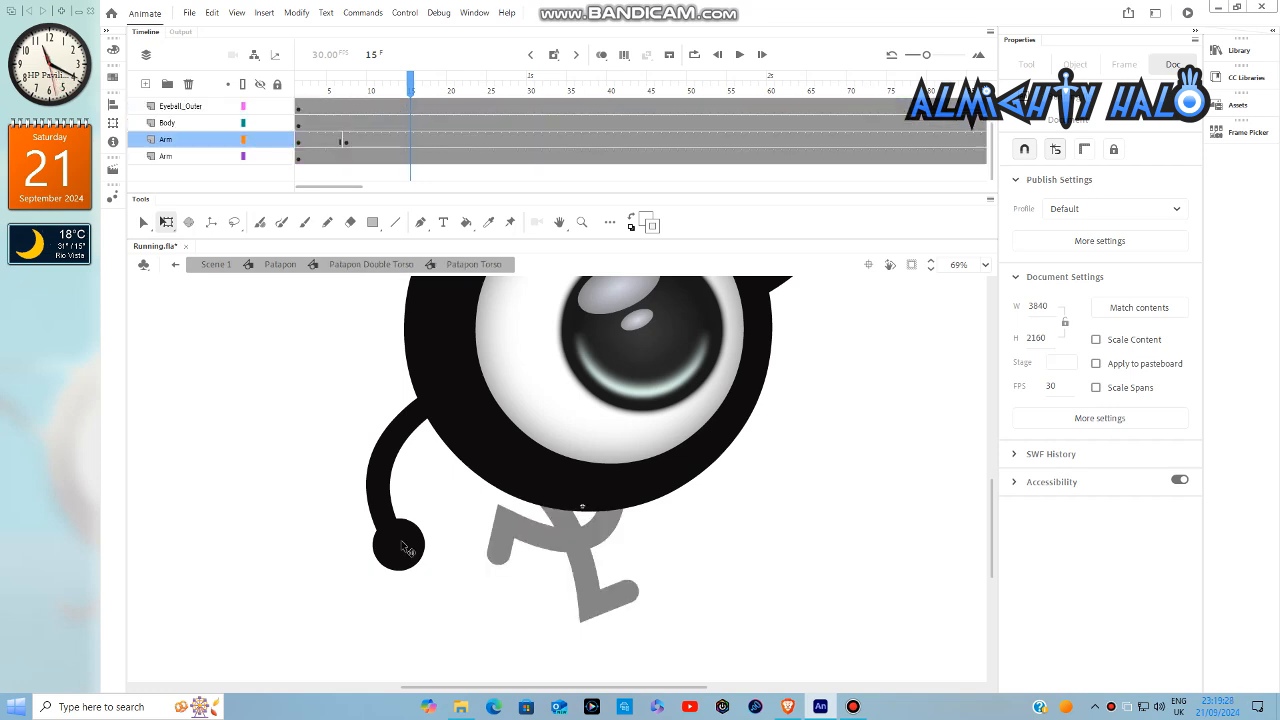
pyautogui.click(405, 548)
pyautogui.moveTo(390, 590); pyautogui.dragTo(452, 580)
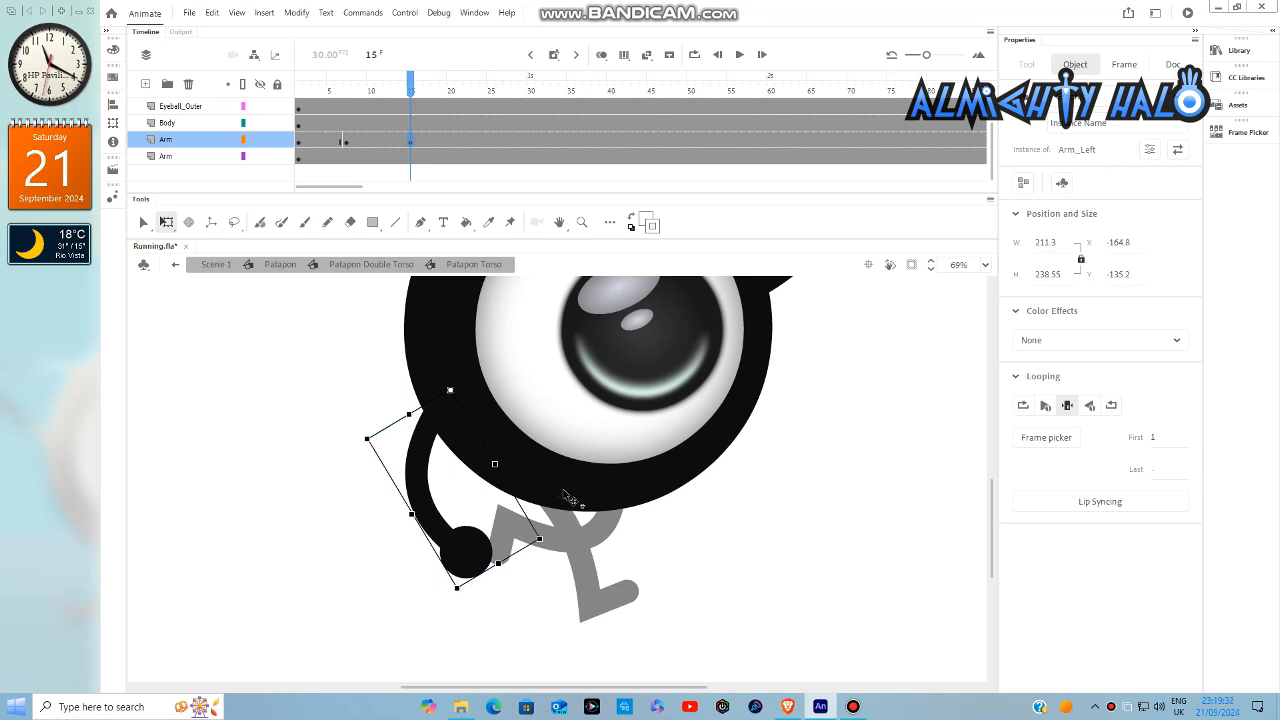
pyautogui.doubleClick(815, 476)
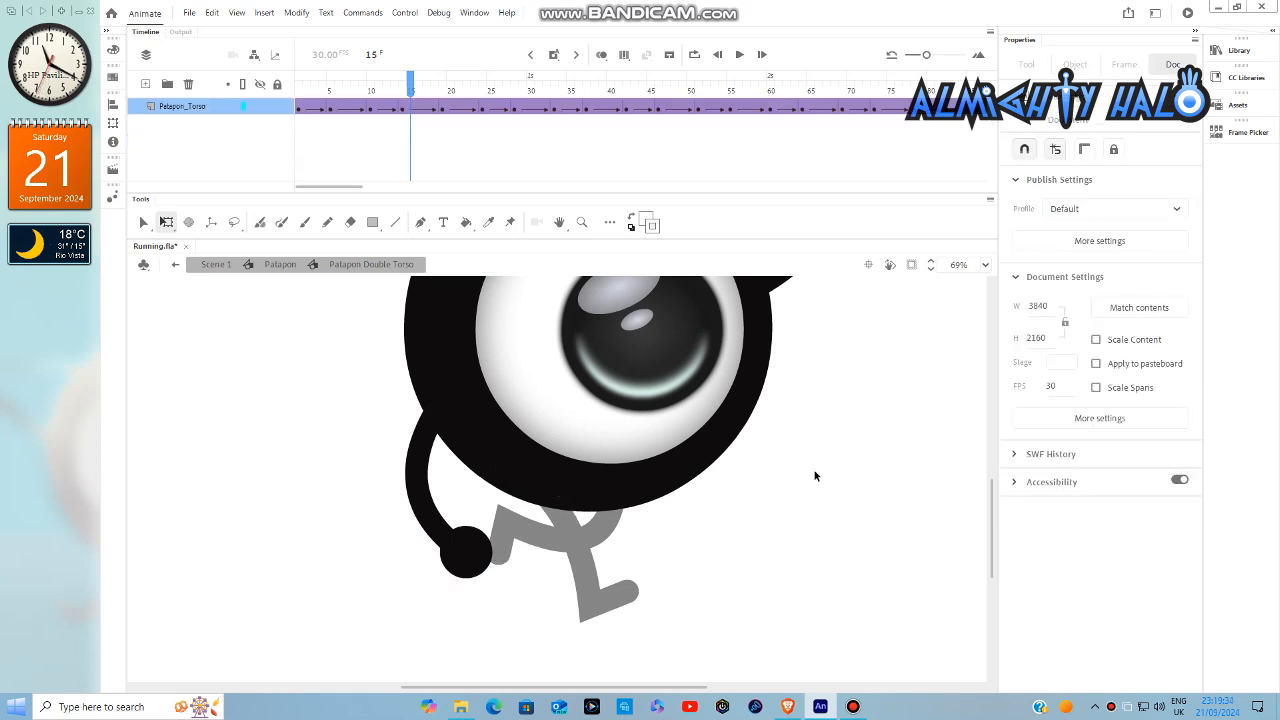
# - Keyframe the left arm at frame 25, rotating it backward away from the legs, and exit the torso symbol
pyautogui.moveTo(418, 92); pyautogui.dragTo(490, 116)
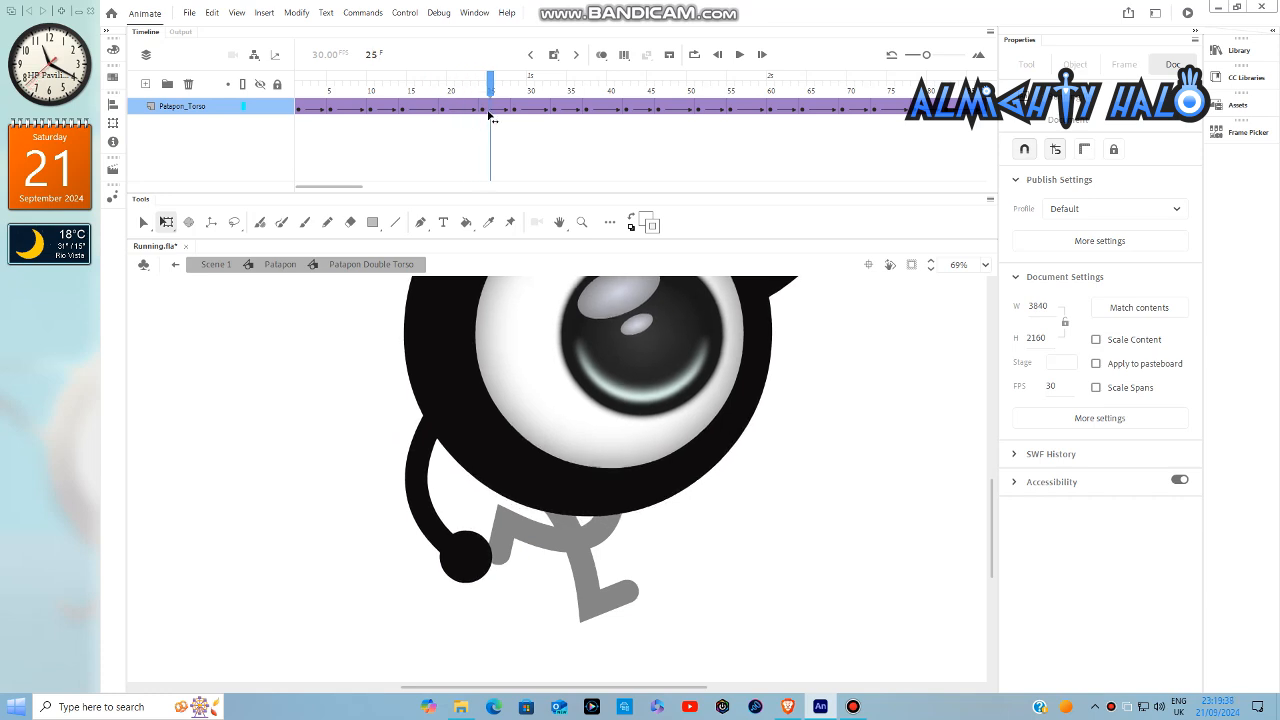
pyautogui.doubleClick(452, 570)
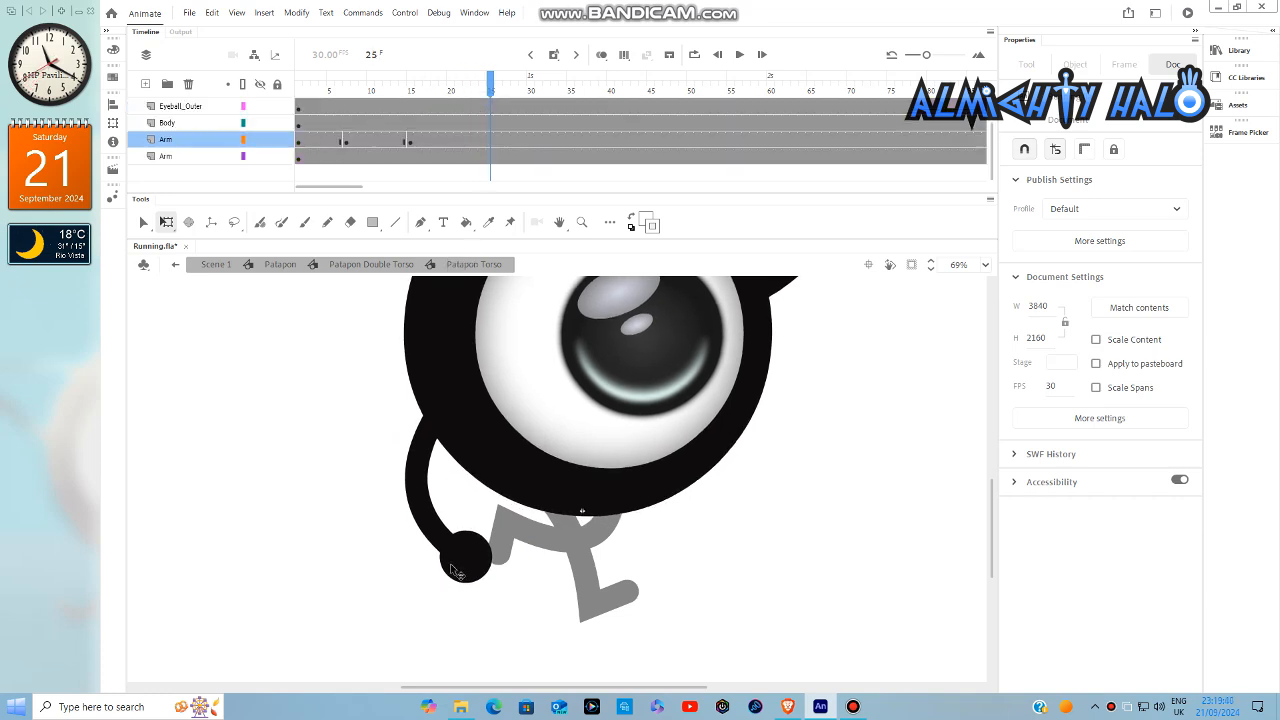
pyautogui.click(457, 565)
pyautogui.moveTo(454, 610); pyautogui.dragTo(438, 590)
pyautogui.doubleClick(790, 569)
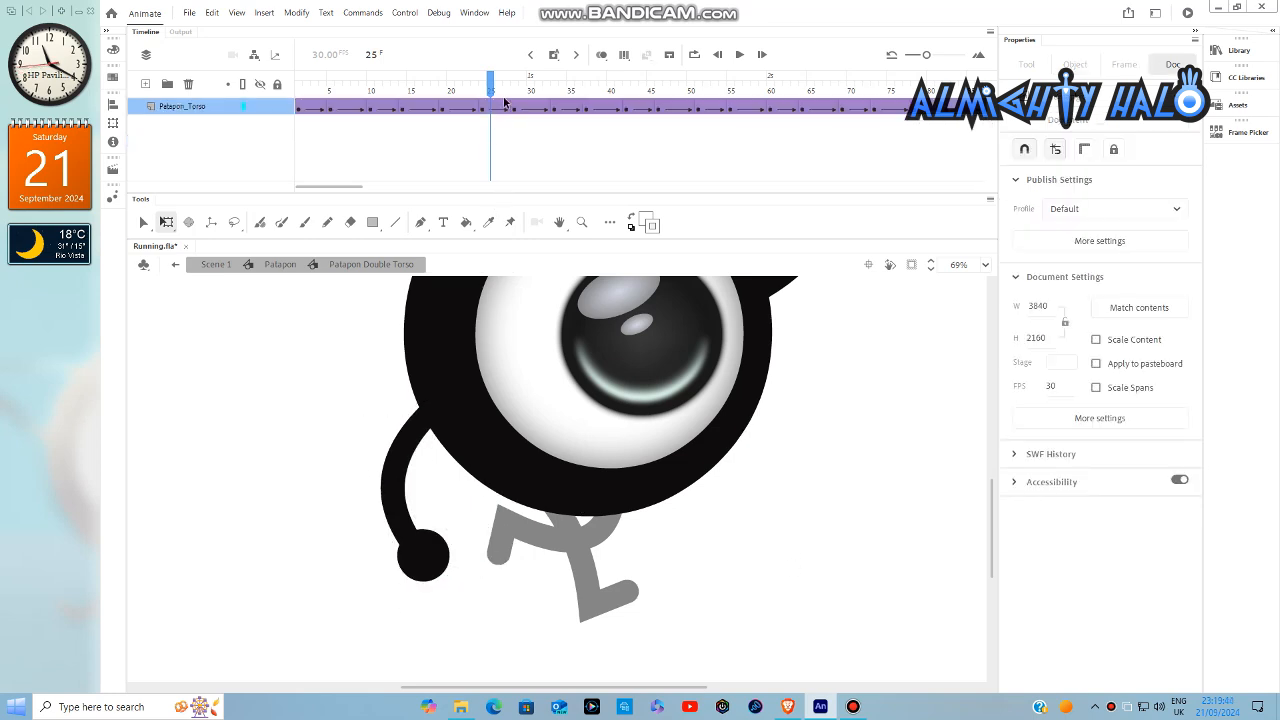
# - Keyframe the left arm at frame 33 in its forward swing and return to the Patapon symbol
pyautogui.moveTo(510, 93); pyautogui.dragTo(556, 104)
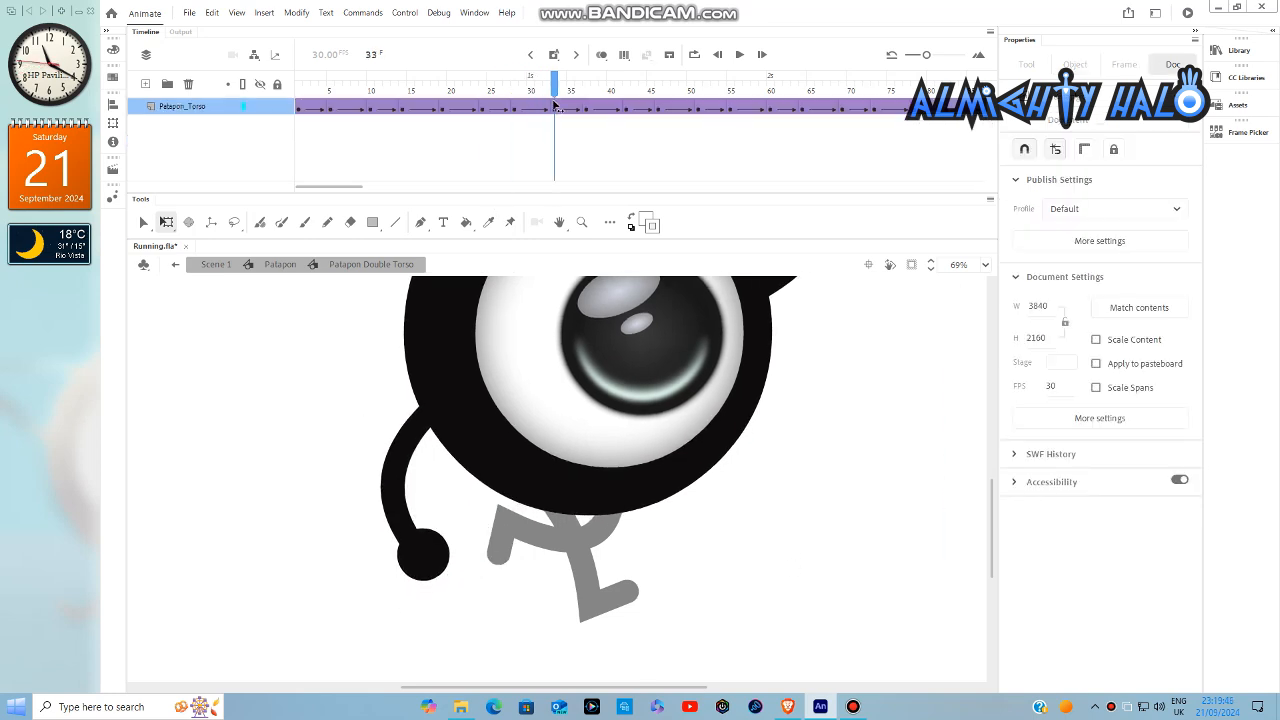
pyautogui.doubleClick(393, 500)
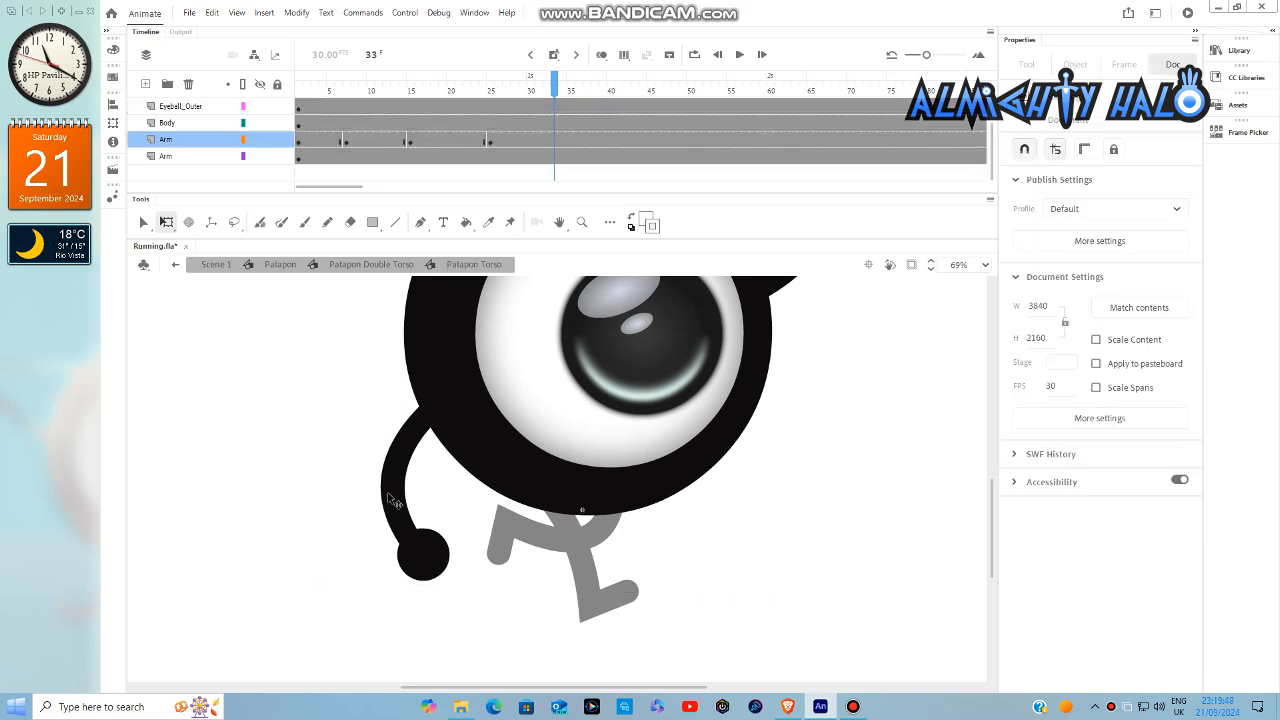
pyautogui.click(430, 578)
pyautogui.moveTo(440, 600); pyautogui.dragTo(463, 609)
pyautogui.doubleClick(704, 538)
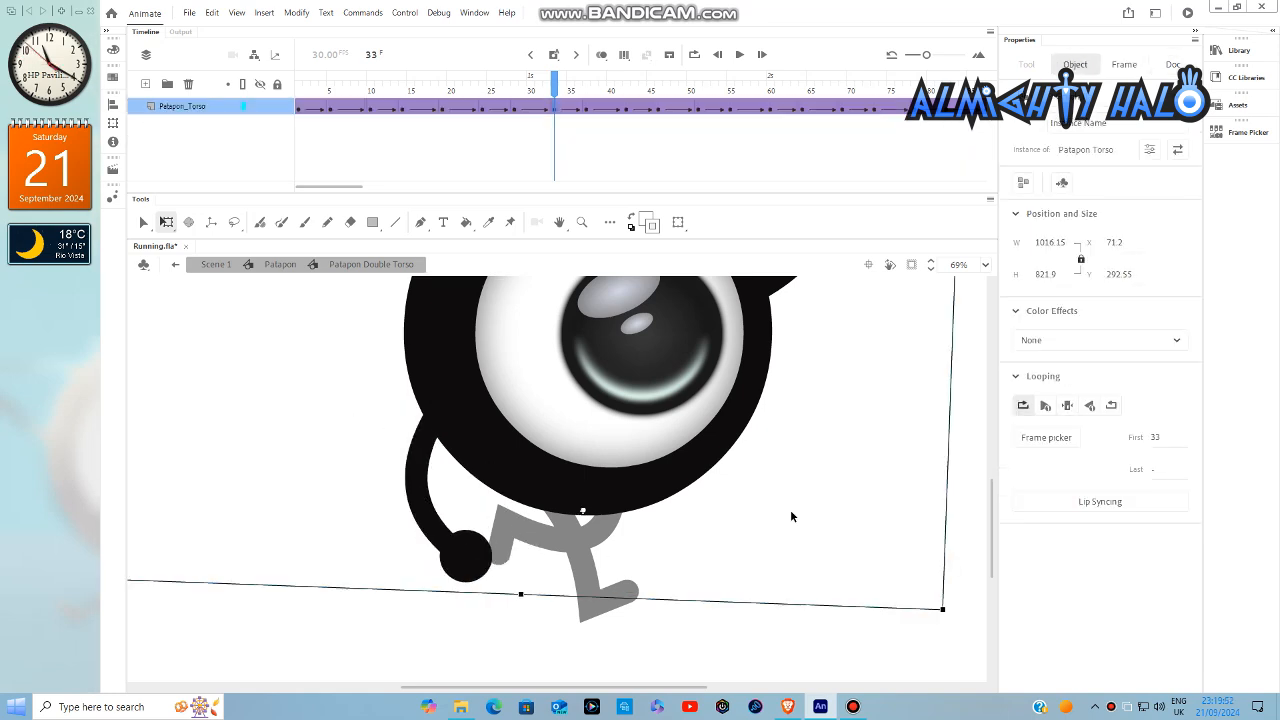
pyautogui.doubleClick(790, 514)
# - Keyframe the left arm inside the Patapon Torso symbol at frame 42, rotated slightly backward
pyautogui.moveTo(435, 95); pyautogui.dragTo(628, 157)
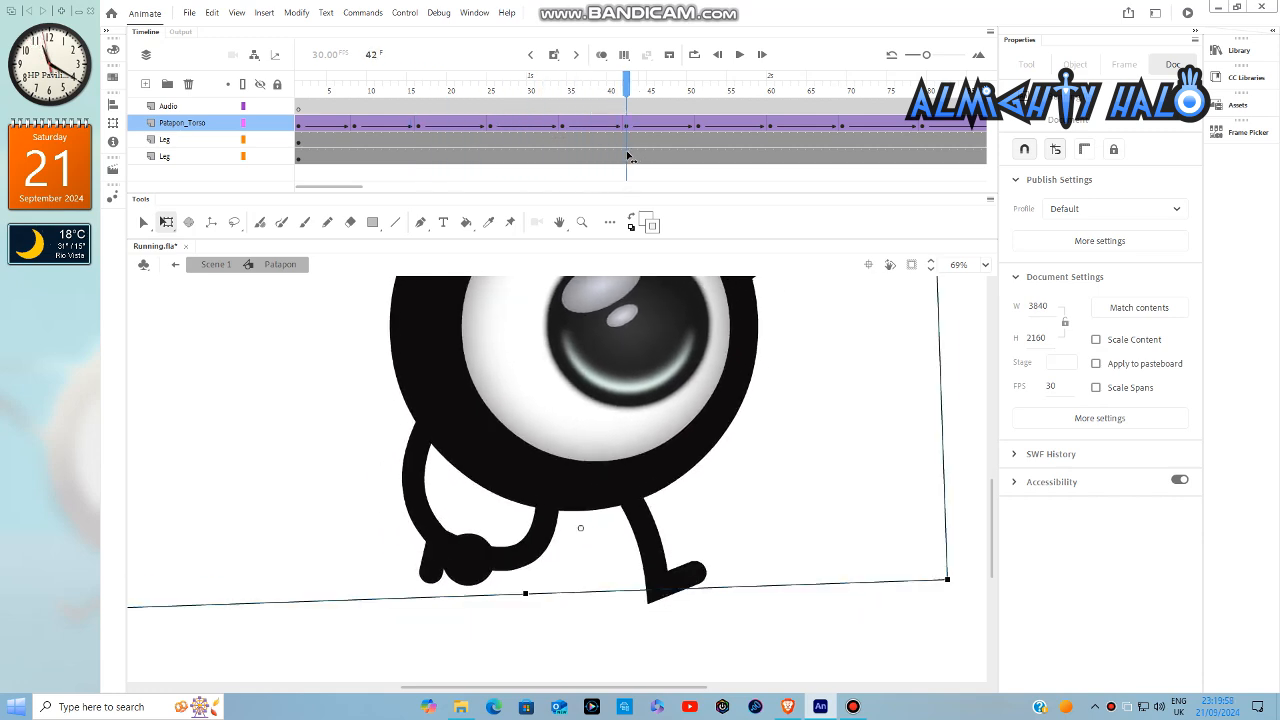
pyautogui.doubleClick(432, 542)
pyautogui.doubleClick(440, 555)
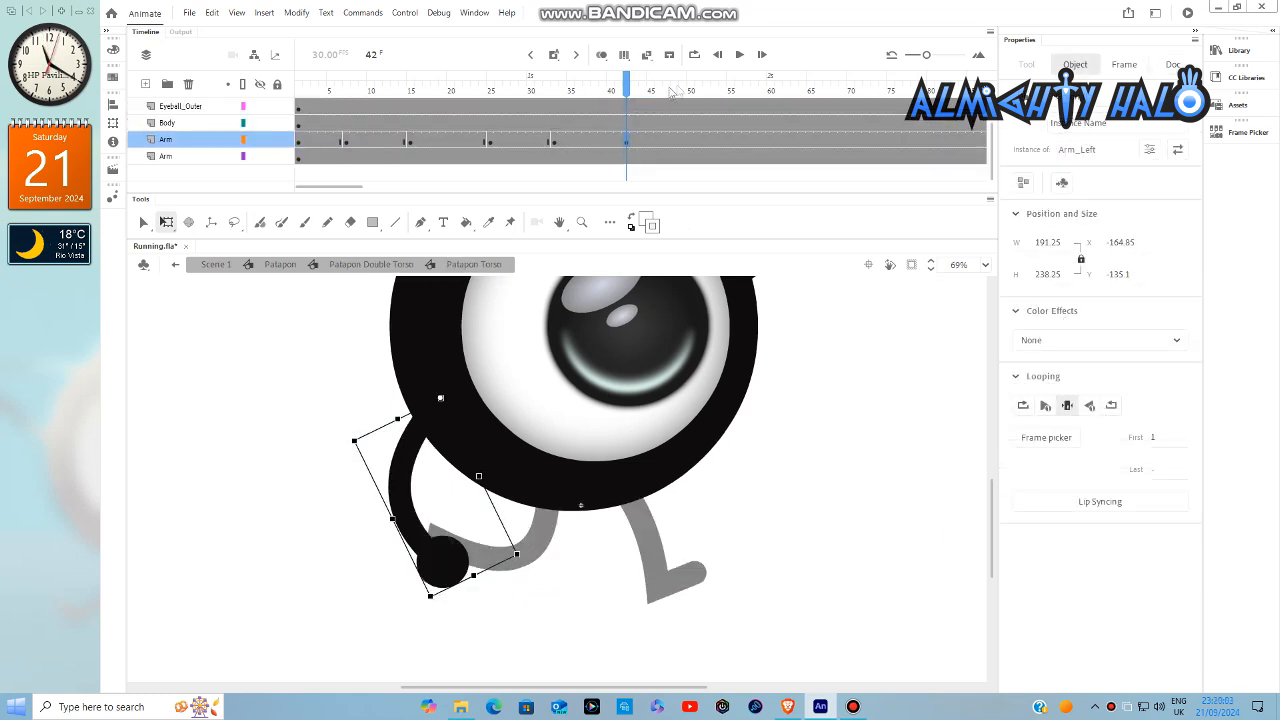
# - Keyframe the left arm at frame 53, rotating it forward under the body, and exit the torso symbol
pyautogui.moveTo(672, 92)
pyautogui.mouseDown()
pyautogui.moveTo(709, 111)
pyautogui.moveTo(659, 98)
pyautogui.mouseUp()
pyautogui.doubleClick(440, 572)
pyautogui.click(440, 572)
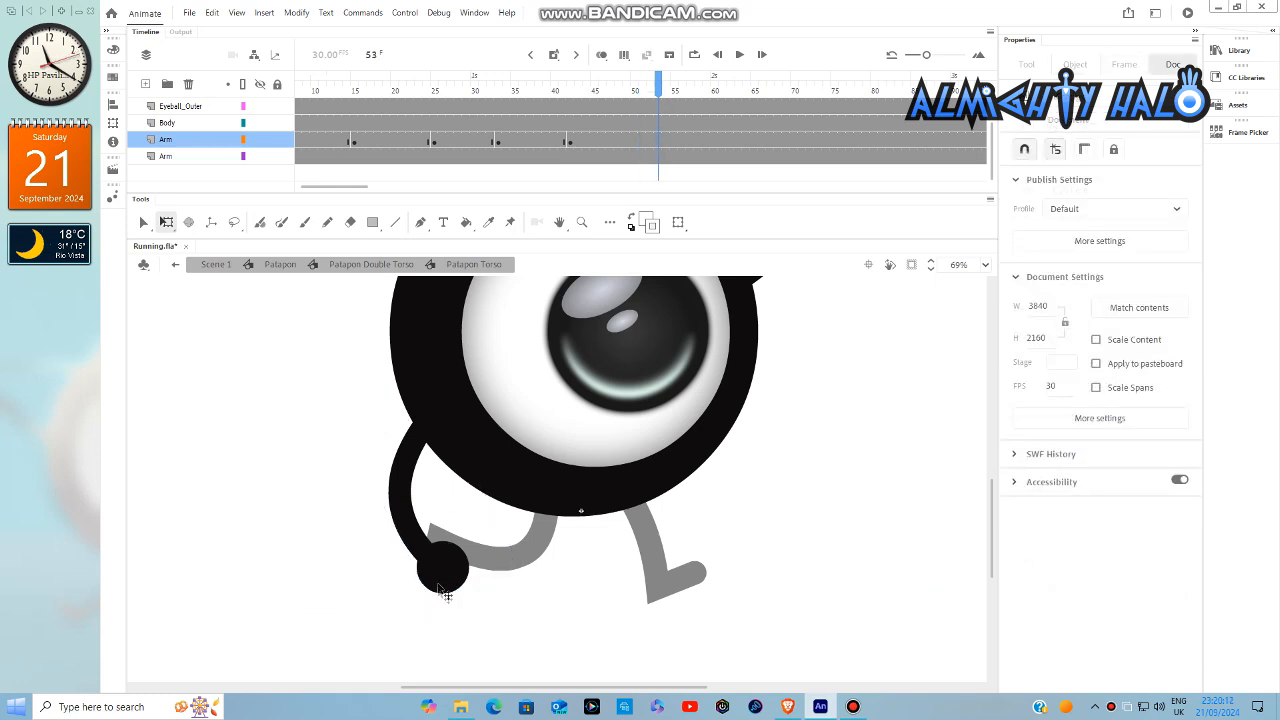
pyautogui.press('F6')
pyautogui.moveTo(431, 606); pyautogui.dragTo(464, 606)
pyautogui.doubleClick(835, 370)
pyautogui.moveTo(643, 100); pyautogui.dragTo(777, 116)
pyautogui.doubleClick(442, 558)
pyautogui.click(442, 558)
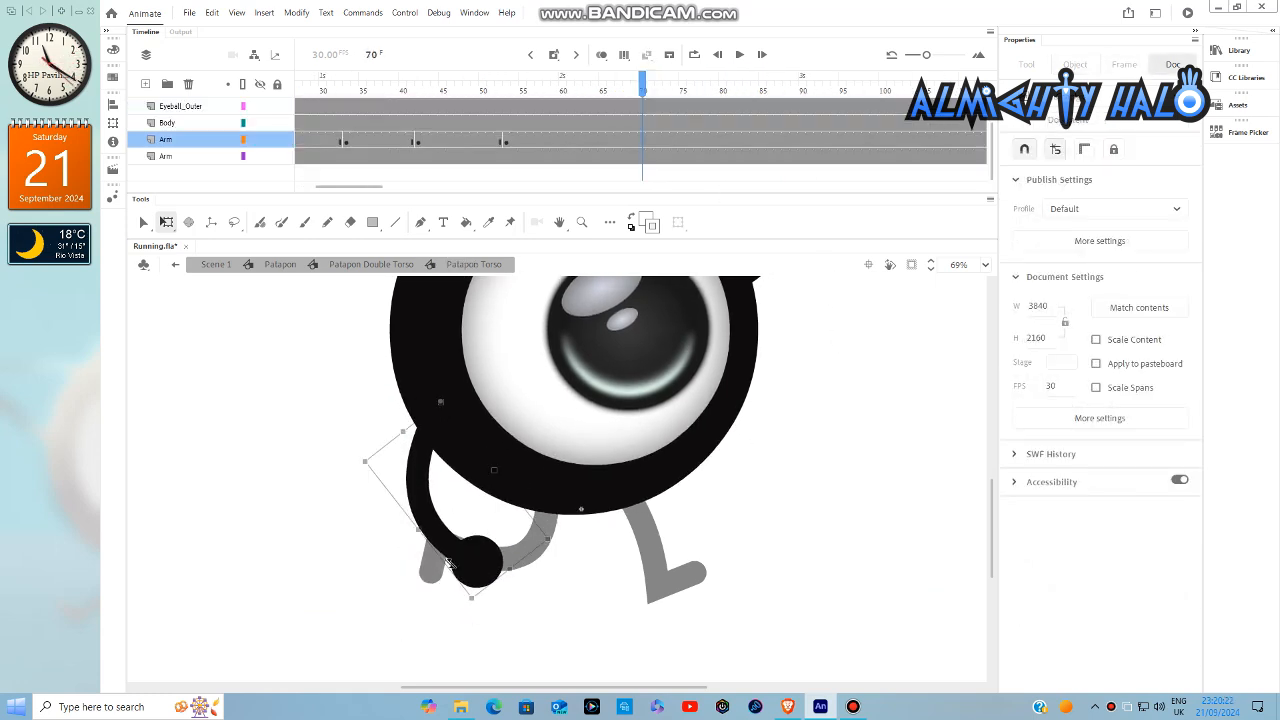
pyautogui.doubleClick(768, 454)
# - Go to frame 62, keyframe the left arm rotated backward there, and exit the torso symbol
pyautogui.moveTo(606, 93); pyautogui.dragTo(578, 94)
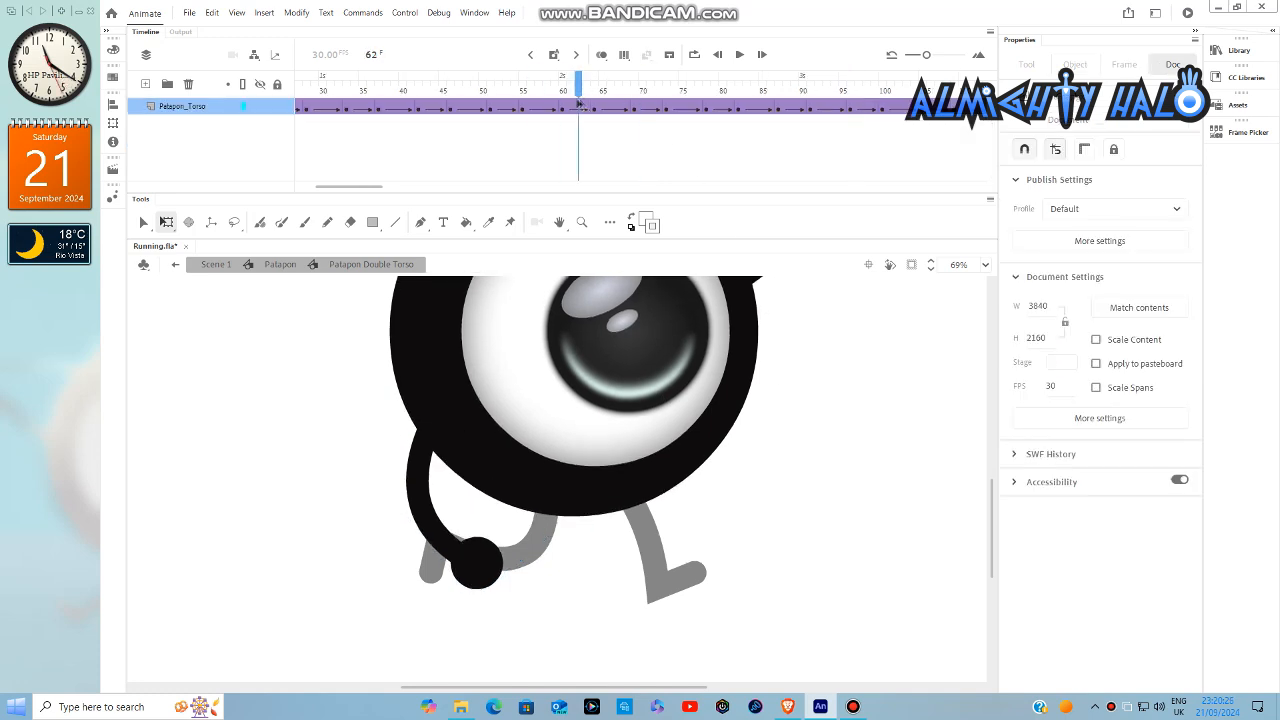
pyautogui.doubleClick(447, 556)
pyautogui.click(447, 556)
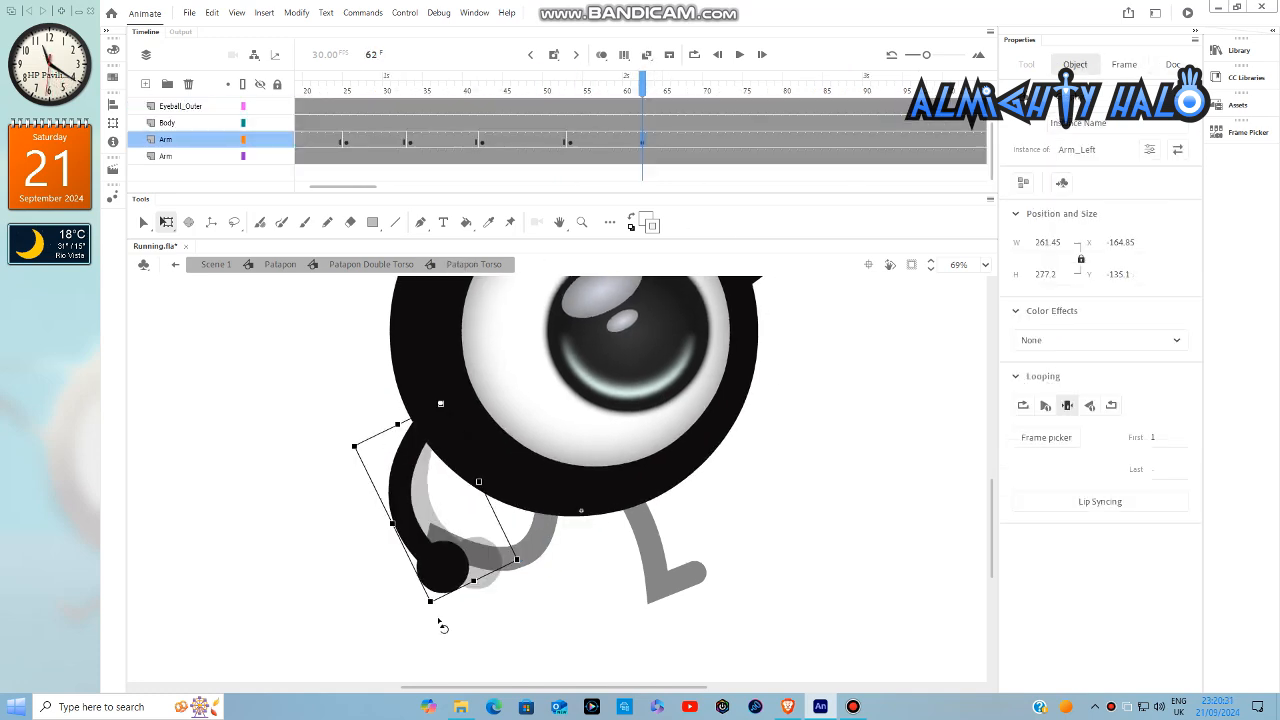
pyautogui.doubleClick(740, 452)
# - Keyframe the left arm at frame 70 for its next forward swing and exit the torso symbol
pyautogui.click(708, 105)
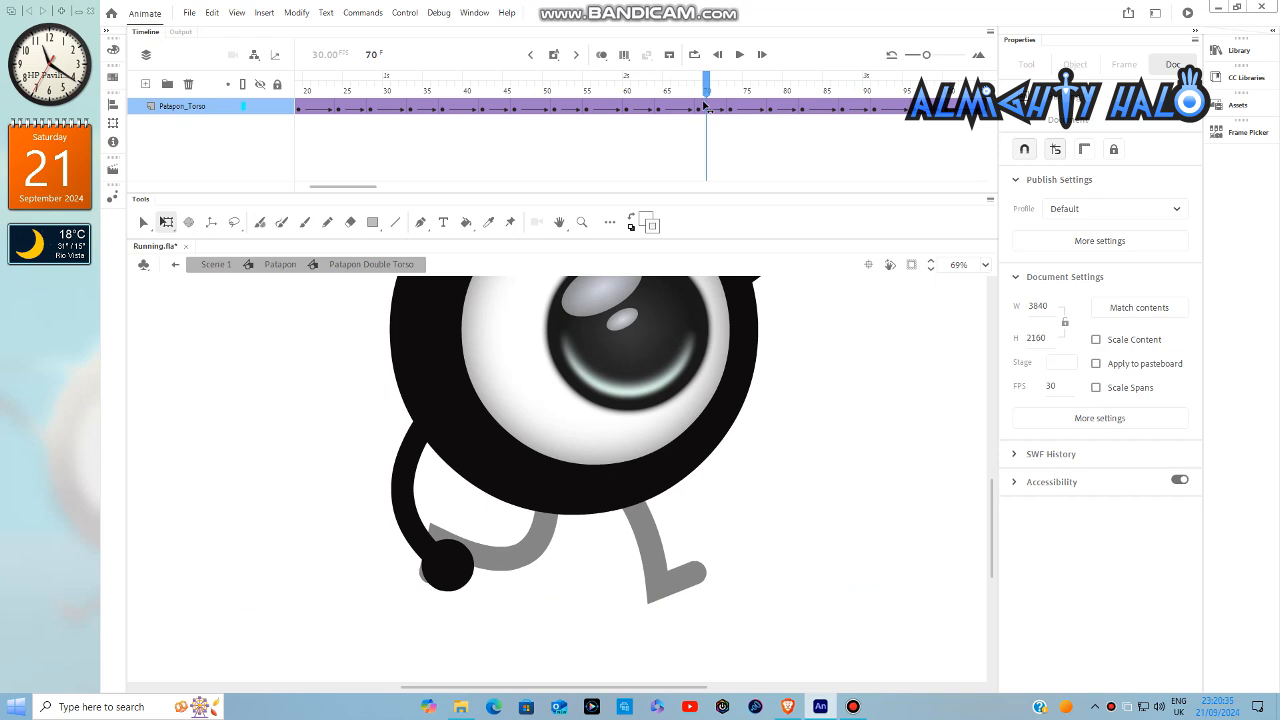
pyautogui.doubleClick(443, 568)
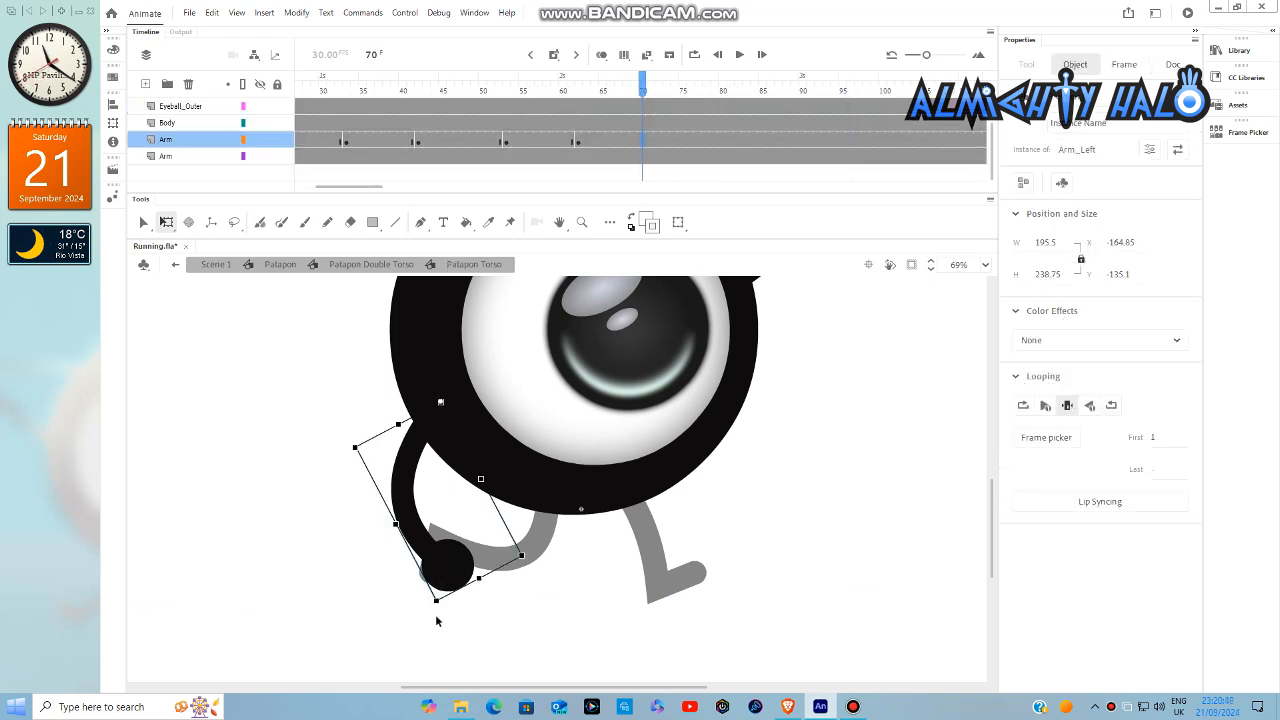
pyautogui.doubleClick(843, 300)
# - Keyframe the left arm at frame 79, swinging it backward, and exit the torso symbol
pyautogui.moveTo(674, 89); pyautogui.dragTo(714, 98)
pyautogui.doubleClick(463, 574)
pyautogui.click(464, 575)
pyautogui.moveTo(479, 600); pyautogui.dragTo(446, 620)
pyautogui.doubleClick(780, 509)
# - Keyframe the left arm at frame 88, swinging it forward over the rear leg, and exit the torso symbol
pyautogui.moveTo(688, 89); pyautogui.dragTo(713, 110)
pyautogui.doubleClick(430, 569)
pyautogui.click(432, 575)
pyautogui.moveTo(444, 600); pyautogui.dragTo(462, 608)
pyautogui.doubleClick(815, 478)
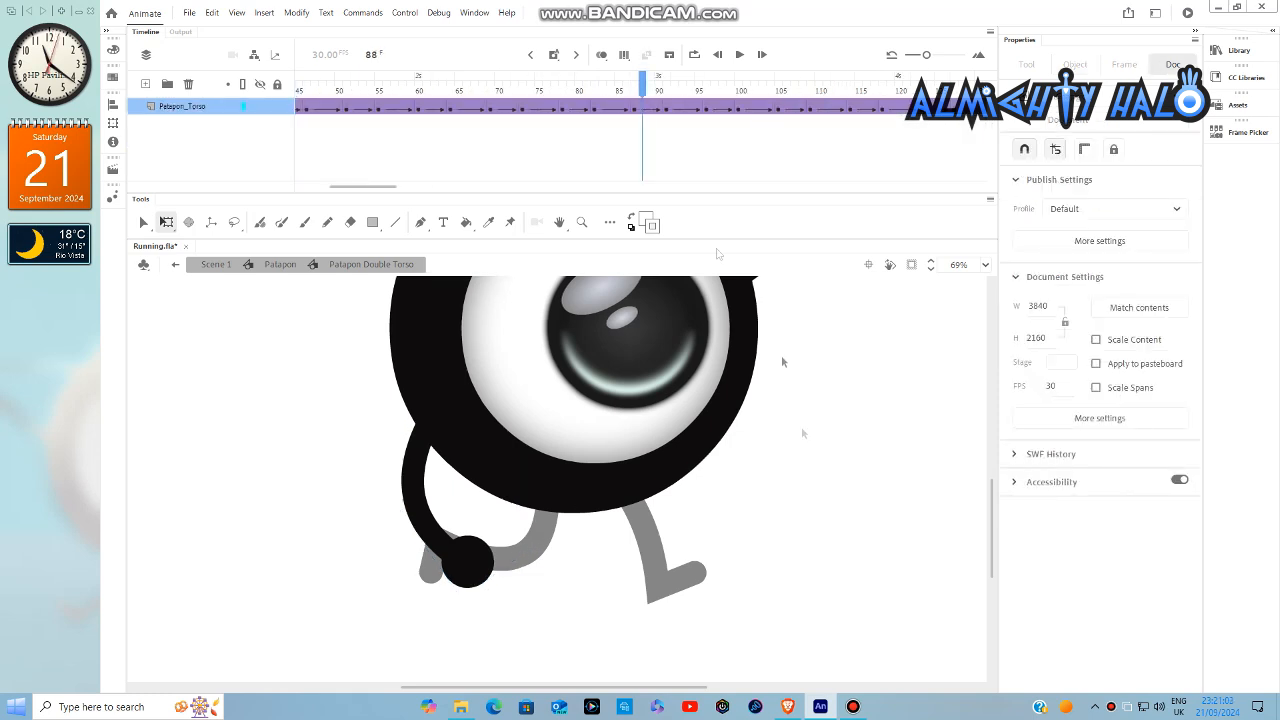
# - Keyframe the left arm at frame 97, rotating it backward away from the body, and exit the torso symbol
pyautogui.moveTo(679, 93); pyautogui.dragTo(716, 104)
pyautogui.doubleClick(466, 556)
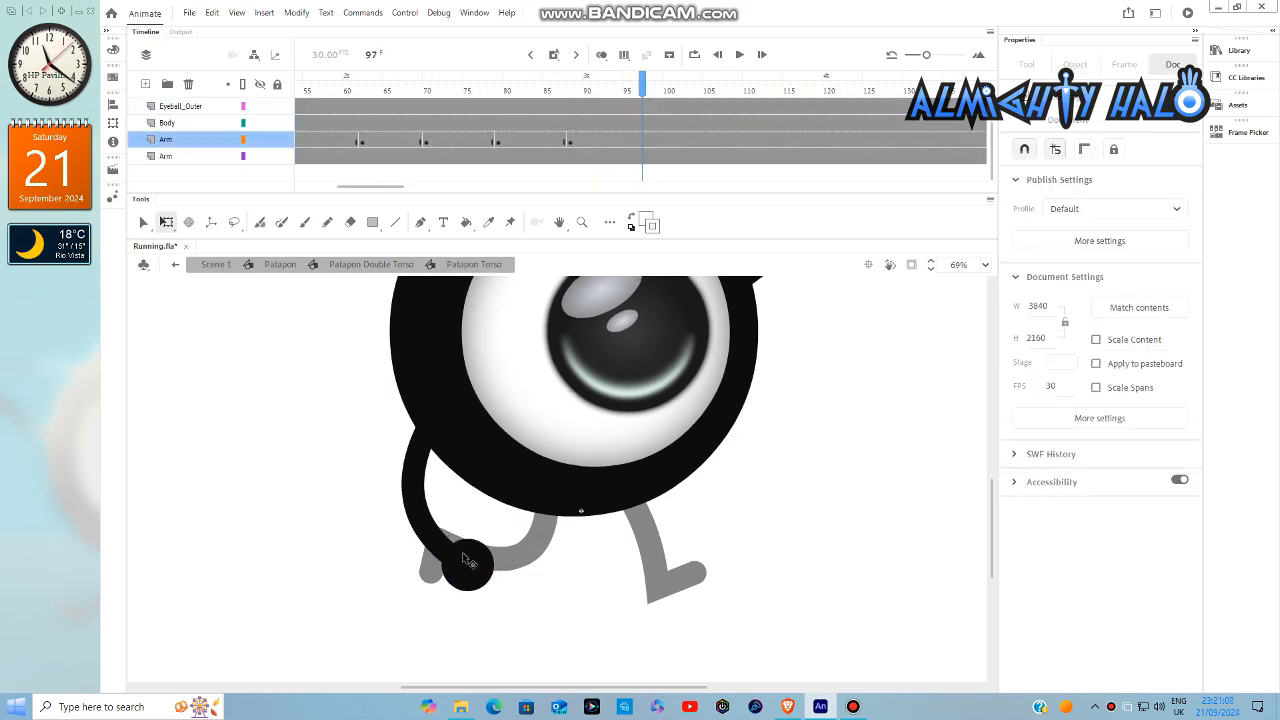
pyautogui.click(464, 556)
pyautogui.moveTo(458, 616); pyautogui.dragTo(434, 624)
pyautogui.doubleClick(790, 505)
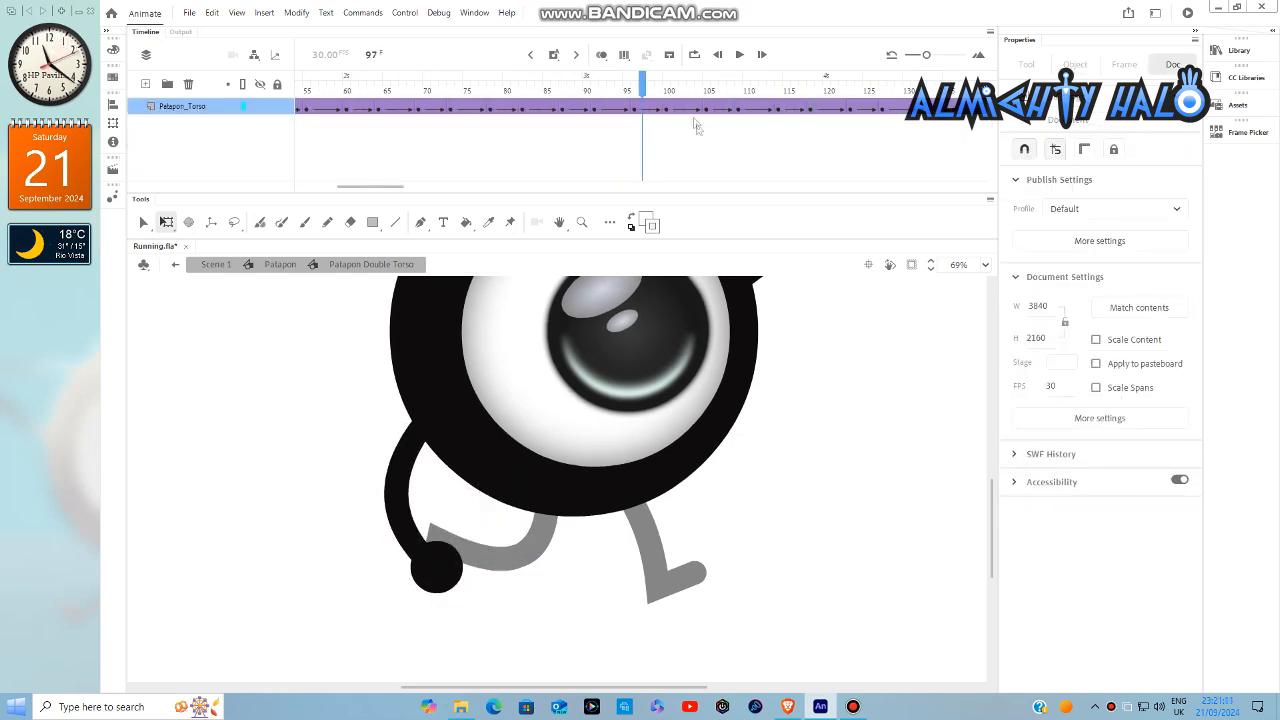
# - Keyframe the left arm at frame 106 inside the torso symbol, swinging it forward over the rear leg, and exit the symbol
pyautogui.moveTo(682, 93); pyautogui.dragTo(716, 100)
pyautogui.doubleClick(426, 581)
pyautogui.click(428, 586)
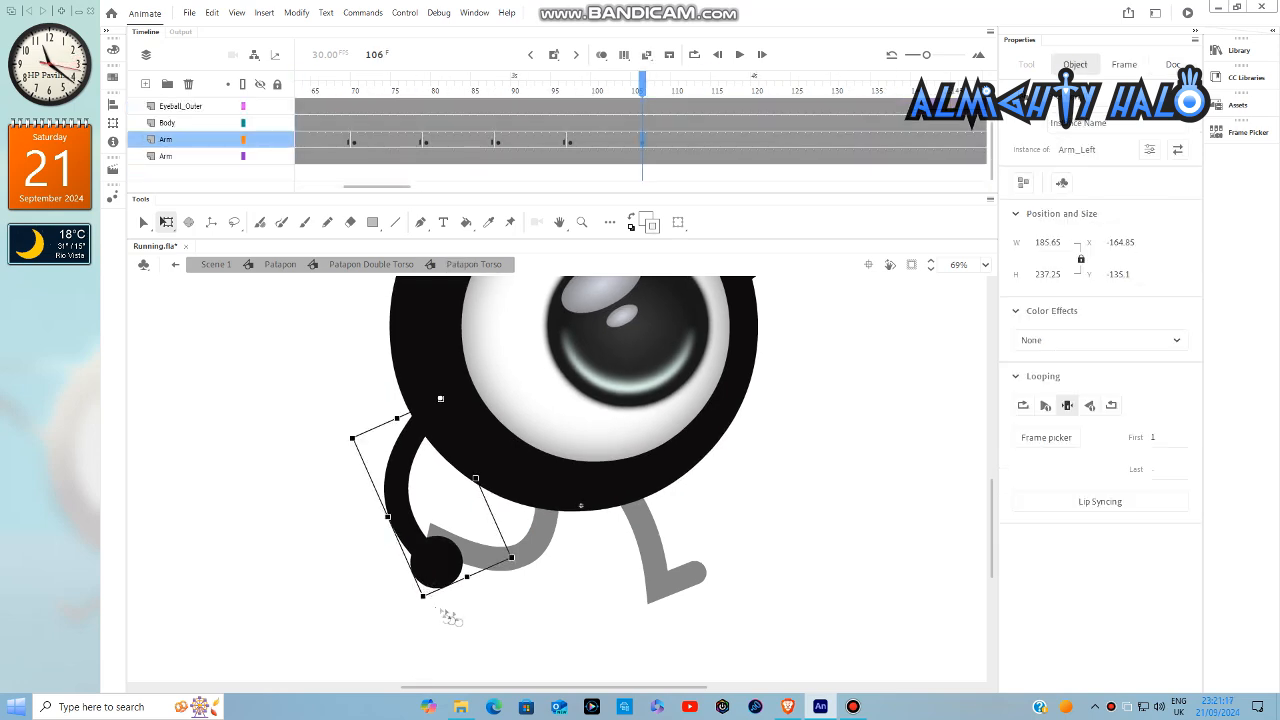
pyautogui.moveTo(450, 616); pyautogui.dragTo(474, 615)
pyautogui.doubleClick(785, 508)
# - Keyframe the left arm at frame 115, rotating it backward away from the body, and exit the torso symbol
pyautogui.moveTo(700, 93); pyautogui.dragTo(717, 100)
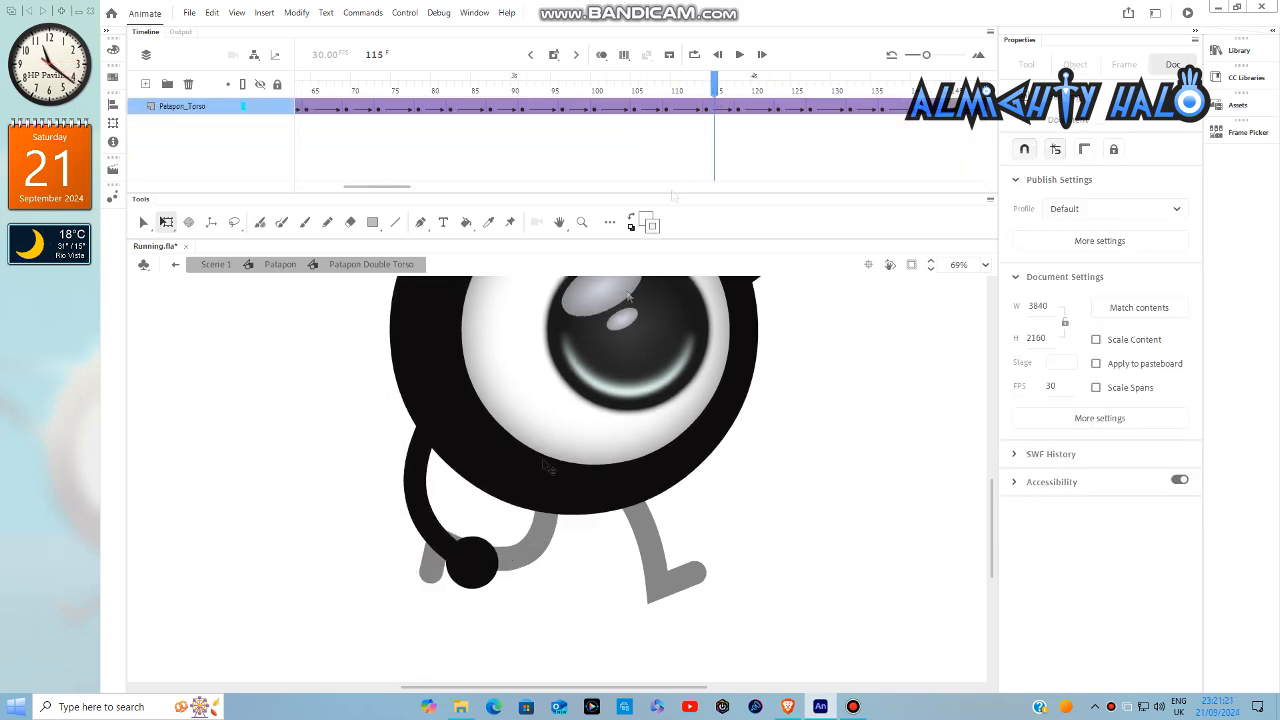
pyautogui.doubleClick(487, 565)
pyautogui.click(480, 570)
pyautogui.moveTo(464, 612); pyautogui.dragTo(443, 606)
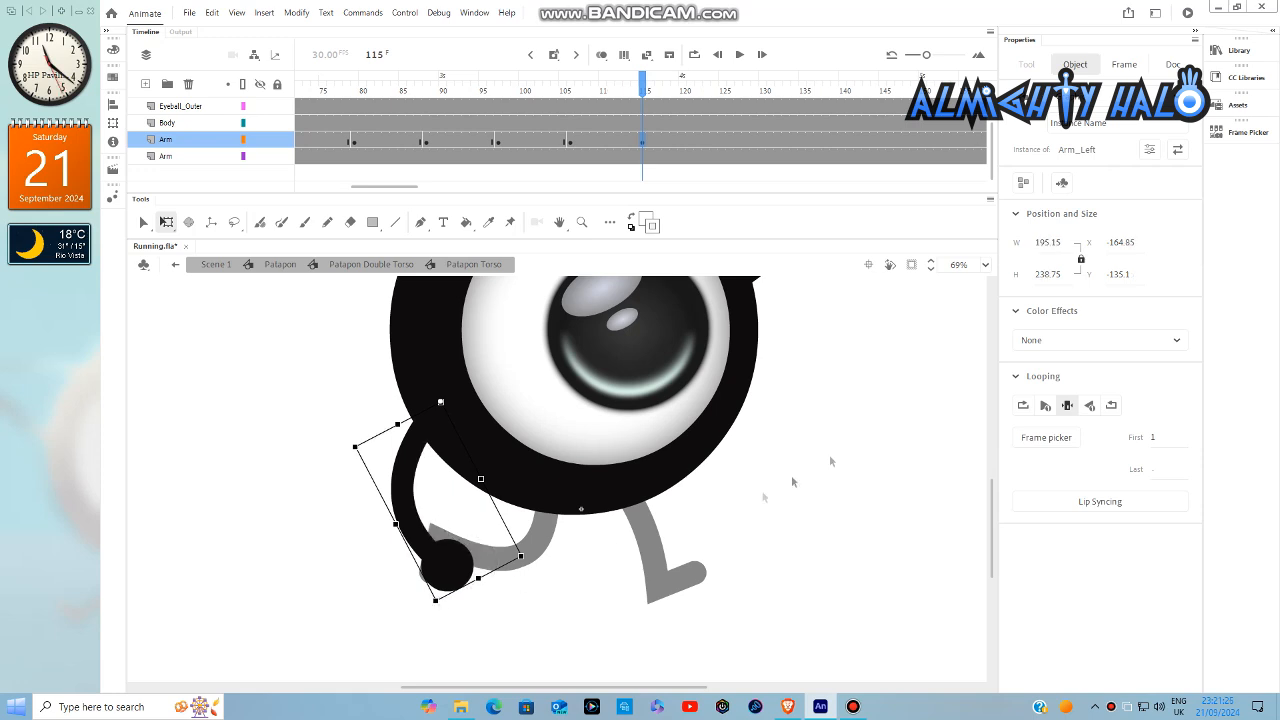
pyautogui.doubleClick(862, 437)
# - Keyframe the left arm at frame 124, swinging it forward over the rear leg, and exit the torso symbol
pyautogui.click(714, 92)
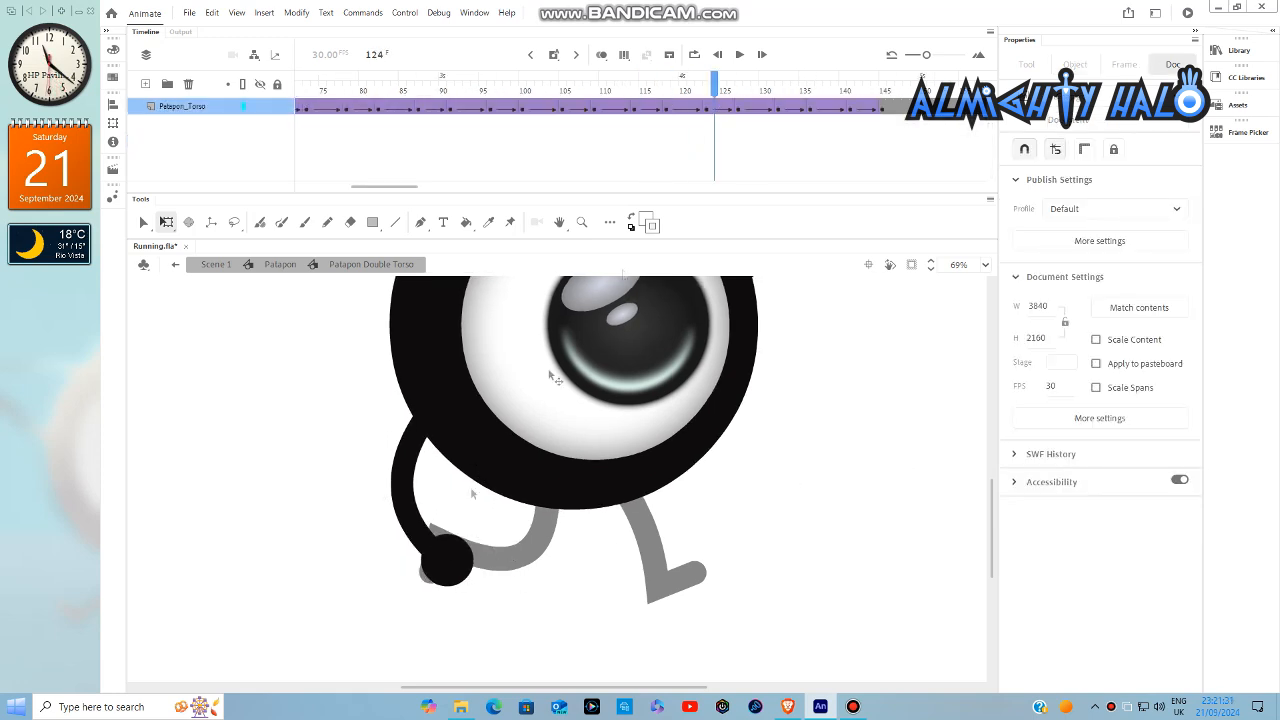
pyautogui.doubleClick(440, 560)
pyautogui.click(445, 565)
pyautogui.moveTo(437, 604); pyautogui.dragTo(467, 606)
pyautogui.doubleClick(812, 430)
# - Keyframe the left arm at frame 133, rotating it backward, and exit the torso symbol
pyautogui.moveTo(690, 92)
pyautogui.mouseDown()
pyautogui.moveTo(722, 95)
pyautogui.moveTo(708, 97)
pyautogui.mouseUp()
pyautogui.click(714, 96)
pyautogui.doubleClick(440, 560)
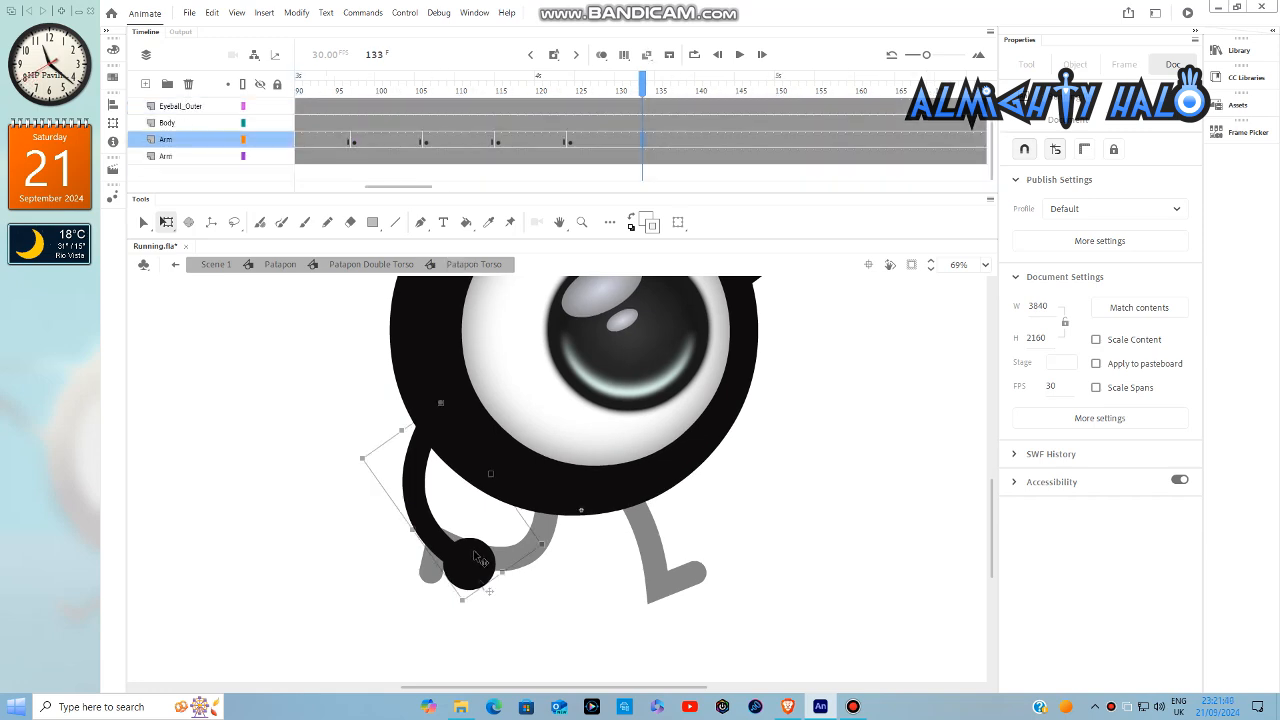
pyautogui.click(440, 565)
pyautogui.doubleClick(769, 517)
# - Keyframe the left arm's final forward swing at frame 142 inside the torso symbol
pyautogui.click(714, 94)
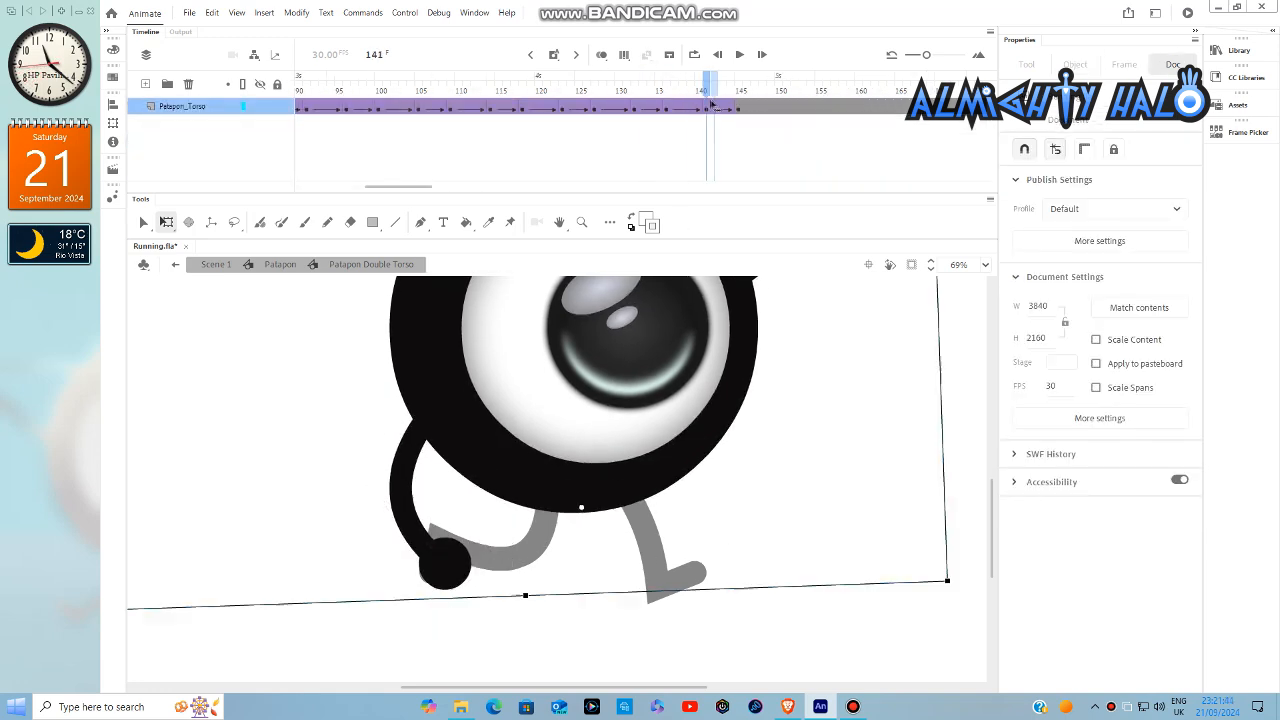
pyautogui.doubleClick(440, 565)
pyautogui.click(440, 565)
pyautogui.moveTo(442, 612); pyautogui.dragTo(507, 580)
pyautogui.doubleClick(795, 477)
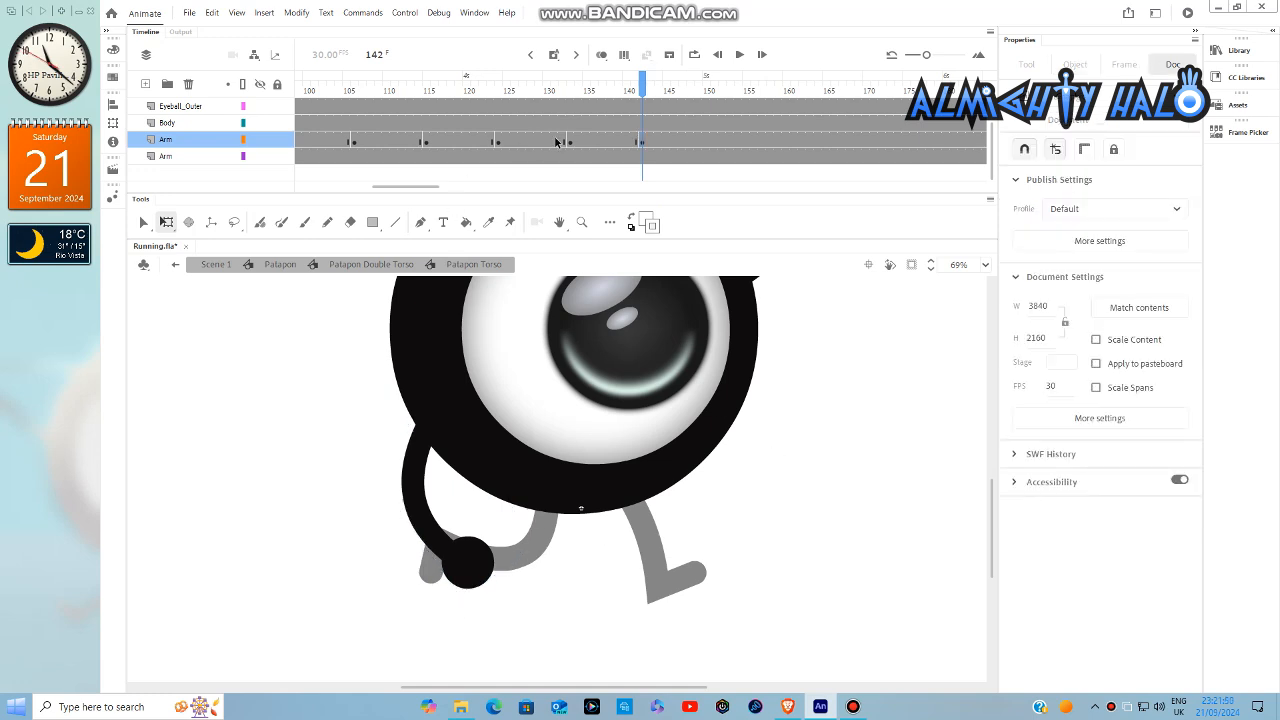
# - Create classic tweens between all the left arm's keyframes from frame 1 to frame 142
pyautogui.moveTo(572, 143); pyautogui.dragTo(247, 148)
pyautogui.rightClick(300, 141)
pyautogui.click(350, 146)
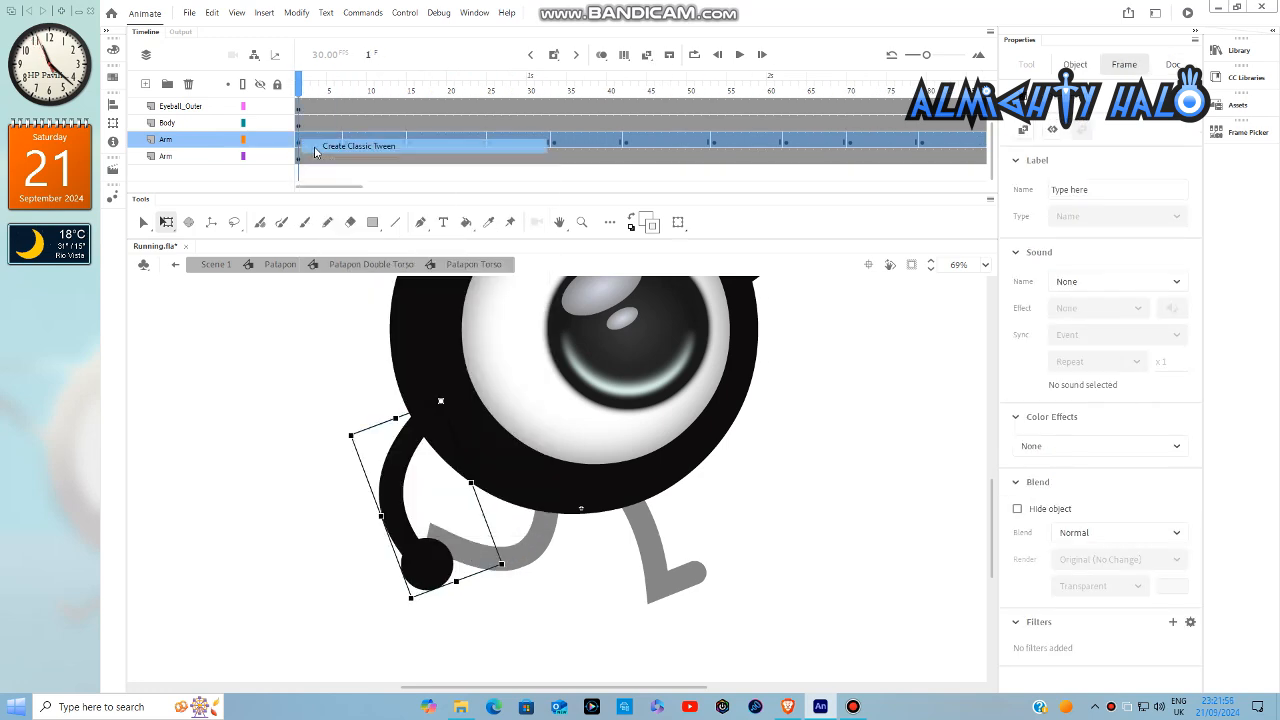
pyautogui.click(303, 88)
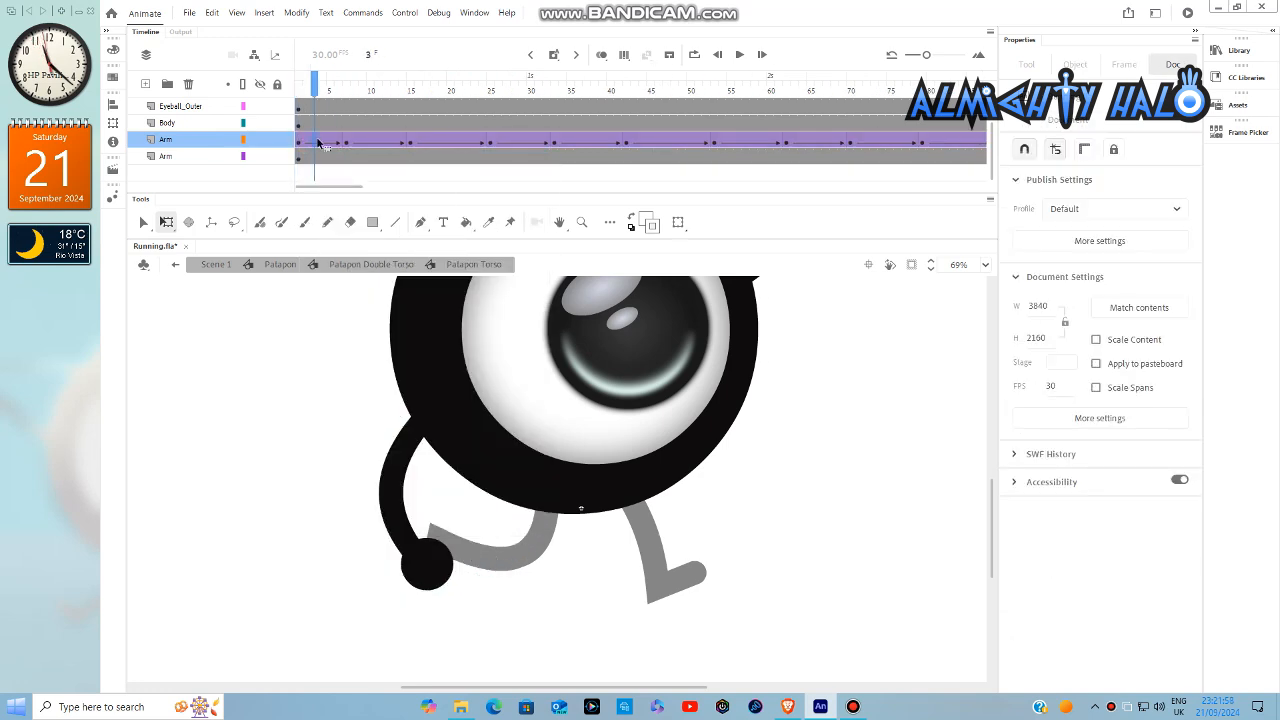
# - Apply a Sine Ease-Out effect to the left arm's first tween, between frames 1 and 7
pyautogui.click(318, 143)
pyautogui.click(348, 143)
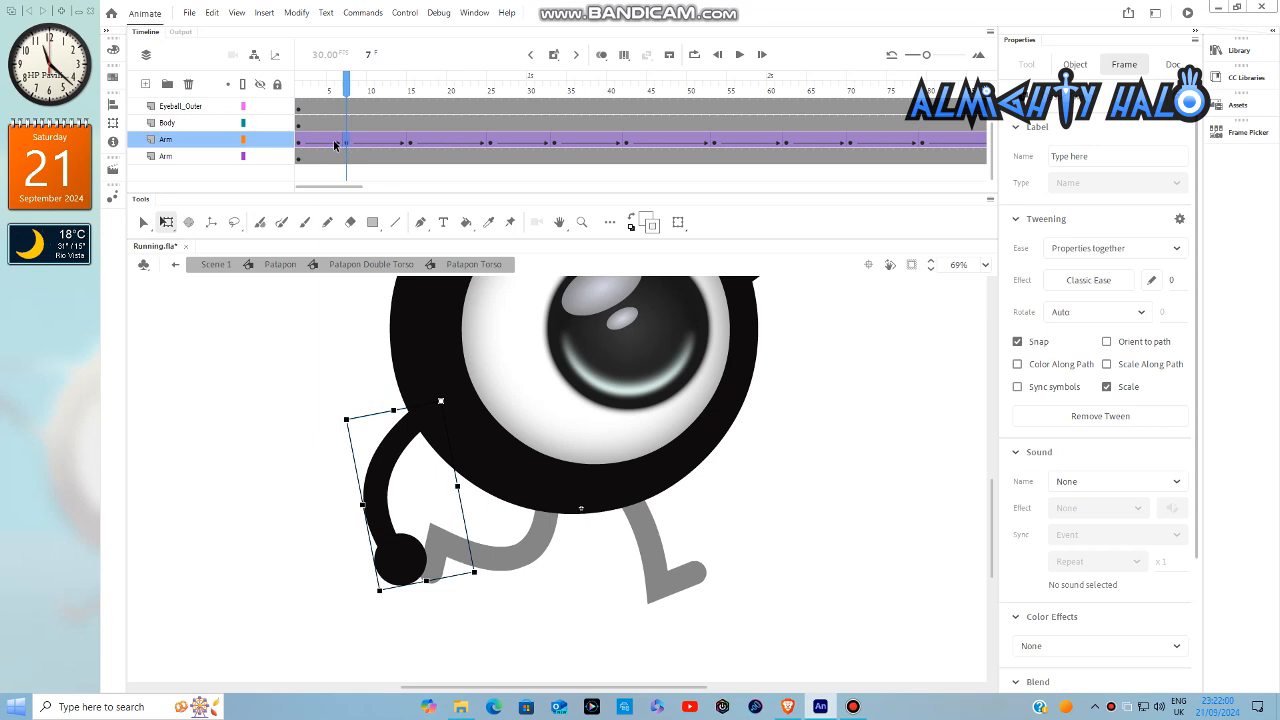
pyautogui.click(331, 143)
pyautogui.click(1052, 286)
pyautogui.moveTo(820, 374)
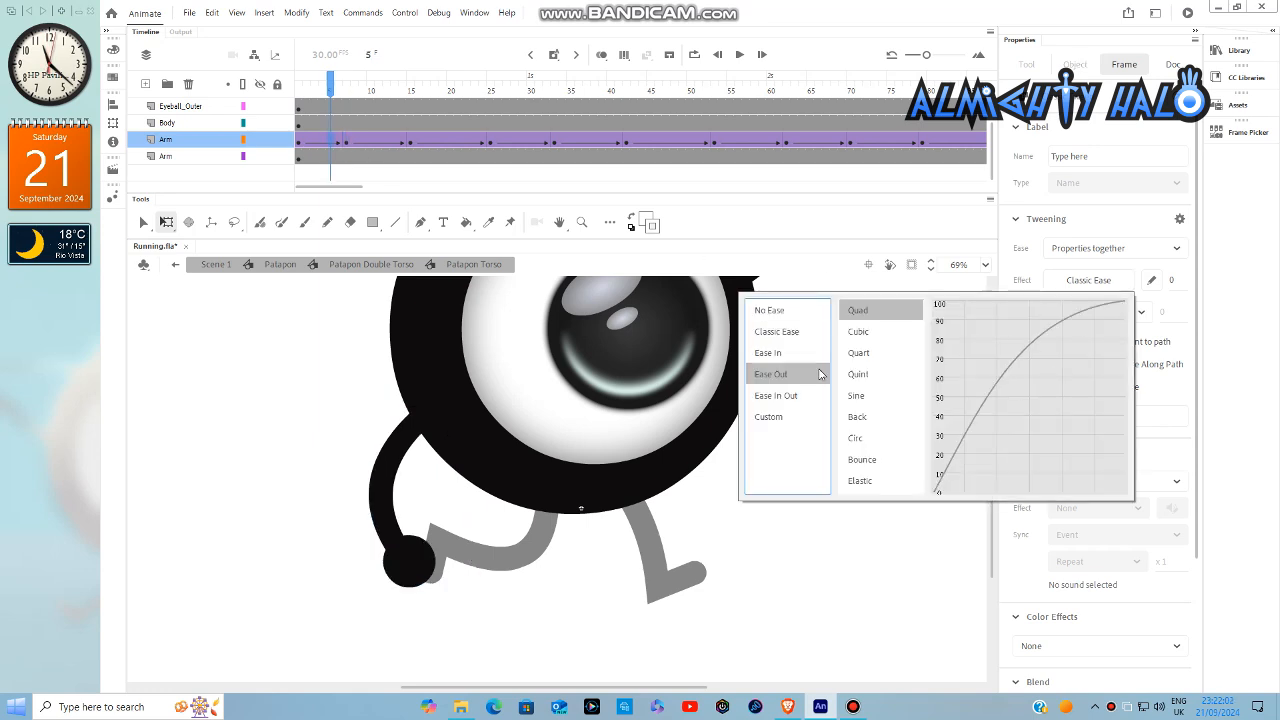
pyautogui.doubleClick(856, 395)
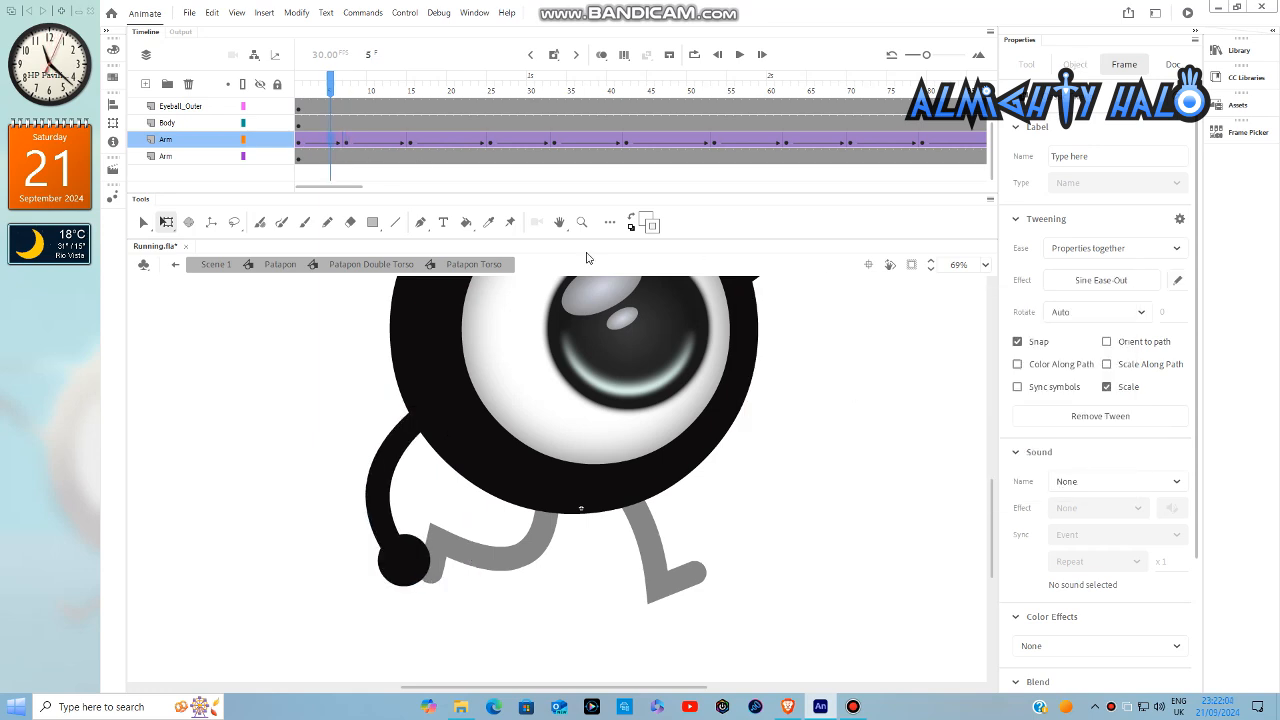
# - Apply a Sine Ease In Out effect to the left arm's remaining tweens, selecting frames through 135
pyautogui.moveTo(392, 143); pyautogui.dragTo(491, 145)
pyautogui.moveTo(635, 147); pyautogui.dragTo(733, 147)
pyautogui.click(1065, 289)
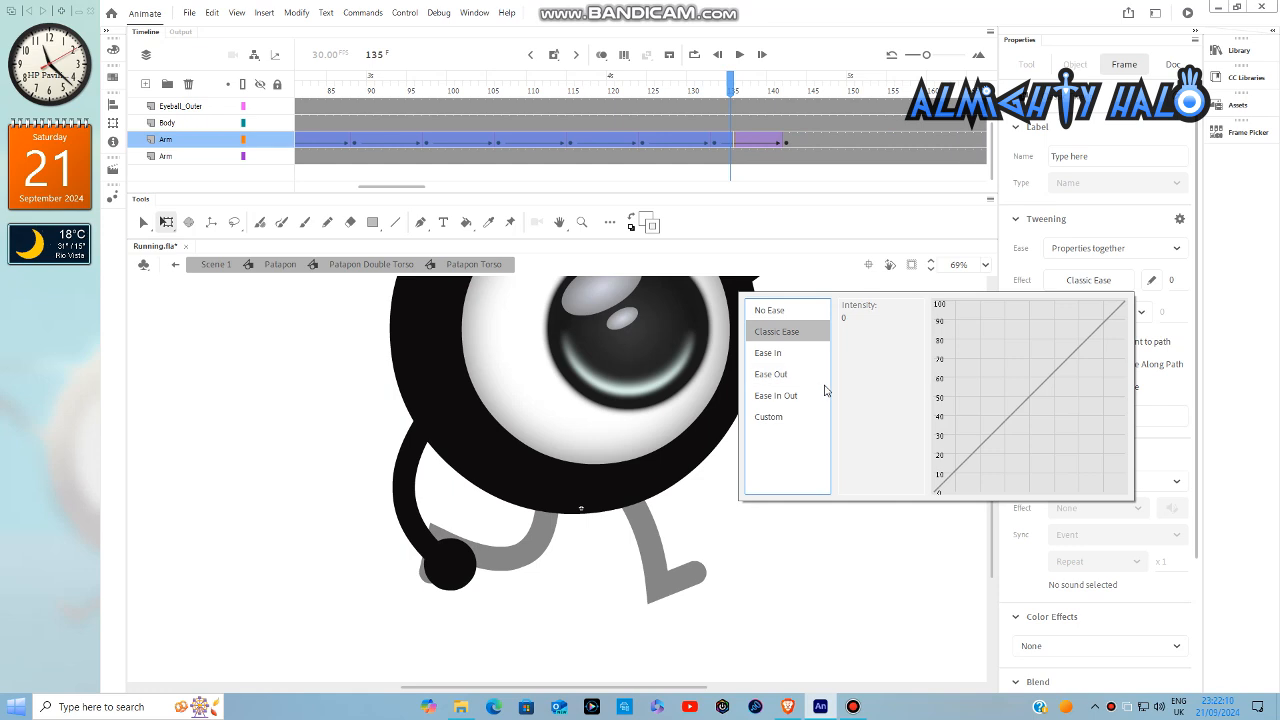
pyautogui.moveTo(824, 390)
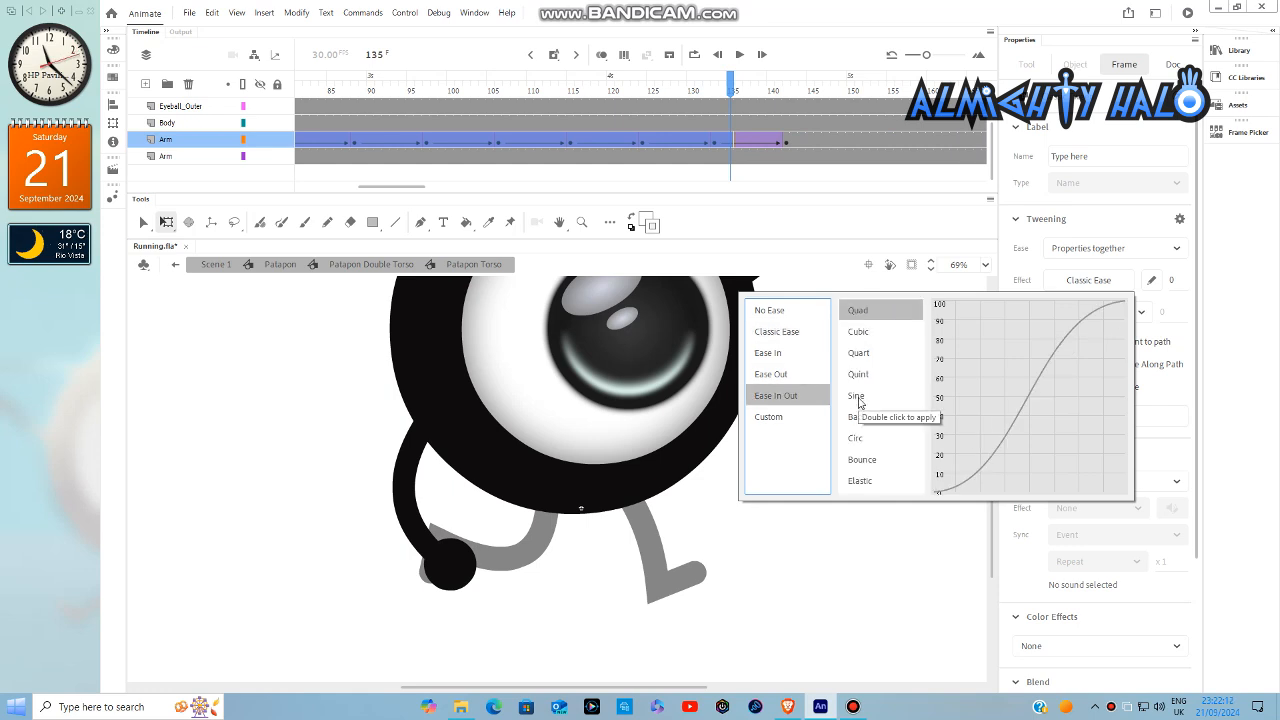
pyautogui.doubleClick(857, 397)
pyautogui.click(906, 401)
# - Exit the nested symbols back to Scene 1 and play the running animation to check the left-arm swing
pyautogui.click(985, 264)
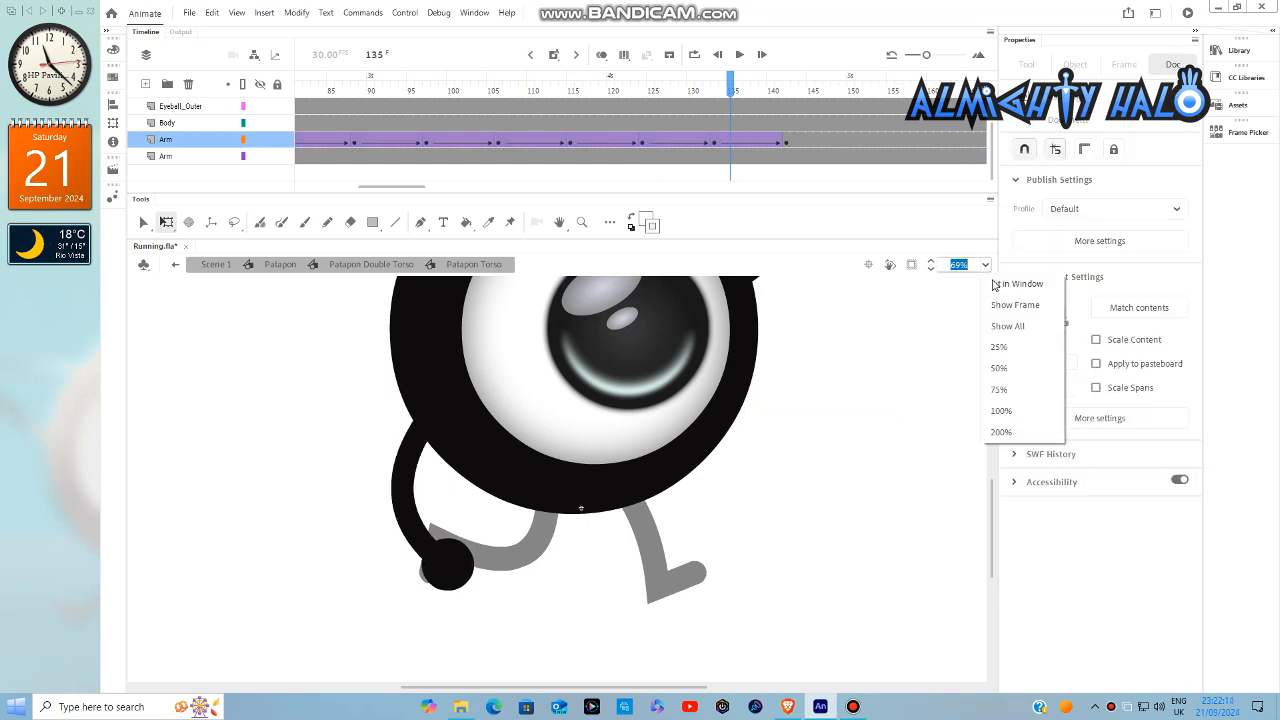
pyautogui.click(996, 285)
pyautogui.doubleClick(885, 406)
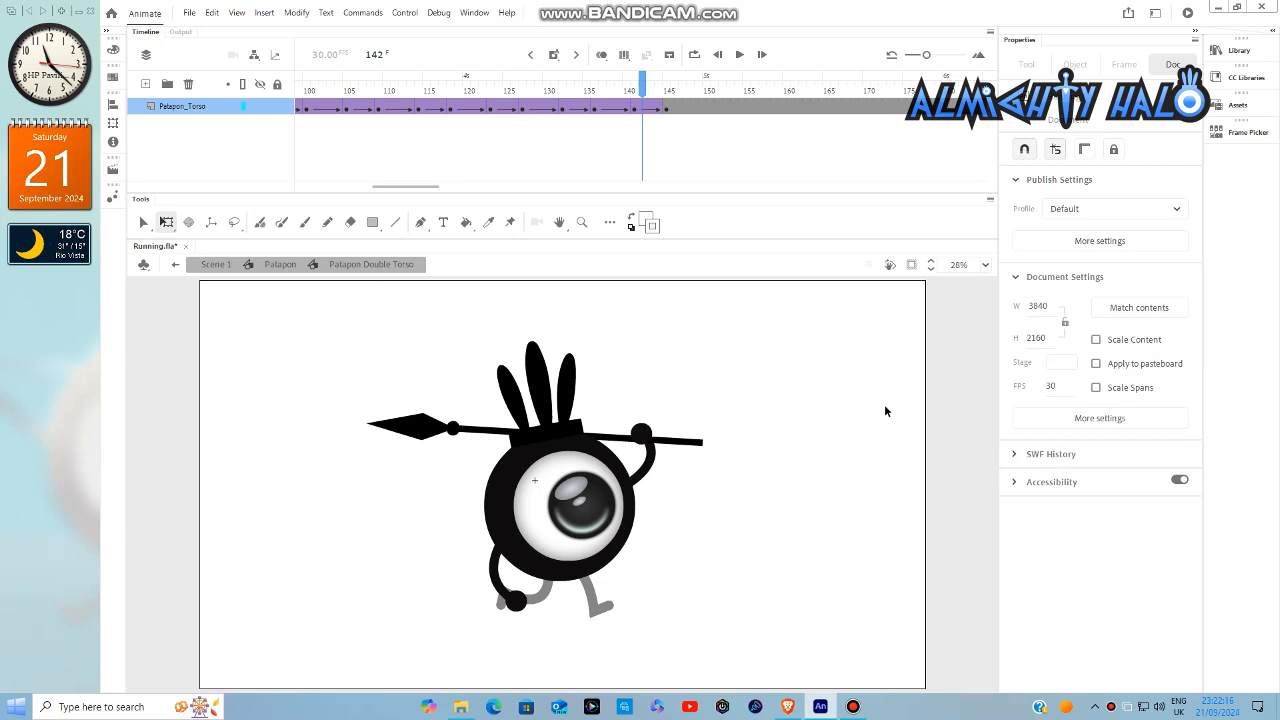
pyautogui.doubleClick(884, 404)
pyautogui.click(882, 403)
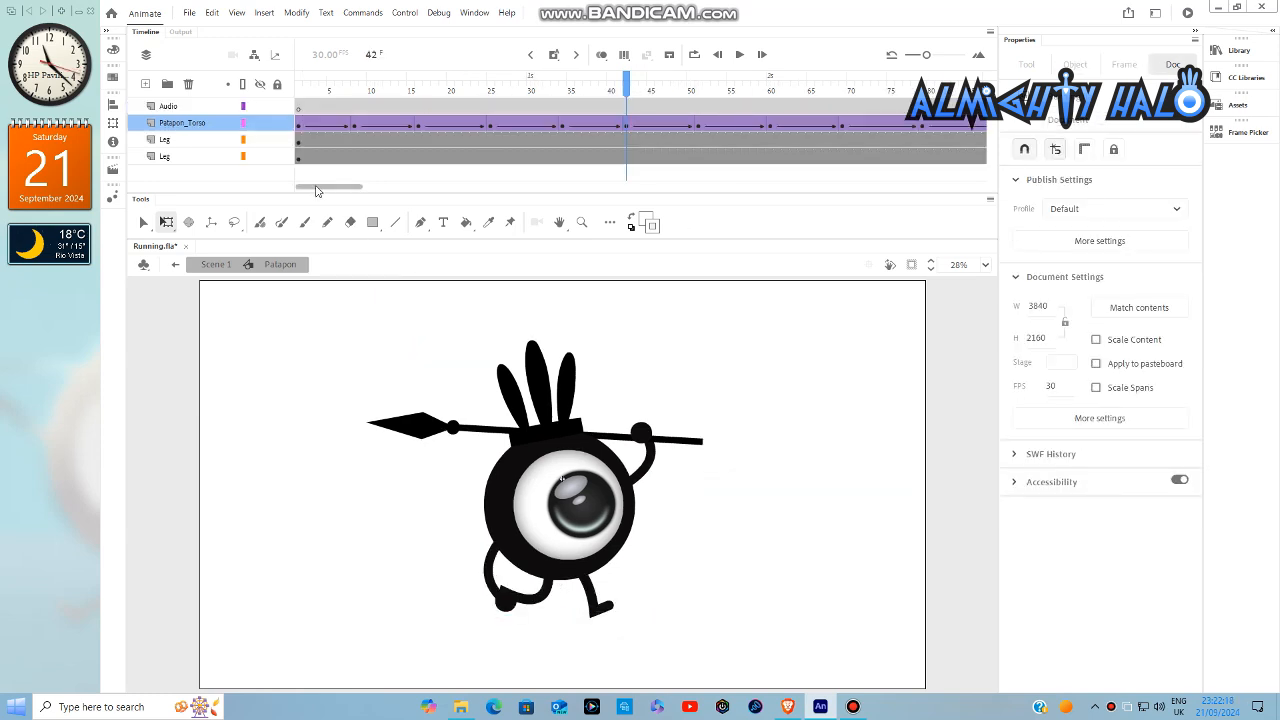
pyautogui.click(297, 91)
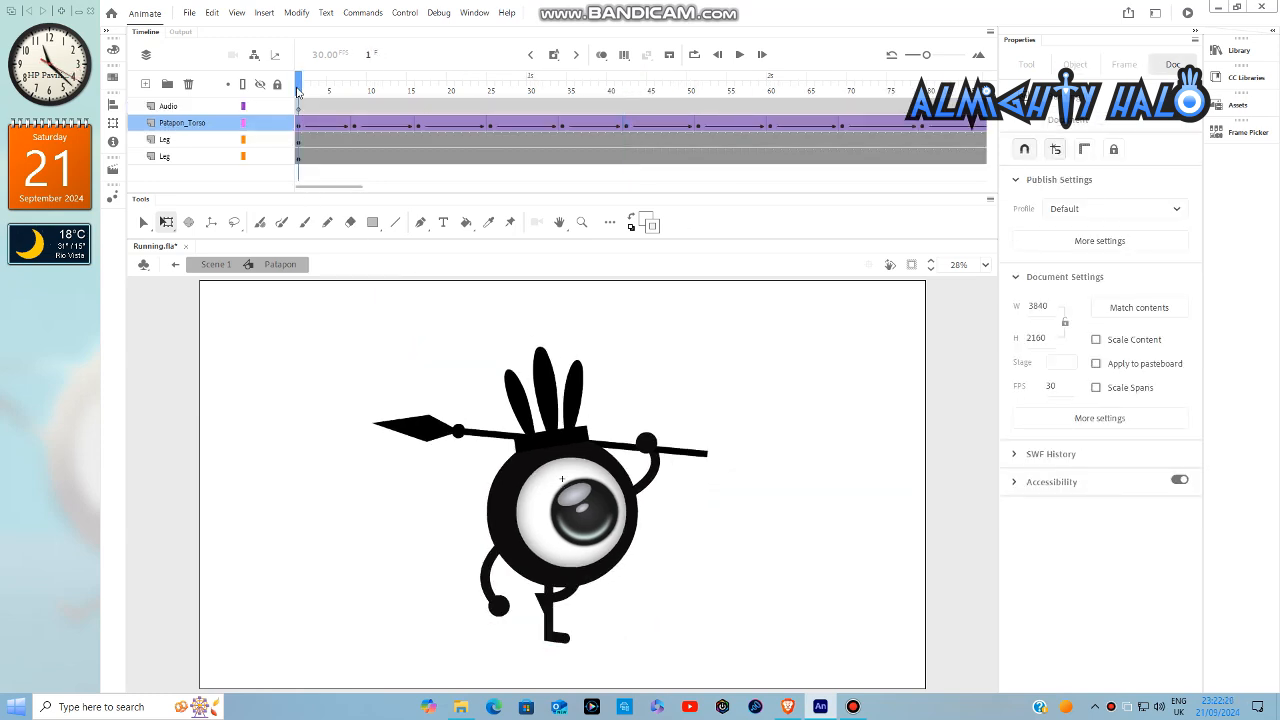
pyautogui.doubleClick(827, 343)
pyautogui.click(828, 344)
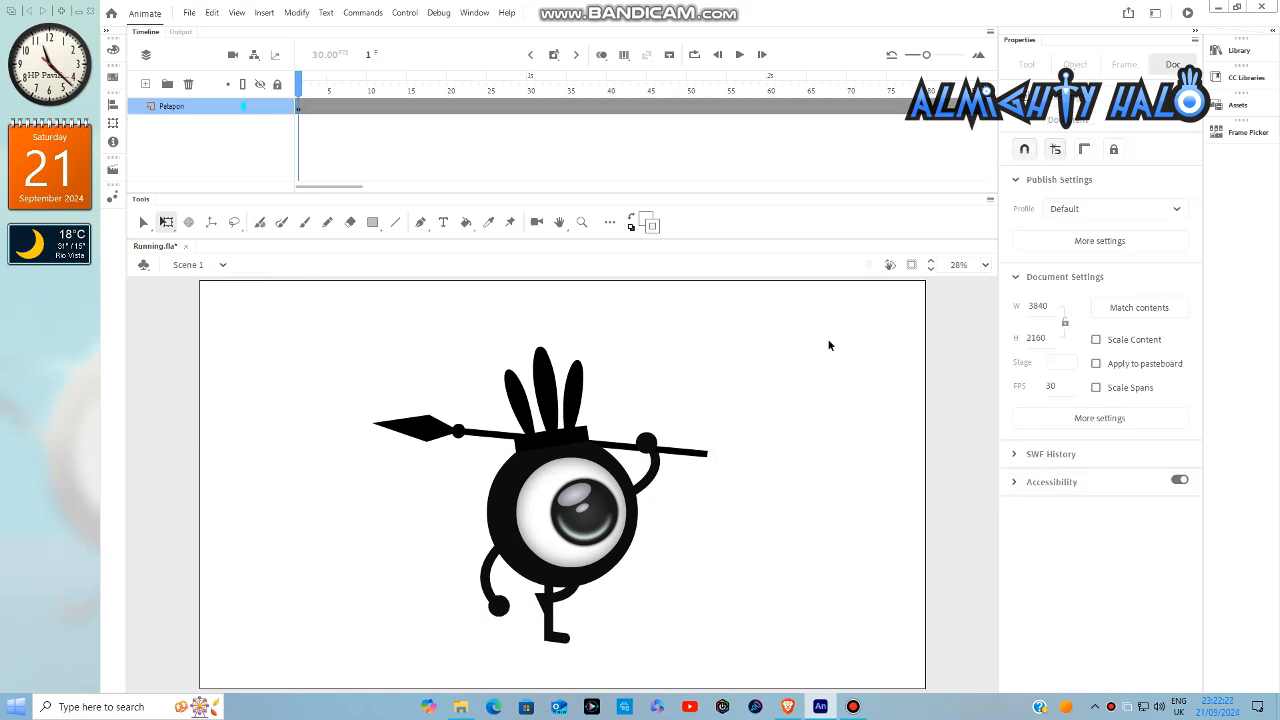
pyautogui.click(740, 63)
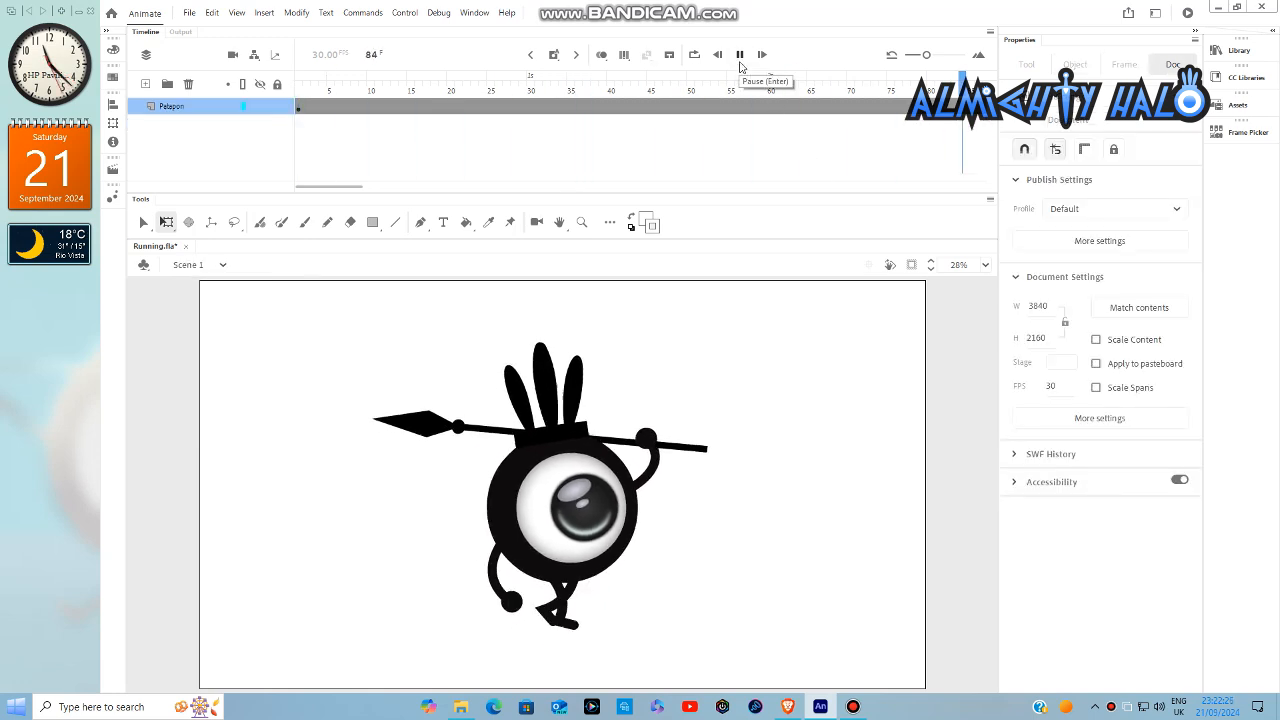
pyautogui.click(740, 64)
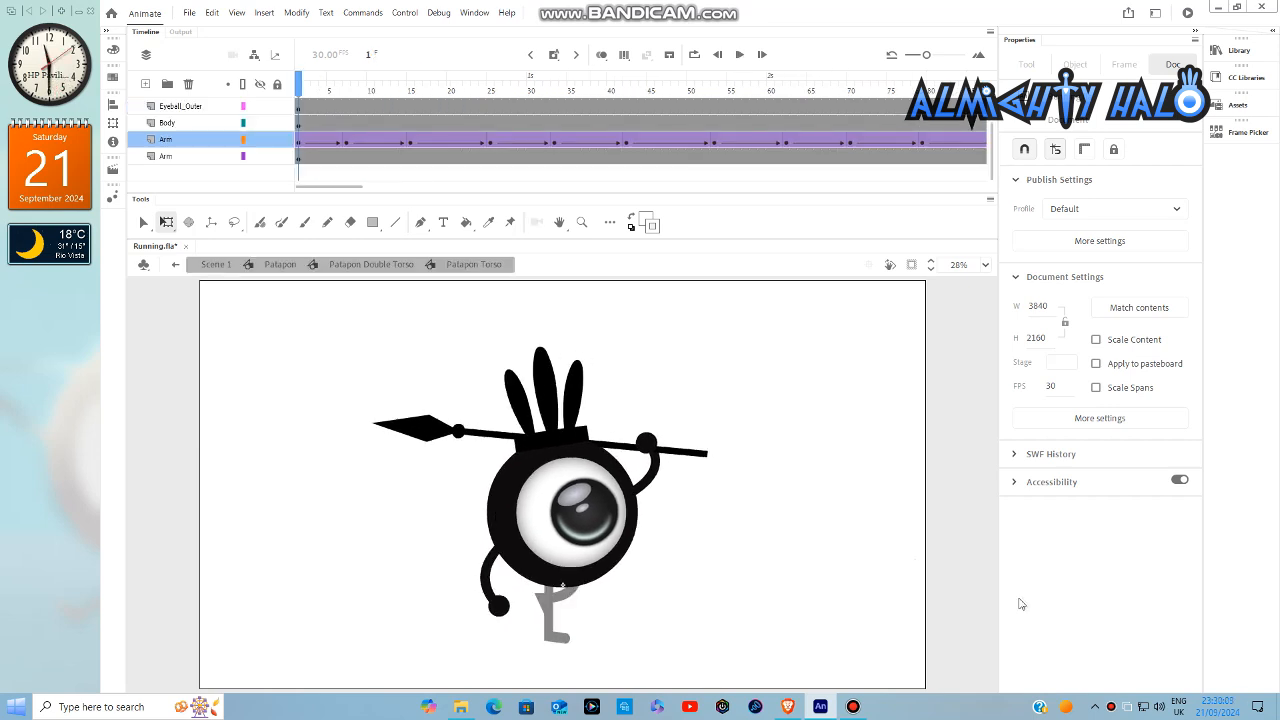
# - Keyframe the spear-holding right arm inside the torso symbol, rotating it clockwise at frame 7 and back counterclockwise at frame 15
pyautogui.click(348, 158)
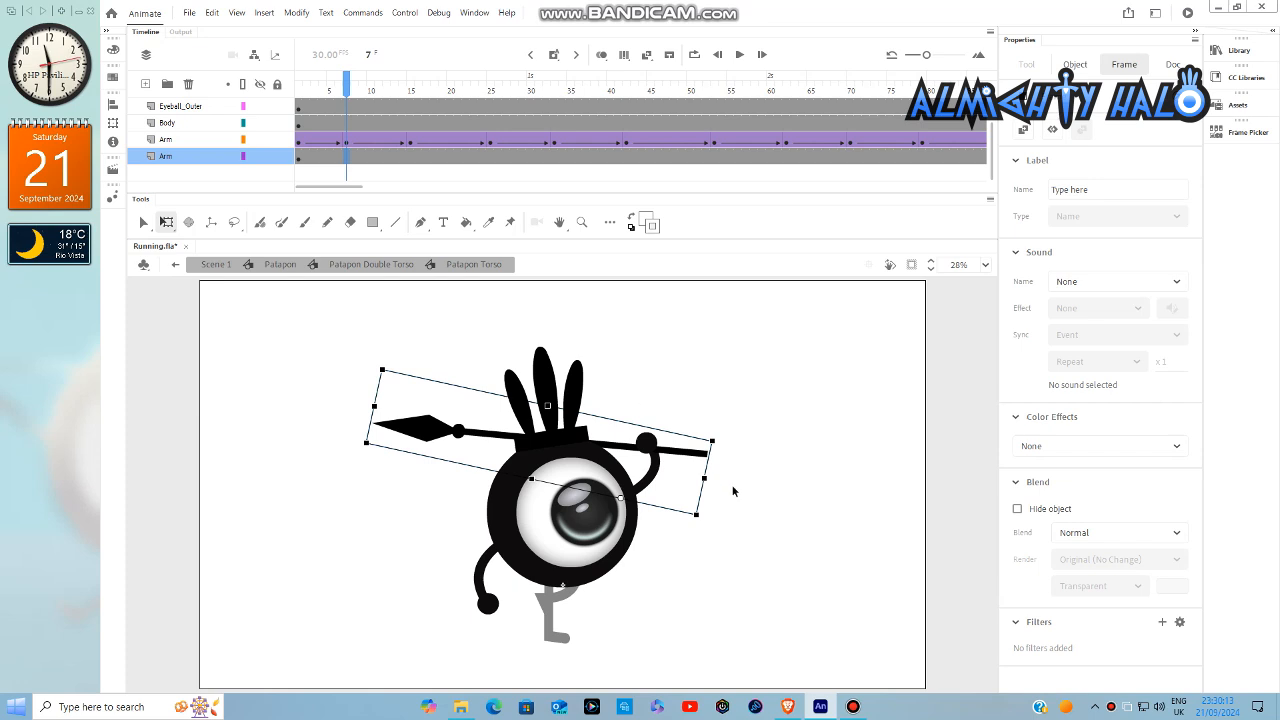
pyautogui.scroll(2, 718, 468)
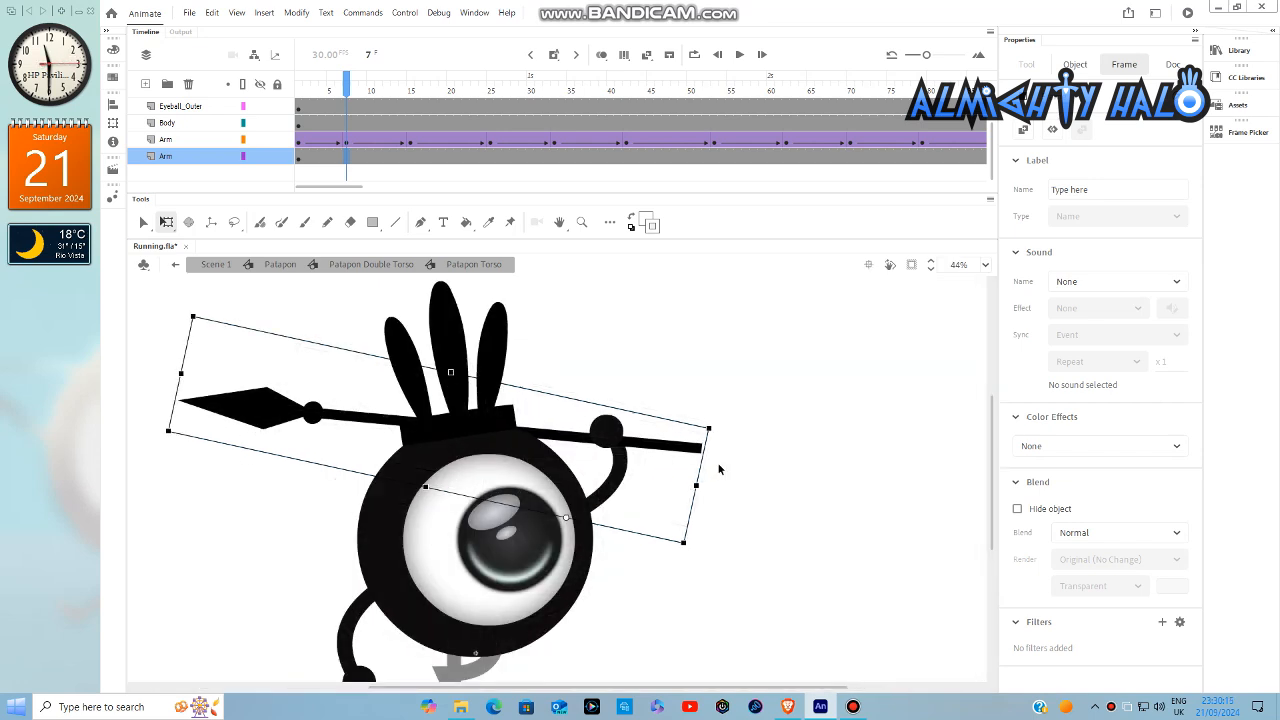
pyautogui.scroll(-3, 718, 468)
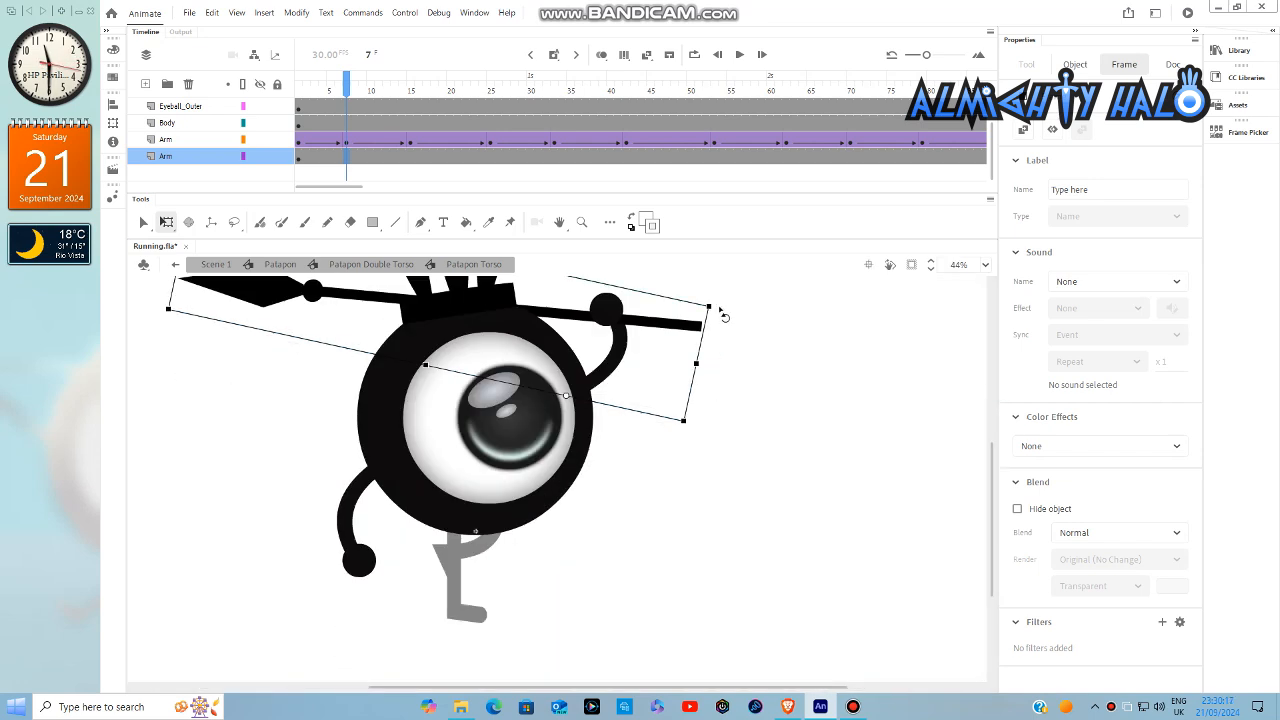
pyautogui.moveTo(728, 313); pyautogui.dragTo(745, 327)
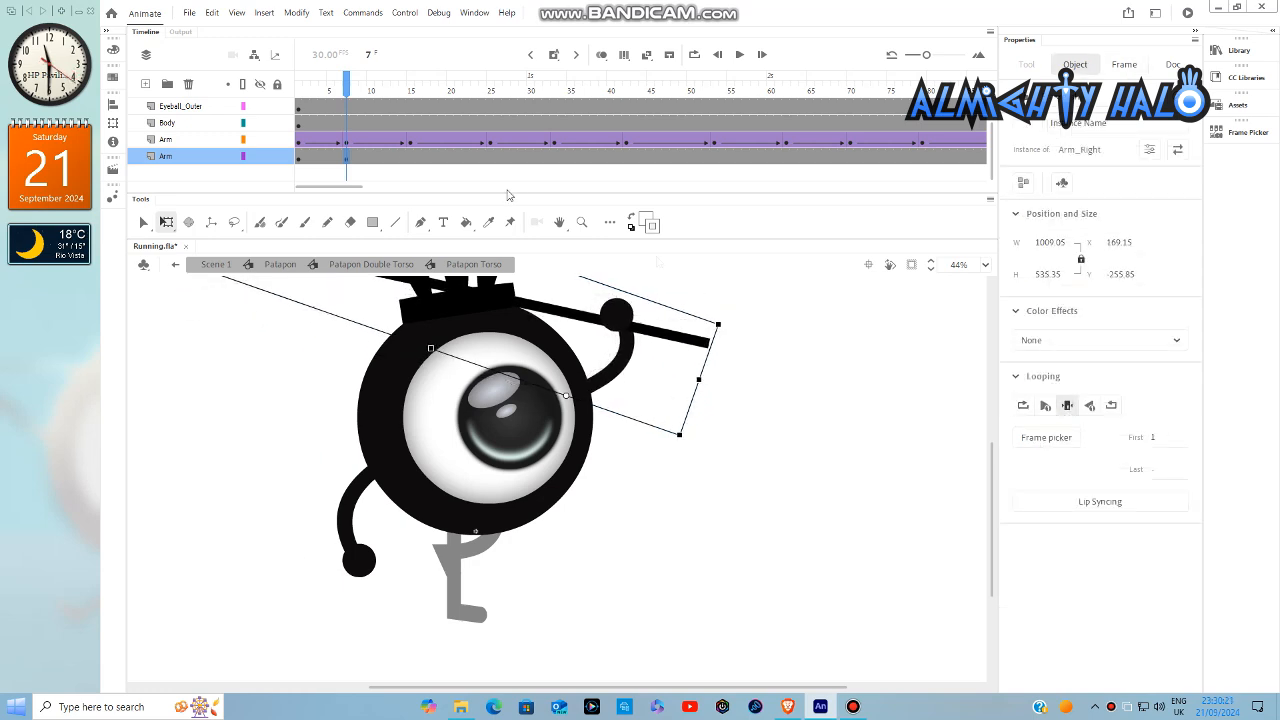
pyautogui.click(410, 160)
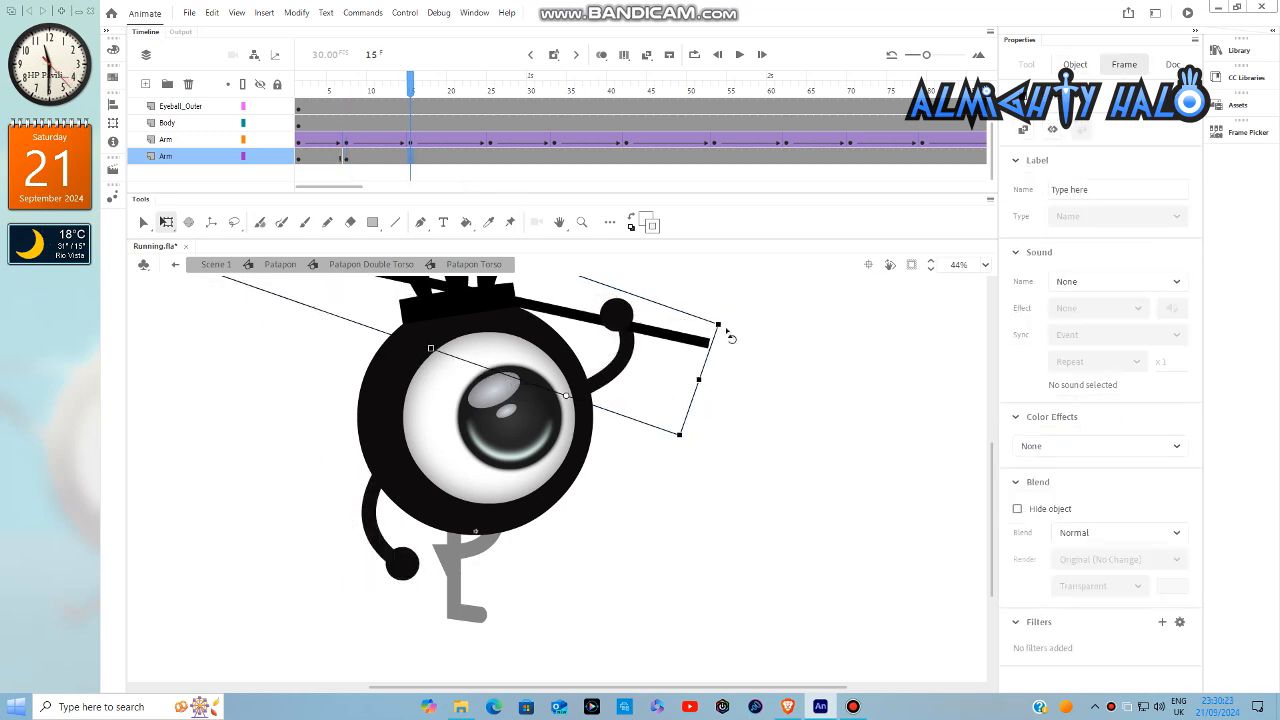
pyautogui.moveTo(730, 336)
pyautogui.mouseDown()
pyautogui.moveTo(718, 318)
pyautogui.moveTo(731, 320)
pyautogui.moveTo(708, 320)
pyautogui.moveTo(734, 314)
pyautogui.moveTo(705, 300)
pyautogui.moveTo(729, 314)
pyautogui.mouseUp()
# - Keyframe the right arm at frames 25, 33, 42, 53, 62, 70 and 79, alternating its clockwise and counterclockwise tilt
pyautogui.click(489, 160)
pyautogui.click(554, 158)
pyautogui.click(626, 157)
pyautogui.click(714, 157)
pyautogui.click(786, 157)
pyautogui.click(850, 157)
pyautogui.click(920, 150)
# - Keyframe the right arm's alternating tilt at frames 88, 97, 106, 115, 124, 133 and 142, ending with a counterclockwise rotation
pyautogui.moveTo(355, 188); pyautogui.dragTo(398, 197)
pyautogui.click(546, 157)
pyautogui.moveTo(714, 315); pyautogui.dragTo(740, 304)
pyautogui.click(617, 157)
pyautogui.click(687, 157)
pyautogui.click(762, 157)
pyautogui.click(834, 157)
pyautogui.click(906, 158)
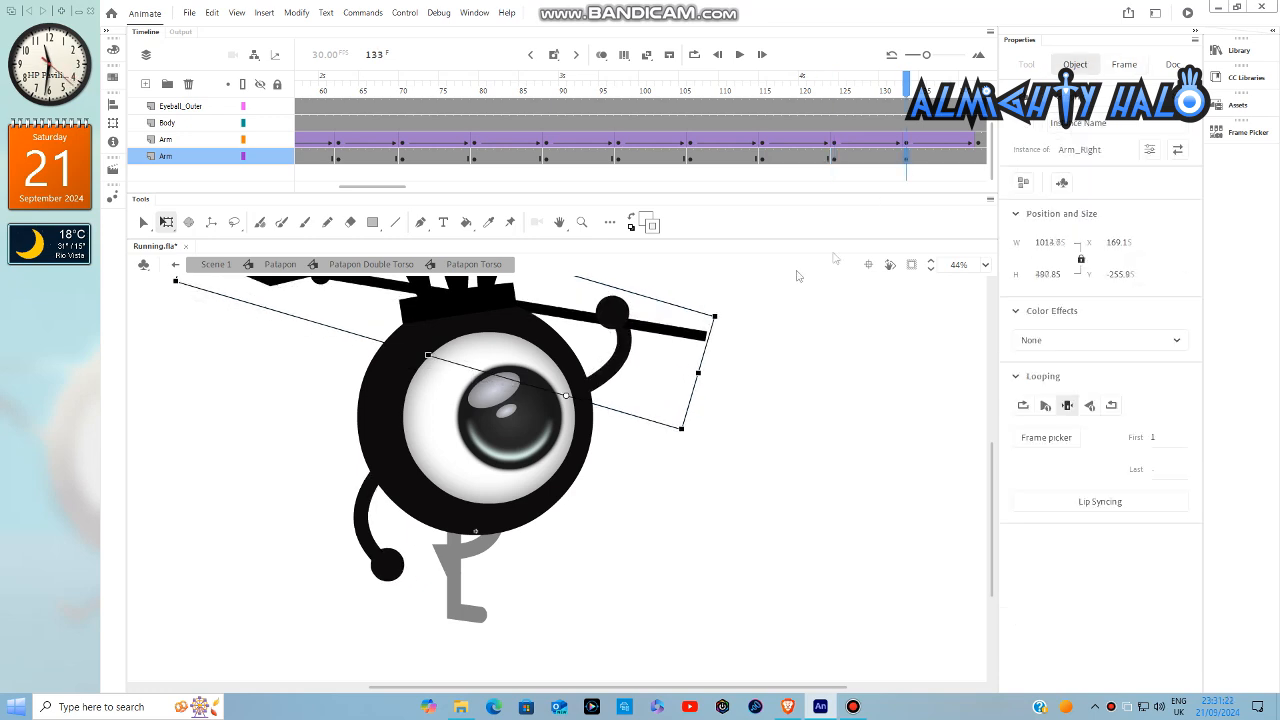
pyautogui.click(978, 157)
pyautogui.moveTo(723, 318); pyautogui.dragTo(705, 302)
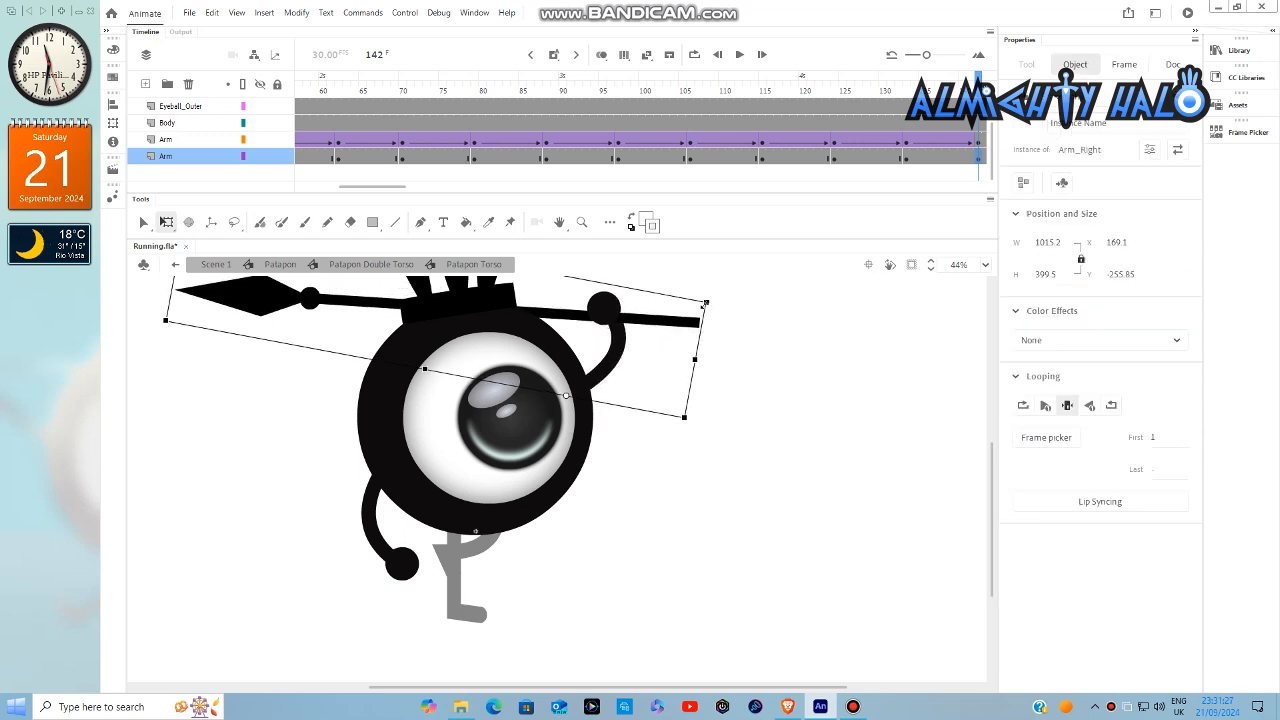
# - Create classic tweens between all the right arm's keyframes from frame 1 to frame 142
pyautogui.moveTo(910, 165); pyautogui.dragTo(295, 176)
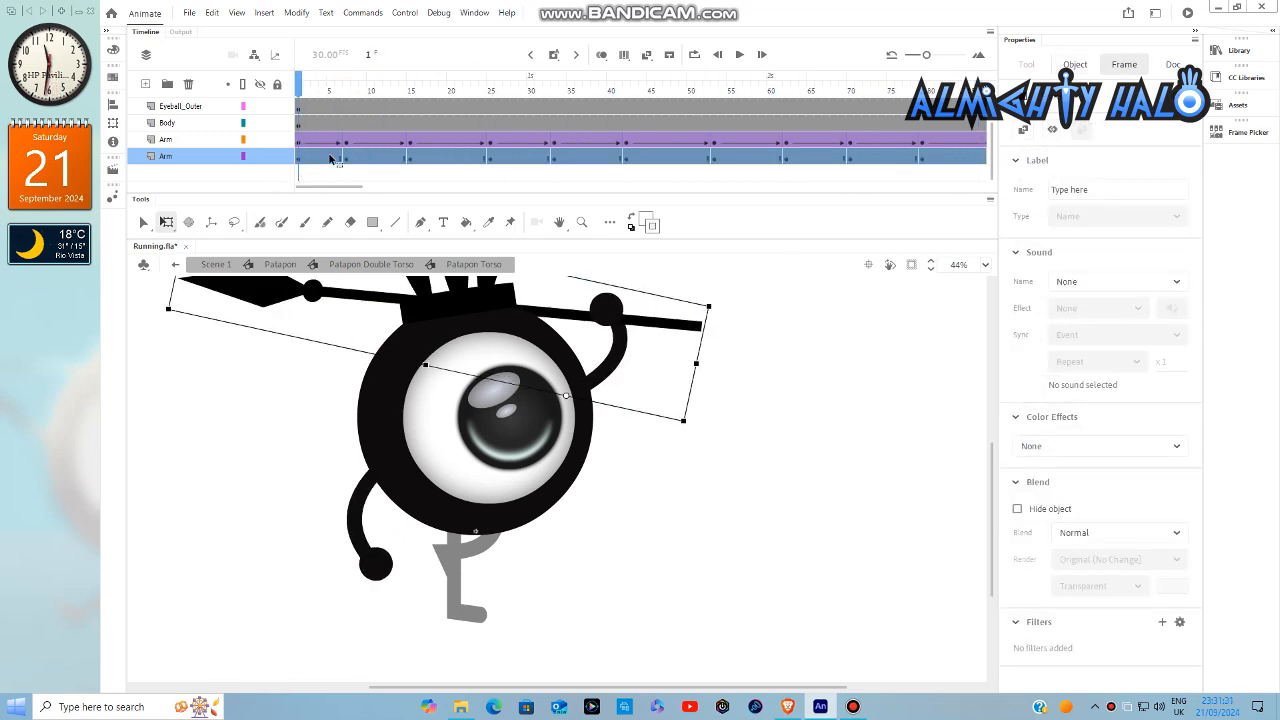
pyautogui.rightClick(331, 159)
pyautogui.click(388, 164)
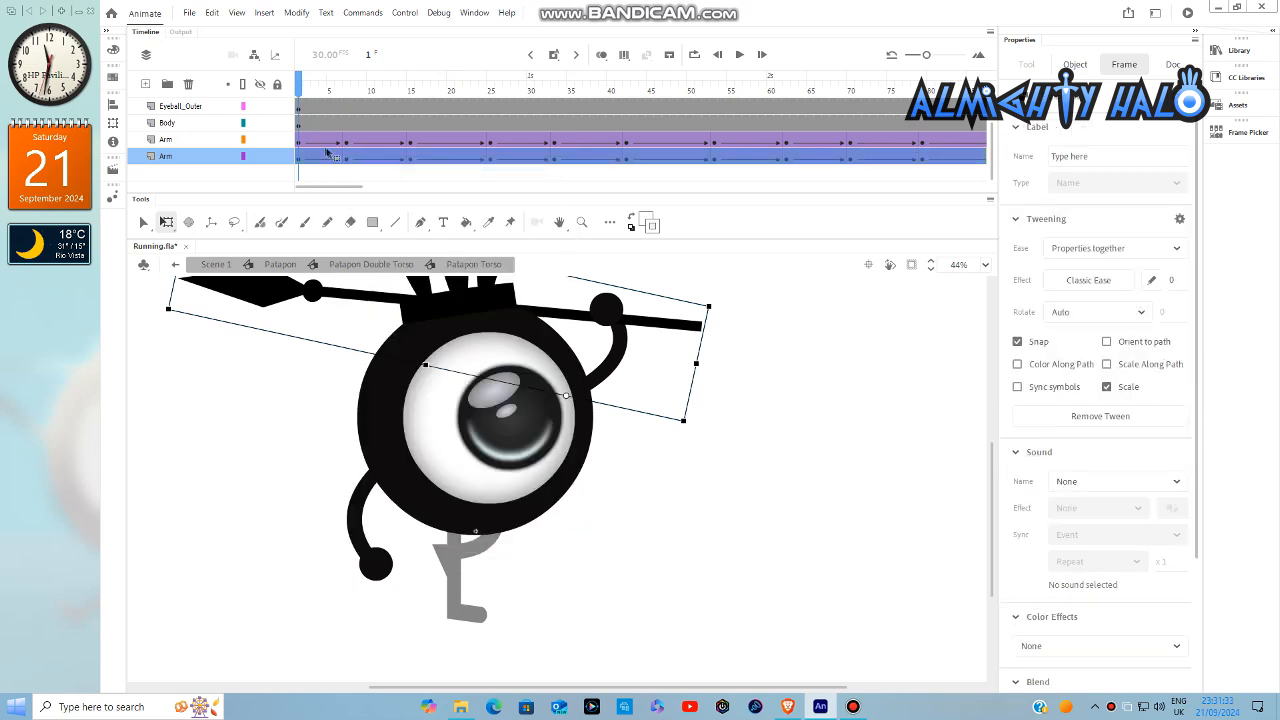
# - Apply a Sine Ease-Out effect to the right arm's first tween, matching the left arm's easing
pyautogui.click(317, 146)
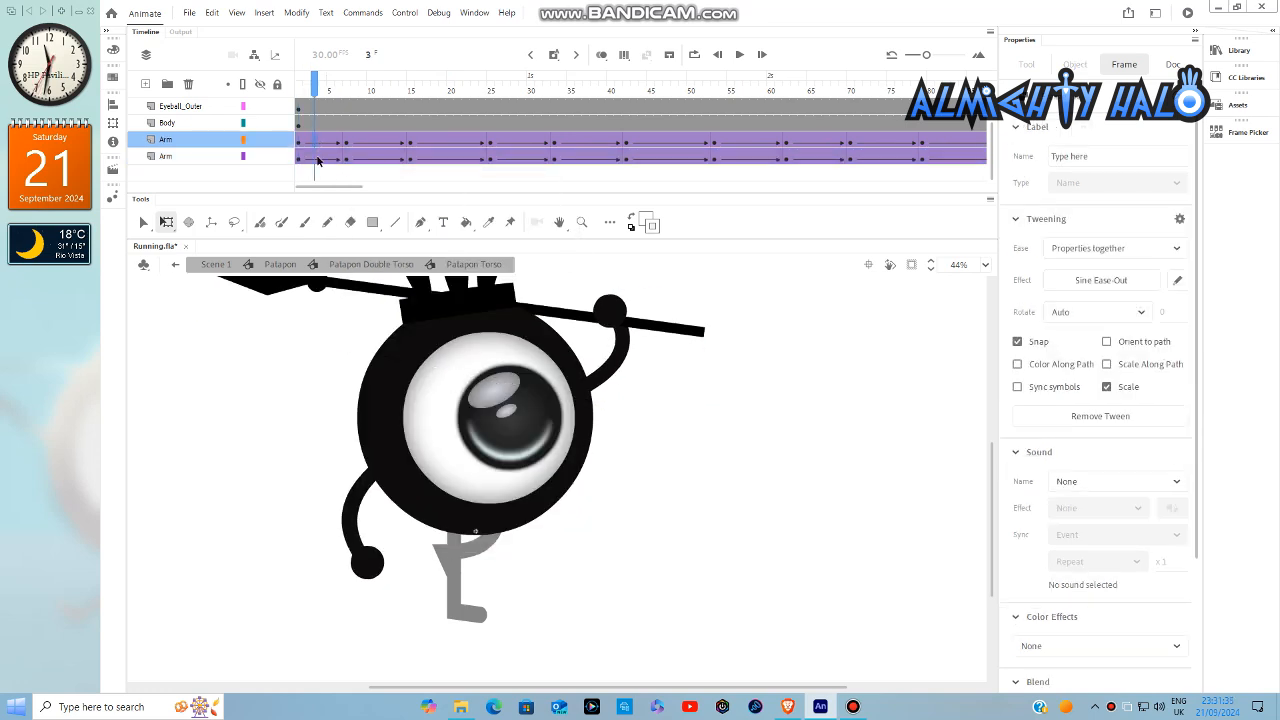
pyautogui.click(317, 161)
pyautogui.click(1070, 288)
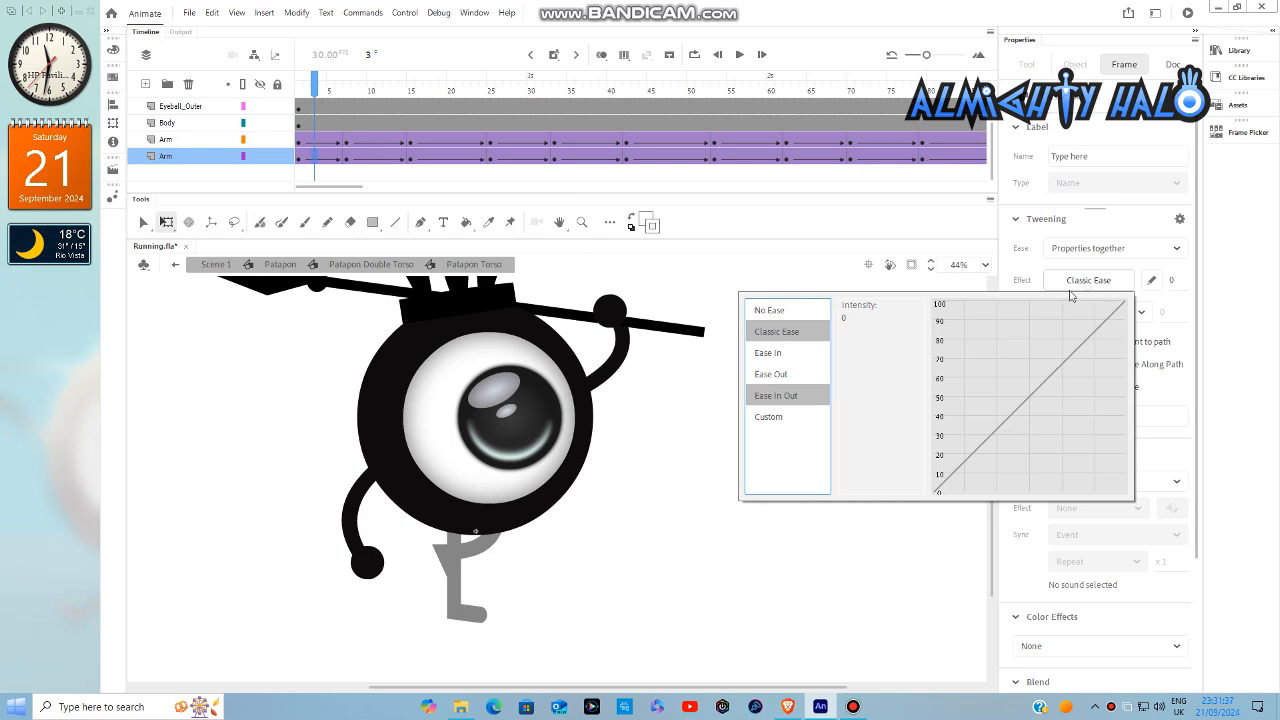
pyautogui.click(816, 372)
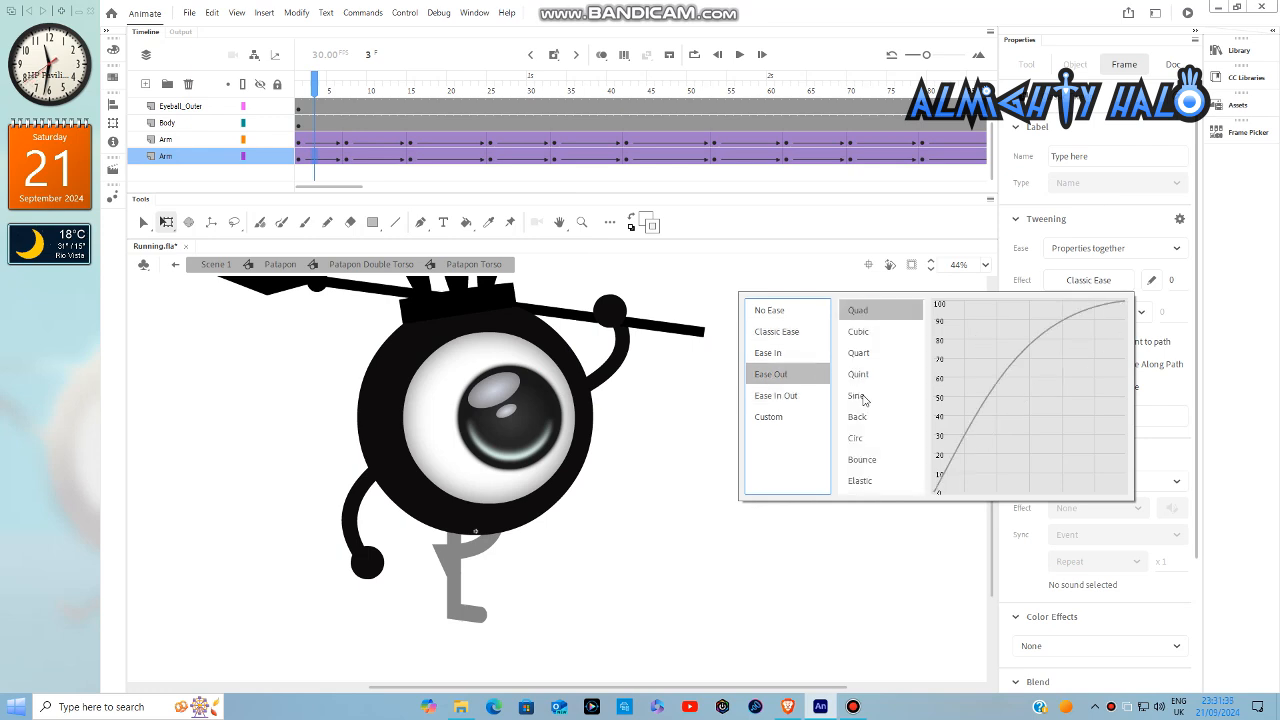
pyautogui.doubleClick(860, 396)
# - Apply a Sine Ease-In-Out effect to all the right arm's tweens after the first one
pyautogui.moveTo(365, 160); pyautogui.dragTo(772, 246)
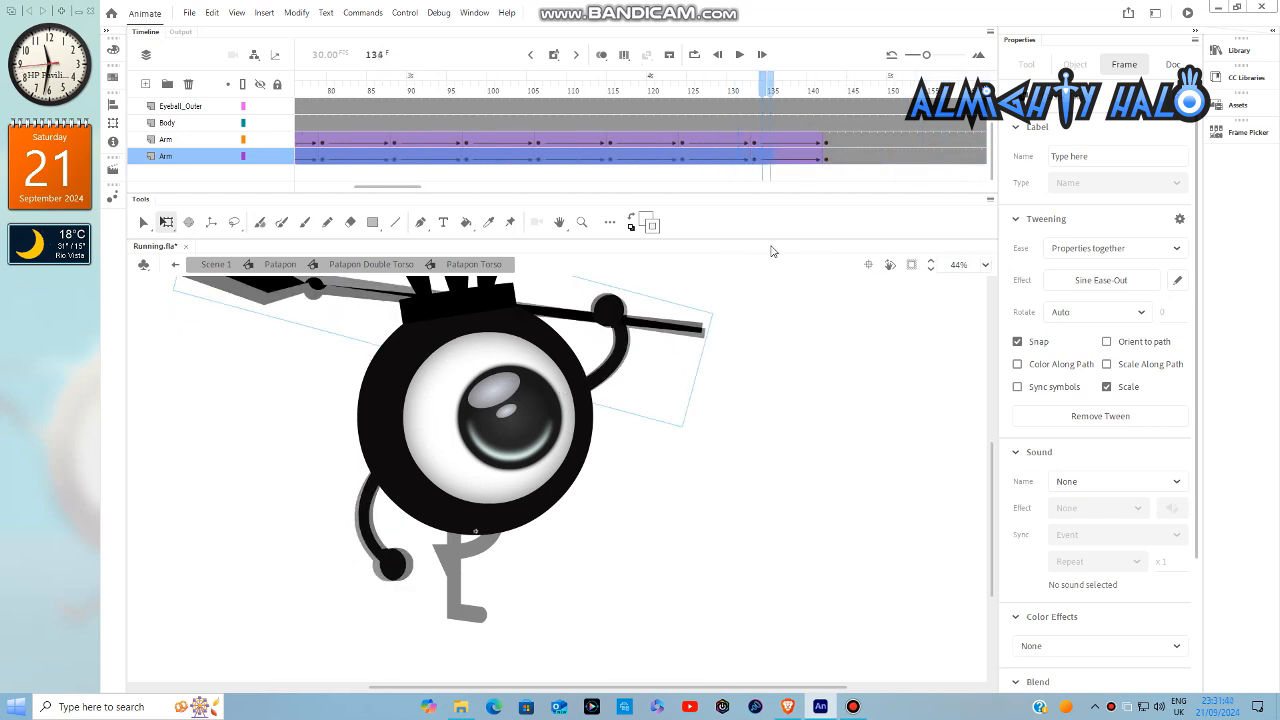
pyautogui.click(1094, 289)
pyautogui.click(812, 395)
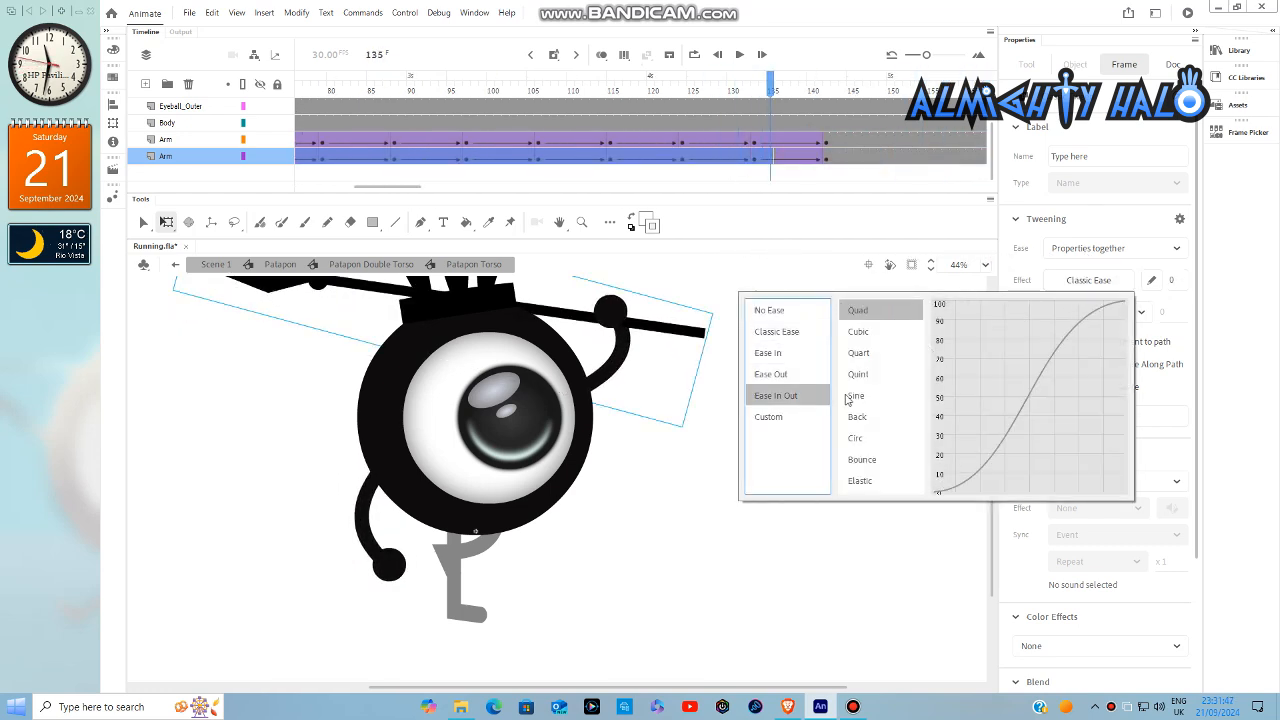
pyautogui.click(850, 396)
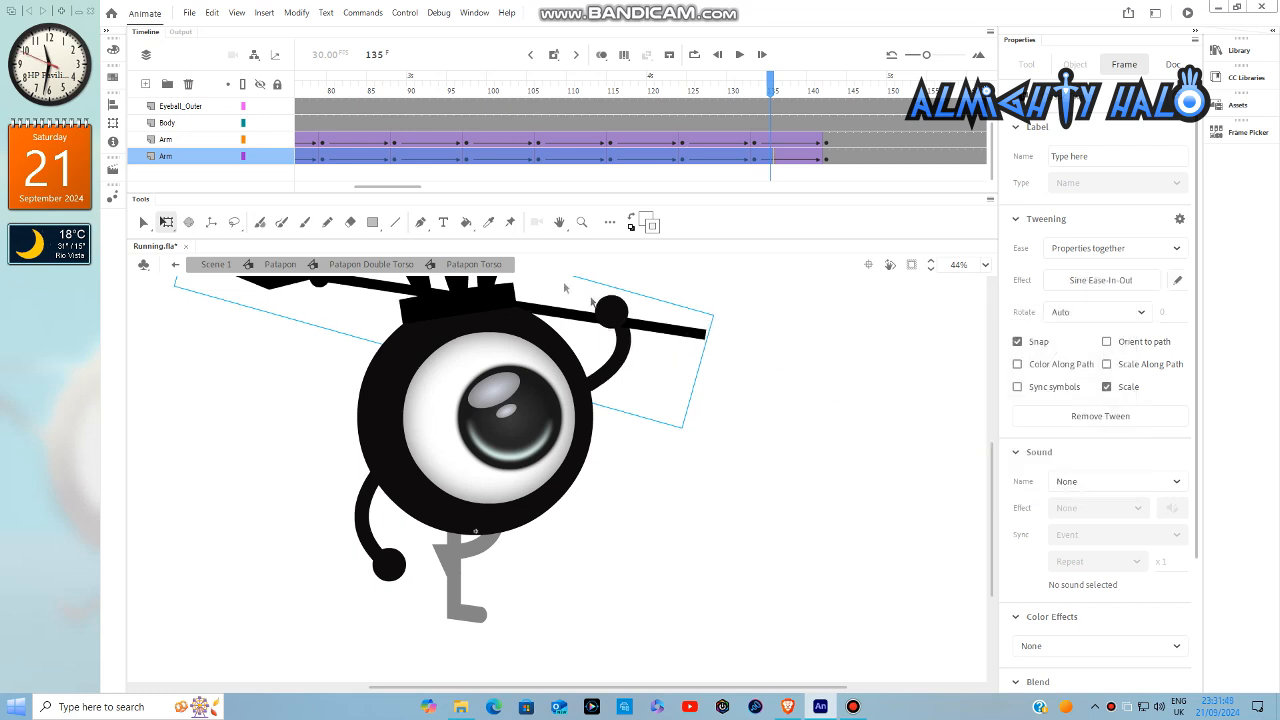
# - Ease the right arm's tween from frame 115 to 124 separately, with Quad Ease-In-Out position and Sine Ease-In-Out rotation
pyautogui.moveTo(418, 193); pyautogui.dragTo(256, 206)
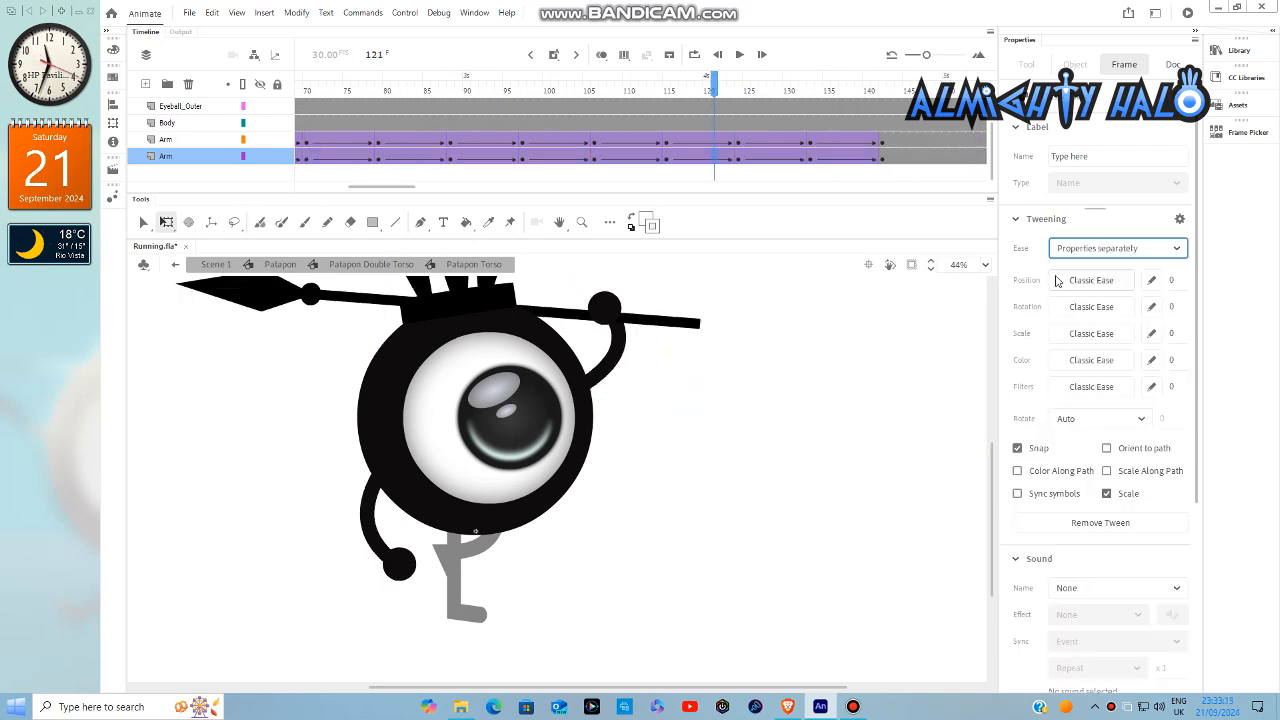
pyautogui.click(1103, 280)
pyautogui.click(788, 395)
pyautogui.click(1037, 316)
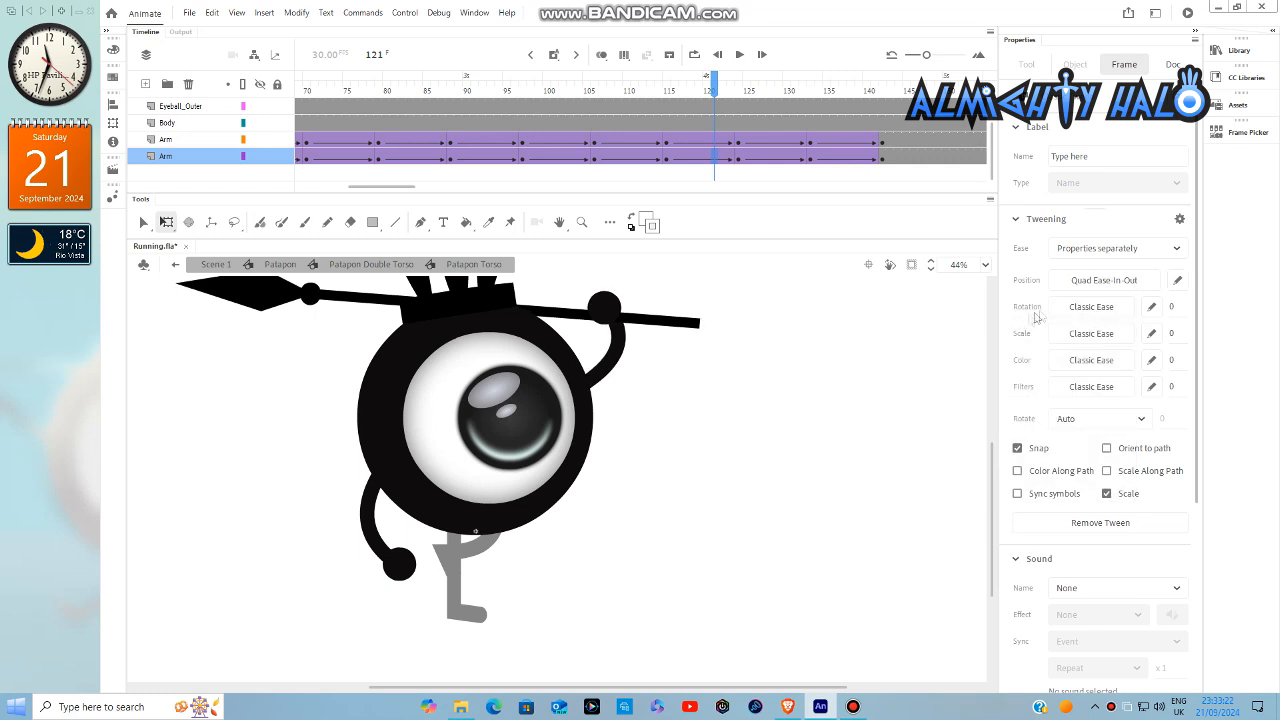
pyautogui.click(1091, 306)
pyautogui.click(863, 420)
# - Ease the right arm's tween from frame 106 to 115 separately, with Quad Ease-In-Out position and Sine Ease-In-Out rotation
pyautogui.click(660, 157)
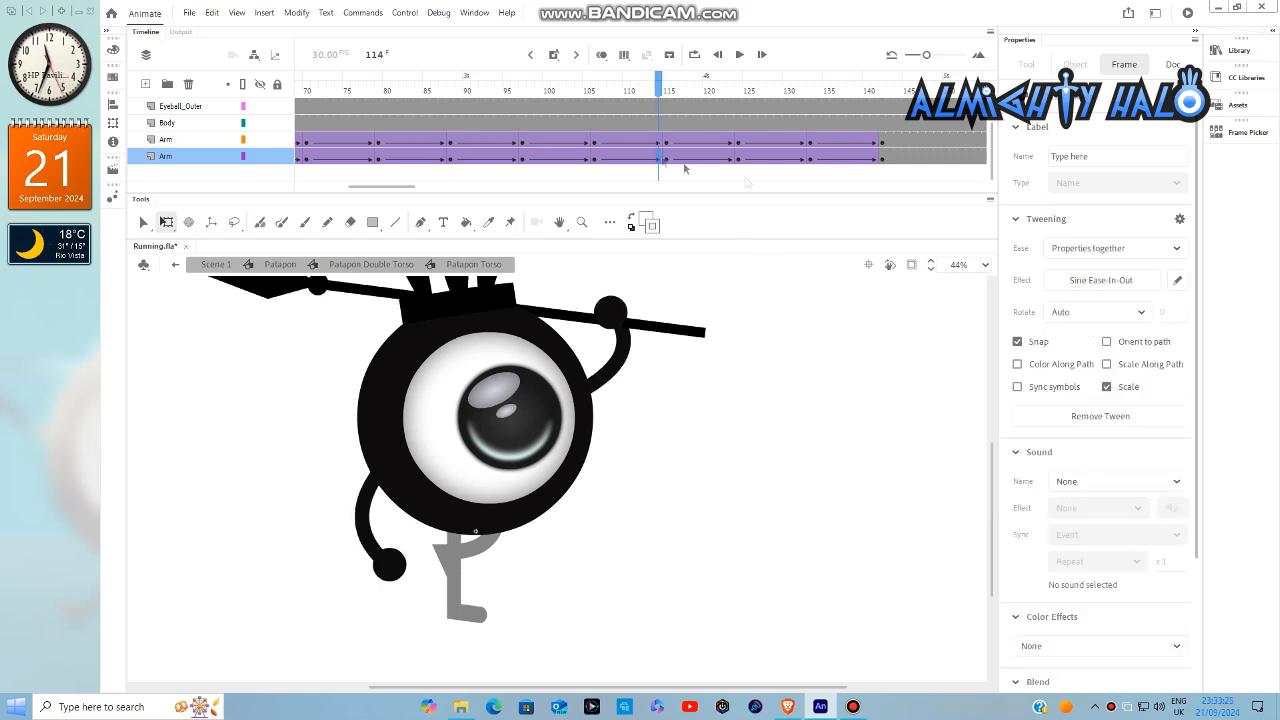
pyautogui.click(1065, 291)
pyautogui.click(1091, 280)
pyautogui.click(776, 395)
pyautogui.click(880, 314)
pyautogui.click(1091, 306)
pyautogui.click(788, 420)
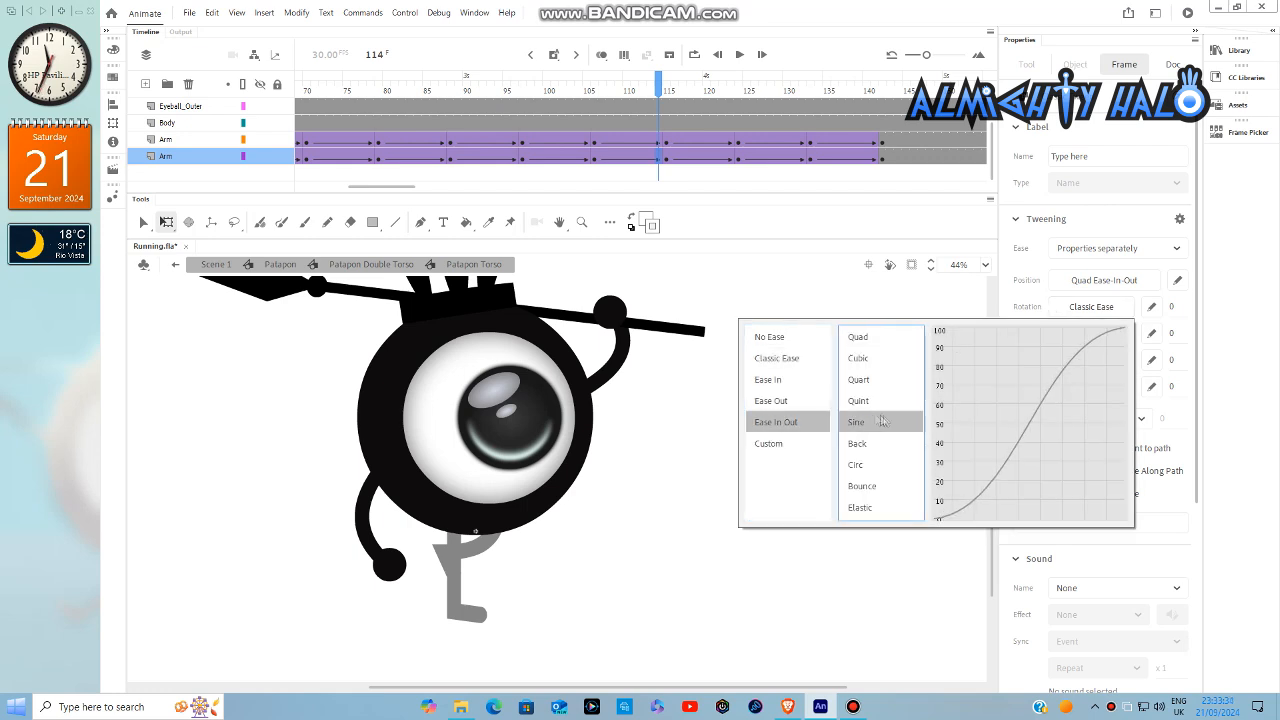
pyautogui.click(886, 420)
# - Ease the right arm's tween from frame 97 to 106 separately, with Quad Ease-In-Out position and Sine Ease-In-Out rotation
pyautogui.click(571, 157)
pyautogui.click(1068, 251)
pyautogui.click(1084, 290)
pyautogui.click(1091, 281)
pyautogui.click(808, 395)
pyautogui.click(882, 312)
pyautogui.click(1091, 307)
pyautogui.click(802, 421)
pyautogui.doubleClick(862, 423)
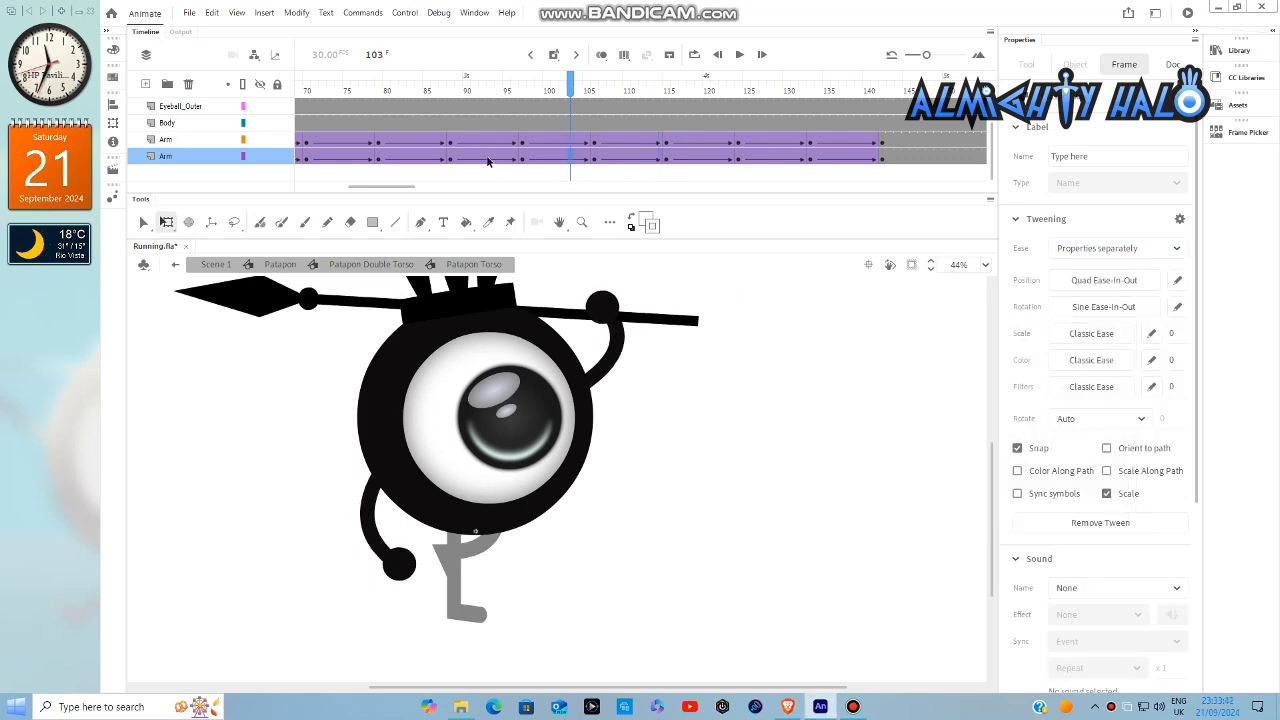
# - Ease the right arm's tween from frame 88 to 97 separately, using Quad Ease-In-Out for position and Ease-In-Out for rotation
pyautogui.click(489, 159)
pyautogui.click(1073, 249)
pyautogui.click(1084, 290)
pyautogui.click(1091, 281)
pyautogui.click(808, 394)
pyautogui.click(882, 312)
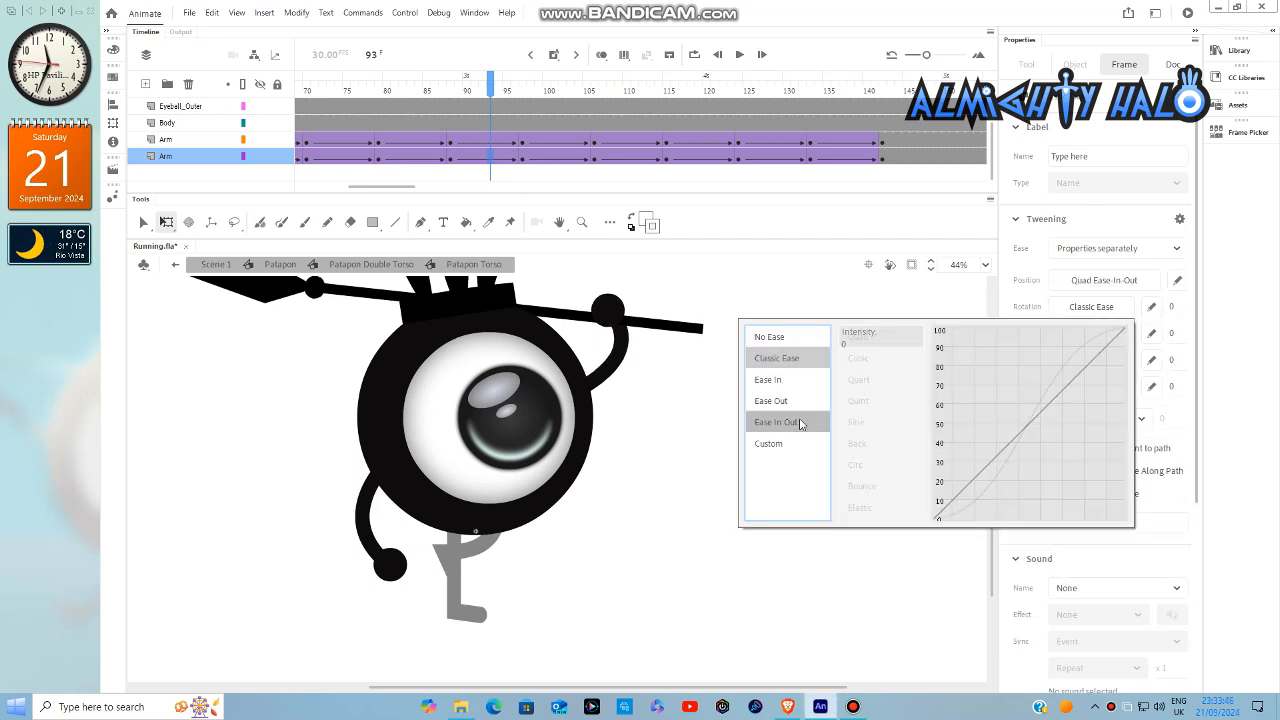
# - Ease the right arm's tween from frame 79 to 88 separately, using Quad Ease-In-Out for position and Ease-In-Out for rotation
pyautogui.moveTo(407, 187); pyautogui.dragTo(362, 186)
pyautogui.click(865, 160)
pyautogui.click(1074, 250)
pyautogui.click(1073, 291)
pyautogui.click(1091, 280)
pyautogui.click(891, 312)
pyautogui.click(1091, 306)
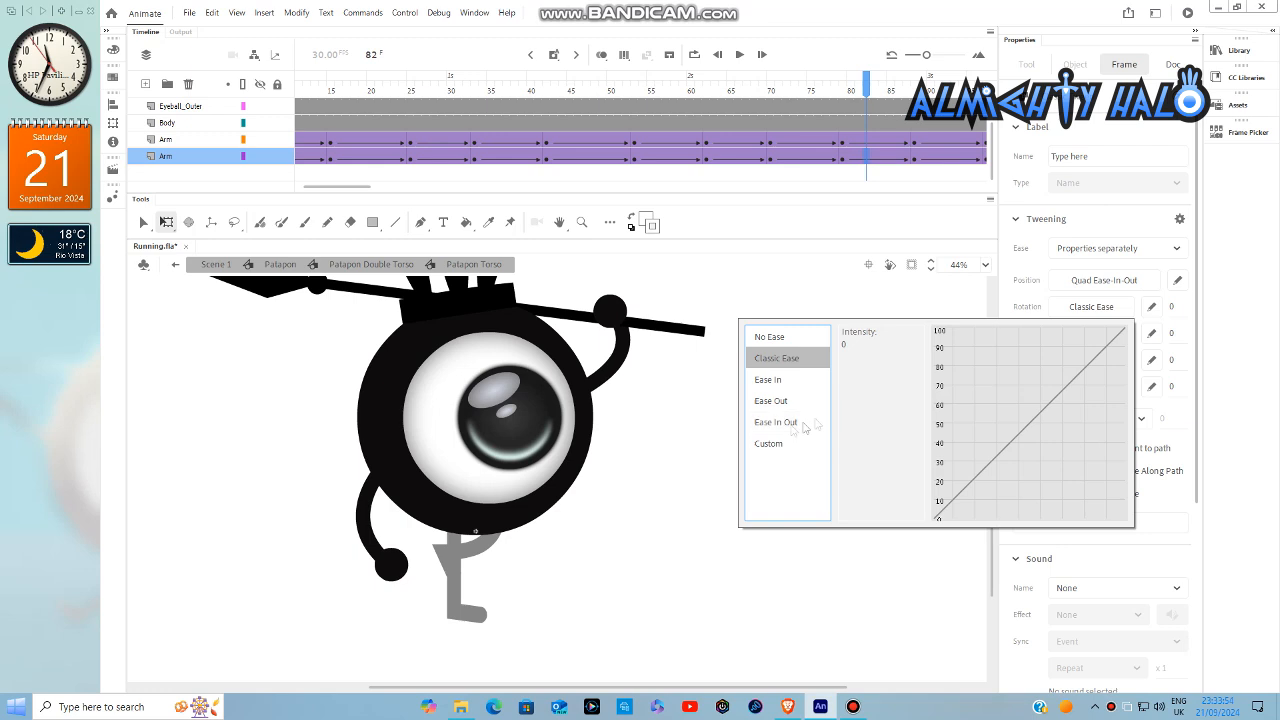
# - Ease the right arm's tweens from frame 62 to 79 separately, using Quad Ease-In-Out for position and Ease-In-Out for rotation
pyautogui.click(794, 156)
pyautogui.click(1094, 290)
pyautogui.click(1091, 280)
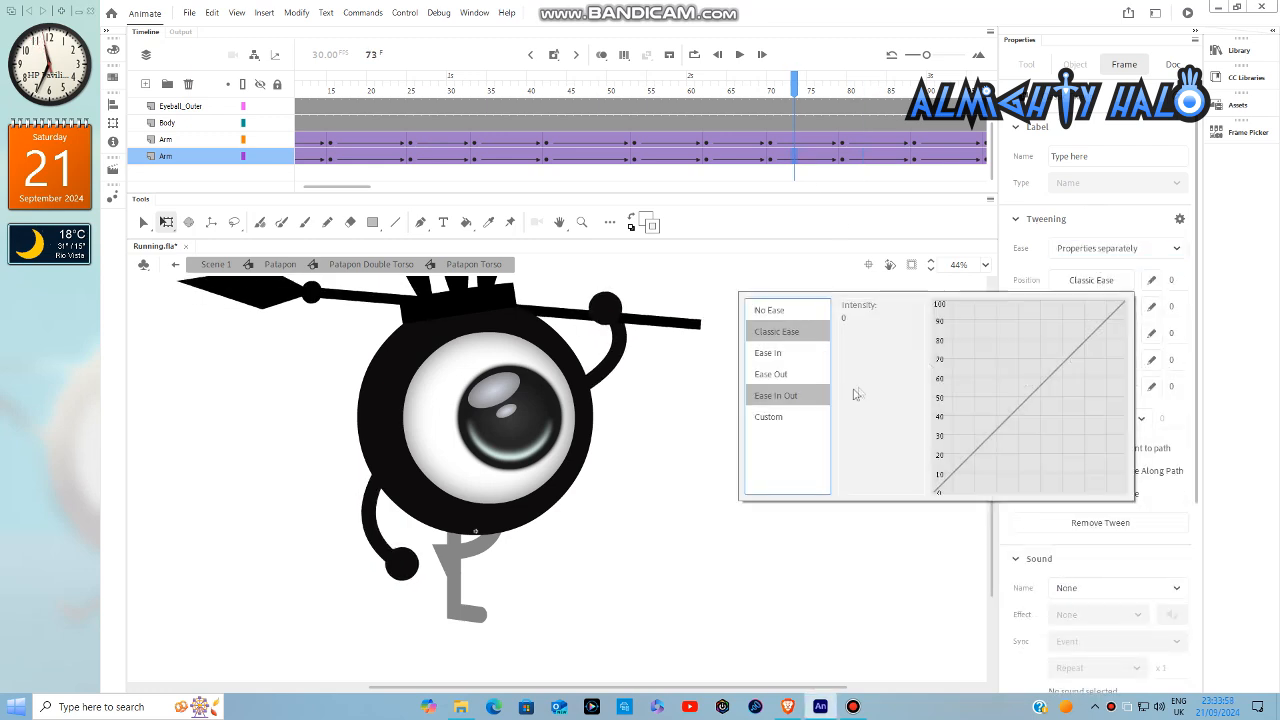
pyautogui.click(738, 156)
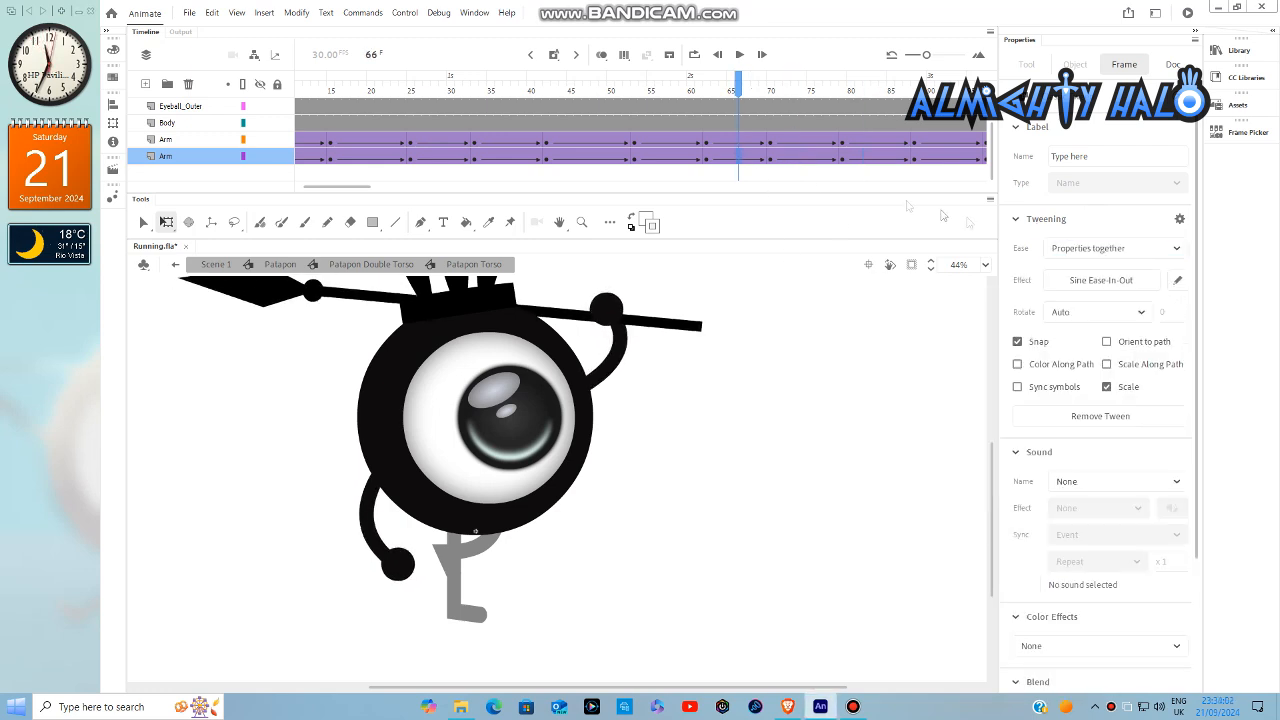
pyautogui.click(1078, 290)
pyautogui.click(1091, 280)
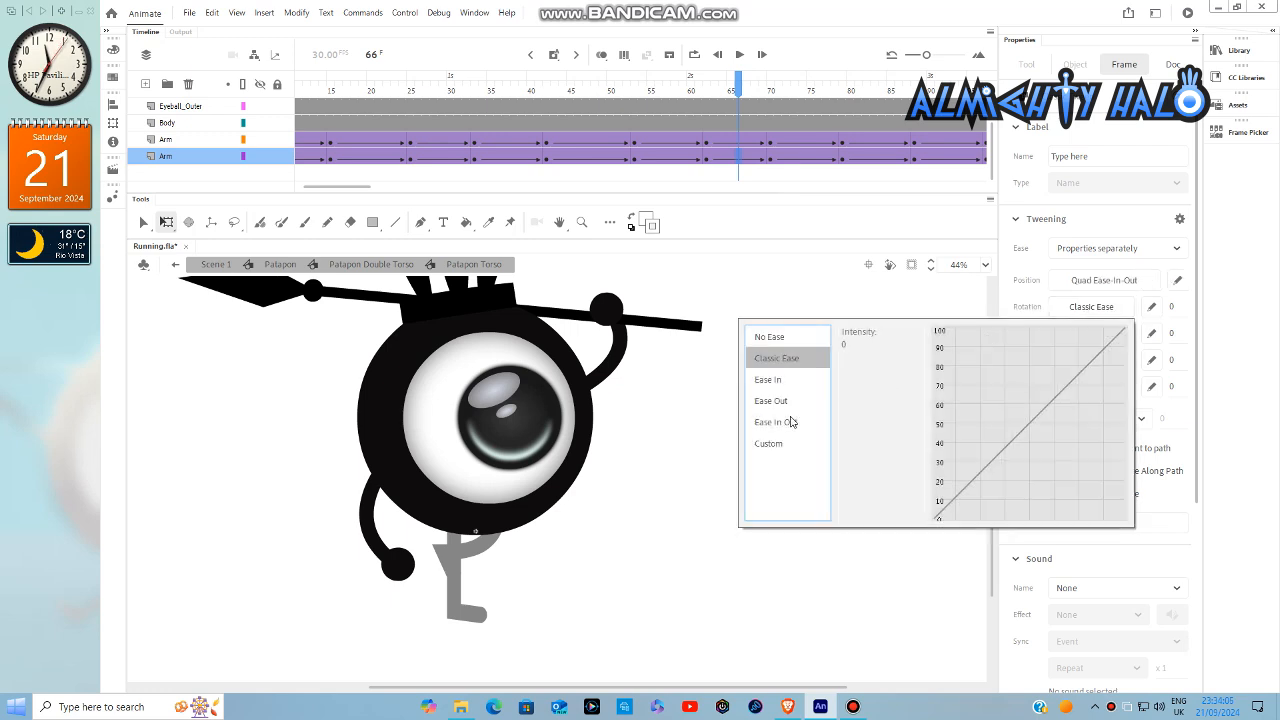
# - Ease the right arm's tween from frame 53 to 62 separately, using Quad Ease-In-Out for position and Ease-In-Out for rotation
pyautogui.click(683, 156)
pyautogui.click(1116, 248)
pyautogui.click(1085, 290)
pyautogui.click(1091, 280)
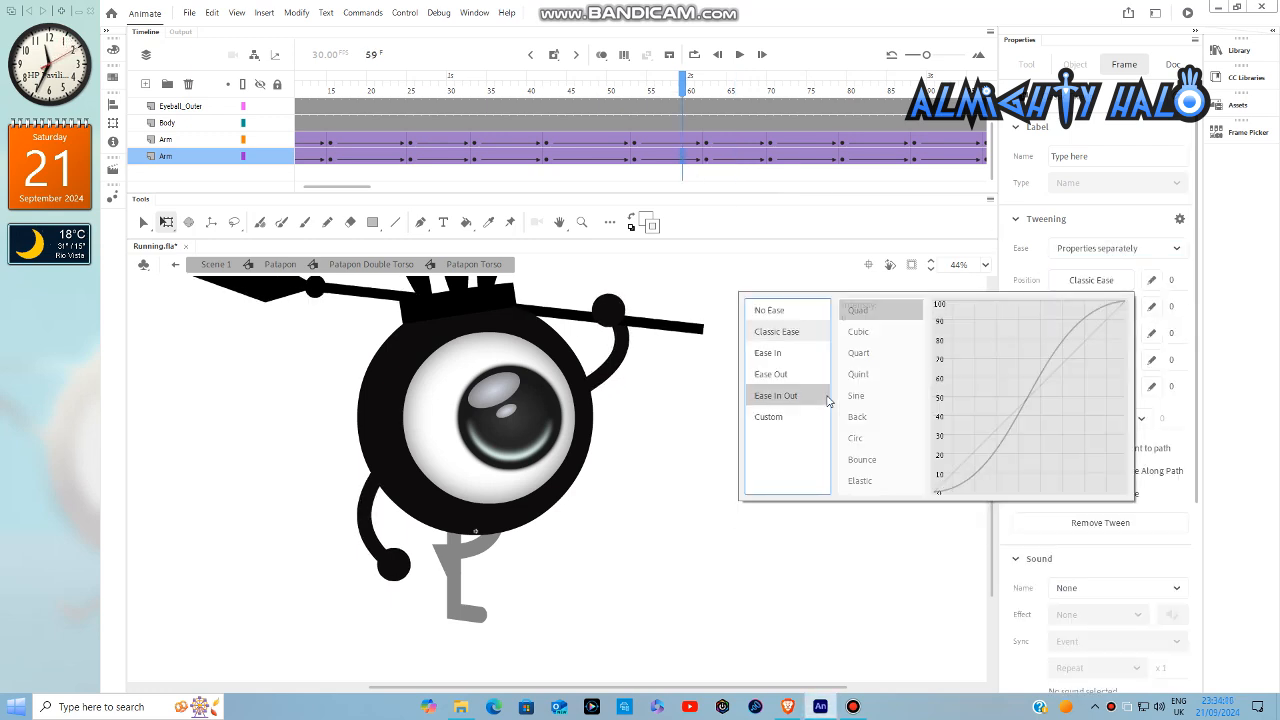
pyautogui.click(1060, 309)
pyautogui.click(780, 425)
pyautogui.doubleClick(866, 337)
# - Ease the right arm's two tweens from frame 33 to 53 separately, with Quad Ease-In-Out position and Sine Ease-In-Out rotation
pyautogui.click(611, 156)
pyautogui.click(1072, 251)
pyautogui.click(1069, 290)
pyautogui.click(1067, 286)
pyautogui.doubleClick(872, 318)
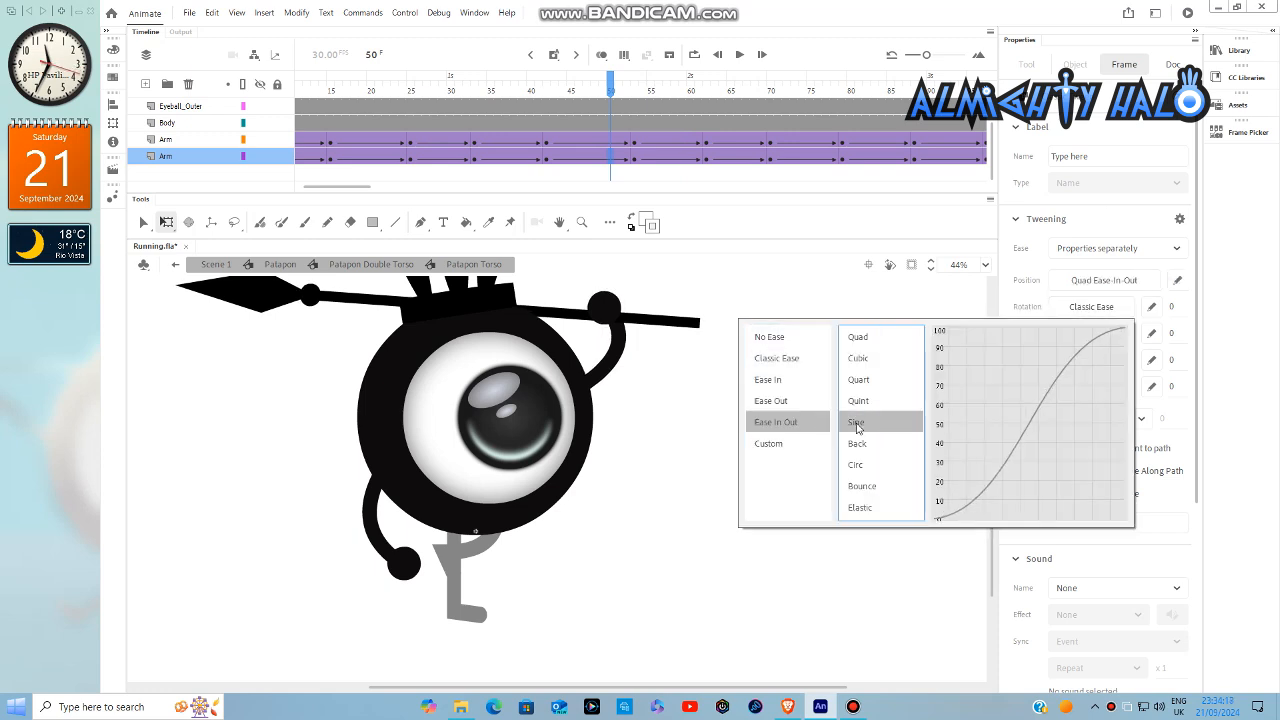
pyautogui.doubleClick(857, 428)
pyautogui.click(1094, 290)
pyautogui.click(1091, 280)
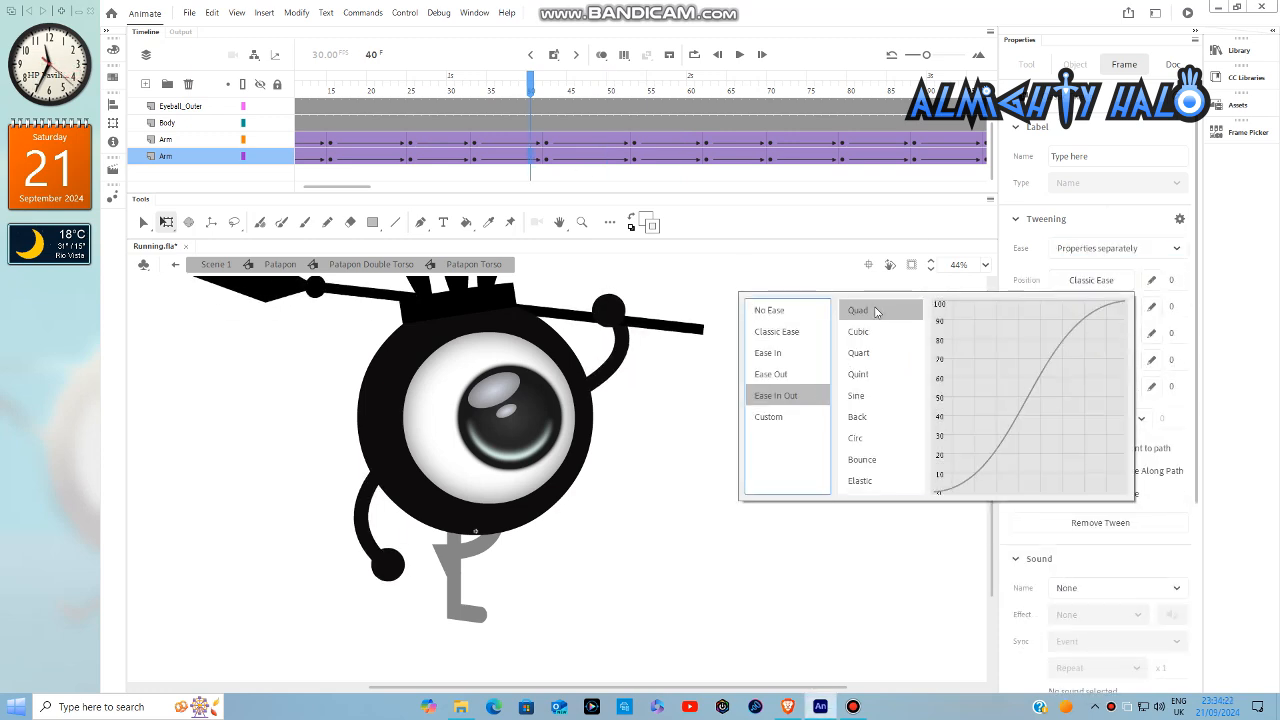
pyautogui.doubleClick(850, 424)
# - Ease the right arm's tween from frame 25 to 33 separately, with Quad Ease-In-Out position and Sine Ease-In-Out rotation
pyautogui.click(460, 160)
pyautogui.click(1068, 247)
pyautogui.click(1090, 288)
pyautogui.click(1091, 280)
pyautogui.click(784, 397)
pyautogui.doubleClick(858, 311)
pyautogui.click(1088, 308)
pyautogui.click(796, 423)
pyautogui.doubleClick(857, 423)
# - Ease the right arm's tween from frame 15 to 25 separately, with Quad Ease-In-Out position and Sine Ease-In-Out rotation
pyautogui.click(378, 158)
pyautogui.click(1076, 247)
pyautogui.click(1110, 286)
pyautogui.click(1104, 281)
pyautogui.click(812, 399)
pyautogui.doubleClick(858, 311)
pyautogui.click(1084, 309)
pyautogui.click(818, 424)
pyautogui.doubleClick(856, 423)
# - Ease the right arm's tween from frame 7 to 15 separately, with Quad Ease-In-Out position and Sine Ease-In-Out rotation
pyautogui.moveTo(354, 188); pyautogui.dragTo(343, 188)
pyautogui.click(370, 160)
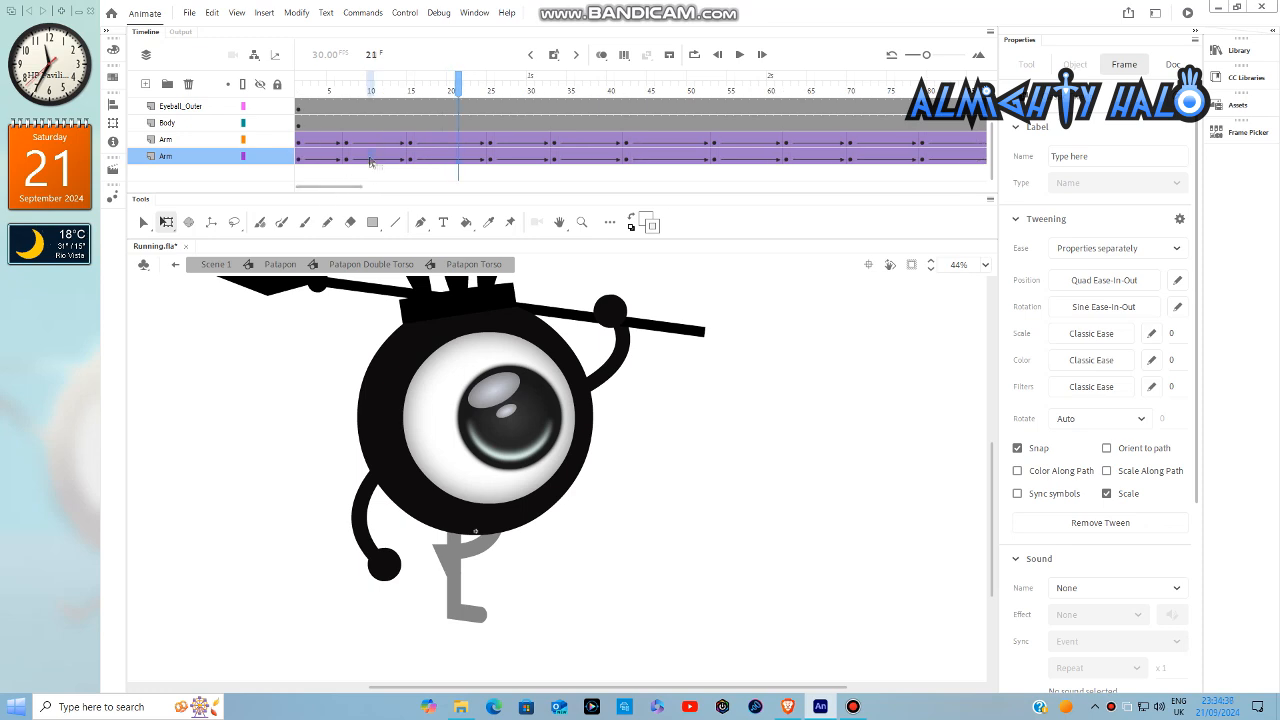
pyautogui.click(1088, 248)
pyautogui.click(1108, 289)
pyautogui.click(1101, 281)
pyautogui.click(812, 396)
pyautogui.doubleClick(858, 311)
pyautogui.click(1088, 307)
pyautogui.click(812, 420)
pyautogui.doubleClick(857, 423)
# - Ease the right arm's first tween separately, with Quad Ease-Out position and Sine Ease-Out rotation
pyautogui.click(324, 160)
pyautogui.click(1080, 248)
pyautogui.click(1104, 287)
pyautogui.click(1100, 281)
pyautogui.click(812, 396)
pyautogui.doubleClick(860, 311)
pyautogui.click(1100, 307)
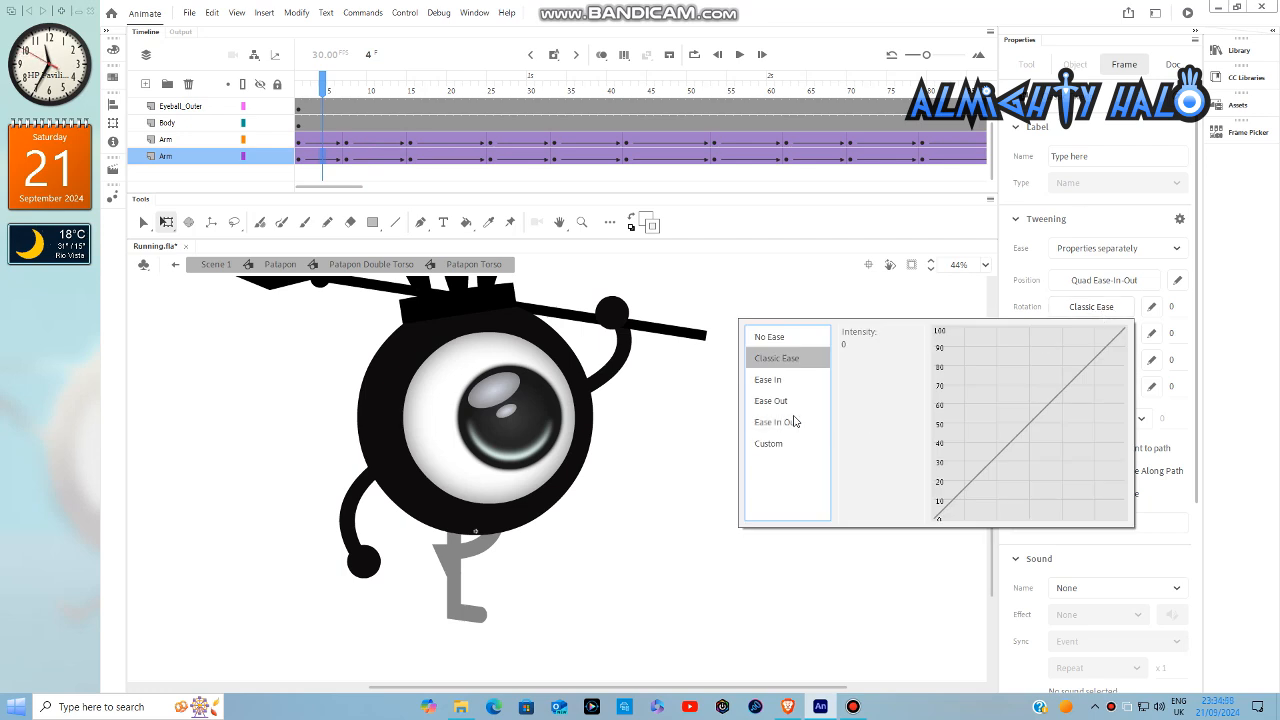
pyautogui.click(786, 401)
pyautogui.doubleClick(878, 427)
pyautogui.click(1094, 284)
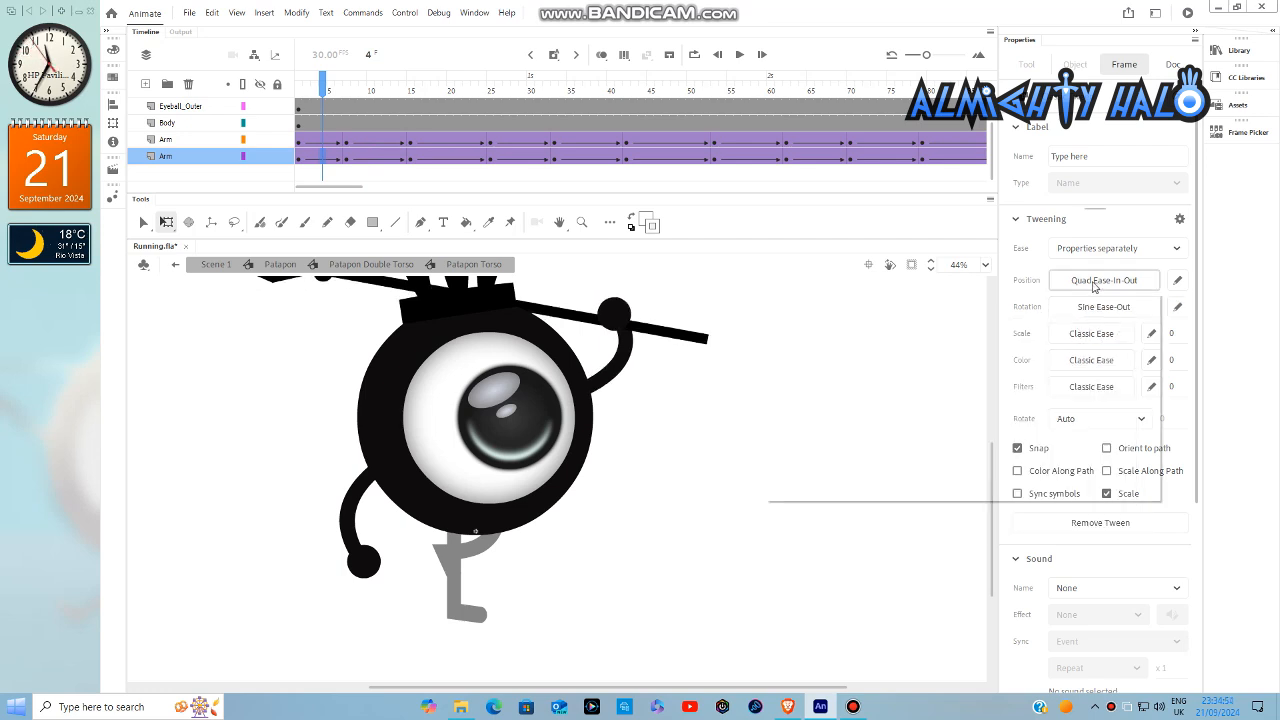
pyautogui.click(830, 372)
pyautogui.doubleClick(896, 317)
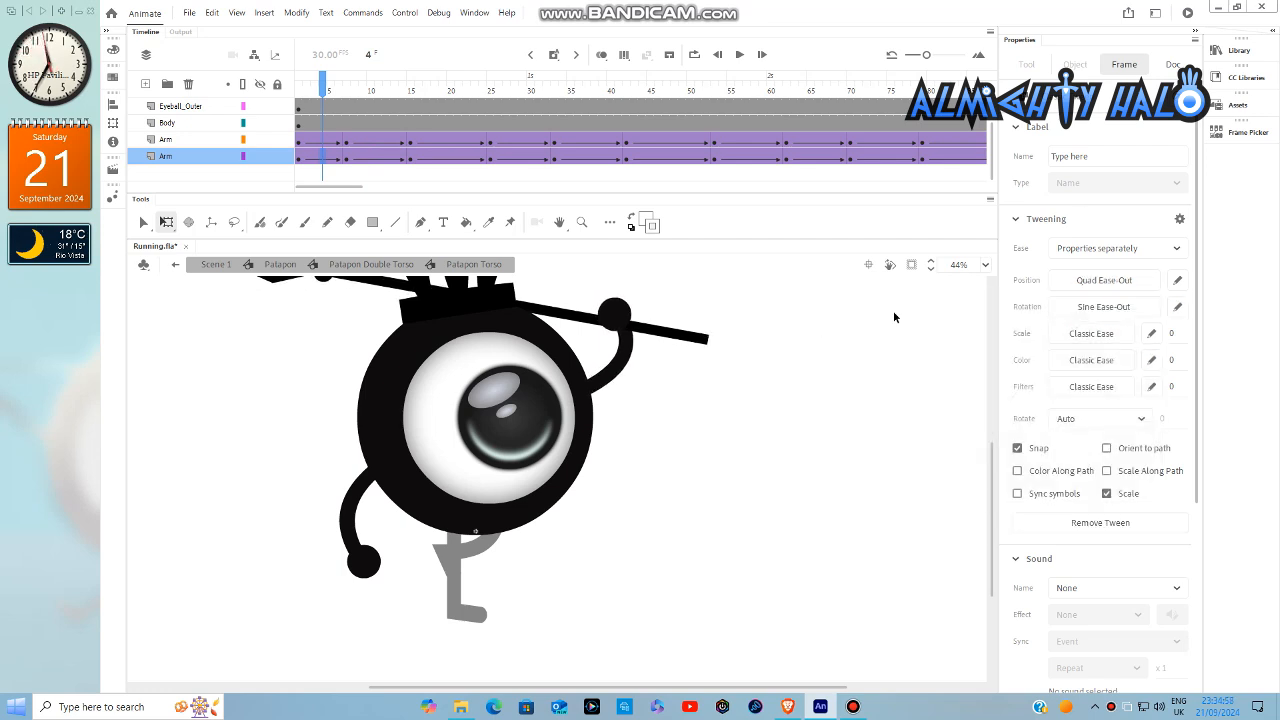
pyautogui.click(895, 316)
# - Check the left arm's pose at each of its keyframes from frame 7 to frame 142
pyautogui.click(346, 146)
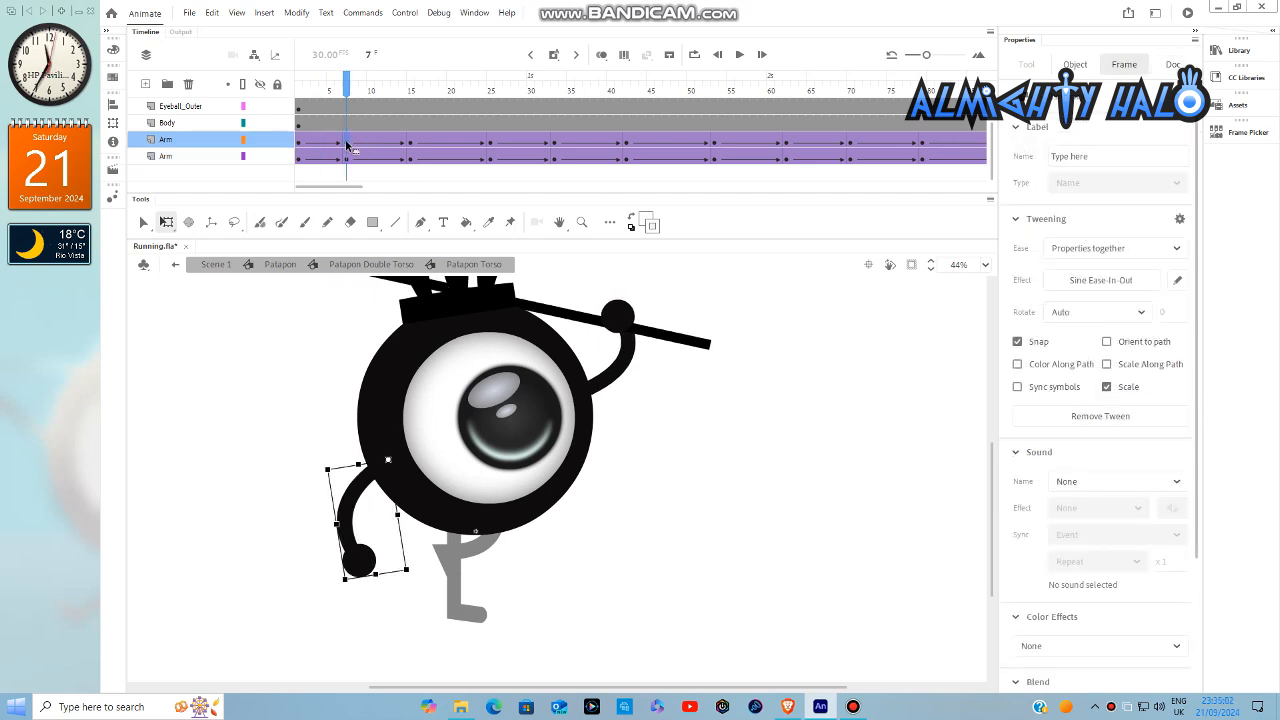
pyautogui.click(411, 142)
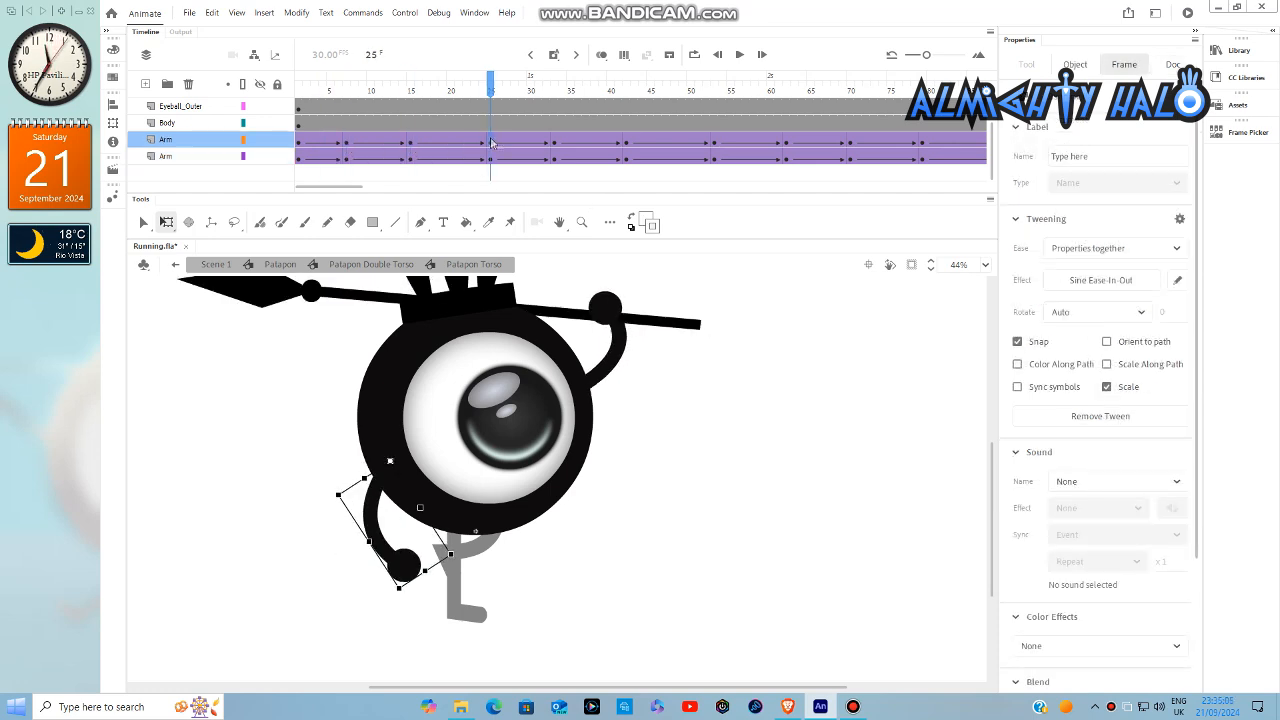
pyautogui.click(556, 143)
pyautogui.click(627, 146)
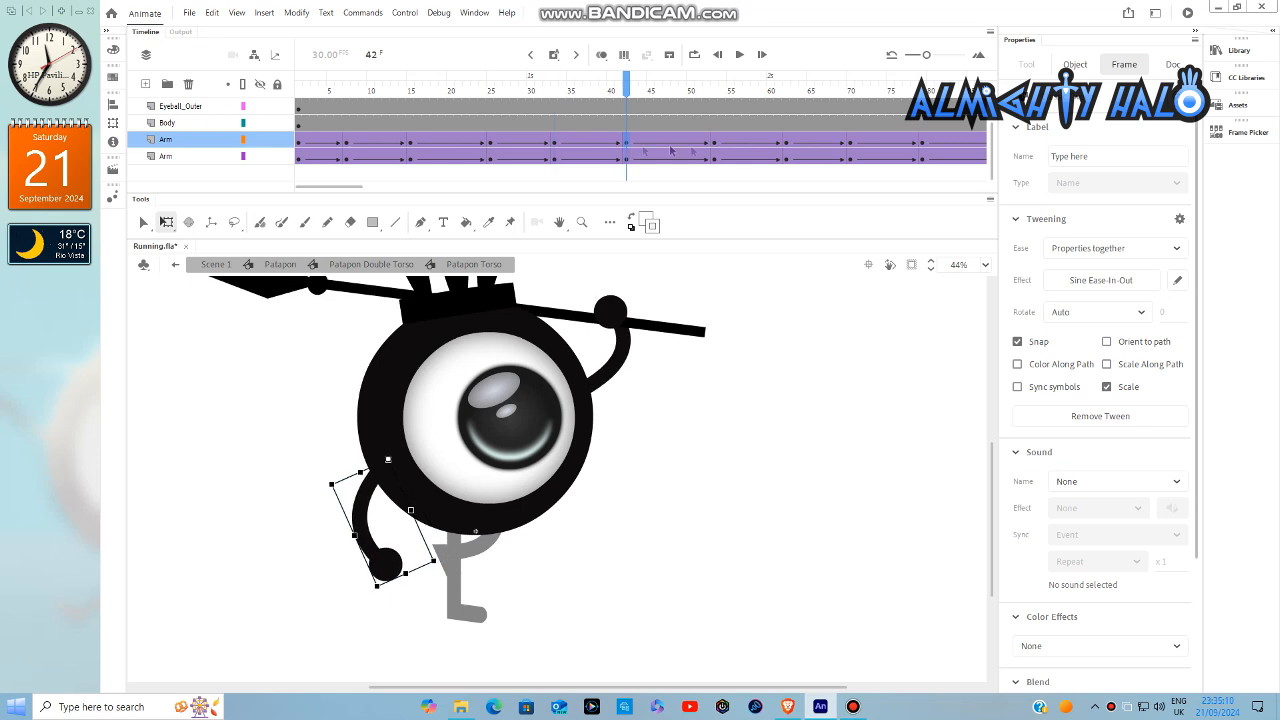
pyautogui.click(786, 144)
pyautogui.click(850, 145)
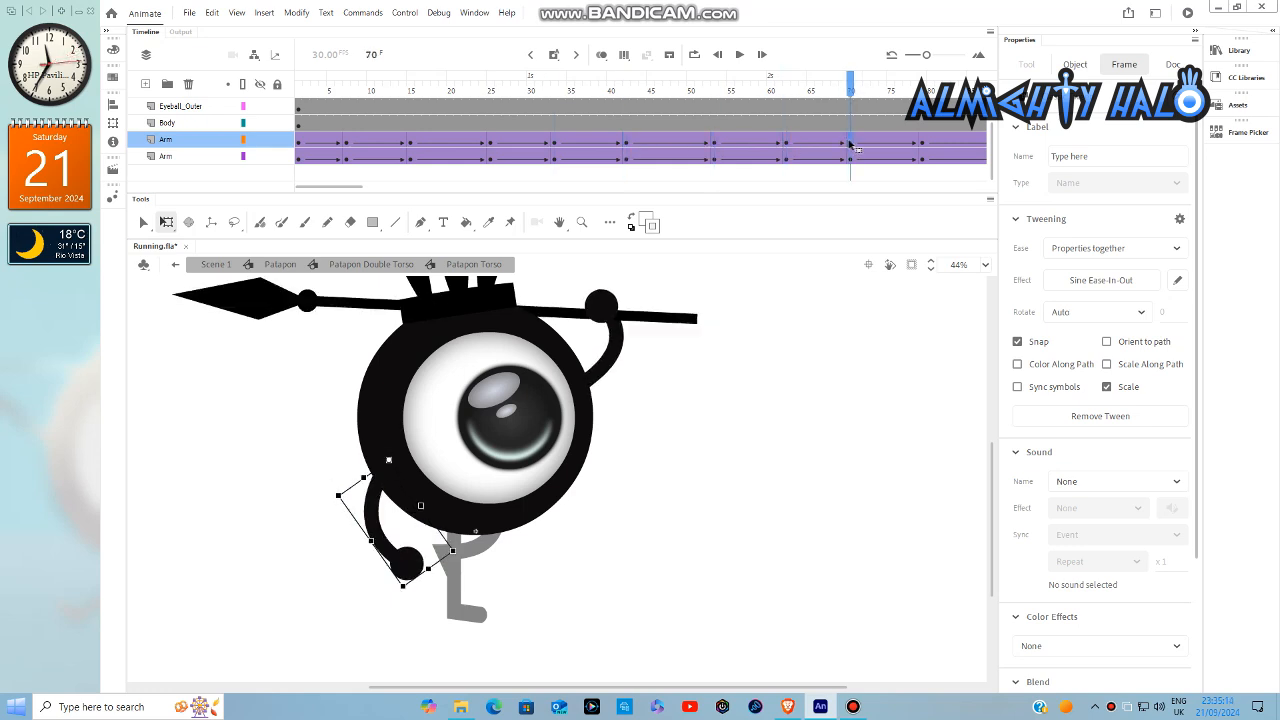
pyautogui.moveTo(362, 194); pyautogui.dragTo(394, 194)
pyautogui.click(610, 146)
pyautogui.click(683, 146)
pyautogui.click(754, 146)
pyautogui.click(826, 146)
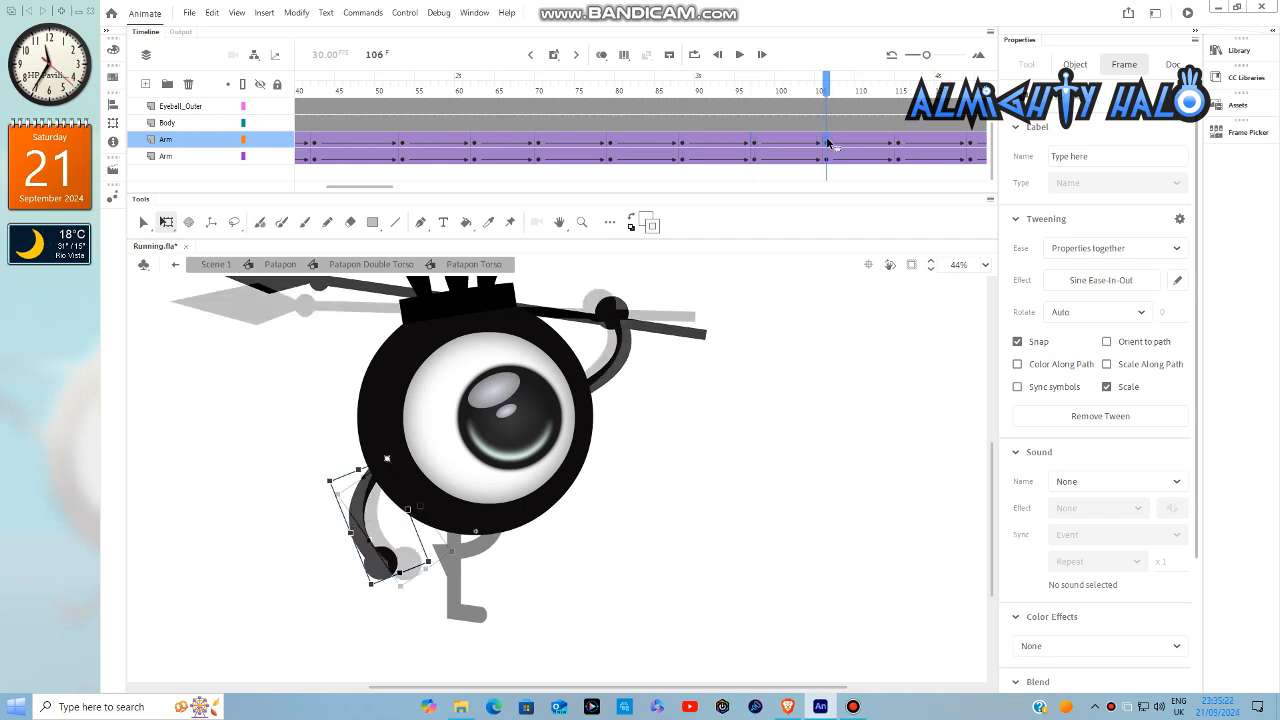
pyautogui.click(899, 150)
pyautogui.moveTo(338, 193); pyautogui.dragTo(392, 194)
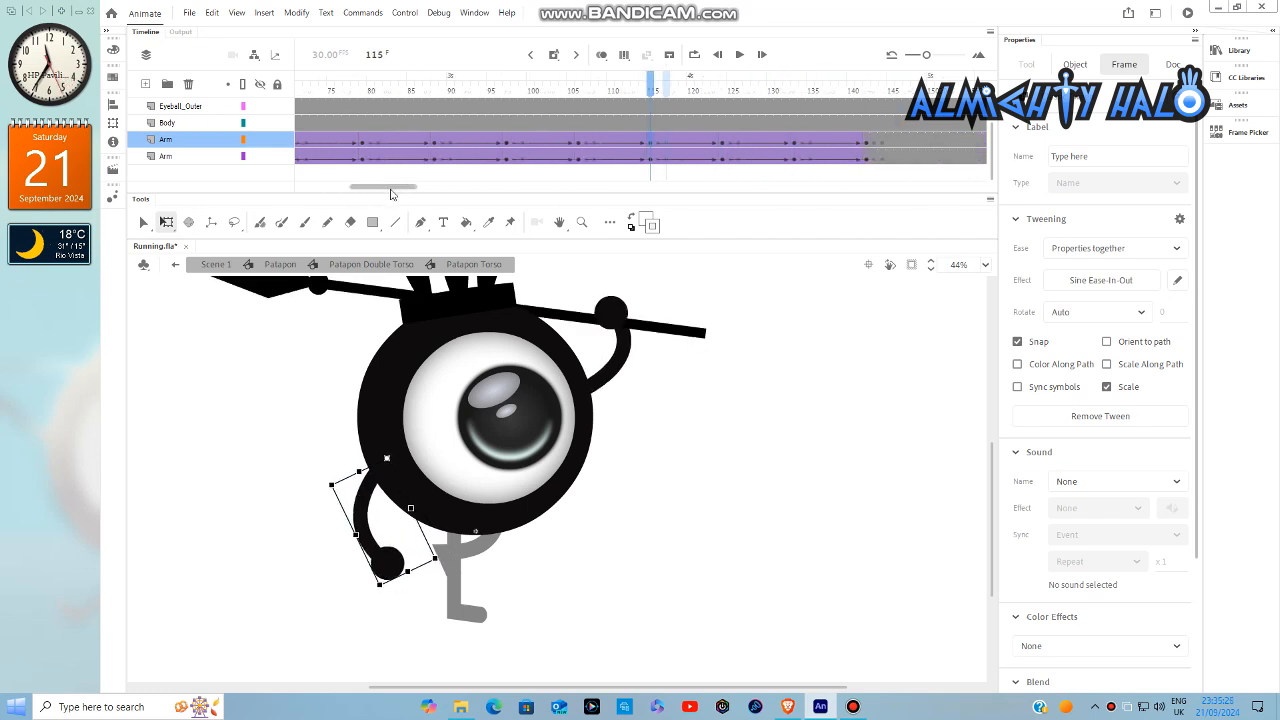
pyautogui.click(724, 142)
pyautogui.click(795, 146)
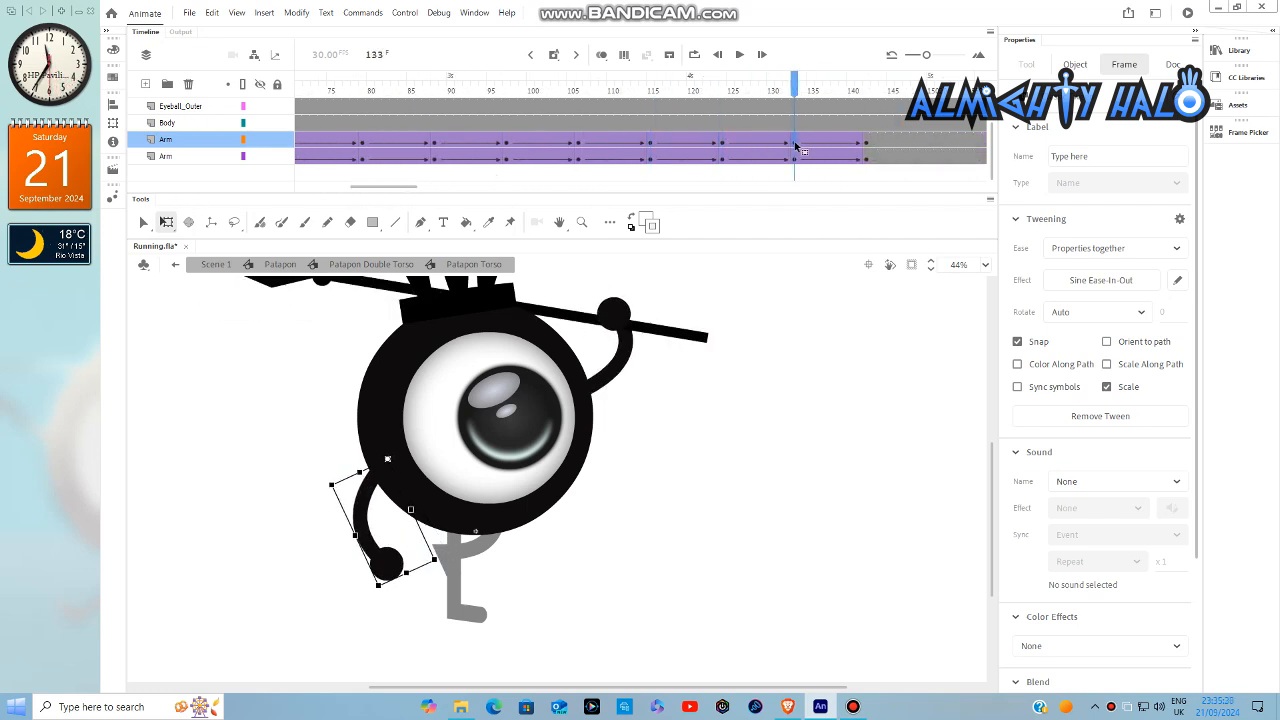
pyautogui.click(866, 143)
# - Ease the left arm's last tween, ending at frame 142, separately with Quad Ease-In-Out position and Sine Ease-In-Out rotation
pyautogui.click(835, 143)
pyautogui.click(1117, 248)
pyautogui.click(1094, 291)
pyautogui.click(1091, 280)
pyautogui.click(785, 393)
pyautogui.doubleClick(860, 311)
pyautogui.click(1091, 306)
pyautogui.click(802, 422)
pyautogui.doubleClick(858, 422)
# - Ease the left arm's tween from frame 124 to 133 separately, with Quad Ease-In-Out position and Sine Ease-In-Out rotation
pyautogui.click(746, 145)
pyautogui.click(1100, 280)
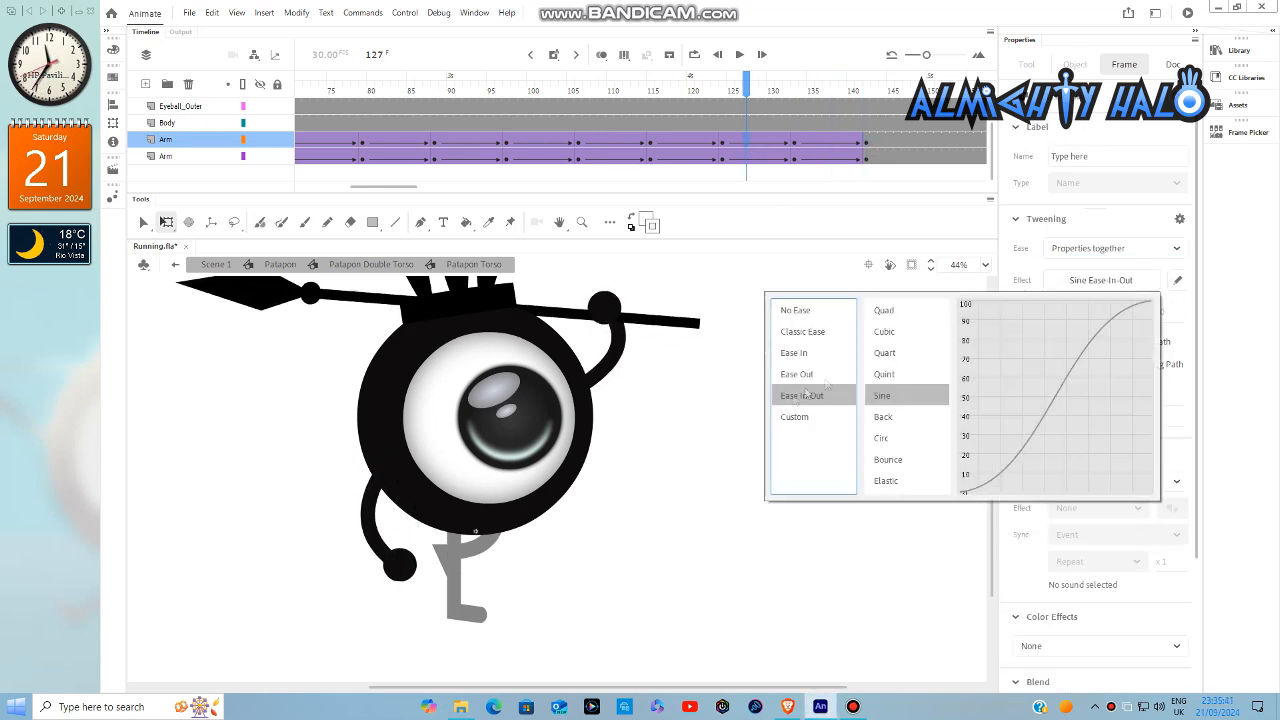
pyautogui.click(1088, 250)
pyautogui.click(1094, 291)
pyautogui.click(1096, 280)
pyautogui.click(806, 396)
pyautogui.doubleClick(860, 311)
pyautogui.click(1085, 308)
pyautogui.click(792, 422)
pyautogui.doubleClick(855, 422)
# - Ease the left arm's tween from frame 115 to 124 separately, with Quad Ease-In-Out position and Sine Ease-In-Out rotation
pyautogui.click(674, 145)
pyautogui.click(1117, 248)
pyautogui.click(1094, 289)
pyautogui.click(1091, 280)
pyautogui.click(790, 396)
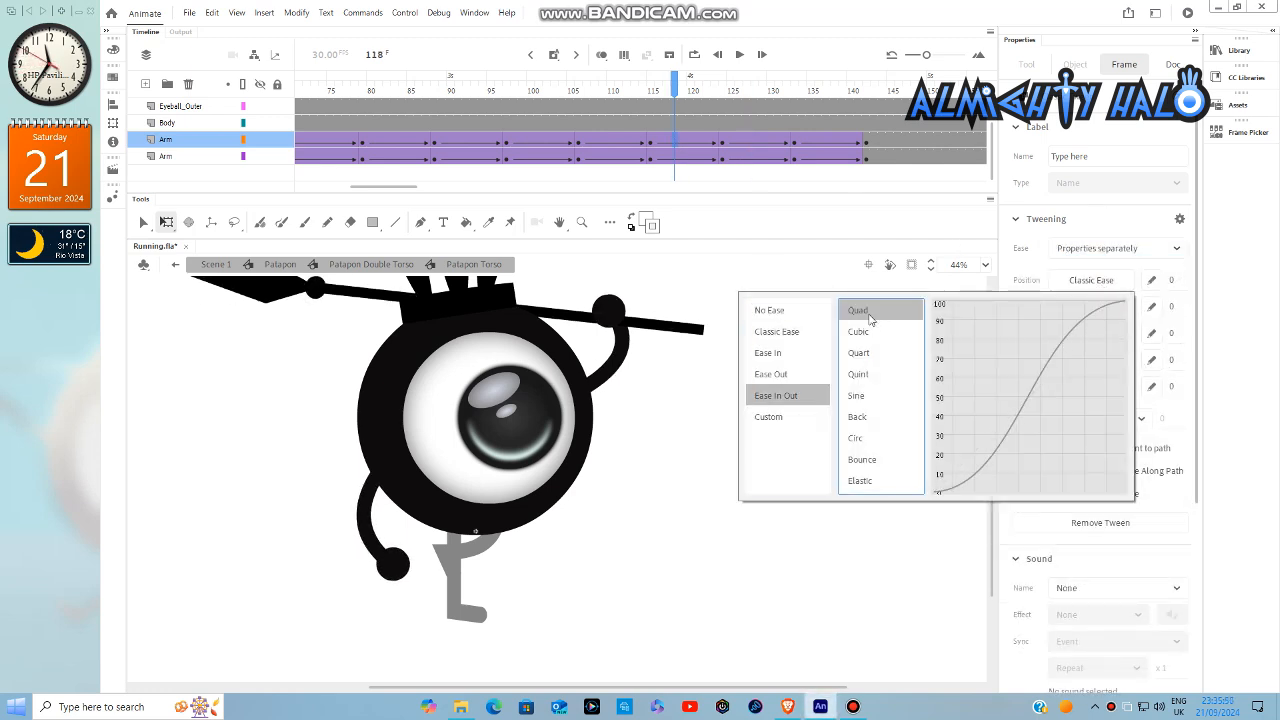
pyautogui.doubleClick(860, 311)
pyautogui.click(1091, 306)
pyautogui.click(802, 422)
pyautogui.doubleClick(858, 422)
# - Ease the left arm's tween from frame 106 to 115 separately, with Quad Ease-In-Out position and Sine Ease-In-Out rotation
pyautogui.click(610, 145)
pyautogui.click(1117, 248)
pyautogui.click(1094, 291)
pyautogui.click(1091, 280)
pyautogui.click(790, 396)
pyautogui.doubleClick(860, 311)
pyautogui.click(1091, 306)
pyautogui.click(802, 422)
pyautogui.doubleClick(858, 422)
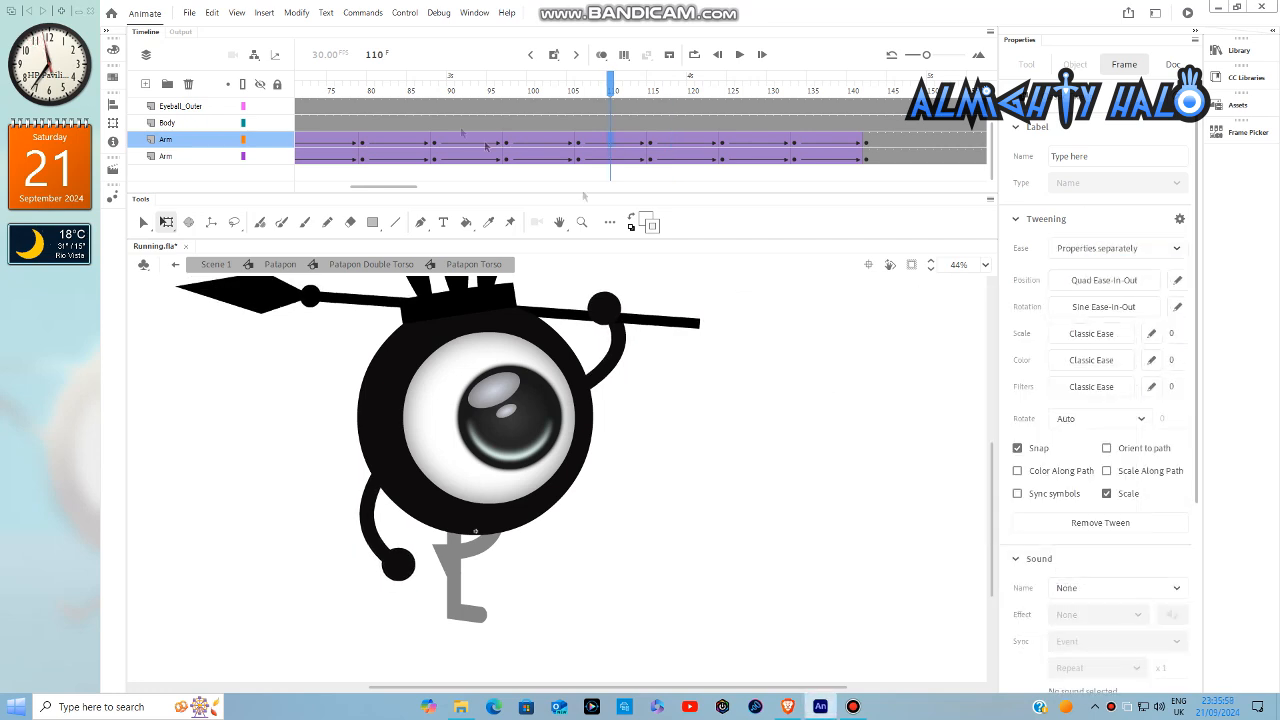
# - Ease the left arm's tween from frame 97 to 106 separately, with Quad Ease-In-Out position and Sine Ease-In-Out rotation
pyautogui.click(530, 145)
pyautogui.click(1117, 248)
pyautogui.click(1094, 289)
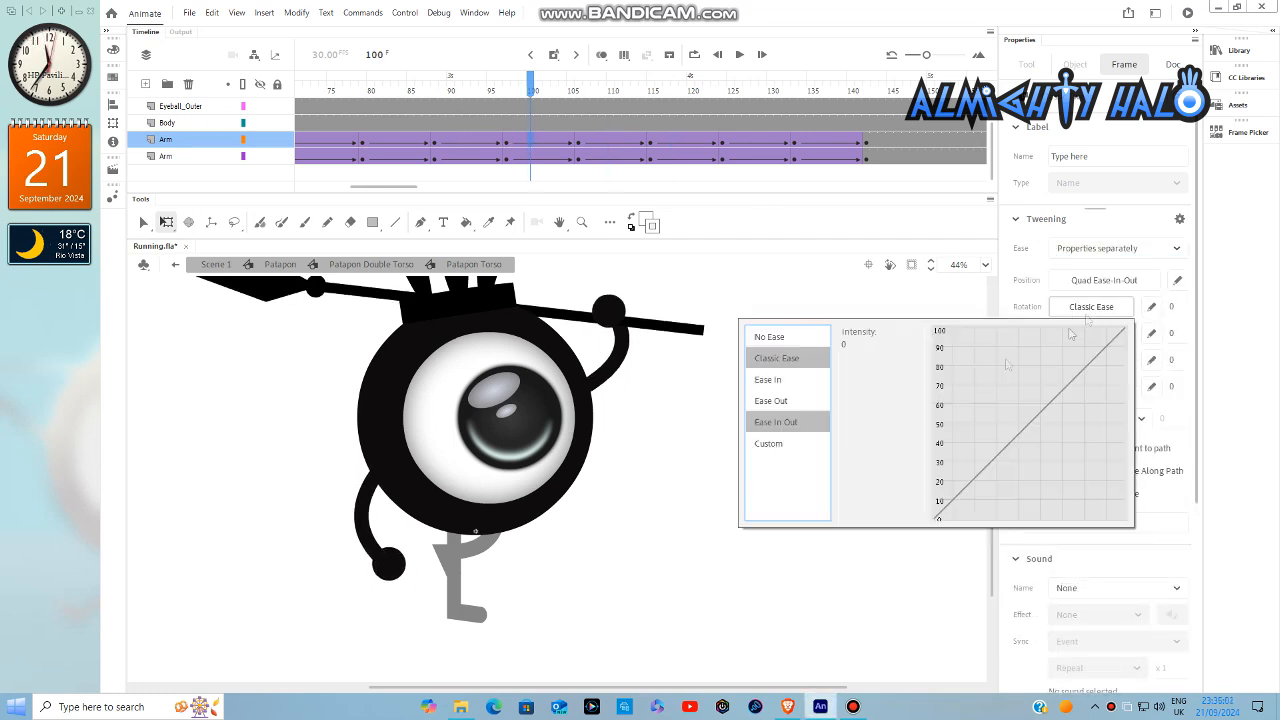
# - Ease the left arm's tween from frame 88 to 97 separately, with Quad Ease-In-Out position and Sine Ease-In-Out rotation
pyautogui.click(492, 146)
pyautogui.click(1117, 248)
pyautogui.click(1094, 289)
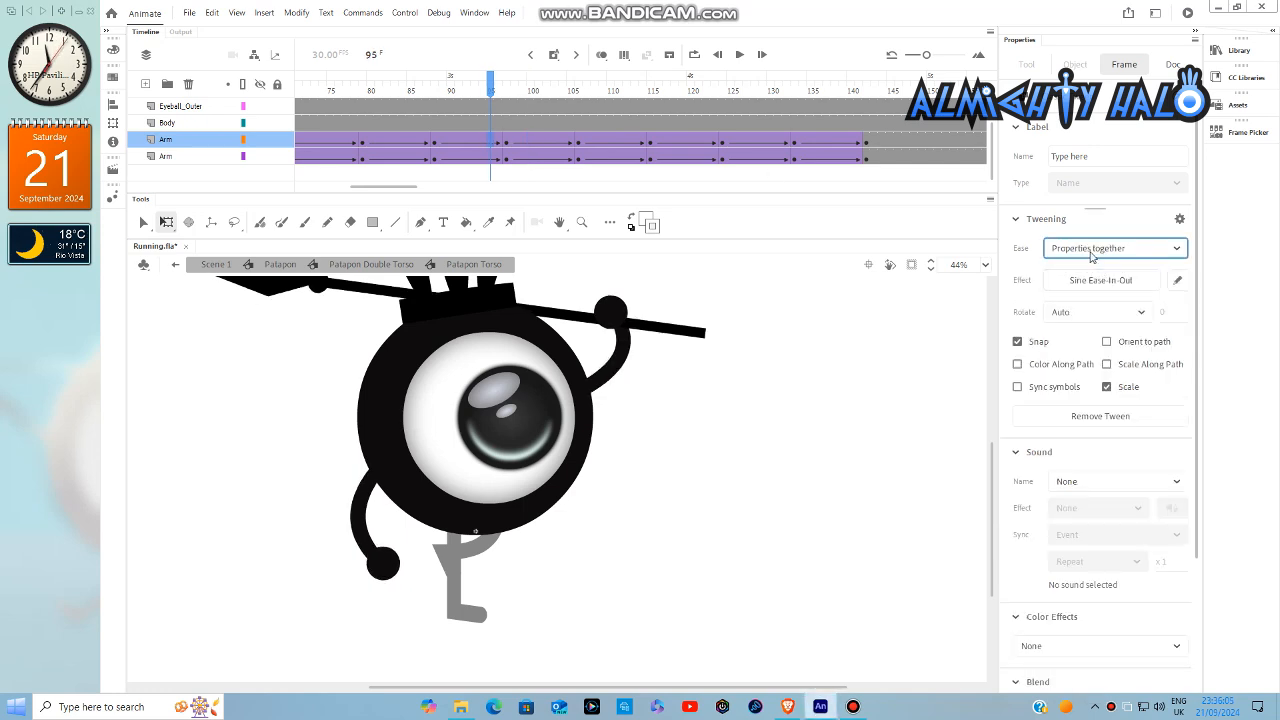
pyautogui.click(1091, 280)
pyautogui.doubleClick(852, 427)
# - Ease the left arm's tween from frame 79 to 88 separately, with Quad Ease-In-Out position and Sine Ease-In-Out rotation
pyautogui.moveTo(369, 188); pyautogui.dragTo(346, 190)
pyautogui.click(643, 143)
pyautogui.click(1135, 248)
pyautogui.click(1092, 288)
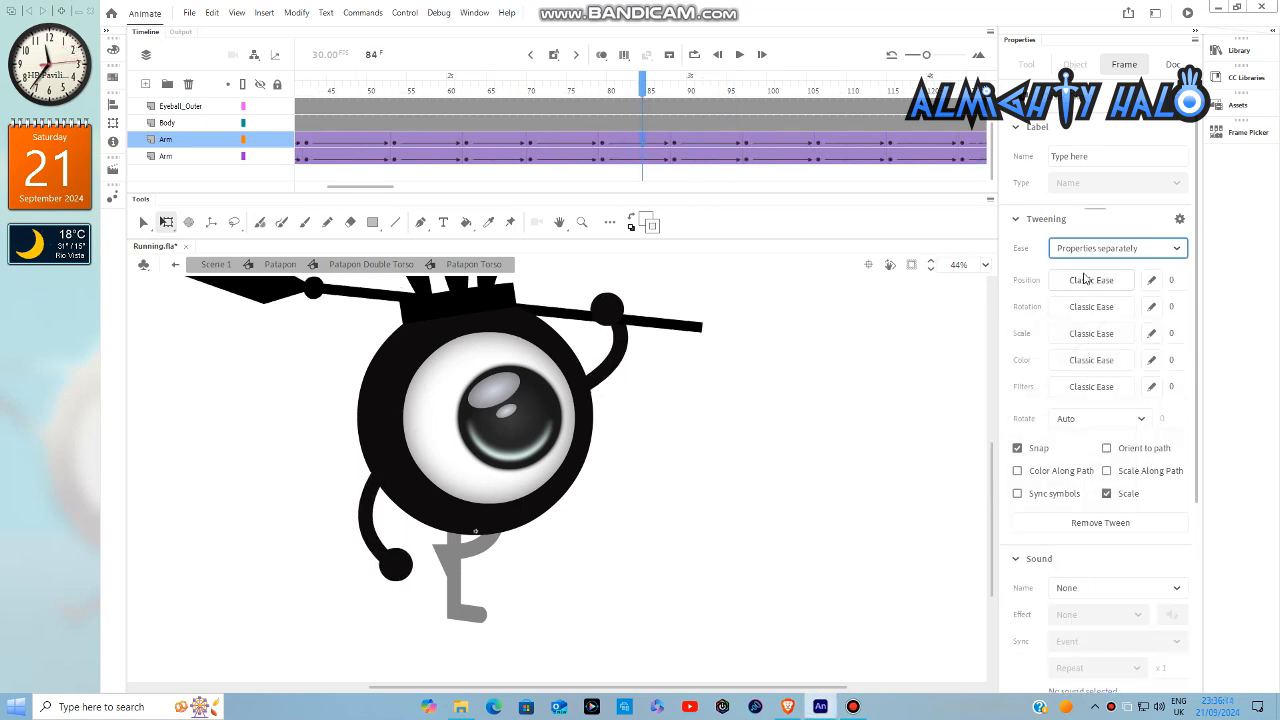
# - Ease the left arm's tween from frame 70 to 79 separately, with Quad Ease-In-Out position and Sine Ease-In-Out rotation
pyautogui.click(578, 143)
pyautogui.click(1117, 248)
pyautogui.click(1094, 289)
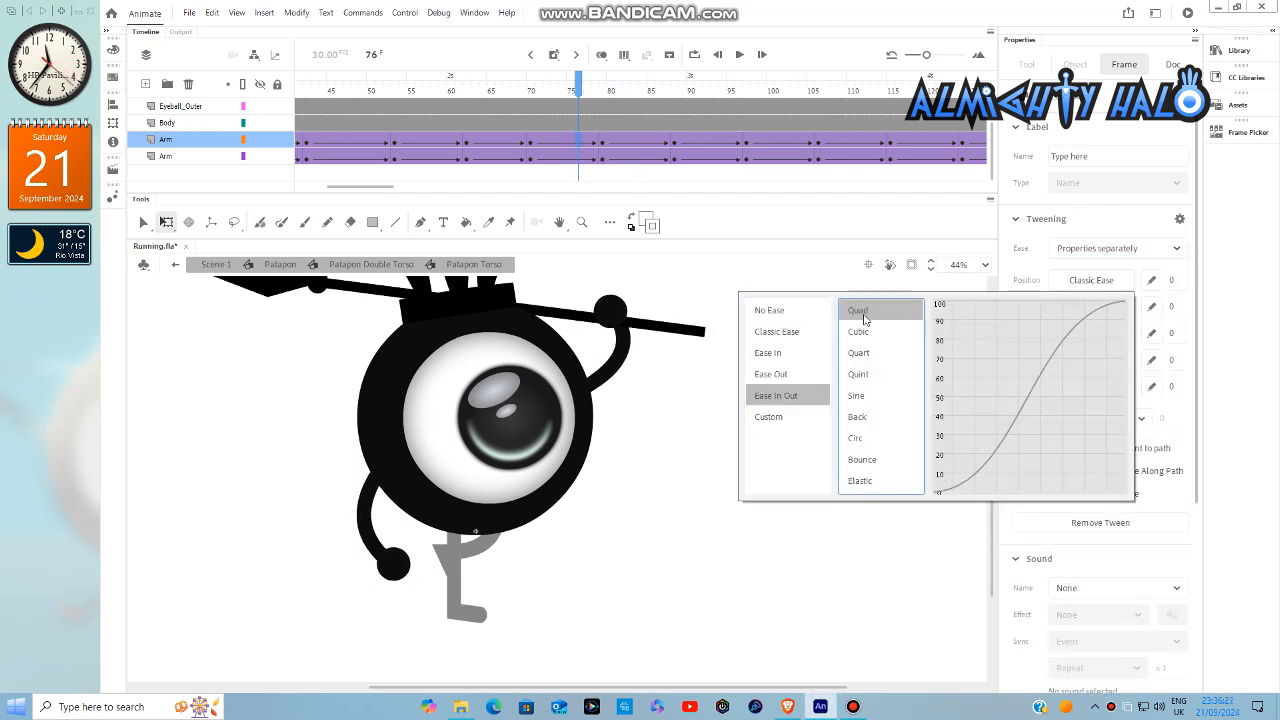
# - Ease the left arm's tween from frame 62 to 70 separately, with Quad Ease-In-Out position and Sine Ease-In-Out rotation
pyautogui.click(507, 143)
pyautogui.click(1116, 248)
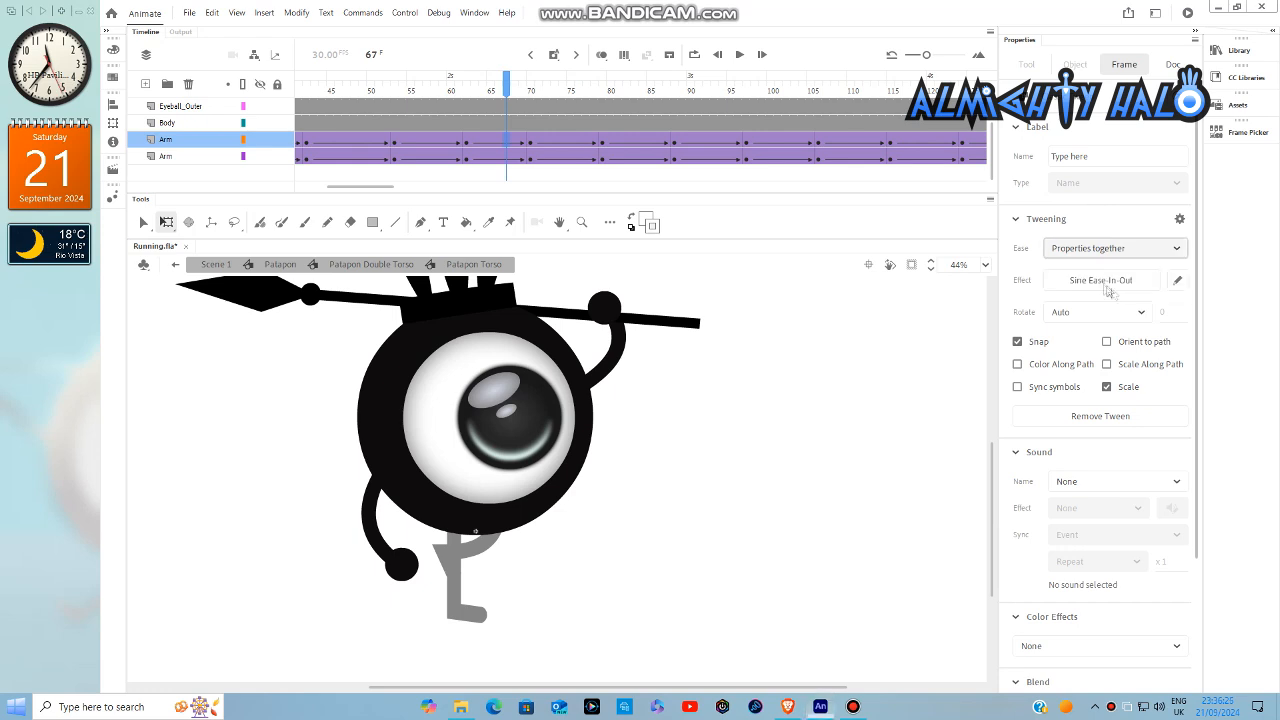
pyautogui.click(1107, 289)
pyautogui.click(1095, 281)
pyautogui.click(809, 397)
pyautogui.doubleClick(852, 309)
pyautogui.click(1091, 307)
pyautogui.doubleClick(852, 427)
# - Ease the left arm's tween from frame 53 to 62 separately, with Quad Ease-In-Out position and Sine Ease-In-Out rotation
pyautogui.moveTo(370, 188); pyautogui.dragTo(338, 189)
pyautogui.click(746, 148)
pyautogui.click(1116, 248)
pyautogui.click(1094, 287)
pyautogui.click(1094, 280)
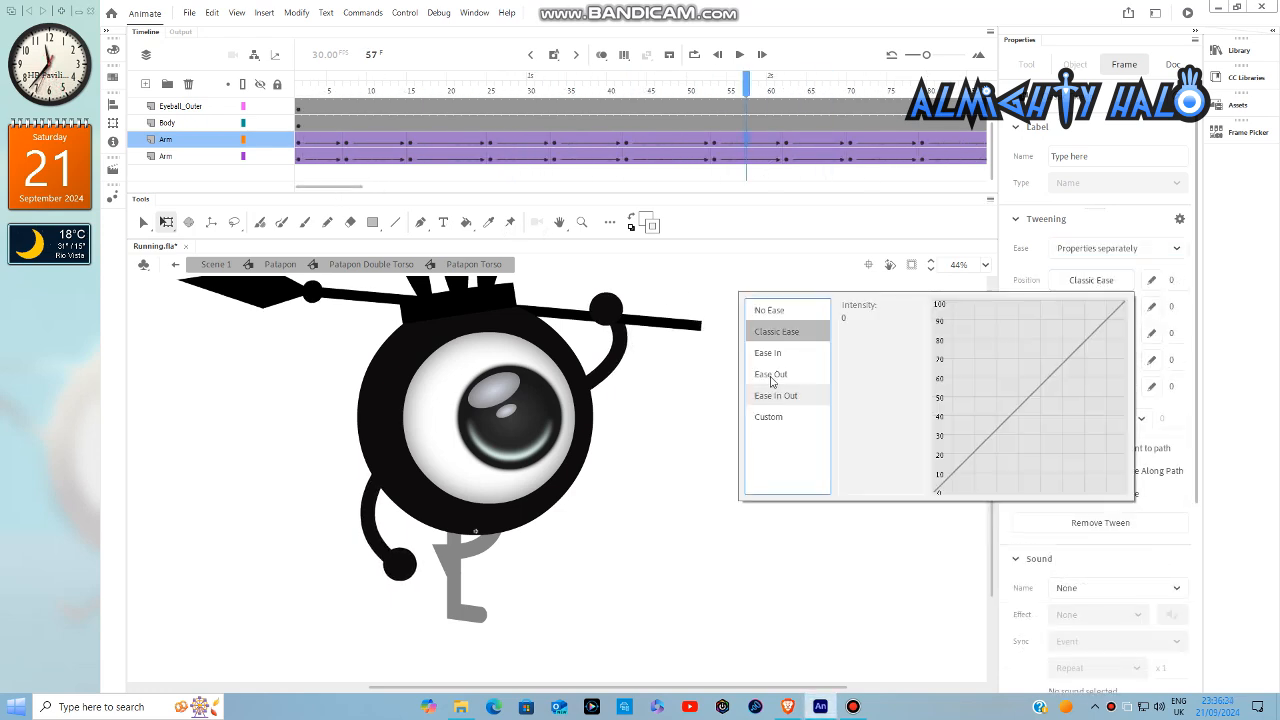
pyautogui.doubleClick(855, 315)
pyautogui.click(1092, 307)
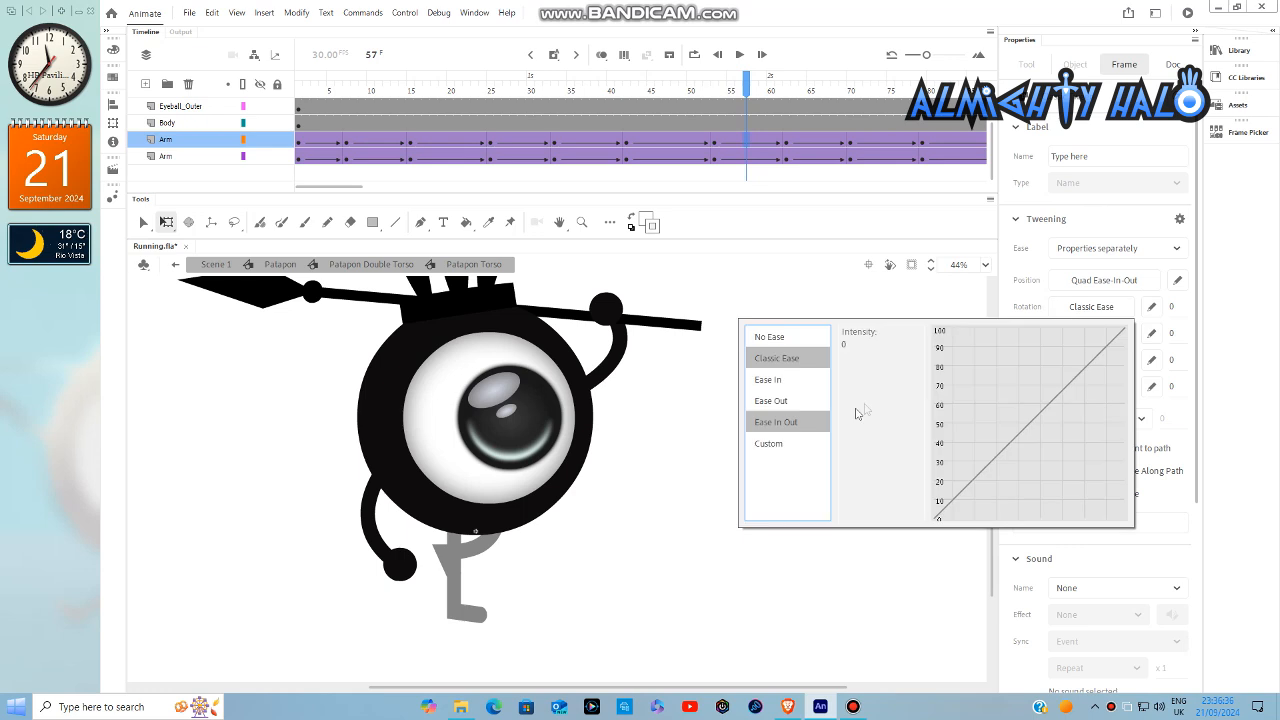
# - Ease the left arm's tween from frame 42 to 53 separately, with Quad Ease-In-Out position and Sine Ease-In-Out rotation
pyautogui.click(657, 147)
pyautogui.click(1116, 248)
pyautogui.click(1094, 287)
pyautogui.click(1094, 280)
pyautogui.doubleClick(857, 338)
# - Ease the left arm's tween from frame 33 to 42 separately, with Quad Ease-In-Out position and Sine Ease-In-Out rotation
pyautogui.click(579, 147)
pyautogui.click(1116, 248)
pyautogui.click(1118, 288)
pyautogui.click(1094, 280)
pyautogui.click(825, 394)
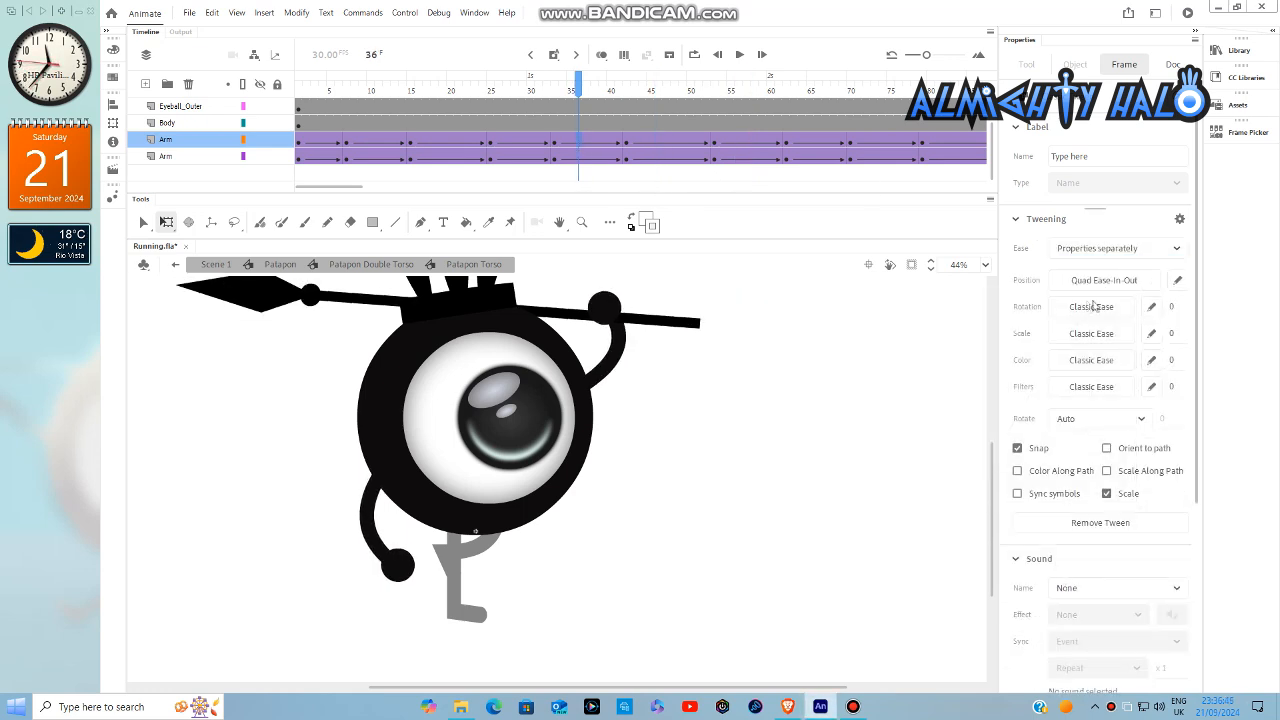
pyautogui.click(1094, 290)
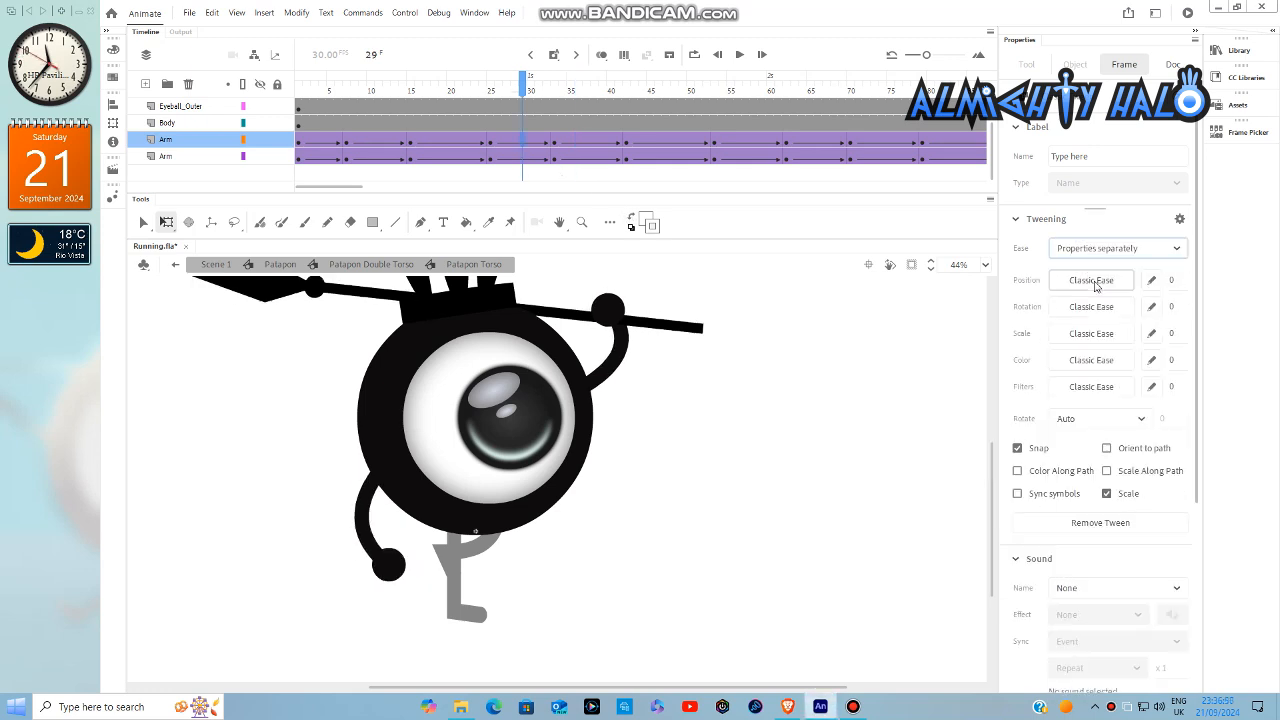
# - Ease the left arm's tween from frame 25 to 33 separately, with Quad Ease-In-Out position and Sine Ease-In-Out rotation
pyautogui.click(1095, 283)
pyautogui.click(778, 395)
pyautogui.doubleClick(893, 308)
pyautogui.click(1091, 308)
pyautogui.click(790, 421)
pyautogui.click(855, 427)
pyautogui.click(855, 428)
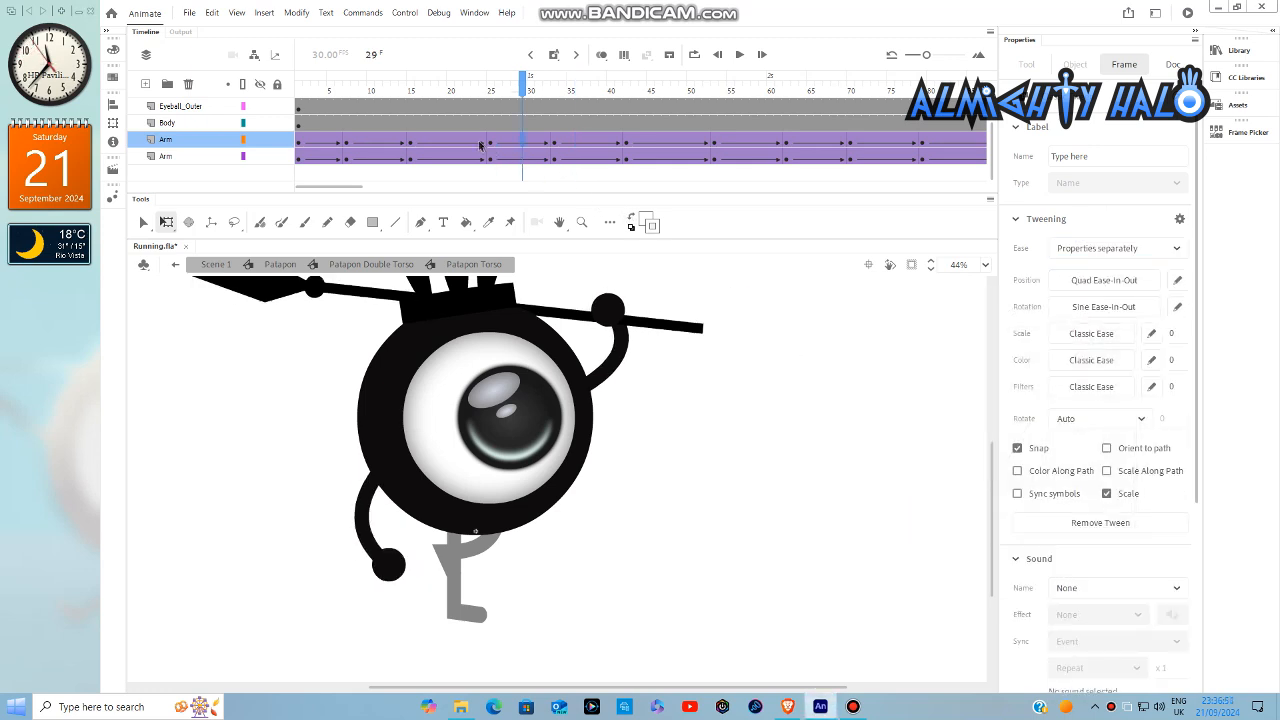
# - Ease the left arm's tween from frame 15 to 25 separately, with Quad Ease-In-Out position and Sine Ease-In-Out rotation
pyautogui.click(483, 145)
pyautogui.click(1108, 249)
pyautogui.click(1098, 289)
pyautogui.click(1094, 282)
pyautogui.click(790, 396)
pyautogui.click(885, 311)
pyautogui.doubleClick(885, 311)
pyautogui.click(1091, 308)
pyautogui.click(790, 421)
pyautogui.doubleClick(858, 424)
# - Ease the left arm's tween from frame 7 to 15 separately, with Quad Ease-In-Out position and Sine Ease-In-Out rotation
pyautogui.click(386, 143)
pyautogui.click(1105, 249)
pyautogui.click(1092, 290)
pyautogui.click(1105, 249)
pyautogui.click(1094, 290)
pyautogui.click(1094, 282)
pyautogui.click(790, 391)
pyautogui.doubleClick(885, 309)
pyautogui.click(1091, 308)
pyautogui.click(790, 421)
pyautogui.doubleClick(853, 425)
# - Ease the left arm's first tween, from frame 1 to 7, separately with Quad Ease-In-Out position and Sine Ease-In-Out rotation
pyautogui.click(338, 143)
pyautogui.click(1105, 249)
pyautogui.click(1094, 290)
pyautogui.click(1094, 282)
pyautogui.click(790, 395)
pyautogui.click(1091, 307)
pyautogui.click(790, 421)
pyautogui.doubleClick(897, 425)
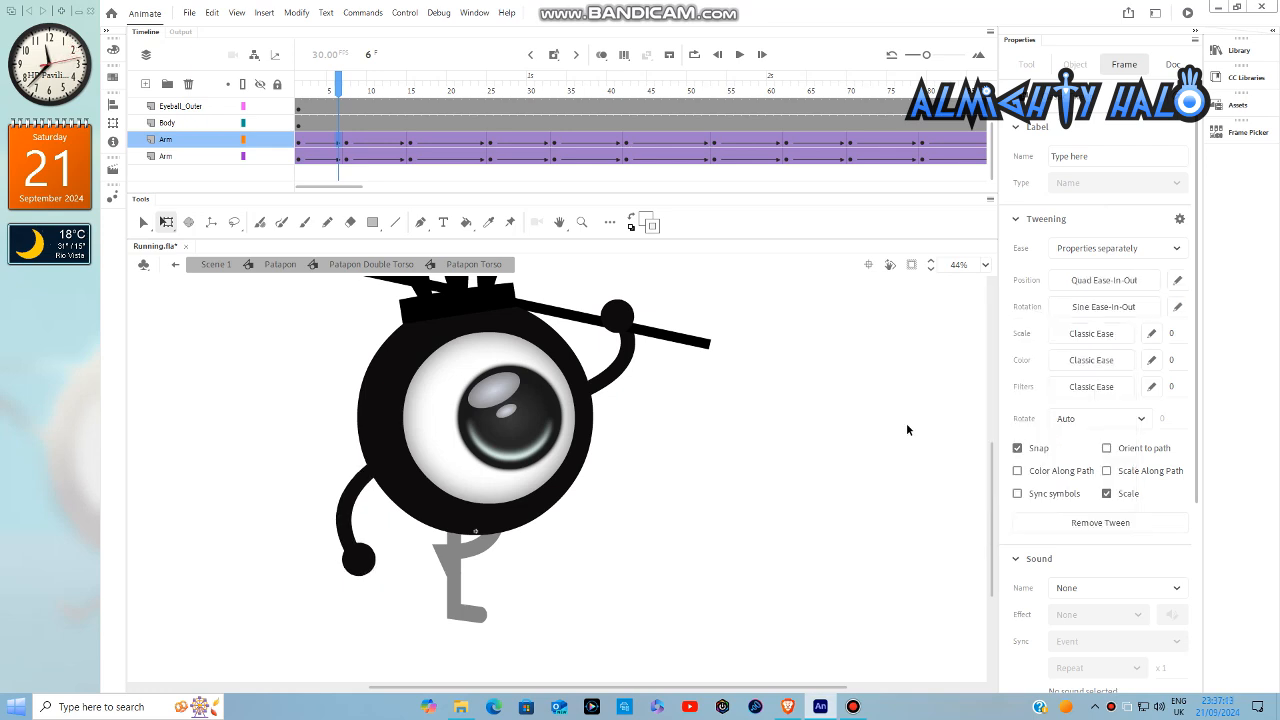
# - Return to Scene 1, fit the stage in view and play back the running animation to check the arm swings
pyautogui.doubleClick(974, 398)
pyautogui.doubleClick(975, 401)
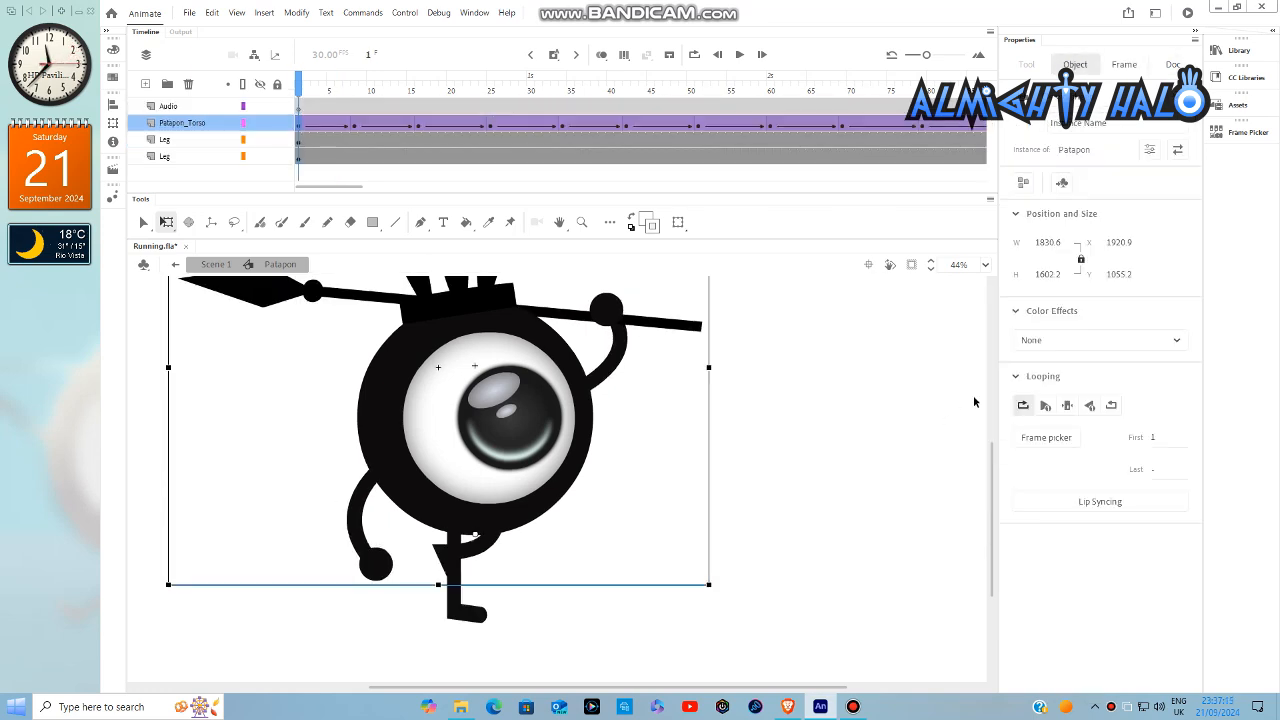
pyautogui.doubleClick(979, 392)
pyautogui.click(987, 264)
pyautogui.click(1010, 283)
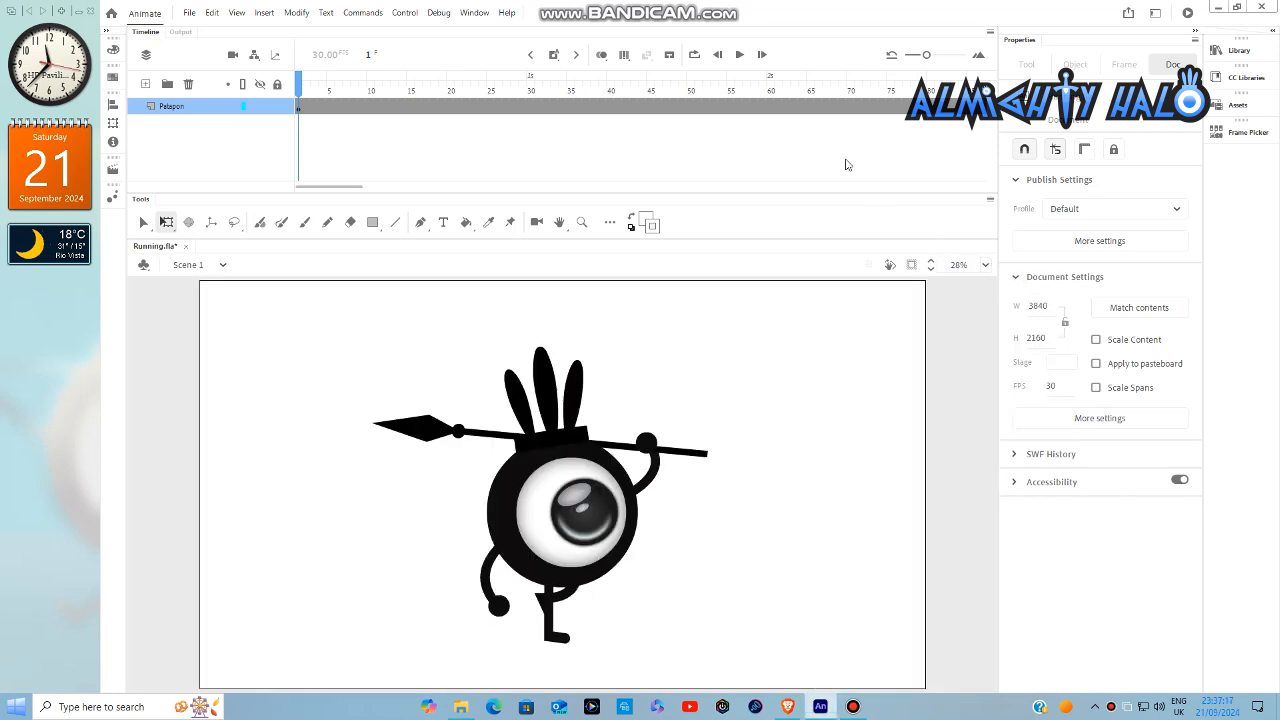
pyautogui.click(741, 57)
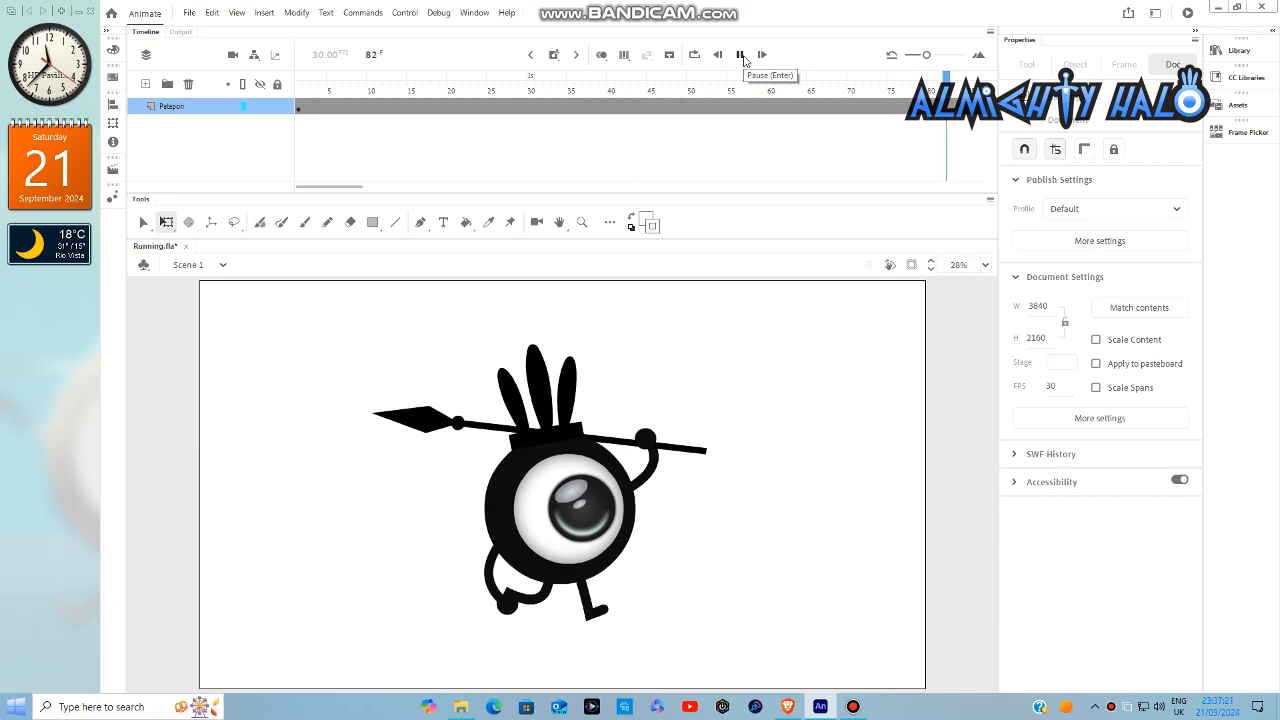
pyautogui.click(743, 58)
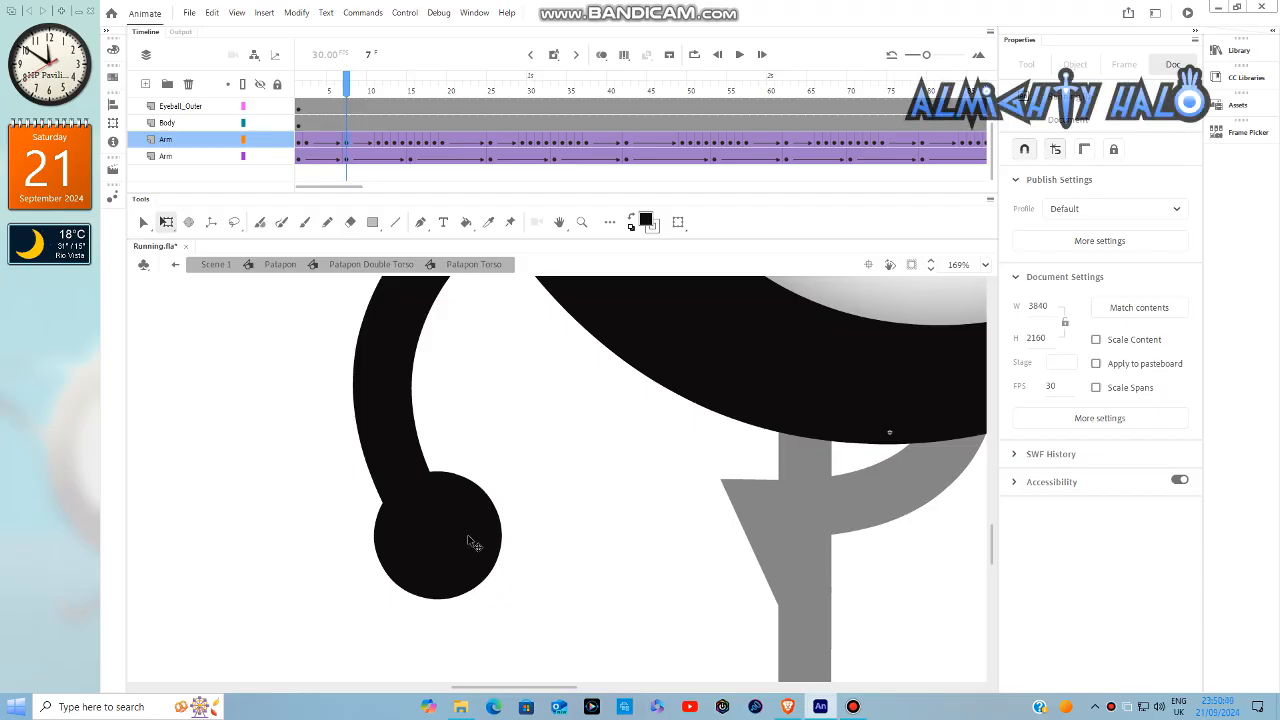
# - In the Arm_Left symbol, shift the hand circle on frame 8 to X 23.15, Y 145.45 at the arm's end, and return to Patapon Torso
pyautogui.doubleClick(475, 544)
pyautogui.moveTo(316, 82); pyautogui.dragTo(355, 97)
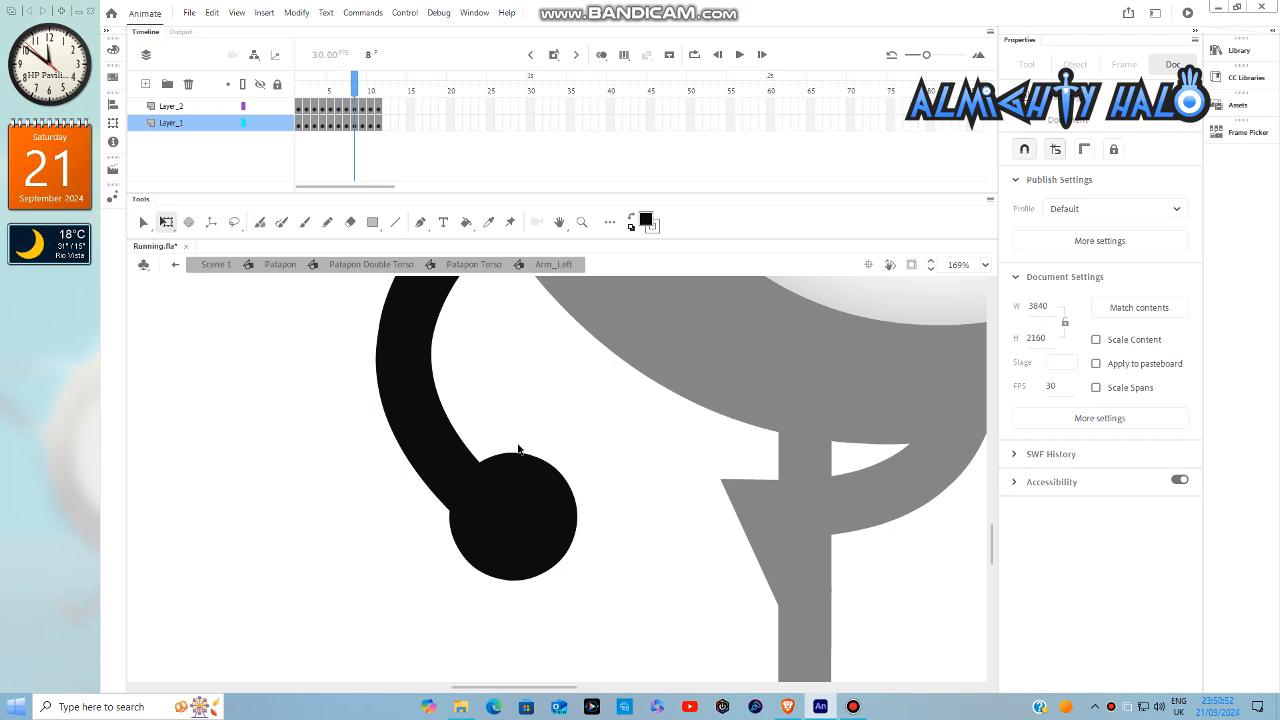
pyautogui.scroll(3, 555, 524)
pyautogui.click(545, 492)
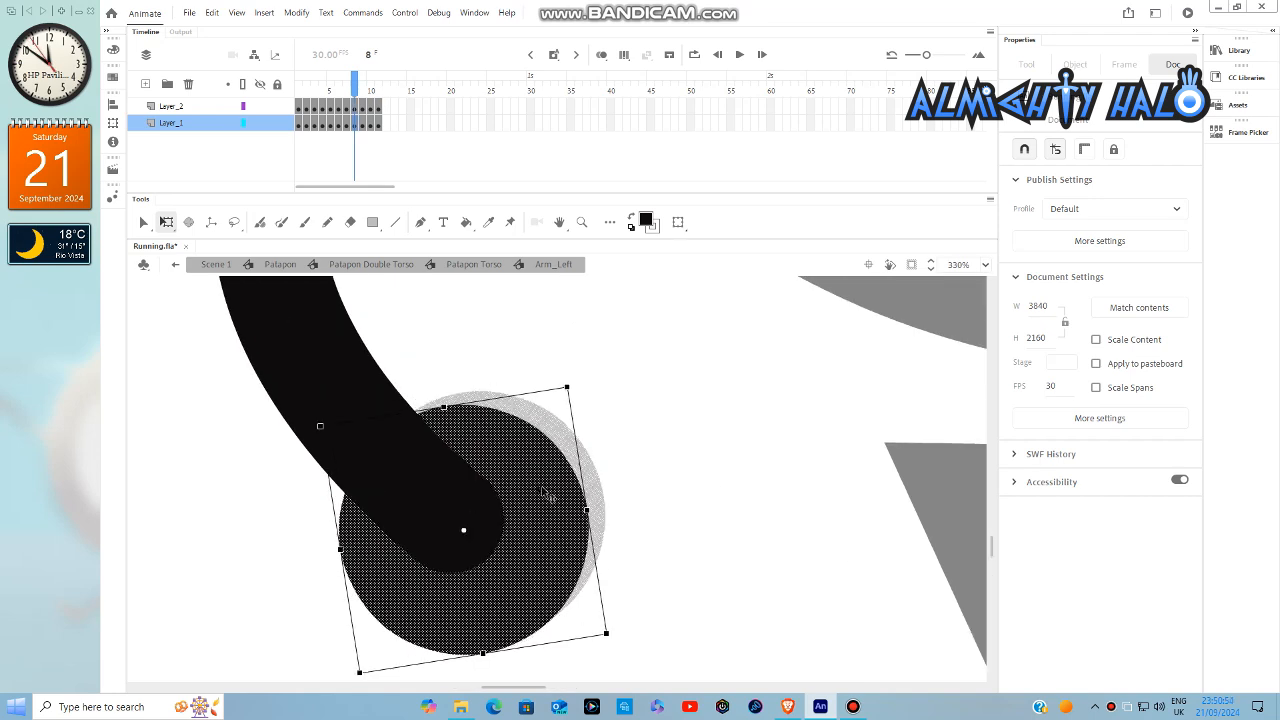
pyautogui.moveTo(539, 492); pyautogui.dragTo(527, 490)
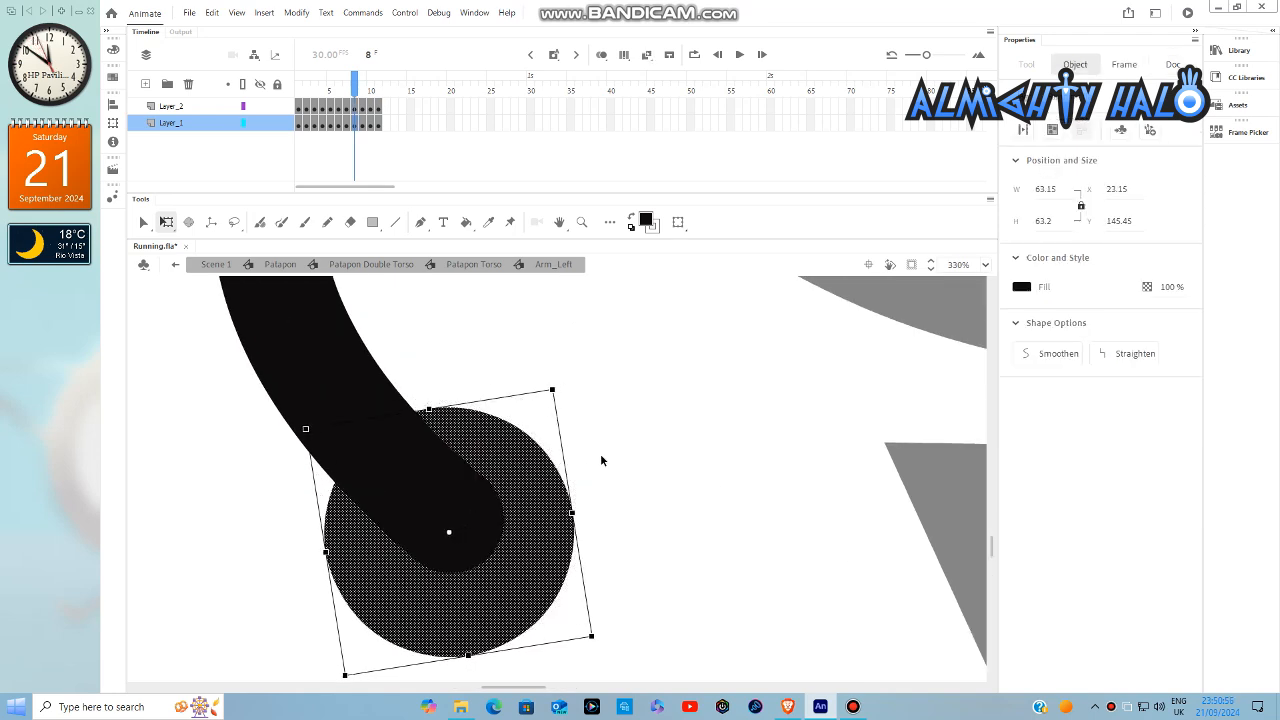
pyautogui.click(600, 453)
pyautogui.scroll(1, 442, 552)
pyautogui.scroll(2, 446, 558)
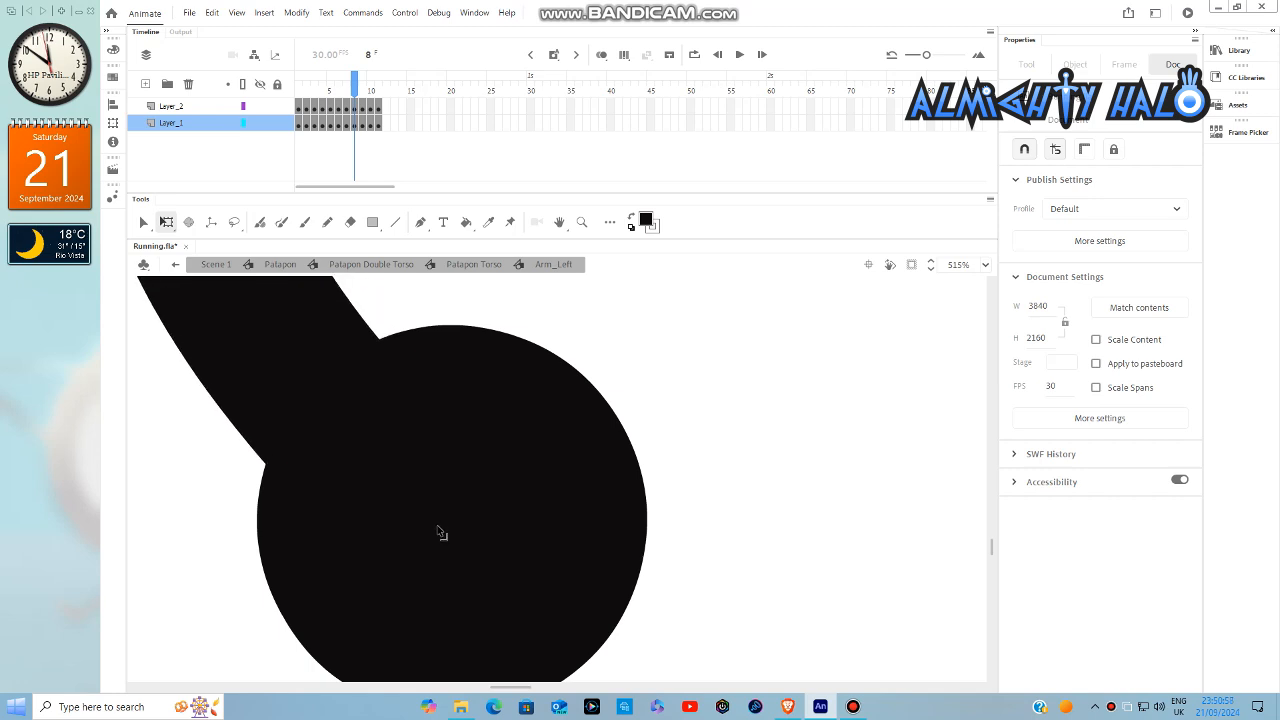
pyautogui.scroll(-5, 438, 533)
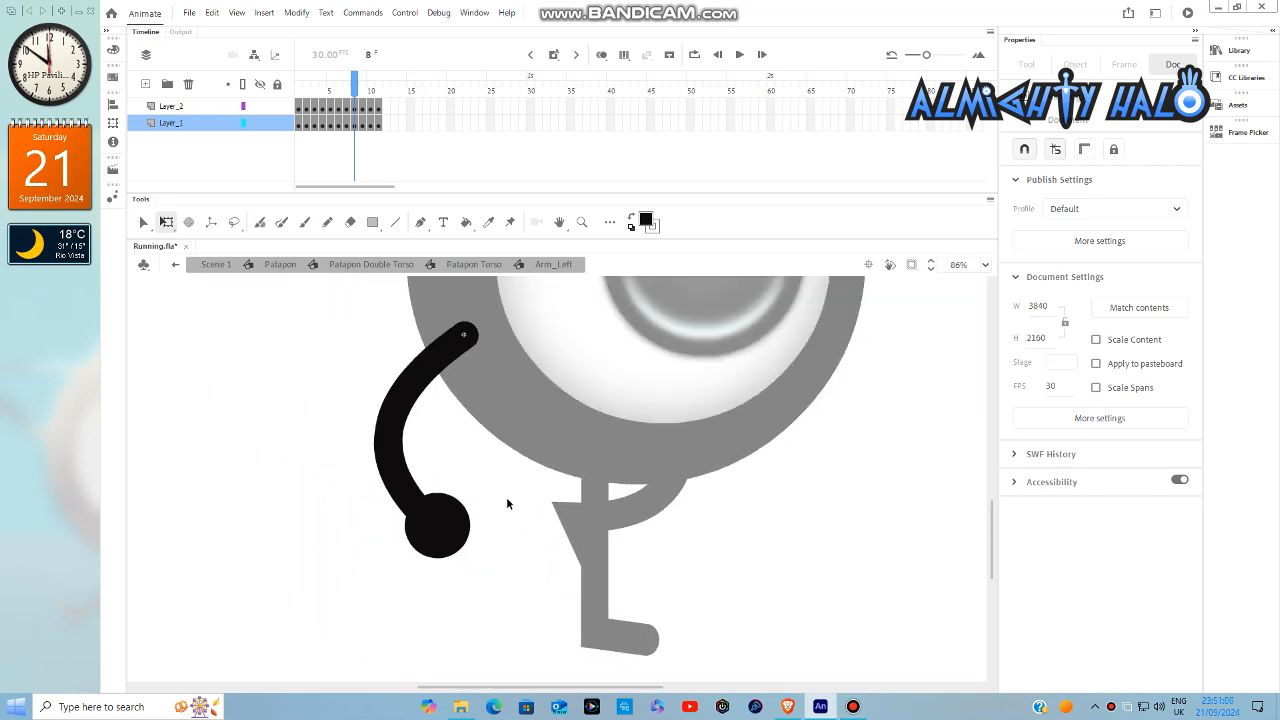
pyautogui.moveTo(353, 97)
pyautogui.mouseDown()
pyautogui.moveTo(380, 111)
pyautogui.moveTo(348, 117)
pyautogui.moveTo(357, 122)
pyautogui.mouseUp()
pyautogui.scroll(4, 394, 420)
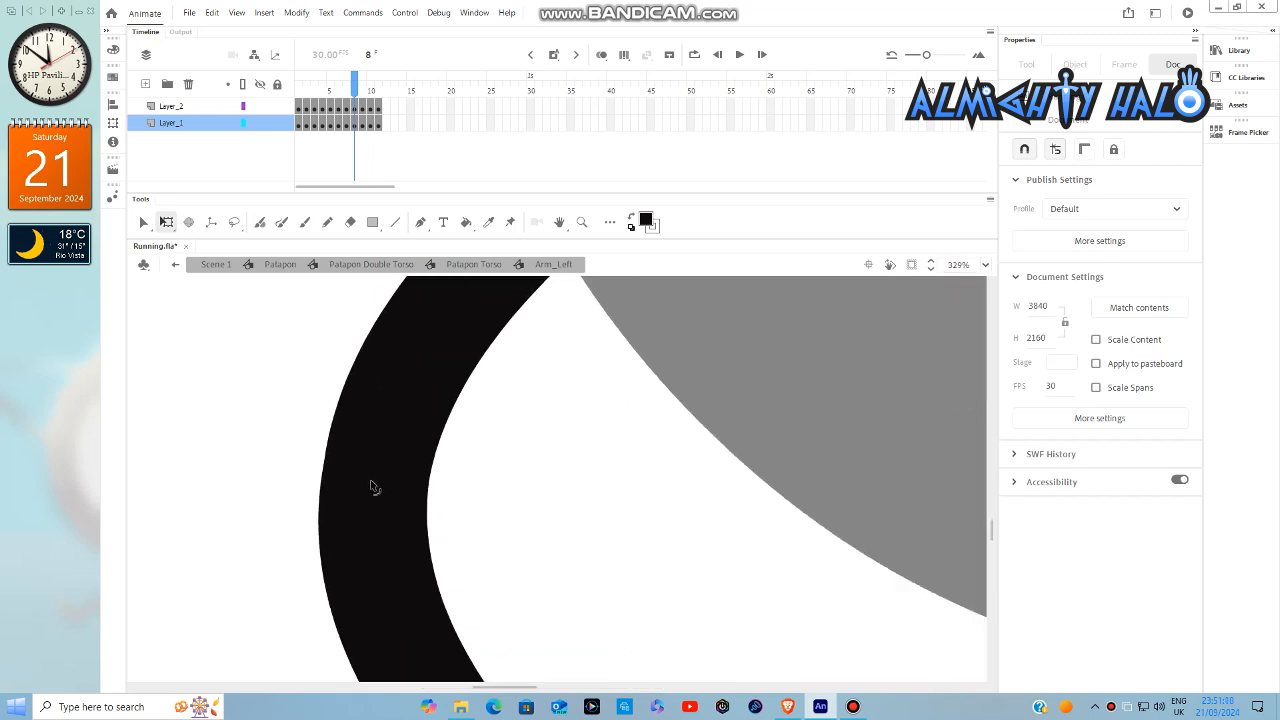
pyautogui.scroll(-4, 393, 498)
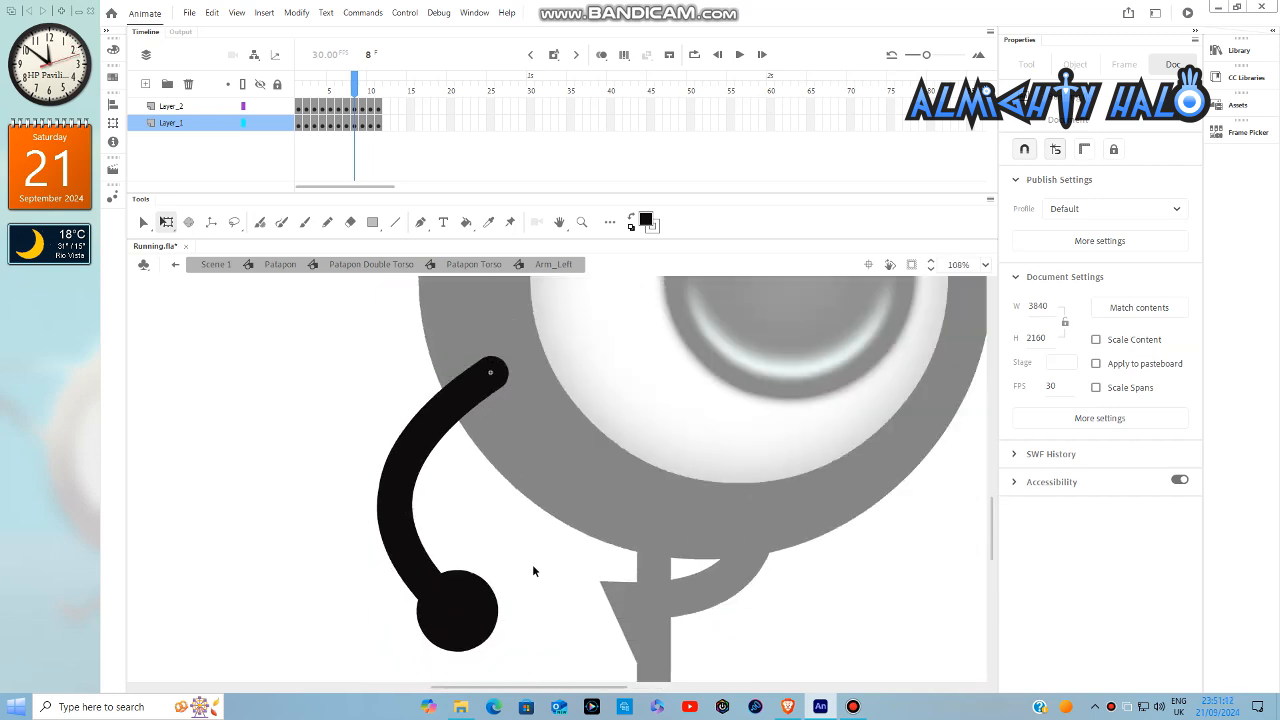
pyautogui.doubleClick(533, 567)
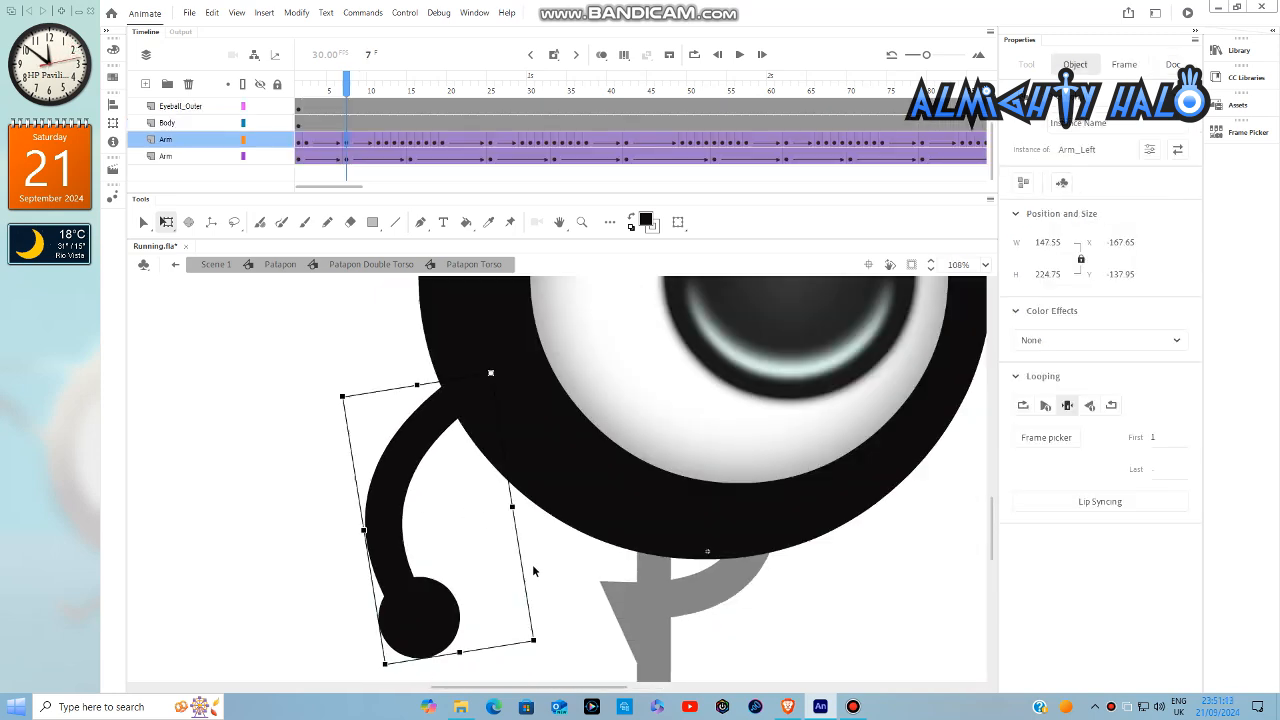
# - Set the left arm's pose at frame 15 with the Frame Picker, and assign symbol frame 7 at frame 16
pyautogui.click(416, 141)
pyautogui.hotkey('ctrl', 'alt', 'v')
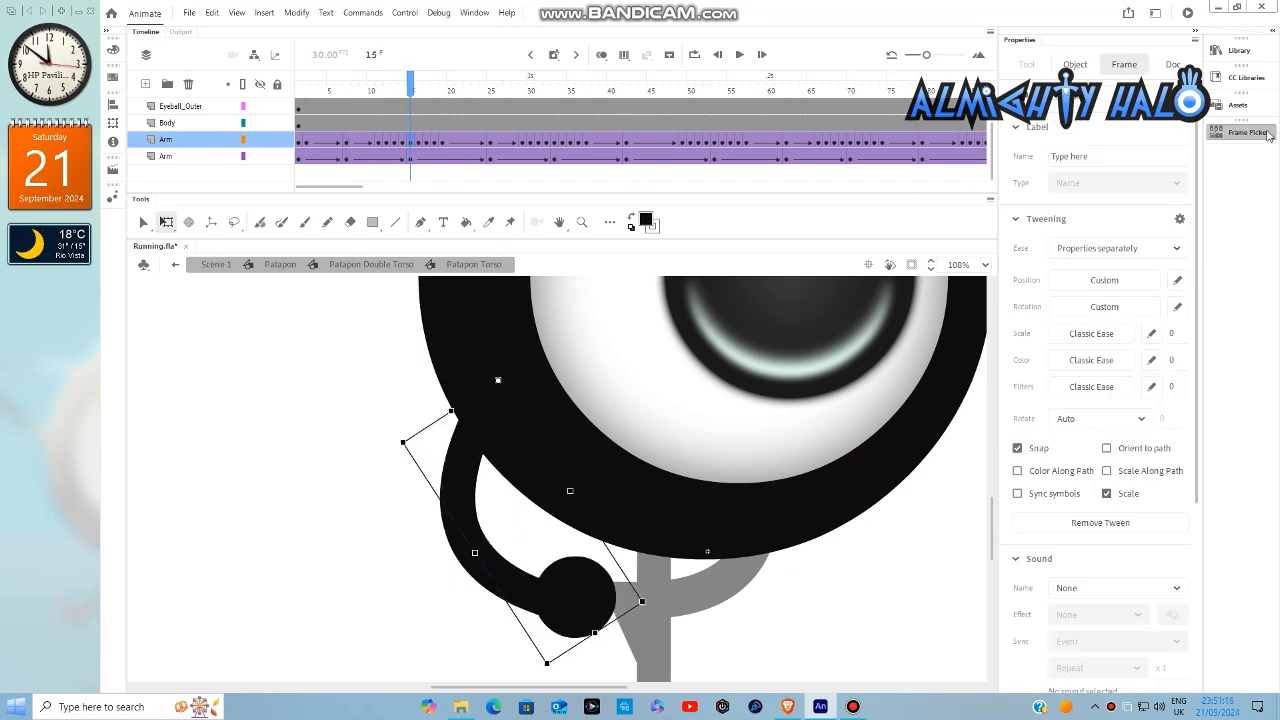
pyautogui.click(1267, 136)
pyautogui.click(419, 143)
pyautogui.click(1250, 132)
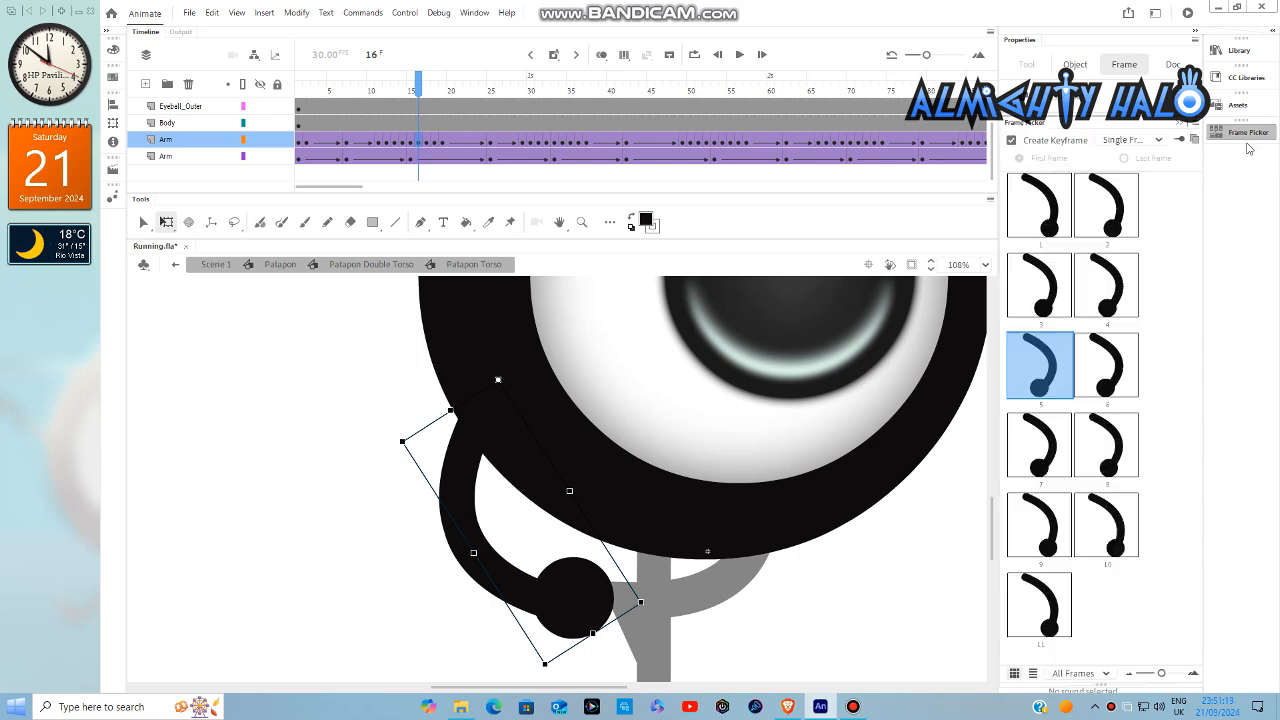
pyautogui.click(1044, 456)
# - Assign the left arm's symbol frame 8 at timeline frame 17 and symbol frame 9 at frame 18
pyautogui.click(427, 143)
pyautogui.click(1232, 136)
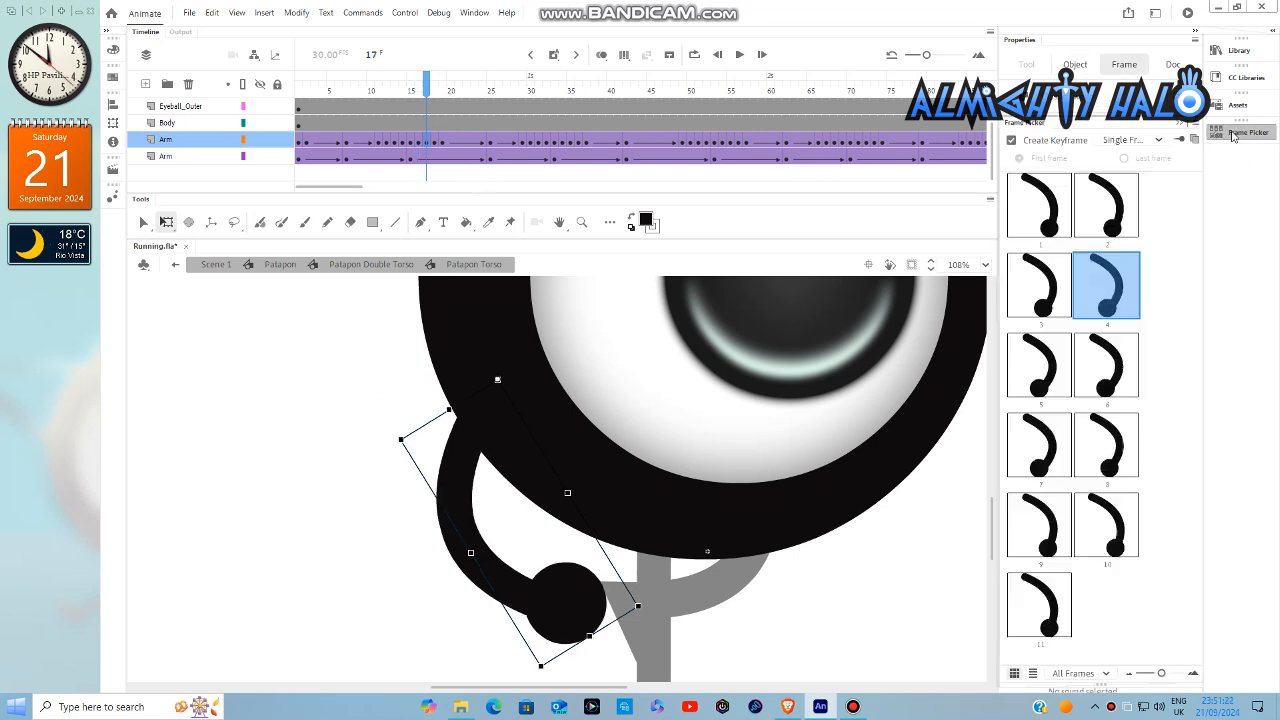
pyautogui.click(1108, 440)
pyautogui.click(434, 143)
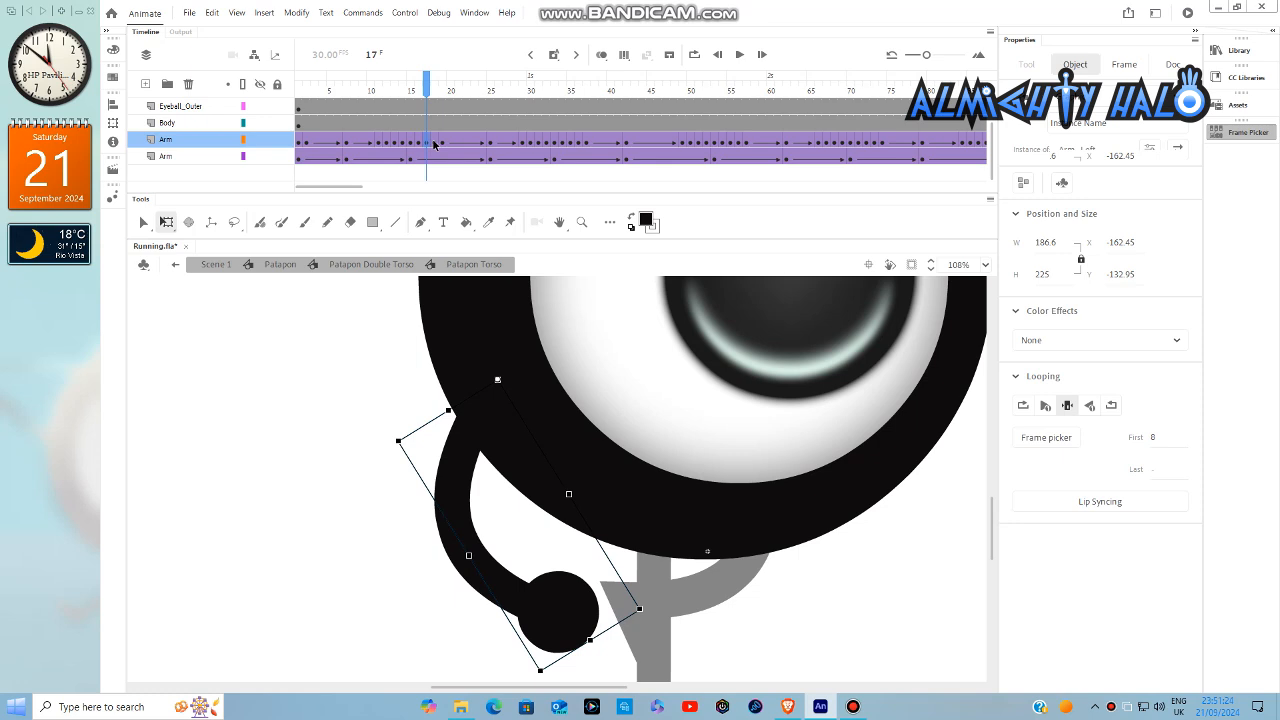
pyautogui.click(1257, 134)
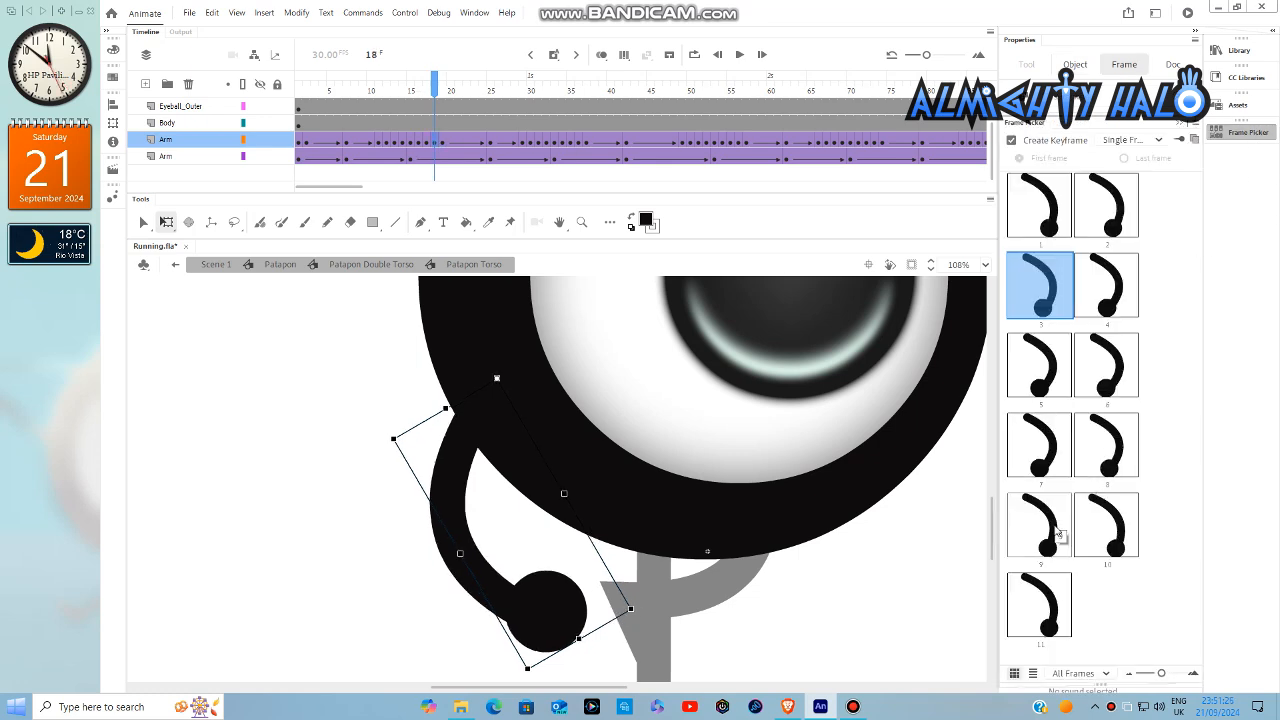
pyautogui.click(1058, 533)
# - Assign the left arm's symbol frame 10 at frame 19, and insert a keyframe at frame 20 showing symbol frame 11
pyautogui.click(440, 146)
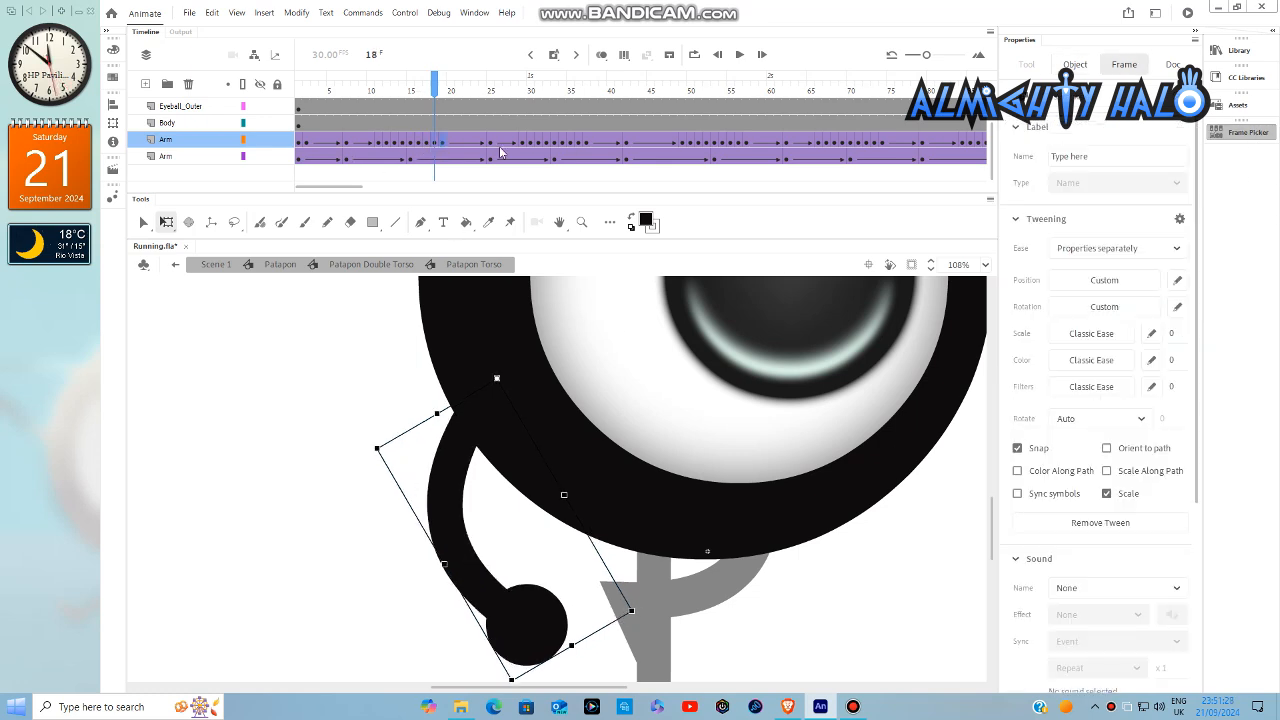
pyautogui.click(1248, 133)
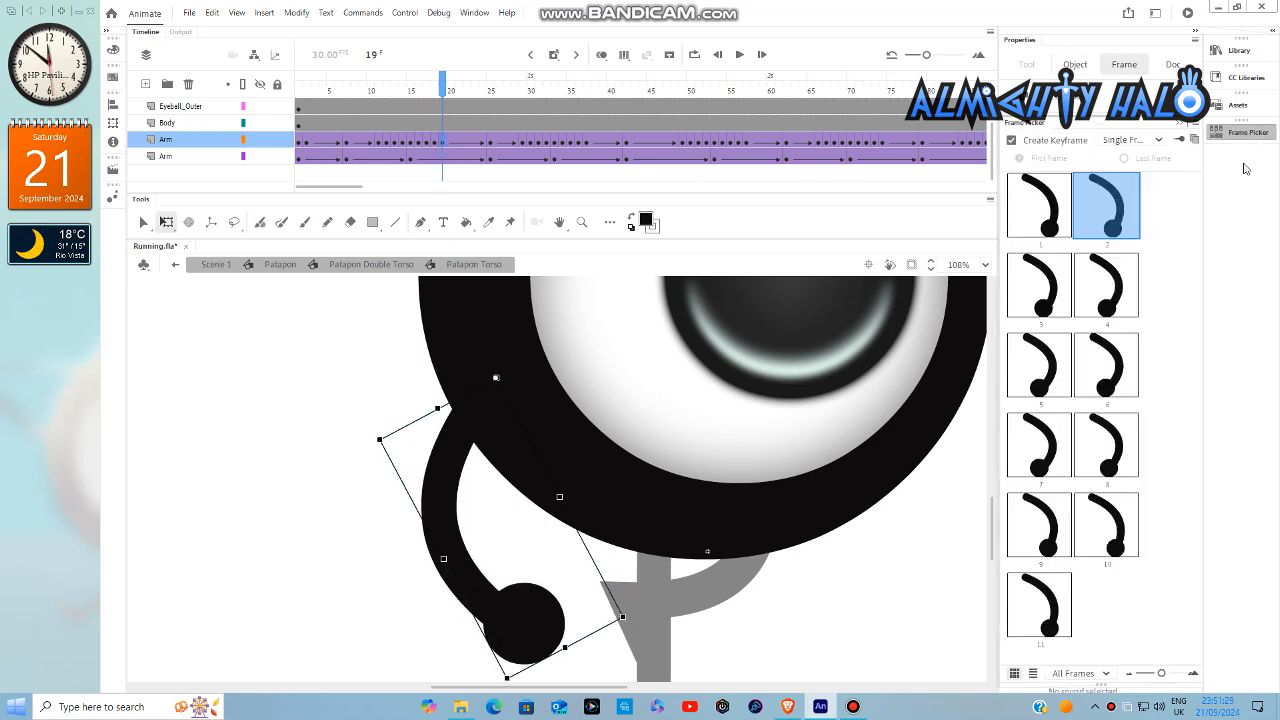
pyautogui.click(1130, 530)
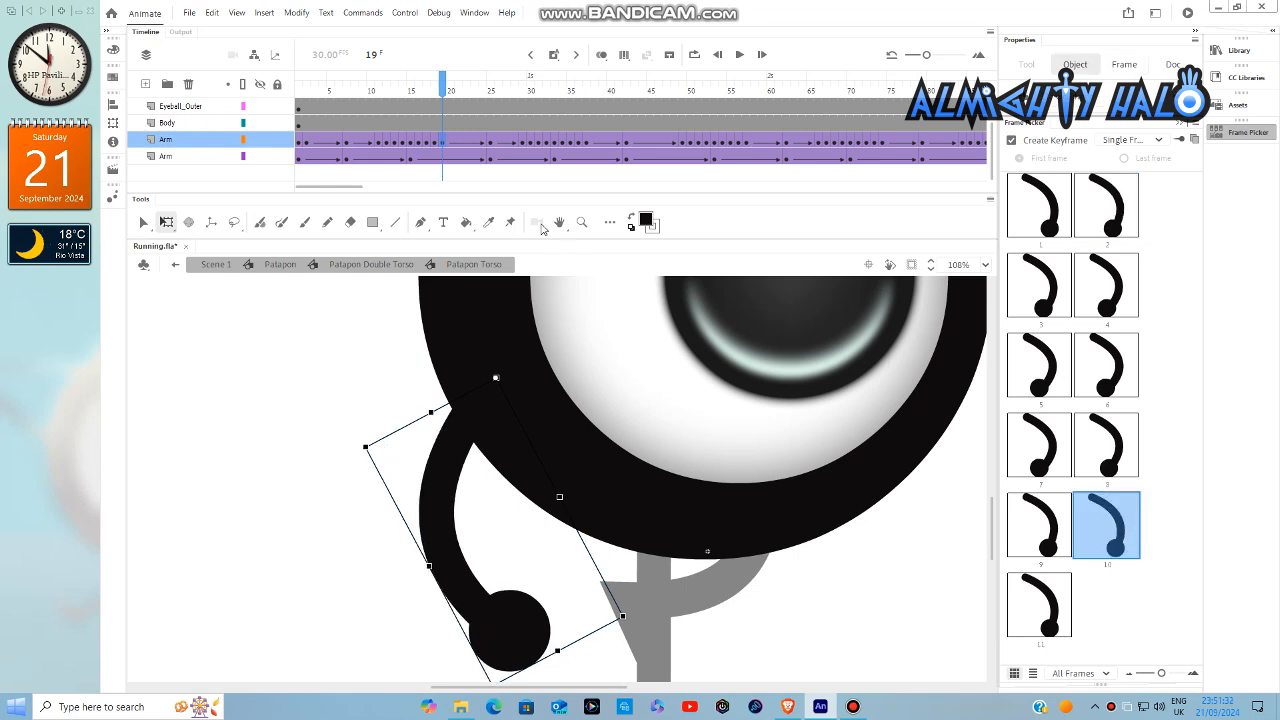
pyautogui.click(450, 146)
pyautogui.rightClick(452, 143)
pyautogui.click(490, 243)
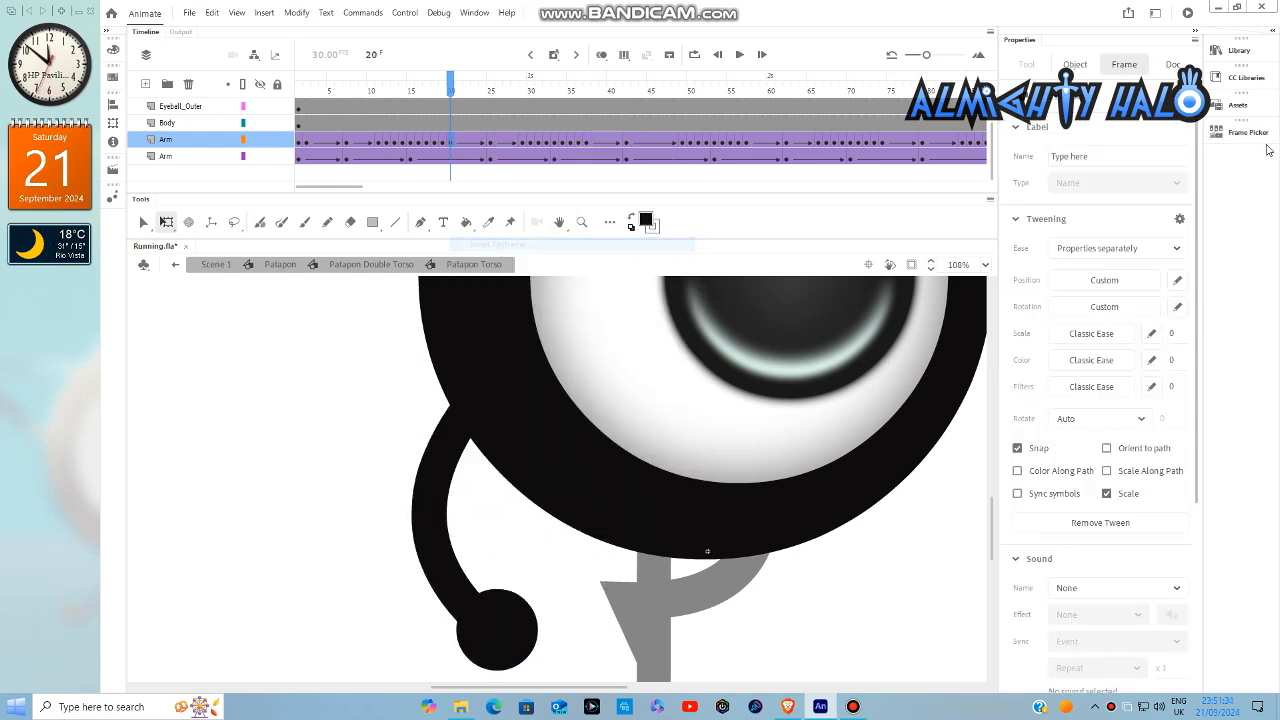
pyautogui.click(1248, 133)
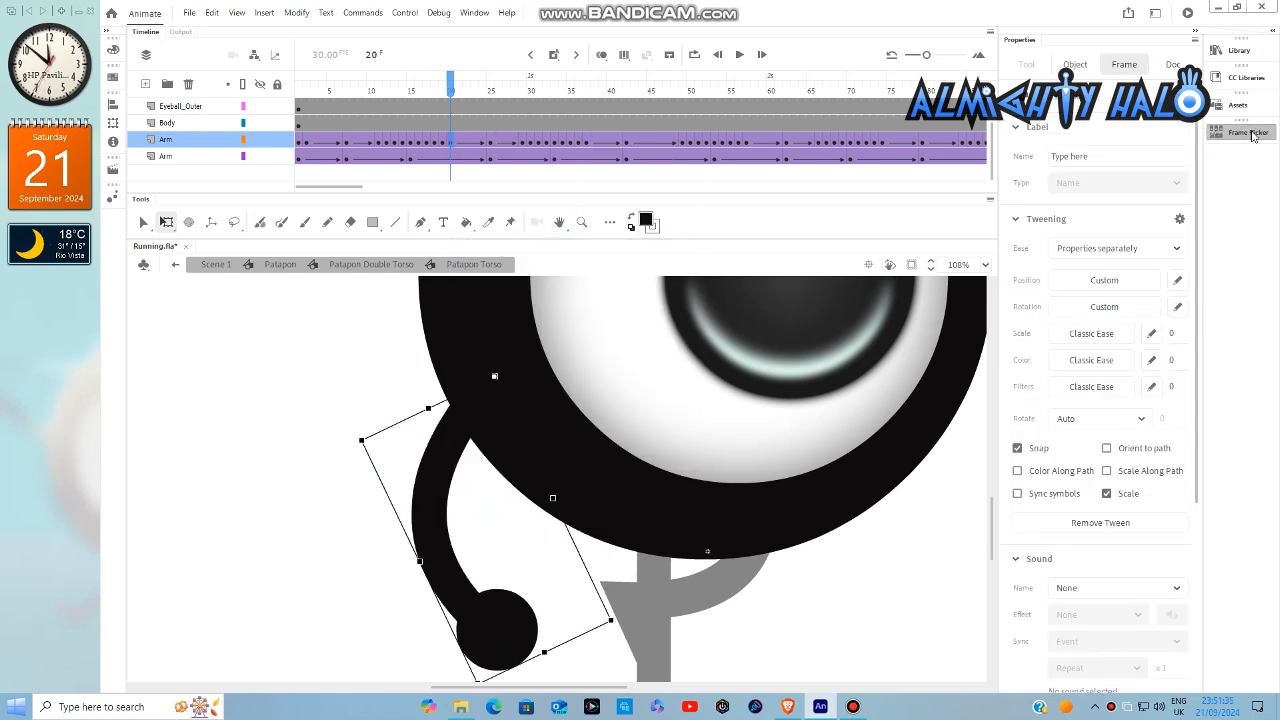
# - Insert a keyframe at frame 21 on the left arm's layer, and assign the arm's symbol frame 7 at frame 34
pyautogui.click(457, 142)
pyautogui.rightClick(457, 142)
pyautogui.click(490, 243)
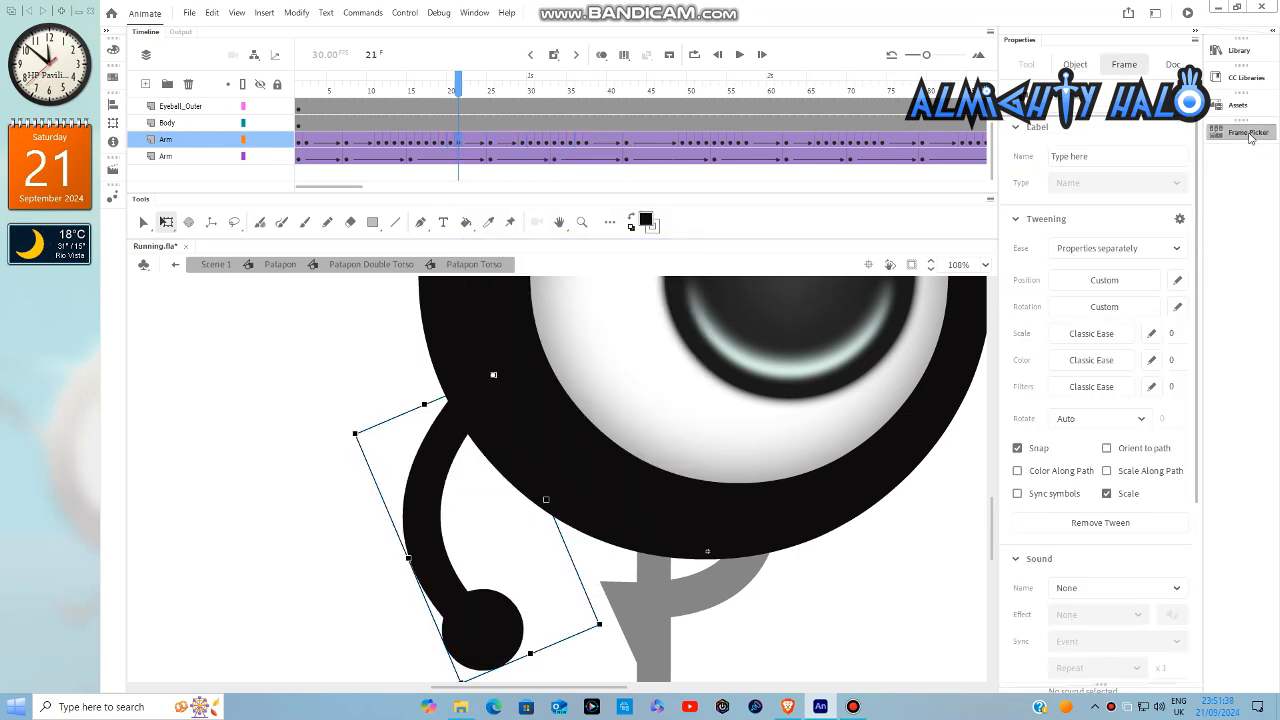
pyautogui.click(1250, 138)
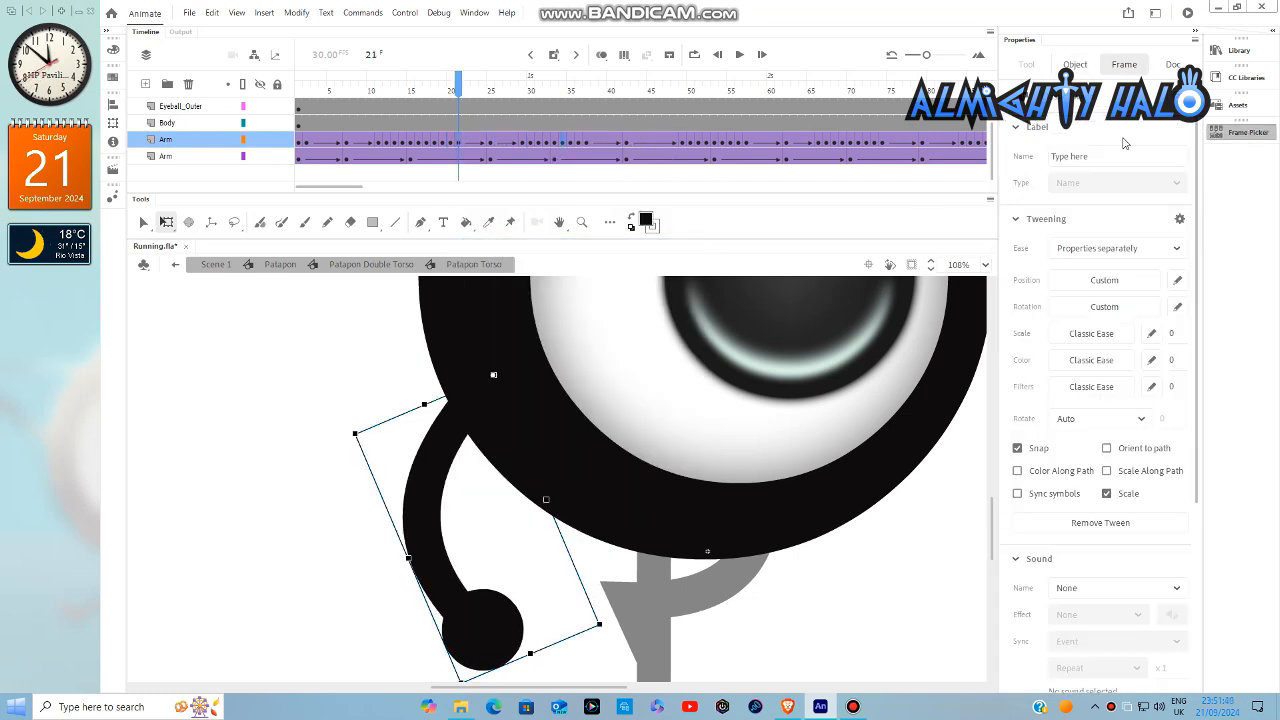
pyautogui.click(560, 142)
pyautogui.click(1267, 140)
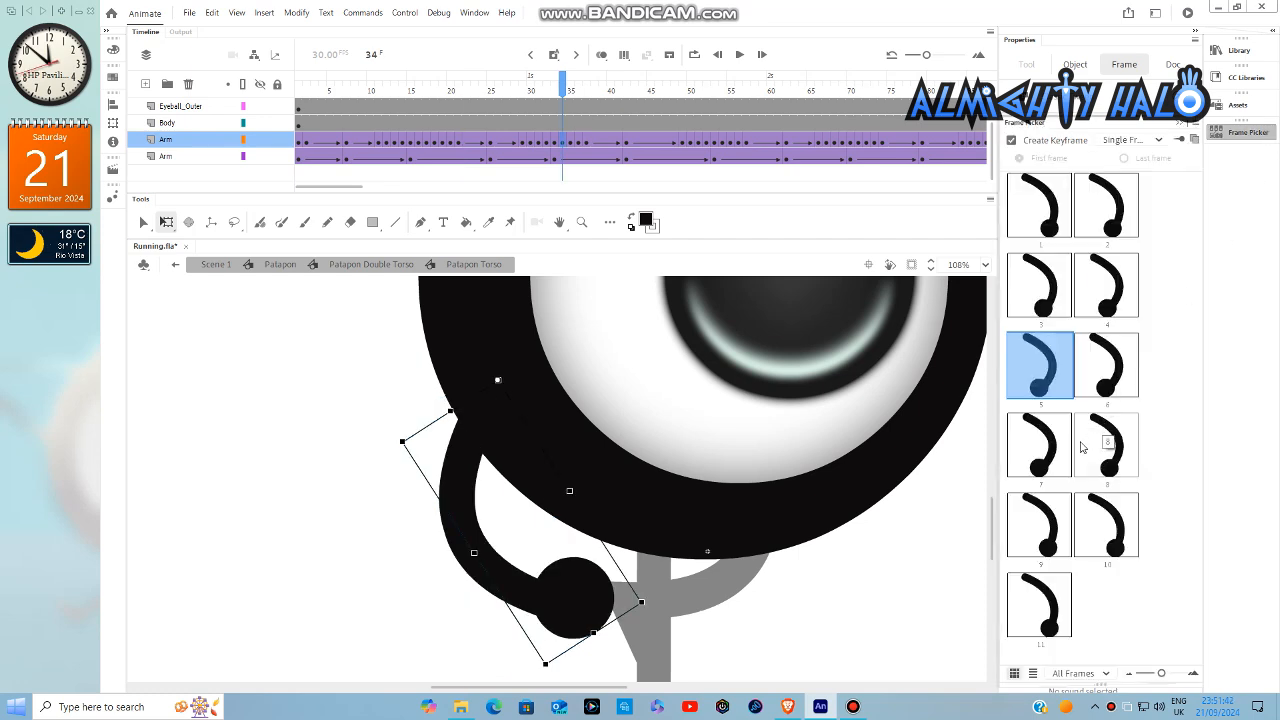
pyautogui.click(1050, 449)
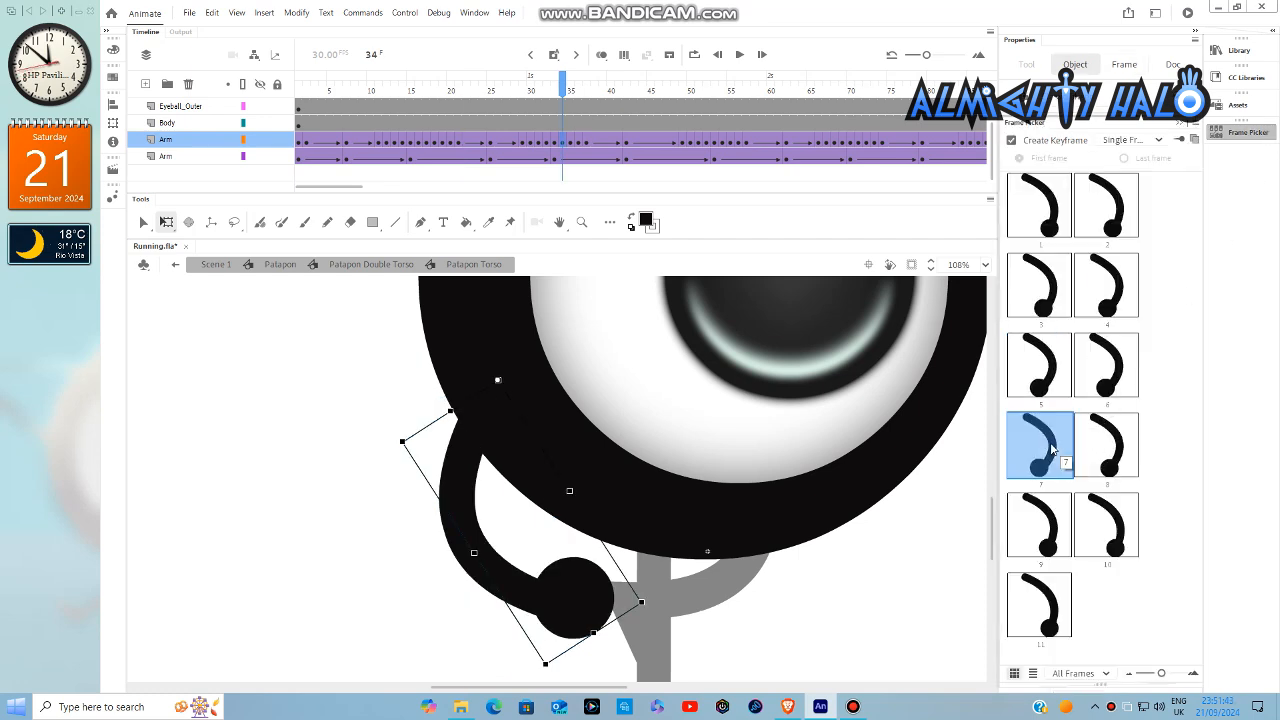
# - Assign the left arm's symbol frames 8, 9 and 10 at timeline frames 35, 36 and 37 respectively
pyautogui.click(569, 143)
pyautogui.click(1250, 132)
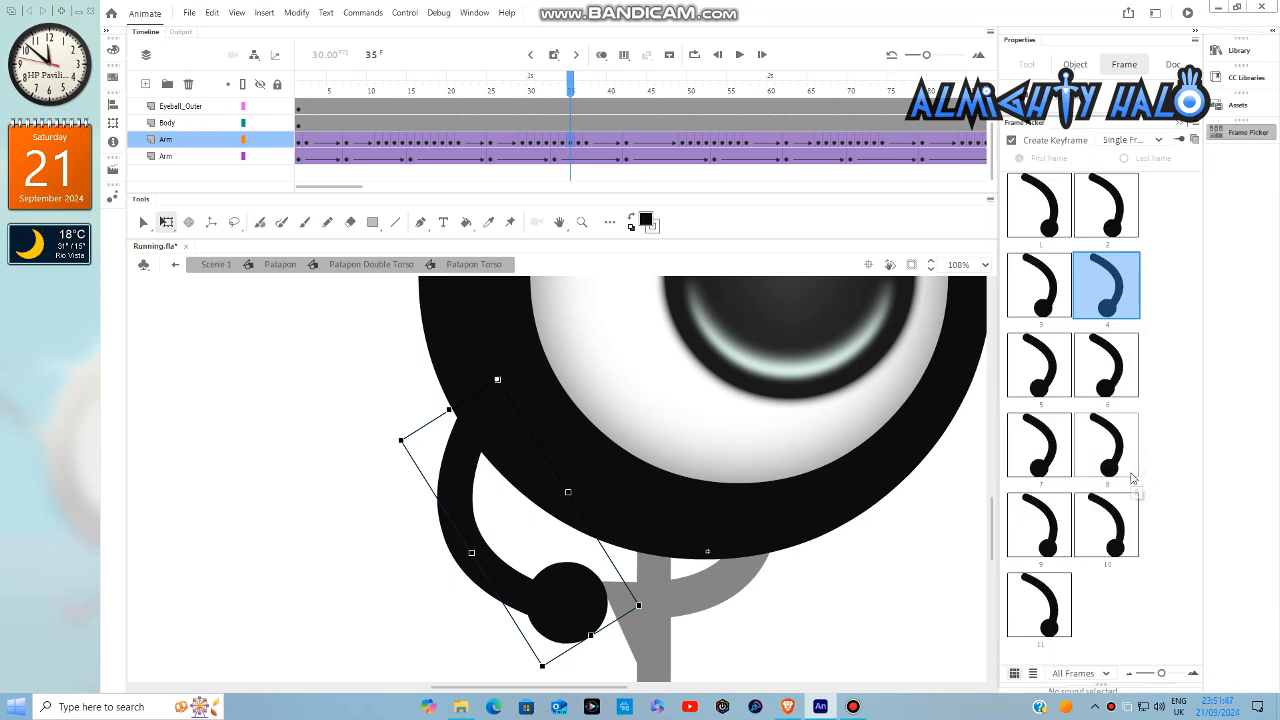
pyautogui.click(1112, 460)
pyautogui.click(578, 142)
pyautogui.click(1248, 134)
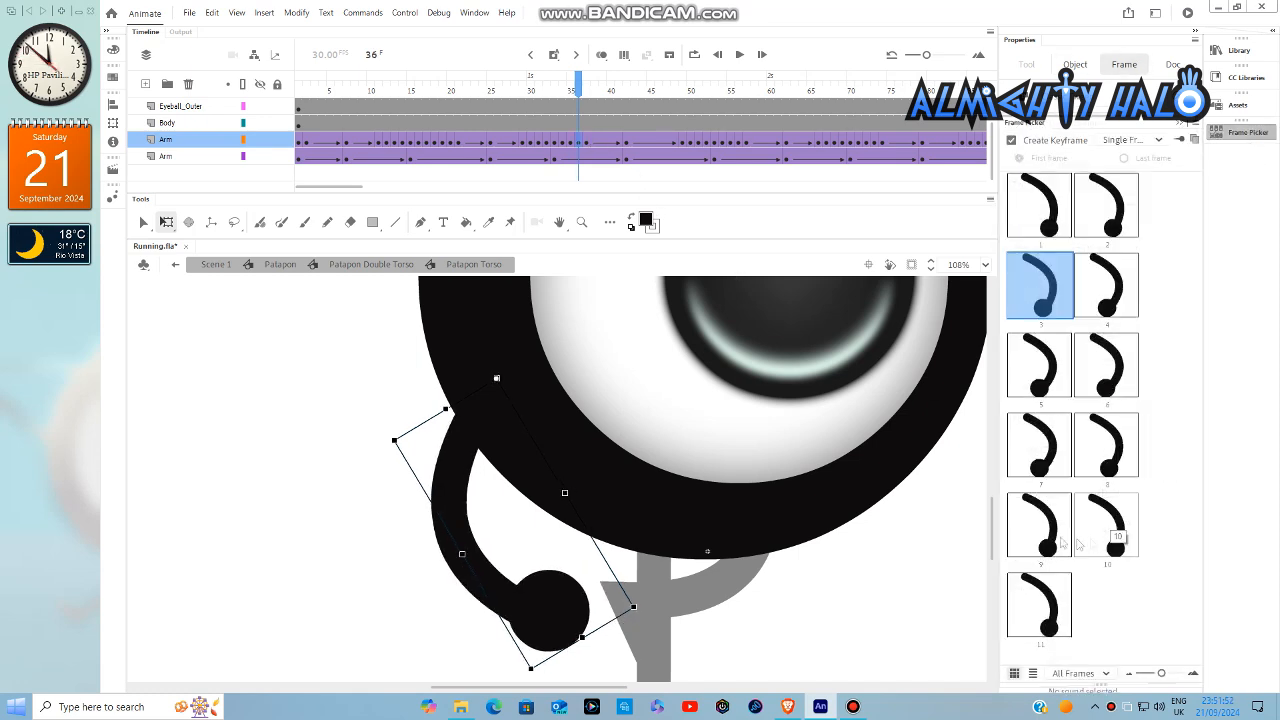
pyautogui.click(1050, 530)
pyautogui.click(586, 142)
pyautogui.click(1252, 134)
pyautogui.click(1107, 528)
# - Insert left-arm keyframes at frames 39 and 38, showing symbol frames 1 and 11 respectively
pyautogui.rightClick(601, 142)
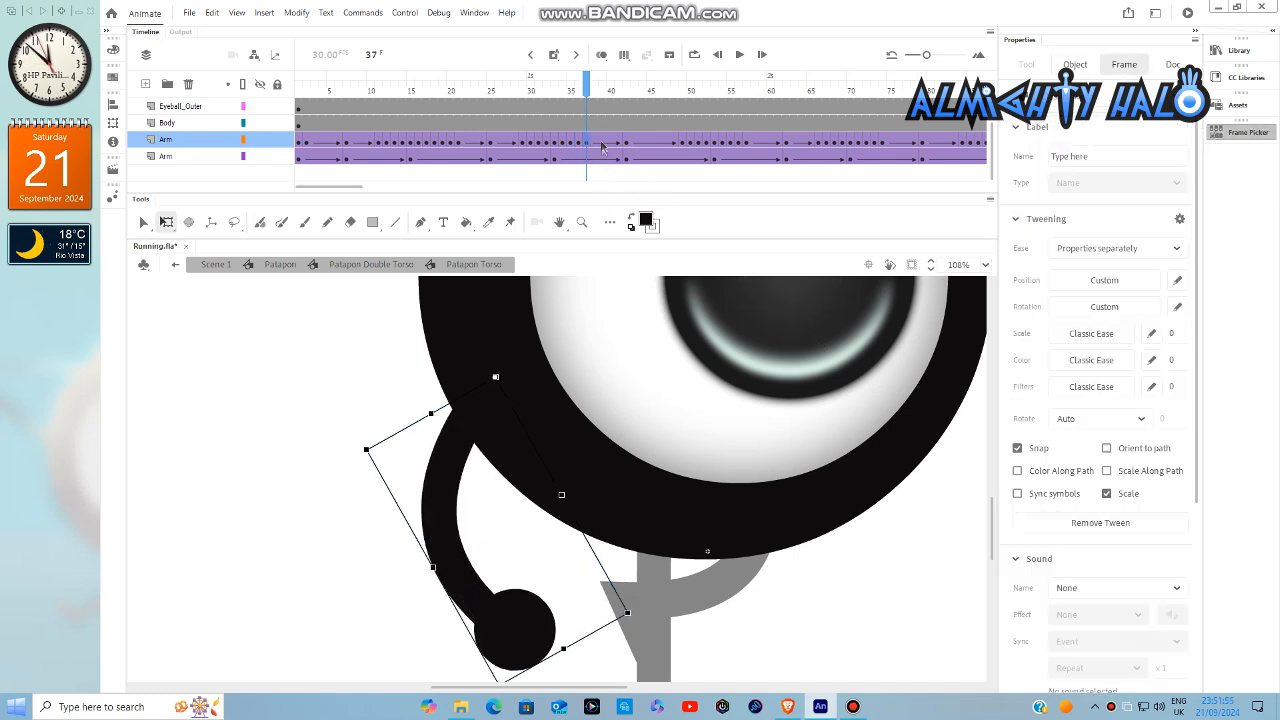
pyautogui.click(650, 232)
pyautogui.click(1252, 136)
pyautogui.click(1082, 220)
pyautogui.click(1032, 213)
pyautogui.rightClick(595, 142)
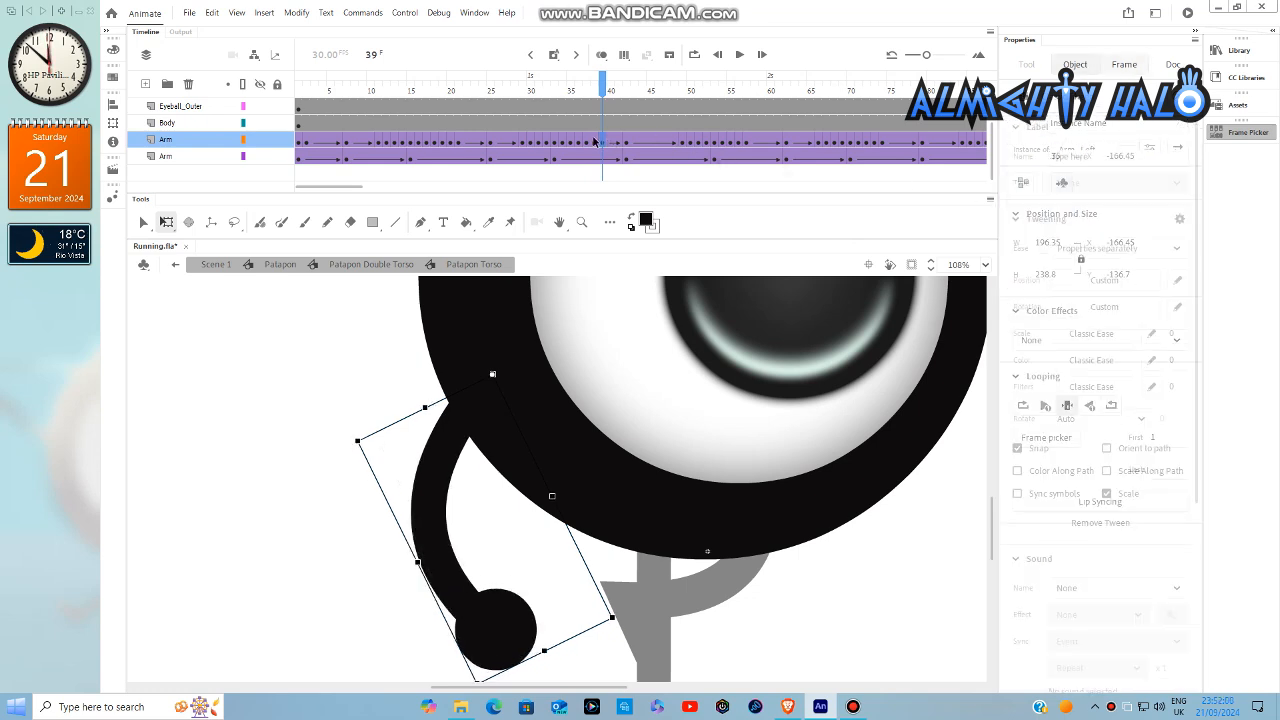
pyautogui.click(645, 232)
pyautogui.click(1255, 140)
pyautogui.click(1037, 600)
# - Assign the left arm's symbol frame 7 at timeline frame 54 and symbol frame 8 at frame 55
pyautogui.click(722, 142)
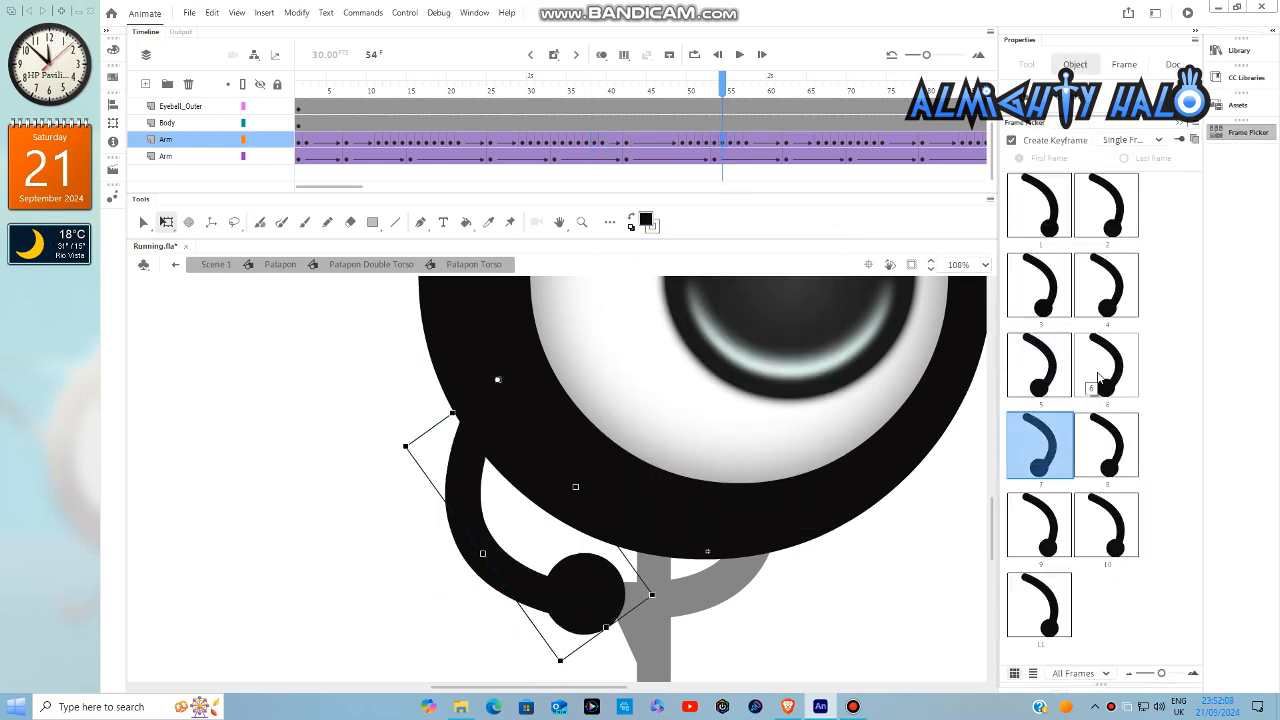
pyautogui.click(730, 146)
pyautogui.click(1240, 135)
pyautogui.click(1101, 446)
# - Assign the left arm's symbol frame 9 at timeline frame 56 and symbol frame 10 at frame 57
pyautogui.click(738, 141)
pyautogui.click(1237, 135)
pyautogui.click(1059, 522)
pyautogui.click(747, 142)
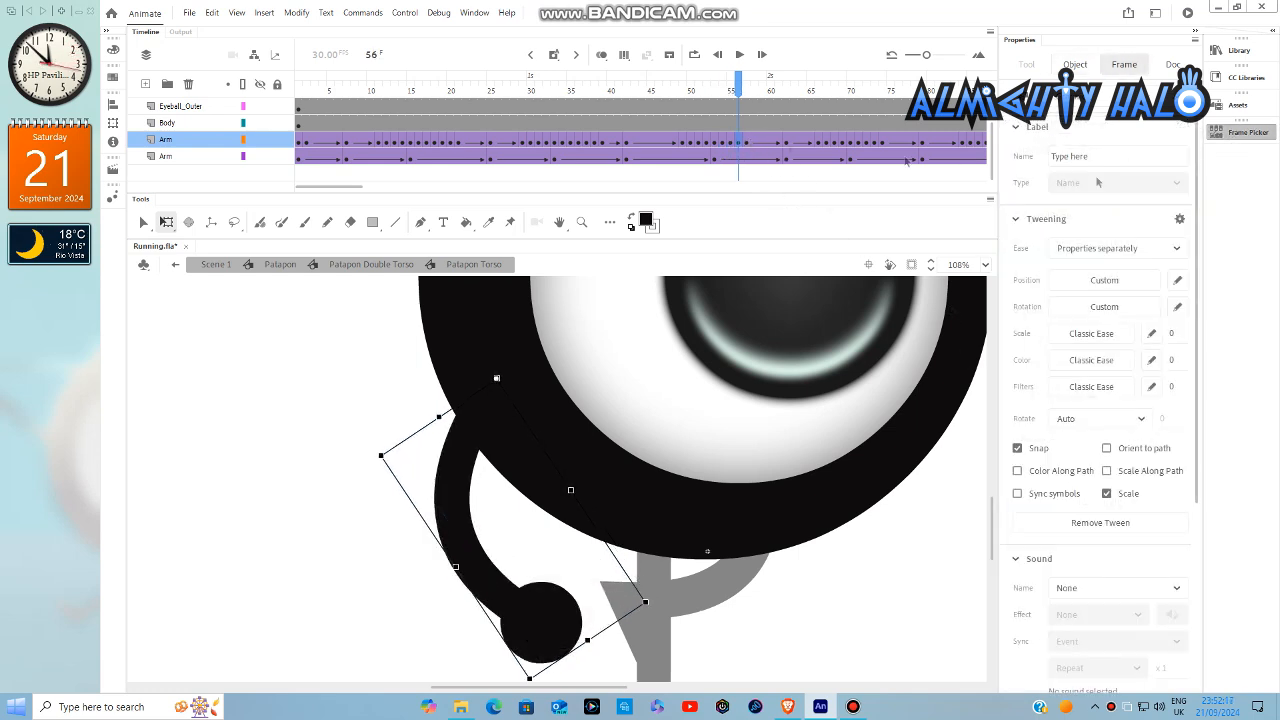
pyautogui.click(1240, 135)
pyautogui.click(1104, 524)
# - Insert left-arm keyframes at frames 58 and 59, showing symbol frames 11 and 1 respectively
pyautogui.click(758, 150)
pyautogui.rightClick(755, 141)
pyautogui.click(795, 248)
pyautogui.click(1255, 135)
pyautogui.click(1037, 606)
pyautogui.rightClick(761, 139)
pyautogui.click(801, 246)
pyautogui.click(1262, 136)
pyautogui.click(1042, 207)
# - Assign the left arm's symbol frame 7 at timeline frame 71 and symbol frame 8 at frame 72
pyautogui.moveTo(355, 187); pyautogui.dragTo(382, 189)
pyautogui.click(594, 146)
pyautogui.click(1258, 137)
pyautogui.click(1063, 464)
pyautogui.click(604, 143)
pyautogui.click(1258, 138)
pyautogui.click(1106, 444)
# - Assign the left arm's symbol frame 9 at timeline frame 73 and symbol frame 10 at frame 74
pyautogui.click(610, 143)
pyautogui.click(1258, 137)
pyautogui.click(1040, 524)
pyautogui.click(620, 143)
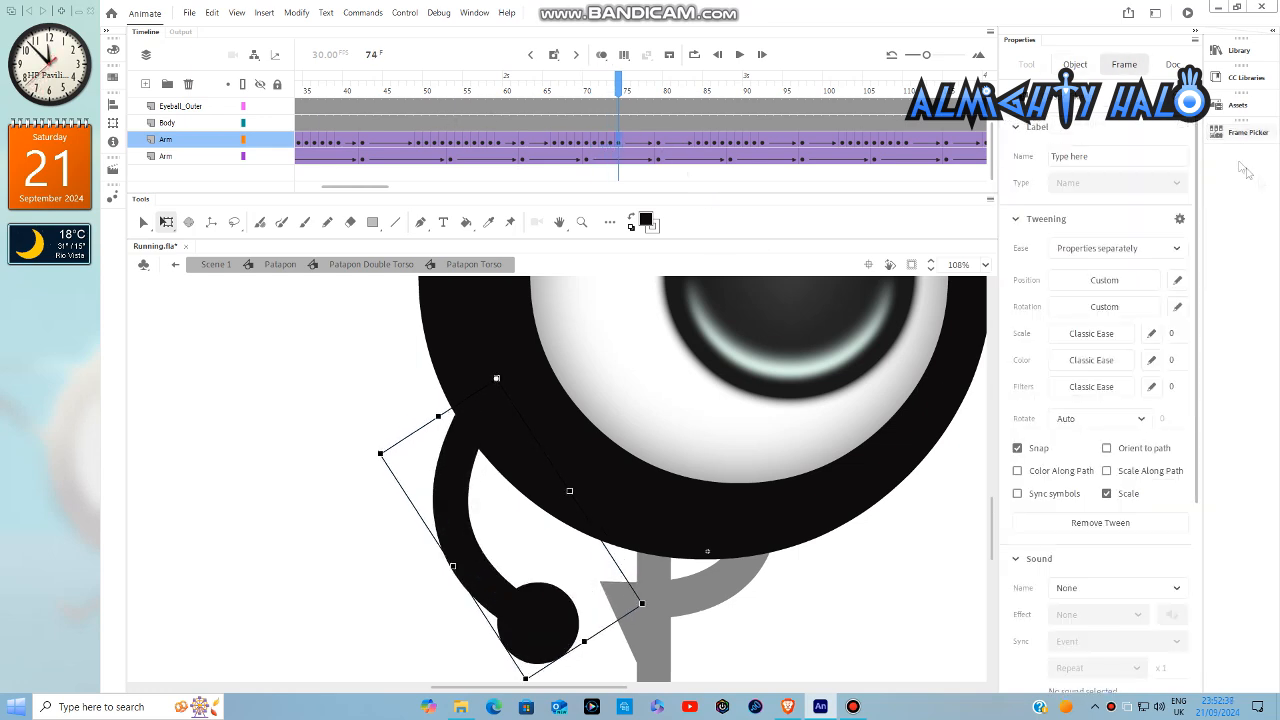
pyautogui.click(1258, 137)
pyautogui.click(1106, 524)
# - Insert left-arm keyframes at frames 75 and 76, showing symbol frames 11 and 1 respectively
pyautogui.click(622, 145)
pyautogui.rightClick(626, 142)
pyautogui.click(688, 246)
pyautogui.click(1251, 138)
pyautogui.click(1040, 604)
pyautogui.rightClick(635, 141)
pyautogui.click(691, 246)
pyautogui.click(1250, 138)
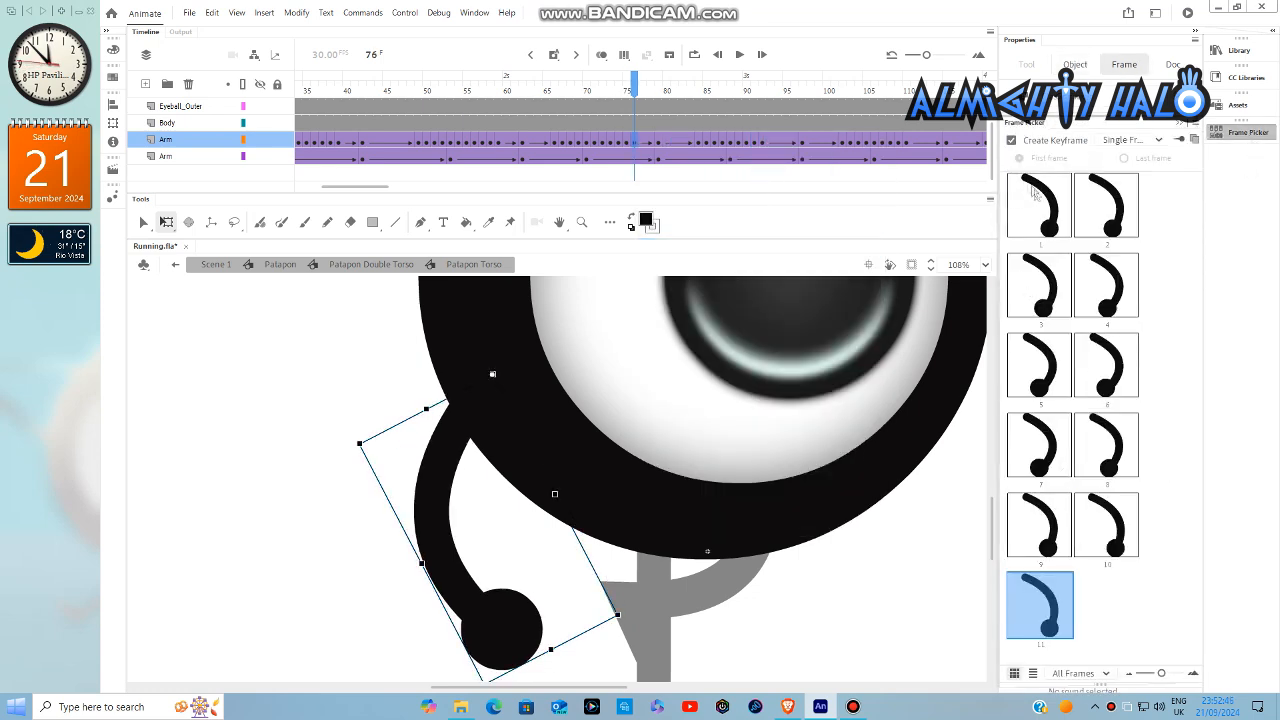
pyautogui.click(1040, 204)
# - Set the left arm's pose at frame 89 with the Frame Picker, and assign symbol frame 8 at frame 90
pyautogui.hscroll(3, 440, 148)
pyautogui.click(443, 143)
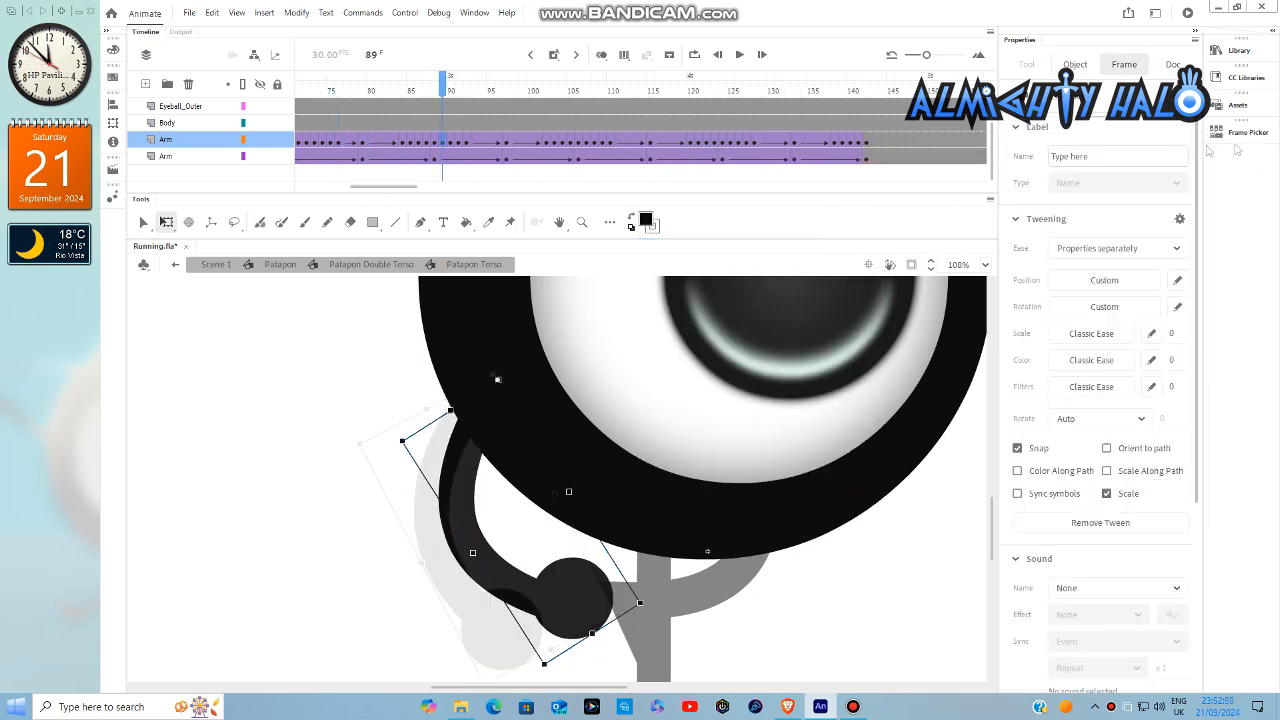
pyautogui.click(1248, 133)
pyautogui.click(451, 142)
pyautogui.click(1247, 133)
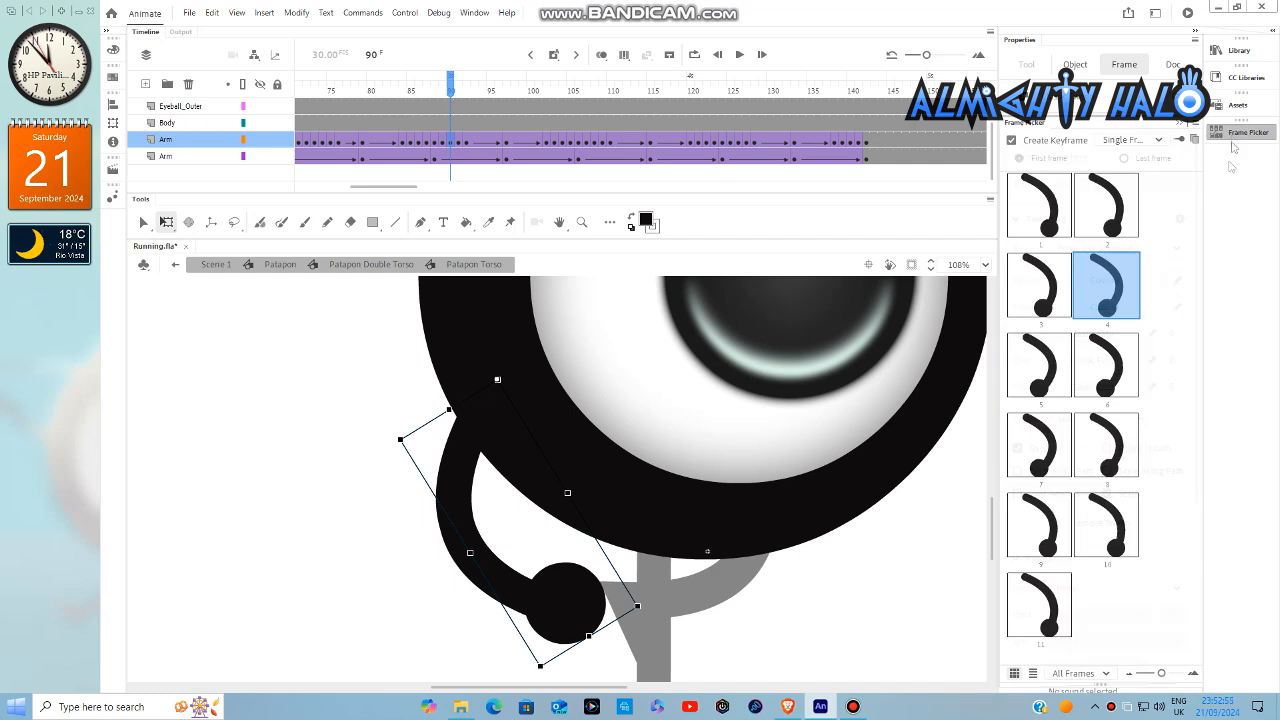
pyautogui.click(1107, 446)
# - Assign the left arm's symbol frame 9 at timeline frame 91 and symbol frame 10 at frame 92
pyautogui.click(458, 143)
pyautogui.click(1247, 133)
pyautogui.click(1045, 527)
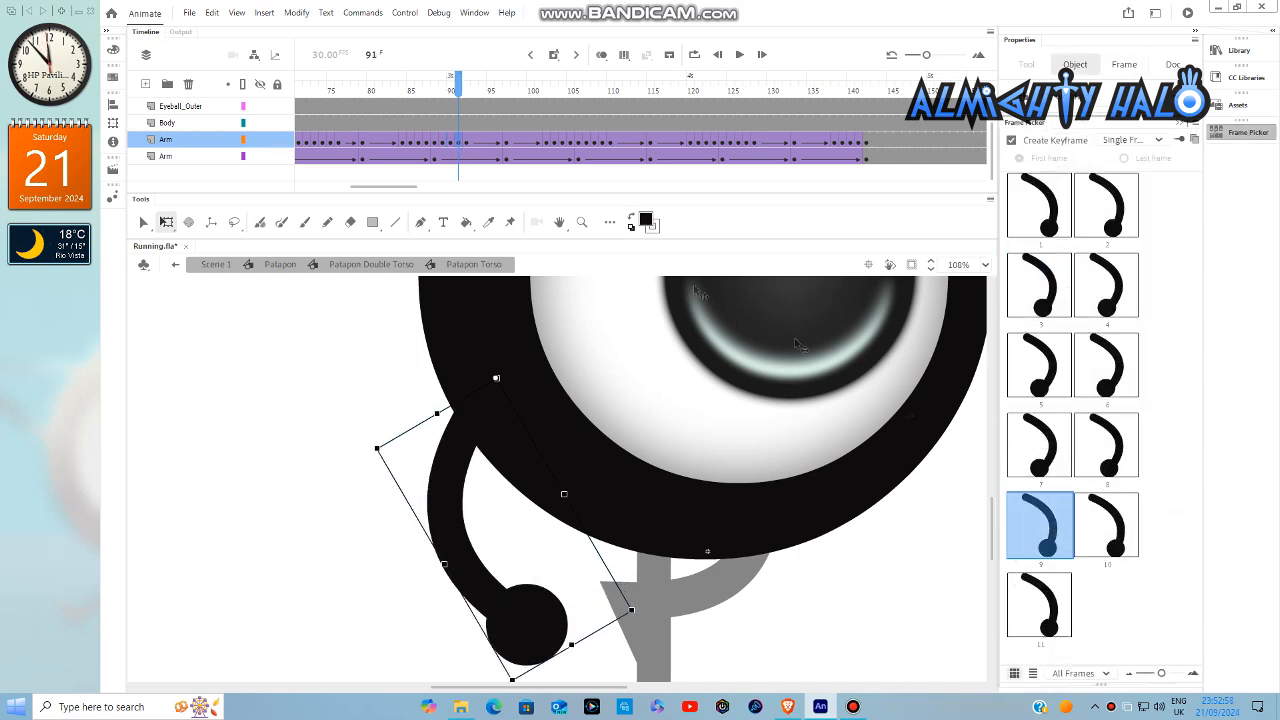
pyautogui.click(466, 143)
pyautogui.click(1247, 133)
pyautogui.click(1107, 525)
# - Insert left-arm keyframes at frames 93 and 94, showing symbol frames 11 and 1 respectively
pyautogui.click(474, 143)
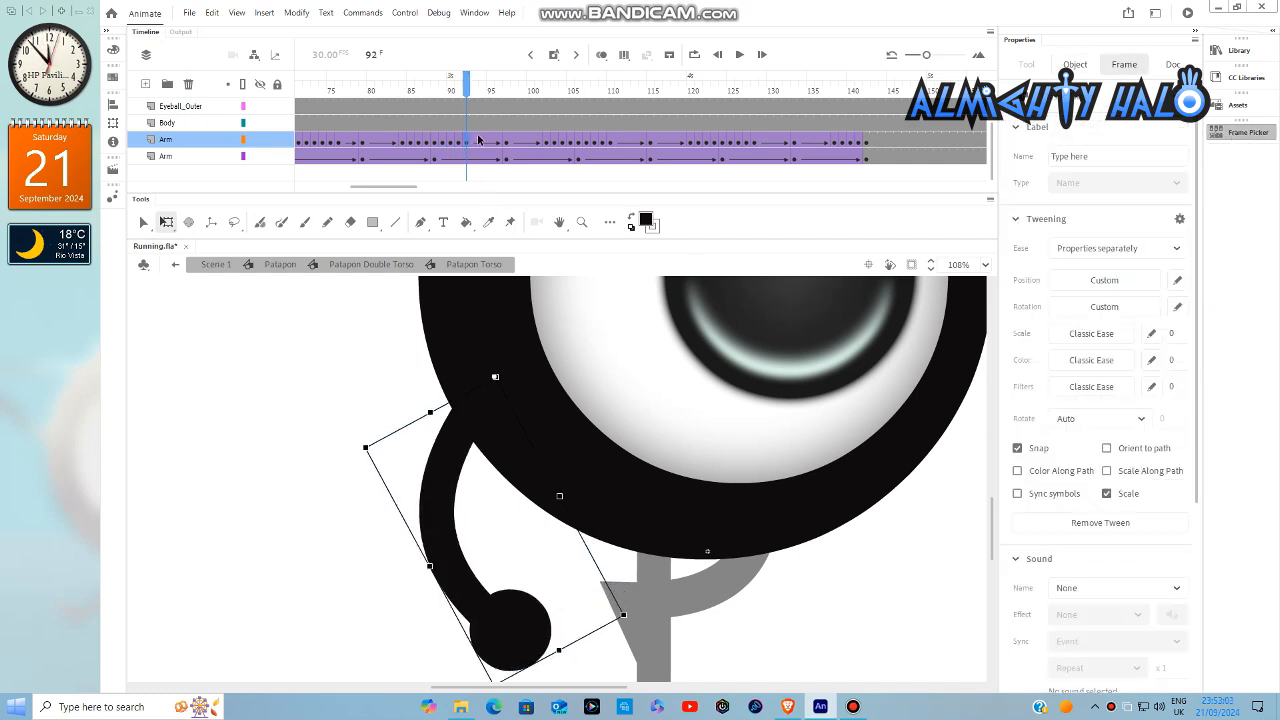
pyautogui.click(1247, 133)
pyautogui.rightClick(478, 143)
pyautogui.click(530, 249)
pyautogui.click(1247, 133)
pyautogui.click(1040, 615)
pyautogui.rightClick(483, 143)
pyautogui.click(546, 249)
pyautogui.click(1247, 133)
pyautogui.click(1040, 207)
# - Set the left arm's poses at frames 107 and 108 with the Frame Picker
pyautogui.click(587, 143)
pyautogui.click(1247, 133)
pyautogui.click(1106, 285)
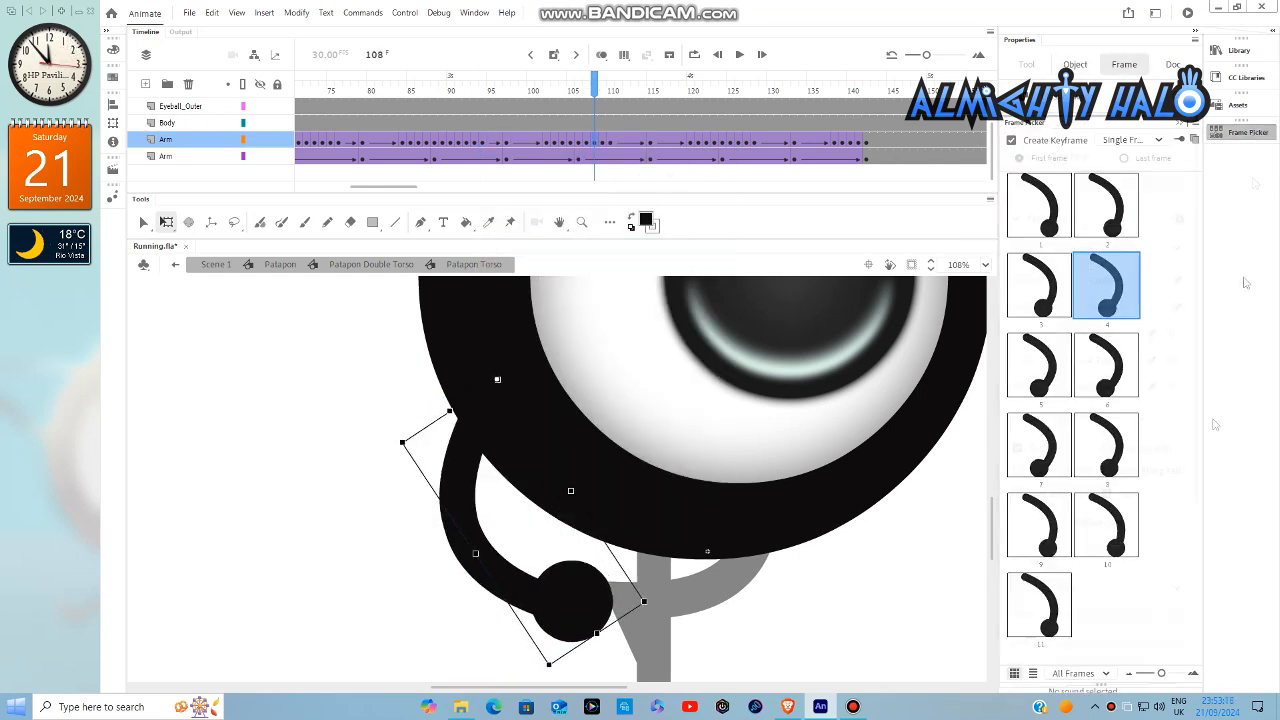
pyautogui.click(598, 143)
# - Assign the left arm's symbol frame 9 at timeline frame 109 and symbol frame 10 at frame 110
pyautogui.click(600, 143)
pyautogui.click(1247, 133)
pyautogui.click(1040, 525)
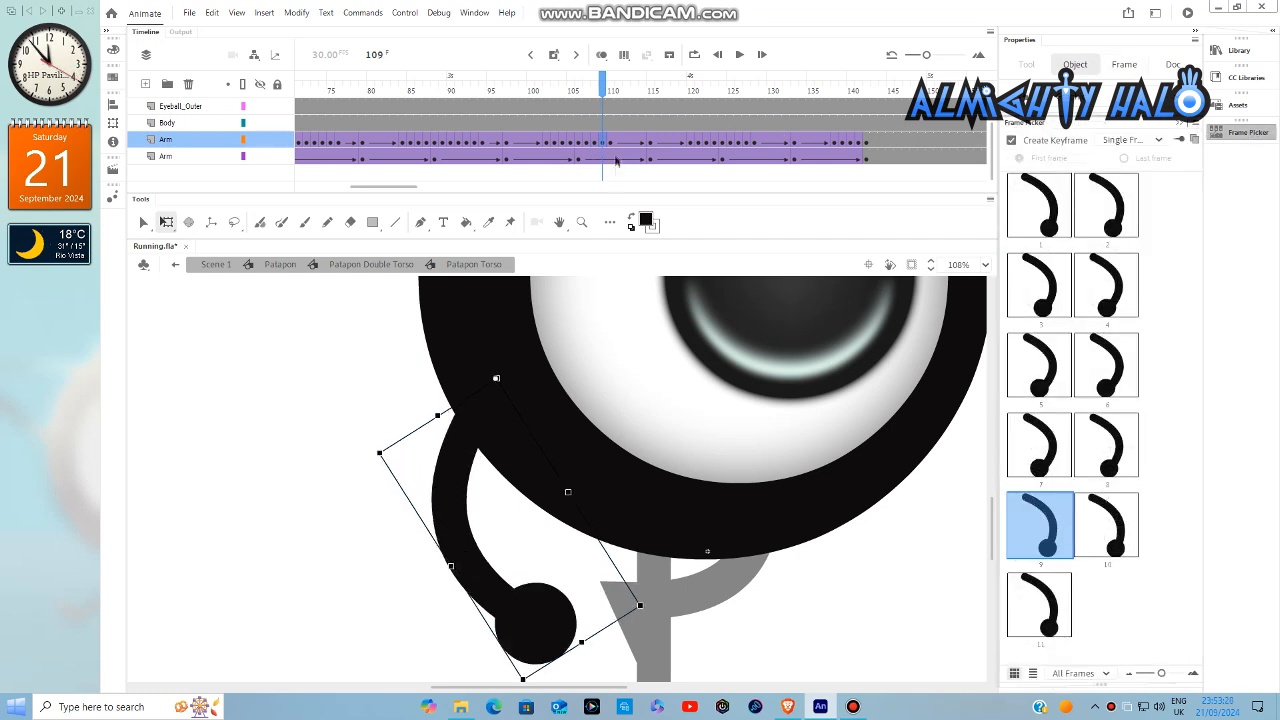
pyautogui.click(611, 144)
pyautogui.click(1247, 133)
pyautogui.click(1106, 525)
# - Insert left-arm keyframes at frames 111 and 112, showing symbol frames 11 and 1 respectively
pyautogui.rightClick(619, 140)
pyautogui.click(660, 246)
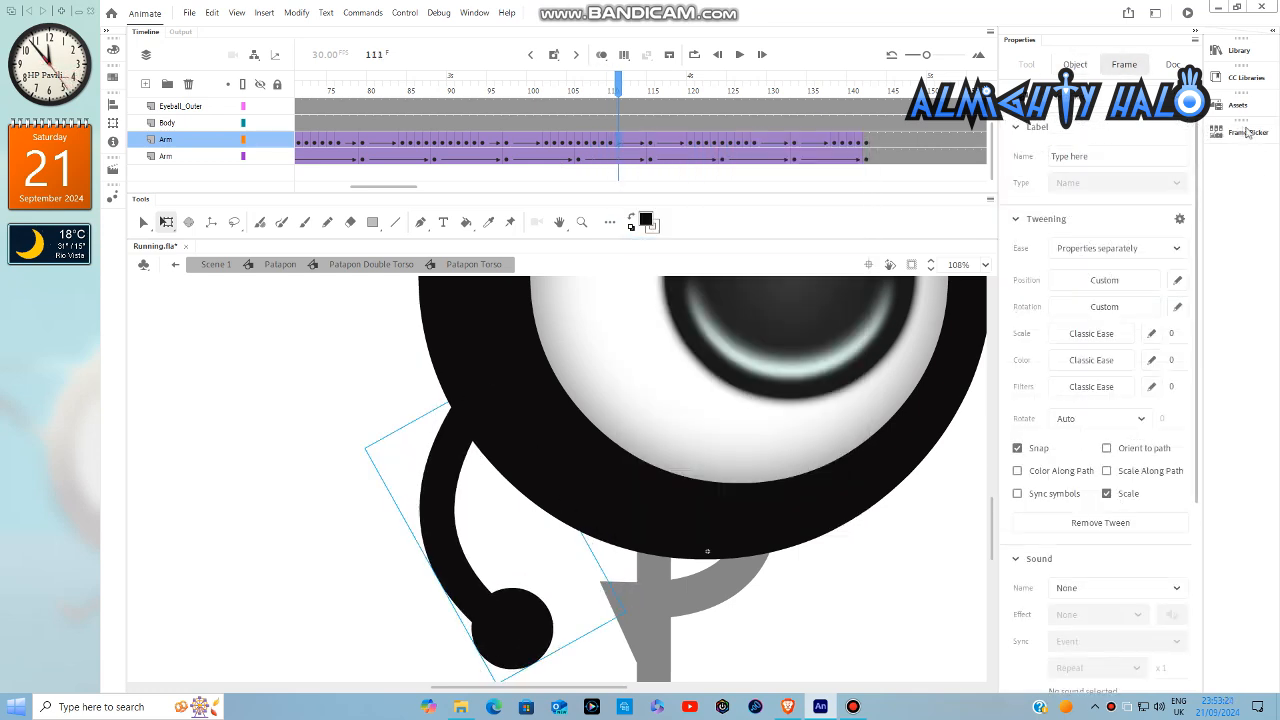
pyautogui.click(1247, 133)
pyautogui.click(1040, 605)
pyautogui.rightClick(626, 141)
pyautogui.click(667, 247)
pyautogui.click(1247, 133)
pyautogui.click(1060, 213)
# - Assign the left arm's symbol frame 7 at timeline frame 125 and symbol frame 8 at frame 126
pyautogui.click(731, 143)
pyautogui.click(1247, 133)
pyautogui.click(1056, 471)
pyautogui.click(738, 143)
pyautogui.click(1247, 133)
pyautogui.click(1095, 430)
# - Assign the left arm's symbol frame 9 at timeline frame 127 and symbol frame 10 at frame 128
pyautogui.click(747, 142)
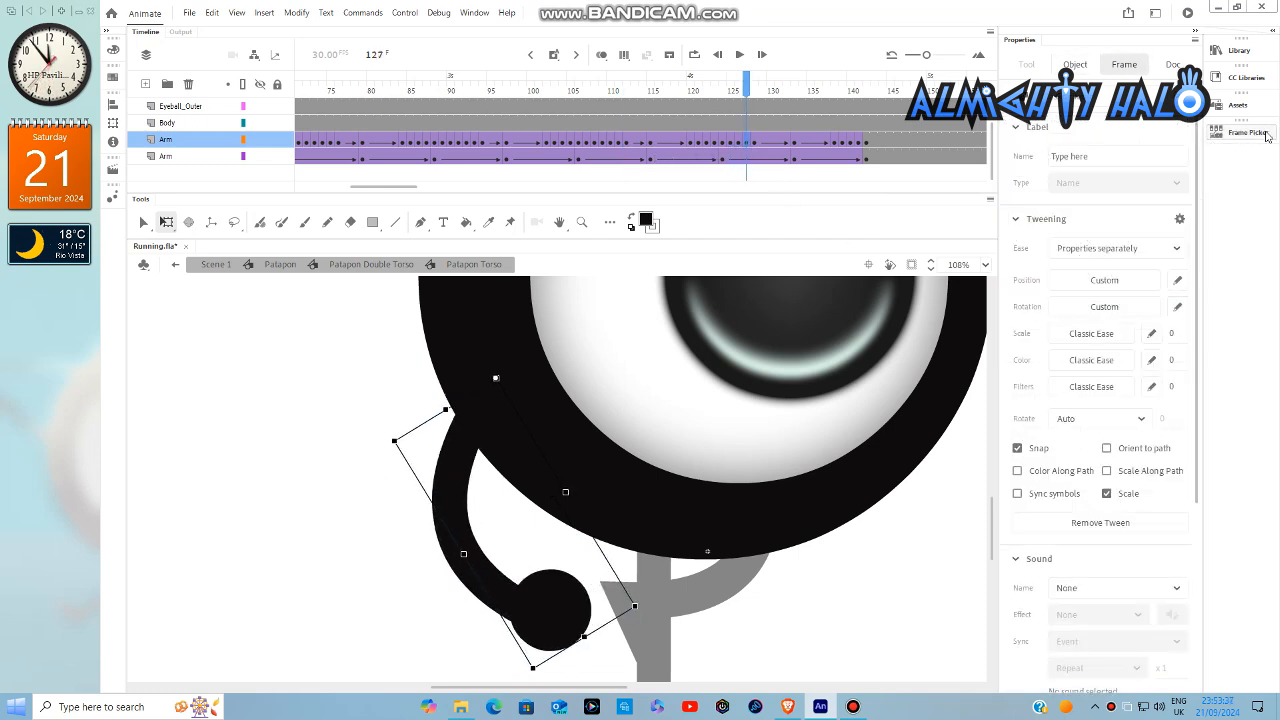
pyautogui.click(1247, 133)
pyautogui.click(1042, 523)
pyautogui.click(755, 143)
pyautogui.click(1247, 133)
pyautogui.click(1121, 533)
# - Insert left-arm keyframes at frames 129 and 130, showing symbol frames 11 and 1 respectively
pyautogui.rightClick(762, 142)
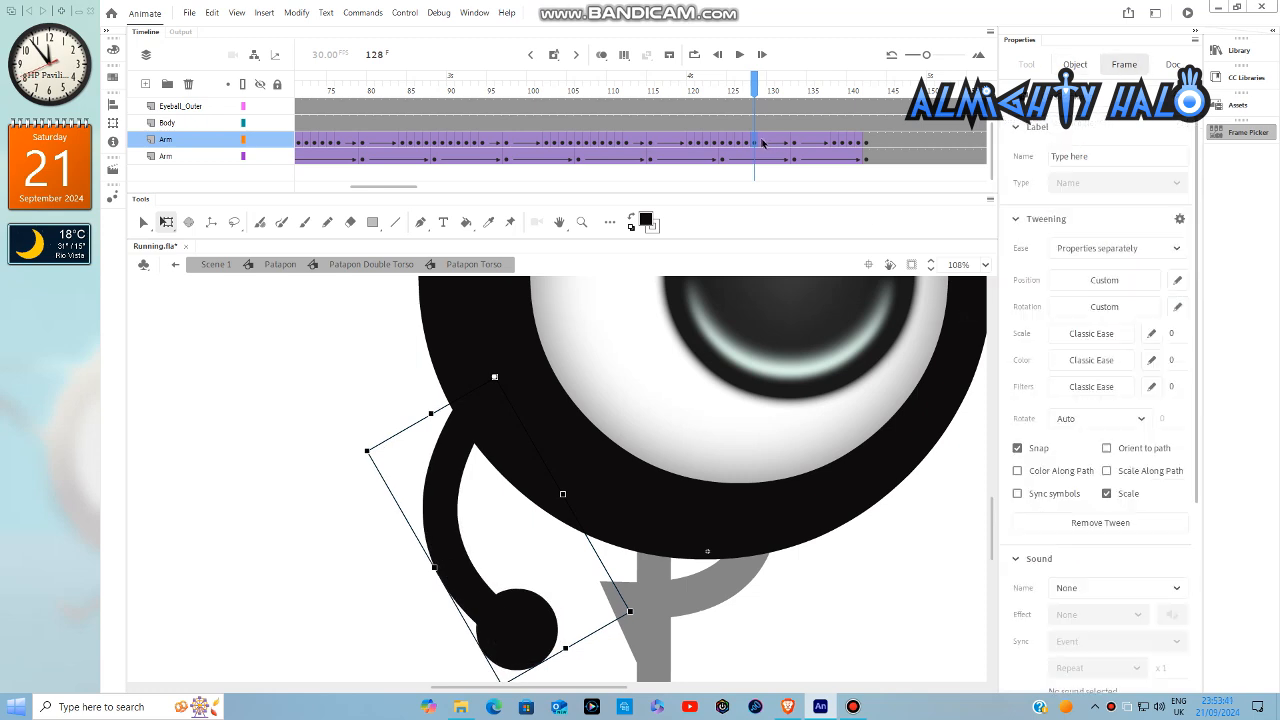
pyautogui.click(803, 246)
pyautogui.click(1243, 134)
pyautogui.click(1040, 605)
pyautogui.rightClick(772, 142)
pyautogui.click(812, 246)
pyautogui.click(1247, 133)
pyautogui.click(1040, 205)
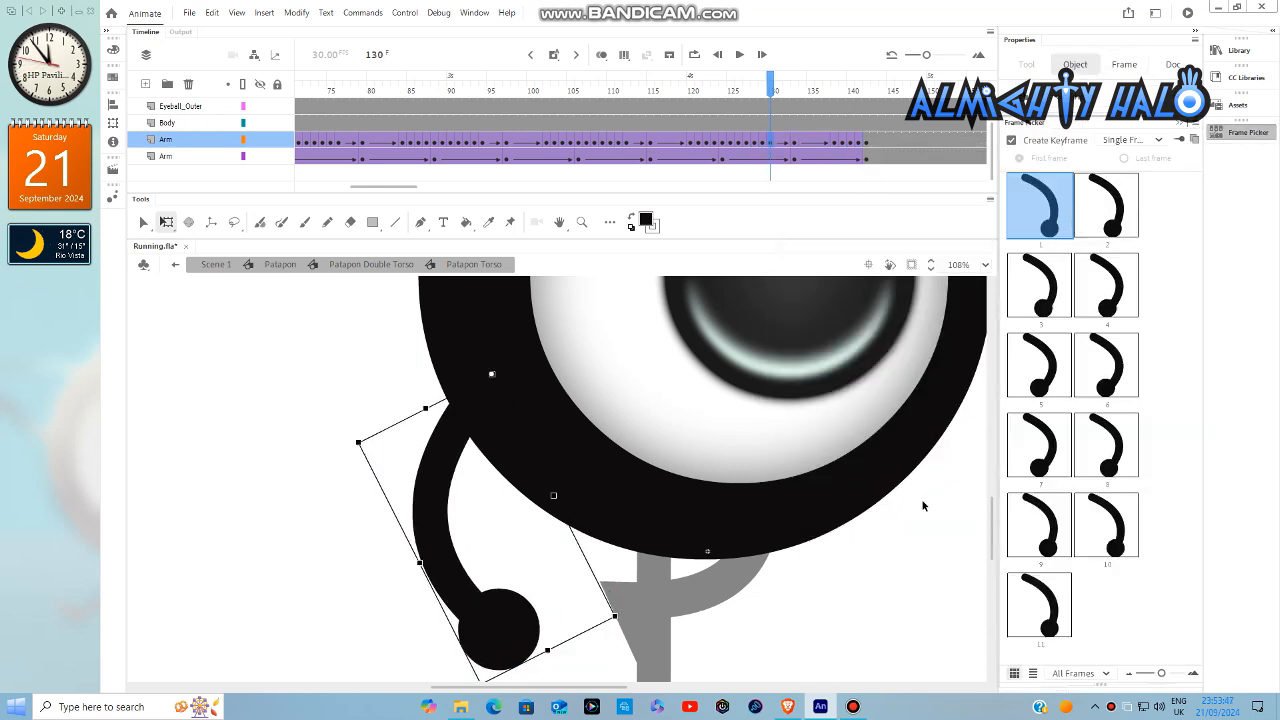
# - Insert keyframes at frames 8 and 16 on the Eyeball_Outer layer, and select the one at frame 8
pyautogui.click(916, 540)
pyautogui.hotkey('ctrl', '2')
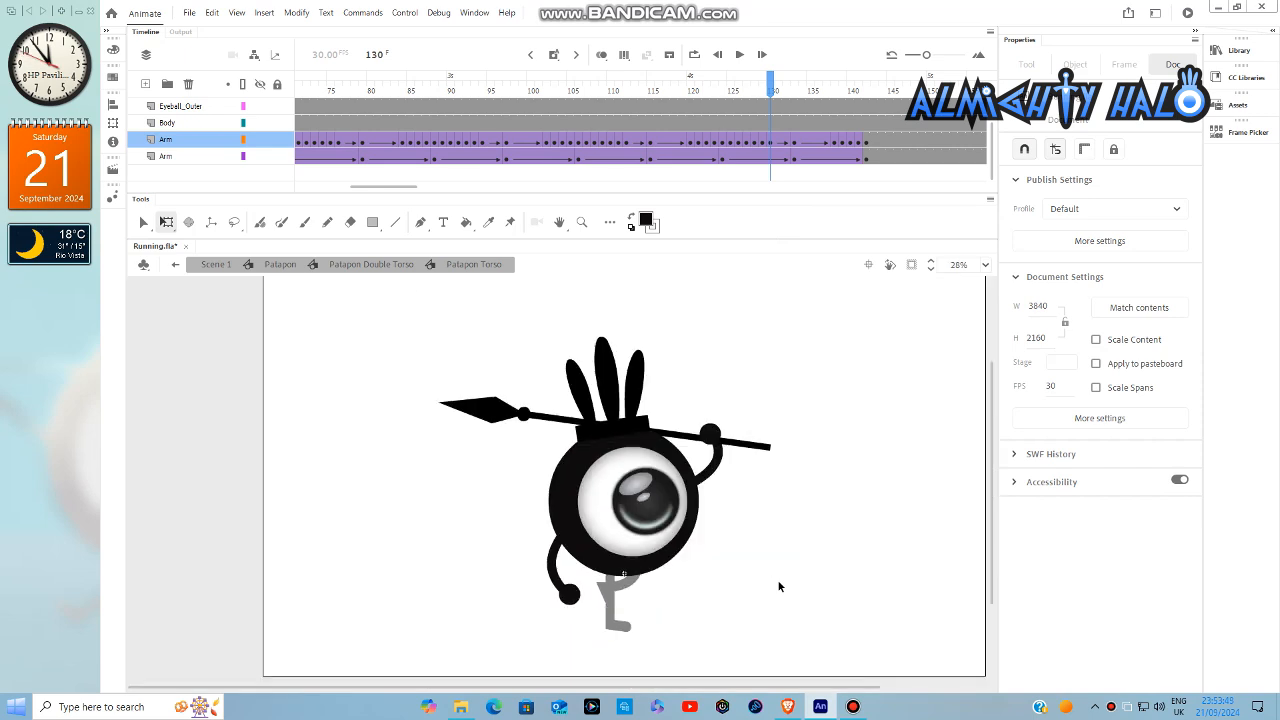
pyautogui.moveTo(398, 189); pyautogui.dragTo(311, 189)
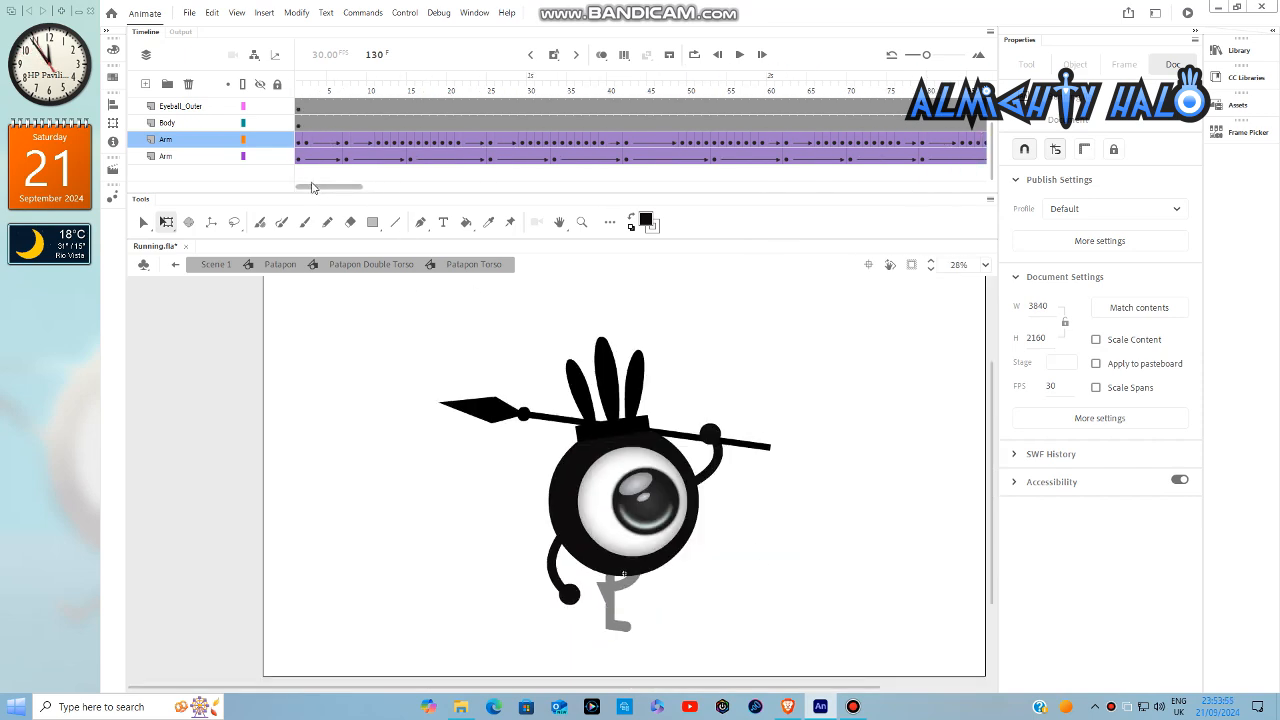
pyautogui.moveTo(308, 92); pyautogui.dragTo(349, 106)
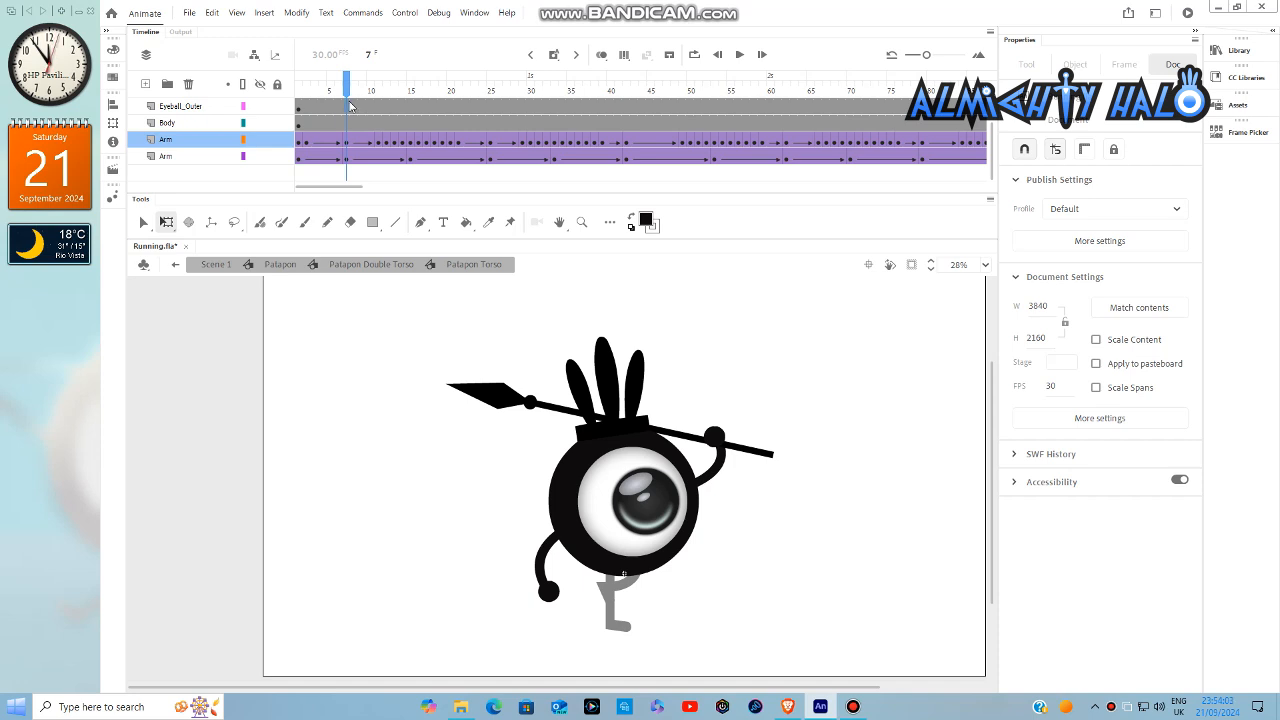
pyautogui.click(349, 106)
pyautogui.rightClick(358, 108)
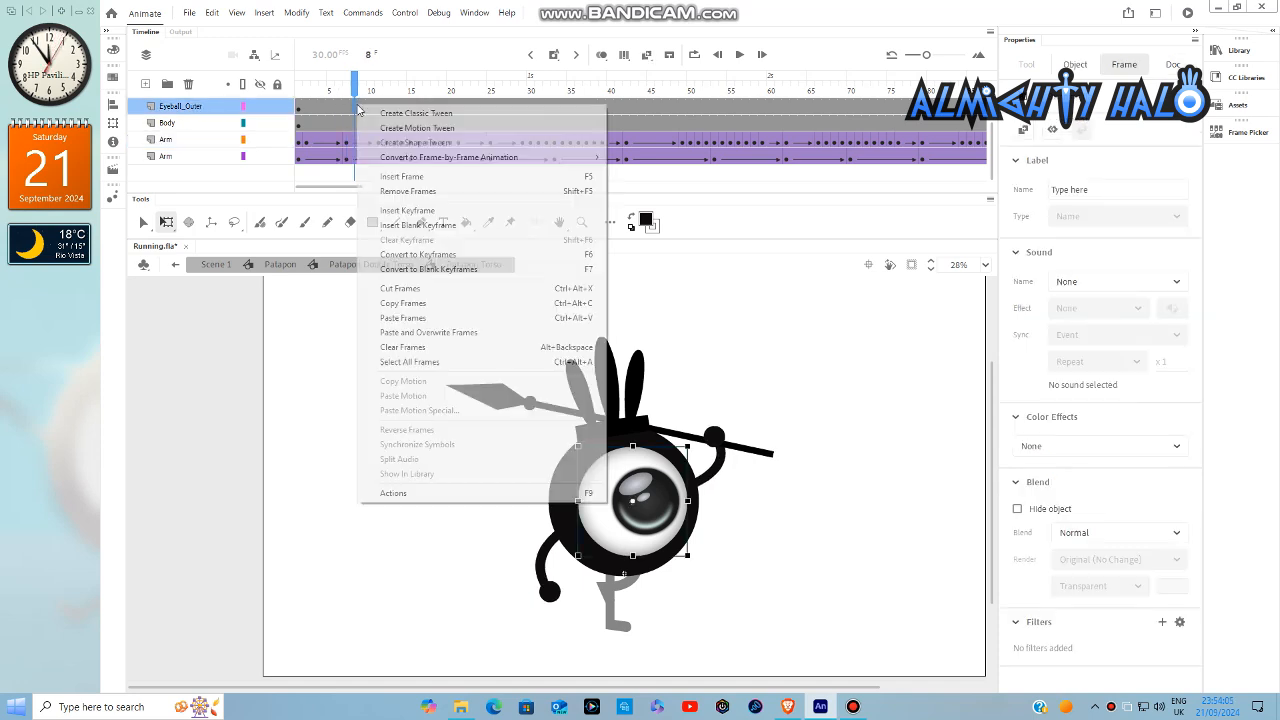
pyautogui.click(400, 211)
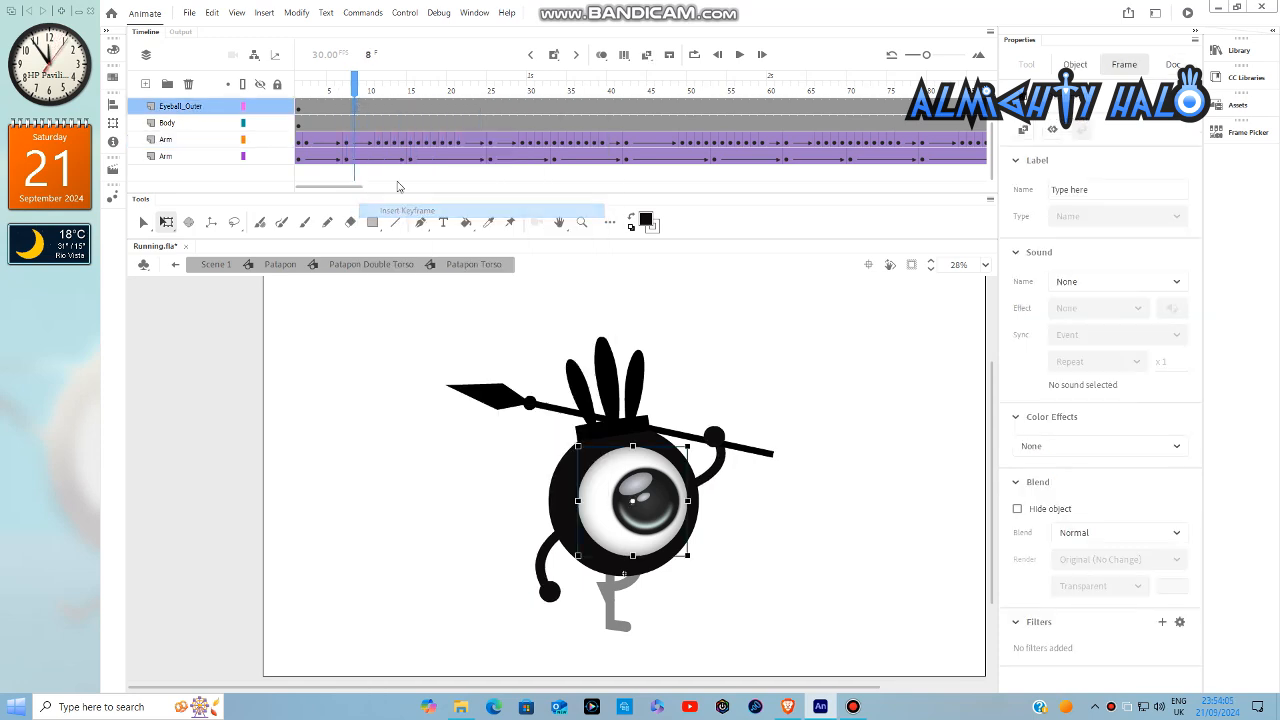
pyautogui.click(418, 108)
pyautogui.rightClick(418, 108)
pyautogui.click(445, 214)
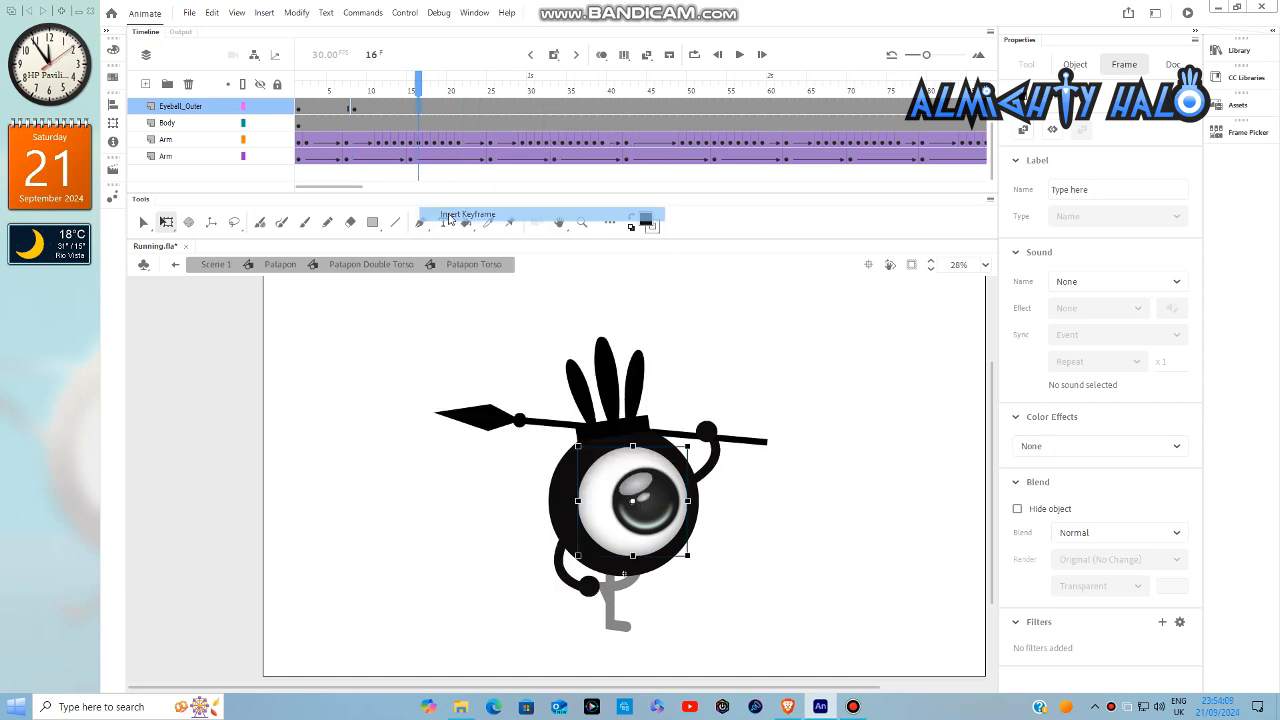
pyautogui.click(356, 108)
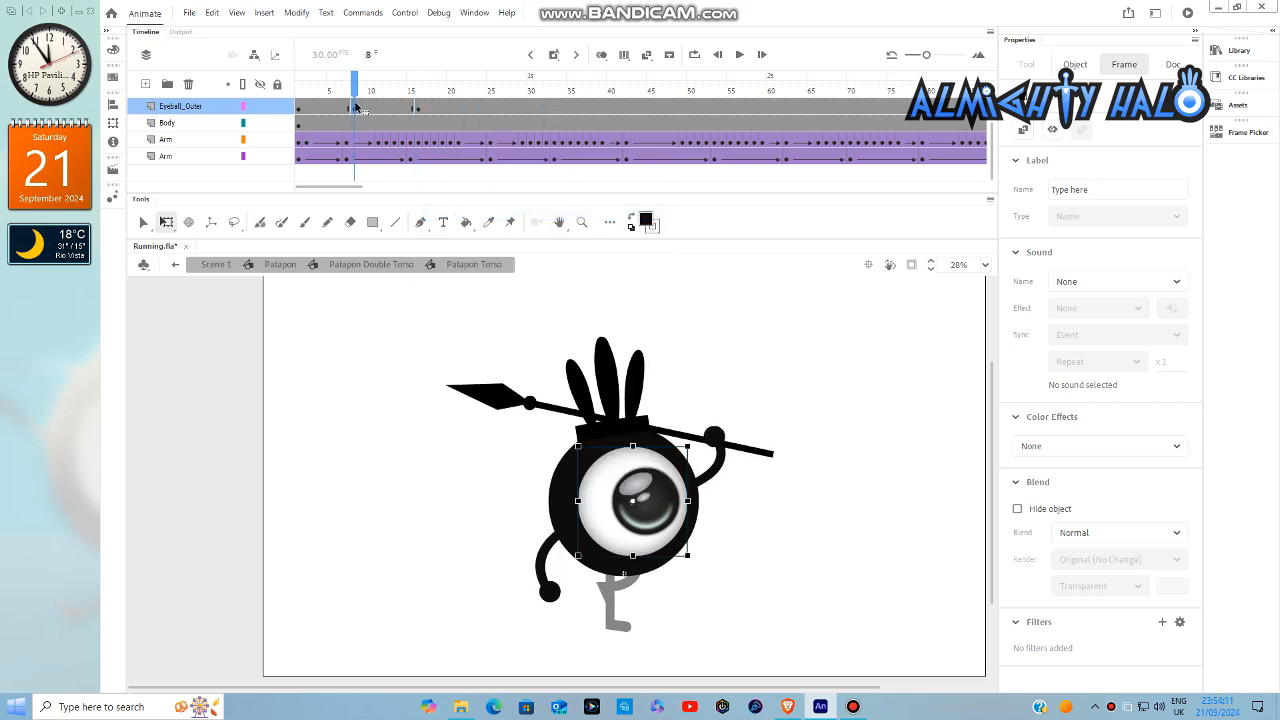
pyautogui.press('Right')
pyautogui.press('Right')
pyautogui.press('Right')
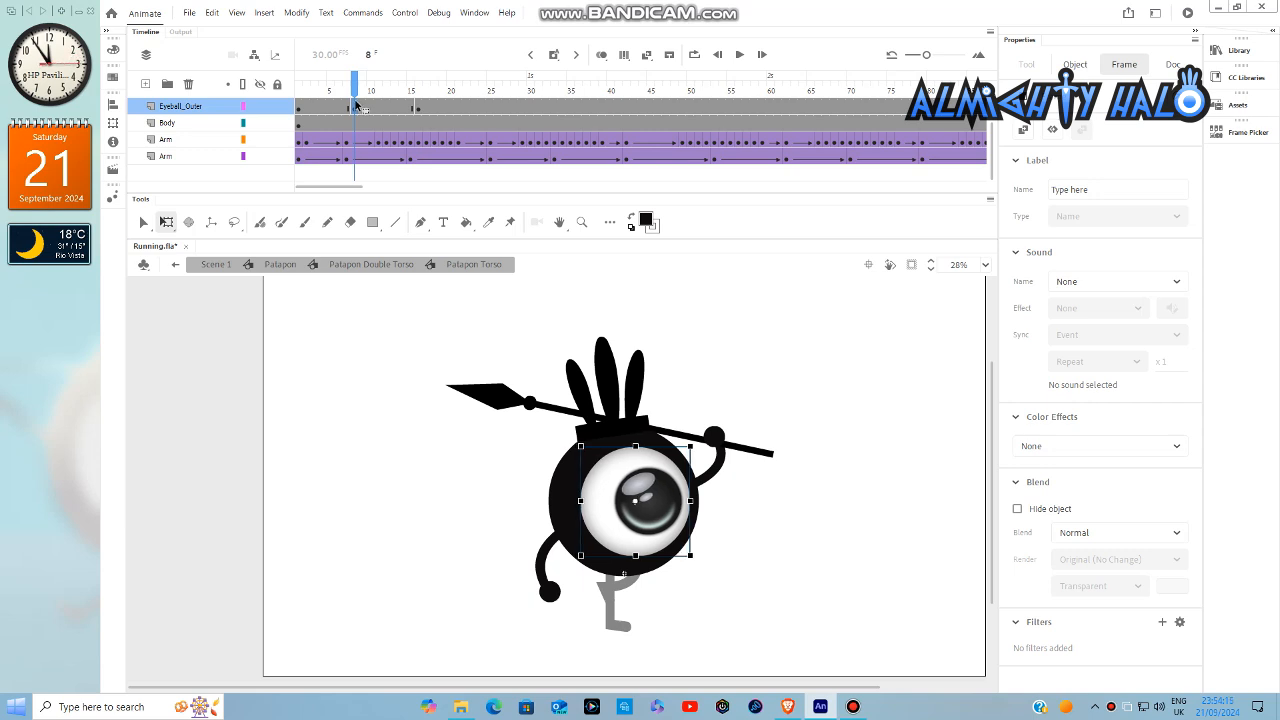
pyautogui.press('Left')
pyautogui.press('Left')
pyautogui.press('Left')
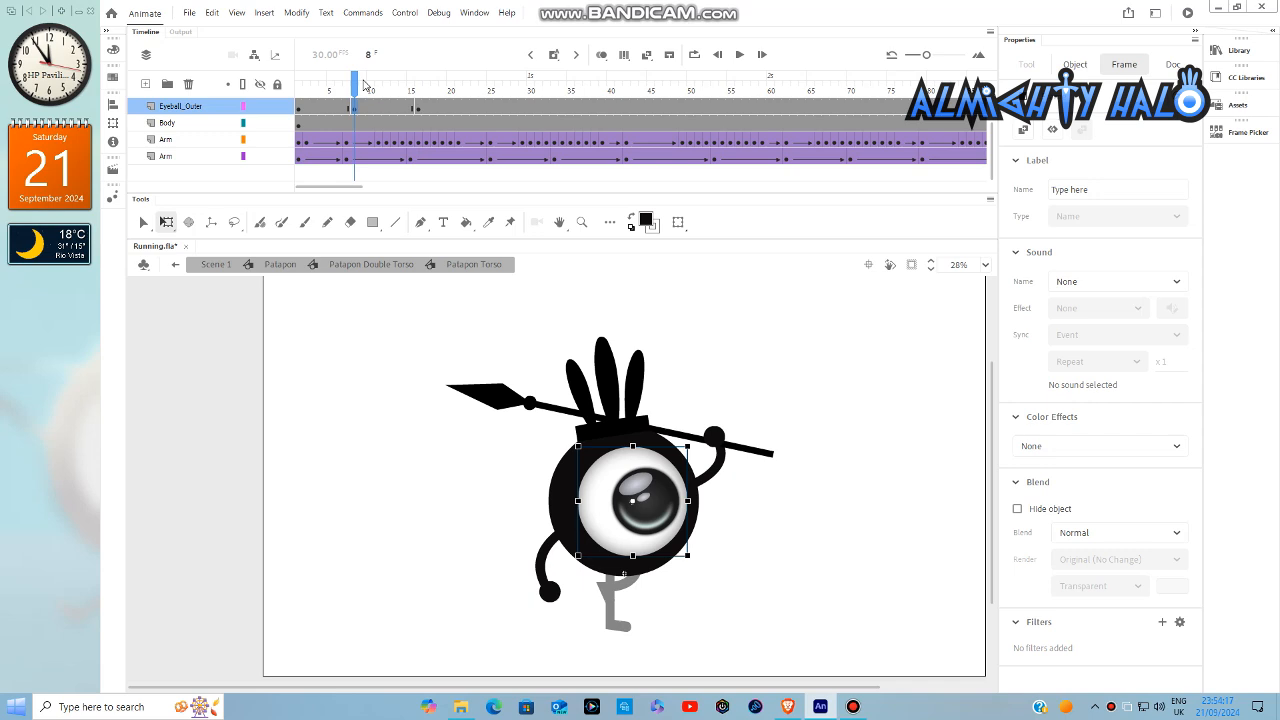
# - Nudge the outer eyeball slightly left at frame 8 and slightly right at frame 16
pyautogui.press('Left')
pyautogui.press('Left')
pyautogui.press('Left')
pyautogui.press('Left')
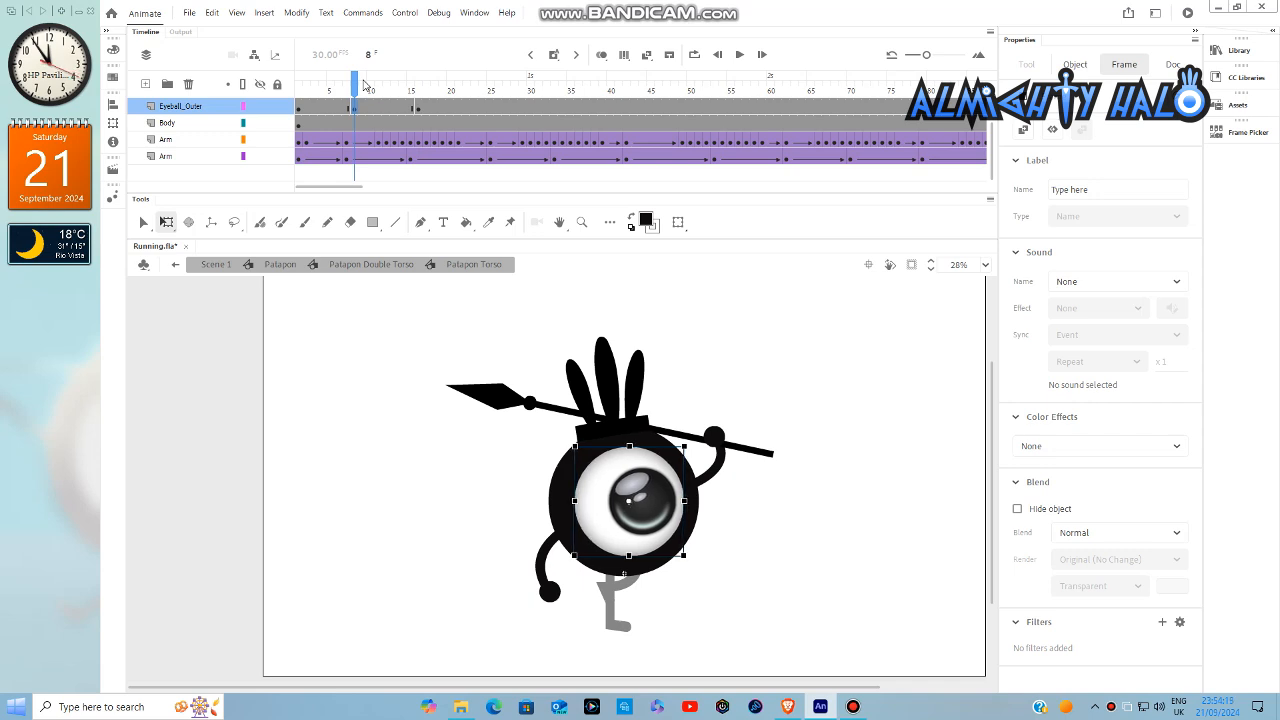
pyautogui.click(418, 109)
pyautogui.press('Right')
pyautogui.press('Right')
pyautogui.press('Right')
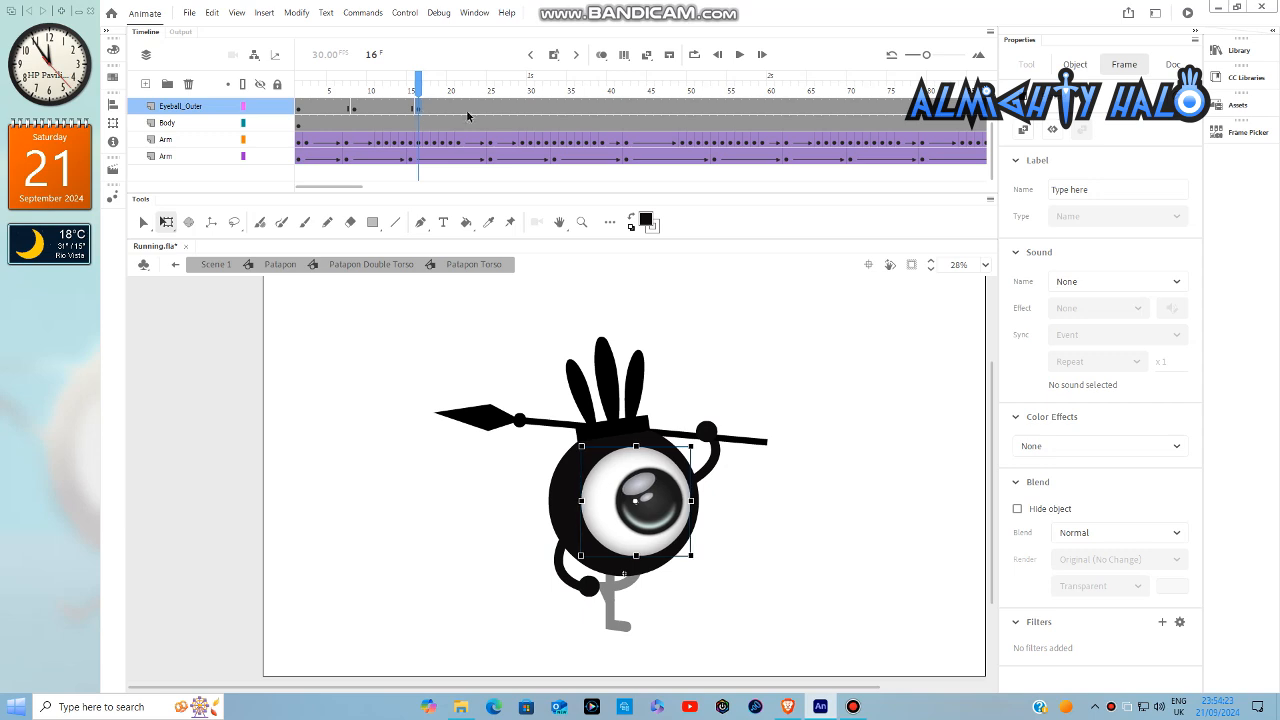
# - Insert a keyframe at frame 26 on the Eyeball_Outer layer
pyautogui.click(495, 110)
pyautogui.rightClick(495, 110)
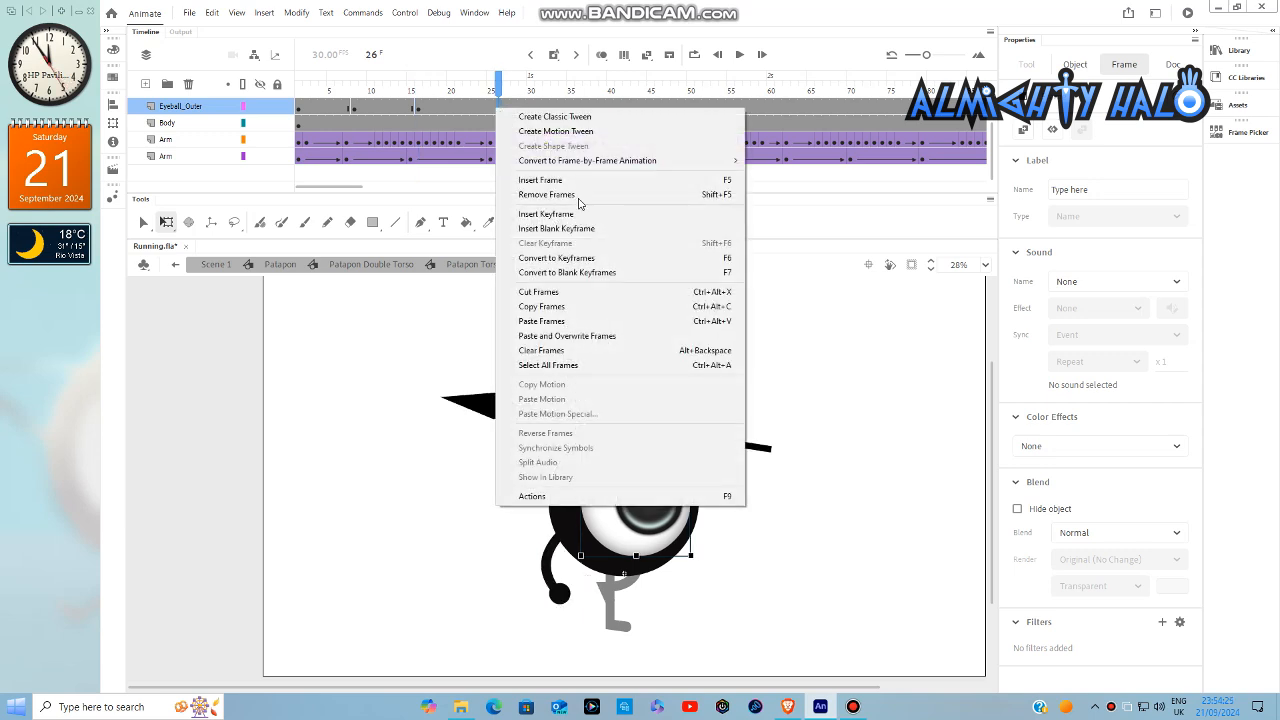
pyautogui.click(585, 213)
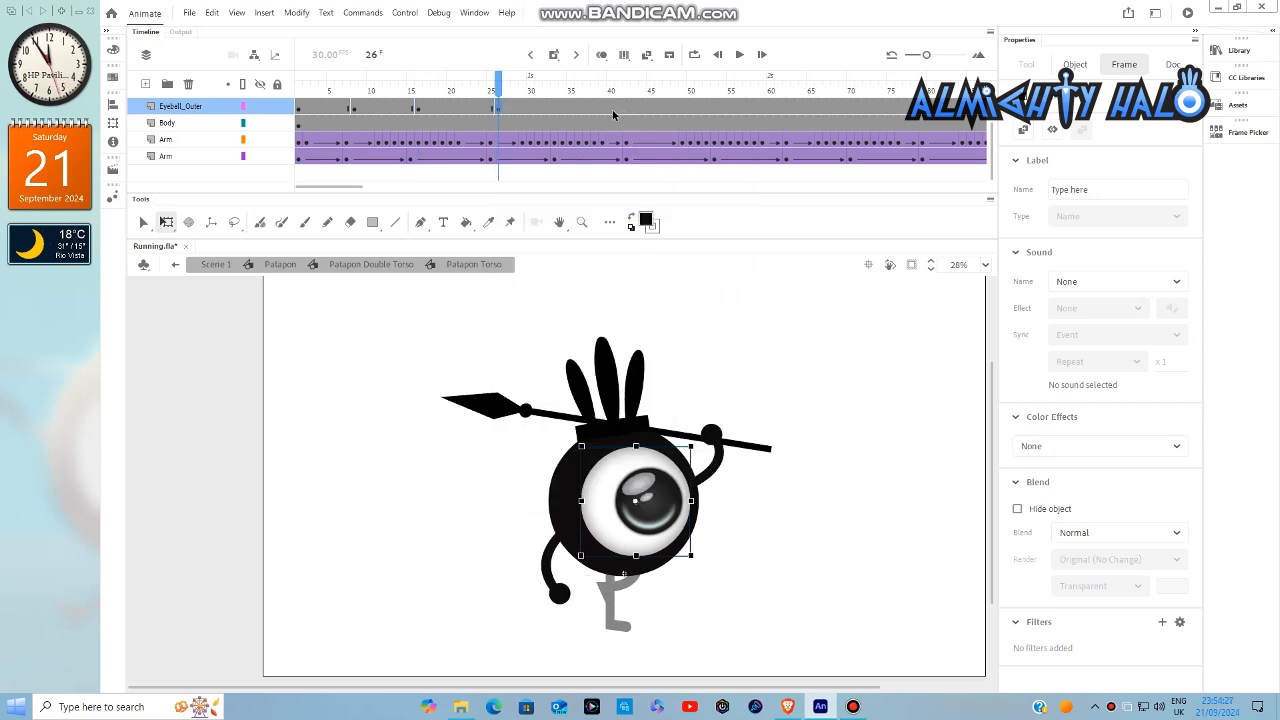
# - Insert keyframes at frames 34, 43 and 55 on the Eyeball_Outer layer
pyautogui.rightClick(561, 105)
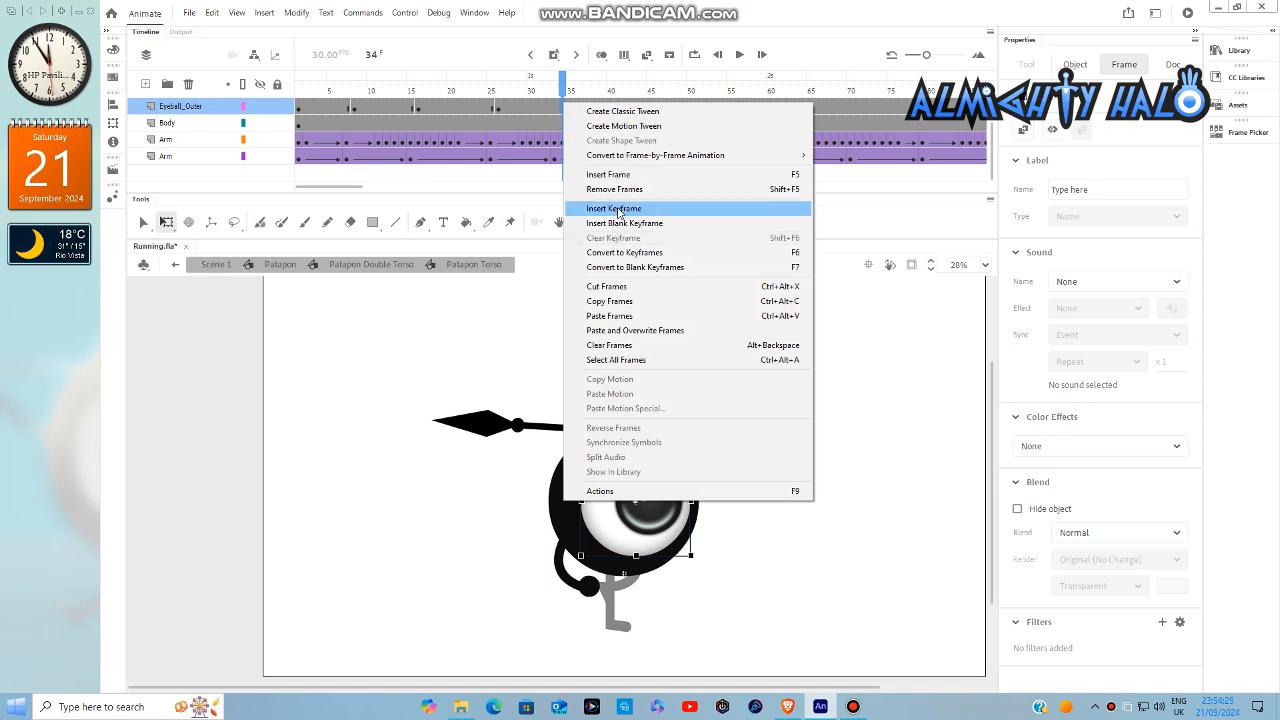
pyautogui.click(618, 210)
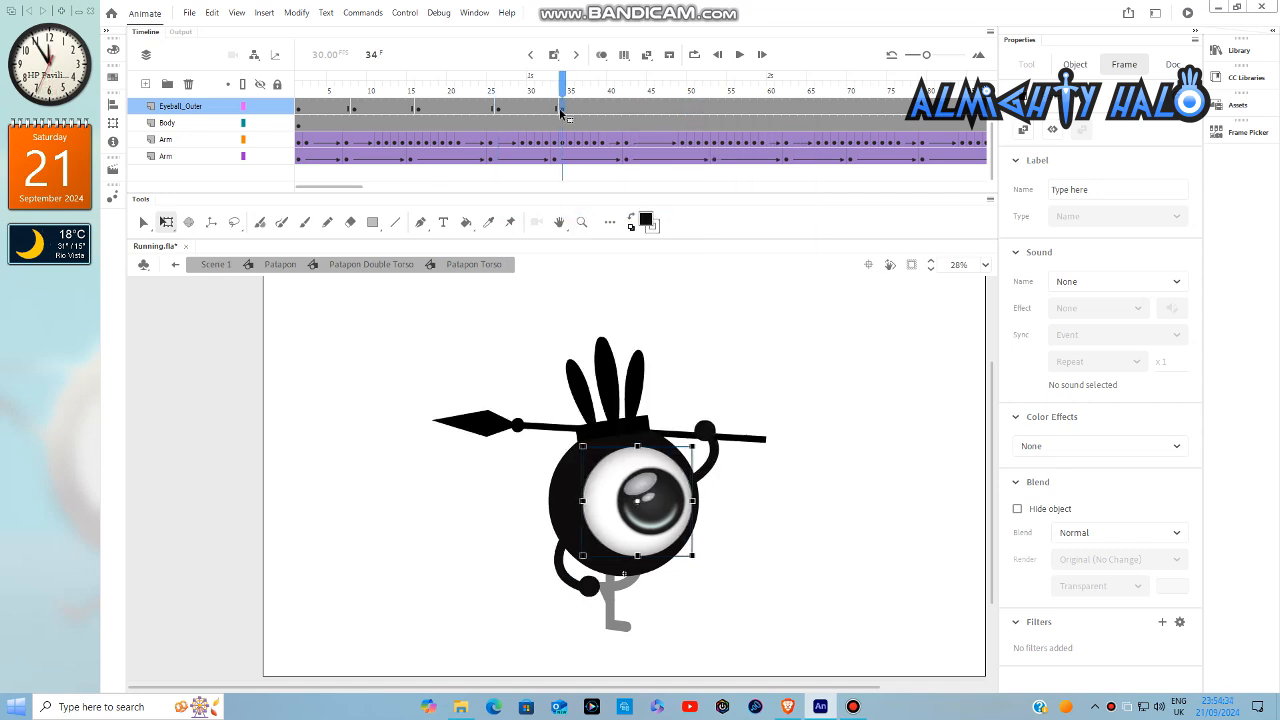
pyautogui.rightClick(632, 106)
pyautogui.click(662, 196)
pyautogui.rightClick(731, 107)
pyautogui.click(778, 212)
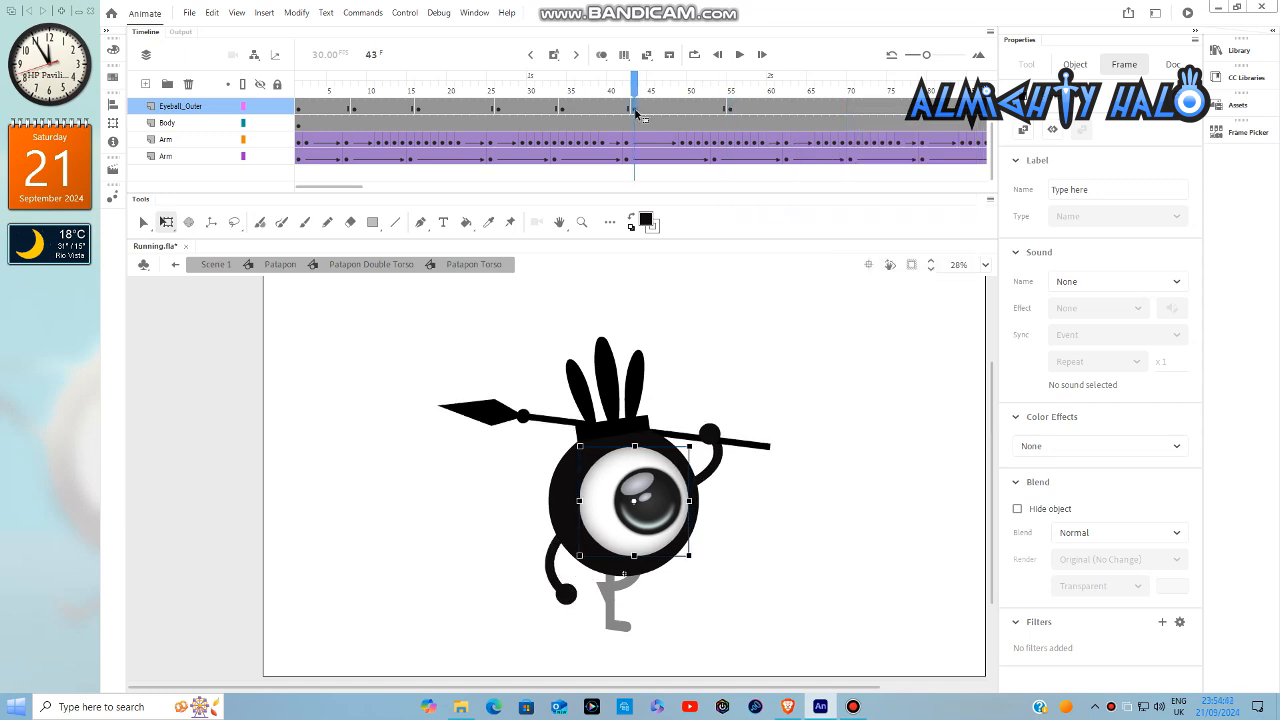
# - Insert keyframes at frames 64 and 71 on the Eyeball_Outer layer, and select the one at frame 71
pyautogui.click(797, 112)
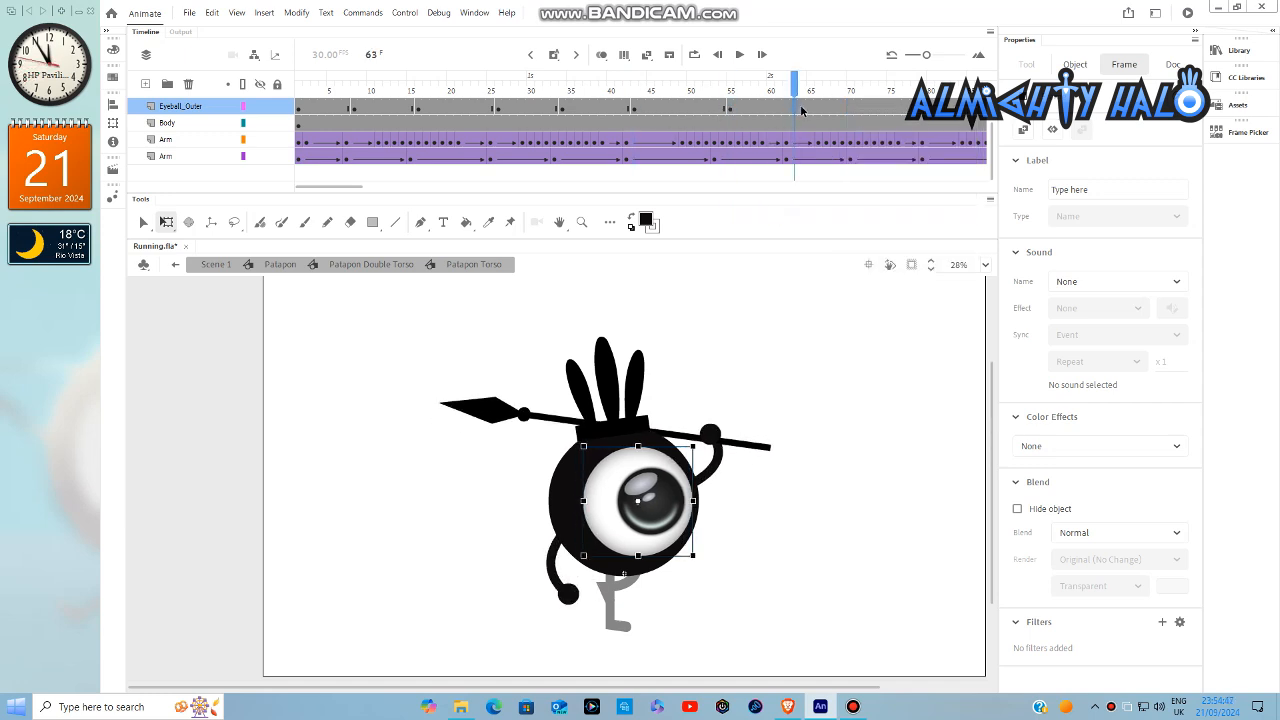
pyautogui.click(802, 111)
pyautogui.rightClick(802, 111)
pyautogui.click(852, 214)
pyautogui.rightClick(862, 112)
pyautogui.click(908, 212)
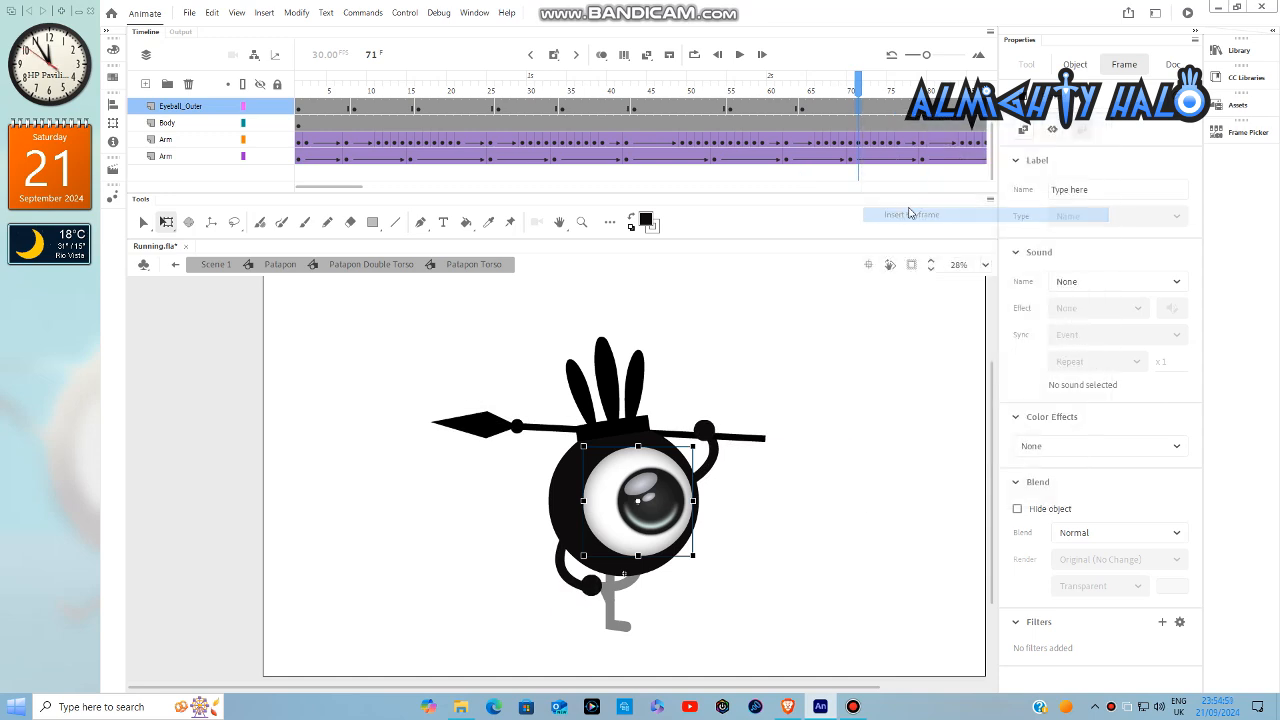
pyautogui.click(803, 110)
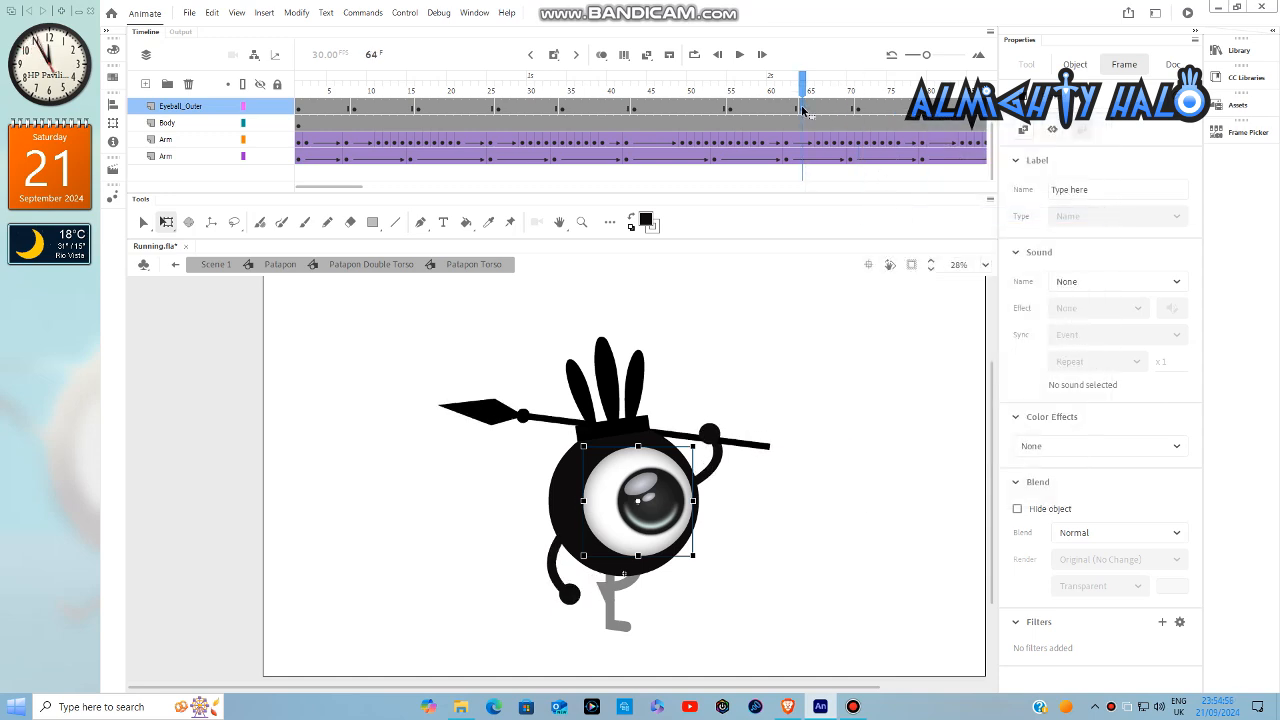
pyautogui.click(857, 112)
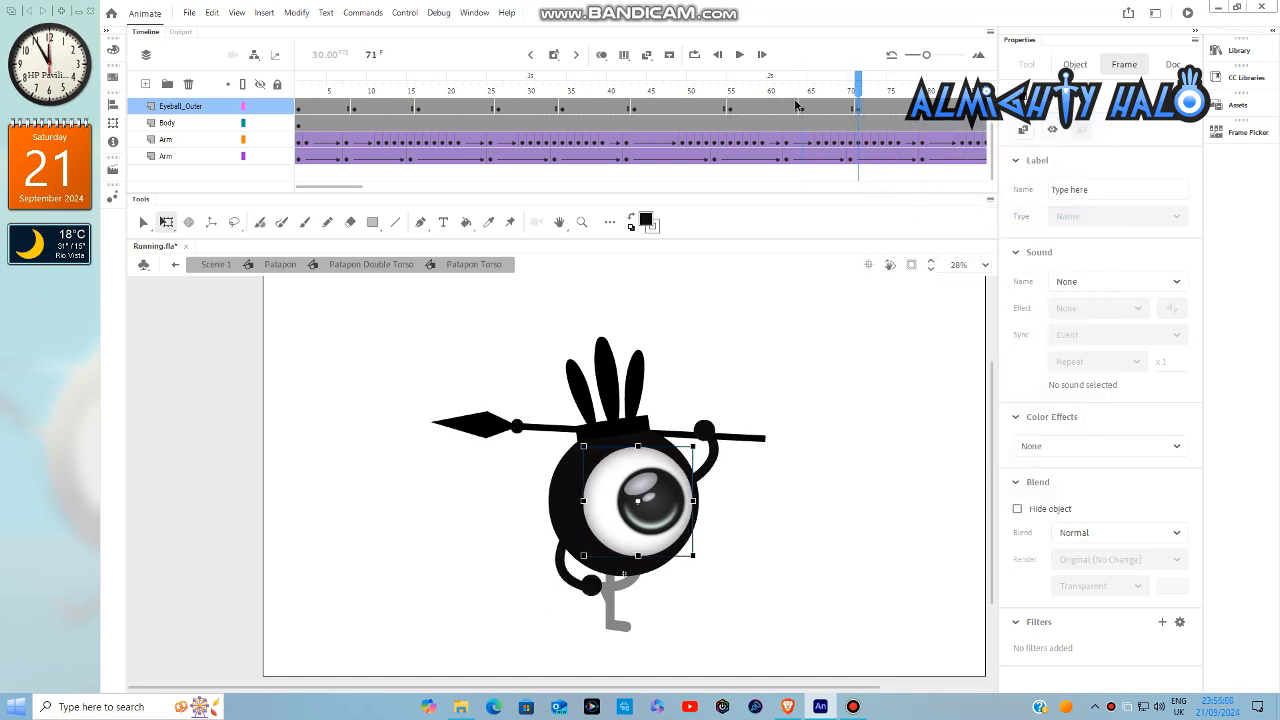
# - Insert keyframes at frames 80 and 89 on the Eyeball_Outer layer
pyautogui.moveTo(352, 188); pyautogui.dragTo(381, 188)
pyautogui.click(634, 108)
pyautogui.rightClick(636, 106)
pyautogui.click(690, 205)
pyautogui.click(706, 108)
pyautogui.rightClick(706, 108)
pyautogui.click(760, 211)
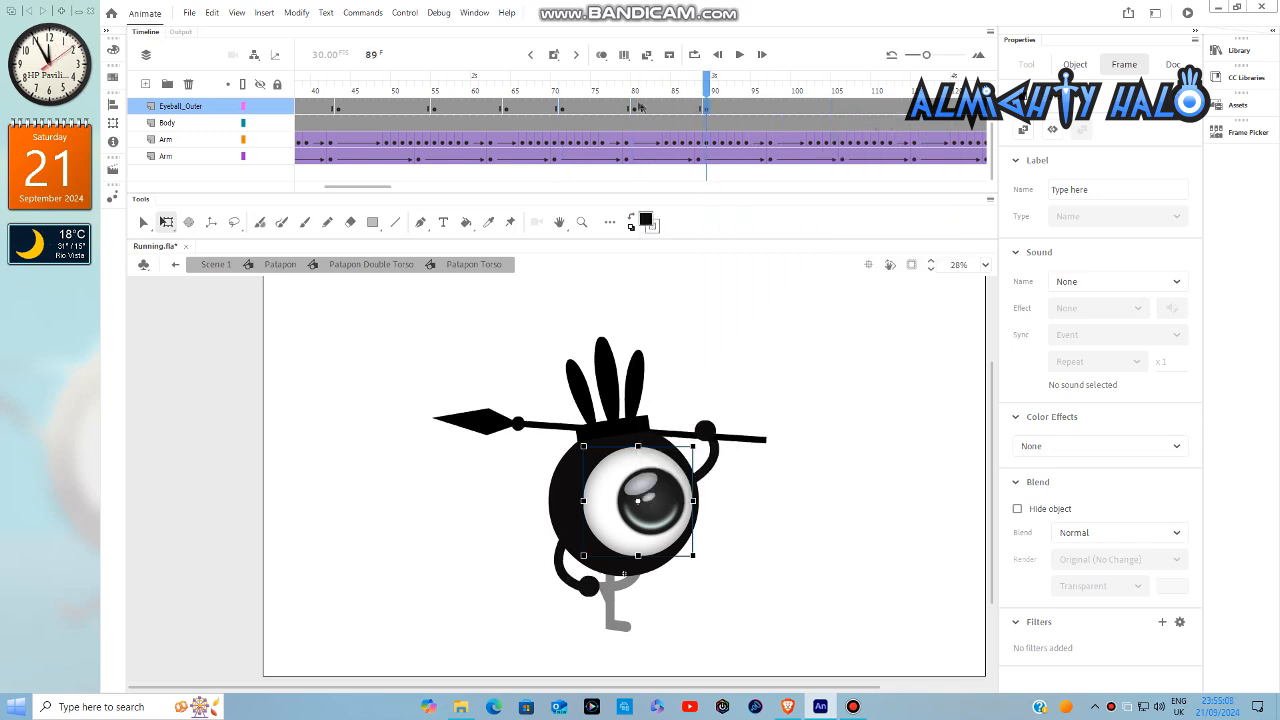
# - Insert keyframes at frames 98 and 107 on the Eyeball_Outer layer, and select the one at frame 98
pyautogui.click(778, 108)
pyautogui.rightClick(778, 108)
pyautogui.click(818, 215)
pyautogui.hscroll(3, 627, 125)
pyautogui.click(627, 108)
pyautogui.rightClick(627, 108)
pyautogui.click(675, 217)
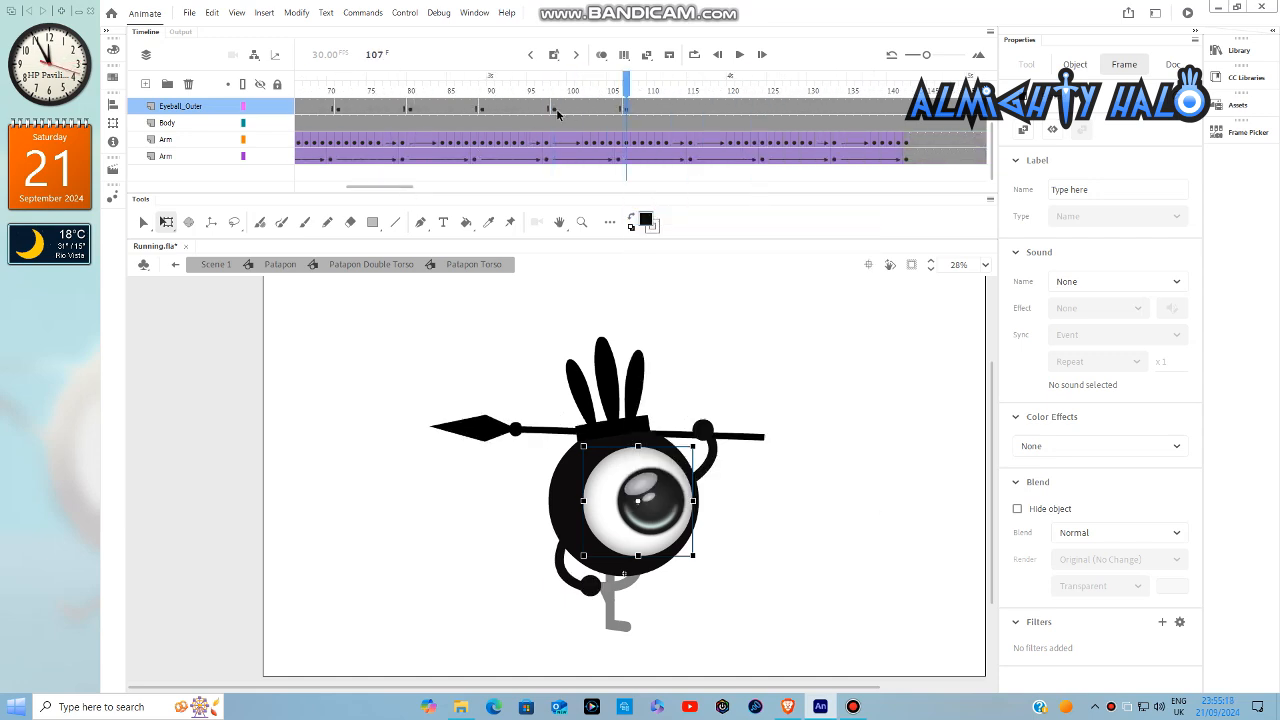
pyautogui.click(556, 108)
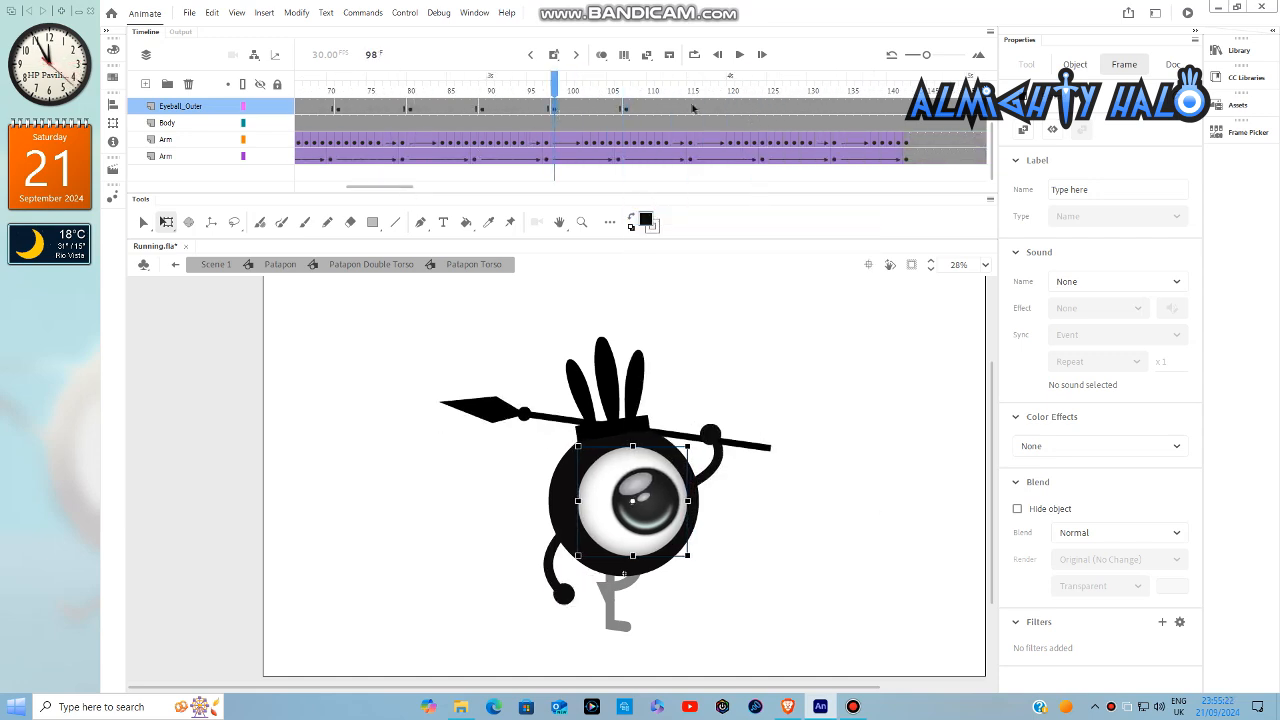
# - Insert keyframes at frames 116 and 125 on the Eyeball_Outer layer
pyautogui.click(693, 108)
pyautogui.rightClick(693, 108)
pyautogui.click(735, 215)
pyautogui.click(770, 108)
pyautogui.rightClick(770, 108)
pyautogui.click(812, 215)
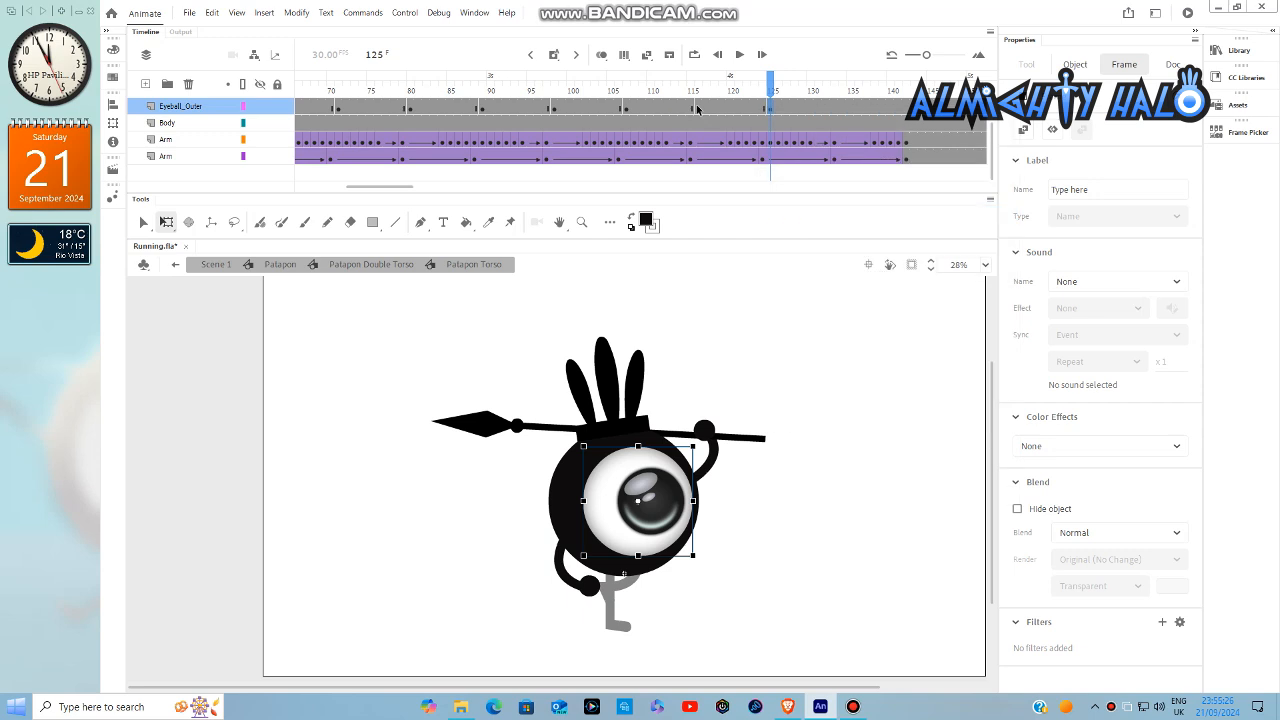
# - Insert keyframes at frames 134 and 143 on the Eyeball_Outer layer
pyautogui.click(843, 108)
pyautogui.rightClick(843, 108)
pyautogui.click(890, 214)
pyautogui.click(914, 108)
pyautogui.rightClick(914, 108)
pyautogui.click(962, 214)
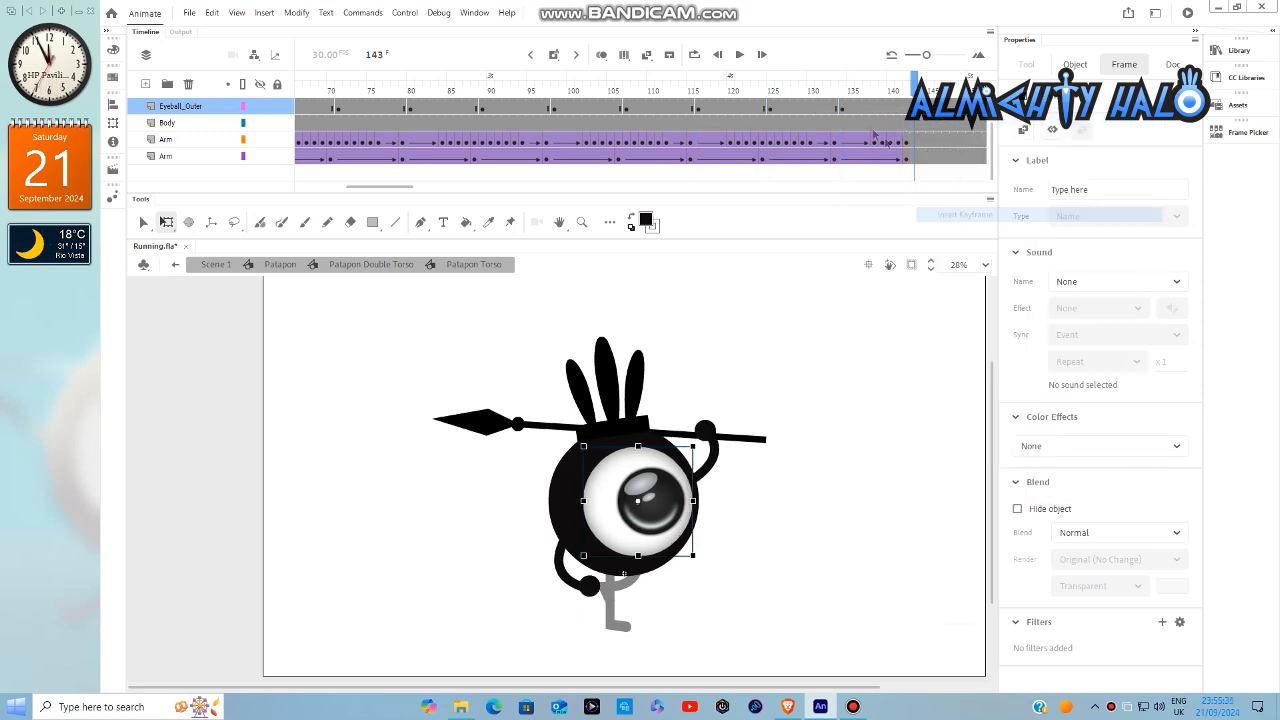
# - Nudge the outer eyeball slightly left at the frame 134 keyframe
pyautogui.click(843, 112)
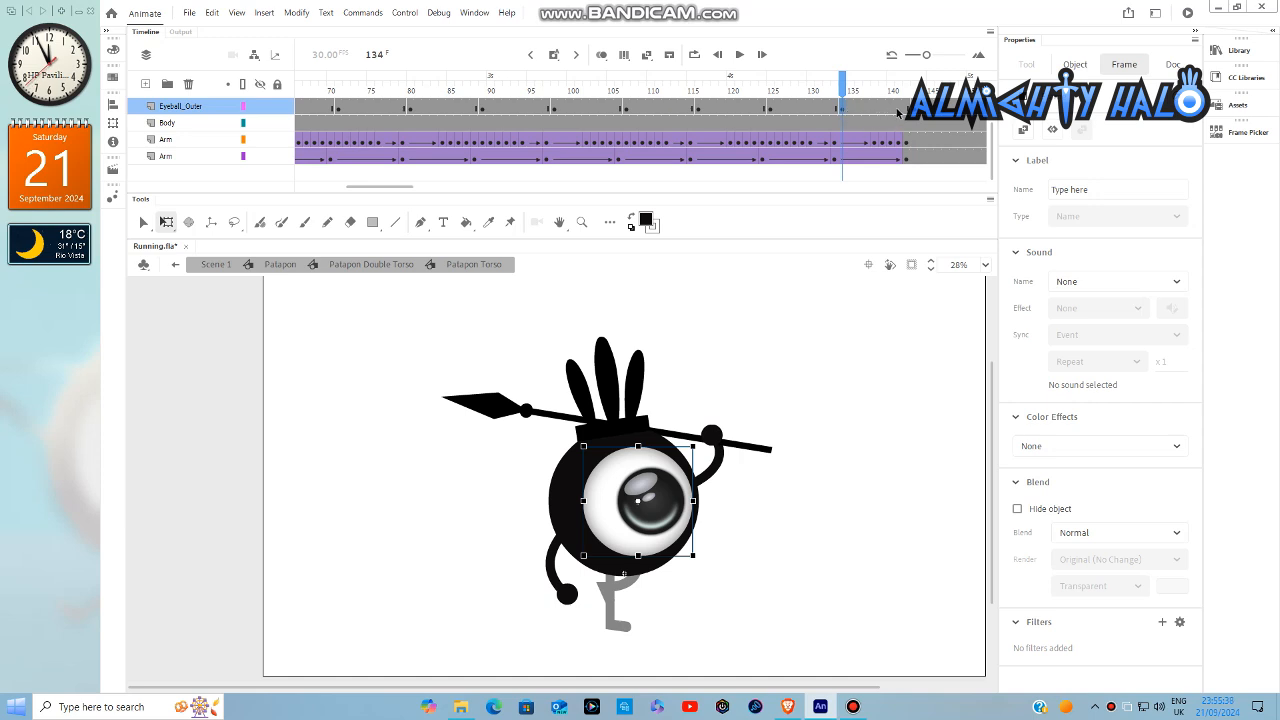
pyautogui.hotkey('shift', 'Left')
pyautogui.hotkey('shift', 'Left')
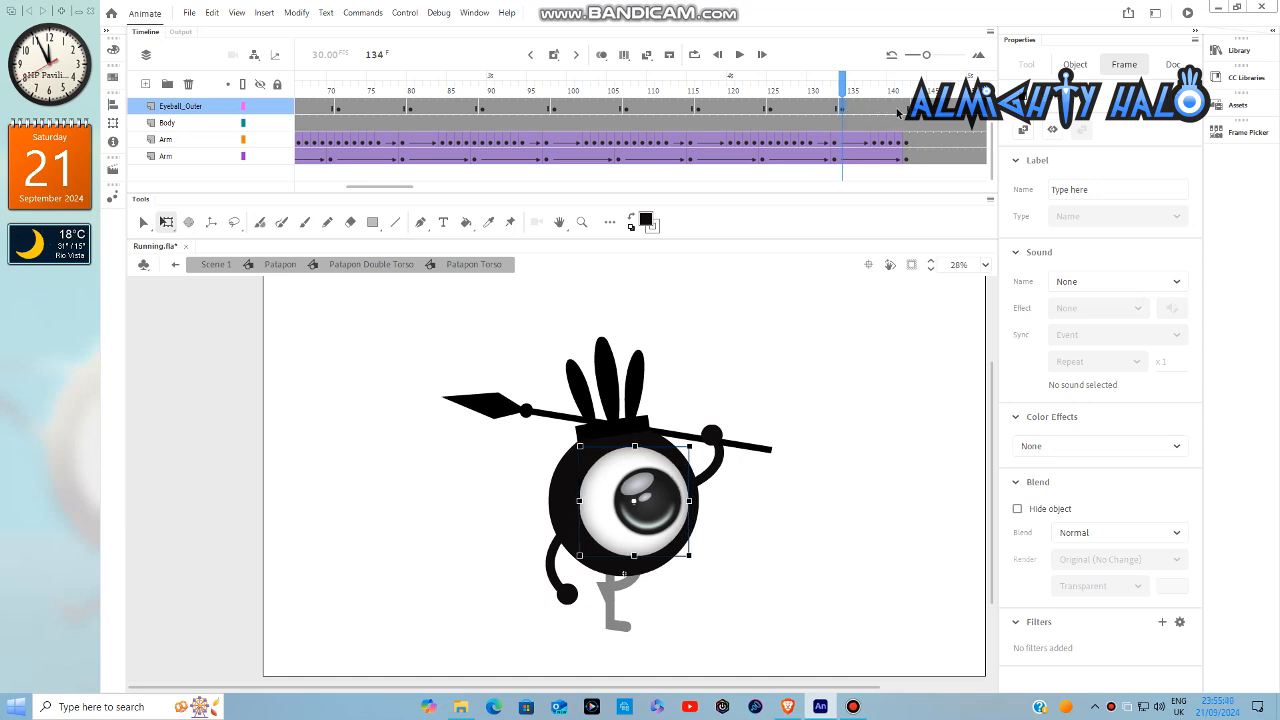
# - Create classic tweens across all the keyframe spans of the Eyeball_Outer layer
pyautogui.moveTo(861, 110); pyautogui.dragTo(322, 147)
pyautogui.rightClick(323, 149)
pyautogui.click(334, 150)
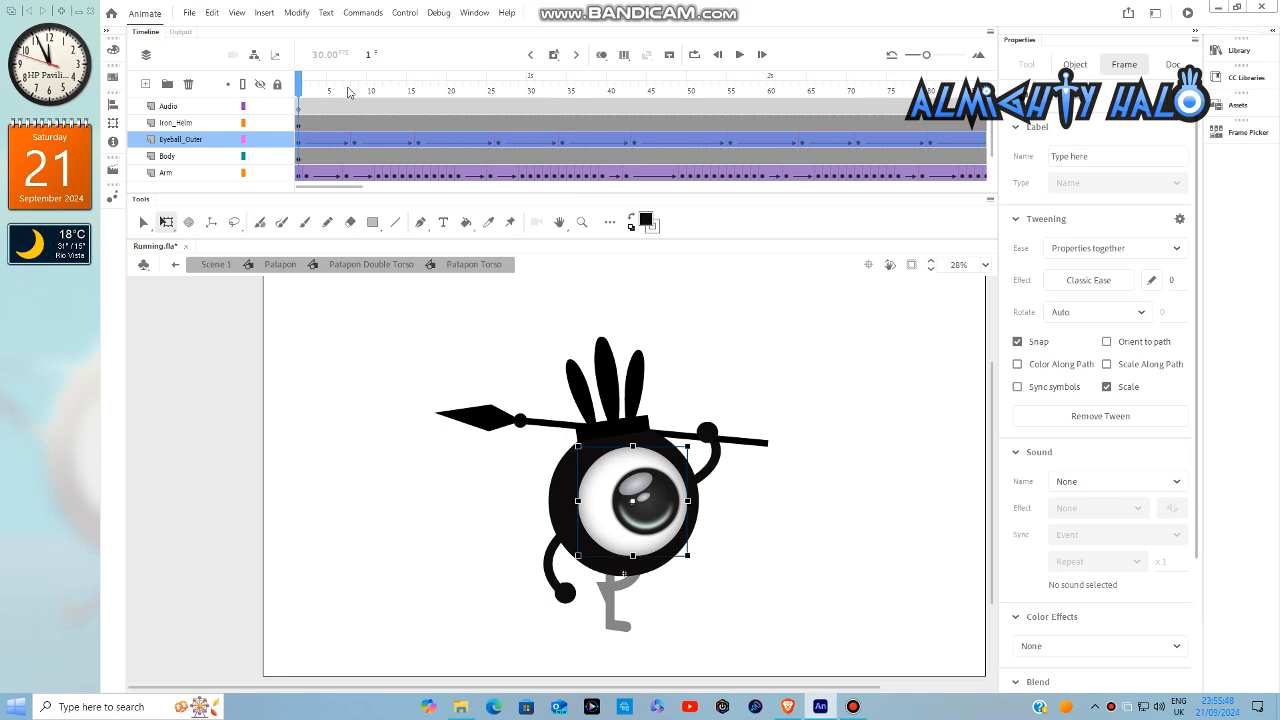
# - Apply a Quad Ease Out effect to the first tween span on the Eyeball_Outer layer
pyautogui.click(348, 90)
pyautogui.click(332, 141)
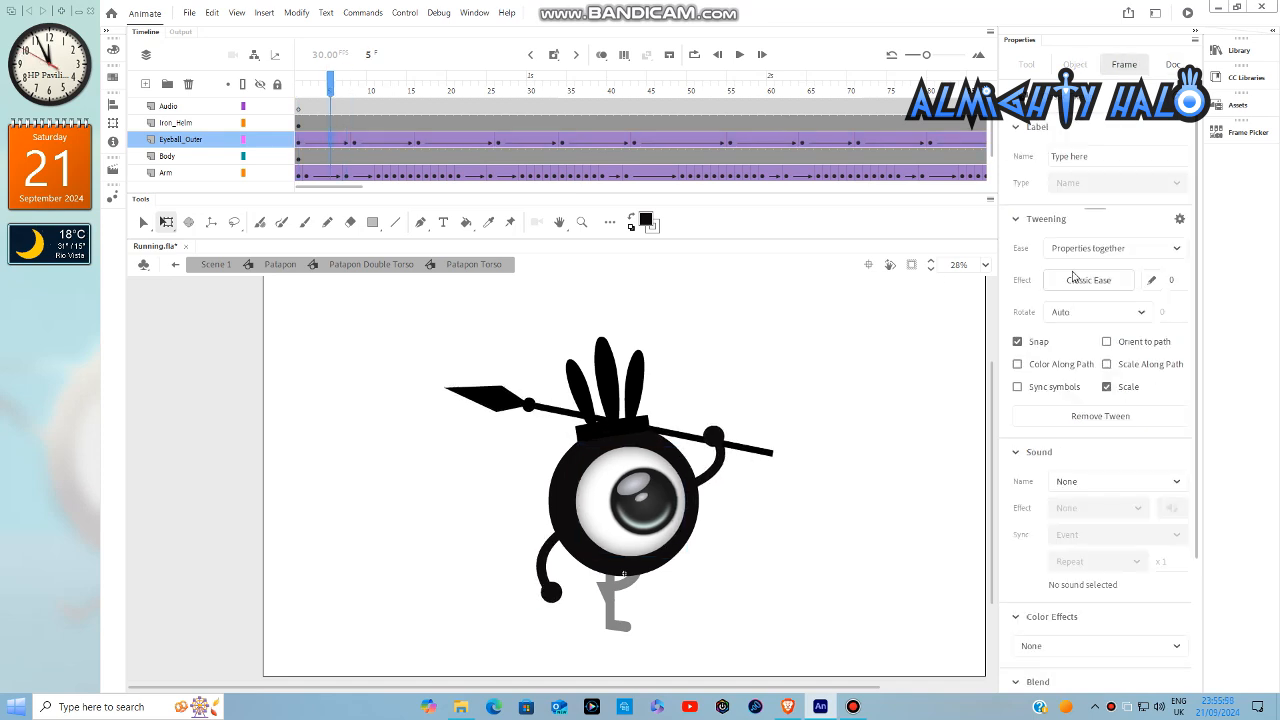
pyautogui.click(1075, 279)
pyautogui.moveTo(825, 376)
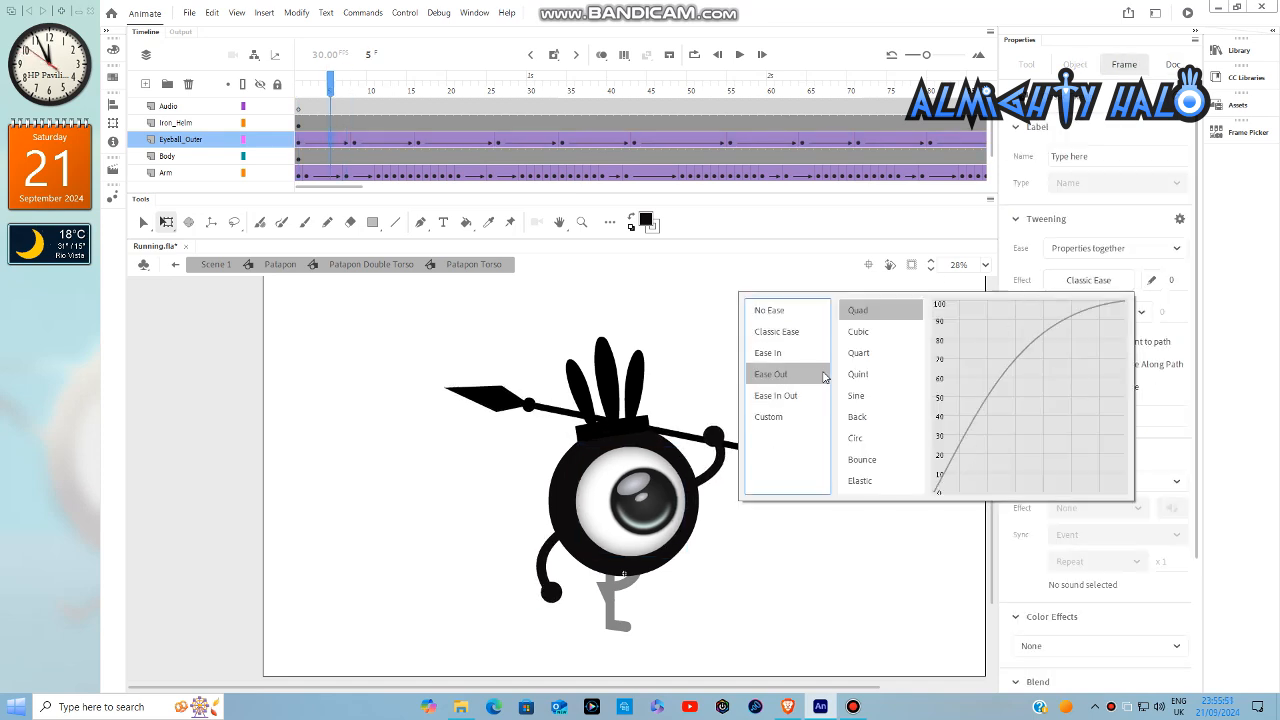
pyautogui.doubleClick(866, 320)
# - Apply a Quad Ease-In-Out effect to the remaining Eyeball_Outer tweens up to frame 139
pyautogui.moveTo(368, 143); pyautogui.dragTo(724, 146)
pyautogui.click(1090, 279)
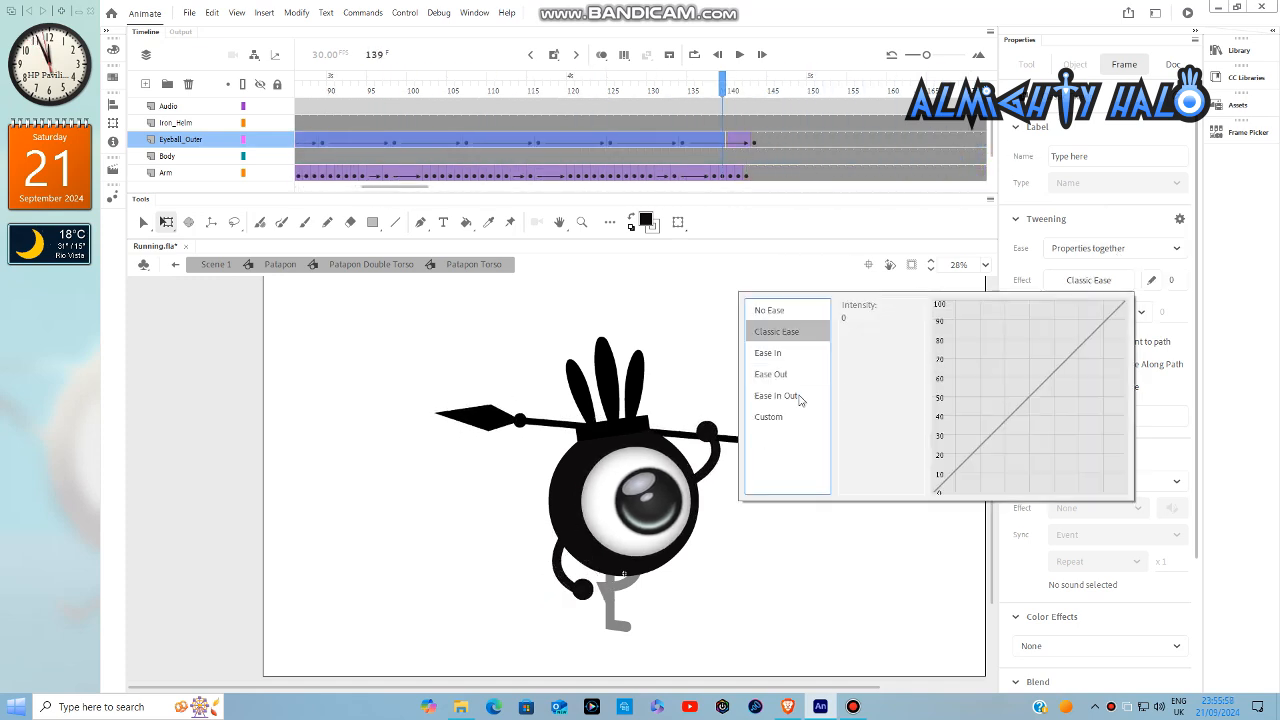
pyautogui.click(800, 395)
pyautogui.click(873, 310)
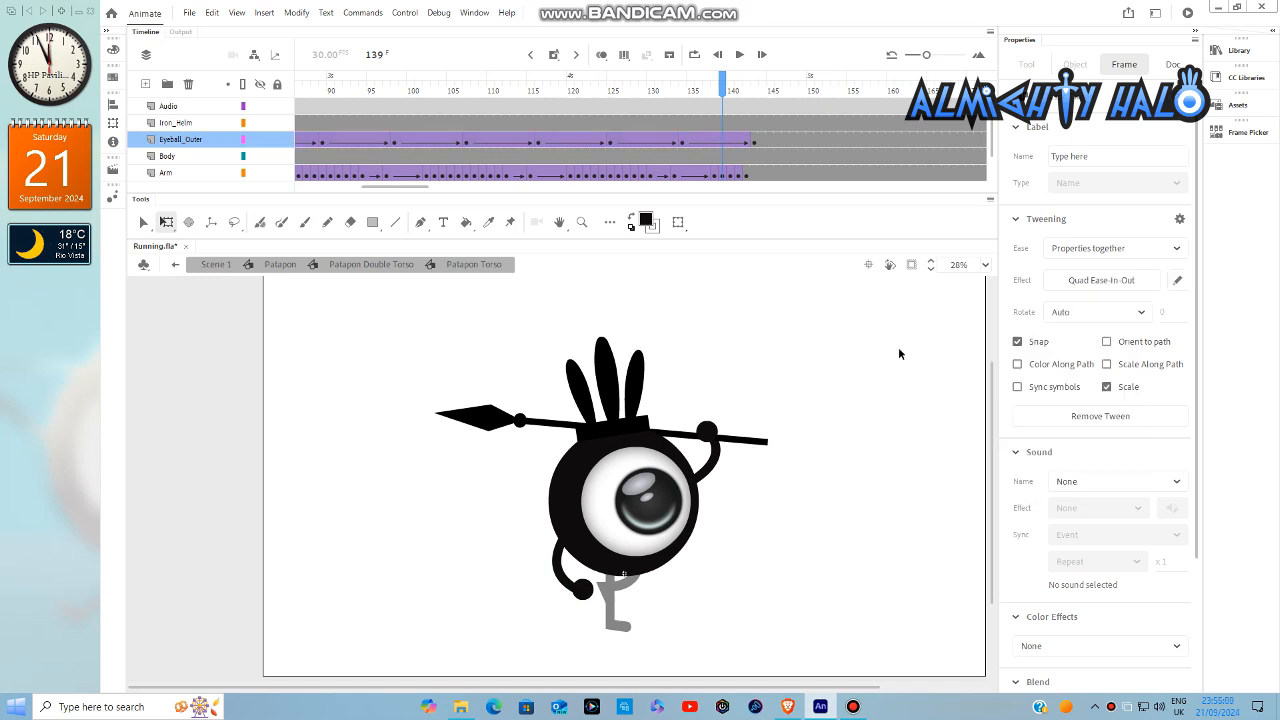
pyautogui.click(897, 346)
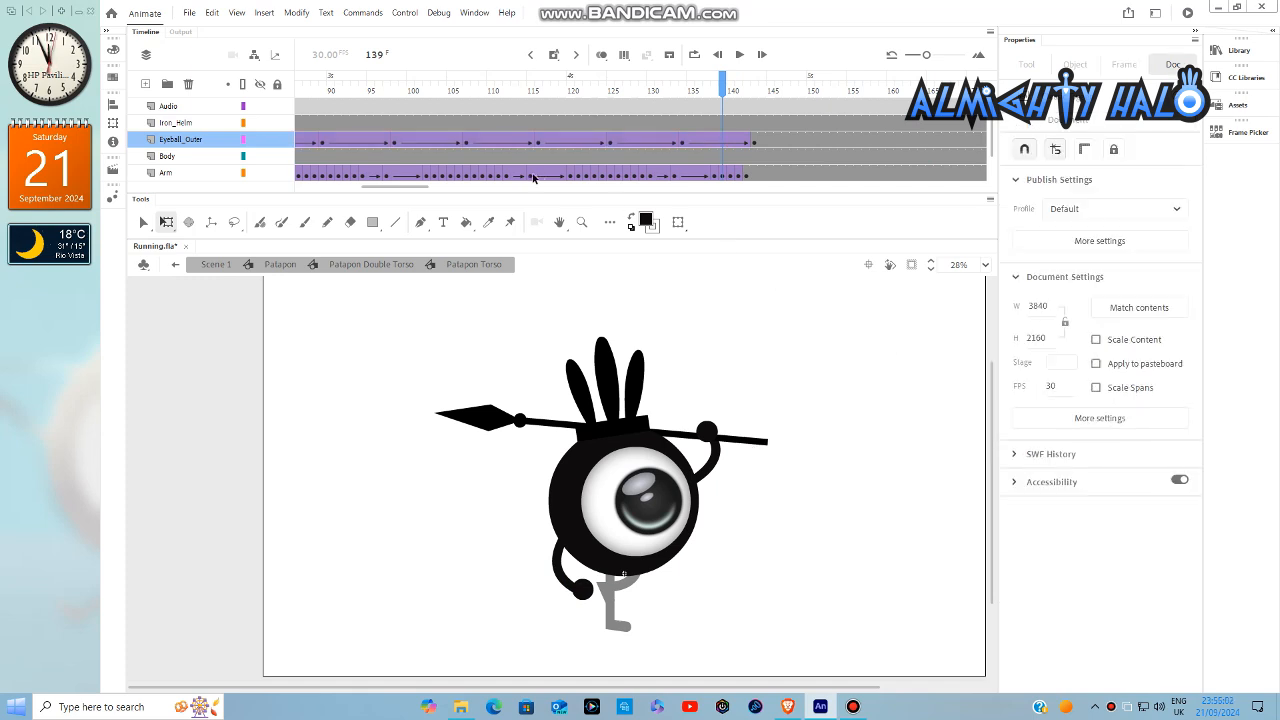
# - Open the Eyeball_Outer symbol for editing and insert a keyframe at frame 51 on its Eye layer
pyautogui.moveTo(418, 193); pyautogui.dragTo(378, 192)
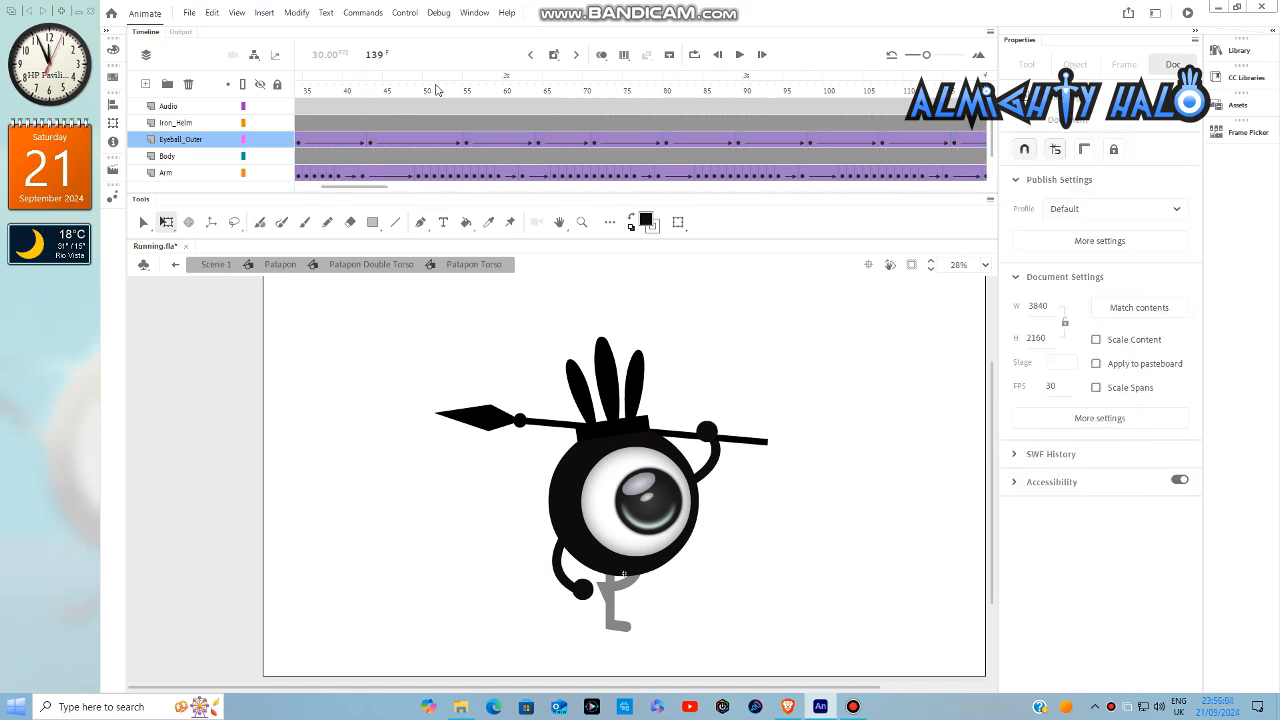
pyautogui.doubleClick(631, 496)
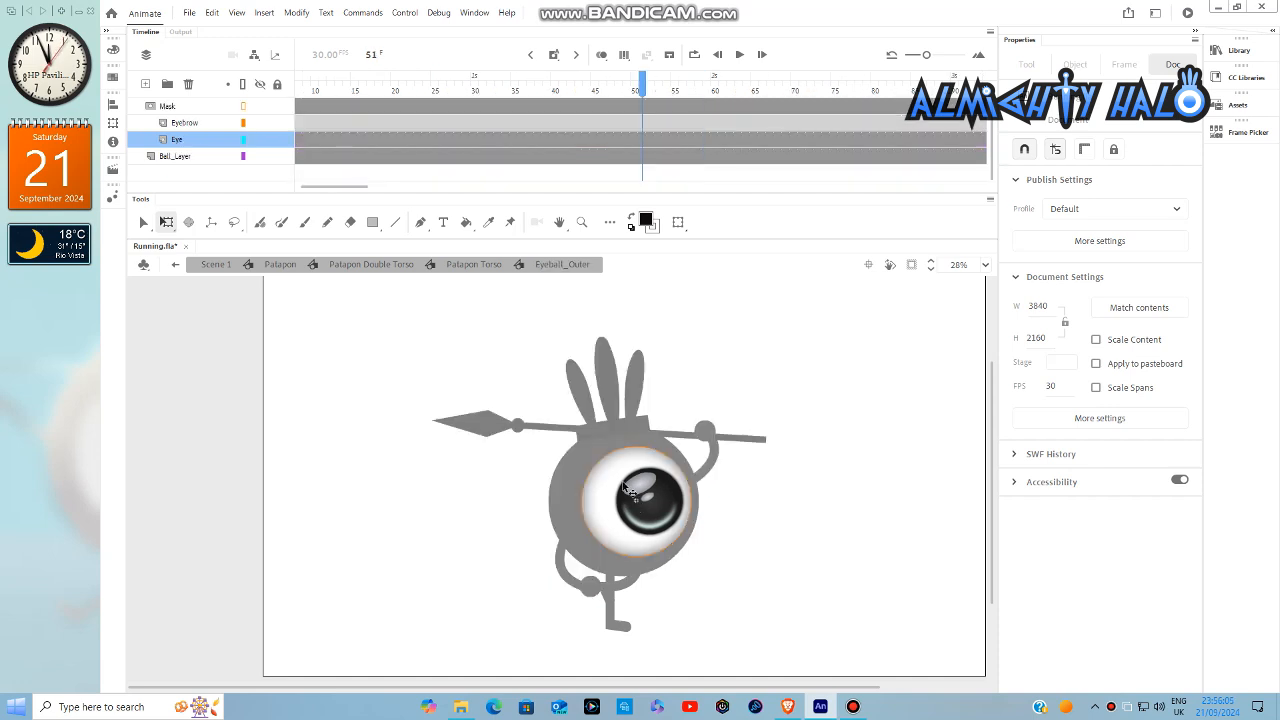
pyautogui.rightClick(641, 148)
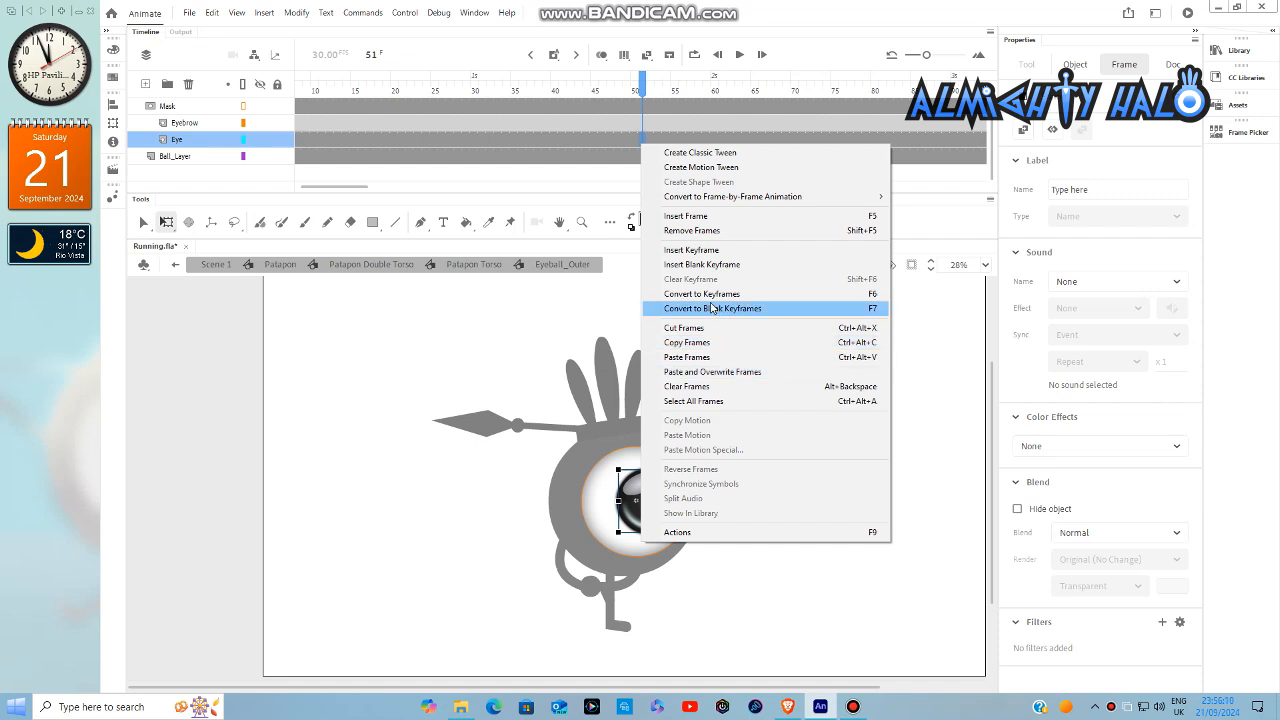
pyautogui.click(691, 250)
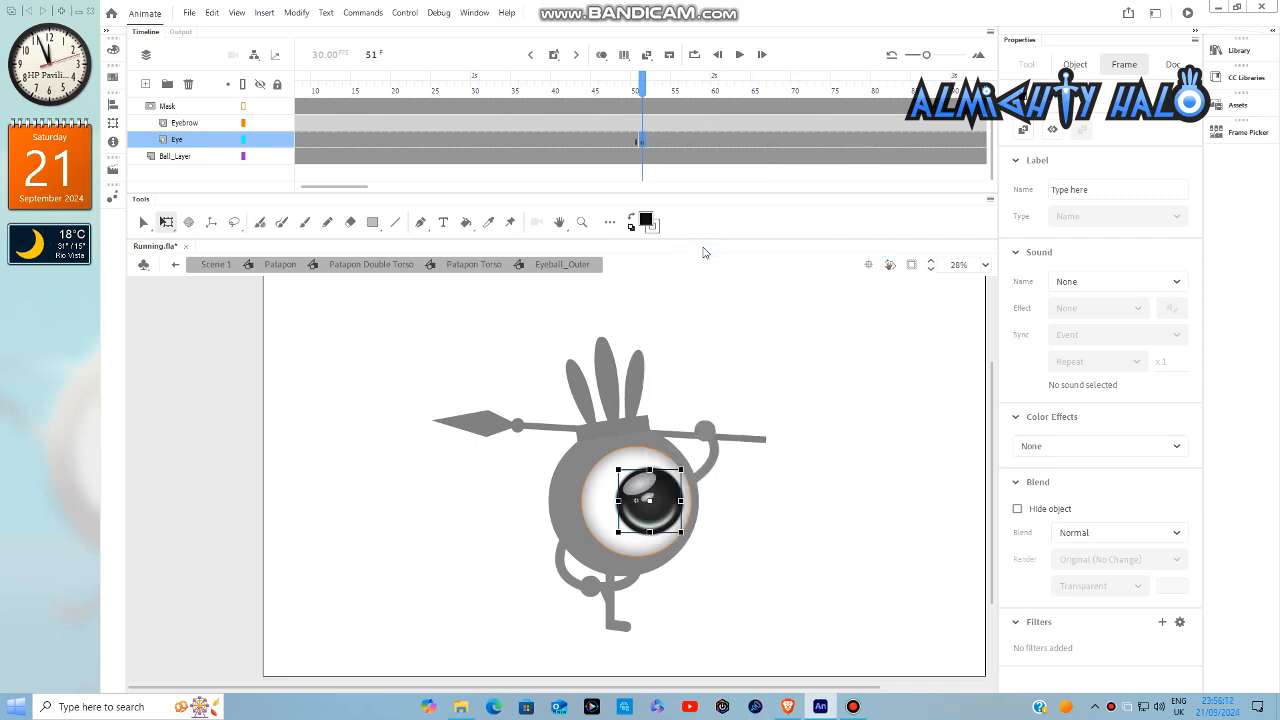
# - Insert keyframes at frames 54, 57 and 60 on the Eye layer
pyautogui.rightClick(662, 142)
pyautogui.click(665, 245)
pyautogui.rightClick(690, 146)
pyautogui.click(722, 249)
pyautogui.rightClick(718, 148)
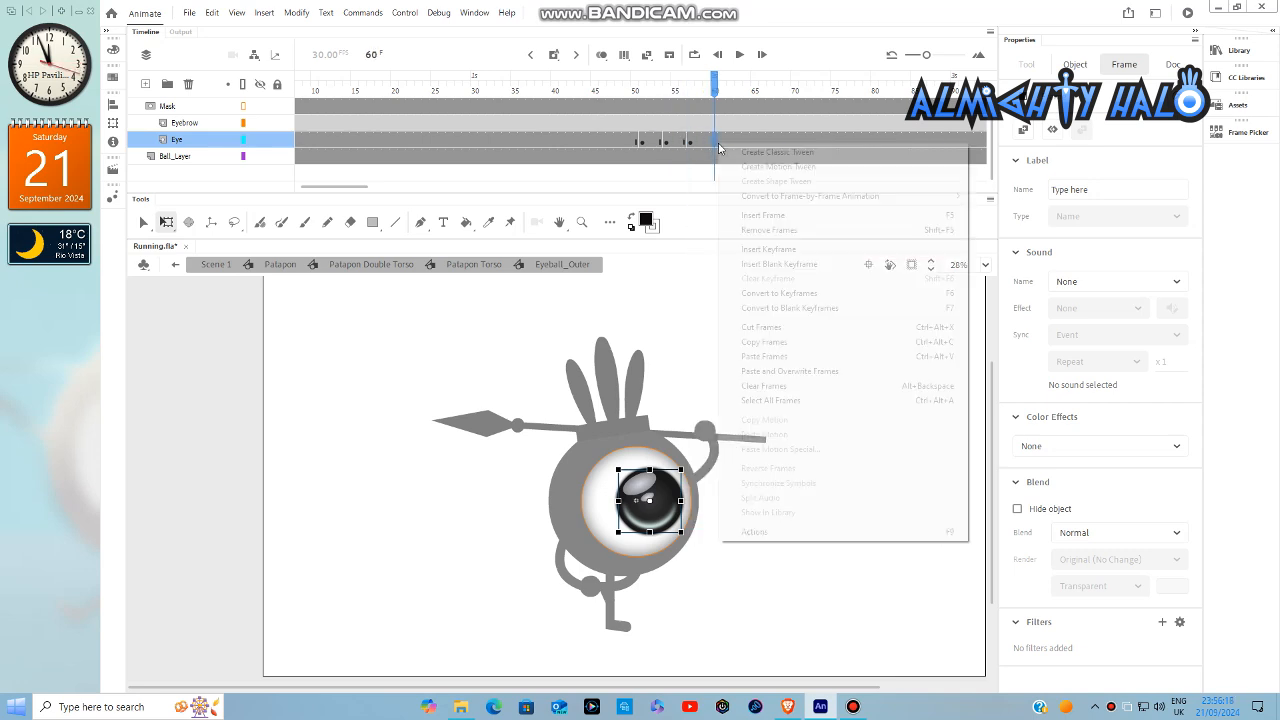
pyautogui.click(724, 249)
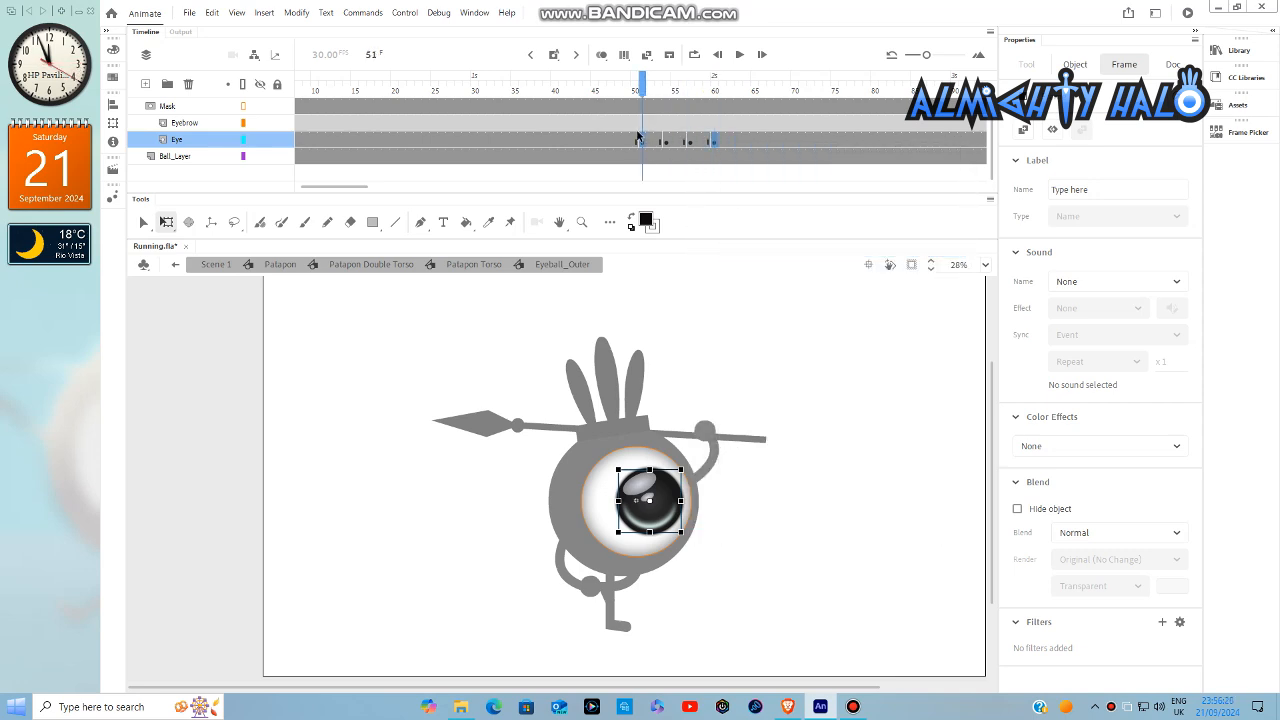
# - Make the eye blink at frames 51 and 57 by showing symbol frame 2, the closed-eye line
pyautogui.click(1240, 133)
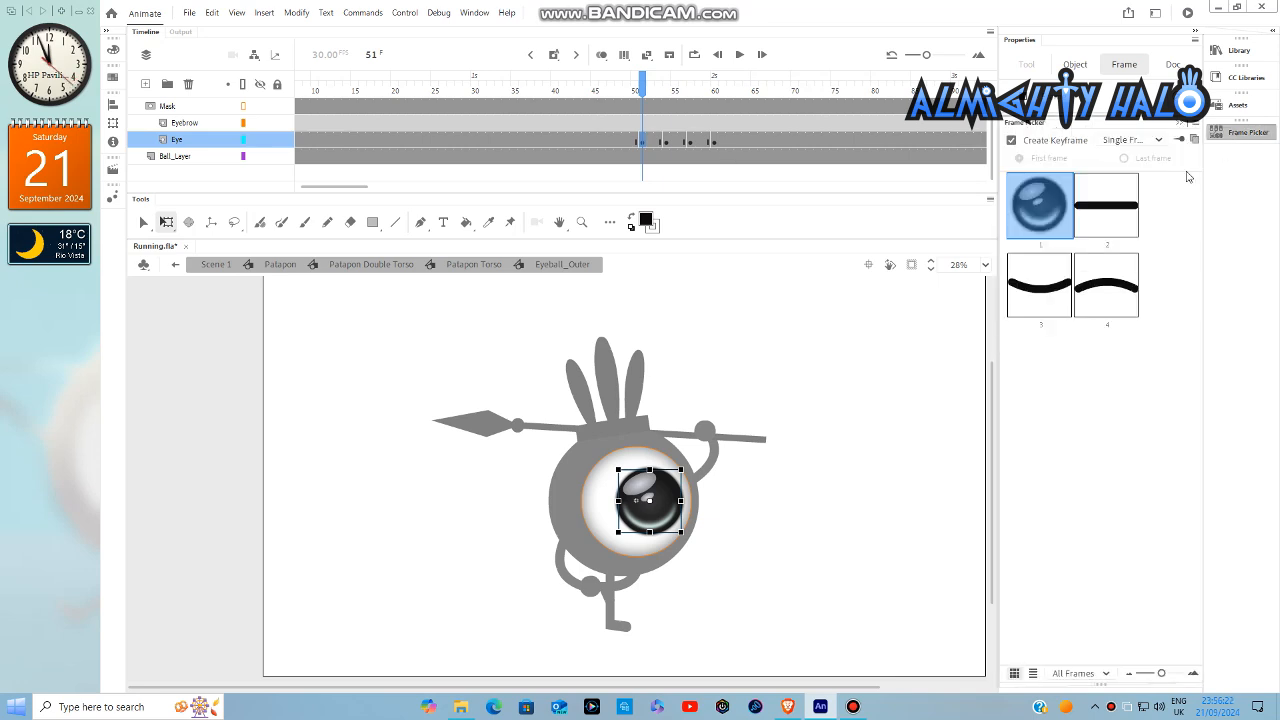
pyautogui.click(1106, 195)
pyautogui.click(688, 144)
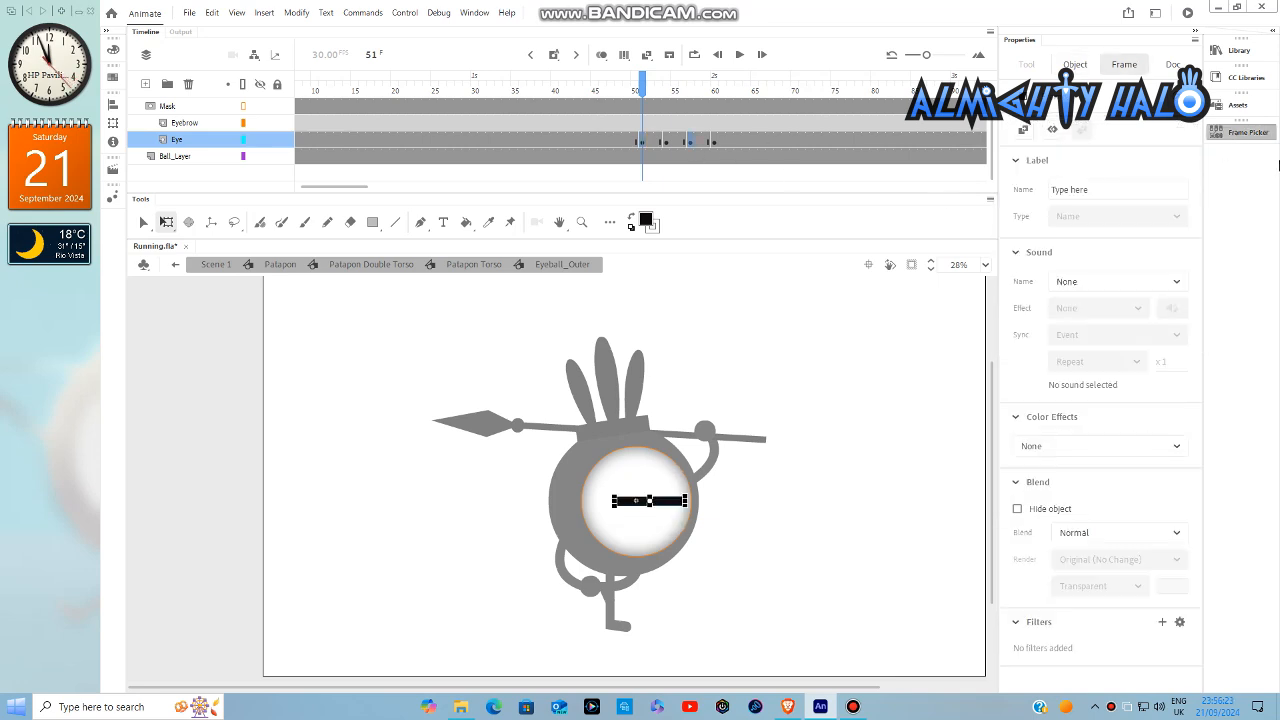
pyautogui.click(1240, 133)
pyautogui.click(1113, 229)
# - Insert keyframes at frames 104 and 107 on the Eye layer
pyautogui.moveTo(361, 188); pyautogui.dragTo(397, 188)
pyautogui.rightClick(723, 140)
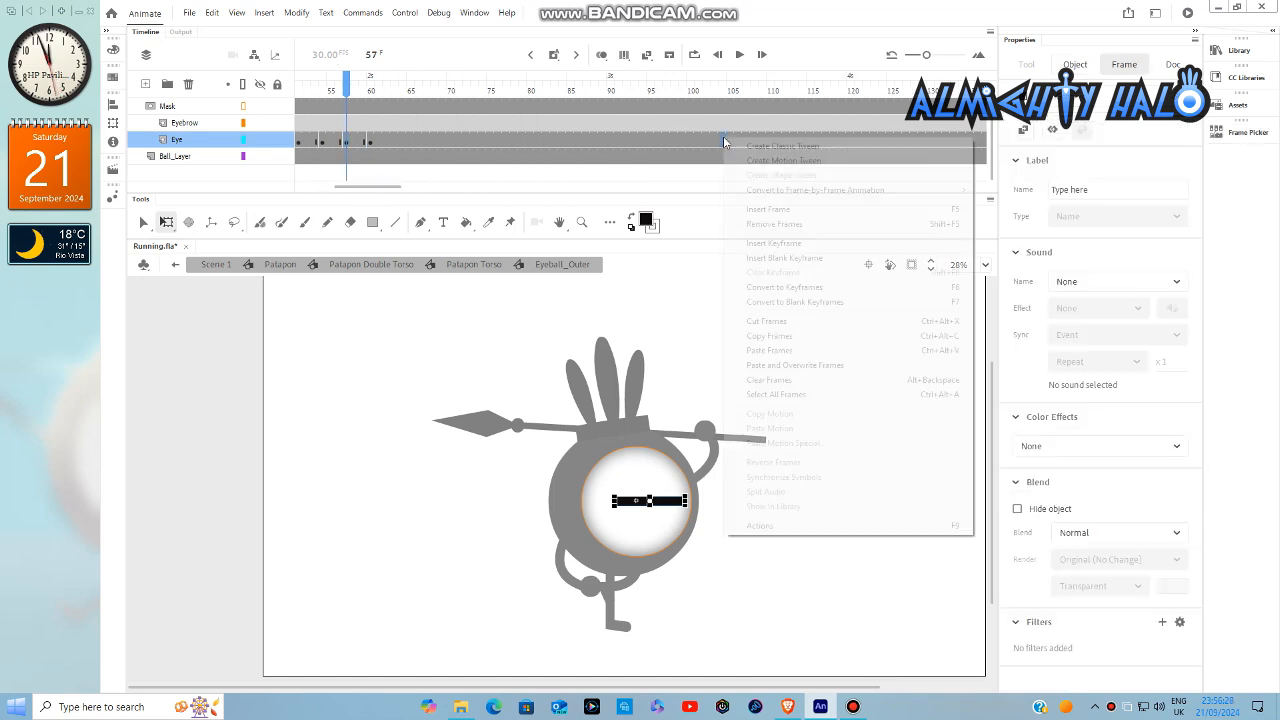
pyautogui.click(770, 243)
pyautogui.rightClick(745, 142)
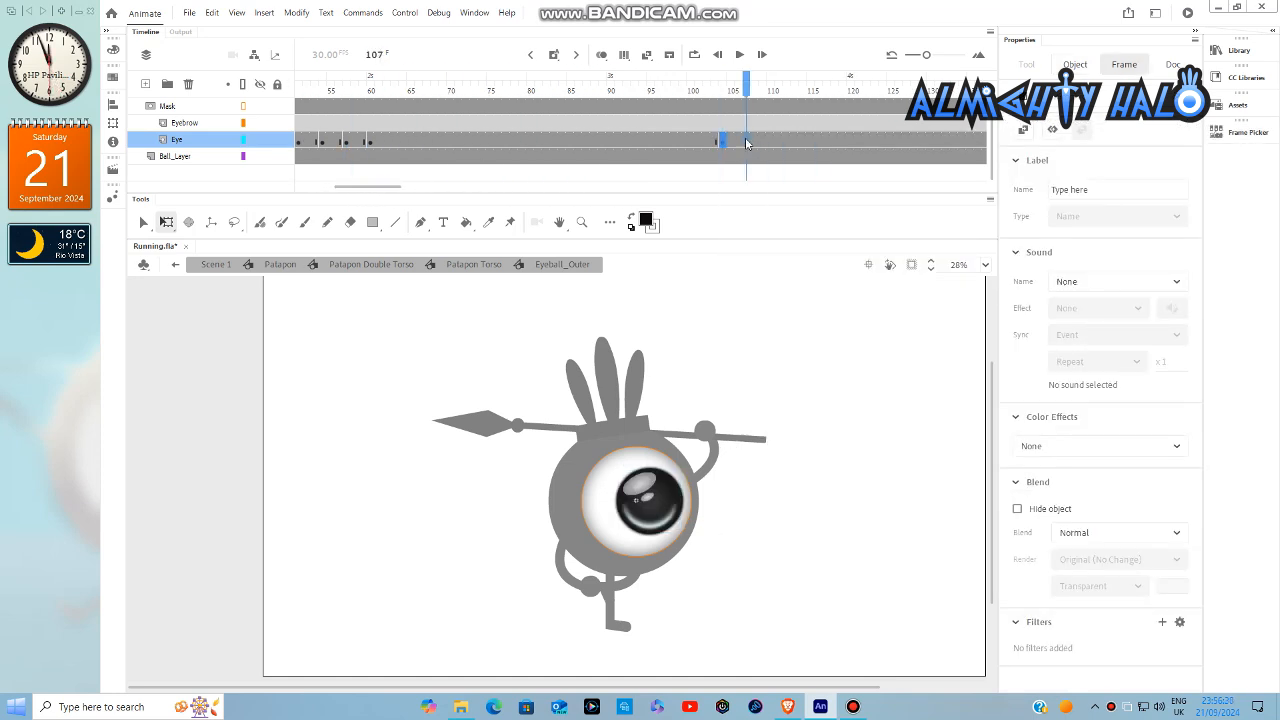
pyautogui.click(770, 243)
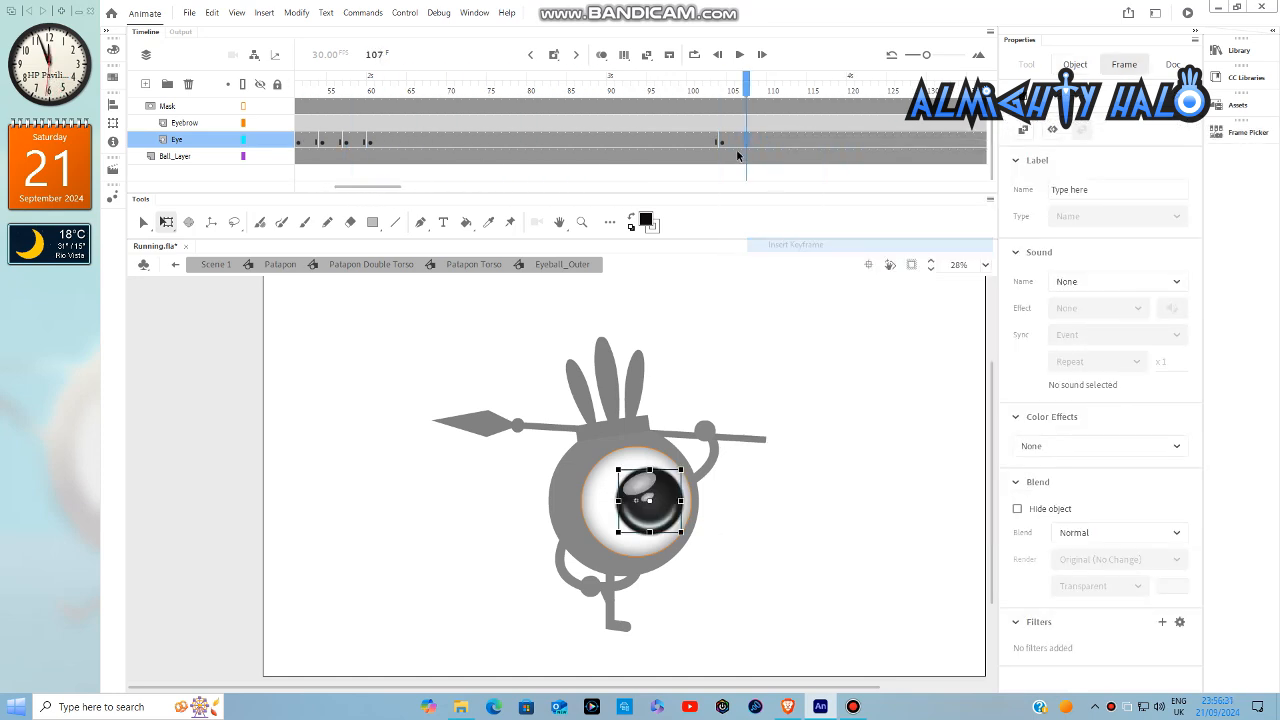
# - Switch the eye at frame 104 to symbol frame 2, the closed-eye line
pyautogui.click(1255, 137)
pyautogui.click(1107, 200)
pyautogui.click(755, 320)
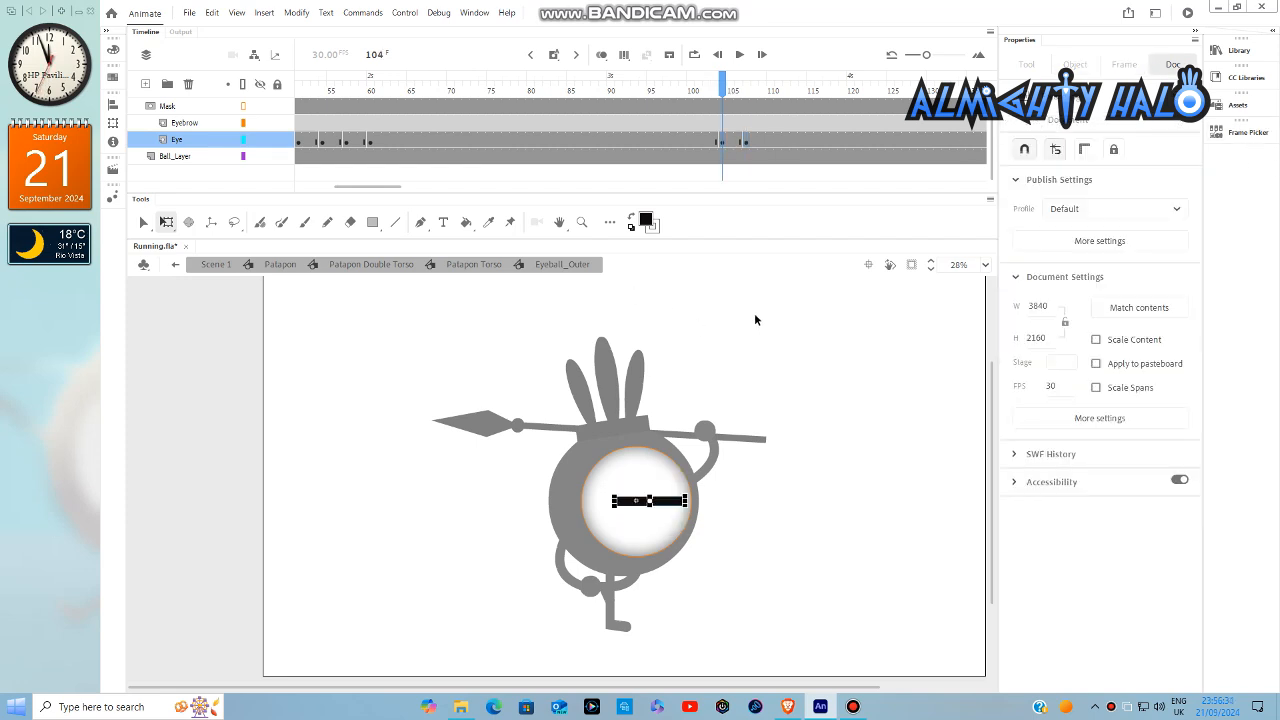
# - Leave the nested Eyeball_Outer symbol and return to the main timeline of Scene 1
pyautogui.moveTo(384, 188); pyautogui.dragTo(275, 183)
pyautogui.doubleClick(711, 297)
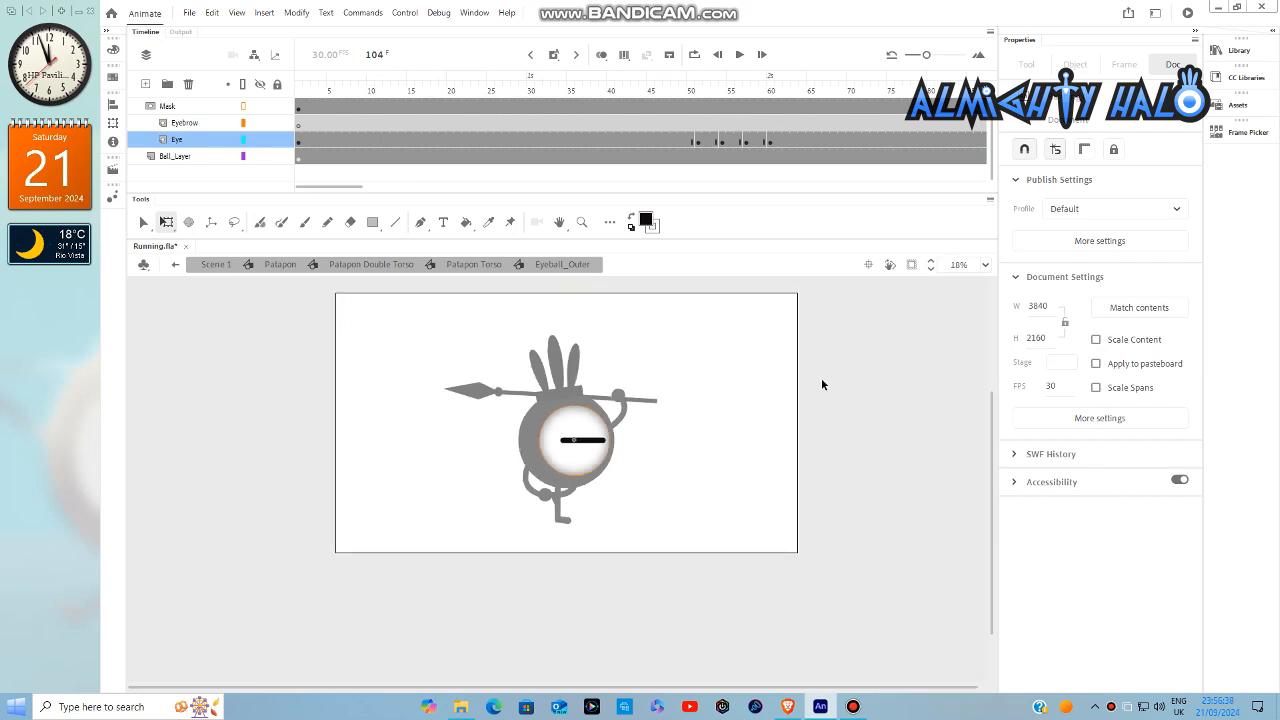
pyautogui.doubleClick(821, 377)
pyautogui.doubleClick(821, 377)
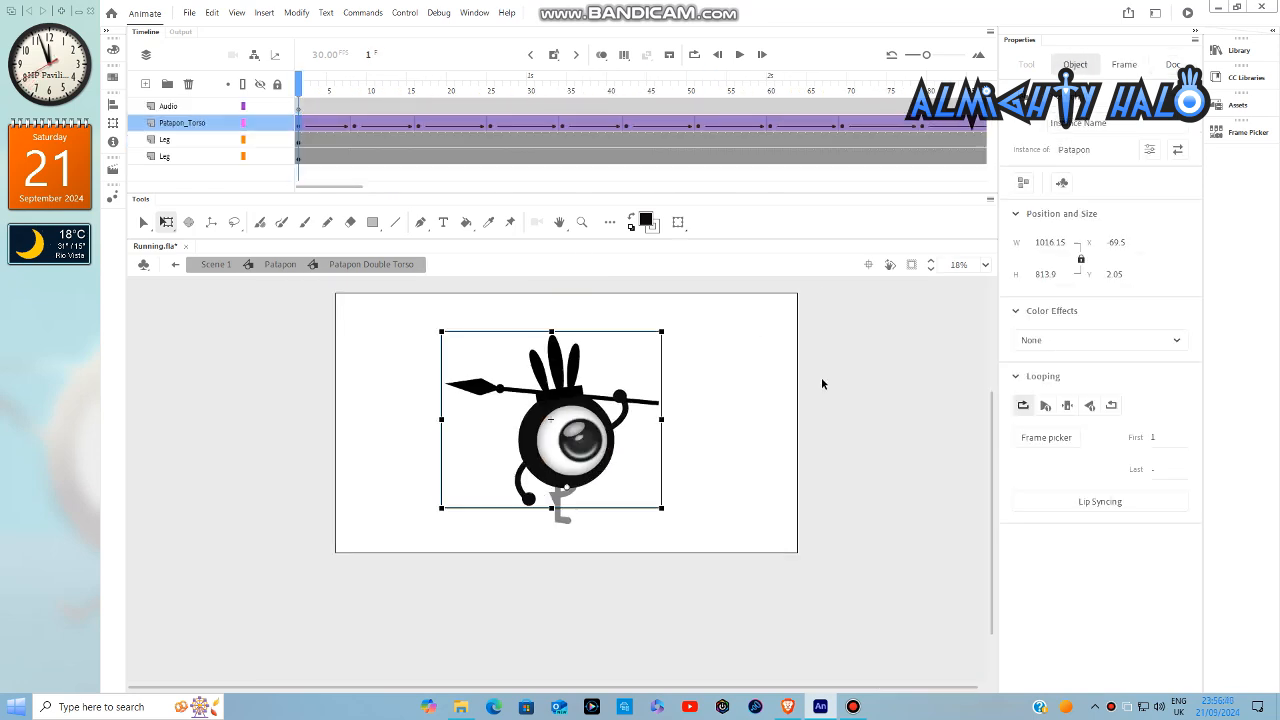
pyautogui.doubleClick(821, 377)
# - Fit the stage in the window and play back the running animation in Scene 1
pyautogui.click(984, 265)
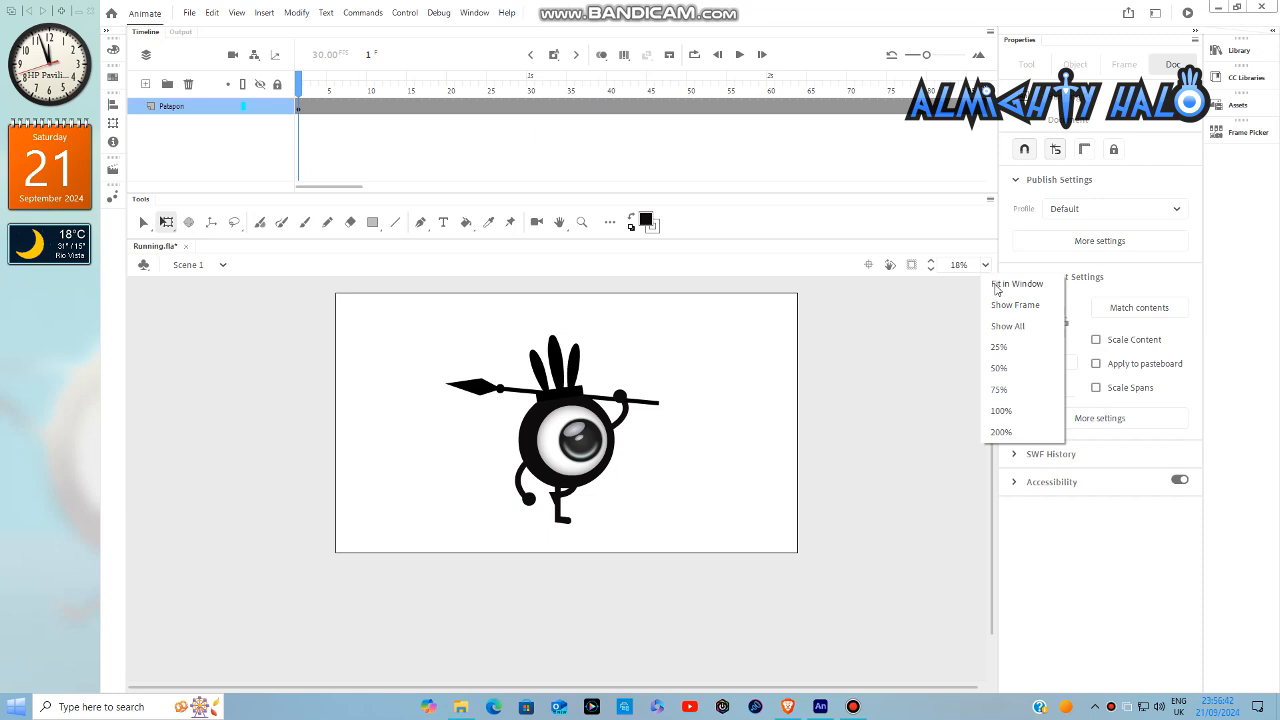
pyautogui.click(1005, 283)
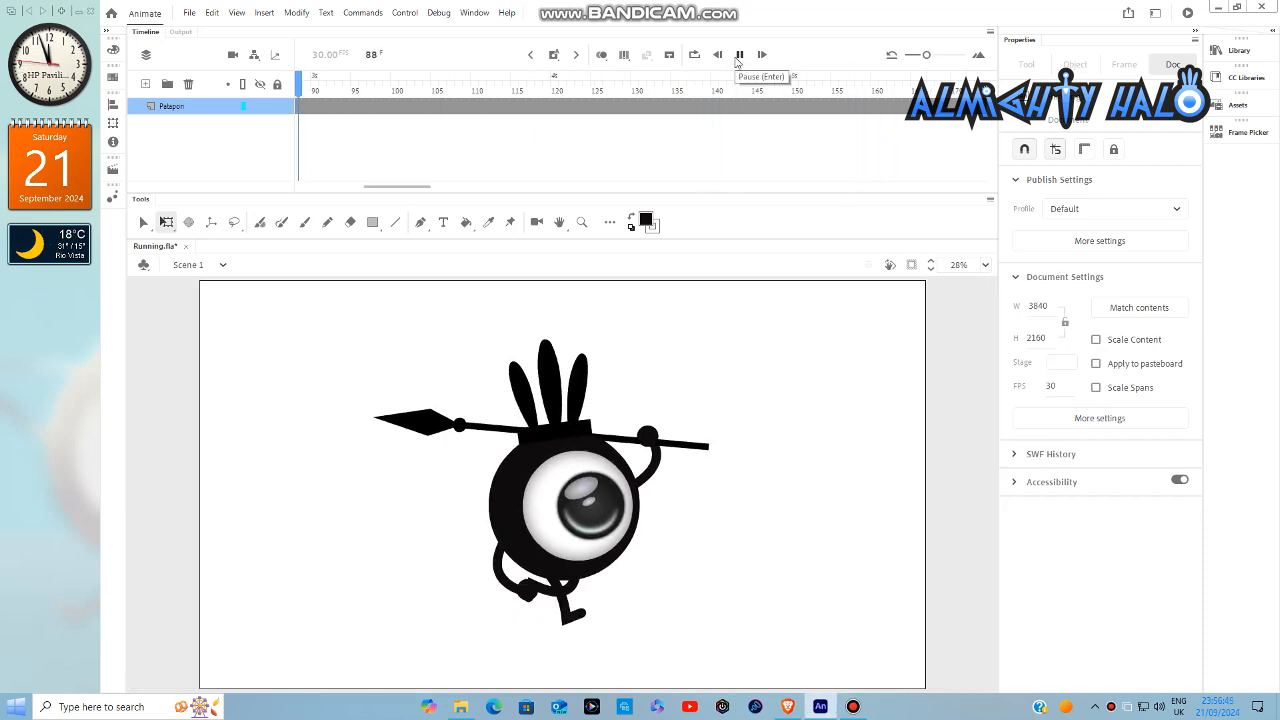
pyautogui.click(737, 60)
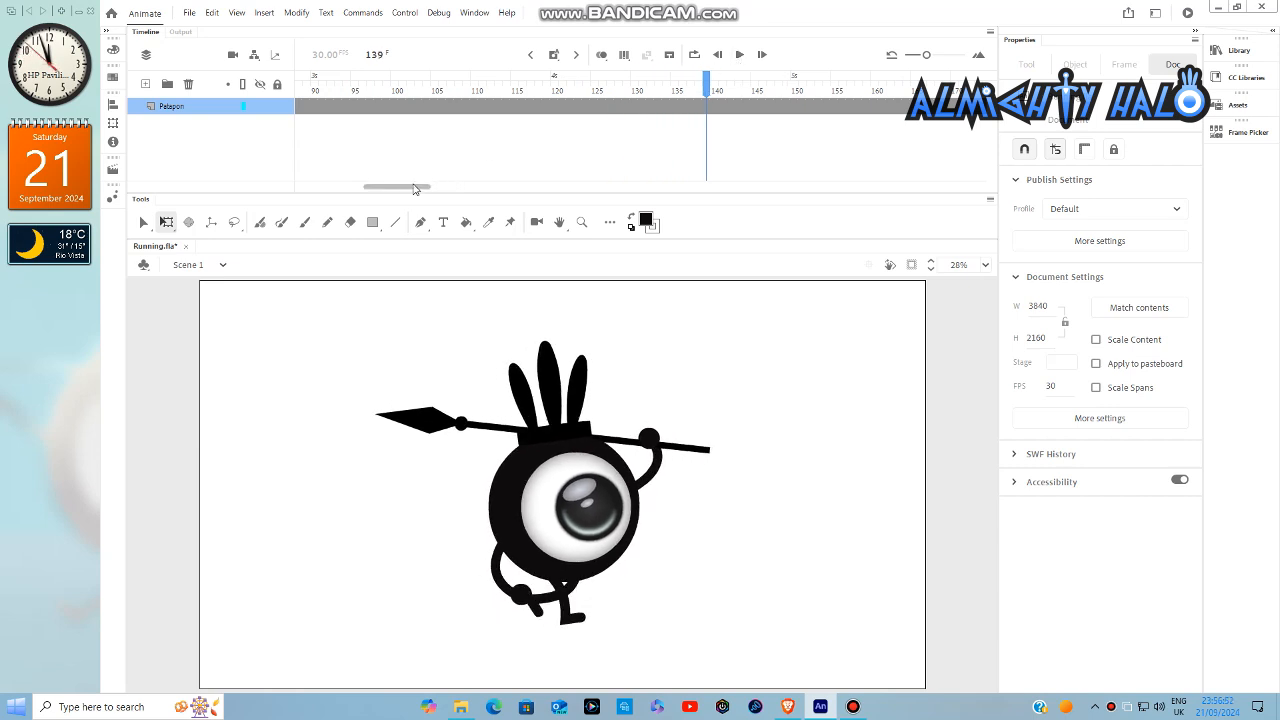
# - Insert a keyframe at frame 148 on the Patapon layer
pyautogui.moveTo(415, 188); pyautogui.dragTo(422, 188)
pyautogui.moveTo(653, 97); pyautogui.dragTo(706, 106)
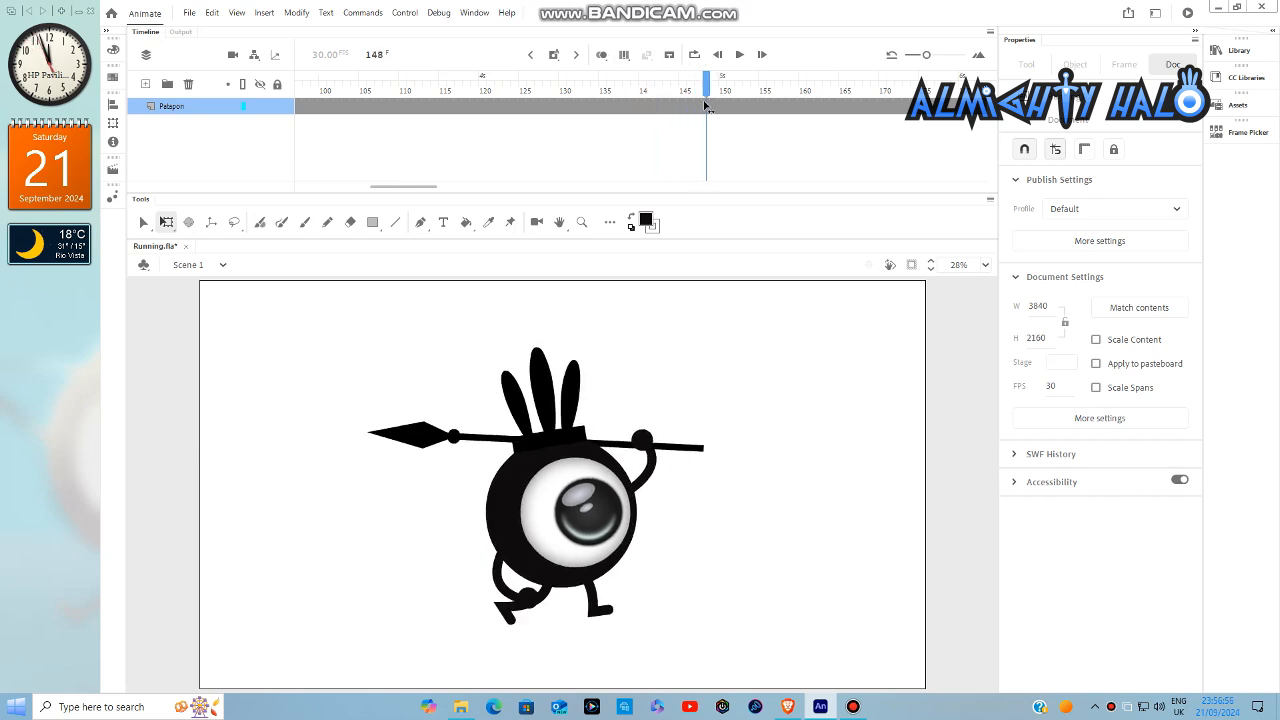
pyautogui.click(704, 107)
pyautogui.rightClick(706, 107)
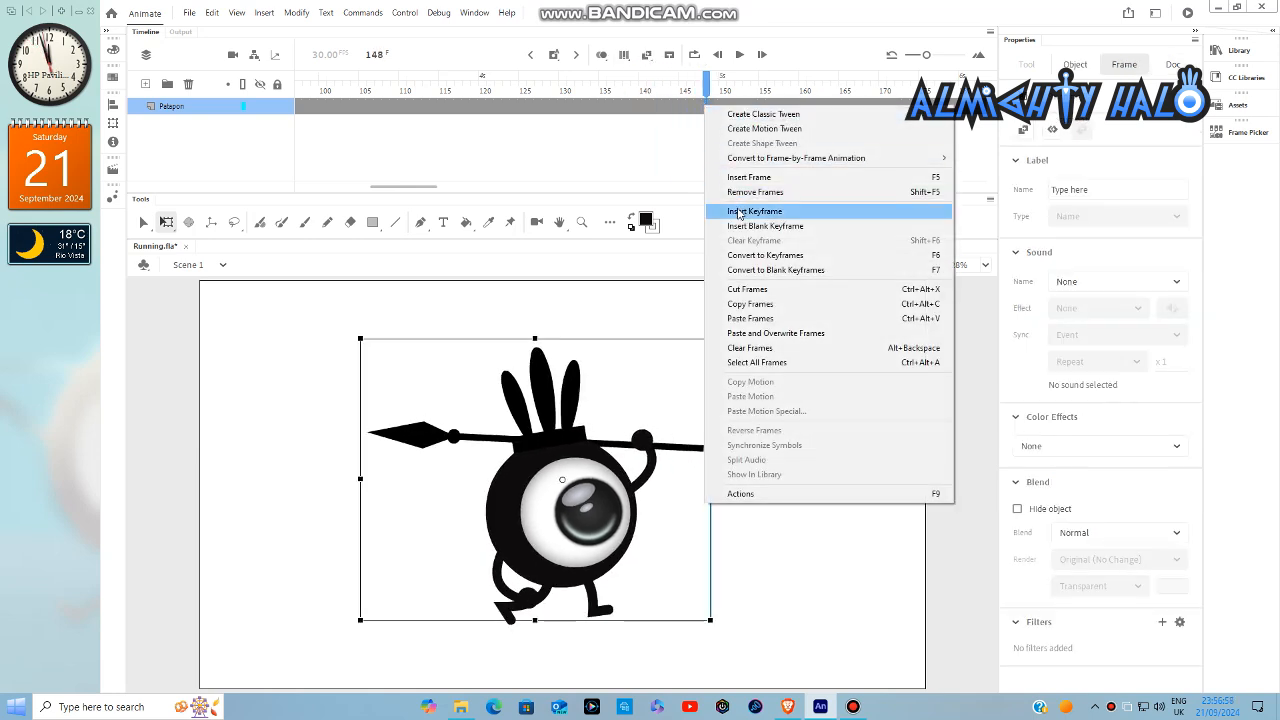
pyautogui.click(740, 209)
# - At frame 148, move the Patapon off the stage's right edge, enlarged to about 2093 by 1682 px, and insert a blank keyframe at frame 149
pyautogui.scroll(-2, 513, 521)
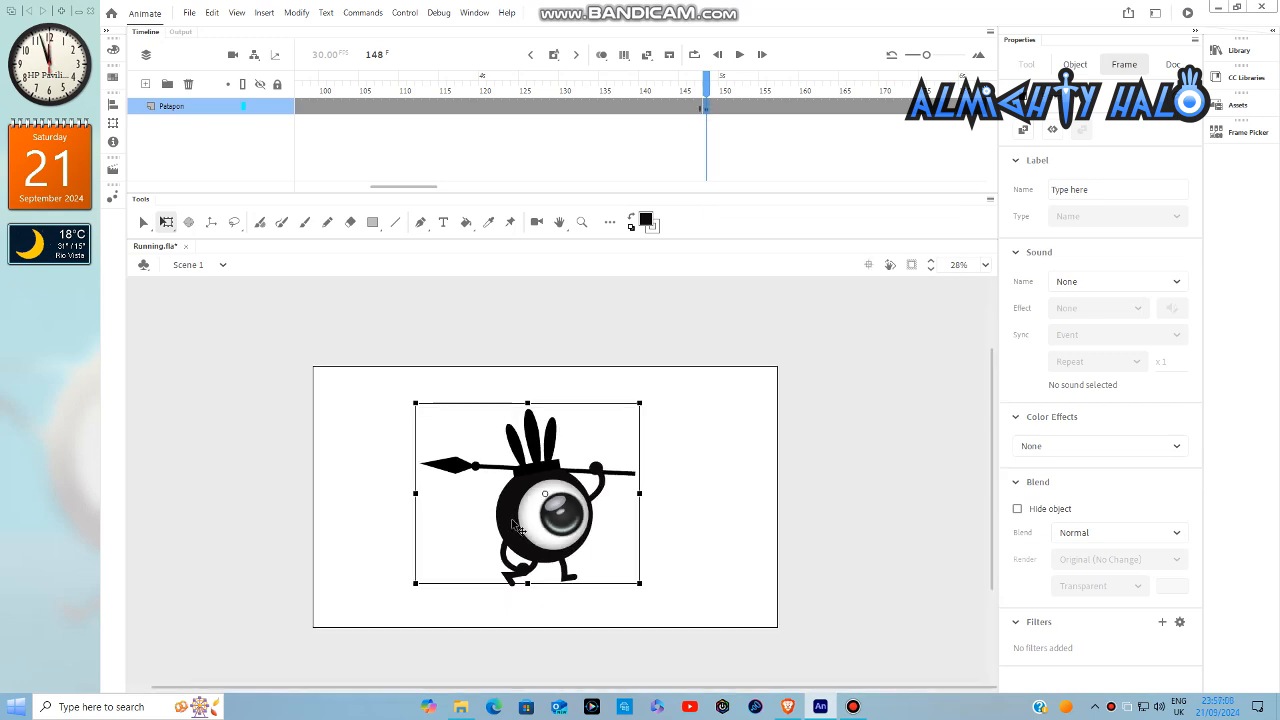
pyautogui.moveTo(513, 527); pyautogui.dragTo(925, 548)
pyautogui.moveTo(819, 423)
pyautogui.mouseDown()
pyautogui.moveTo(800, 410)
pyautogui.moveTo(806, 419)
pyautogui.mouseUp()
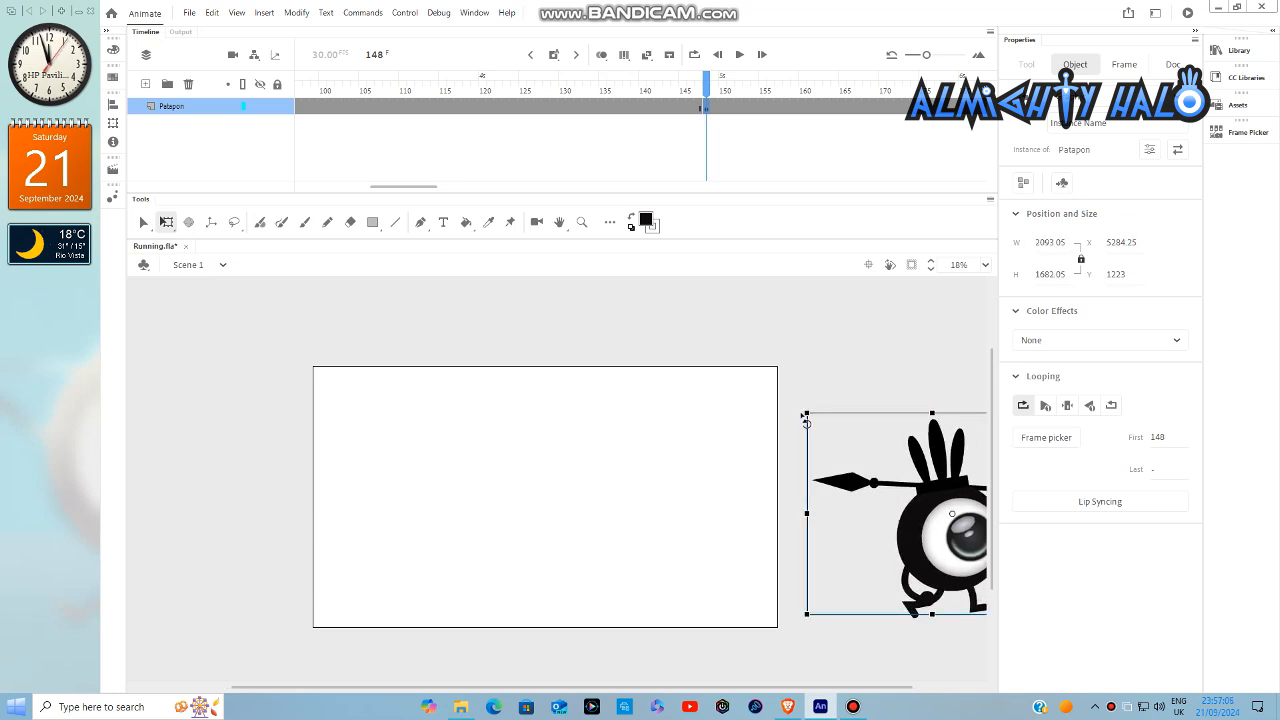
pyautogui.rightClick(715, 112)
pyautogui.click(750, 214)
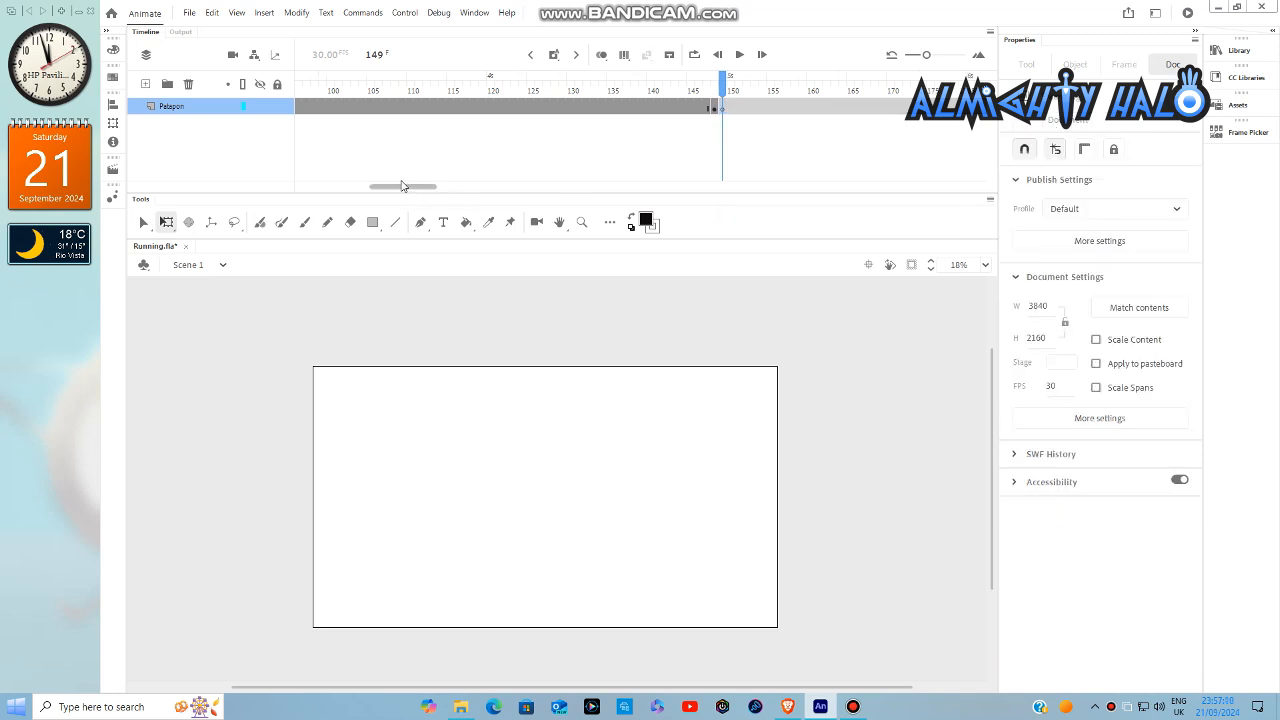
# - At frame 1, shrink the Patapon slightly and place it completely off the stage's left edge
pyautogui.moveTo(402, 186); pyautogui.dragTo(295, 143)
pyautogui.click(297, 107)
pyautogui.moveTo(640, 405); pyautogui.dragTo(631, 423)
pyautogui.moveTo(578, 516); pyautogui.dragTo(248, 472)
pyautogui.click(414, 471)
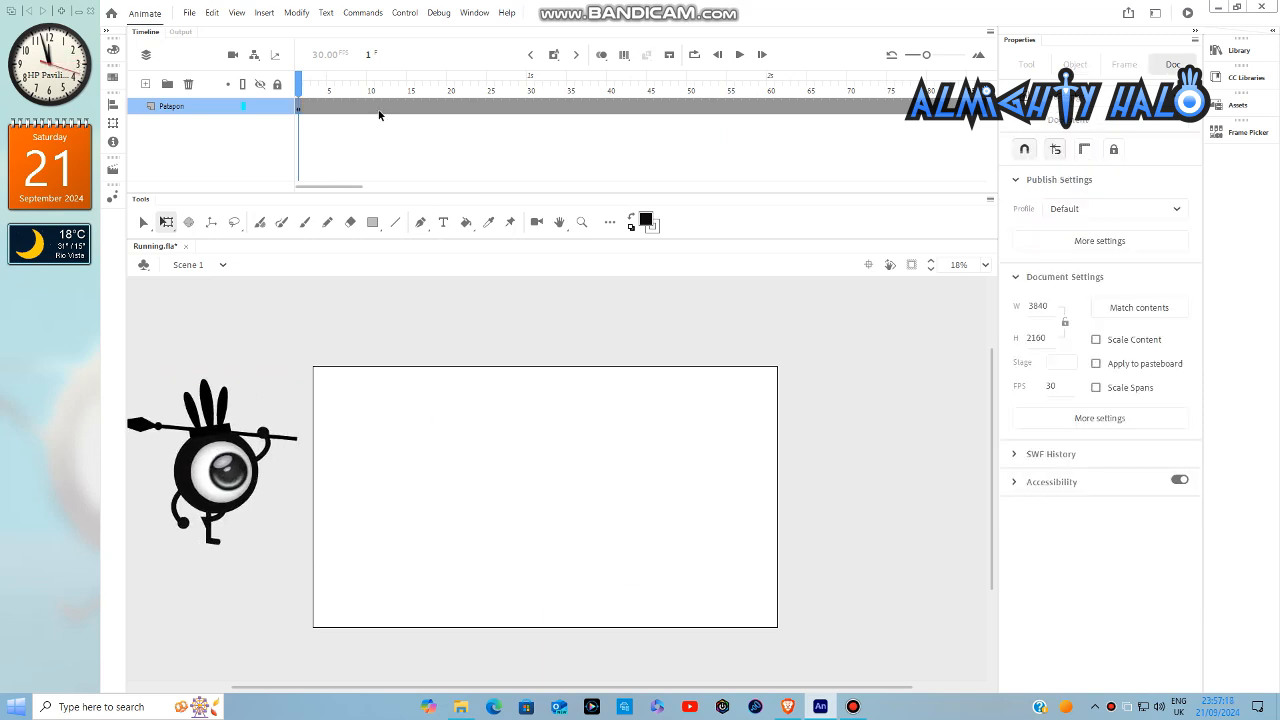
# - Create a classic tween between frames 1 and 148 on the Patapon layer
pyautogui.rightClick(379, 115)
pyautogui.click(430, 145)
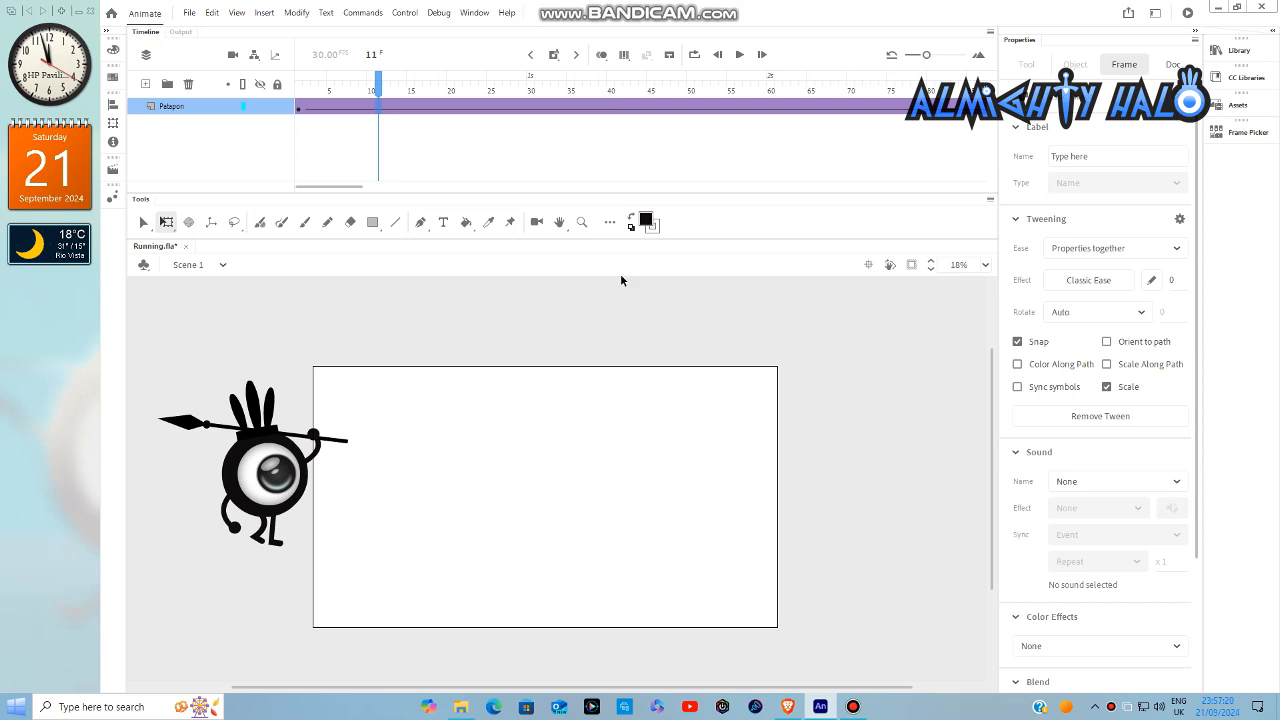
# - Fit the stage in the window and play the tweened run across the stage from frame 1
pyautogui.click(300, 93)
pyautogui.click(775, 332)
pyautogui.click(987, 265)
pyautogui.click(1000, 284)
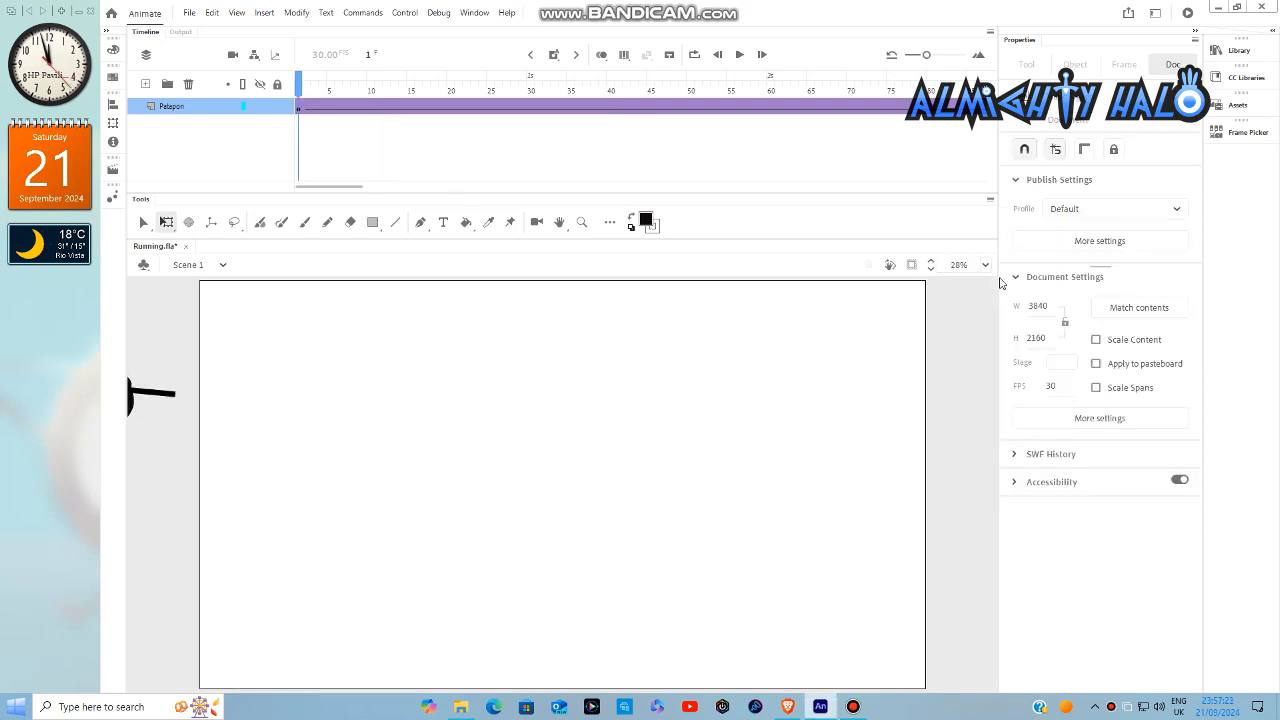
pyautogui.click(738, 58)
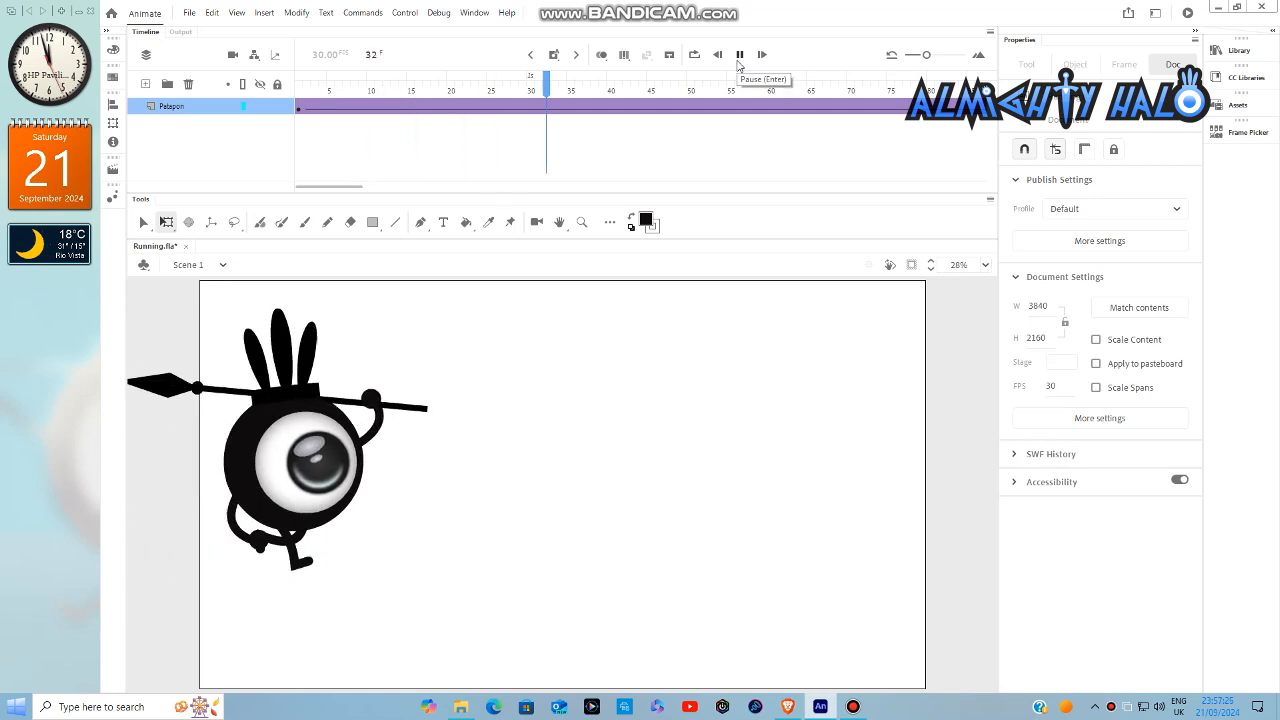